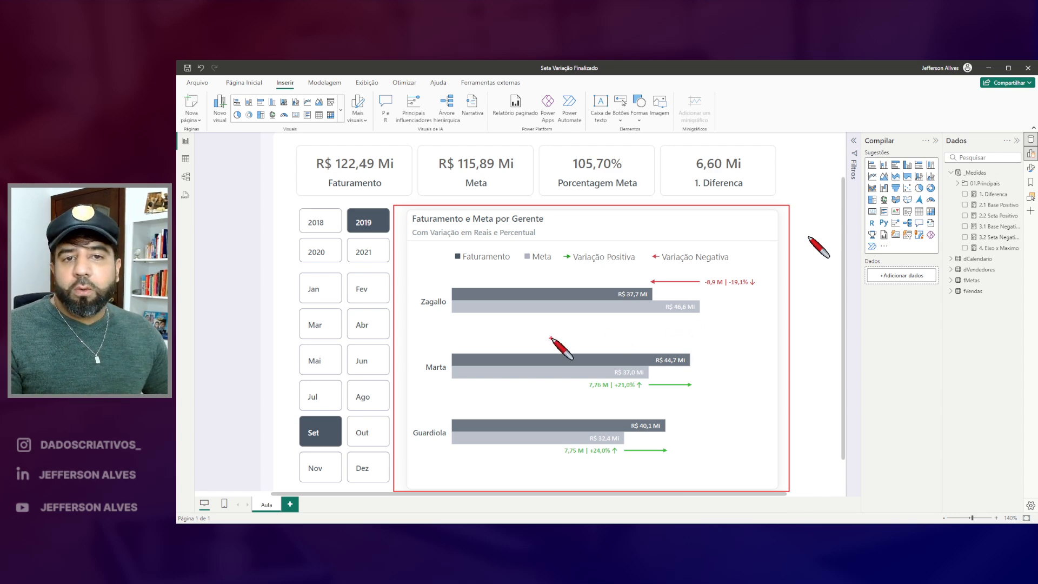
Examine the Faturamento e Meta por Gerente chart, including its legend, variation arrows and the reais and percentage labels for each manager
mouse_move(442, 243)
mouse_down()
mouse_move(500, 273)
mouse_move(587, 256)
mouse_move(641, 270)
mouse_move(741, 268)
mouse_up()
drag(679, 289, 746, 293)
drag(587, 395, 678, 396)
drag(563, 466, 675, 469)
key(Escape)
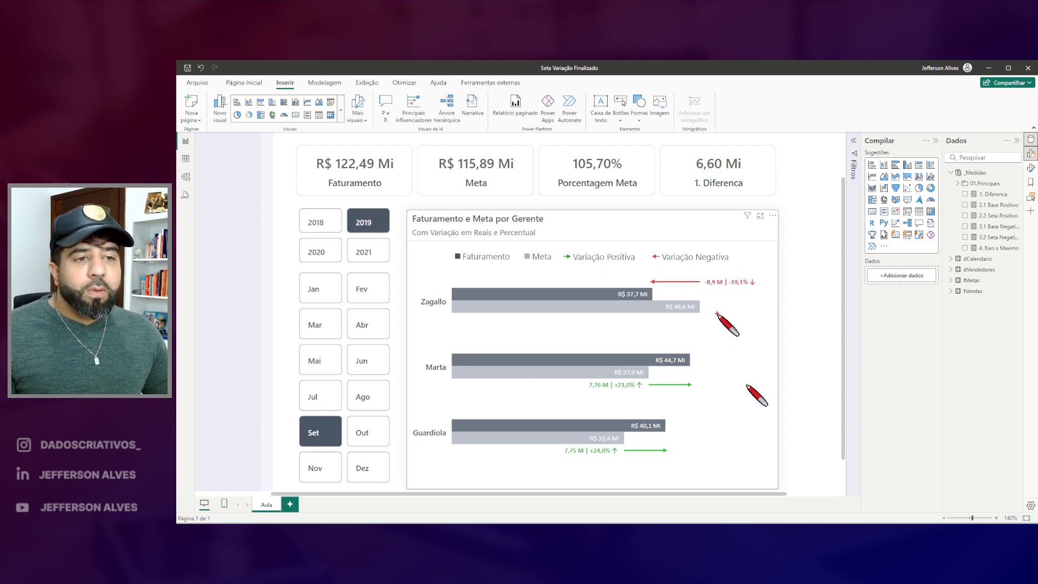
drag(700, 270, 768, 295)
drag(583, 378, 643, 397)
drag(561, 445, 623, 465)
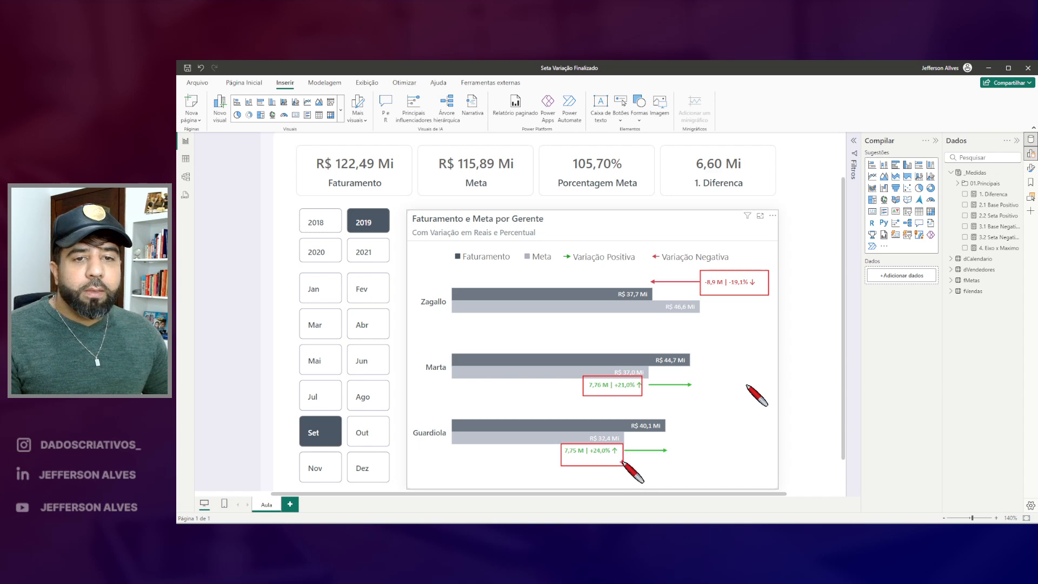
key(e)
mouse_move(411, 291)
mouse_down()
mouse_move(432, 316)
mouse_move(449, 291)
mouse_up()
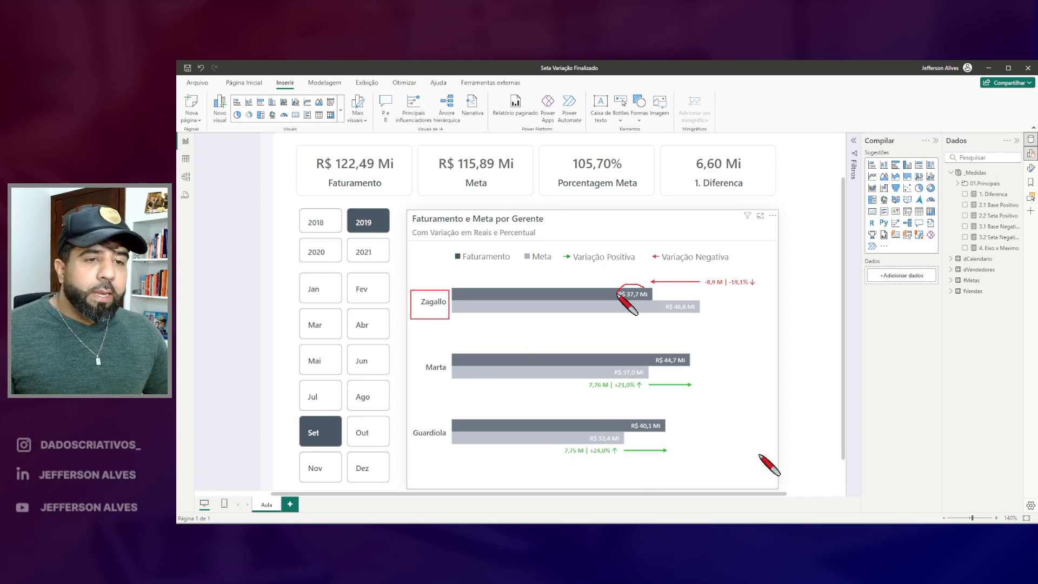
drag(641, 282, 696, 323)
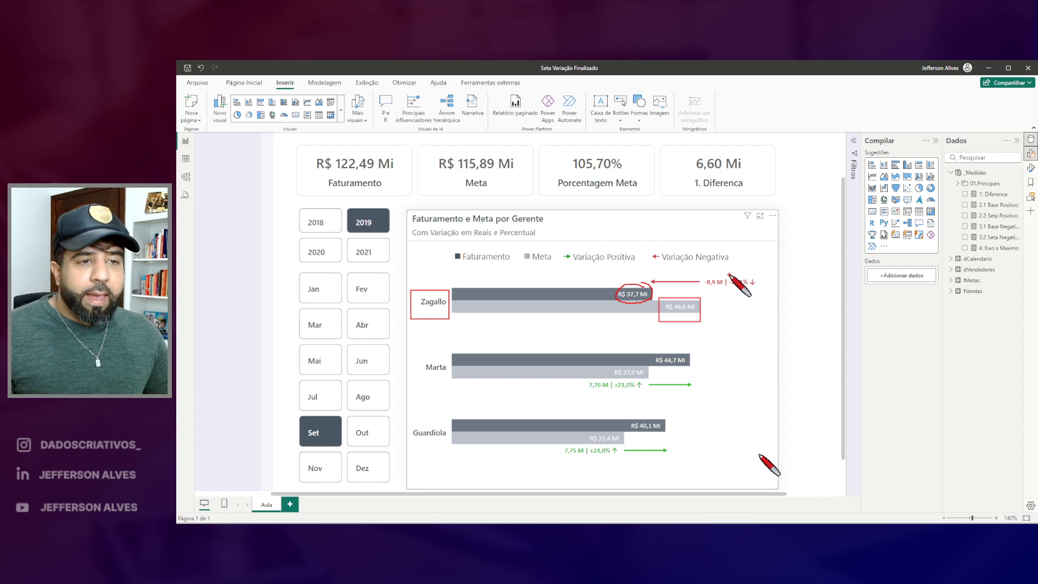
drag(733, 285, 764, 293)
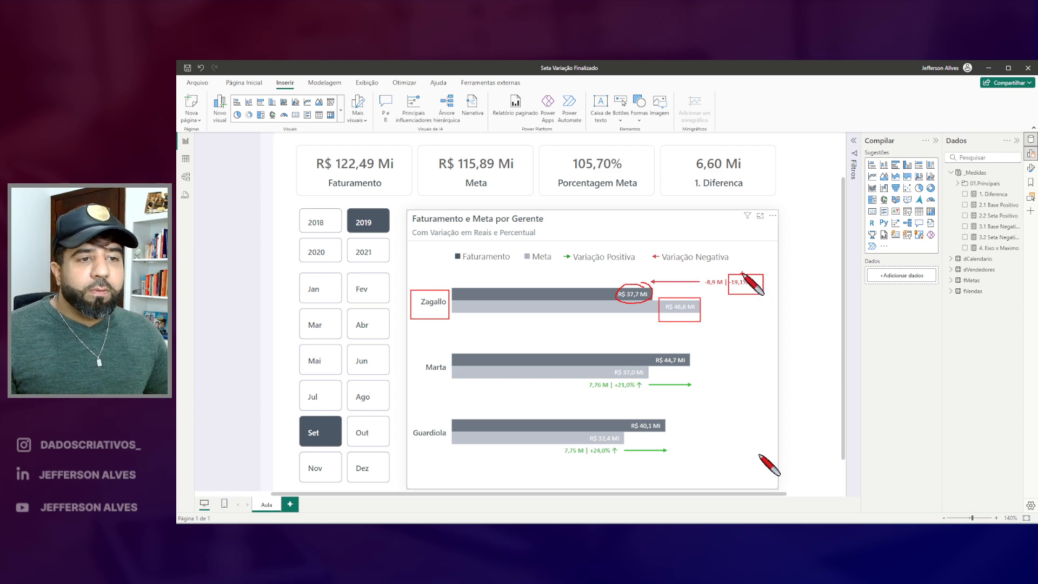
drag(743, 274, 717, 293)
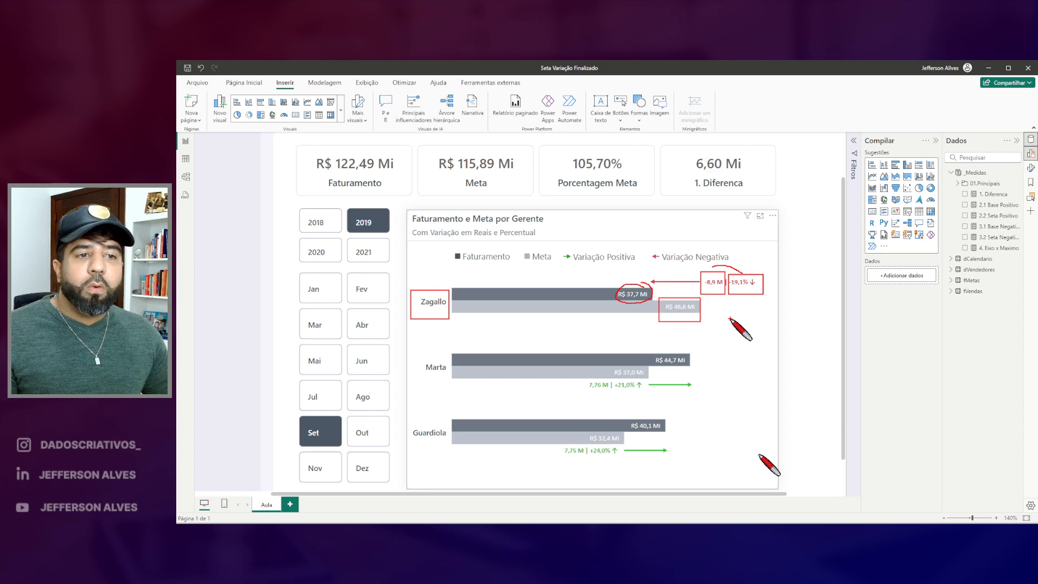
key(Escape)
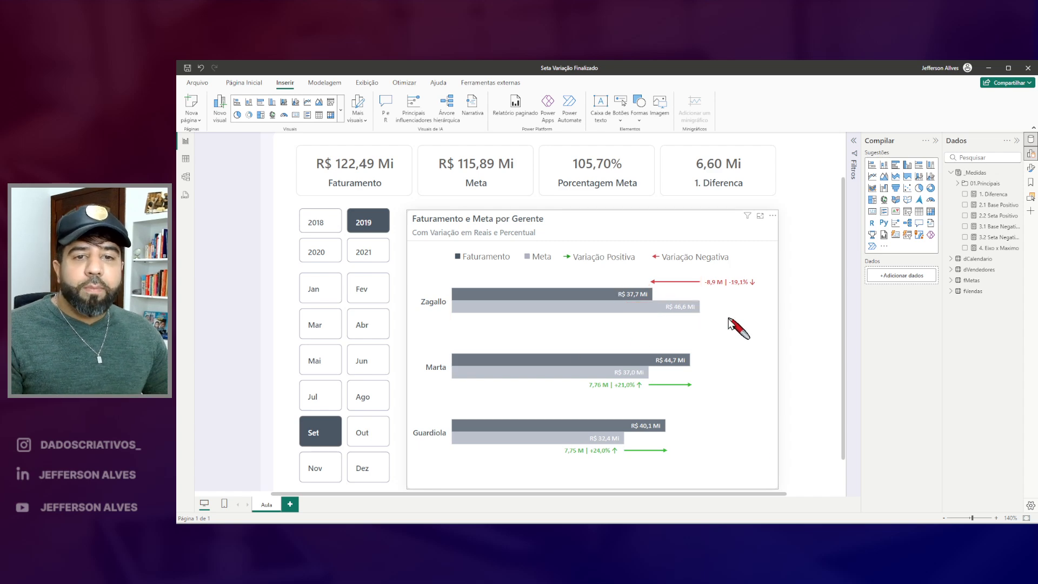
Filter the report by different months, including Jul, Ago and Out, to compare the chart's positive and negative variation arrows
click(364, 397)
click(325, 401)
click(364, 430)
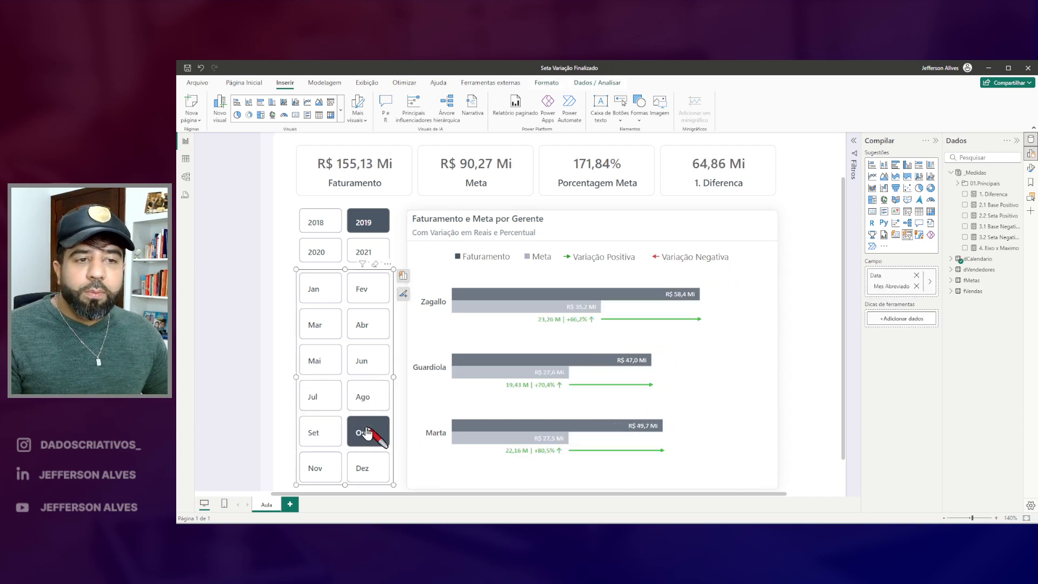
click(364, 399)
click(339, 400)
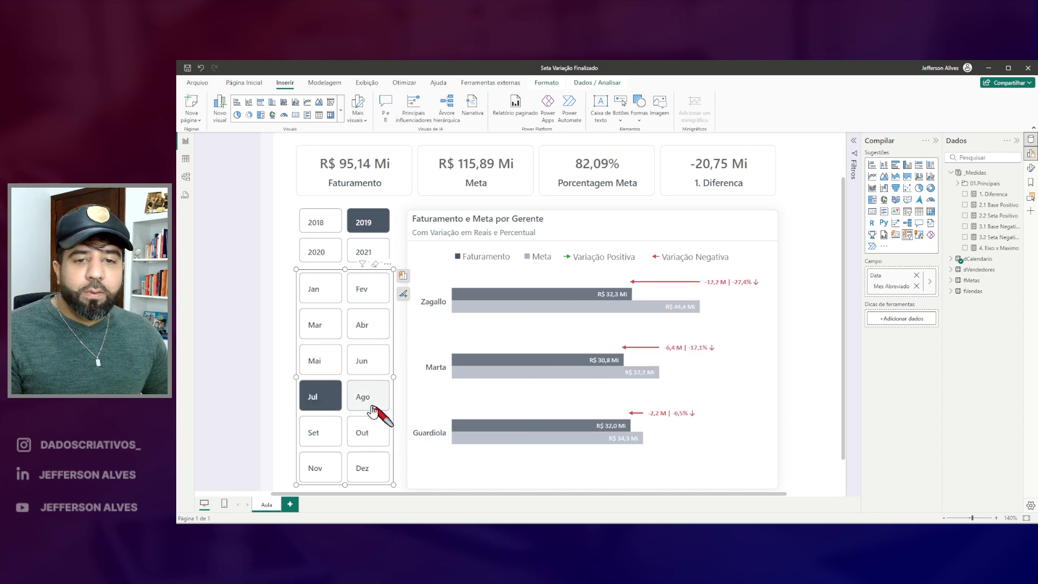
click(363, 414)
click(364, 430)
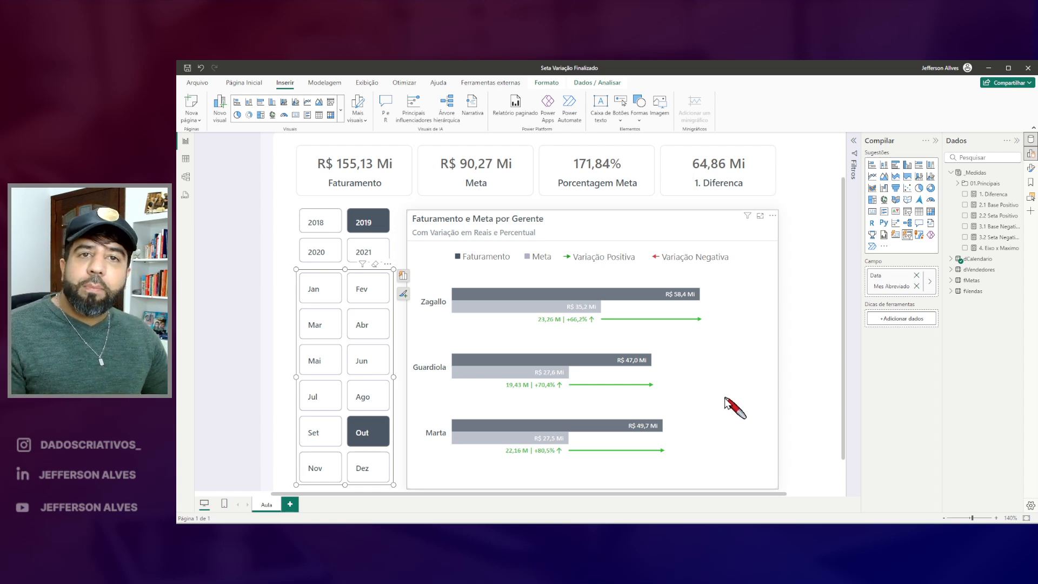
mouse_move(441, 241)
mouse_down()
mouse_move(521, 272)
mouse_move(560, 274)
mouse_up()
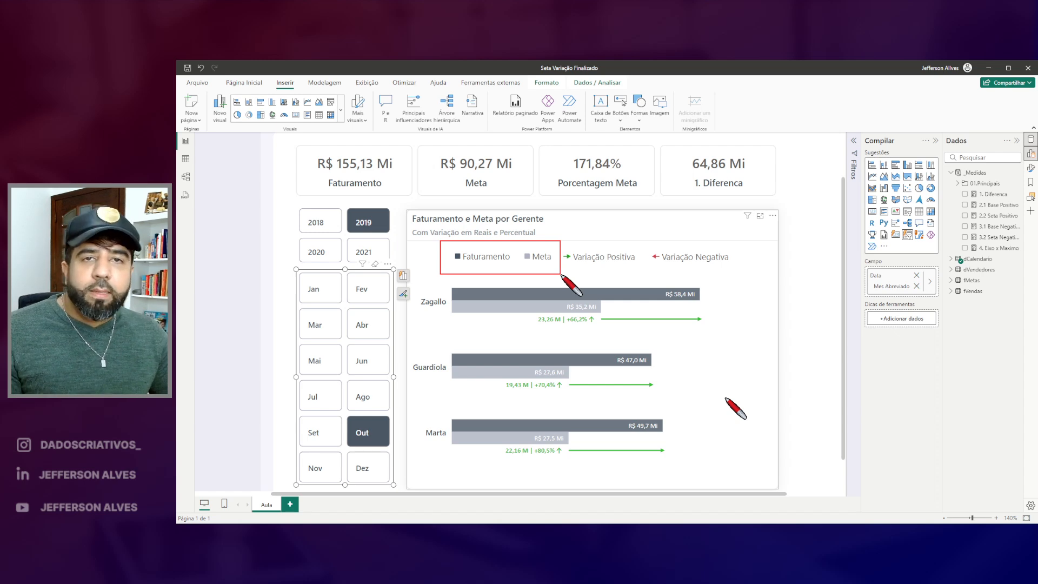
key(Escape)
click(362, 365)
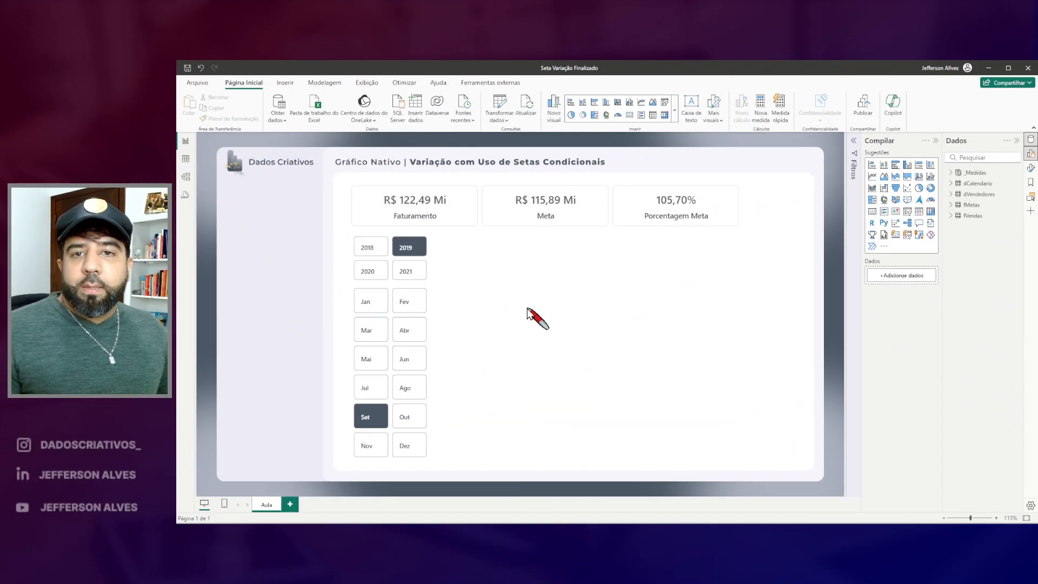
Examine the fact and dimension tables in the data model, and the Faturamento, Meta and Porcentagem Meta cards on the report page
click(185, 179)
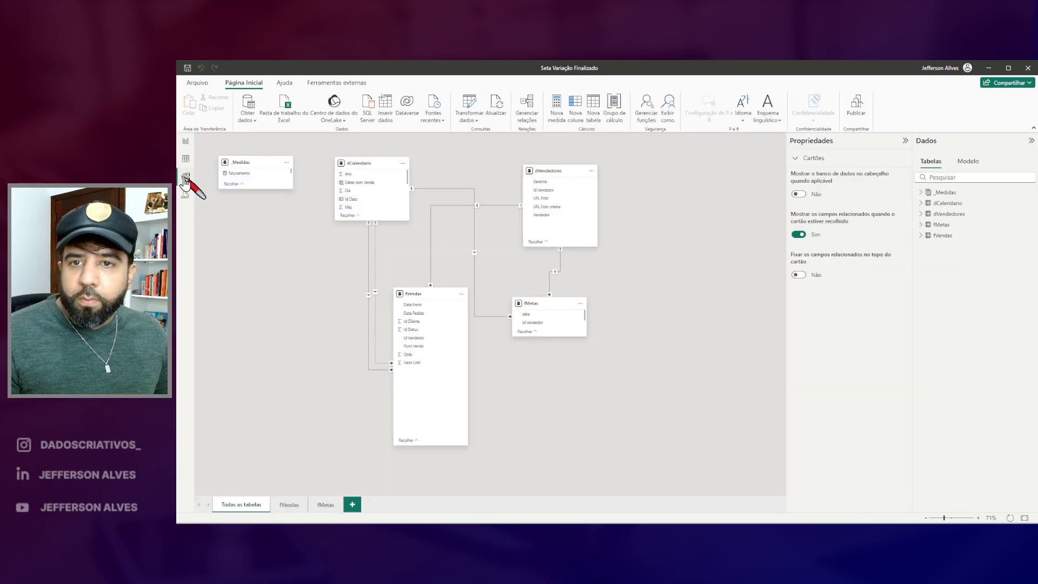
mouse_move(369, 277)
mouse_down()
mouse_move(605, 448)
mouse_move(640, 458)
mouse_up()
drag(426, 303, 462, 285)
drag(539, 312, 552, 301)
mouse_move(312, 145)
mouse_down()
mouse_move(602, 269)
mouse_move(617, 260)
mouse_up()
drag(368, 174, 384, 162)
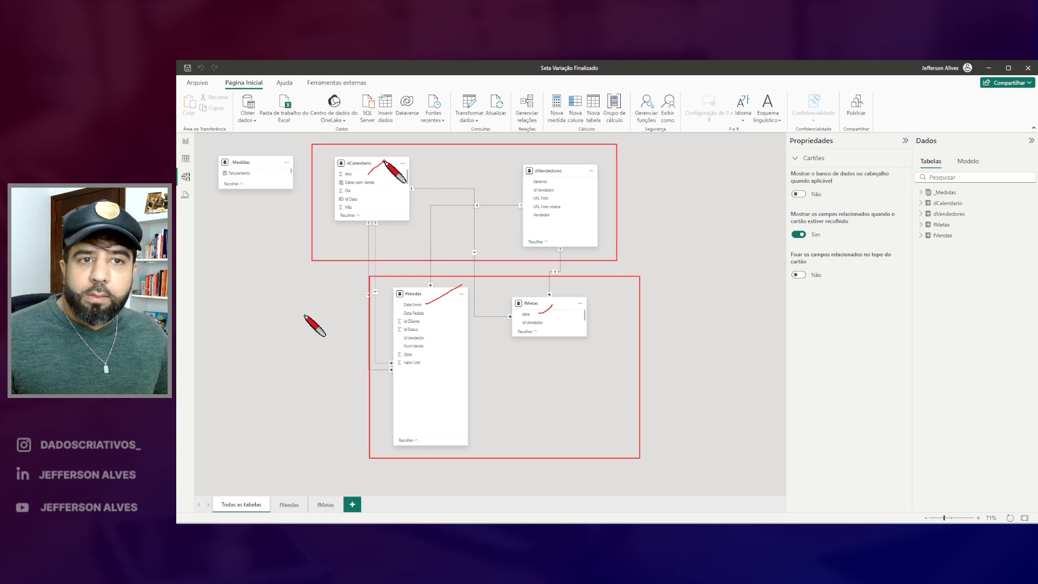
key(Escape)
click(186, 141)
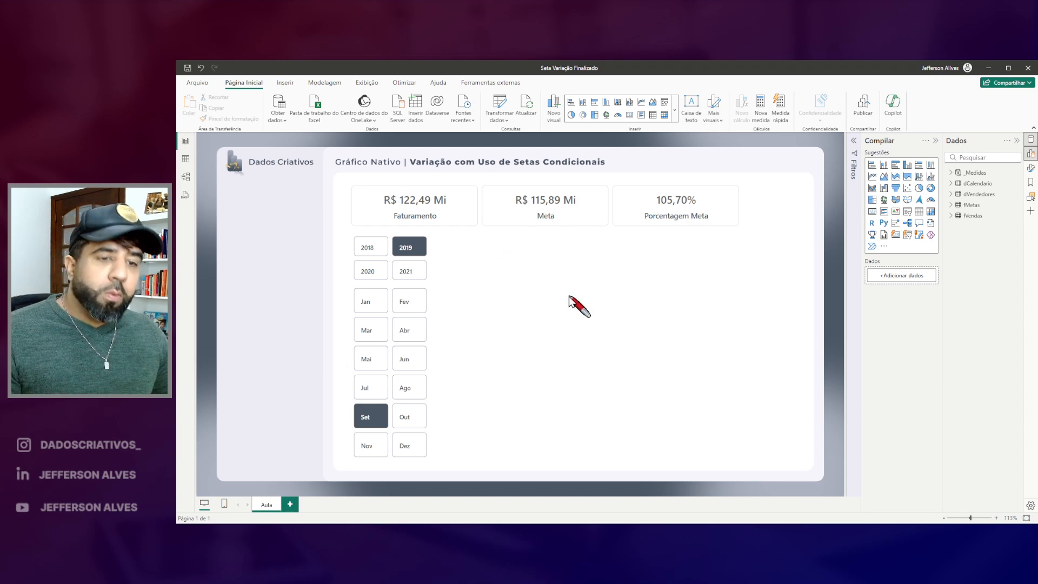
drag(394, 223, 430, 230)
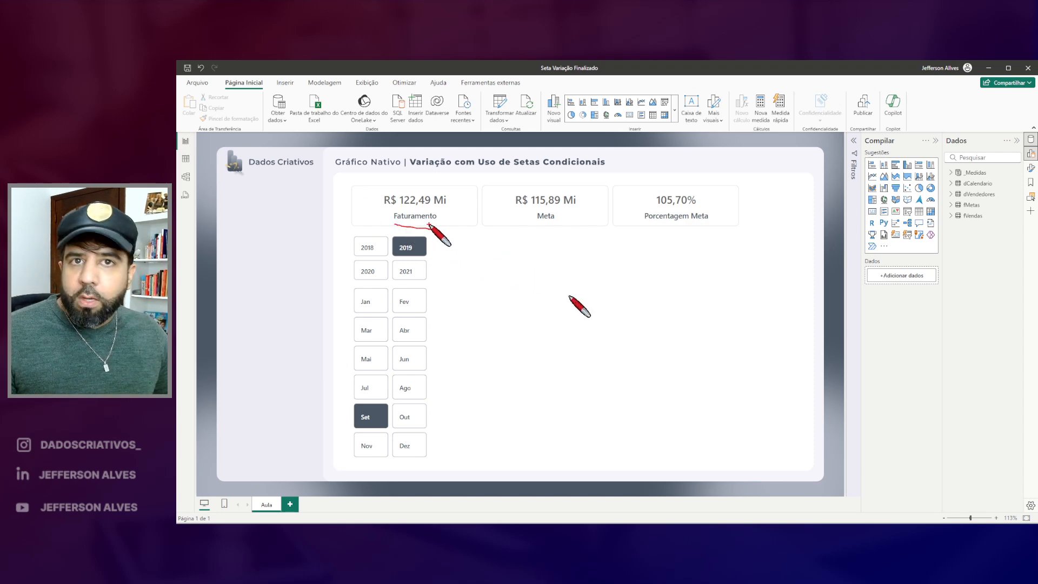
drag(528, 226, 554, 227)
mouse_move(664, 193)
mouse_down()
mouse_move(637, 226)
mouse_move(687, 189)
mouse_up()
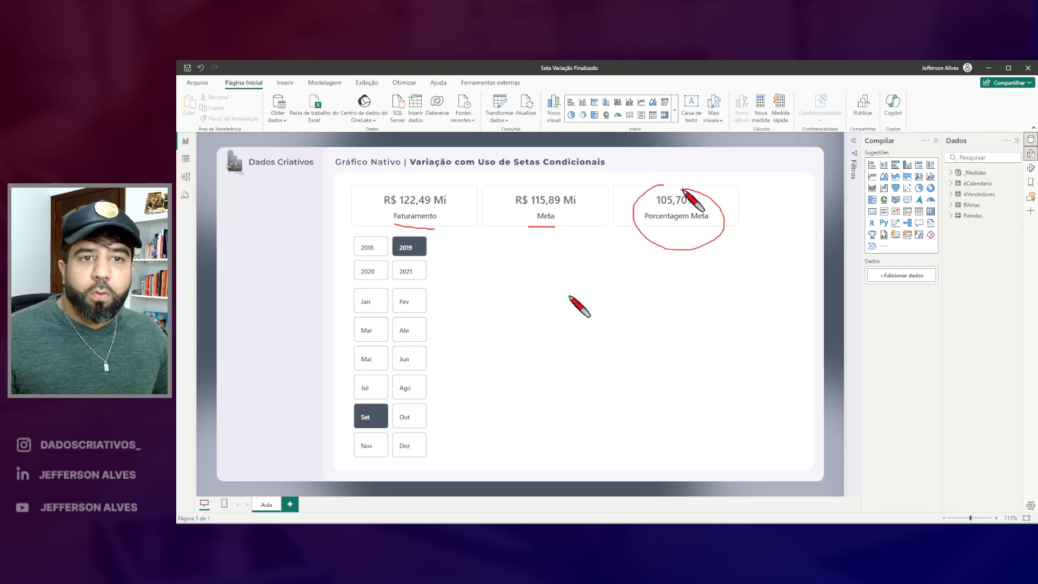
key(Escape)
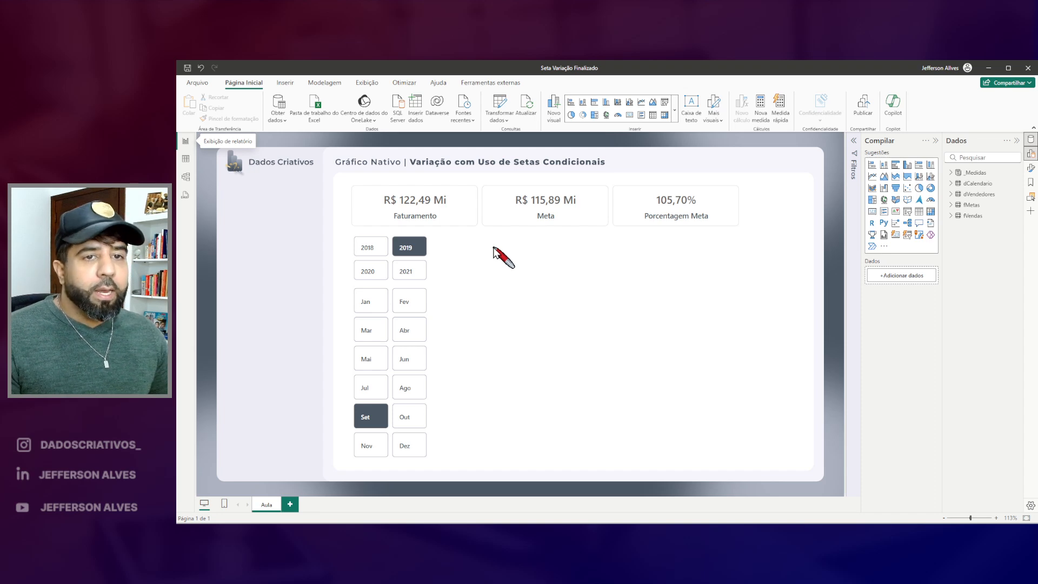
Add a new visual beside the year and month slicers and size it to fill the space below the cards
right_click(503, 273)
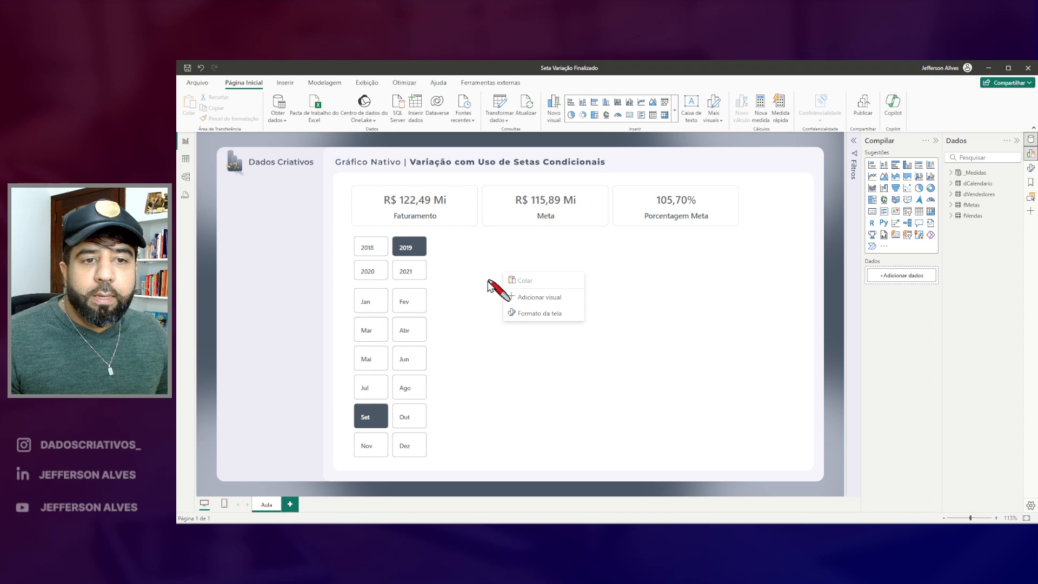
click(530, 298)
drag(585, 311, 594, 458)
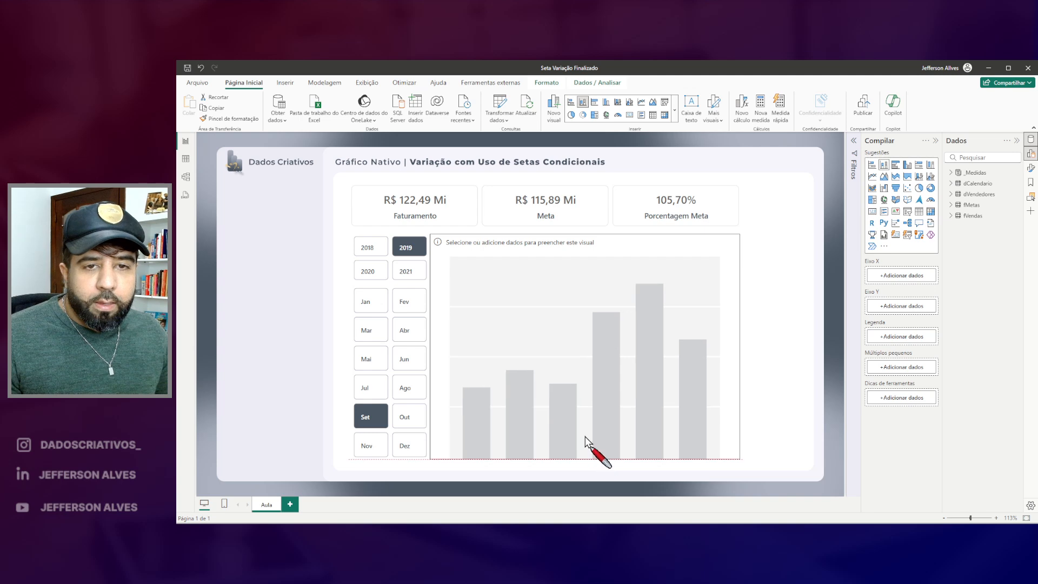
drag(431, 347, 440, 347)
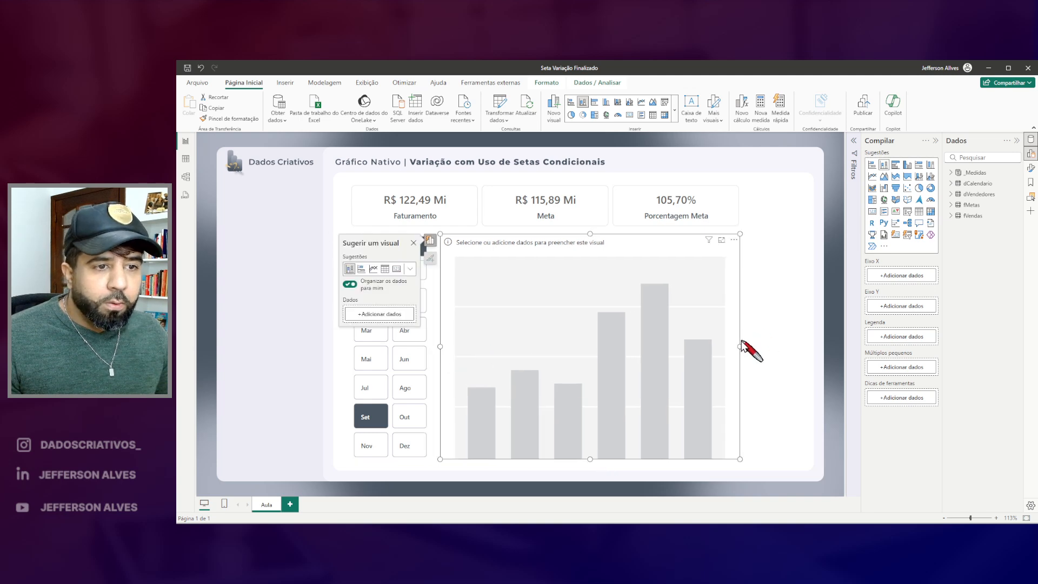
Change the new visual to a clustered bar chart and put the Gerente field from dVendedores on its Y axis
click(410, 269)
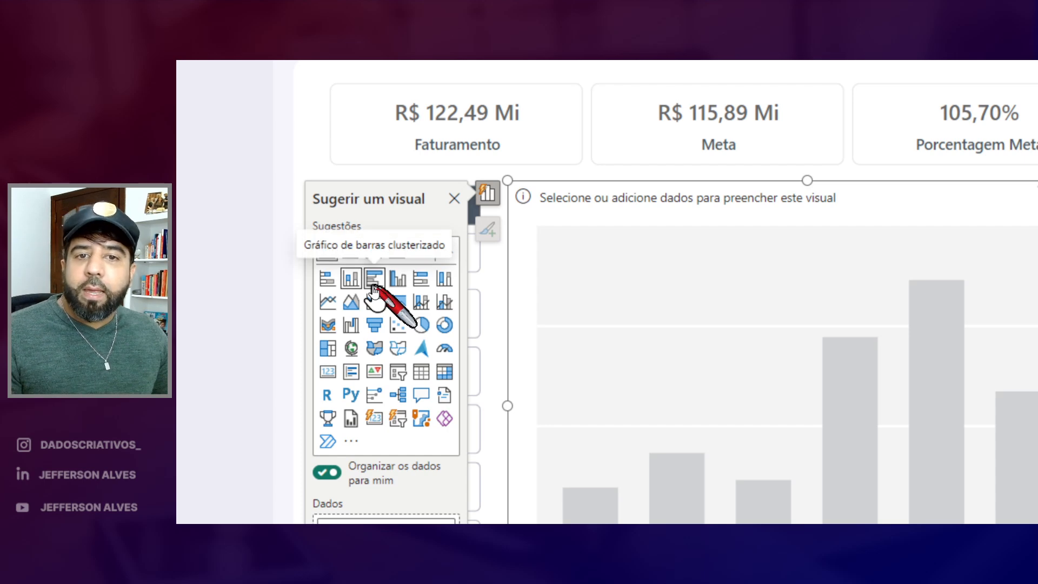
click(373, 281)
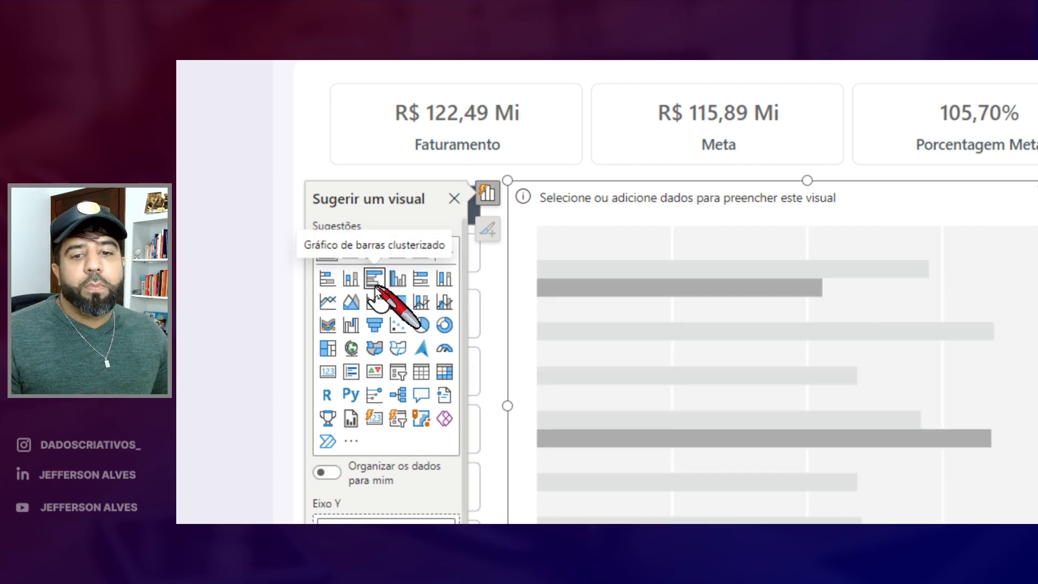
click(388, 436)
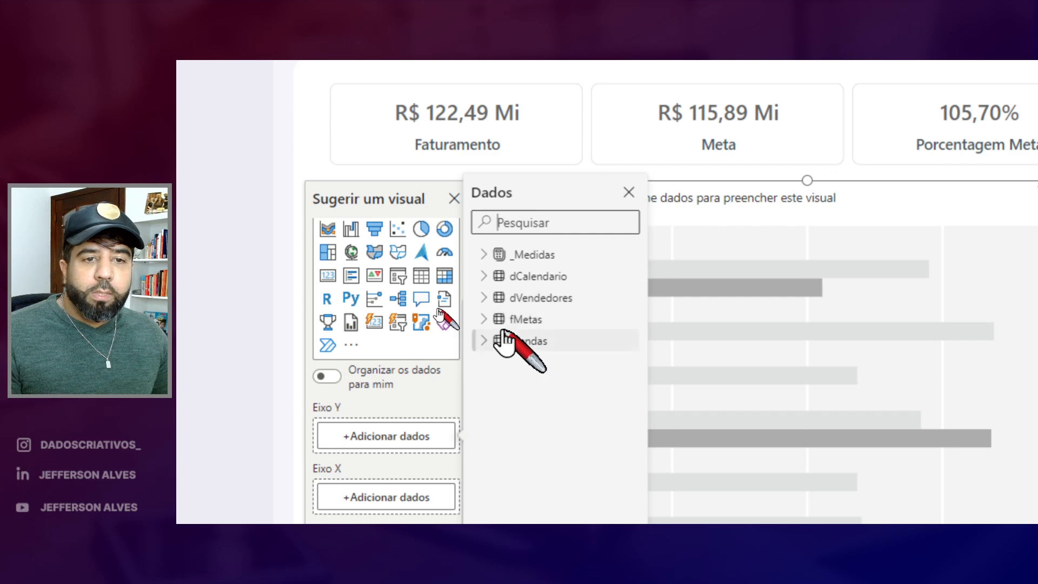
click(493, 297)
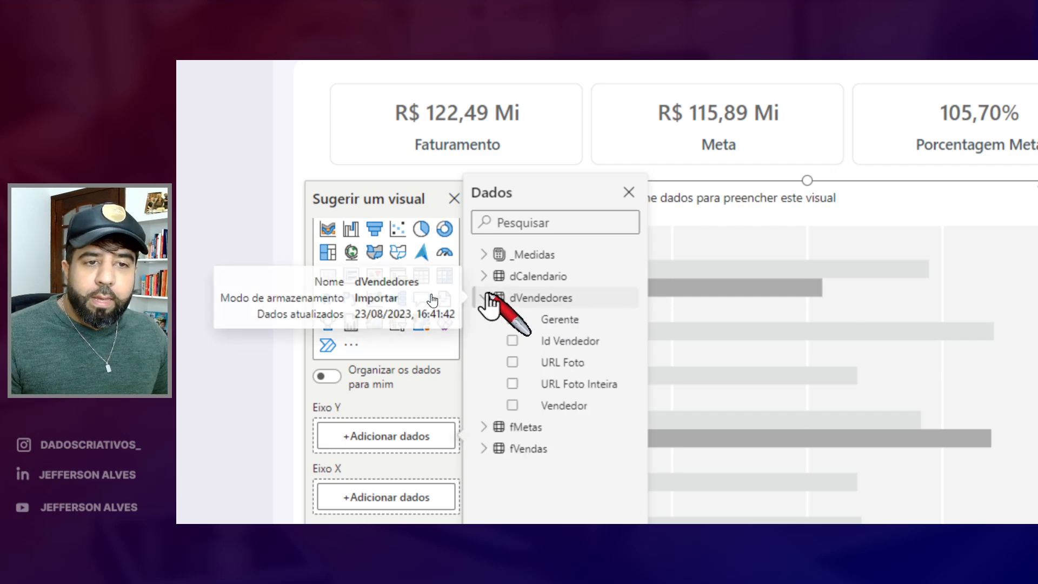
click(512, 320)
click(485, 298)
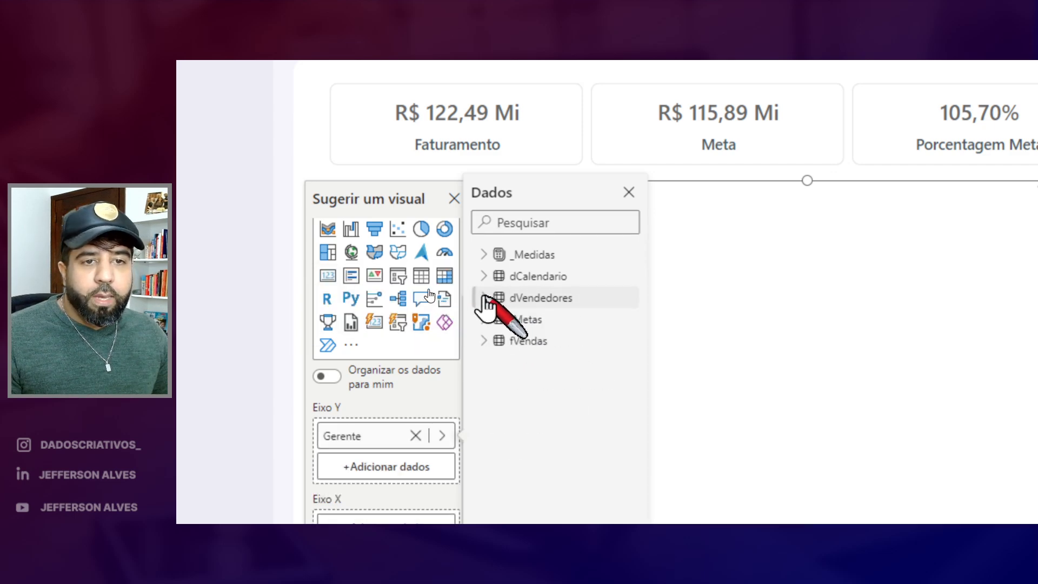
Add the Faturamento and Meta measures from the 01.Principais folder of _Medidas to the chart's X axis
click(485, 254)
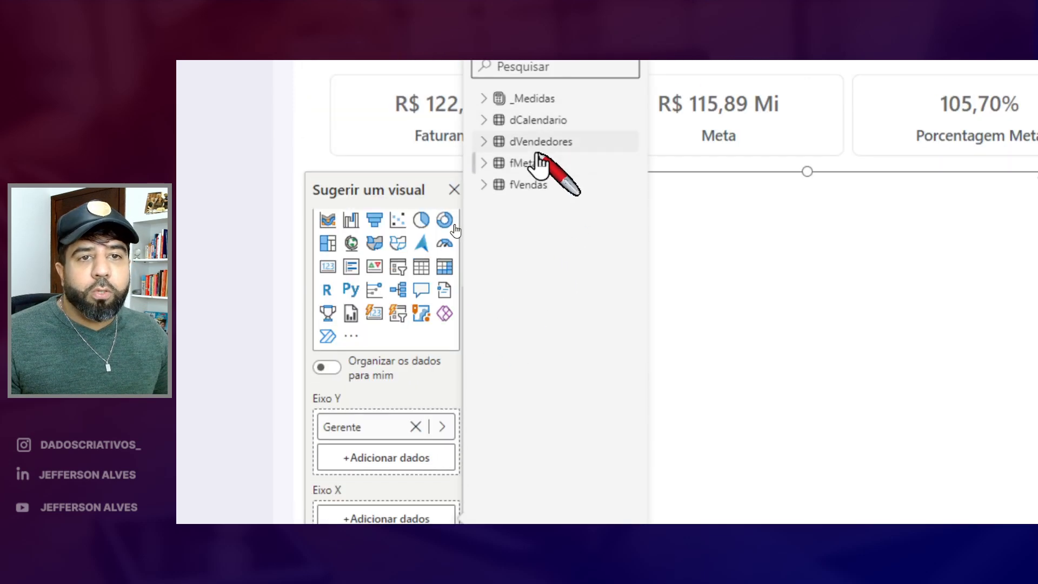
click(485, 98)
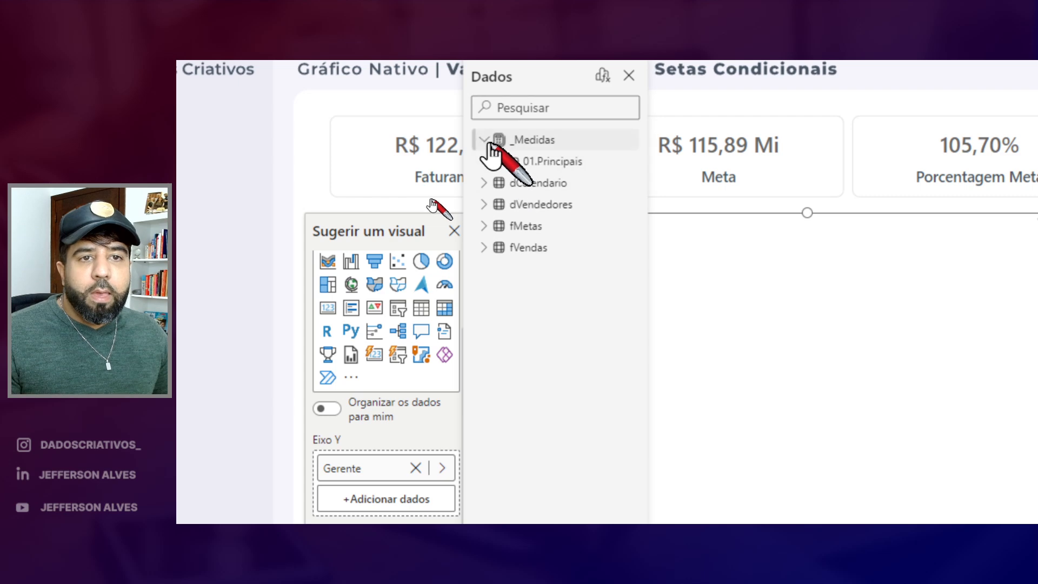
click(497, 120)
click(526, 183)
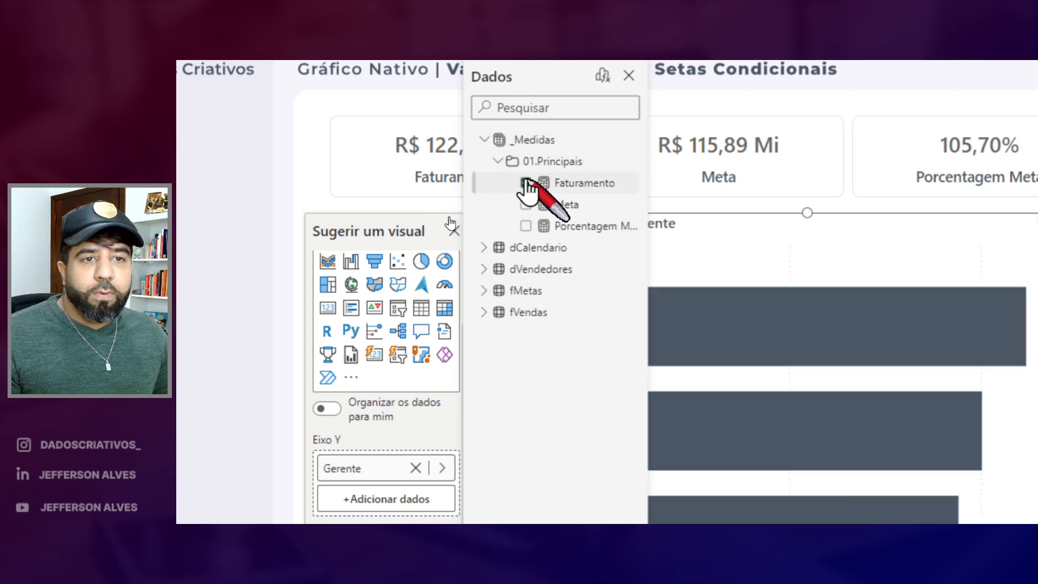
click(527, 204)
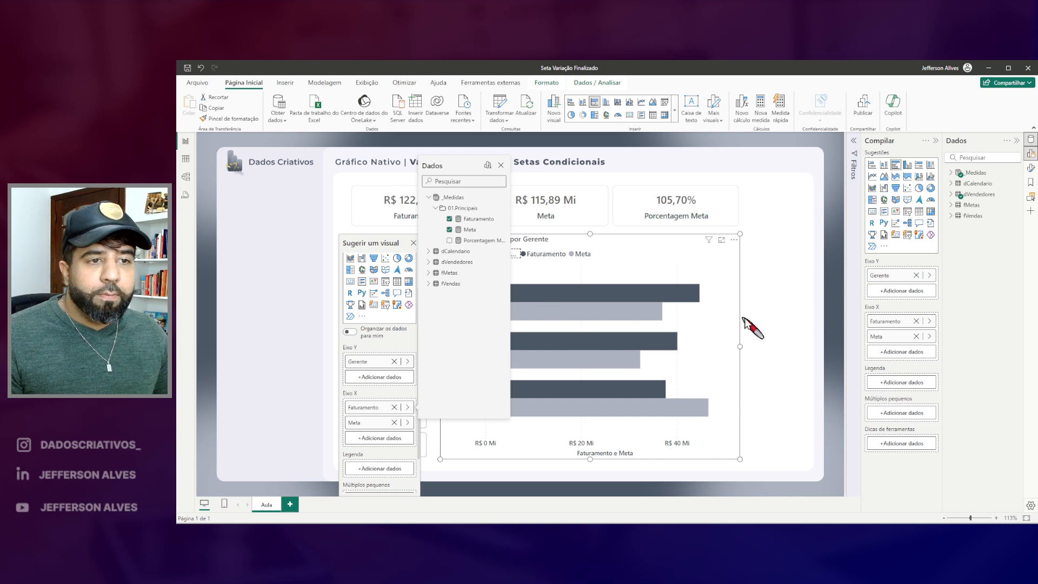
click(766, 318)
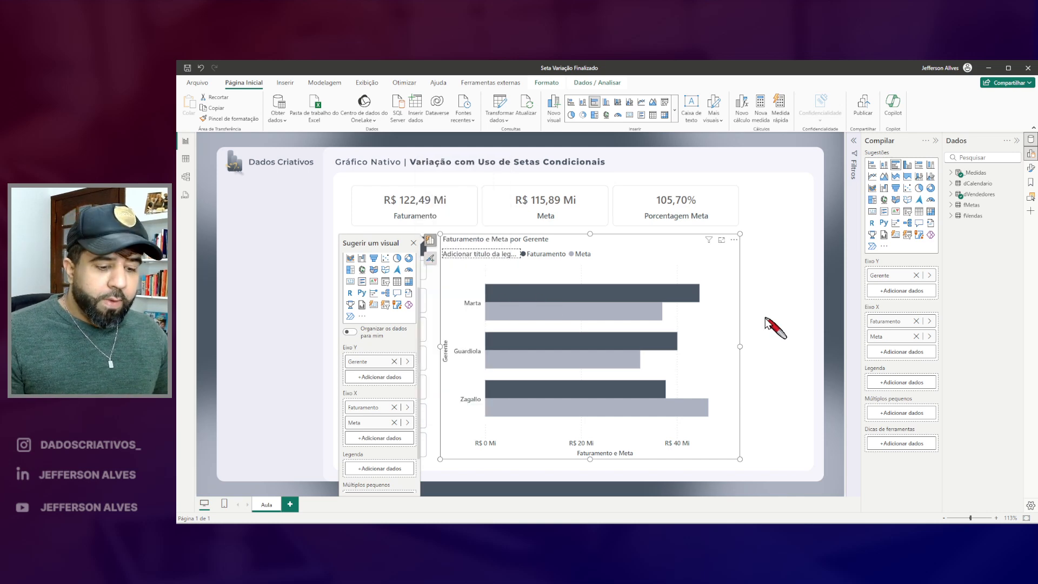
drag(437, 334, 453, 385)
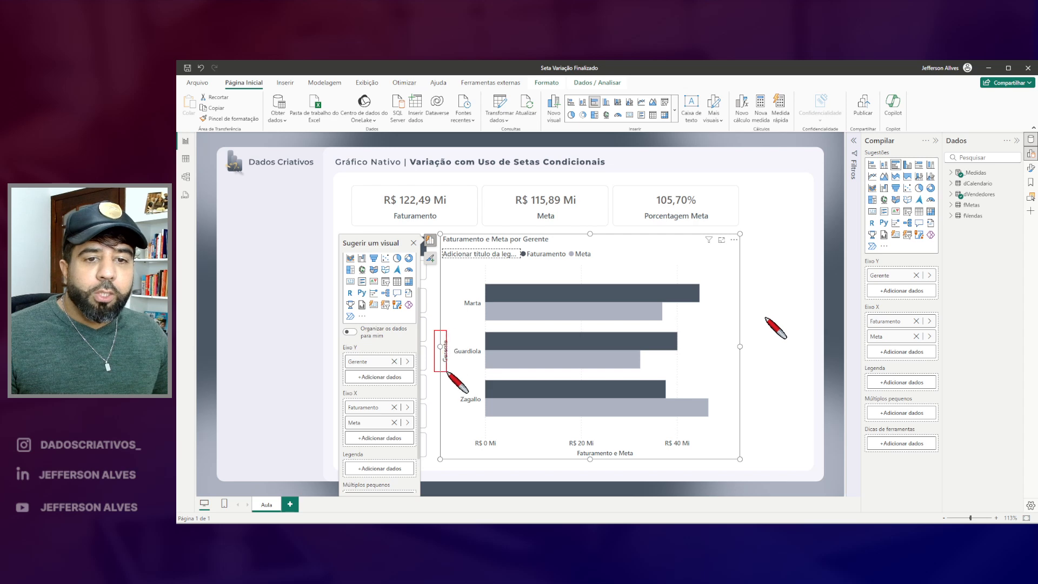
drag(562, 448, 674, 479)
mouse_move(467, 431)
mouse_down()
mouse_move(670, 465)
mouse_move(696, 457)
mouse_up()
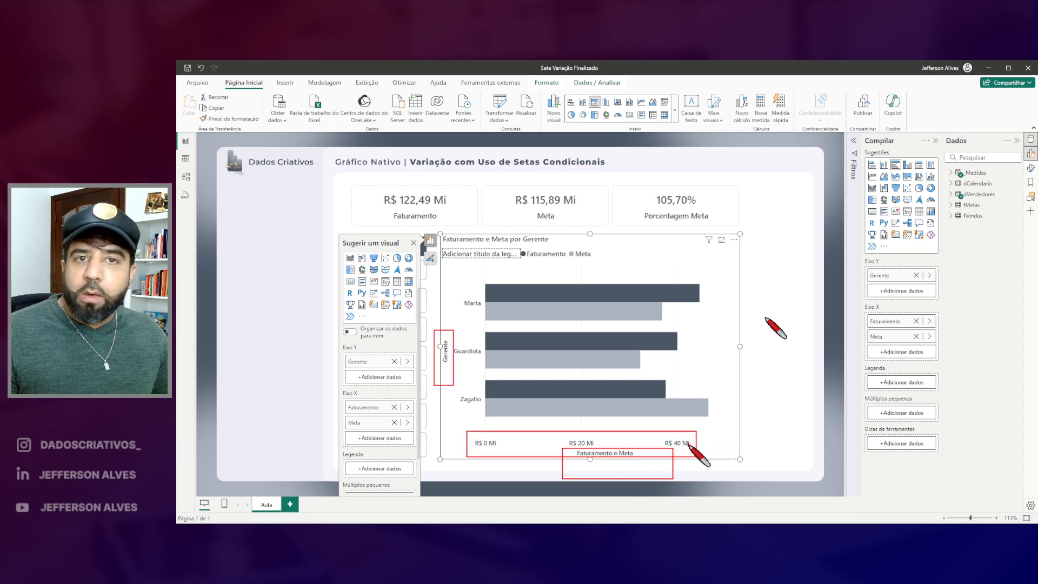
drag(700, 293, 714, 291)
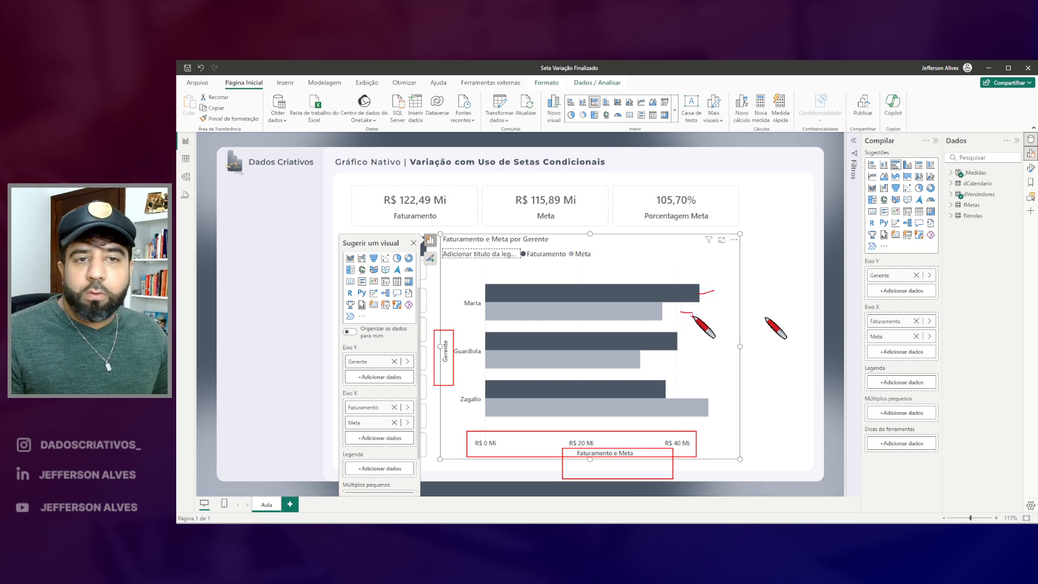
key(Escape)
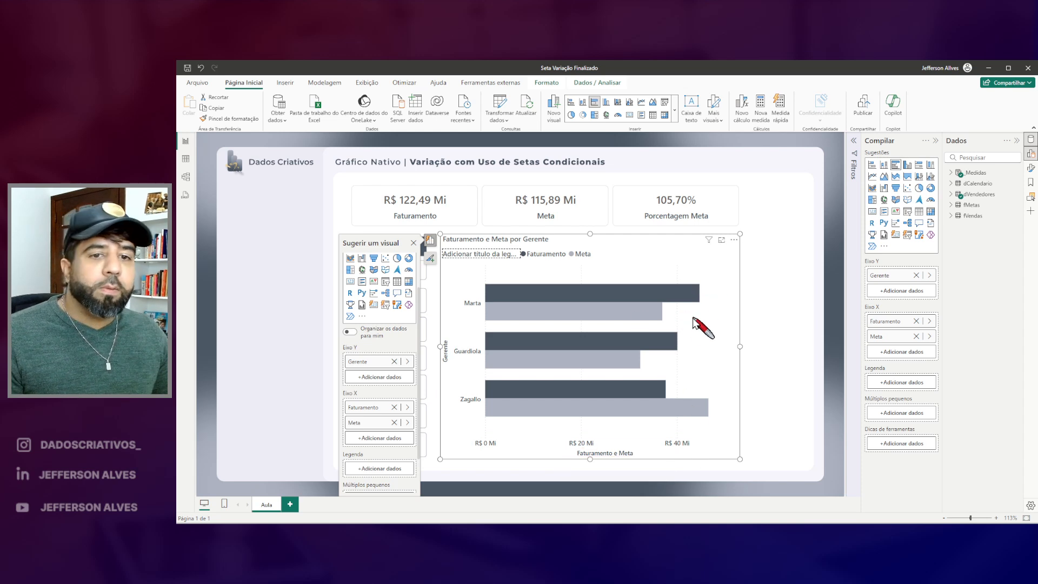
Remove the titles of both axes and the X axis values from the bar chart
right_click(556, 283)
click(578, 341)
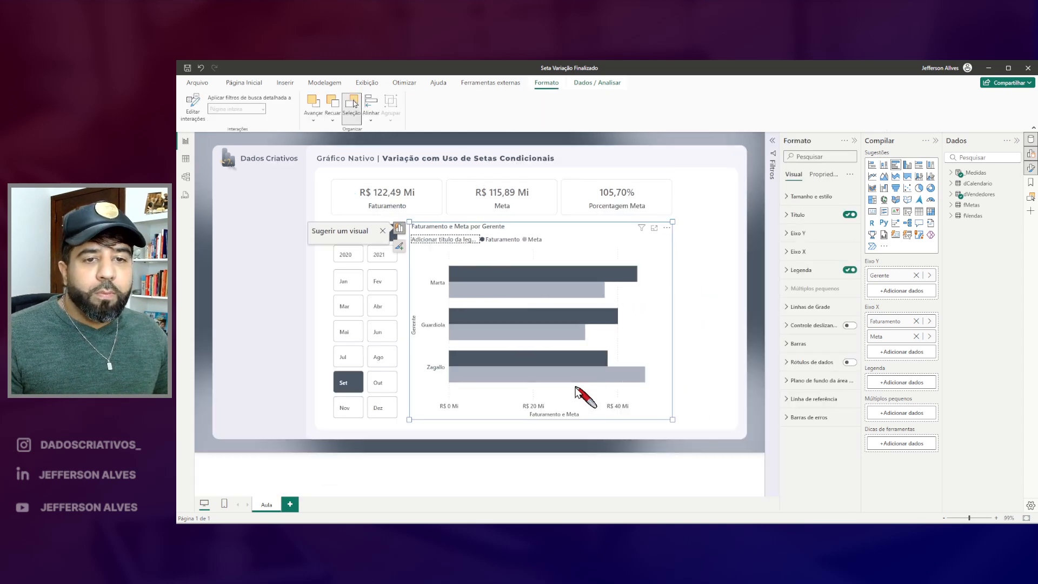
click(414, 327)
click(538, 414)
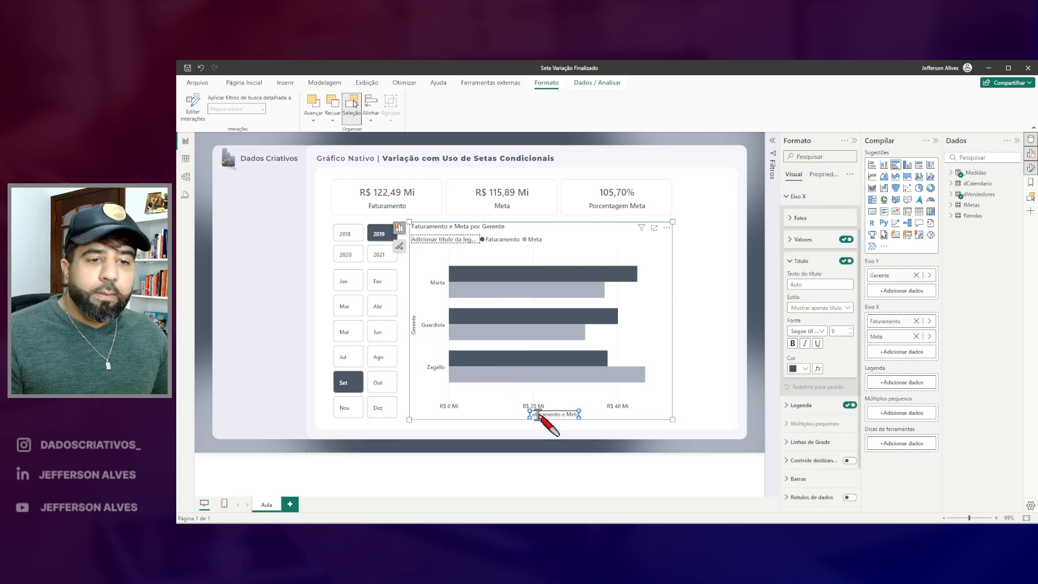
key(Delete)
click(415, 332)
key(Delete)
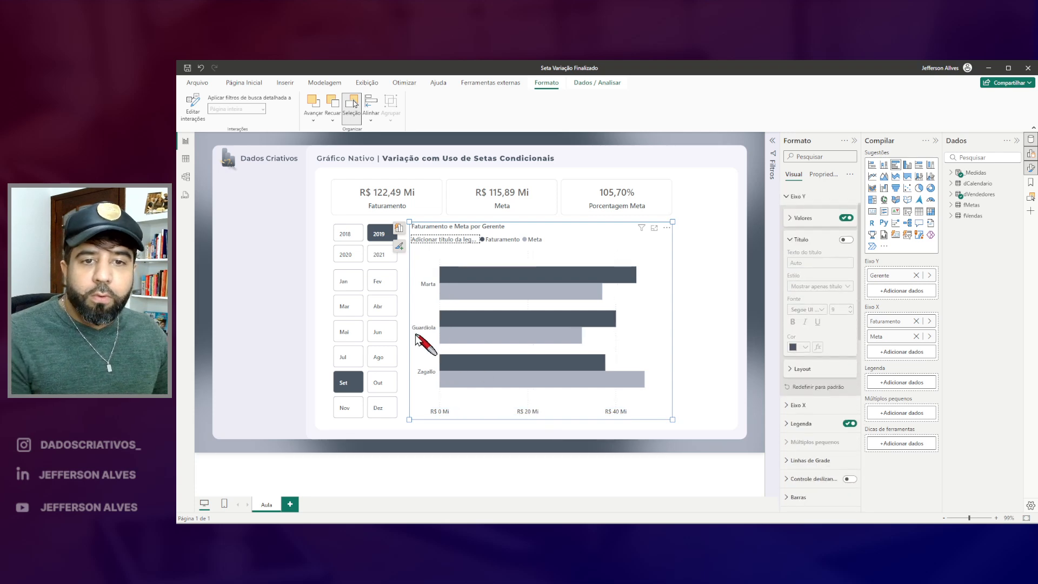
click(455, 413)
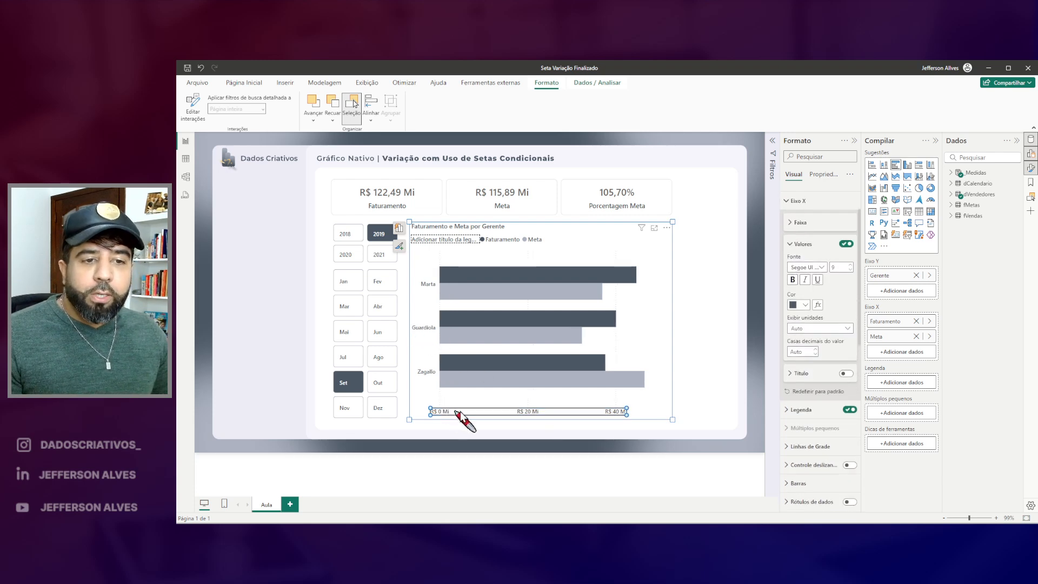
key(Delete)
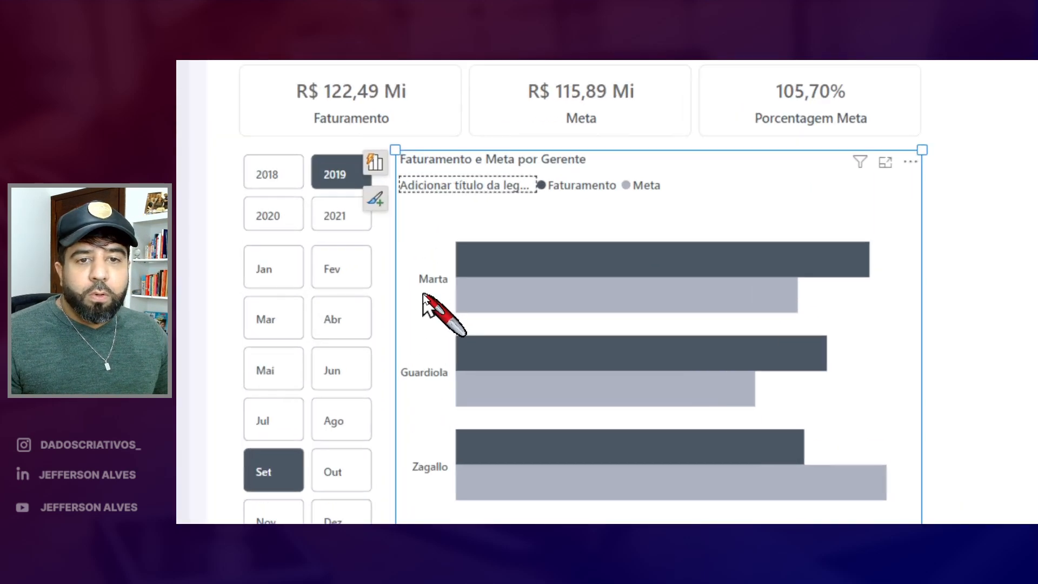
Try font size 8 on the manager names of the Y axis and restore size 9
click(427, 286)
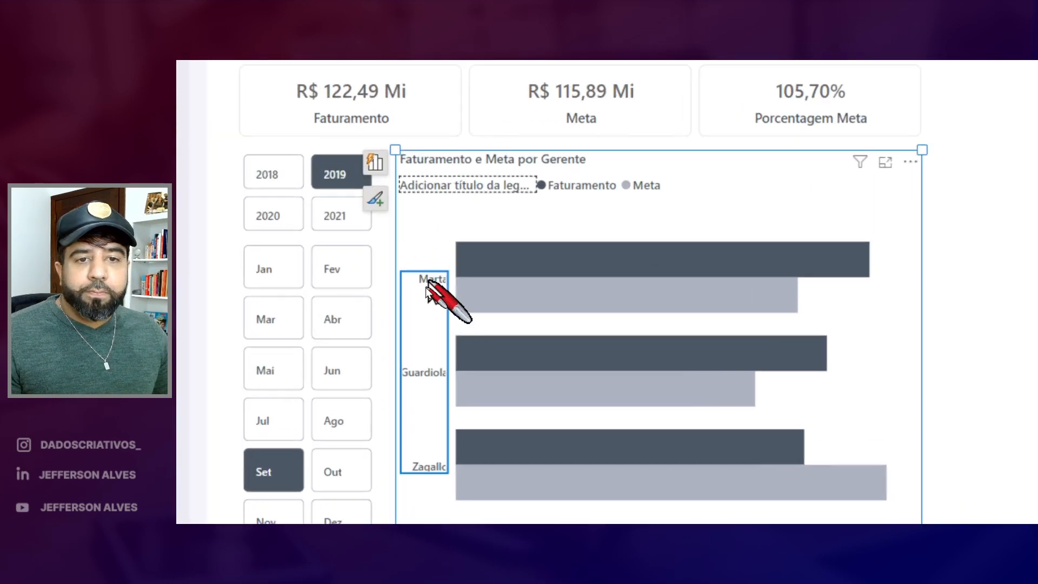
right_click(425, 290)
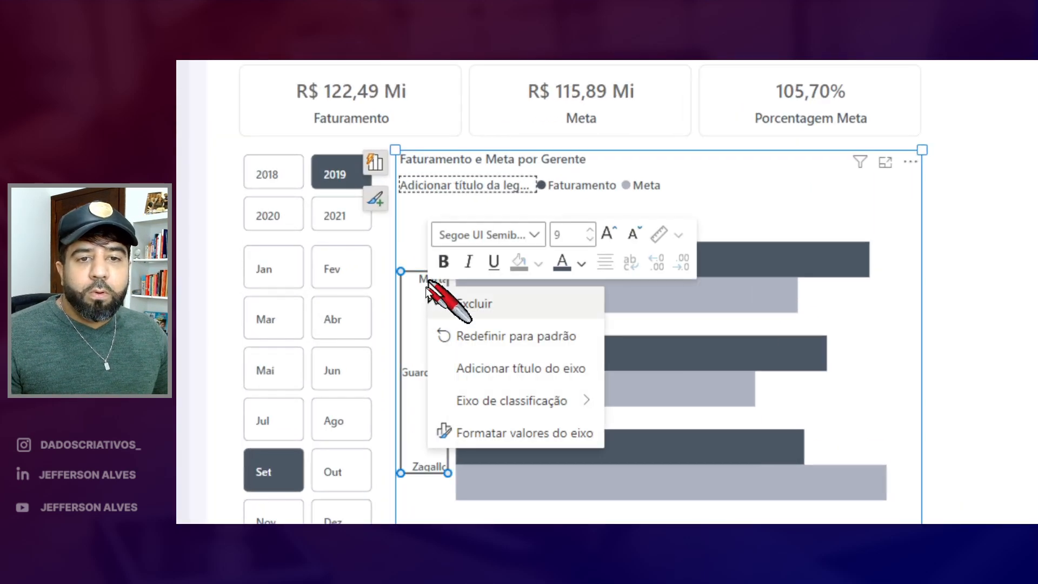
click(591, 239)
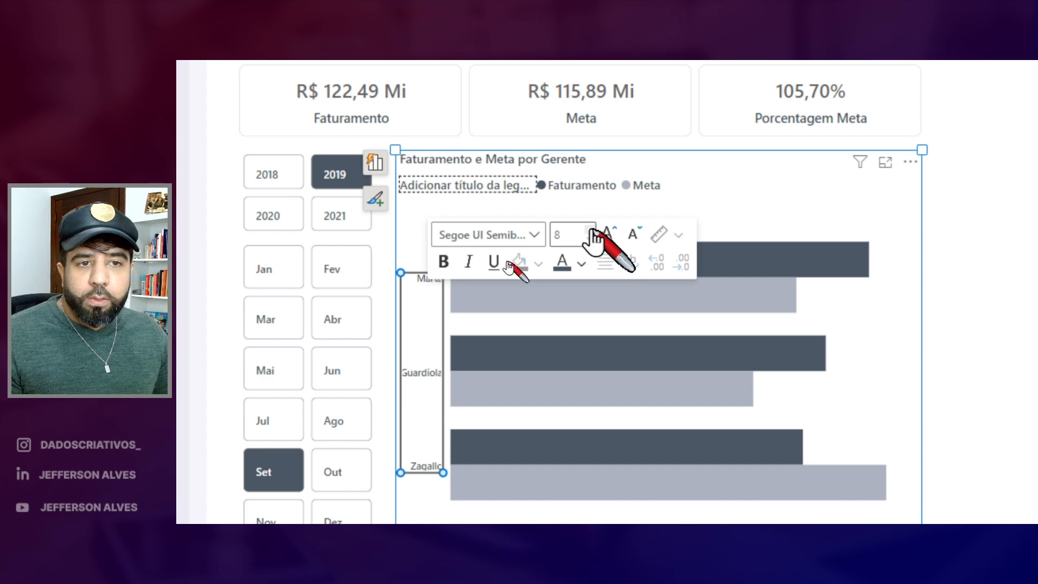
click(591, 230)
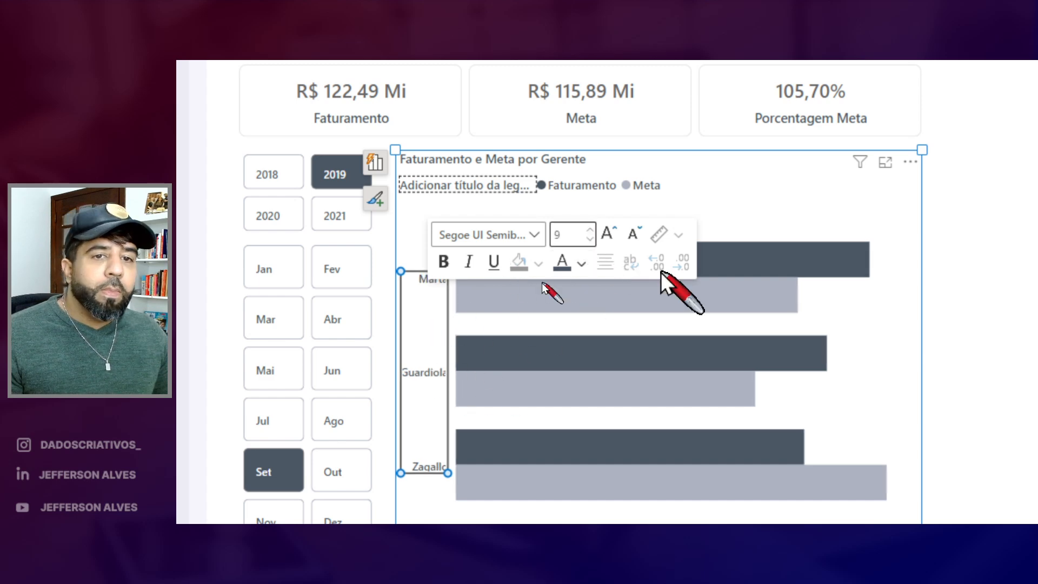
Fill the Faturamento bars with a lighter slate-grey theme shade and the Meta bars with a lighter lavender-grey theme shade
right_click(767, 257)
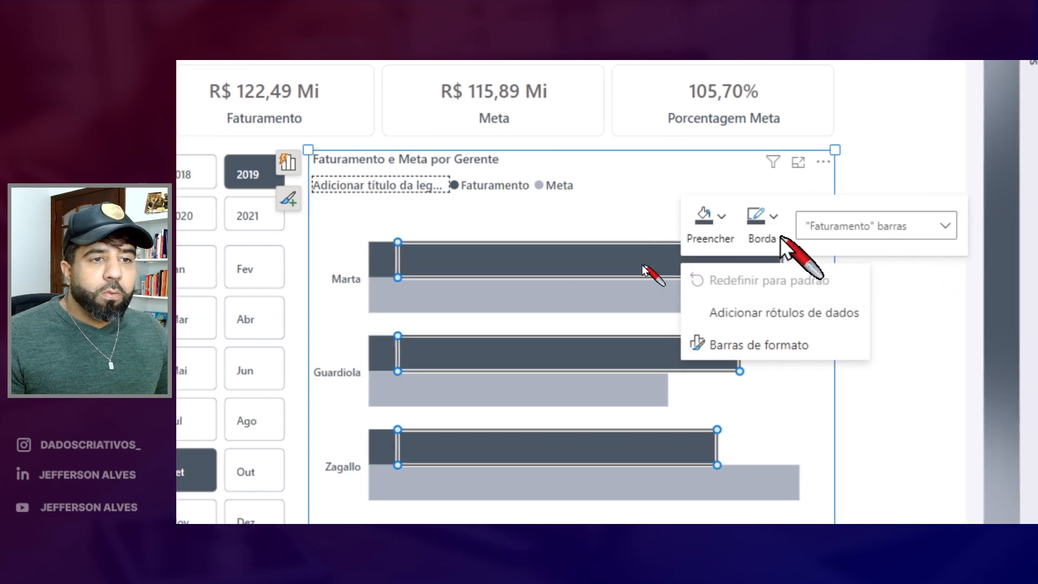
click(722, 217)
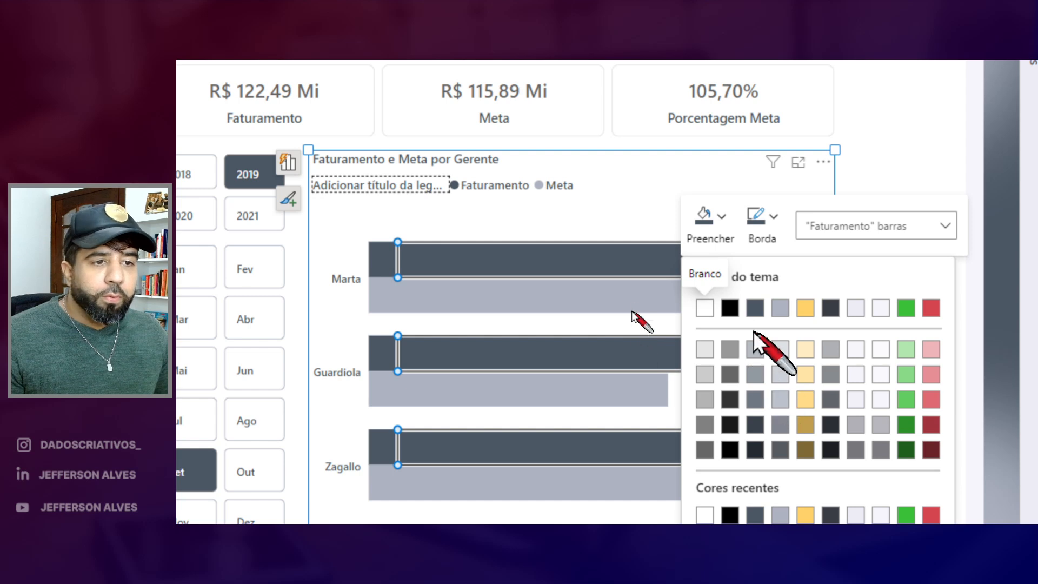
click(757, 399)
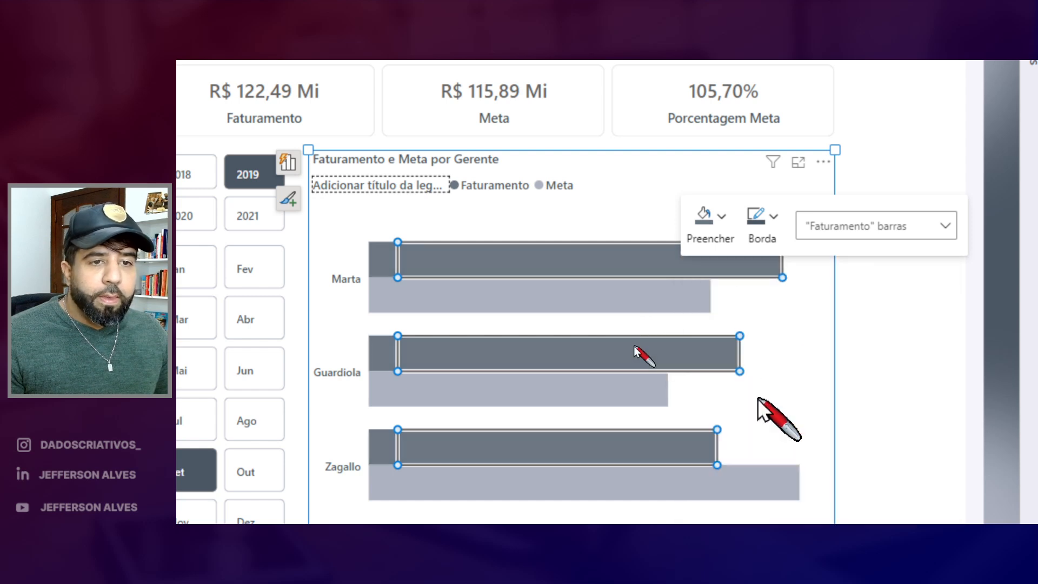
right_click(557, 299)
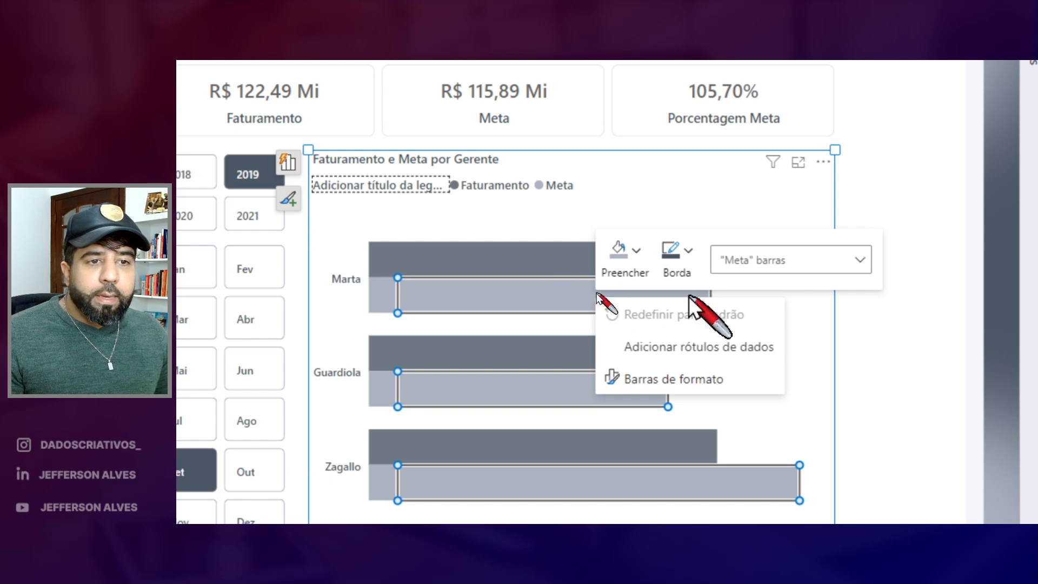
click(627, 254)
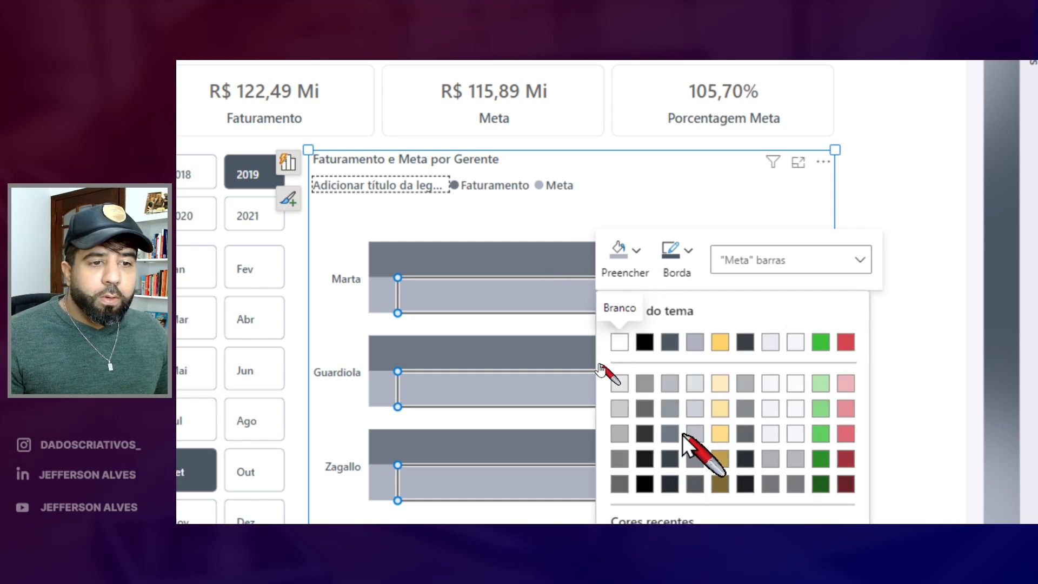
click(695, 410)
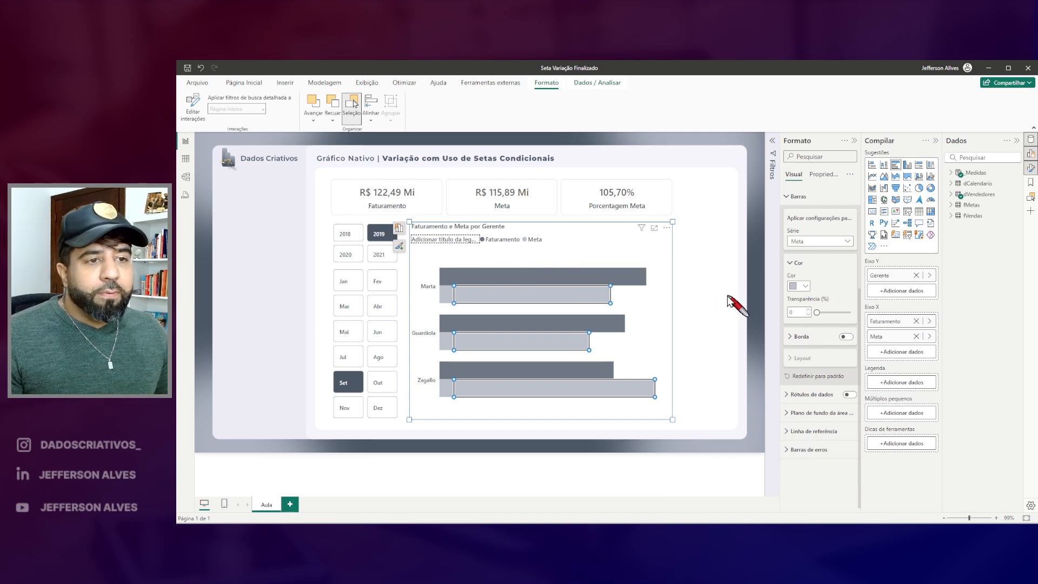
Turn on data labels (Rótulos de dados) for the bar chart
click(399, 248)
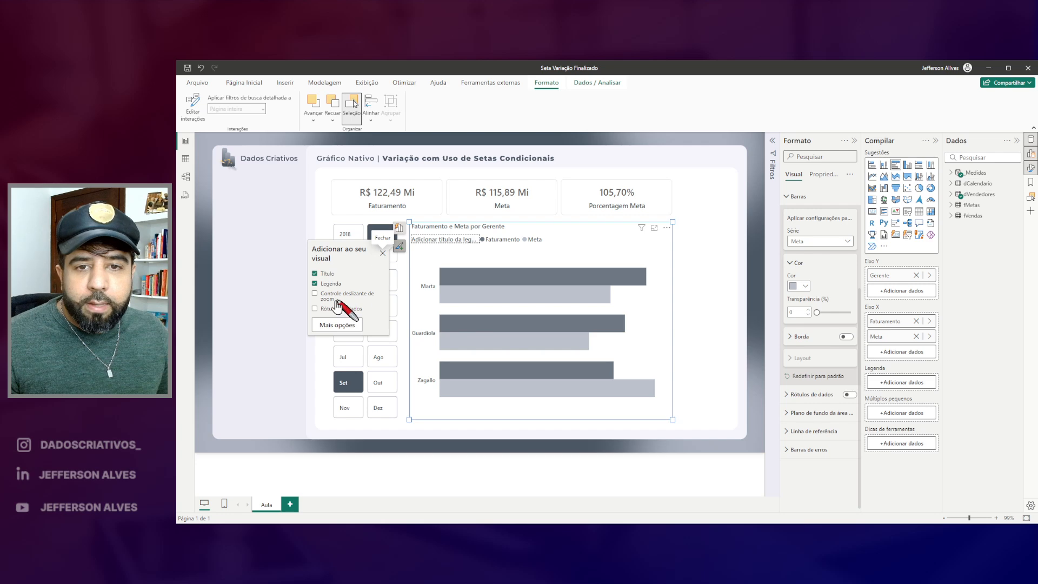
click(315, 308)
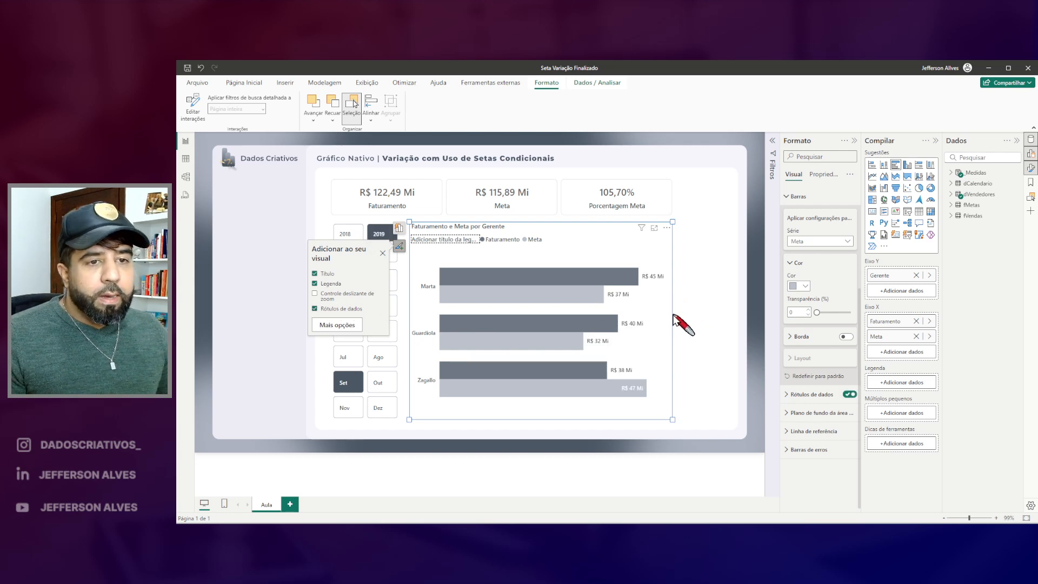
drag(639, 270, 671, 288)
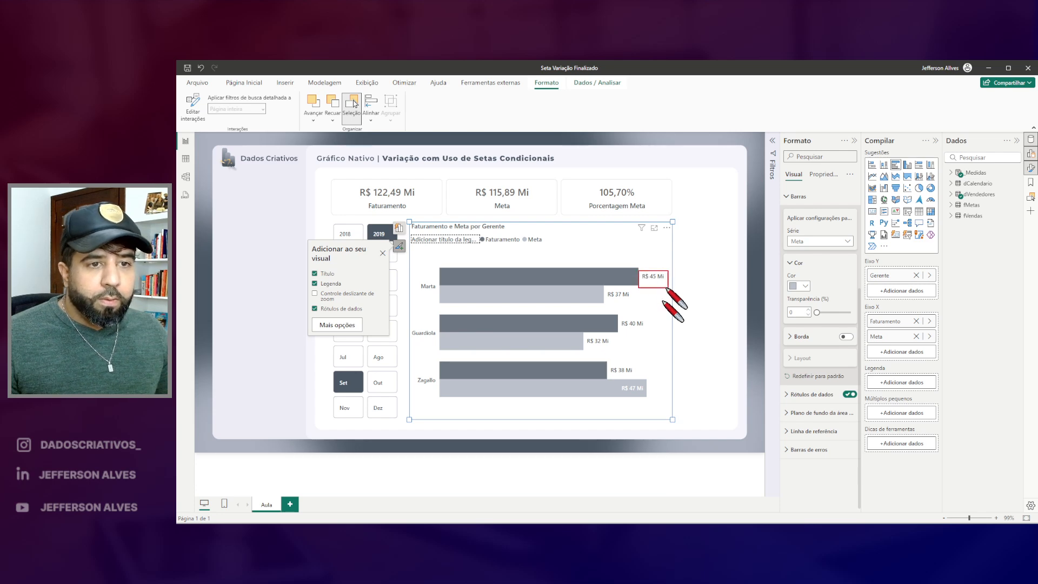
drag(619, 316, 648, 333)
drag(582, 335, 615, 352)
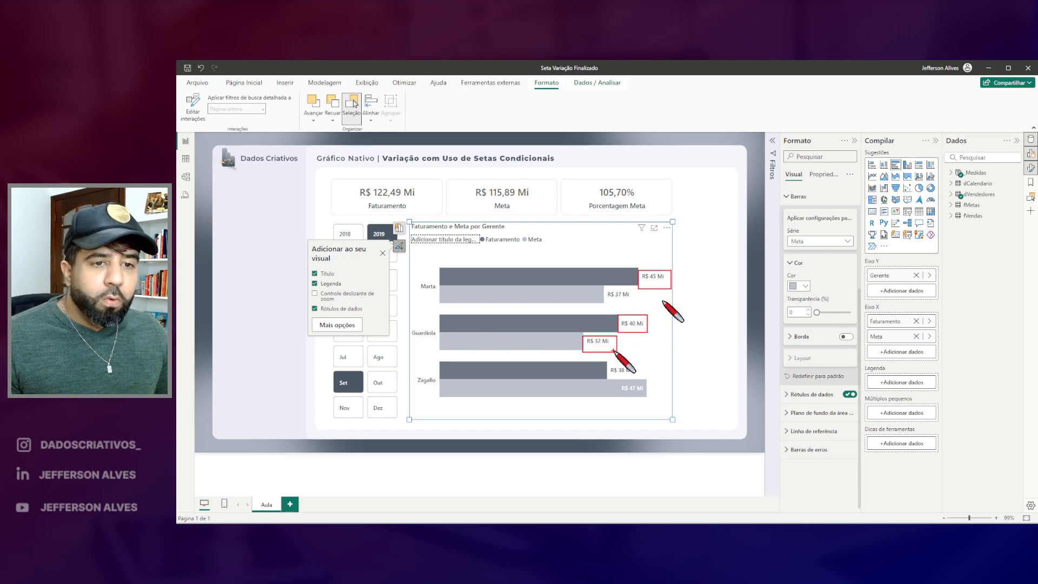
key(Escape)
Set the position of the Faturamento data labels to Extremidade interna
click(652, 276)
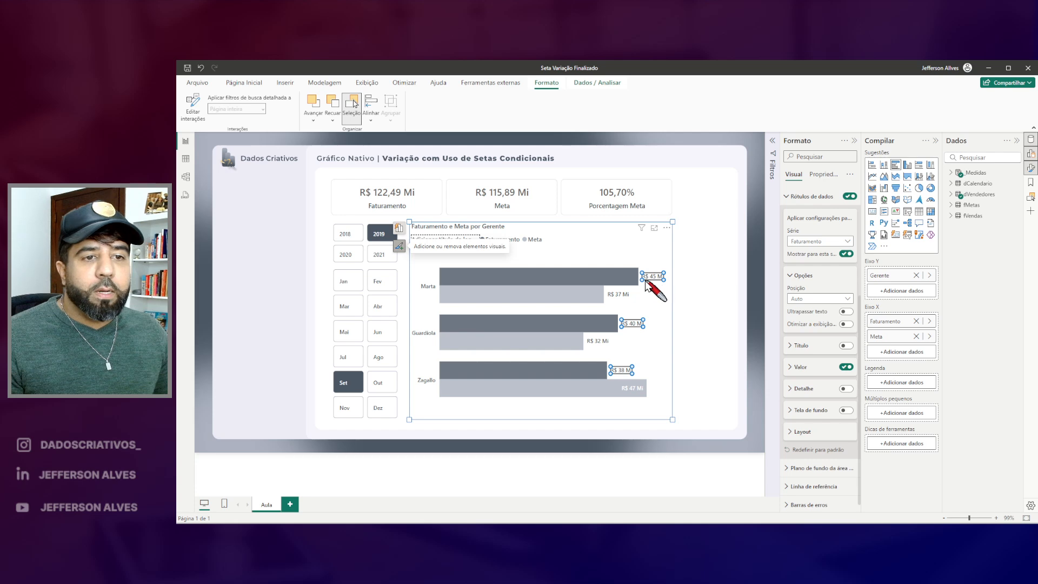
key(ctrl+2)
mouse_move(766, 209)
mouse_down()
mouse_move(850, 425)
mouse_move(860, 513)
mouse_up()
key(Escape)
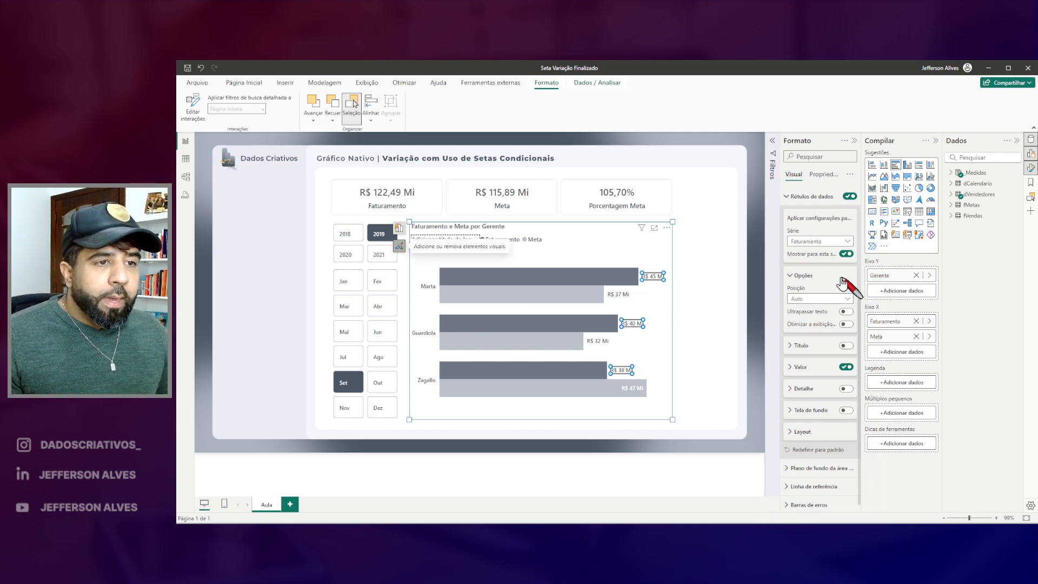
click(847, 299)
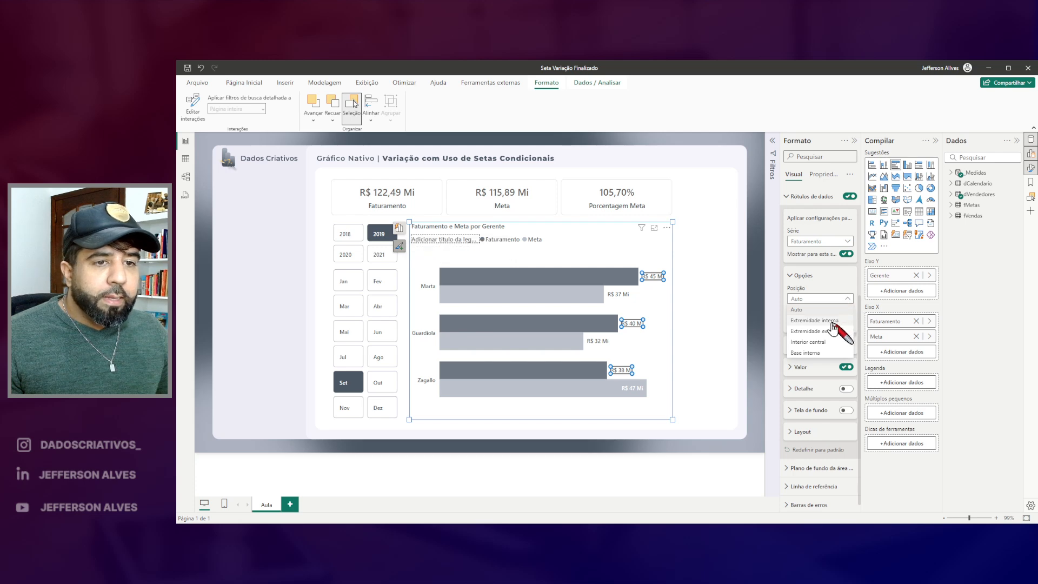
click(833, 321)
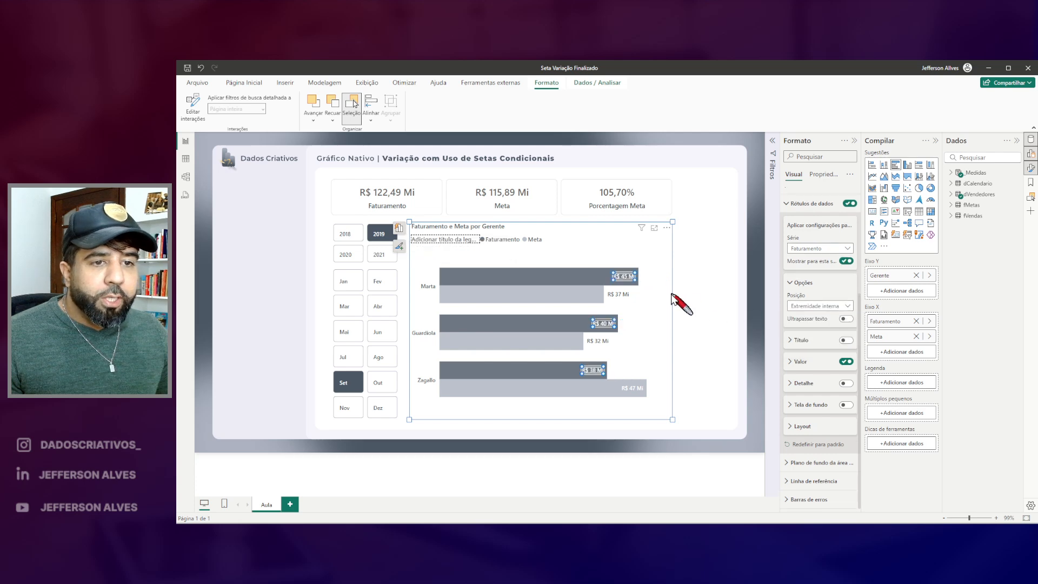
Format the Faturamento label values in Calibri, size 8, with 1 decimal place
click(795, 361)
click(849, 419)
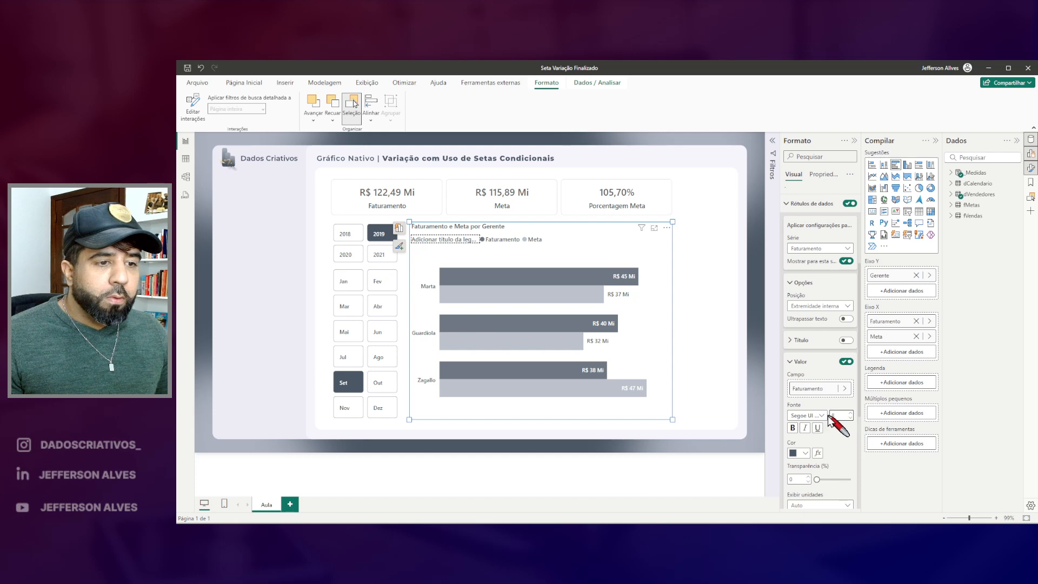
click(813, 416)
scroll(809, 308, up, 3)
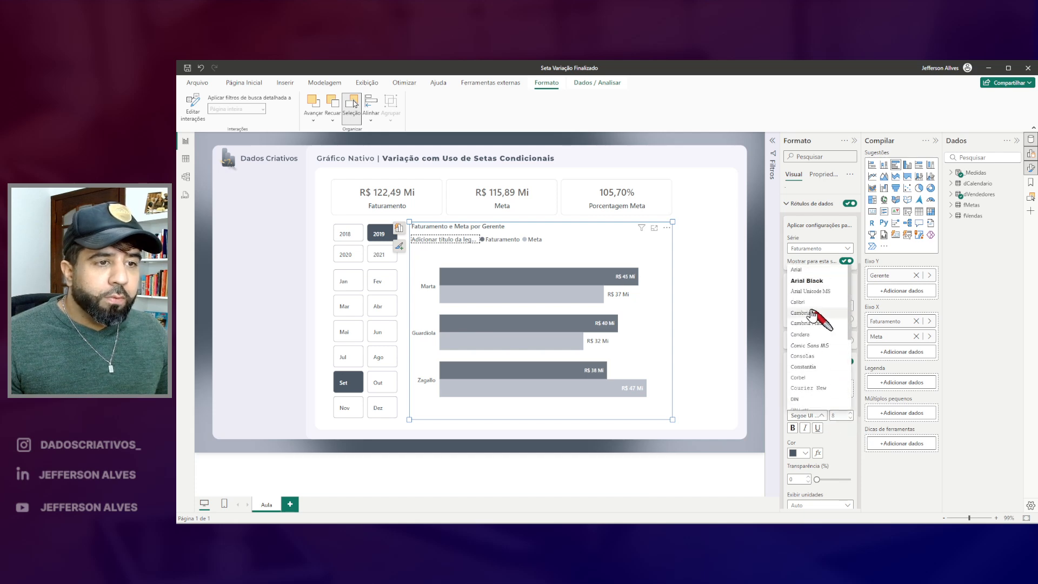
click(808, 308)
scroll(815, 466, down, 1)
click(816, 481)
click(816, 482)
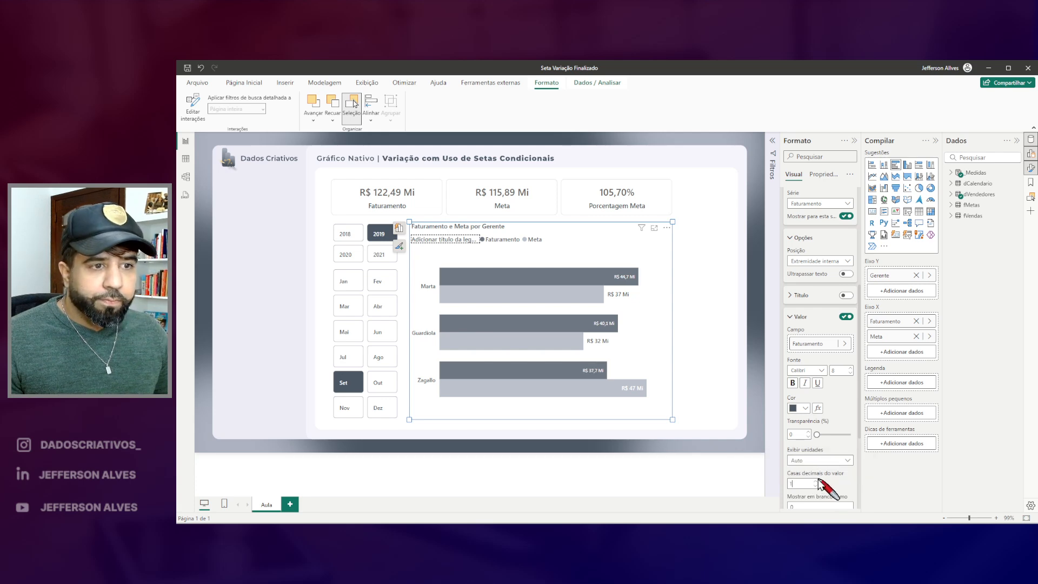
Set the position of the Meta data labels to Extremidade interna
click(622, 296)
click(623, 297)
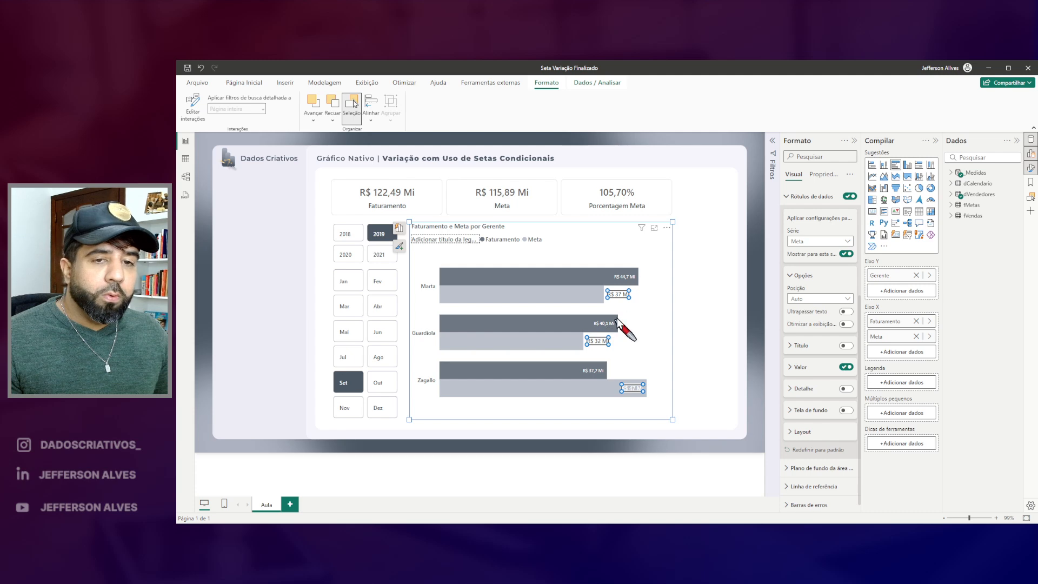
click(822, 299)
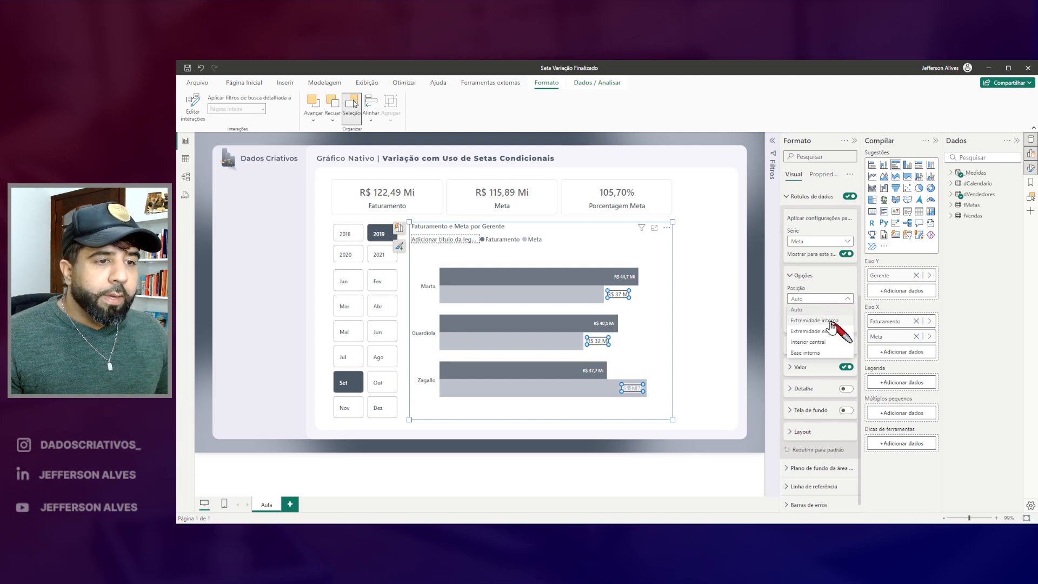
click(833, 325)
Format the Meta label values in Calibri, size 8, with 1 decimal place
click(803, 363)
click(850, 419)
click(814, 416)
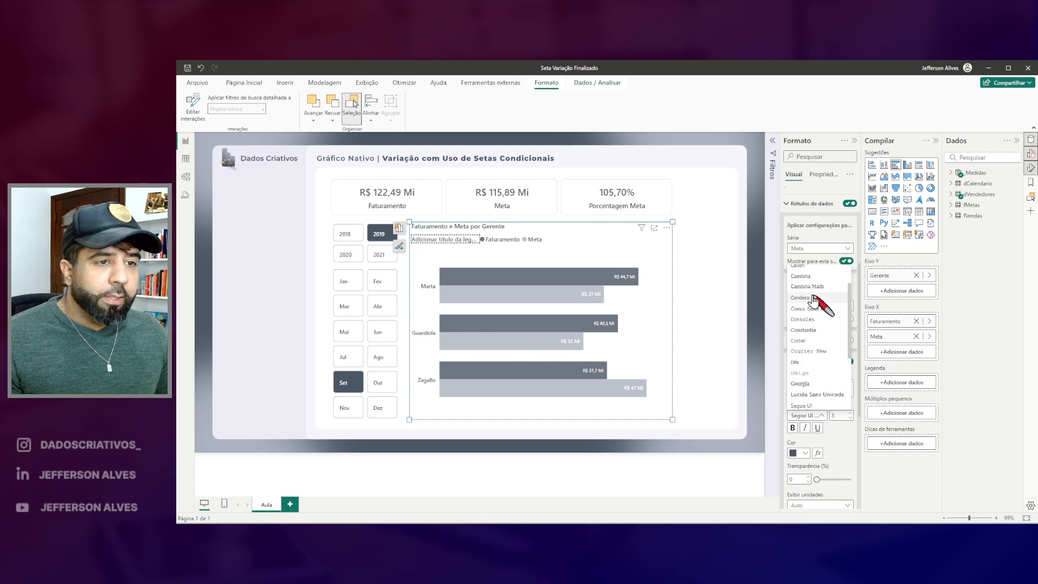
scroll(814, 301, up, 1)
click(814, 311)
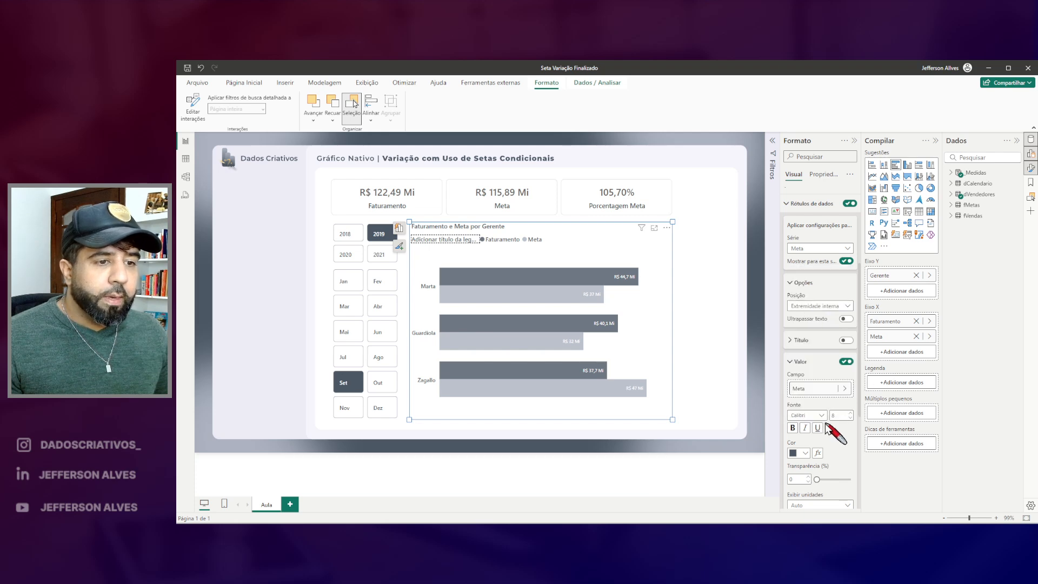
scroll(805, 439, down, 3)
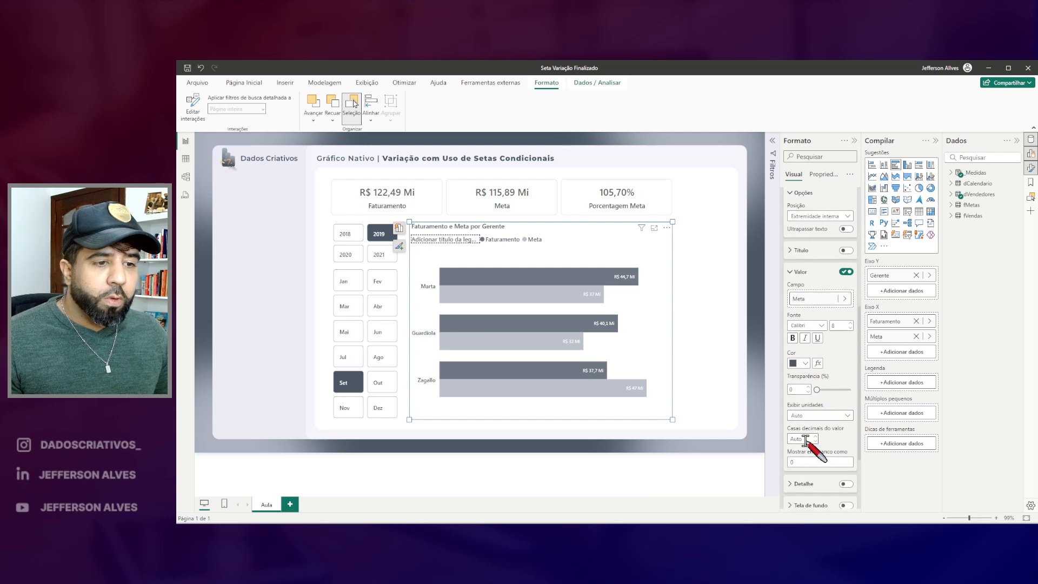
click(807, 439)
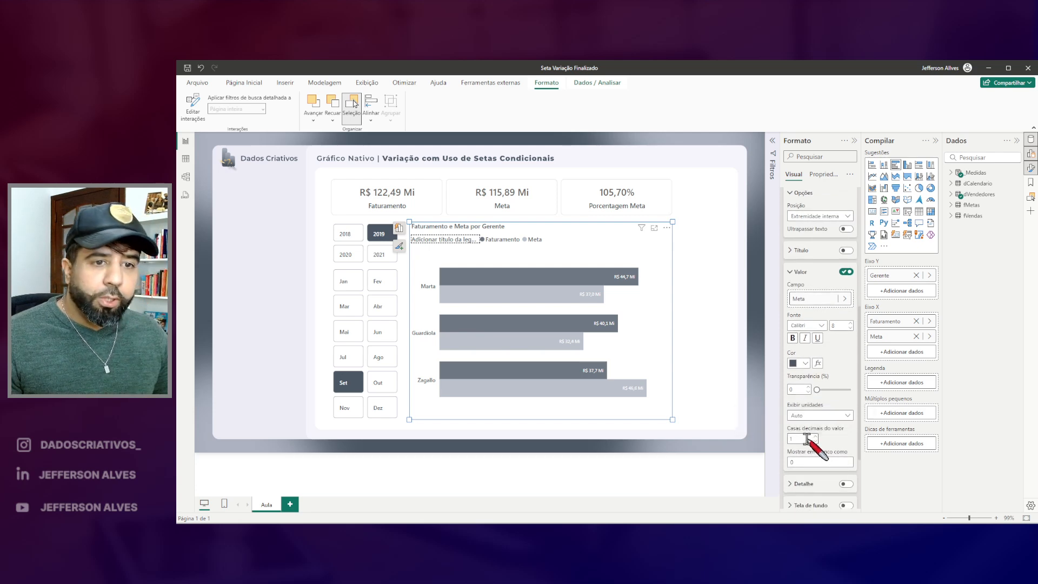
Turn off the bar chart's background (Tela de fundo) and turn on its visual border (Fronteira visual)
scroll(835, 260, up, 3)
scroll(816, 258, up, 3)
click(806, 363)
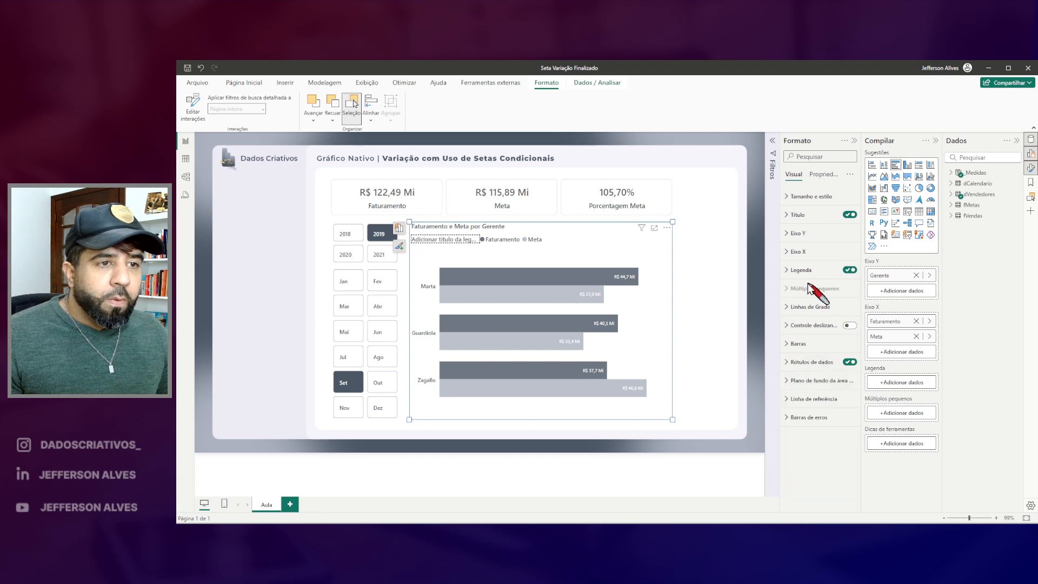
click(801, 197)
click(847, 367)
click(847, 389)
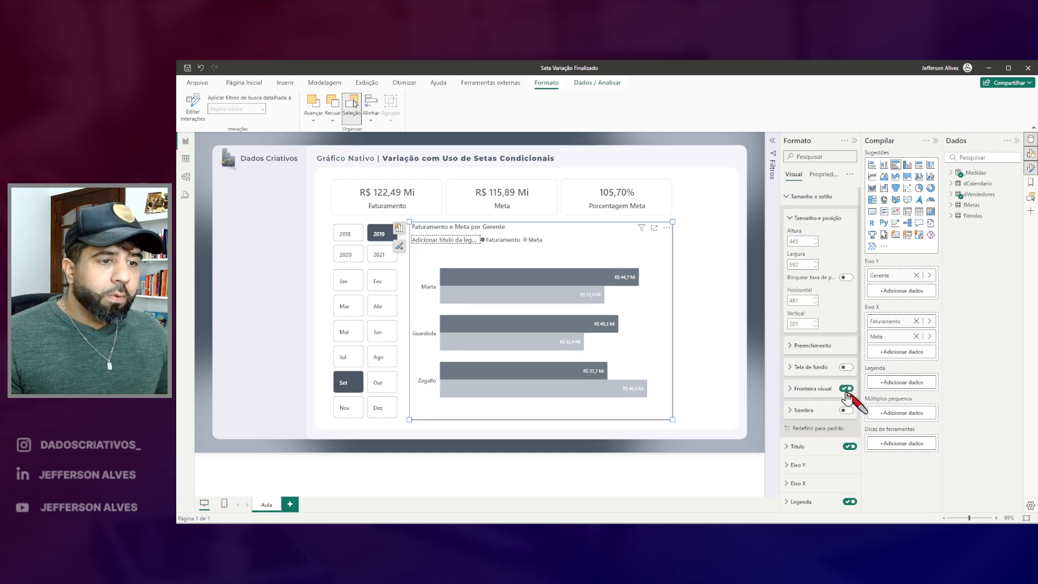
Give the chart's visual border a light grey color and slightly rounded corners
click(811, 393)
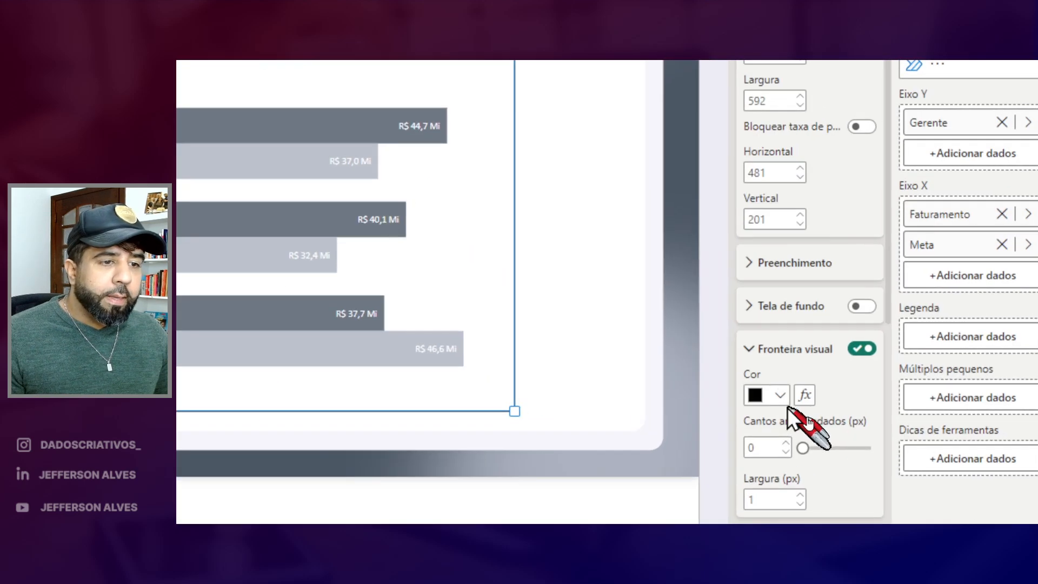
click(803, 412)
click(768, 154)
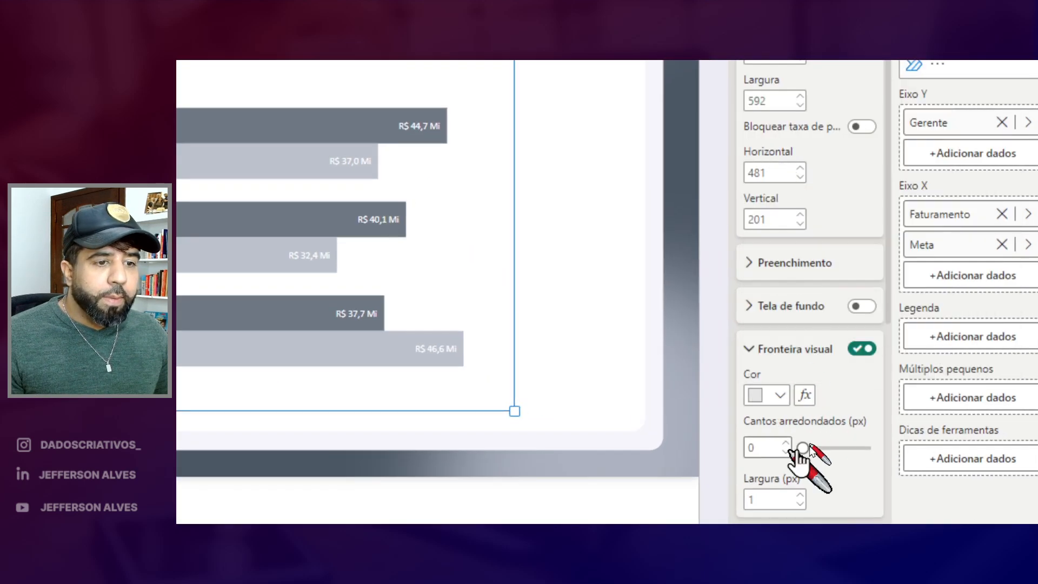
click(763, 445)
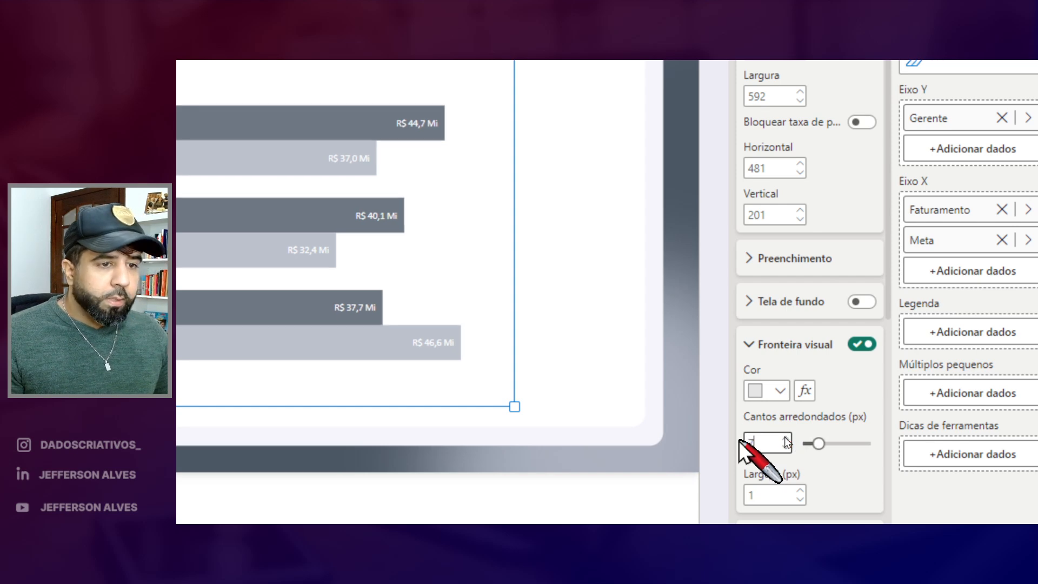
click(756, 350)
Turn on the chart's shadow with a grey color and set its position to Centralizar
click(862, 388)
click(771, 387)
click(779, 435)
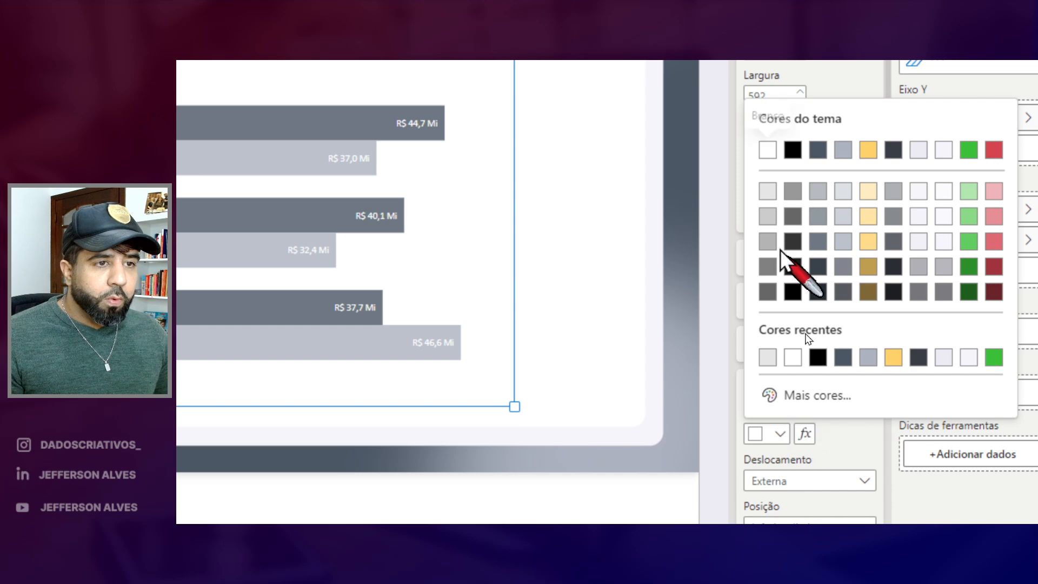
click(769, 229)
click(818, 442)
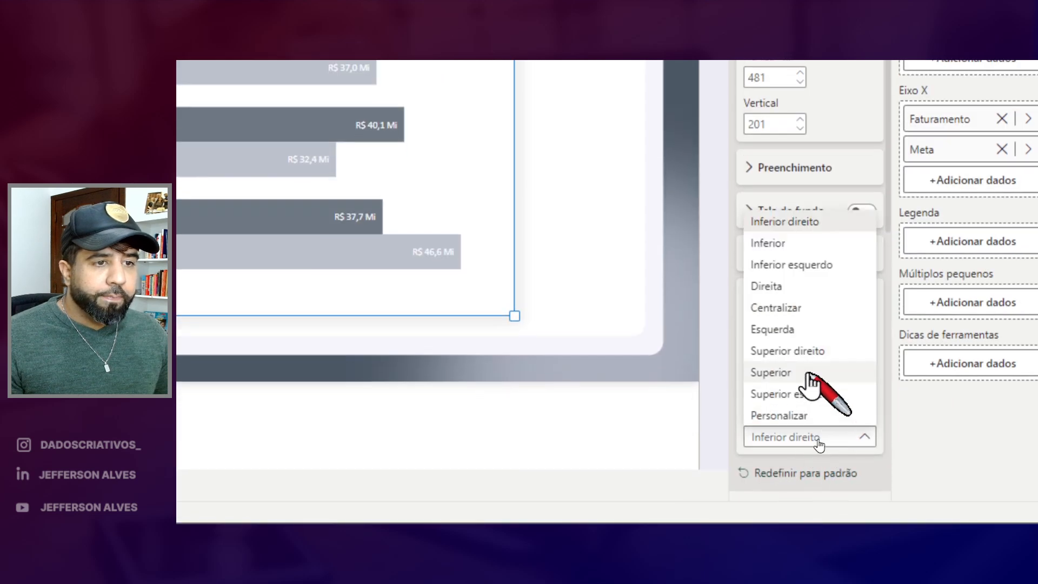
click(813, 306)
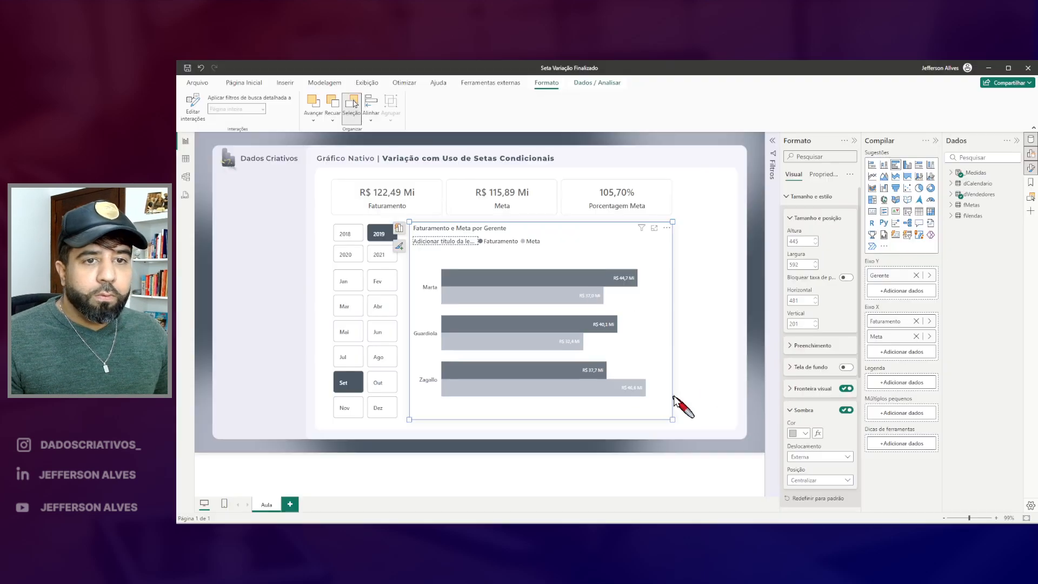
click(699, 362)
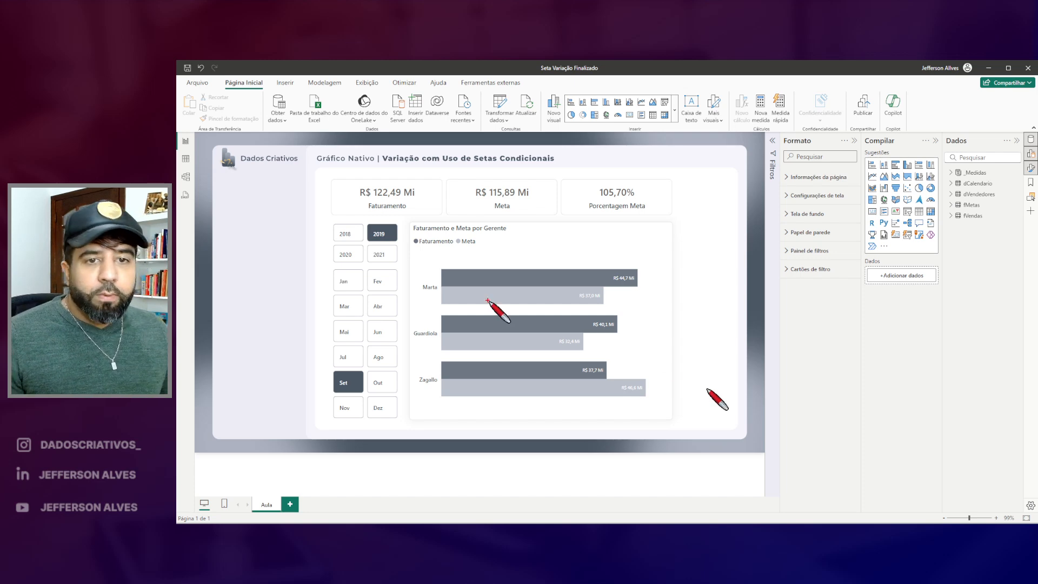
Hide the formatting options and examine the gap between the Faturamento and Meta bars for each manager
mouse_move(409, 223)
mouse_down()
mouse_move(422, 262)
mouse_move(569, 375)
mouse_move(681, 424)
mouse_up()
key(Escape)
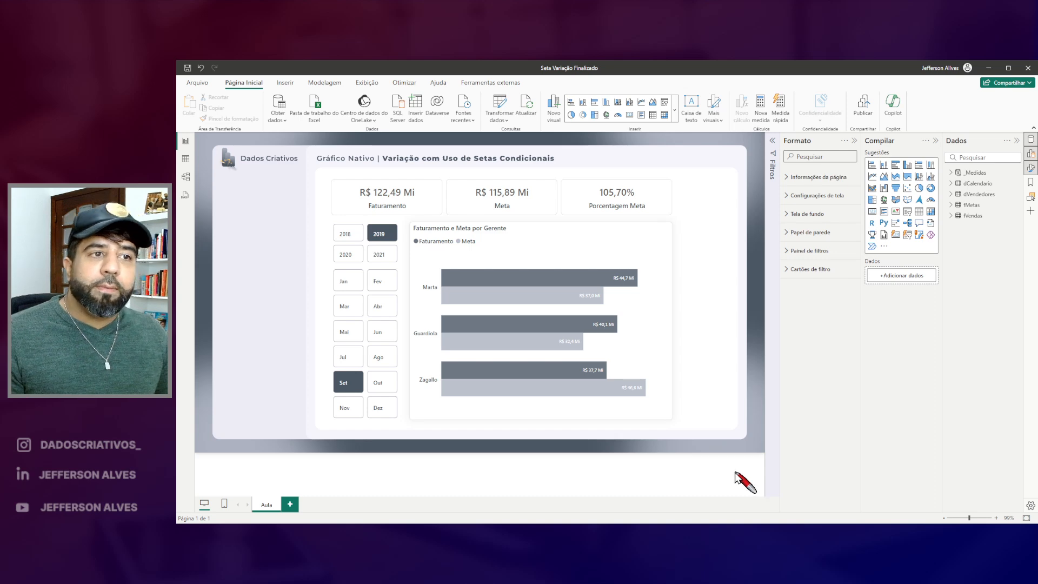
click(1031, 168)
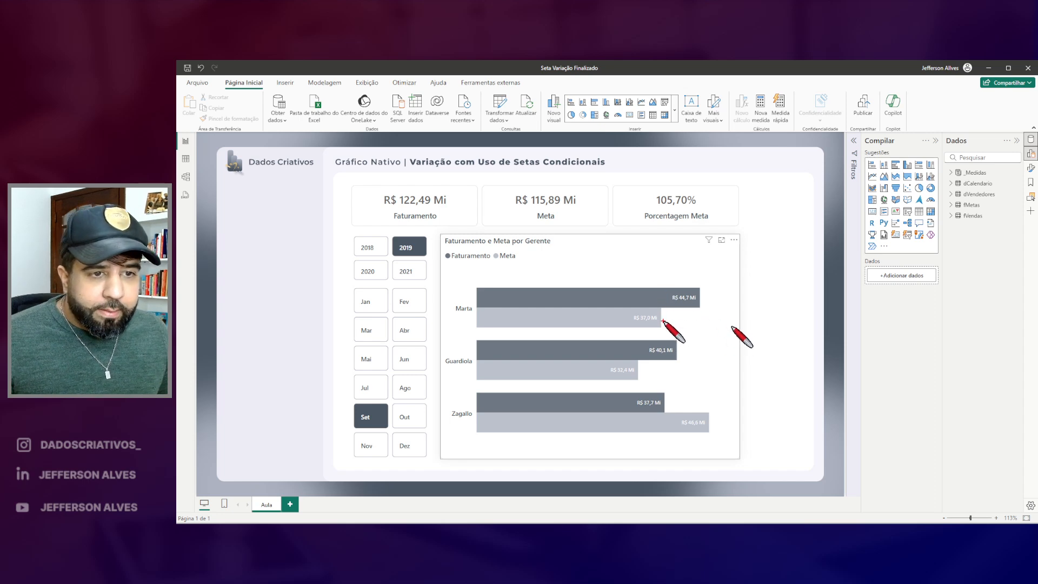
drag(670, 320, 698, 324)
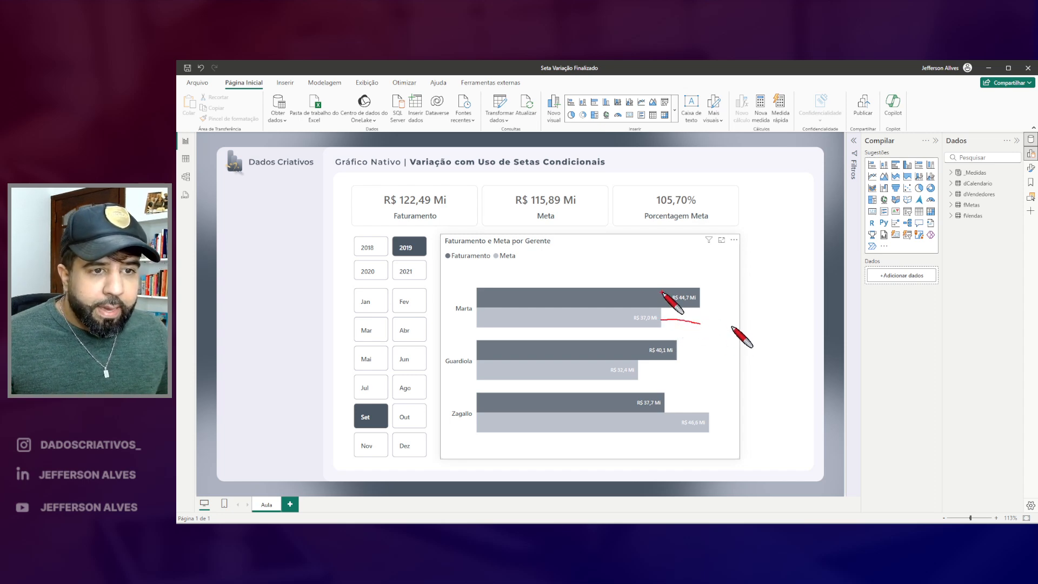
mouse_move(657, 285)
mouse_down()
mouse_move(689, 330)
mouse_move(703, 331)
mouse_up()
mouse_move(635, 341)
mouse_down()
mouse_move(643, 385)
mouse_move(676, 359)
mouse_move(636, 341)
mouse_up()
mouse_move(667, 393)
mouse_down()
mouse_move(675, 413)
mouse_move(711, 431)
mouse_move(667, 432)
mouse_up()
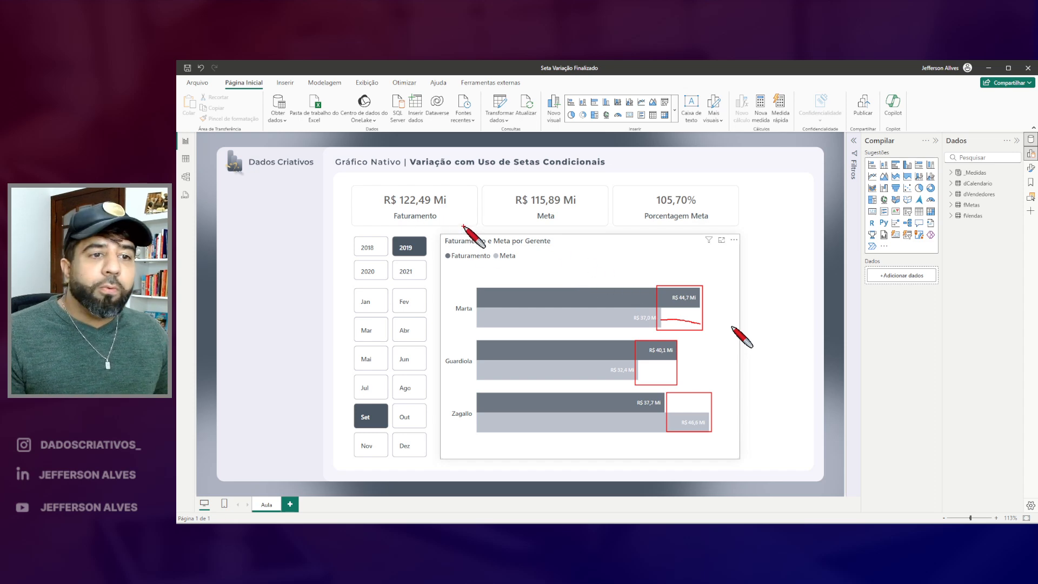
key(Escape)
Create a measure named 1. Diferenca in the _Medidas table that calculates [Faturamento] - [Meta]
click(951, 173)
right_click(974, 173)
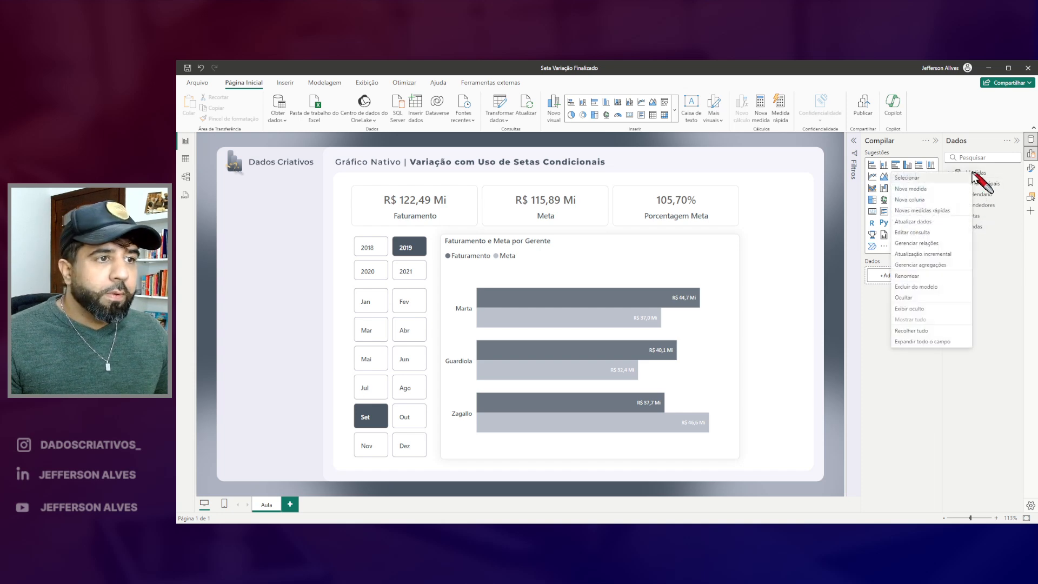
click(927, 189)
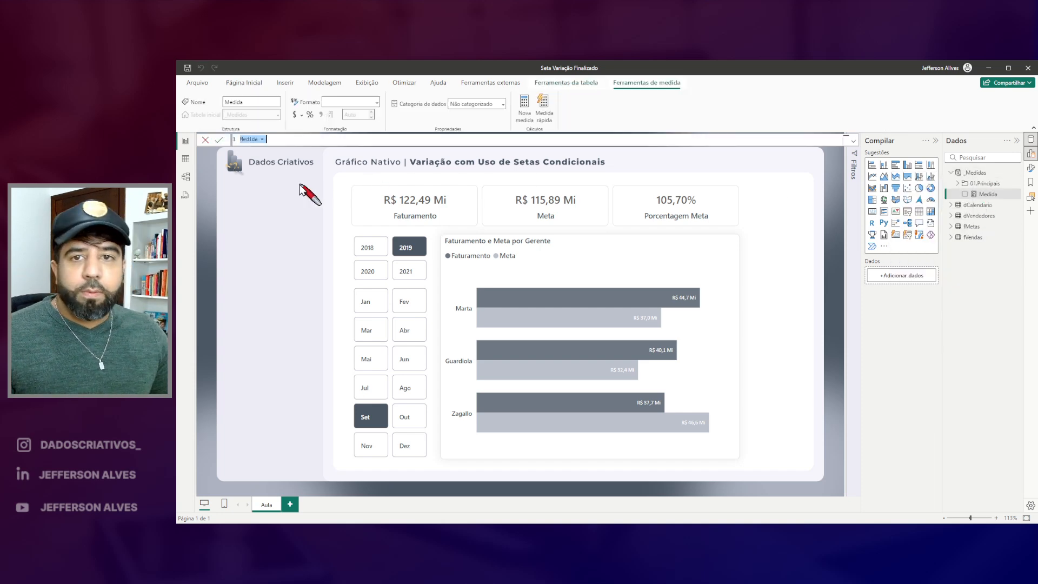
scroll(297, 142, up, 4)
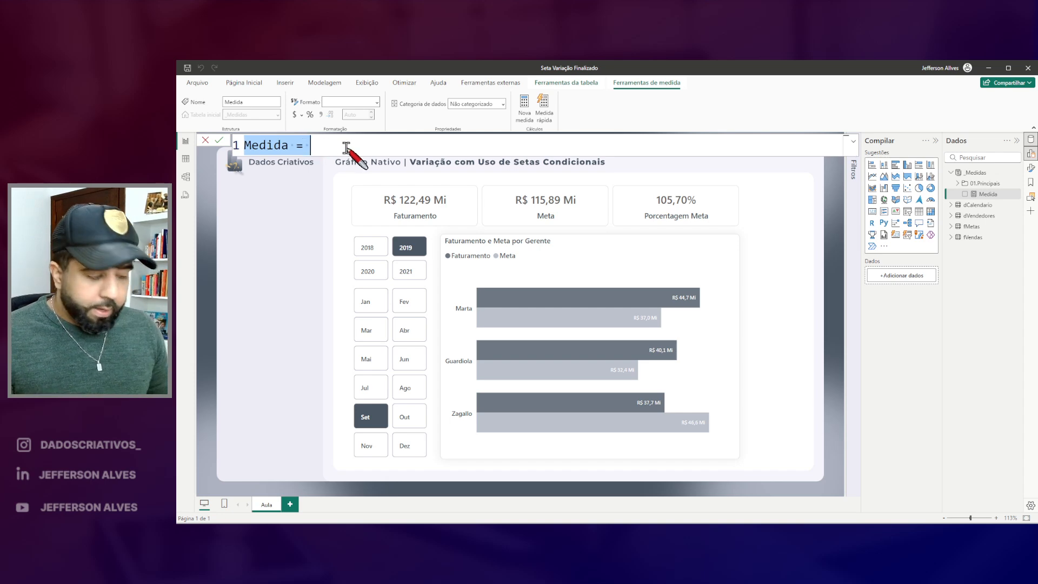
text(1)
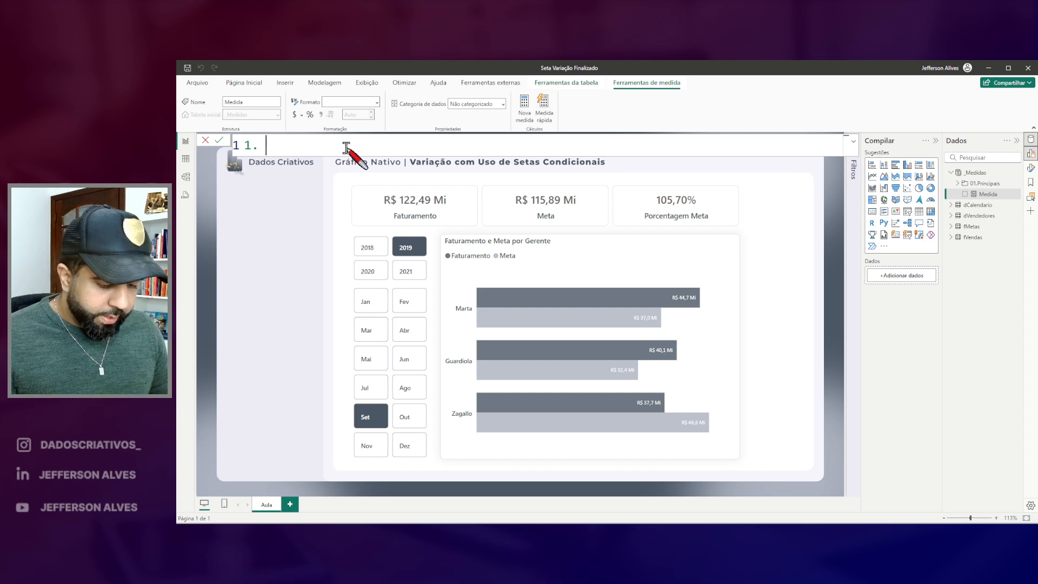
text(. Diferenca)
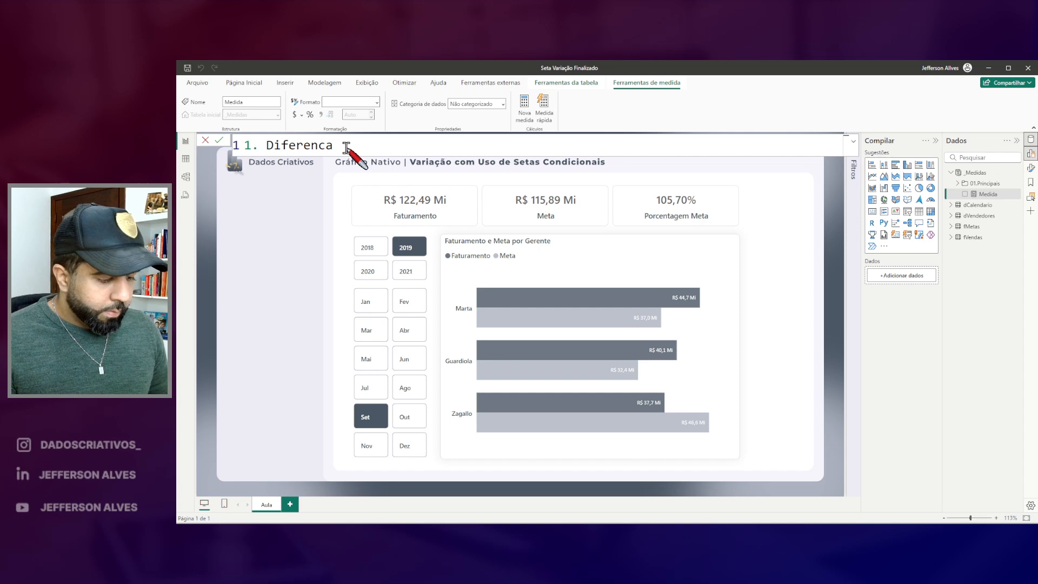
key(shift+Return)
key(shift+Return)
text([Faturamento])
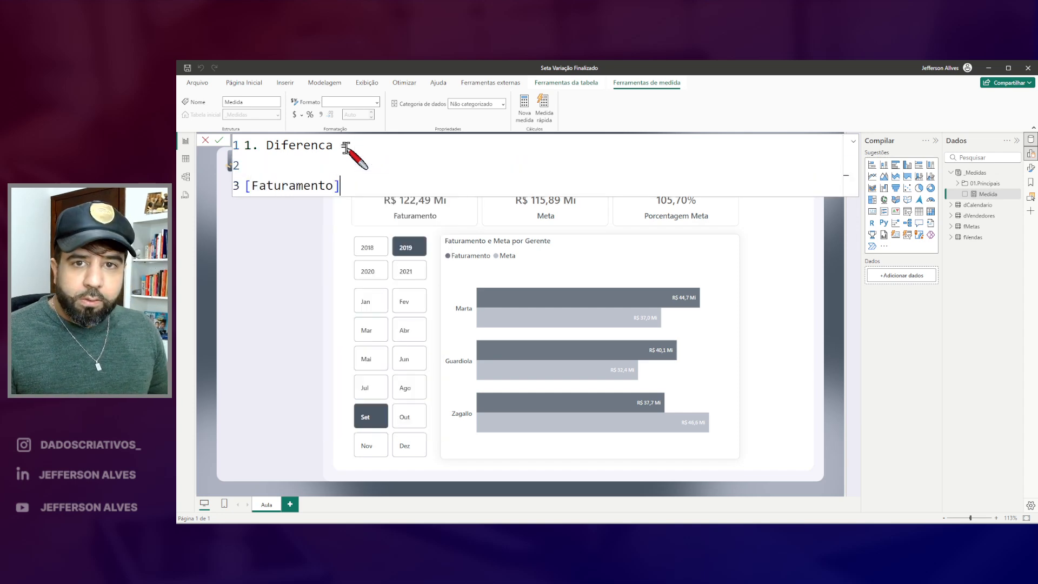
text( - [Meta])
key(Return)
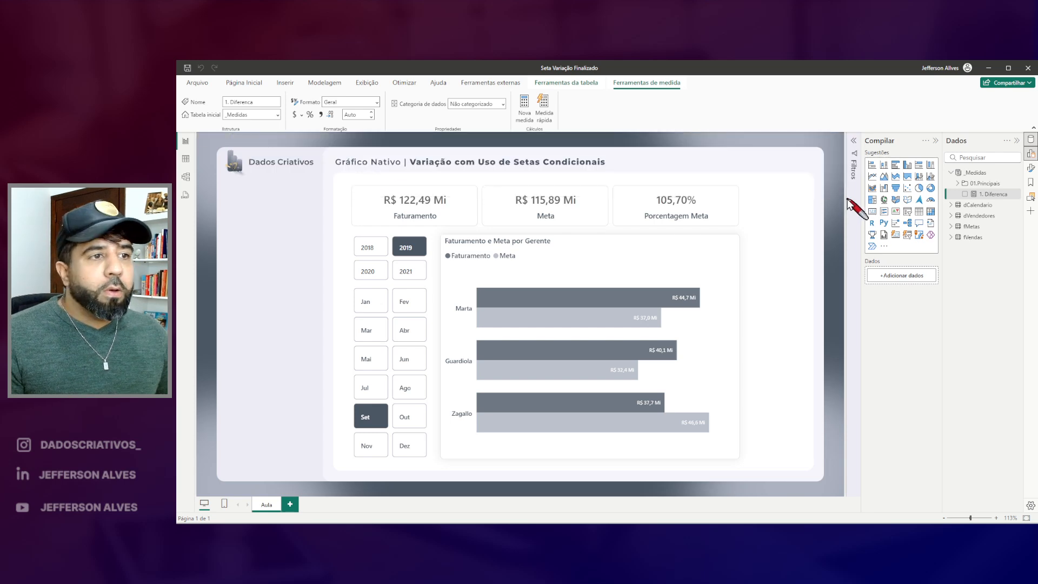
Add the 1. Diferenca measure to the card visual above the chart
click(639, 201)
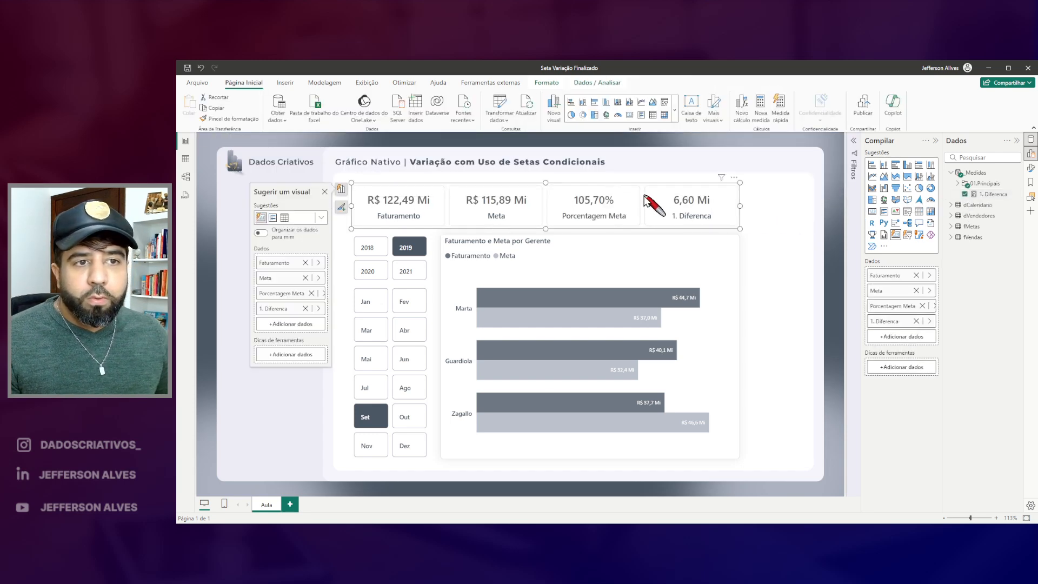
drag(642, 184, 750, 227)
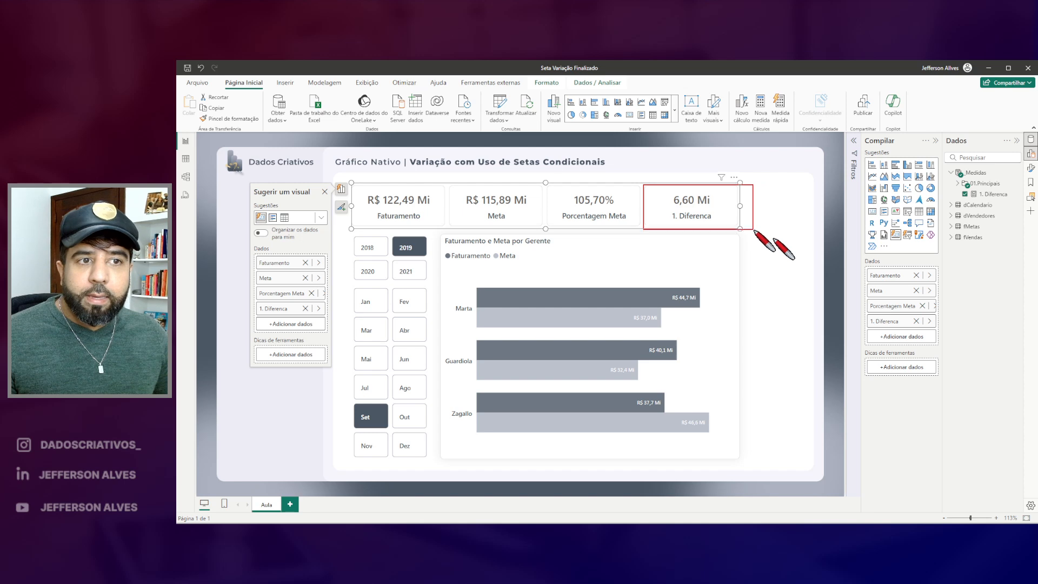
key(Escape)
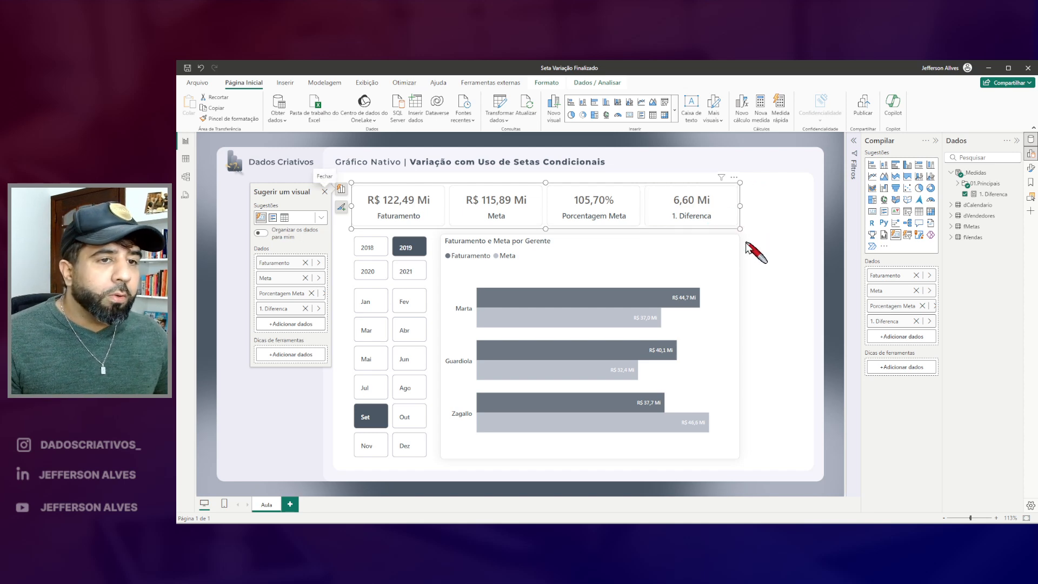
key(ctrl+2)
mouse_move(657, 287)
mouse_down()
mouse_move(676, 325)
mouse_move(696, 331)
mouse_up()
drag(634, 347, 714, 431)
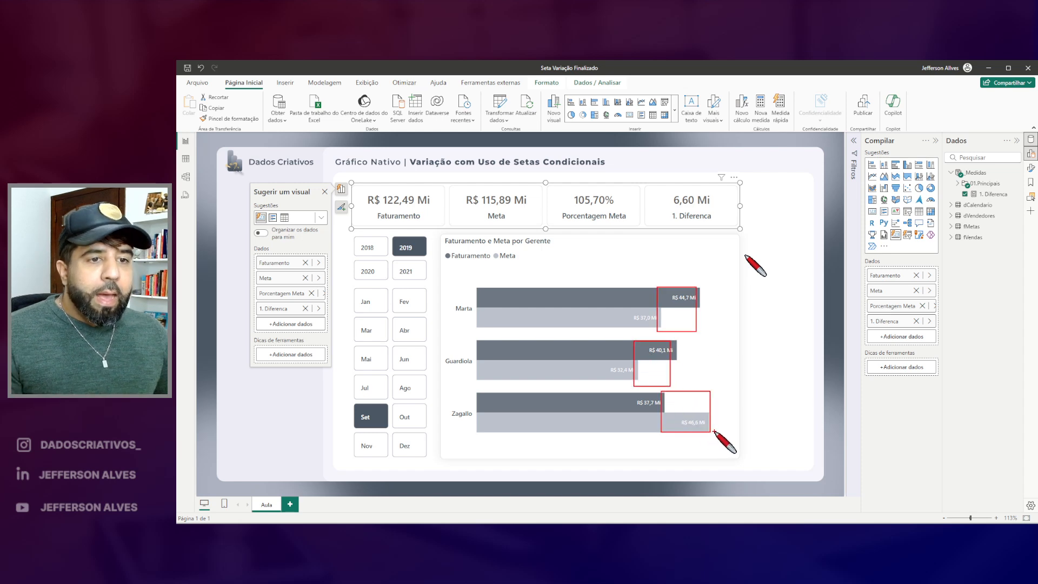
key(Escape)
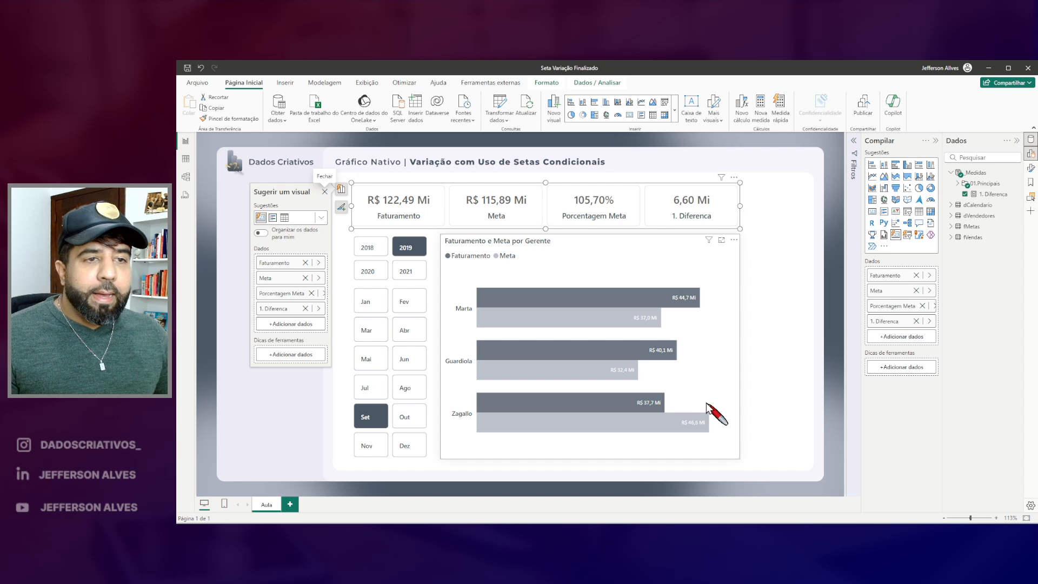
Show the bar chart's formatting options and open its error bar settings for the Faturamento series
click(1031, 155)
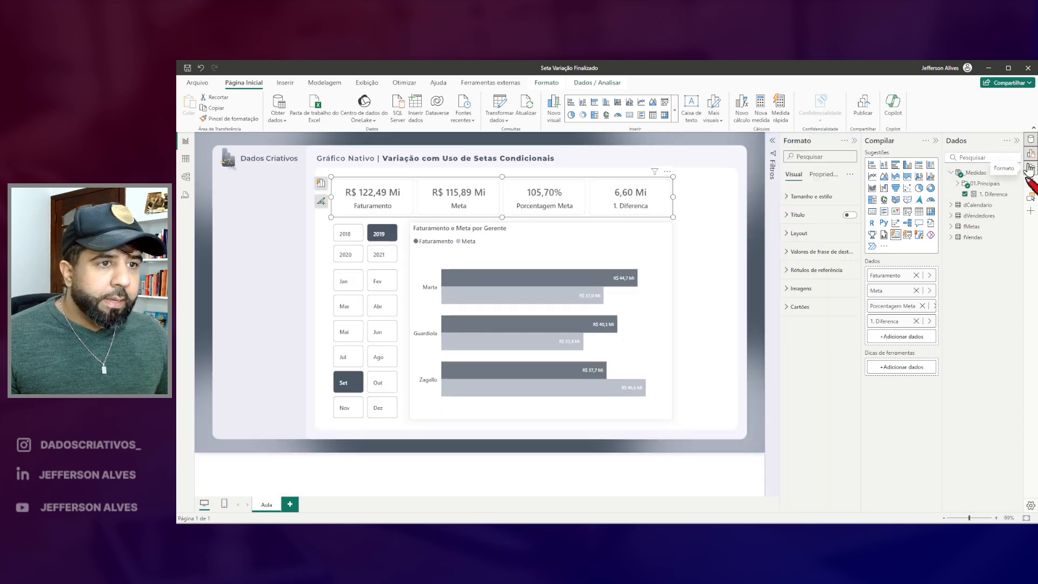
click(662, 249)
click(809, 417)
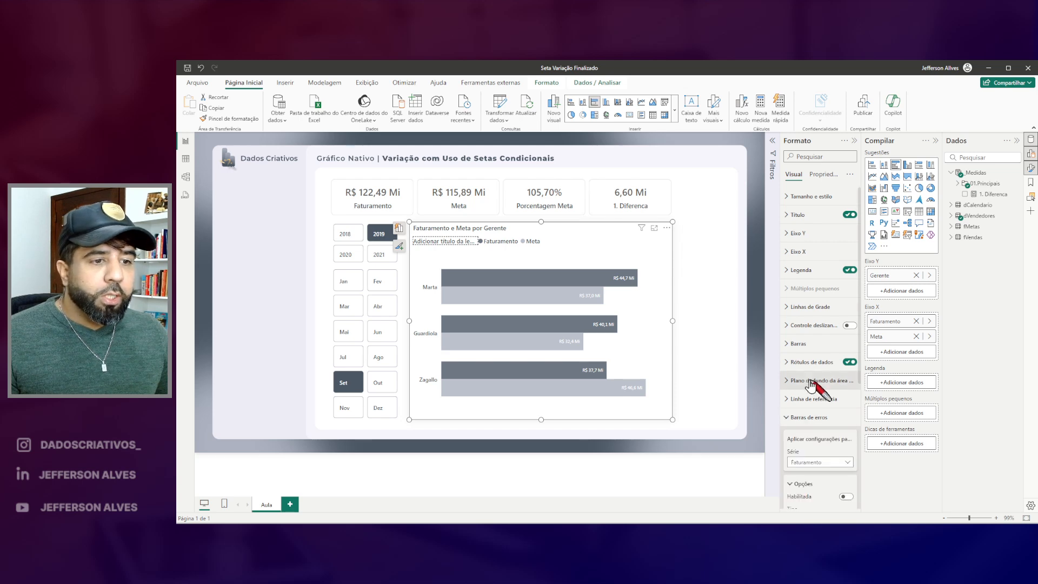
scroll(812, 385, down, 1)
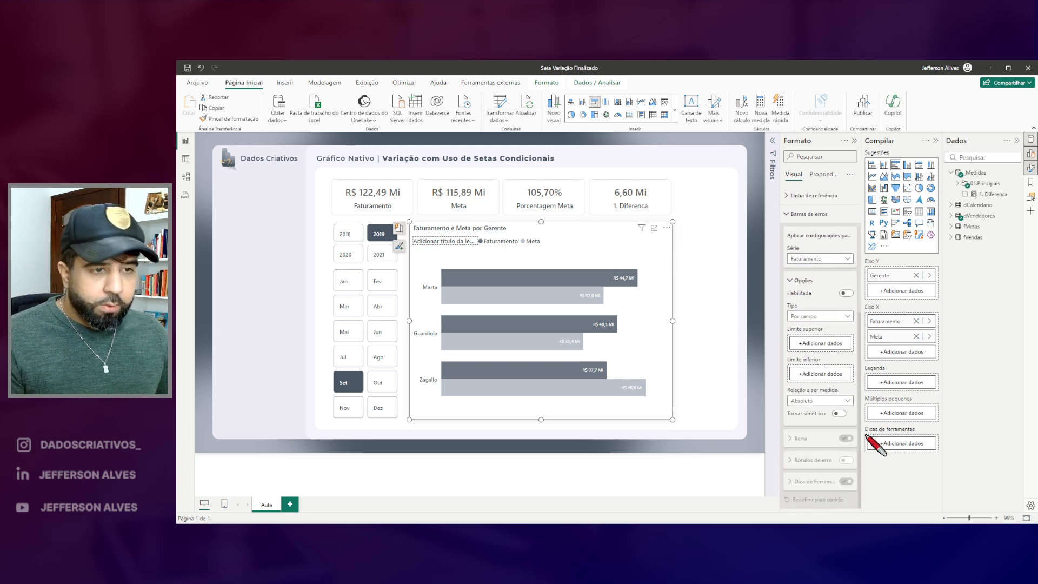
drag(795, 371, 862, 389)
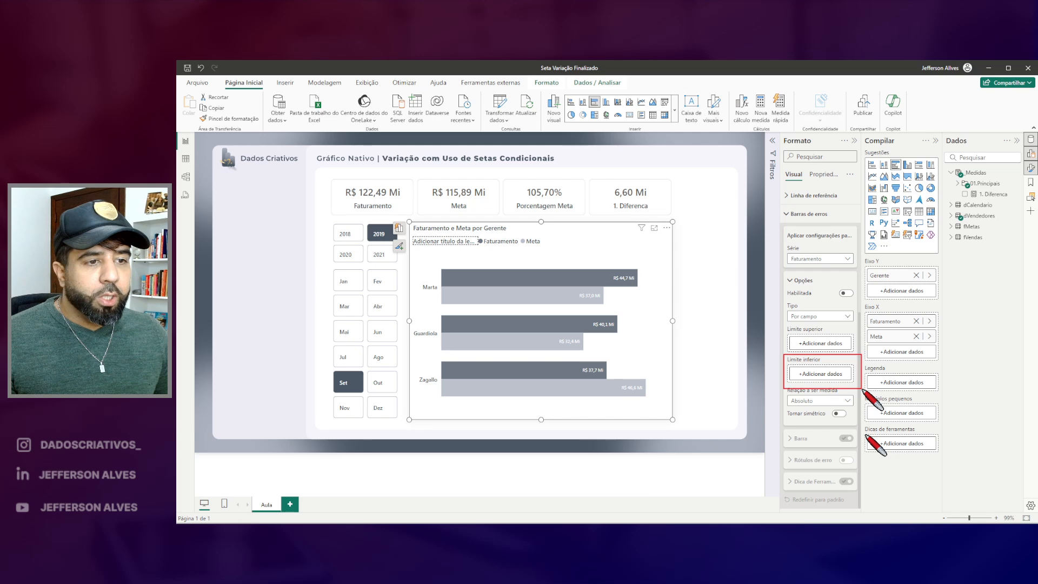
drag(784, 323, 850, 349)
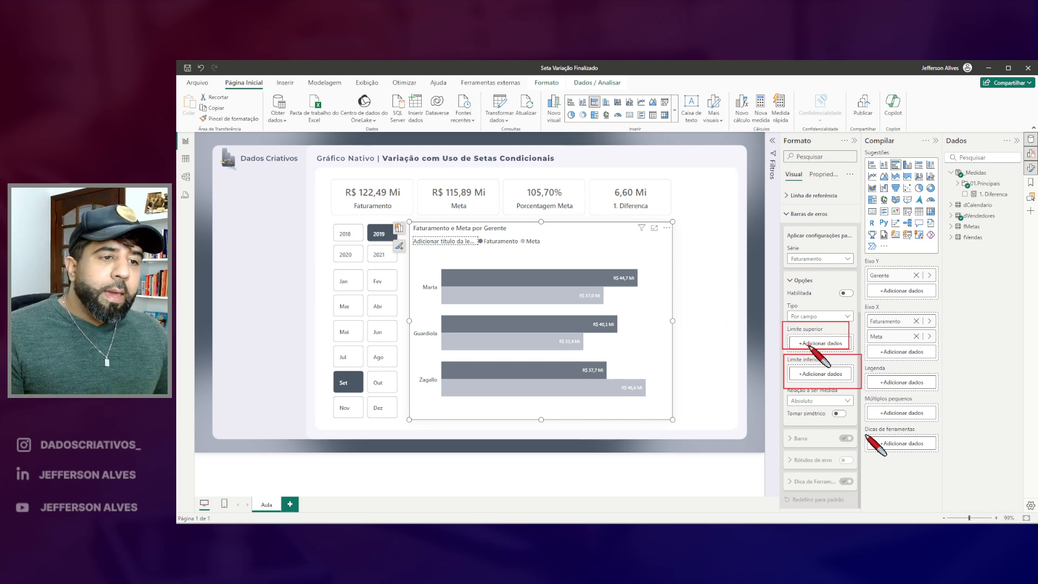
drag(829, 279, 821, 285)
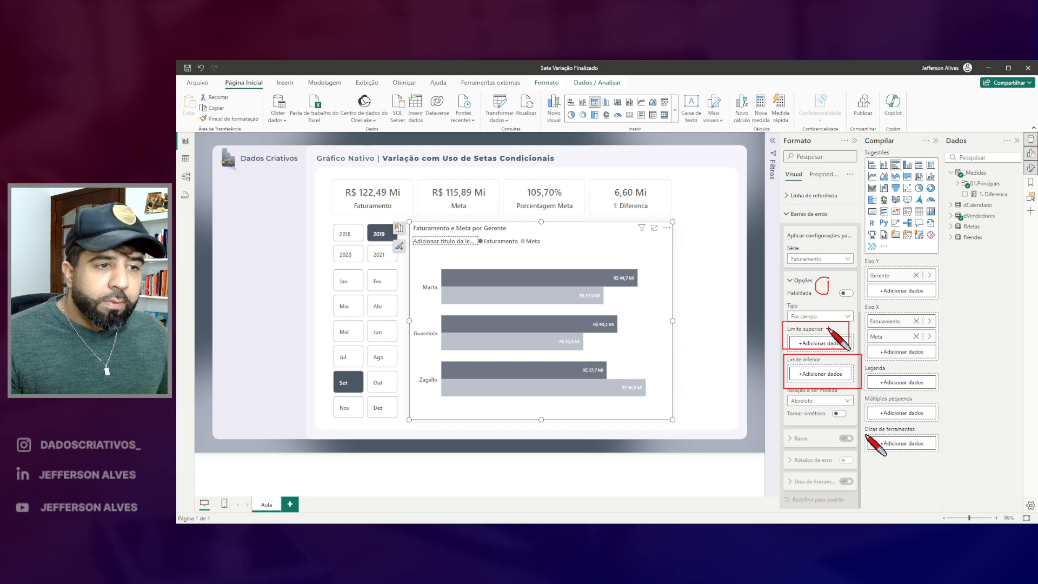
key(Escape)
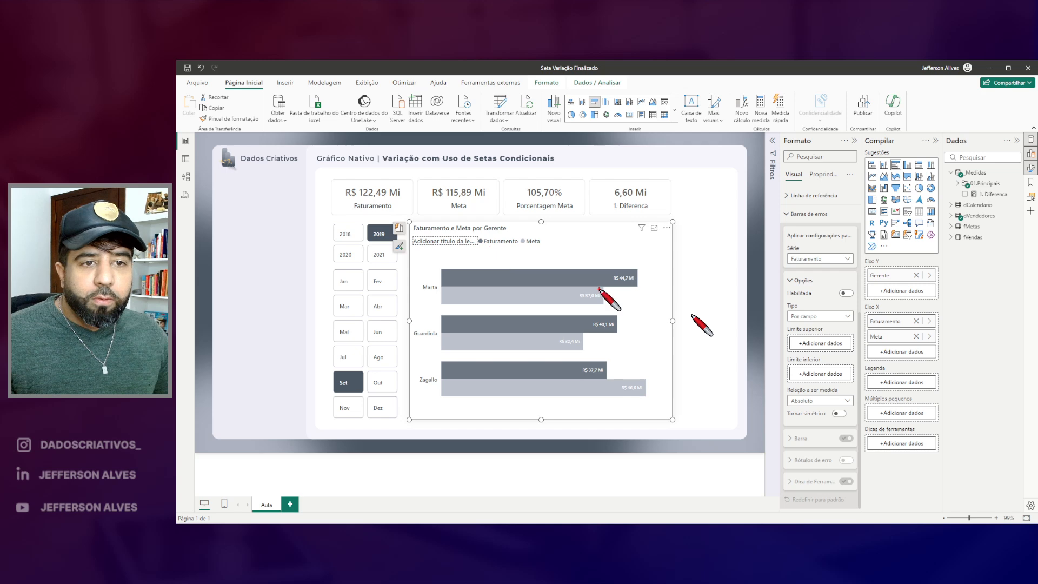
drag(593, 272, 633, 282)
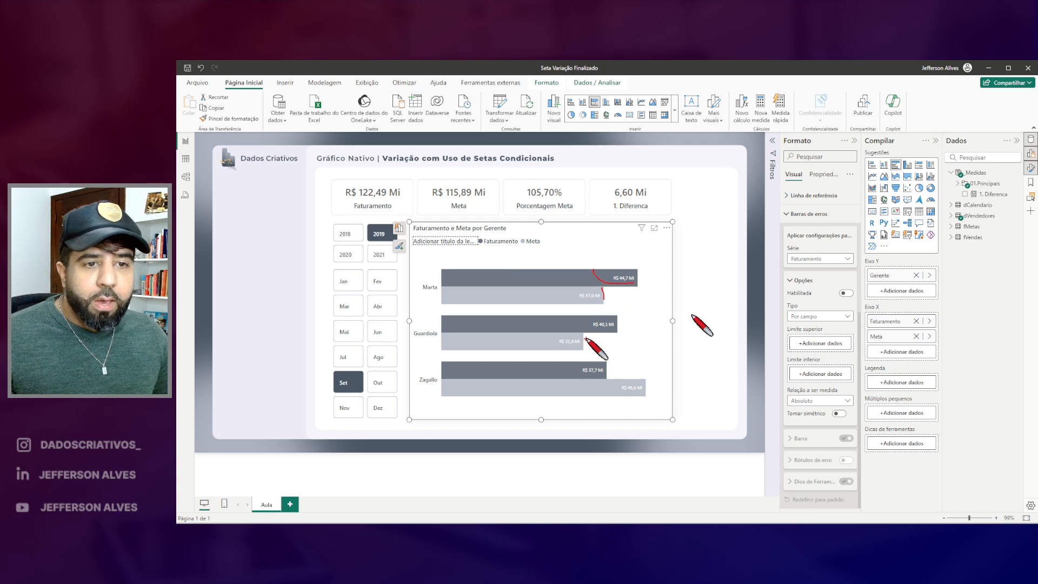
mouse_move(583, 315)
mouse_down()
mouse_move(619, 328)
mouse_move(585, 349)
mouse_up()
key(Escape)
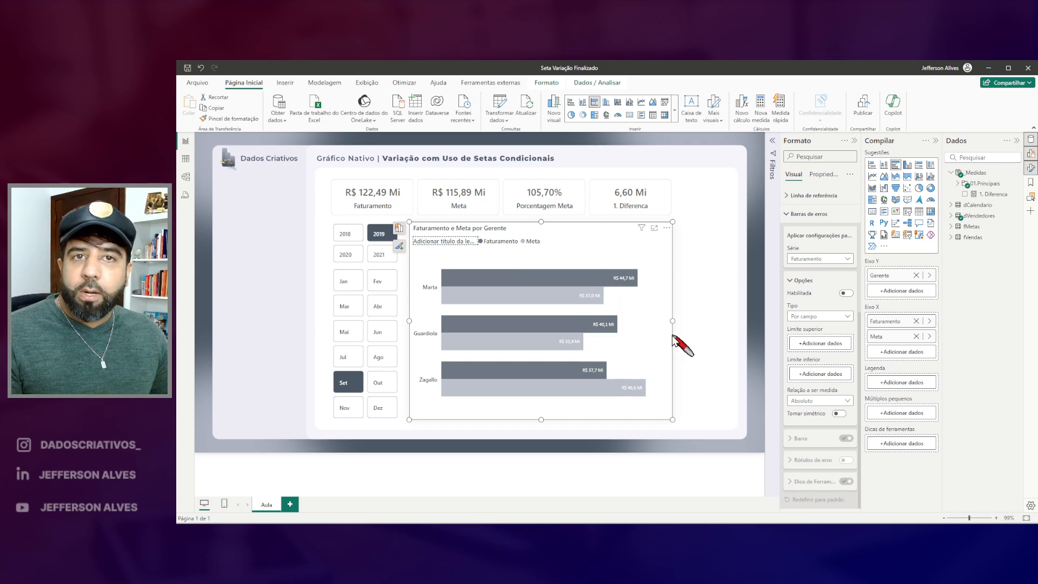
Create a measure named 2.1 Base Positivo in the _Medidas table that returns [Meta]
right_click(972, 179)
click(946, 204)
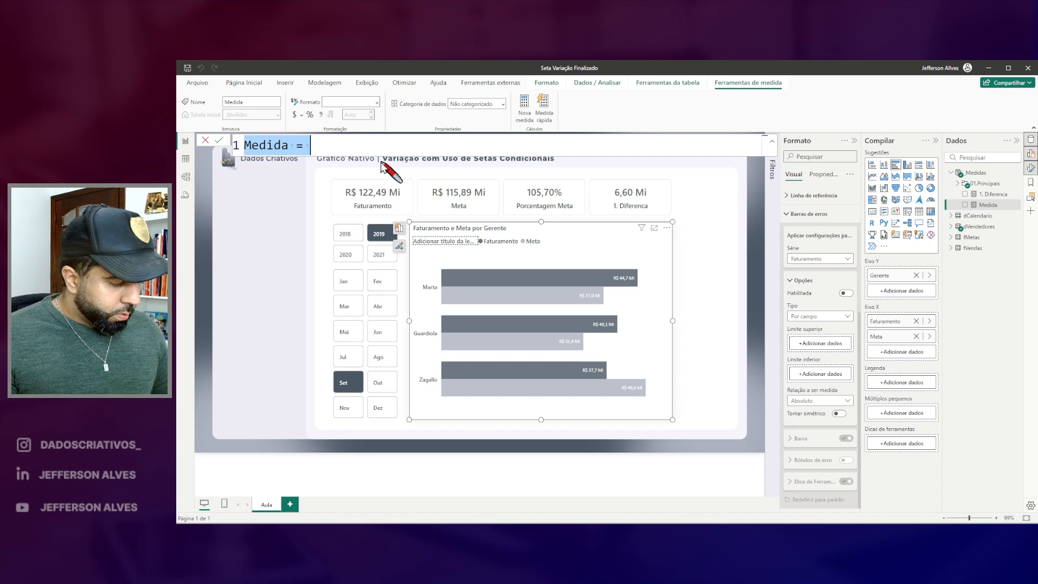
key(shift+Return)
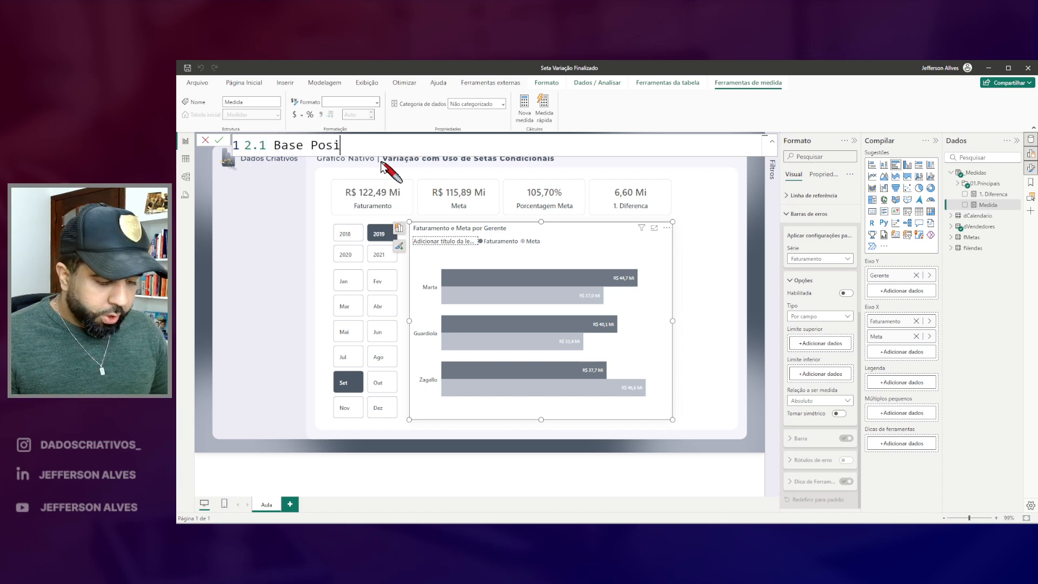
key(shift+Return)
key(shift+Return)
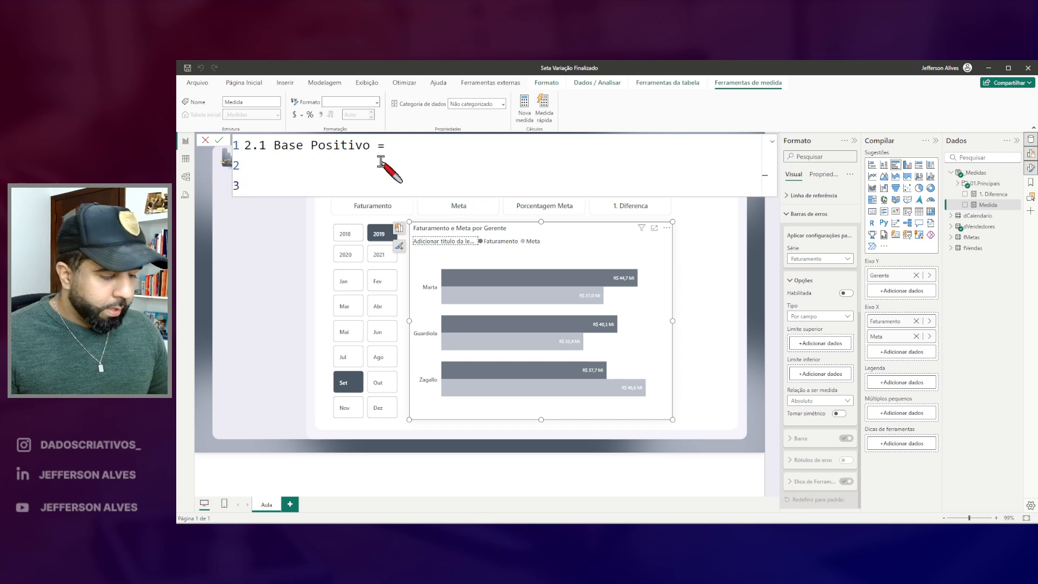
text([)
key(Down)
key(Down)
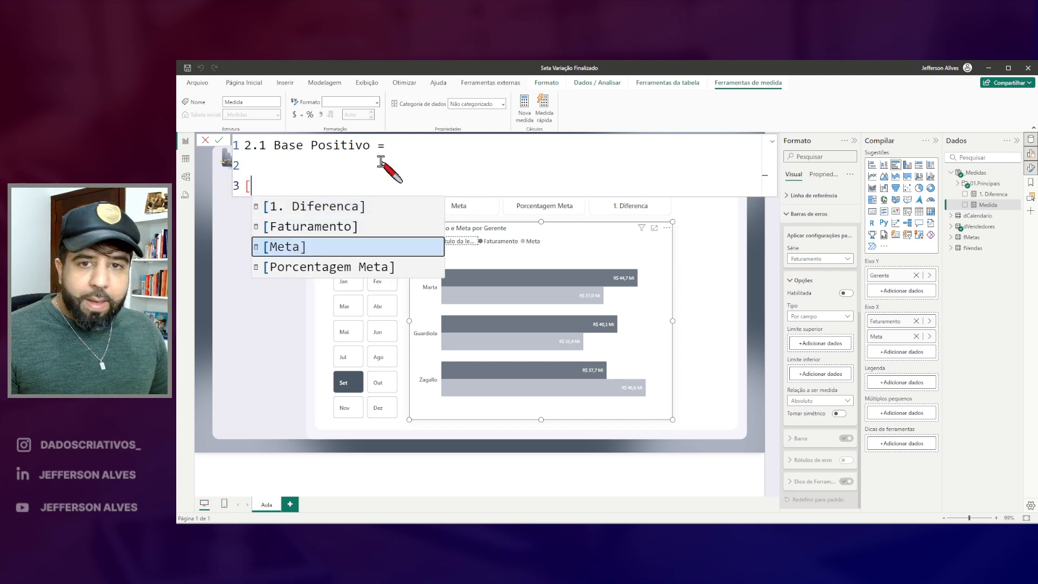
key(Tab)
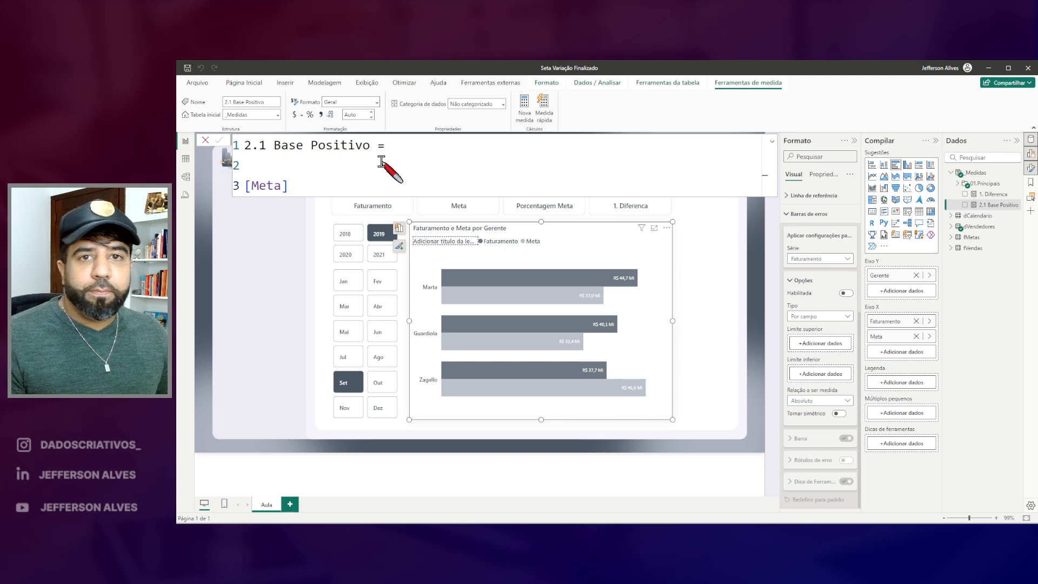
key(Return)
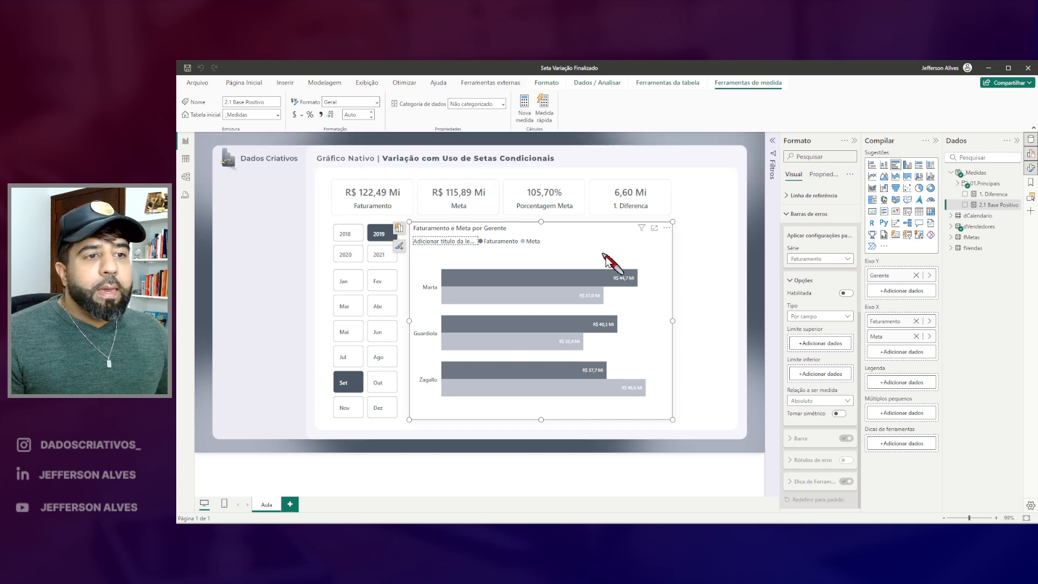
Add the 2.1 Base Positivo measure to the bar chart's X axis below Meta
drag(960, 199, 1014, 213)
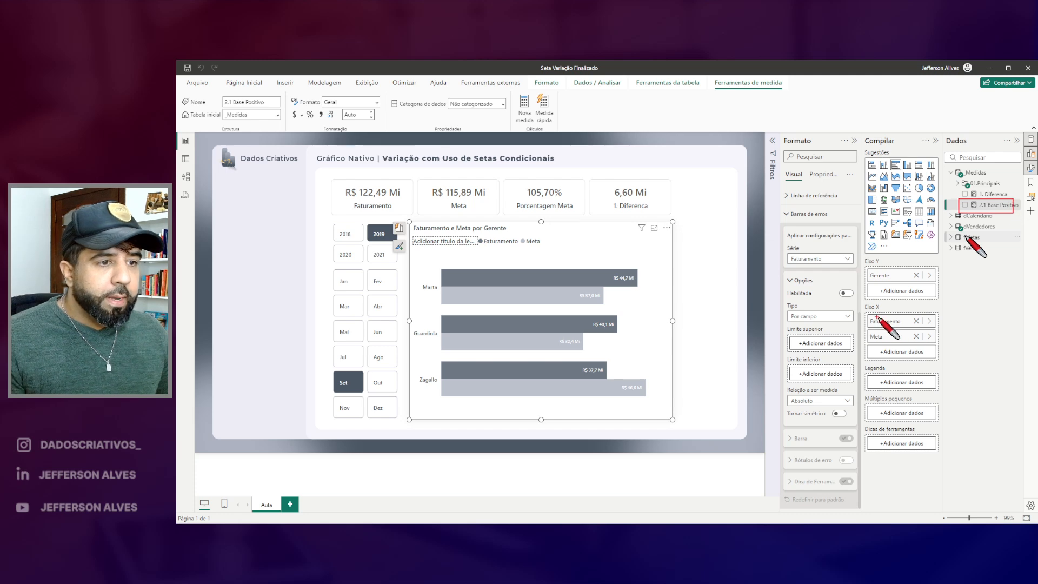
drag(861, 300, 950, 358)
key(Escape)
drag(989, 205, 927, 357)
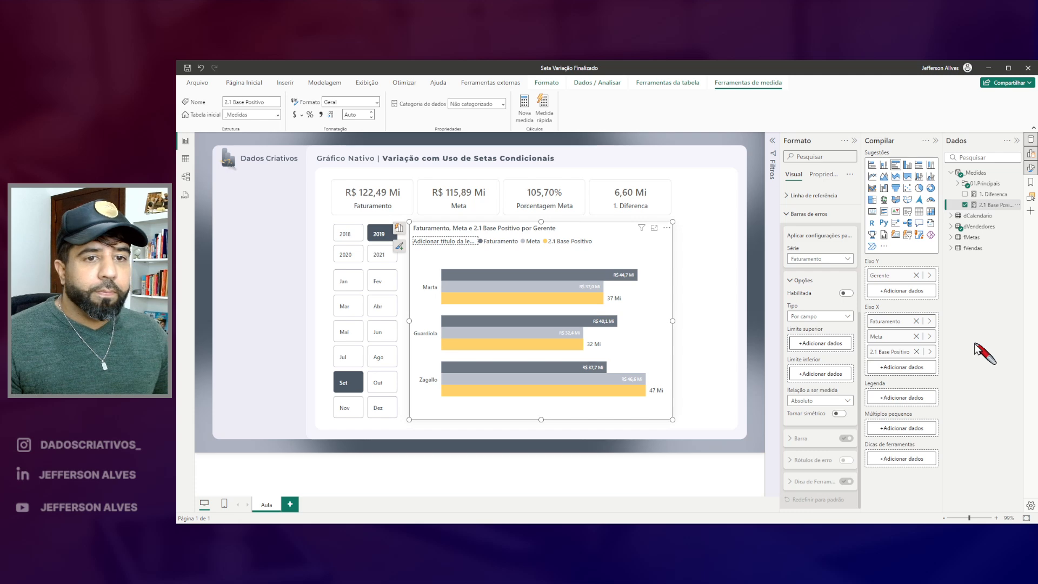
Examine the bar chart up close, comparing where the Meta and 2.1 Base Positivo bars end for each manager
drag(437, 291, 569, 312)
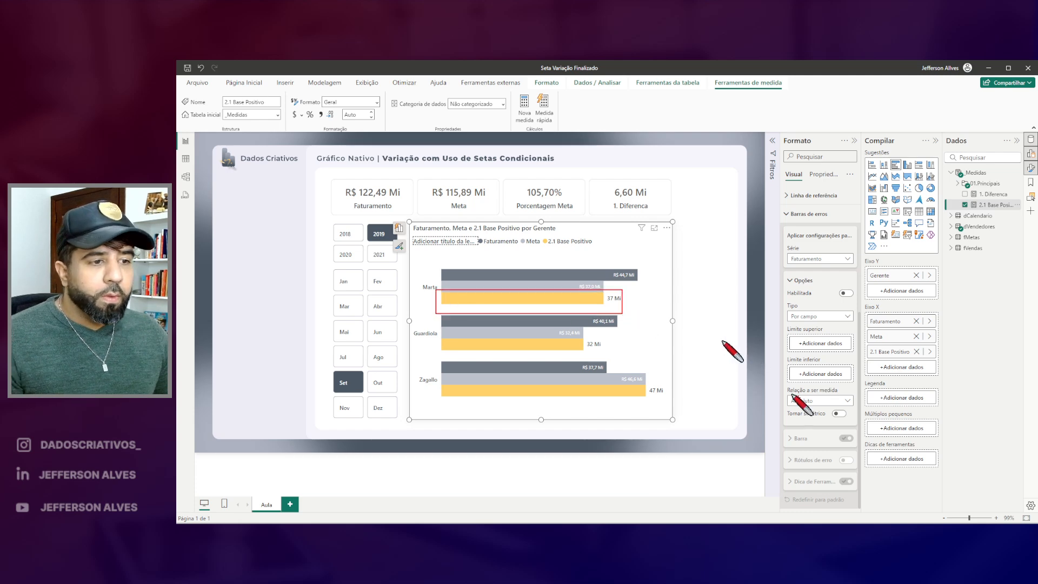
key(Escape)
click(996, 518)
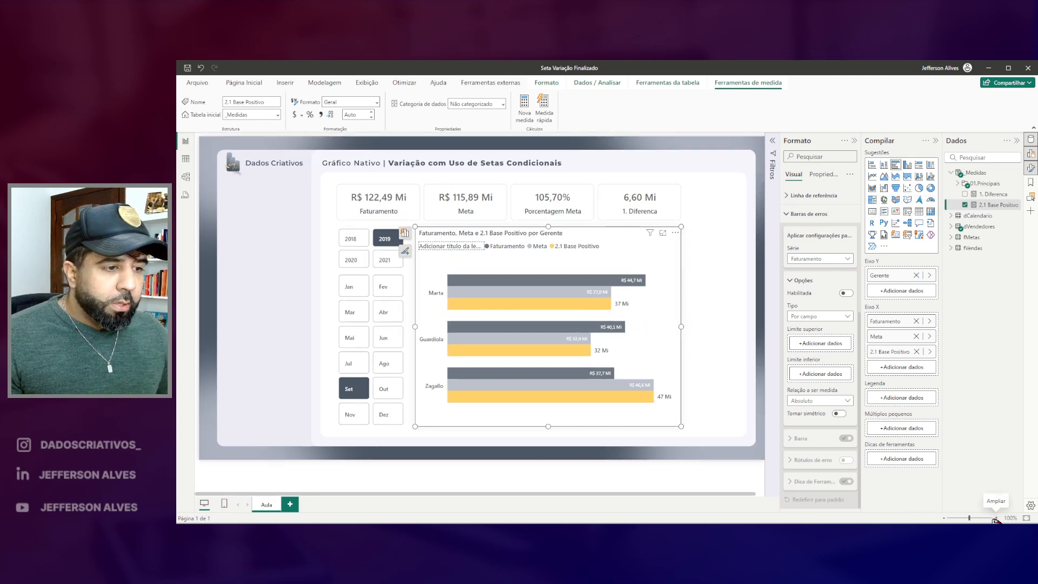
click(995, 519)
click(995, 519)
click(996, 518)
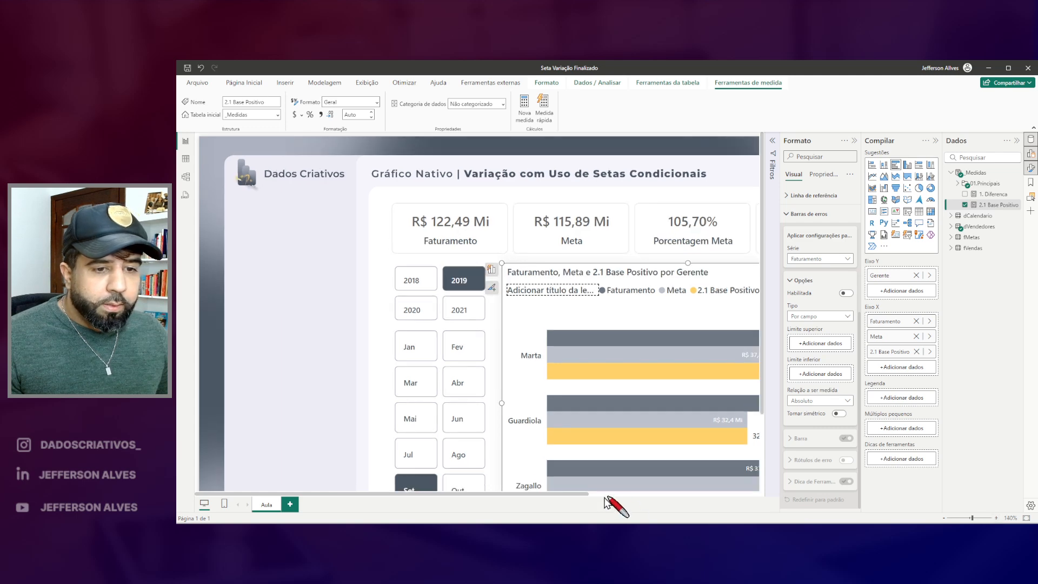
drag(579, 494, 702, 510)
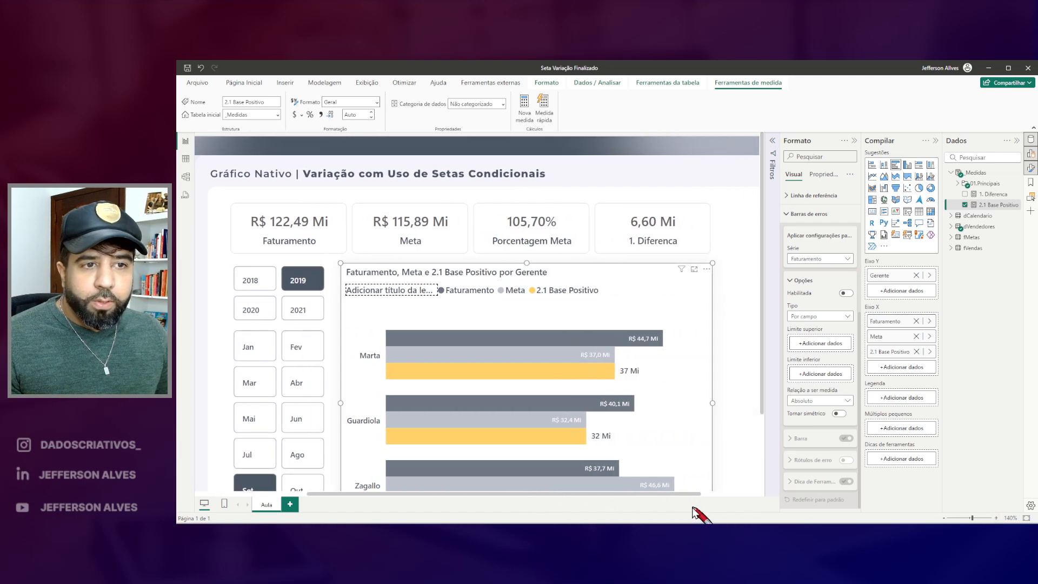
drag(763, 283, 763, 331)
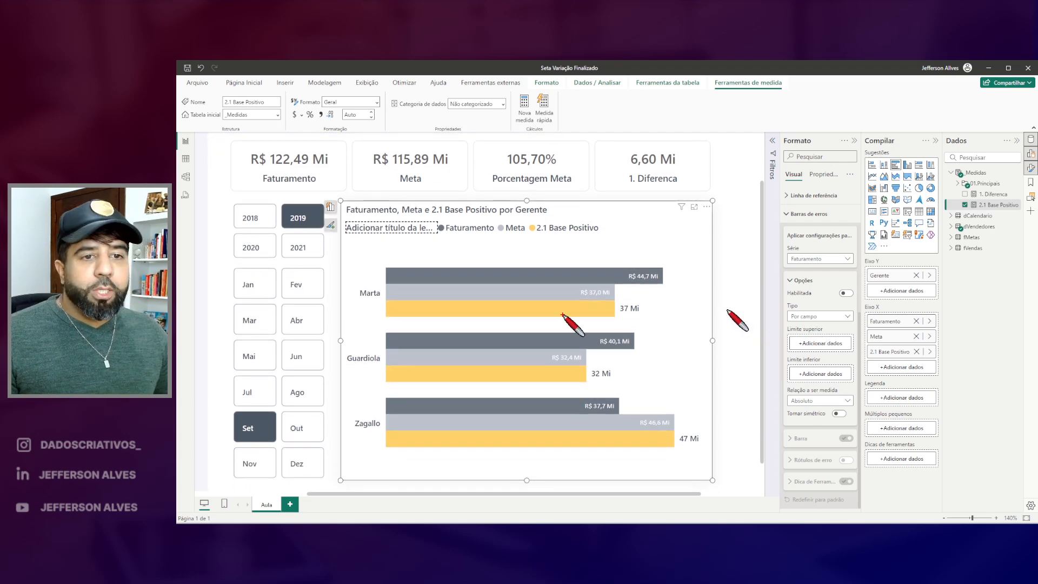
drag(614, 283, 614, 301)
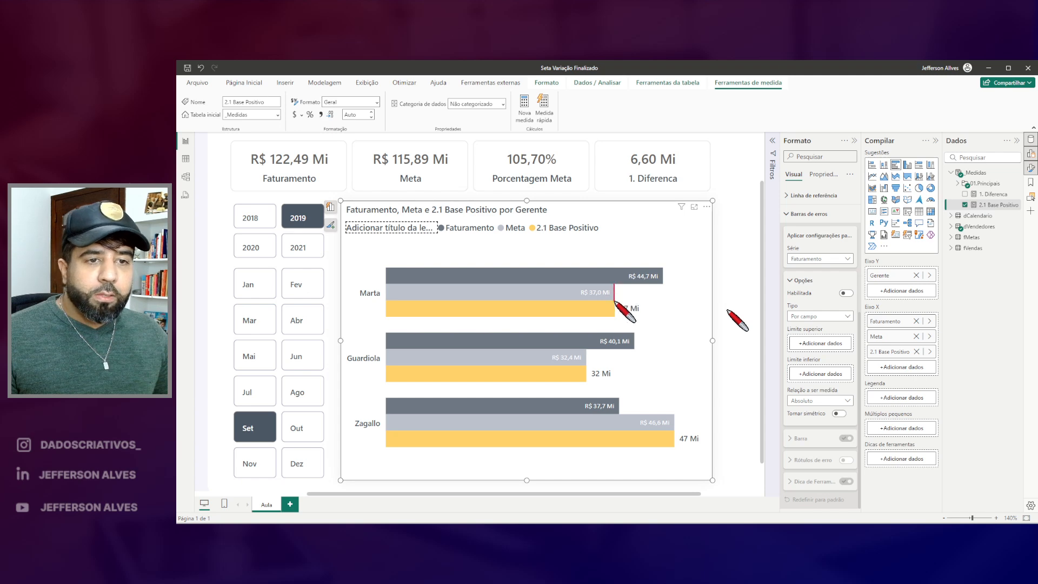
drag(585, 348, 586, 374)
drag(674, 415, 675, 441)
key(Escape)
Remove the data labels of the 2.1 Base Positivo series from the bar chart
right_click(635, 311)
click(655, 373)
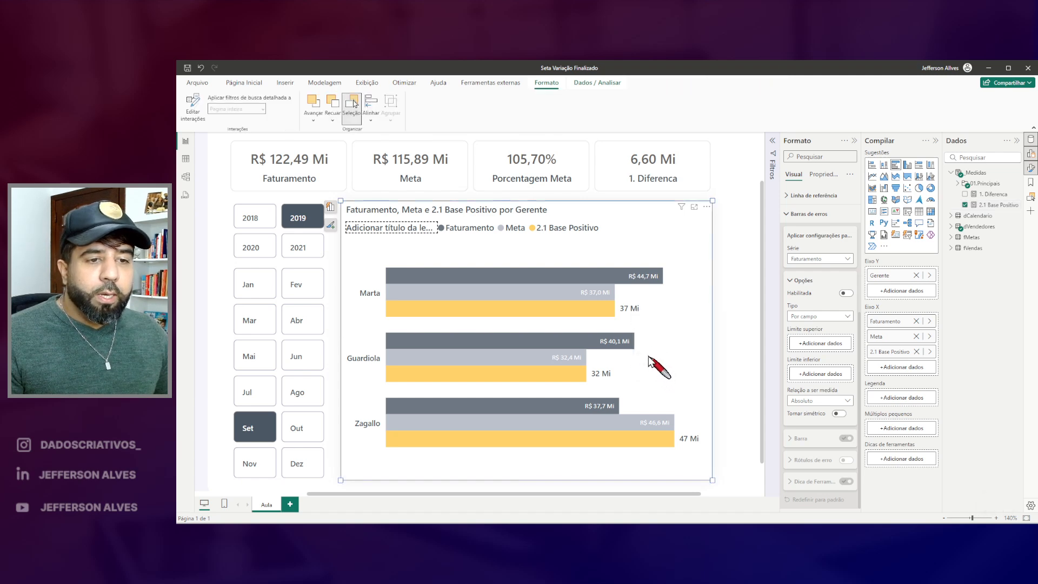
click(632, 309)
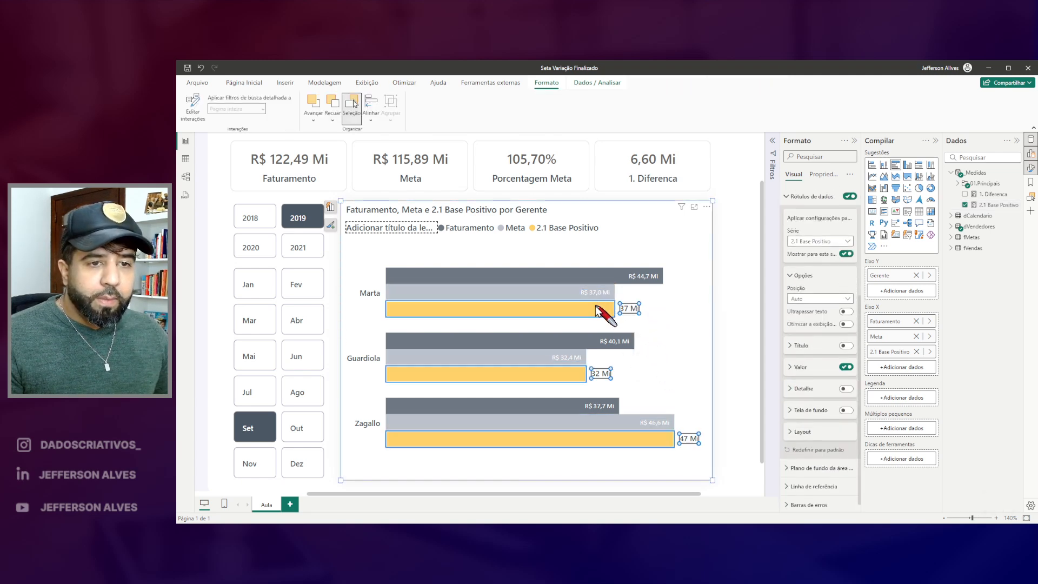
key(Delete)
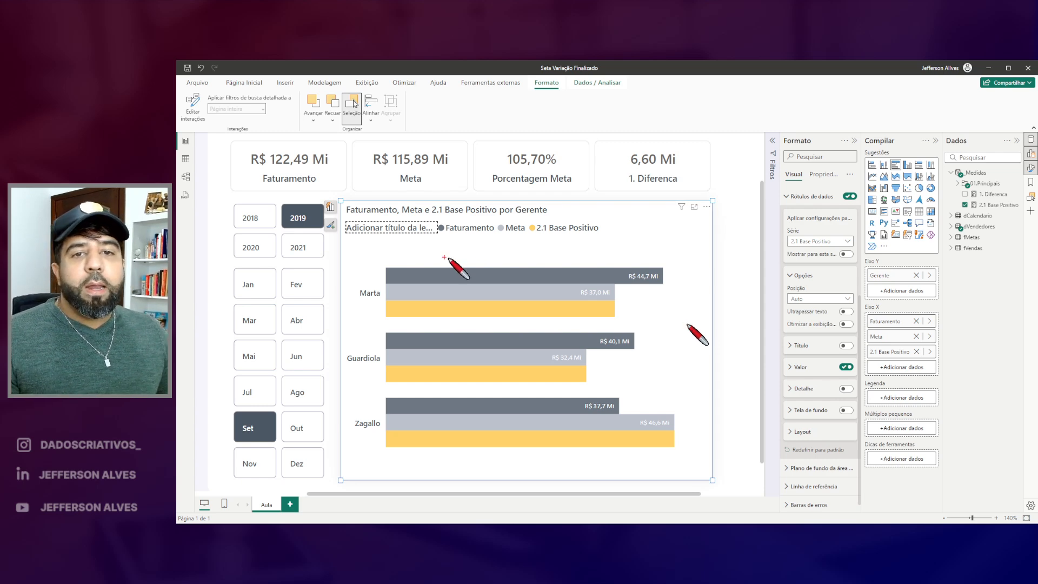
Change the bar chart's title to "Faturamento e Meta por Gerente"
mouse_move(341, 198)
mouse_down()
mouse_move(487, 225)
mouse_move(570, 221)
mouse_up()
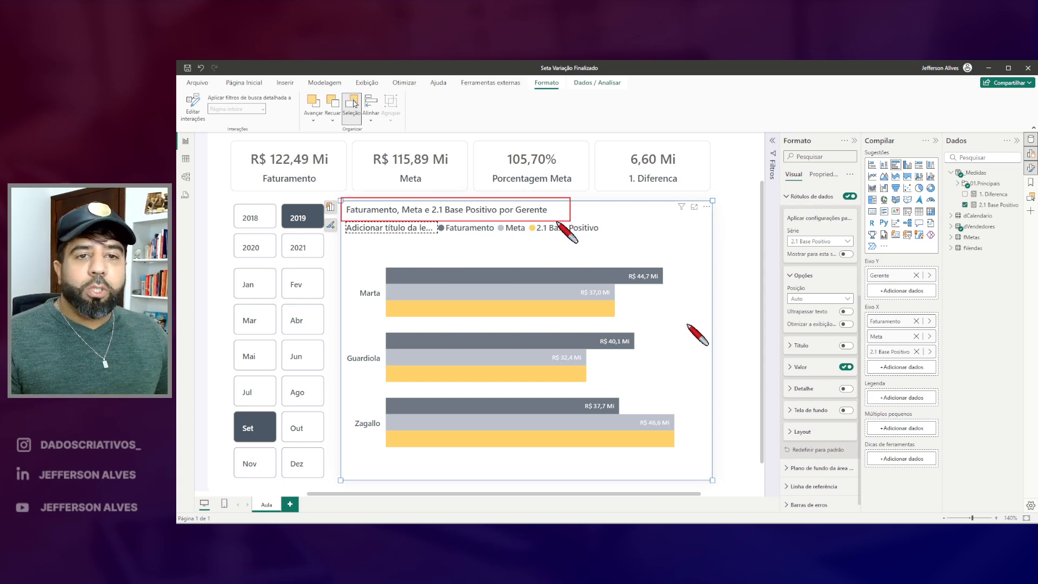
double_click(463, 209)
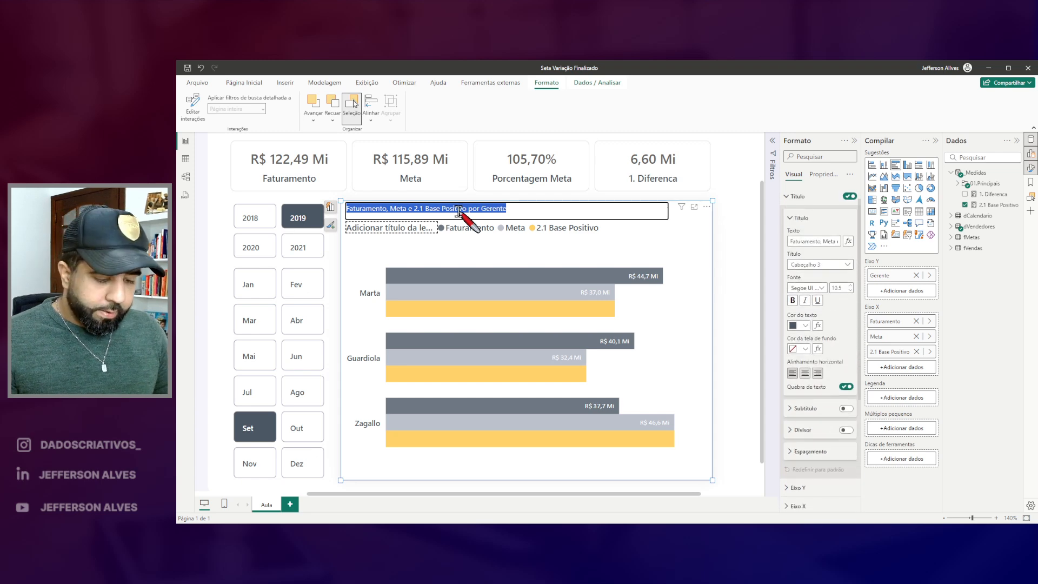
text(Faturamento e Meta P)
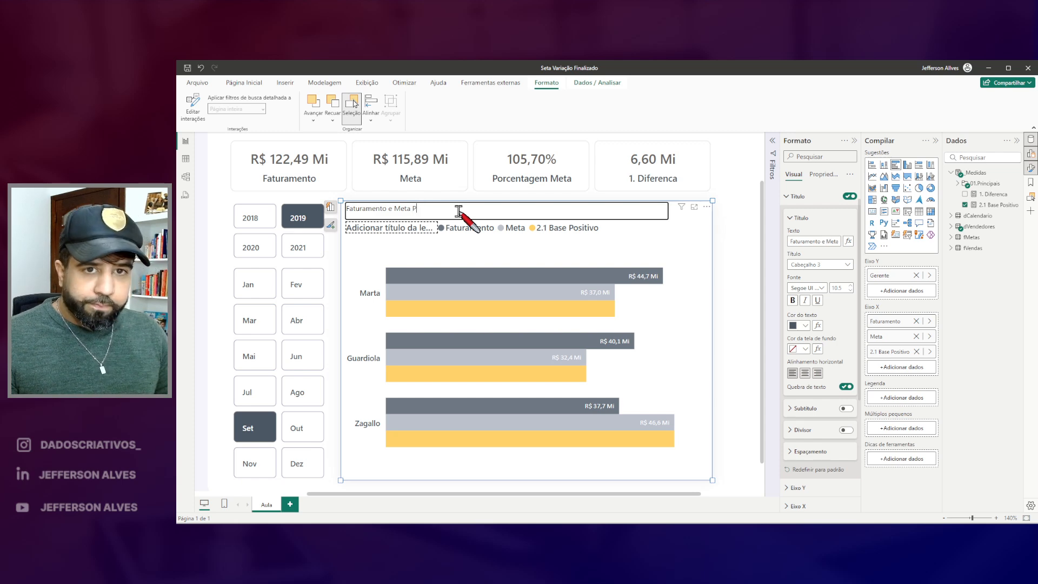
key(Return)
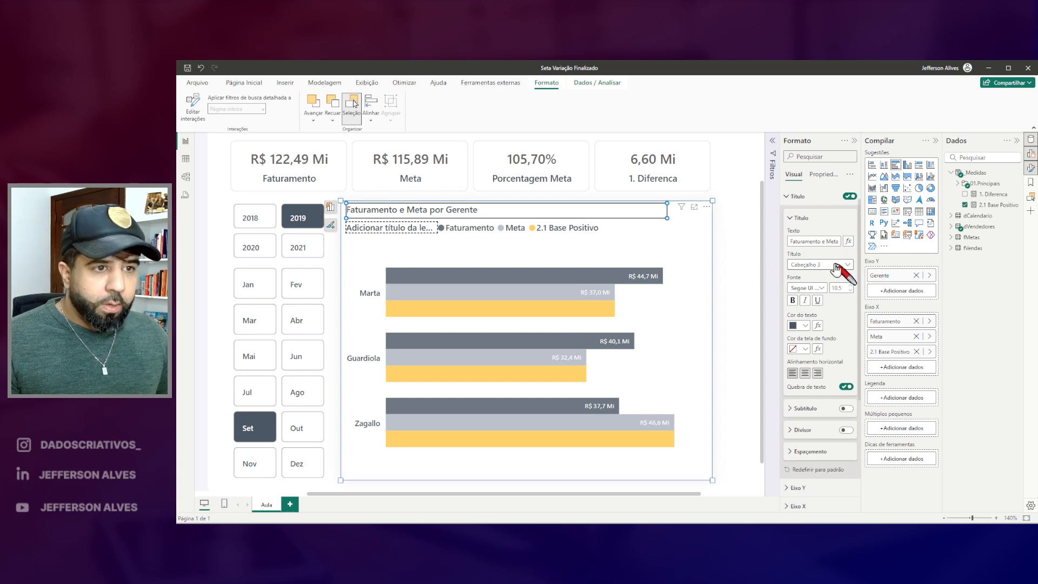
Enable the bar chart's subtitle with the text "Com Variação em Reais e Percentual"
click(791, 218)
click(846, 239)
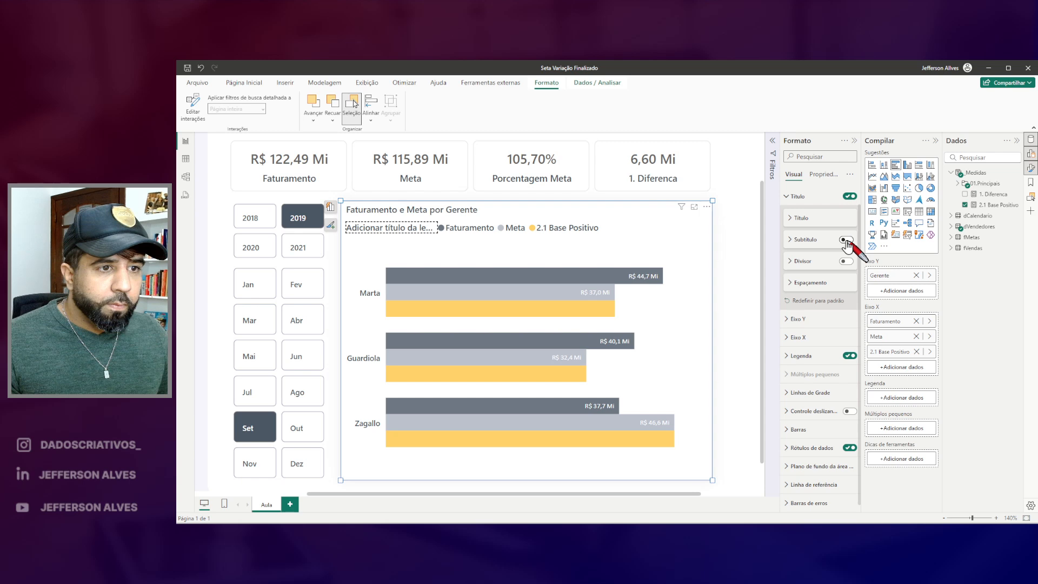
click(805, 239)
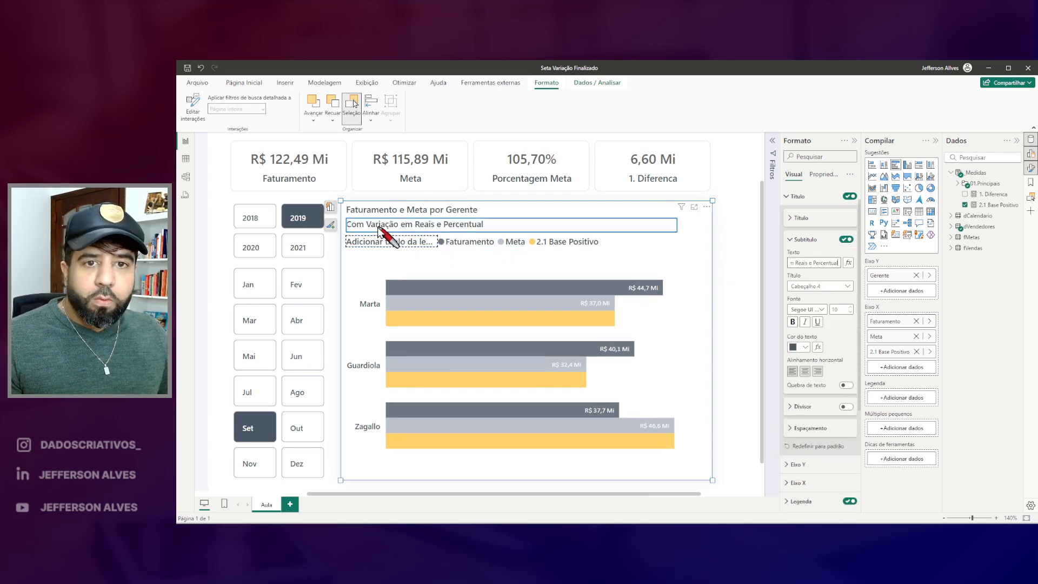
click(802, 240)
Enable the divider under the chart's title area and give it a light grey colour
click(846, 262)
click(801, 262)
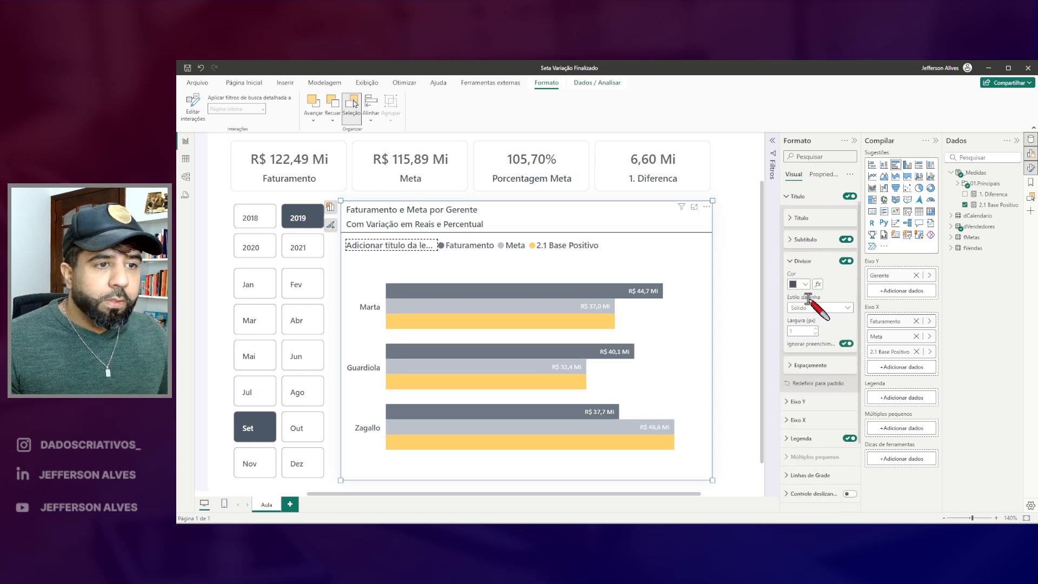
click(805, 284)
click(800, 336)
click(739, 271)
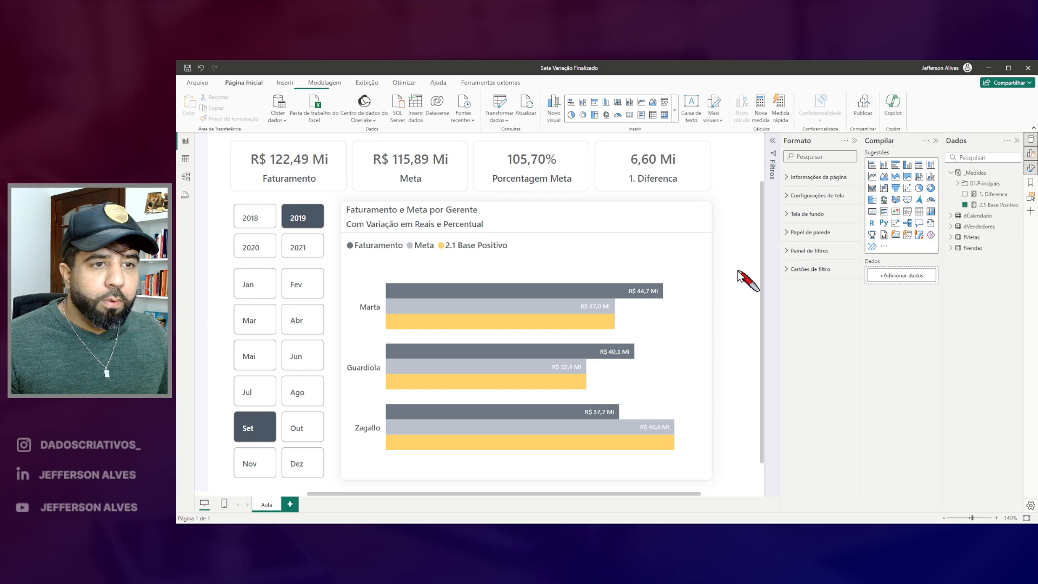
Set the chart subtitle's font size to 9 and its text colour to a medium grey
click(547, 218)
click(791, 280)
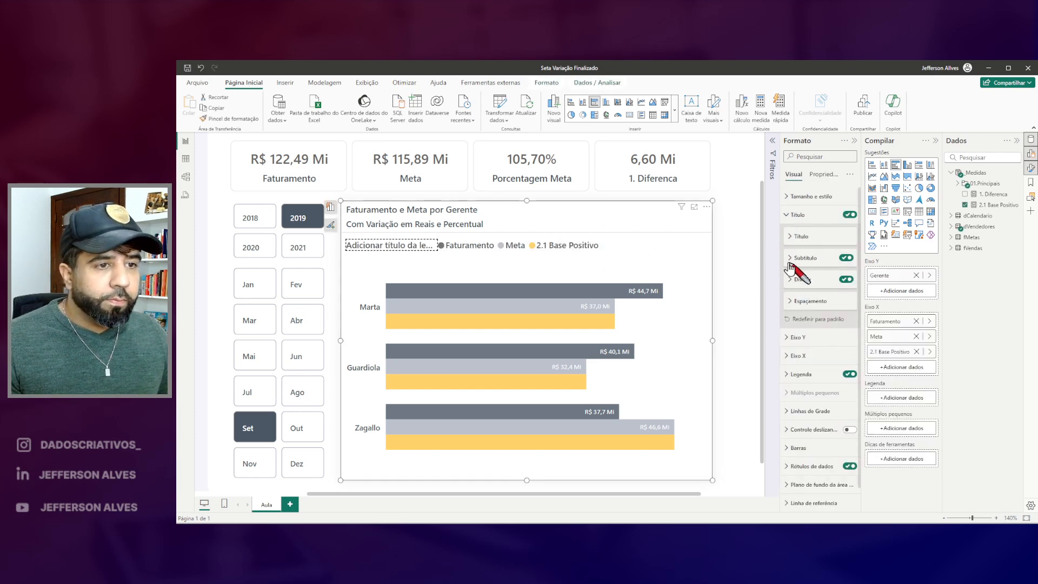
click(791, 258)
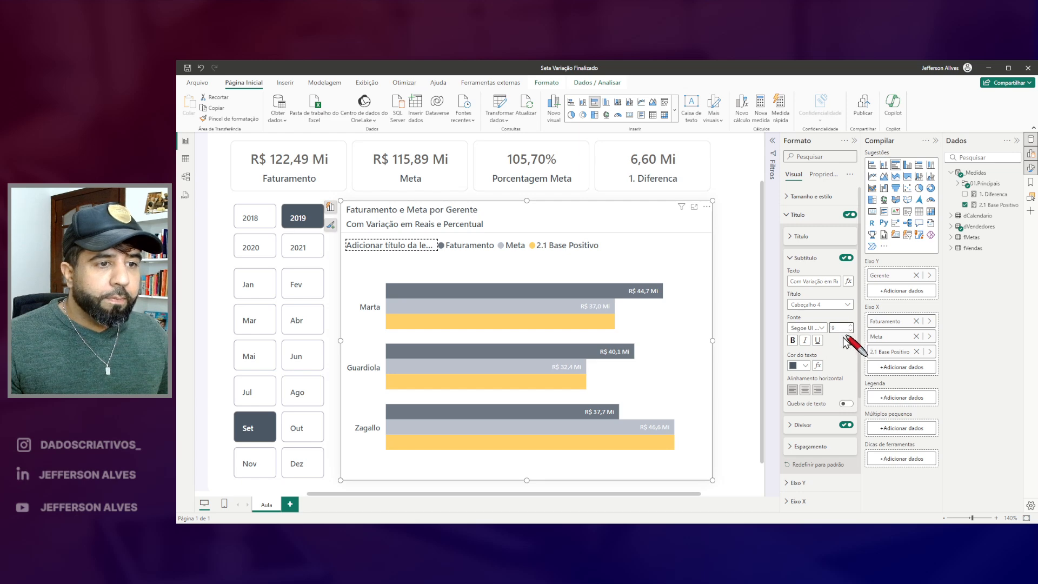
click(804, 366)
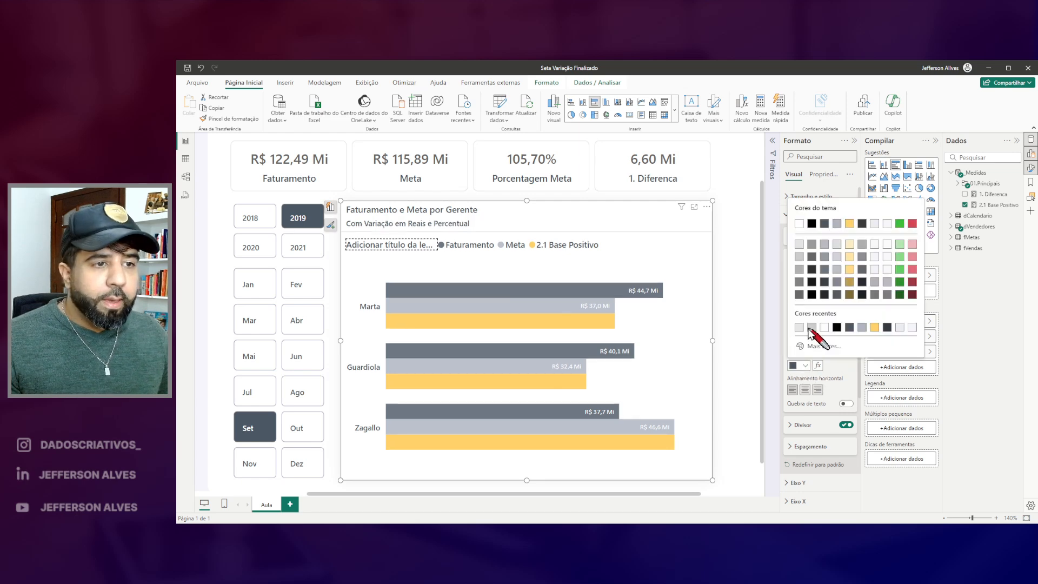
click(824, 257)
click(805, 366)
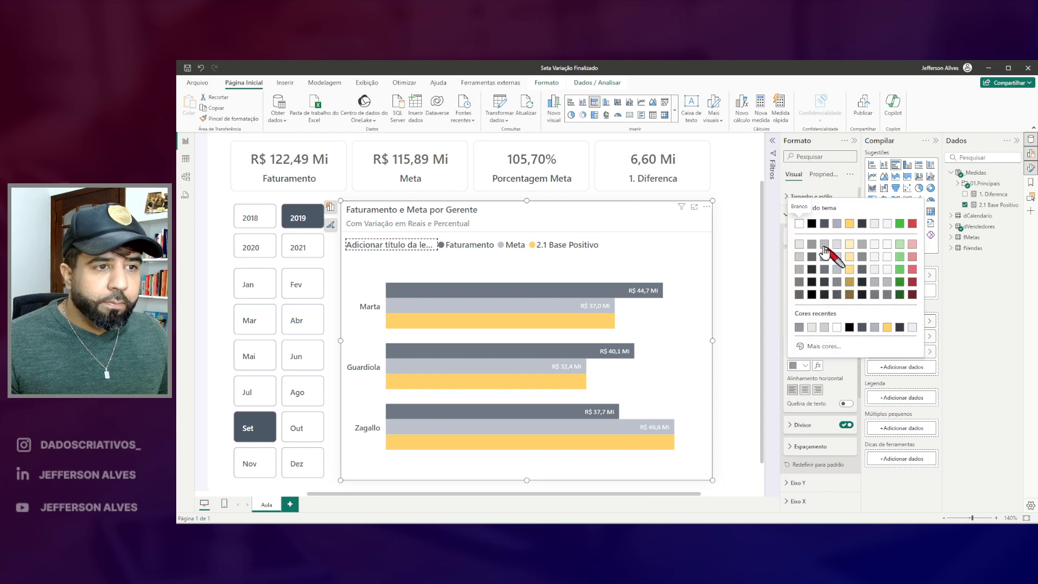
click(824, 245)
click(806, 366)
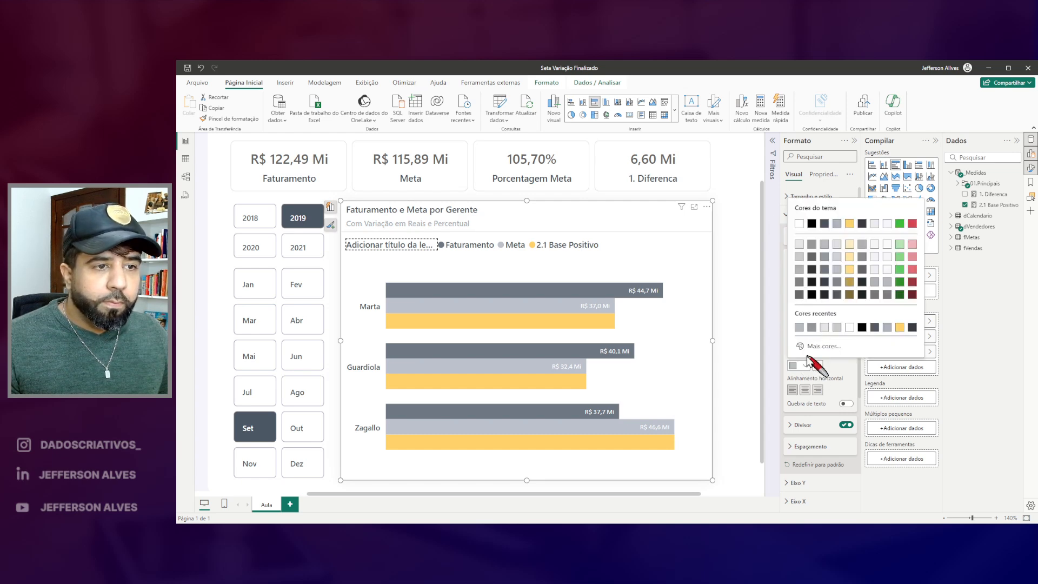
click(824, 259)
click(753, 254)
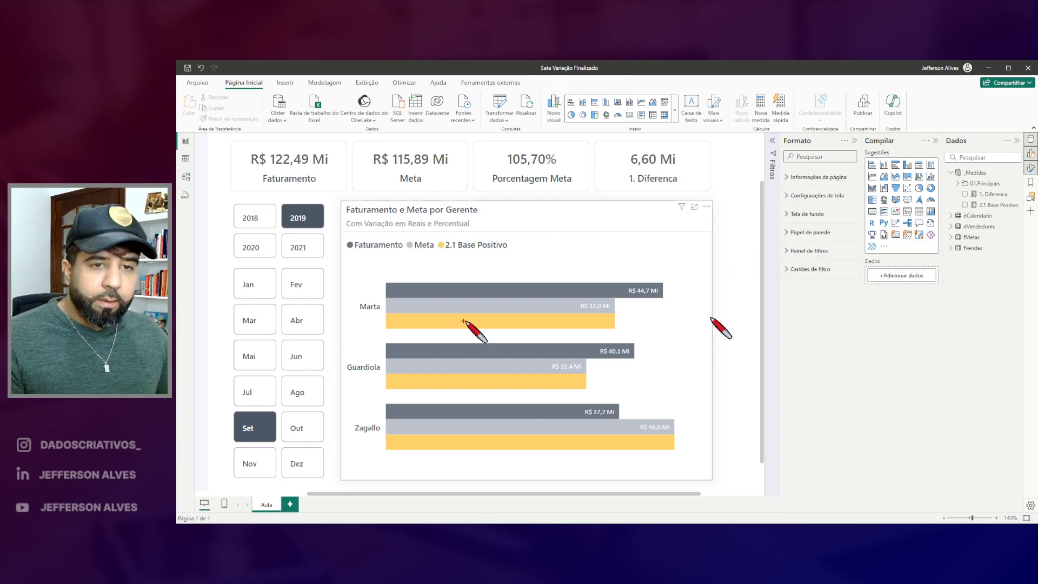
drag(385, 312, 622, 335)
drag(384, 373, 590, 394)
drag(965, 206, 999, 193)
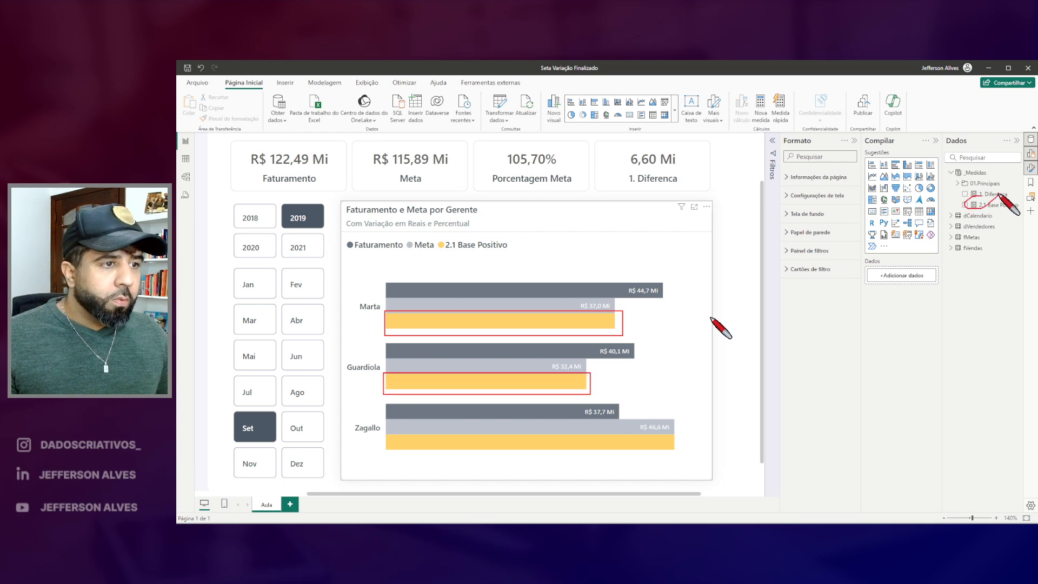
key(Escape)
Enable the bar chart's error bars for the series 2.1 Base Positivo
click(631, 221)
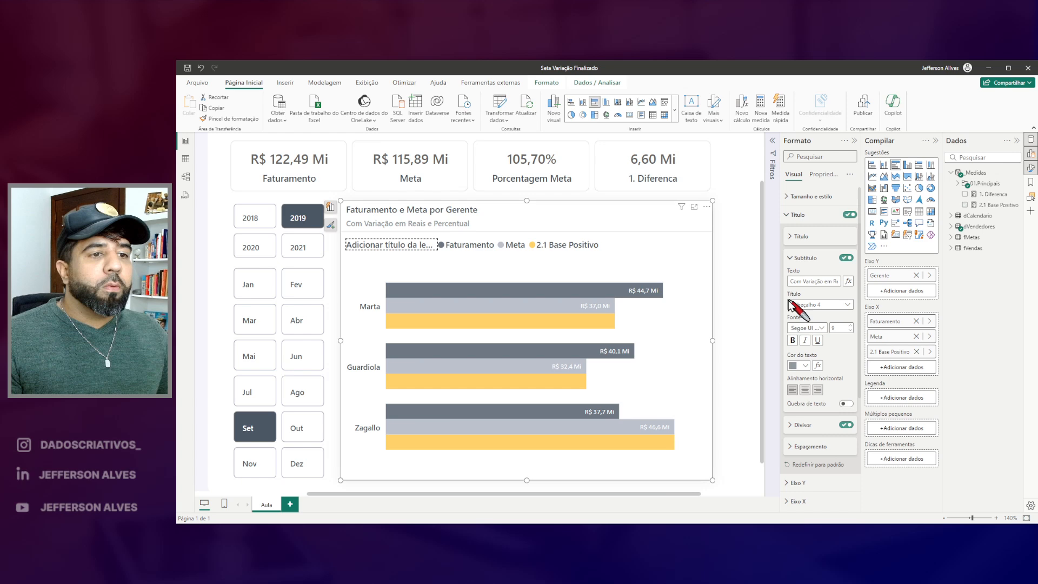
click(798, 215)
click(801, 417)
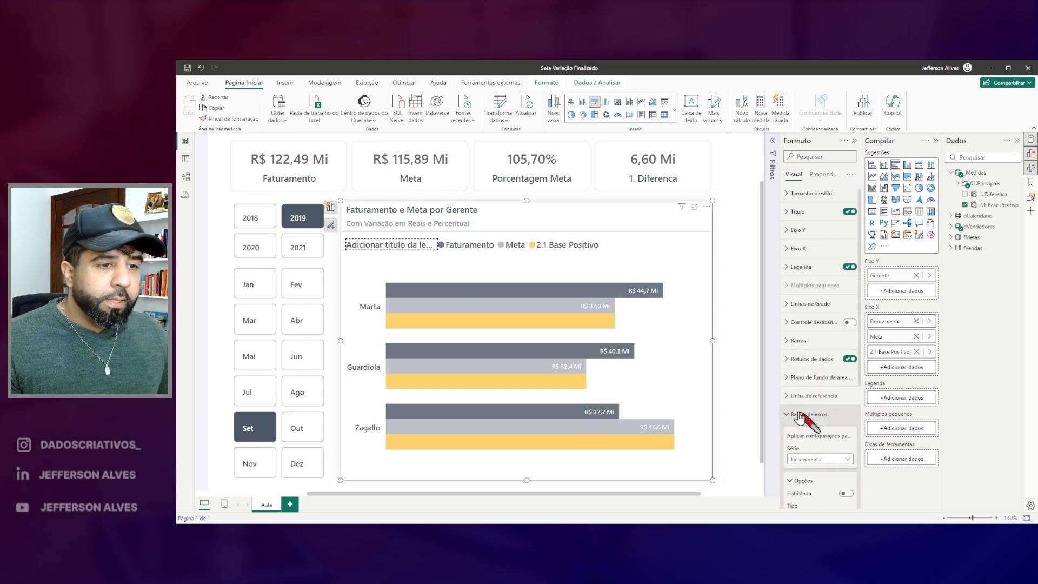
scroll(811, 414, down, 3)
click(837, 259)
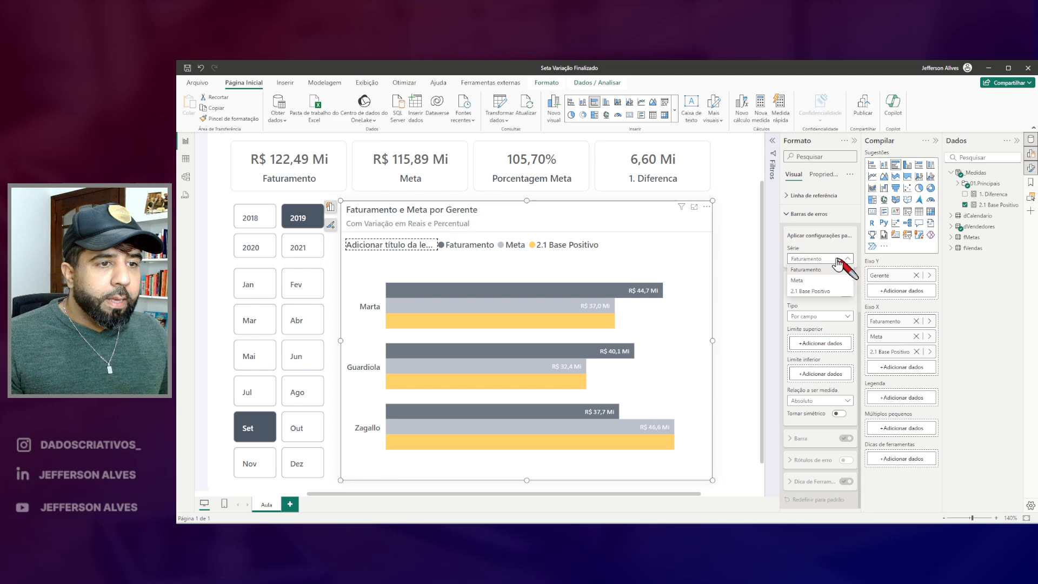
drag(786, 285, 853, 306)
click(822, 291)
click(846, 292)
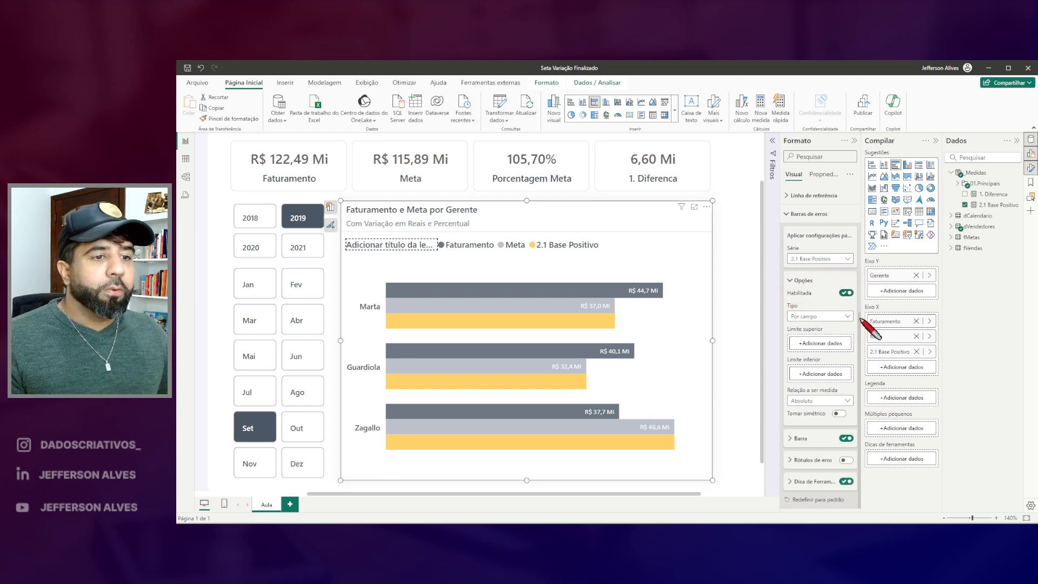
mouse_move(785, 356)
mouse_down()
mouse_move(819, 385)
mouse_move(849, 386)
mouse_up()
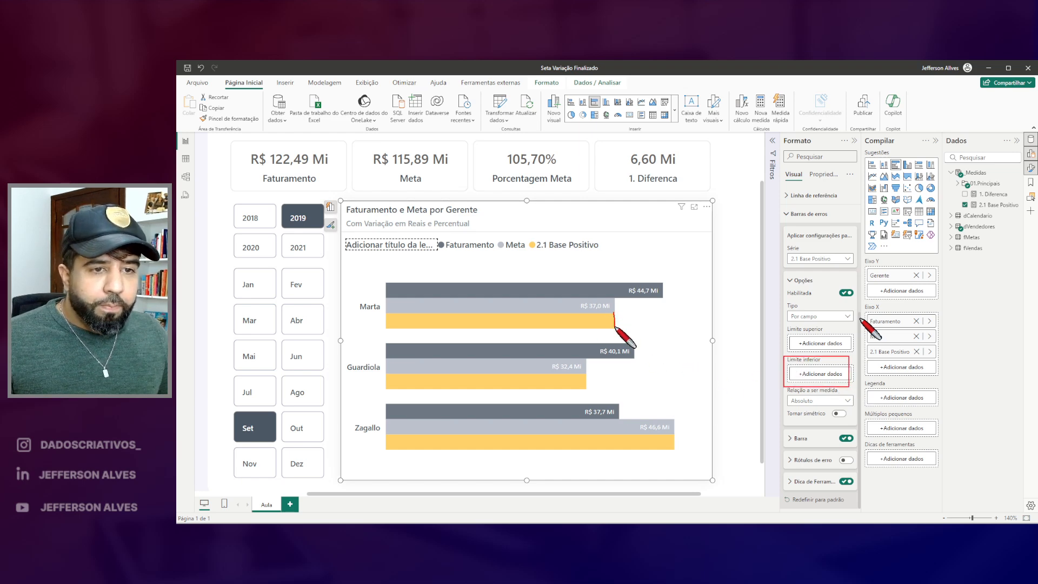
drag(586, 373, 586, 391)
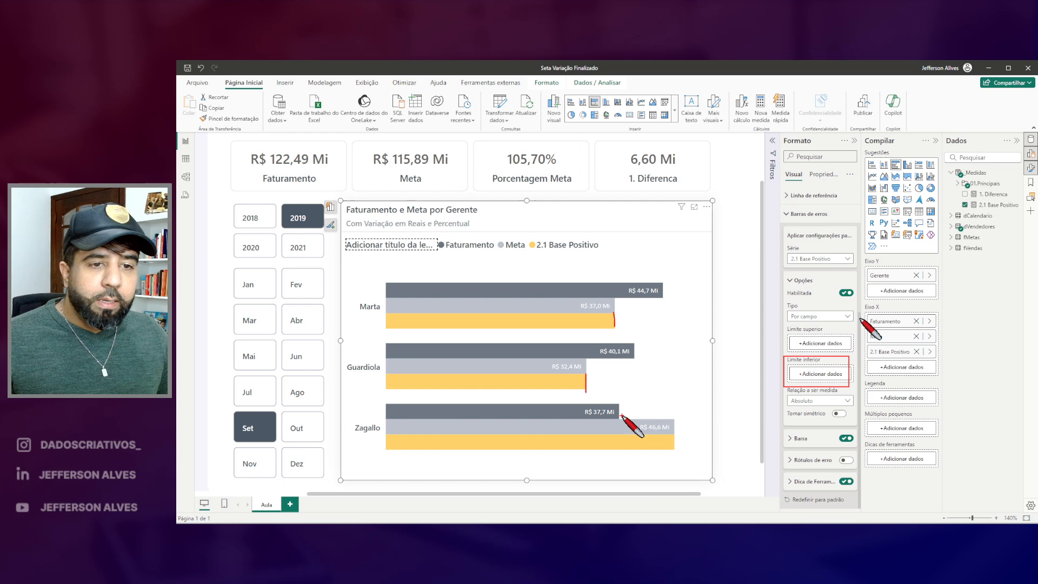
key(Escape)
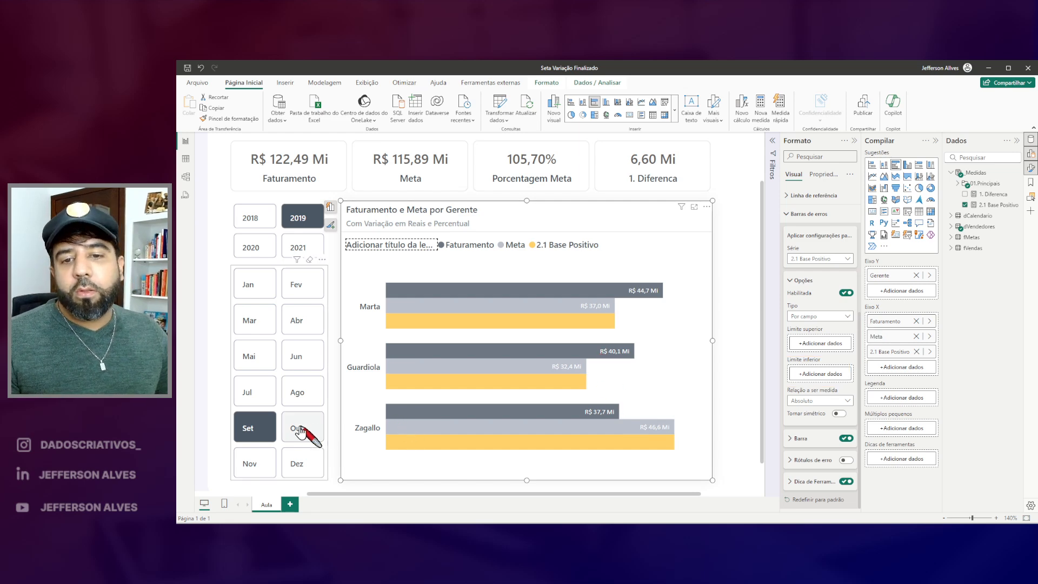
Filter the report to the month Out to check the chart's bars, and select the bar chart again
click(297, 428)
mouse_move(543, 411)
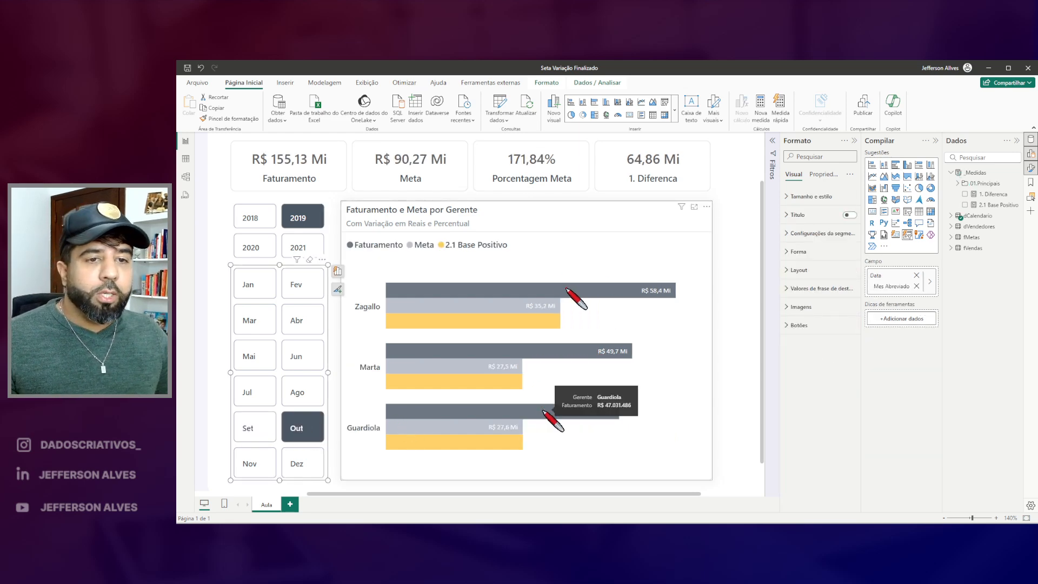
drag(557, 351, 578, 347)
drag(641, 270, 670, 279)
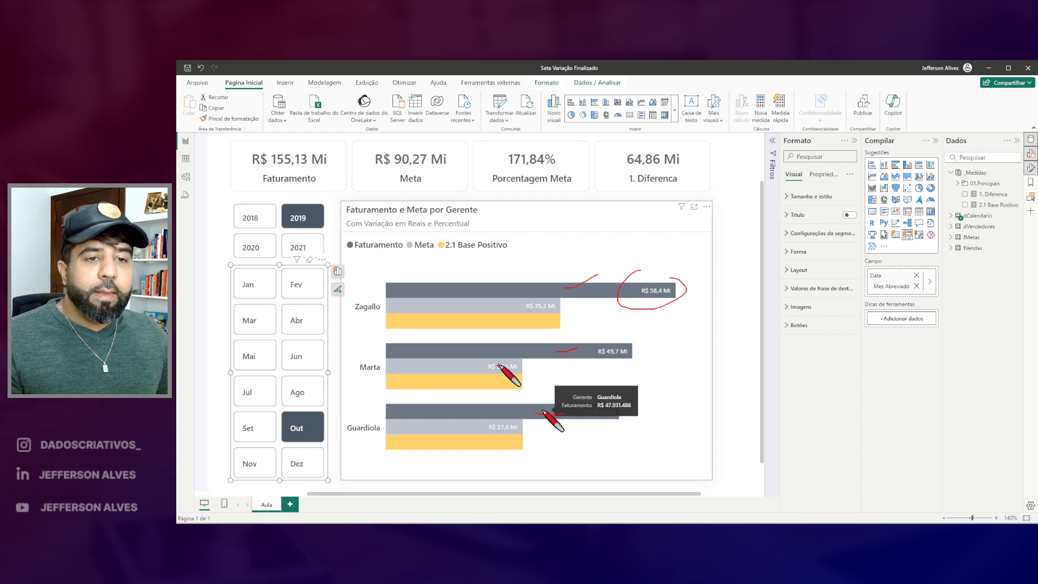
key(Escape)
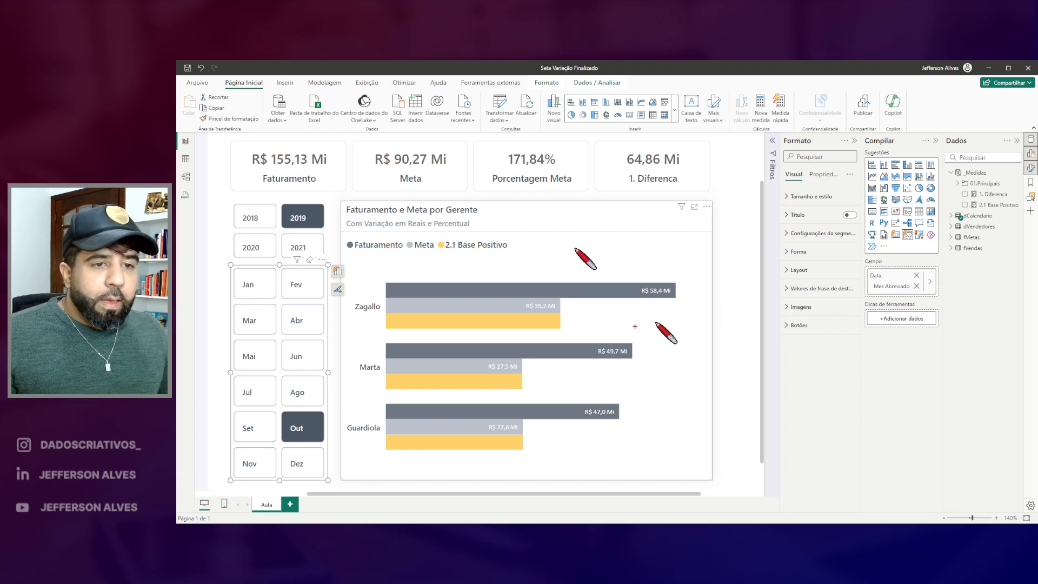
click(626, 220)
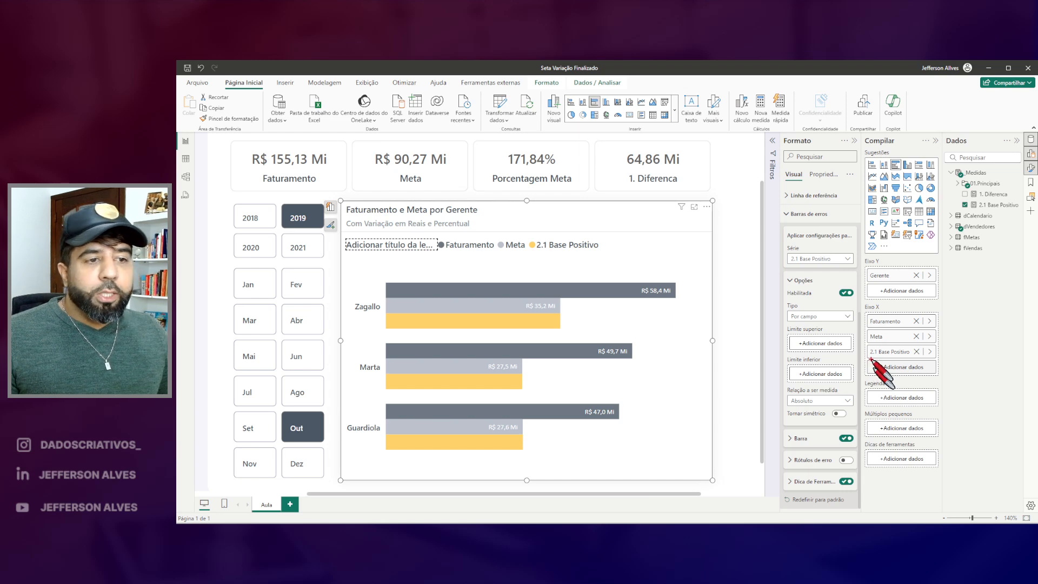
drag(965, 198, 1015, 214)
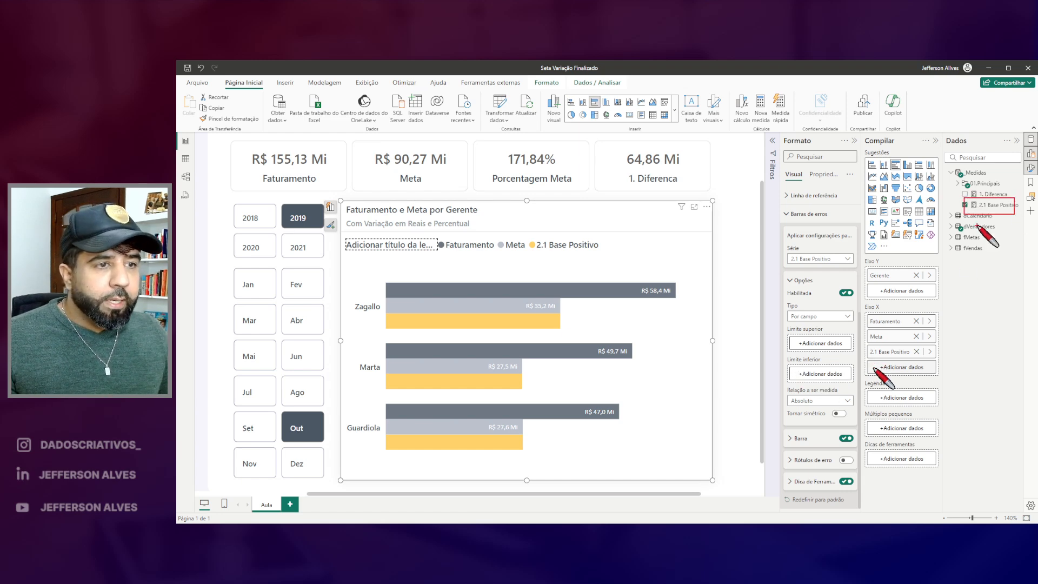
drag(782, 353, 858, 384)
drag(559, 313, 558, 332)
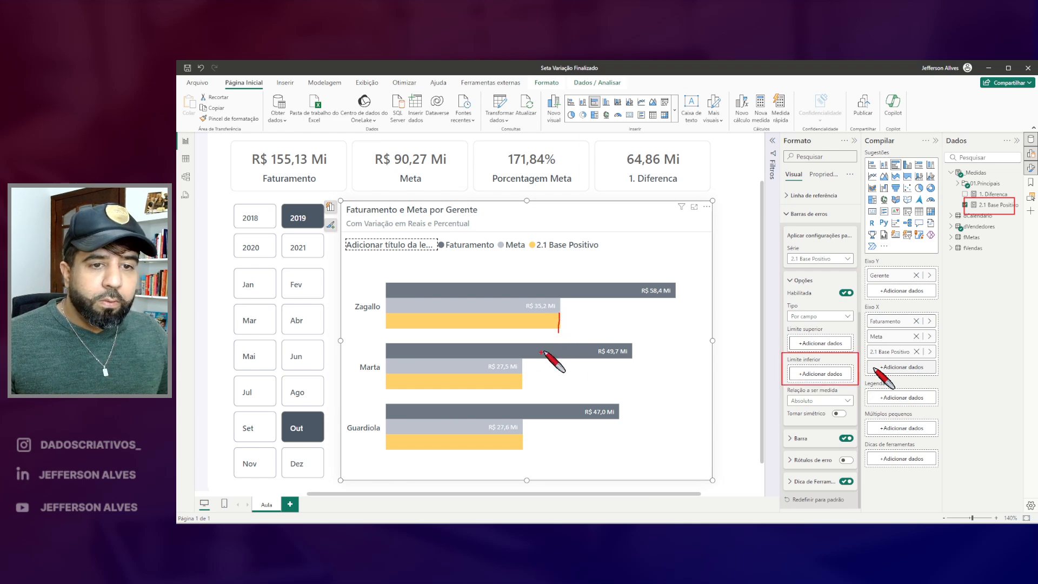
drag(521, 436, 521, 459)
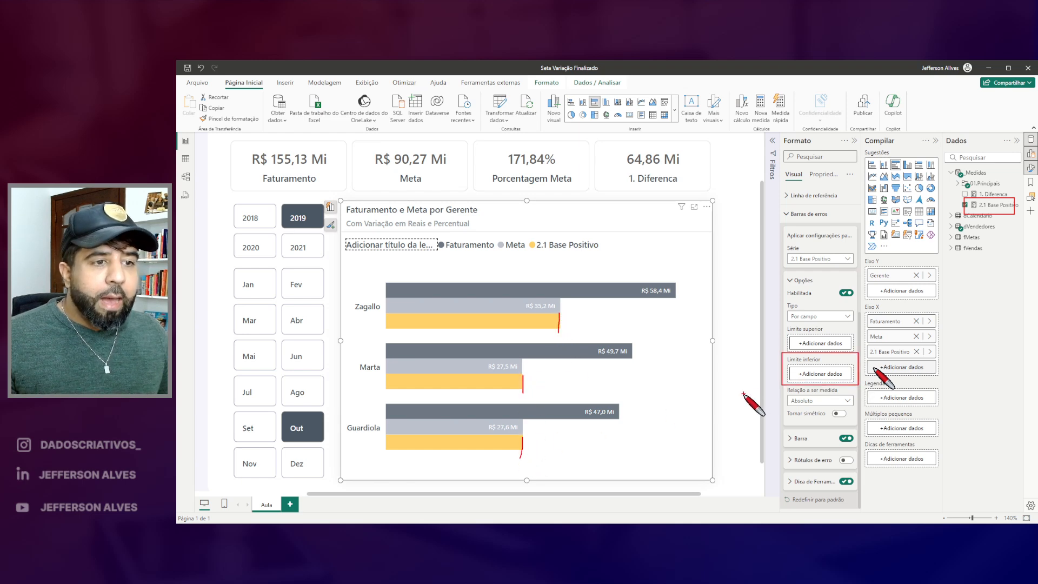
mouse_move(824, 324)
mouse_down()
mouse_move(845, 359)
mouse_move(828, 326)
mouse_up()
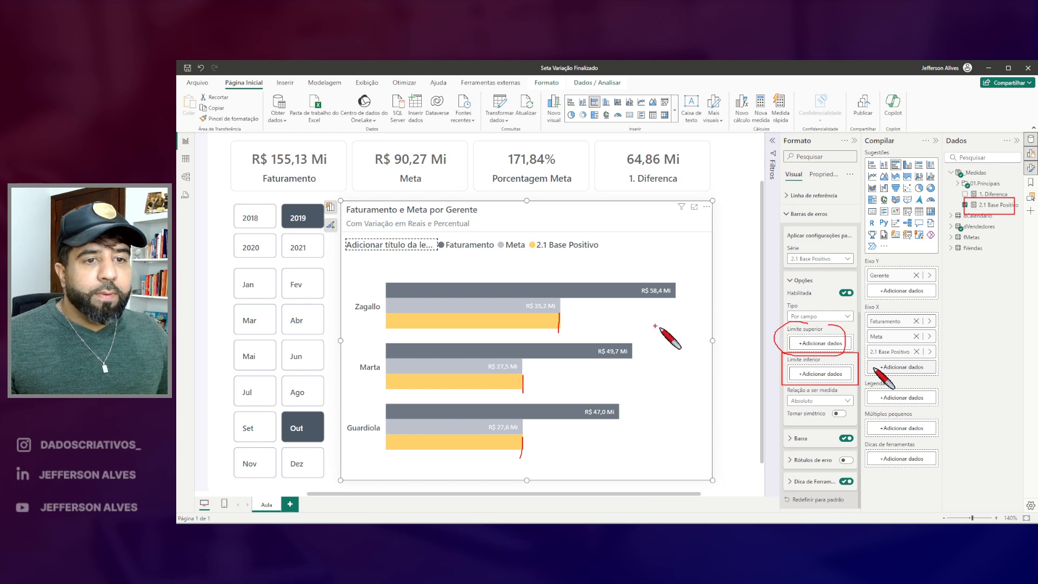
drag(674, 283, 675, 311)
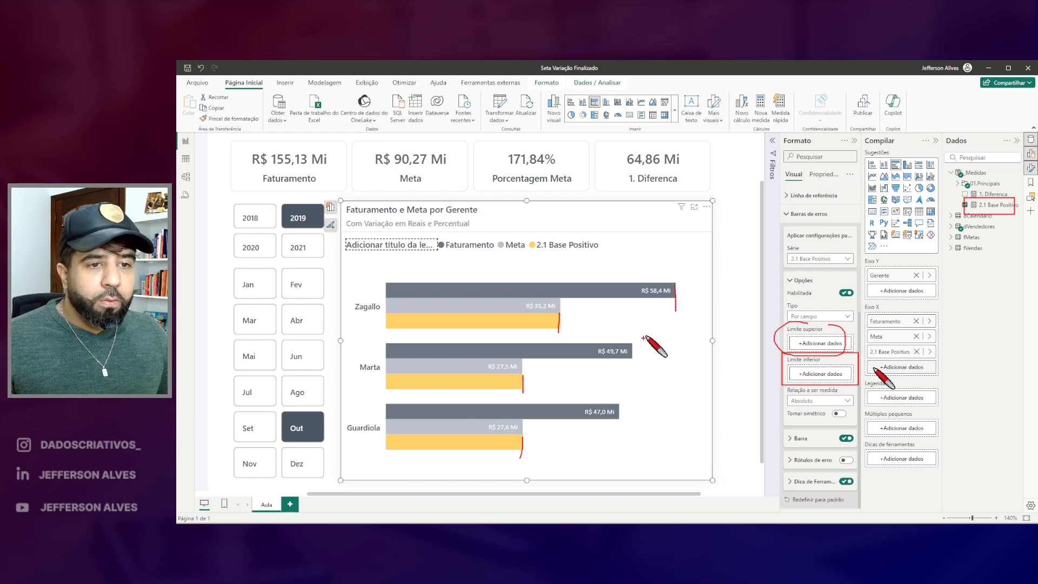
drag(631, 346, 630, 370)
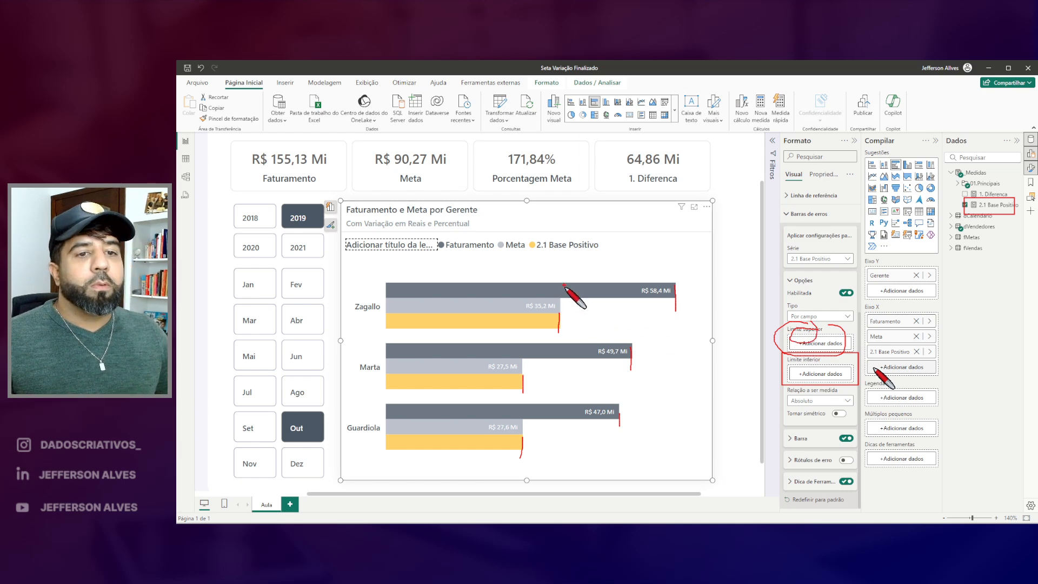
mouse_move(560, 279)
mouse_down()
mouse_move(580, 316)
mouse_move(678, 317)
mouse_up()
drag(972, 185, 1009, 187)
drag(521, 352, 637, 380)
key(e)
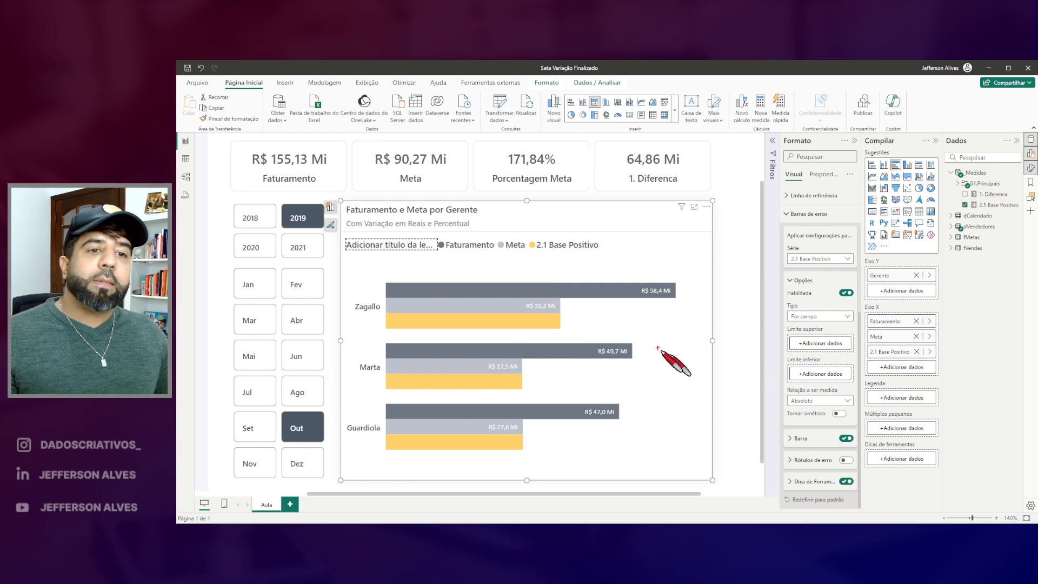
mouse_move(559, 280)
mouse_down()
mouse_move(651, 331)
mouse_move(676, 333)
mouse_up()
mouse_move(522, 349)
mouse_down()
mouse_move(618, 373)
mouse_move(634, 367)
mouse_up()
key(Escape)
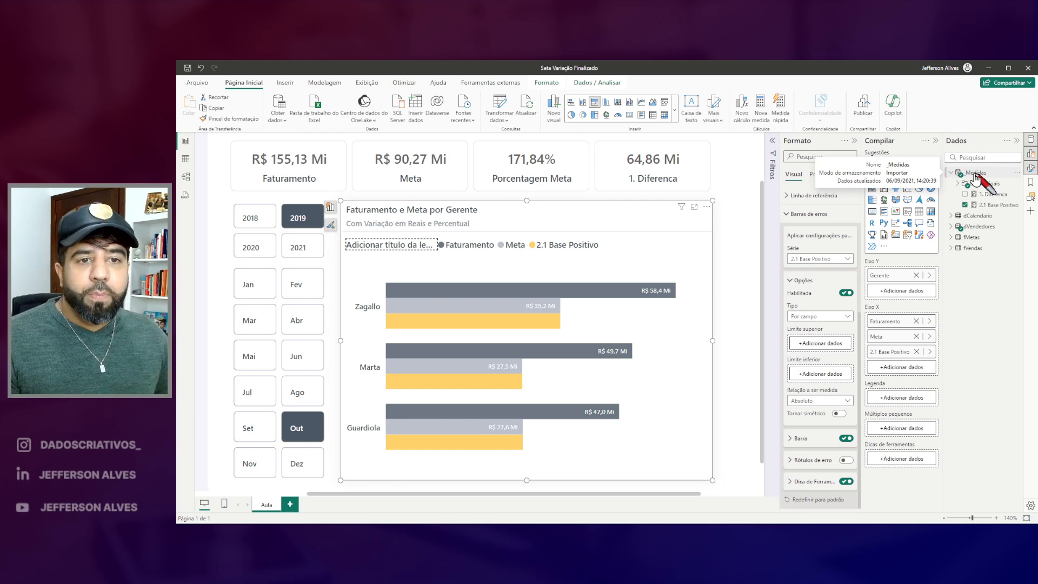
Create a measure "2.2 Seta Positivo" in the _Medidas table and define its variable vDiferenca as [1. Diferenca]
right_click(976, 176)
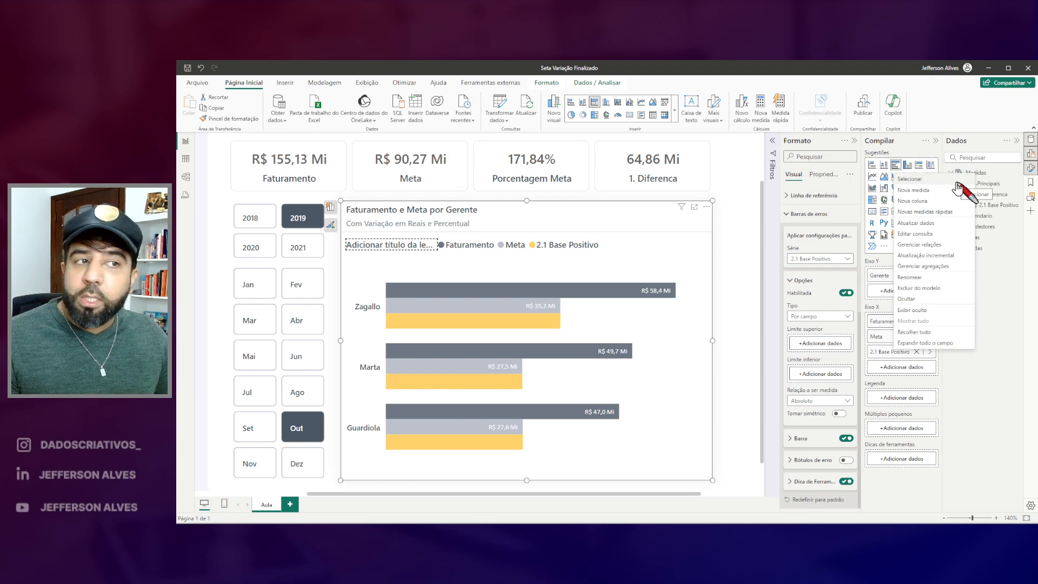
click(936, 191)
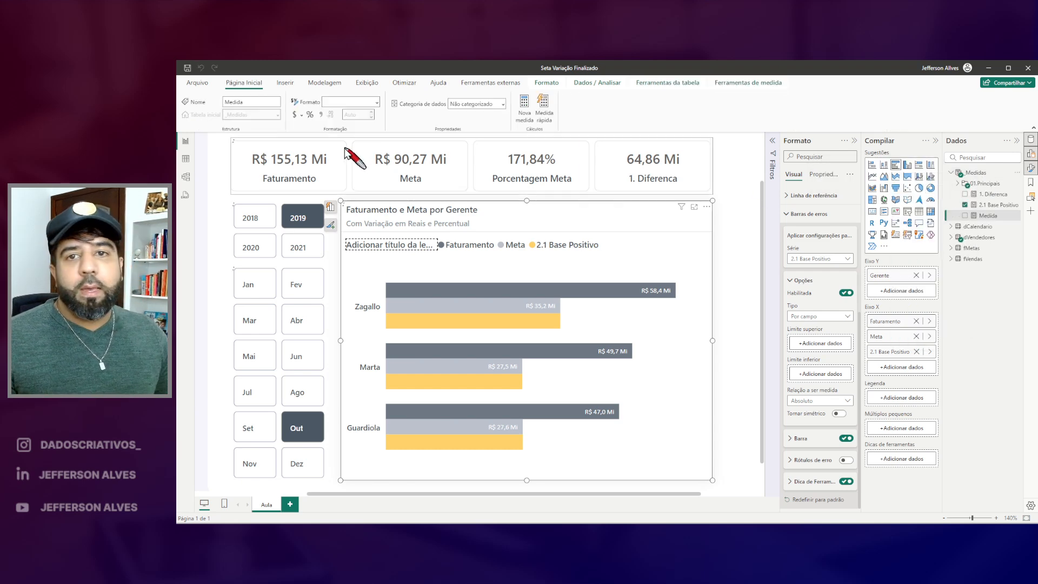
text(2.2 Seta Positi)
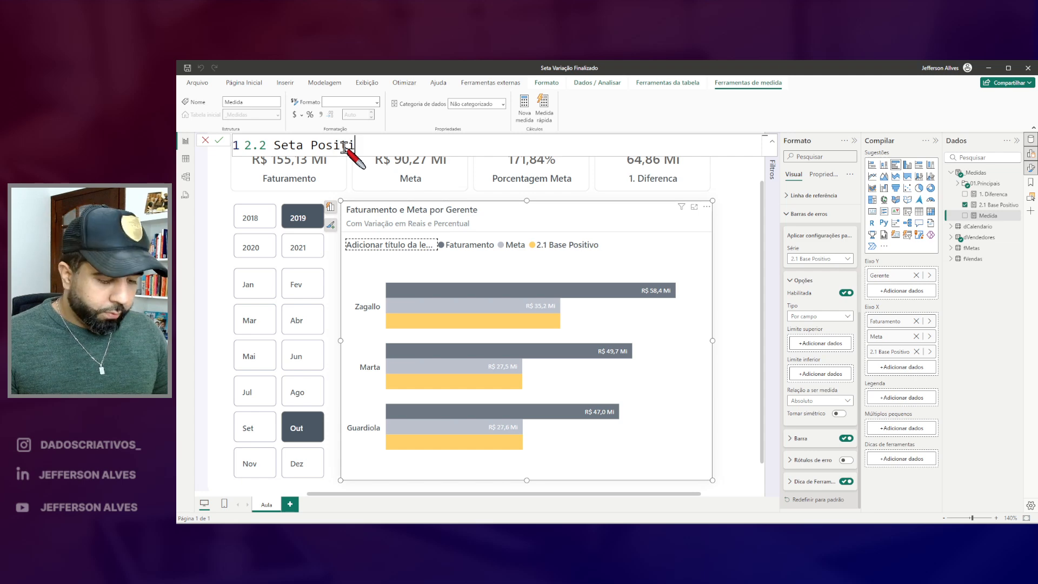
key(shift+Return)
key(shift+Return)
text(VAR vDifer)
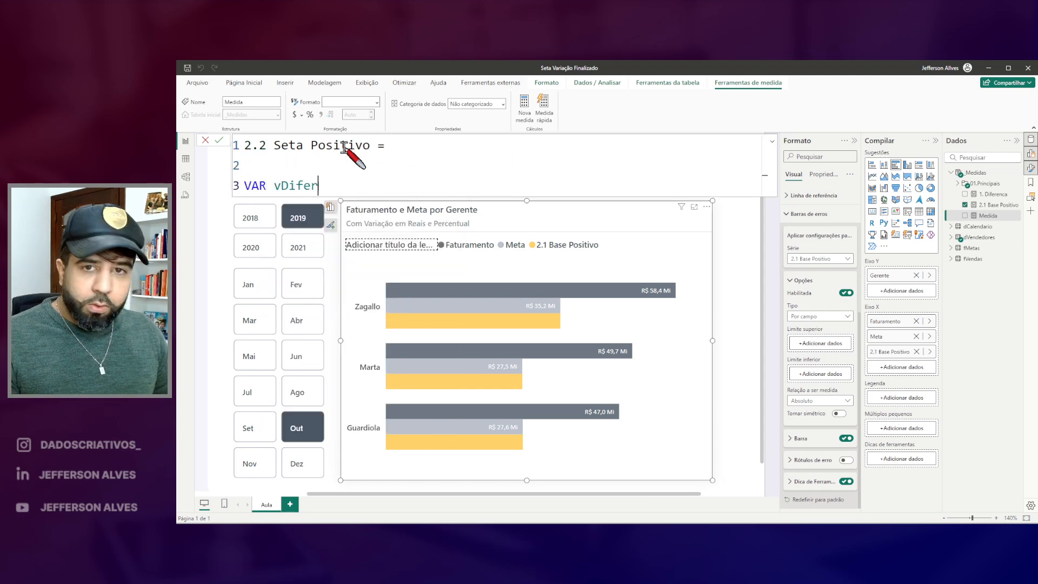
text(enca =)
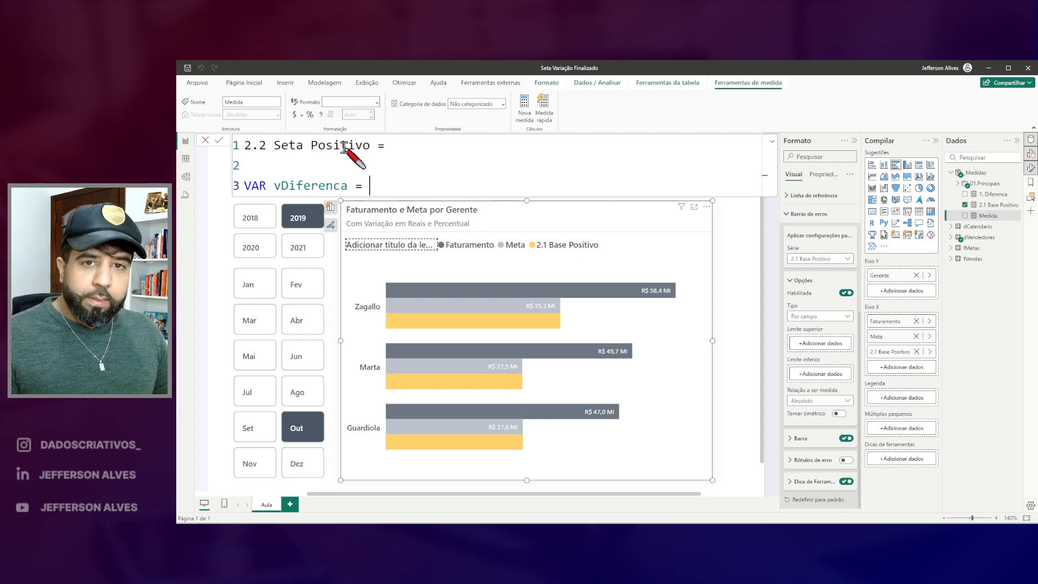
key(shift+Return)
key(Tab)
text([di)
key(Tab)
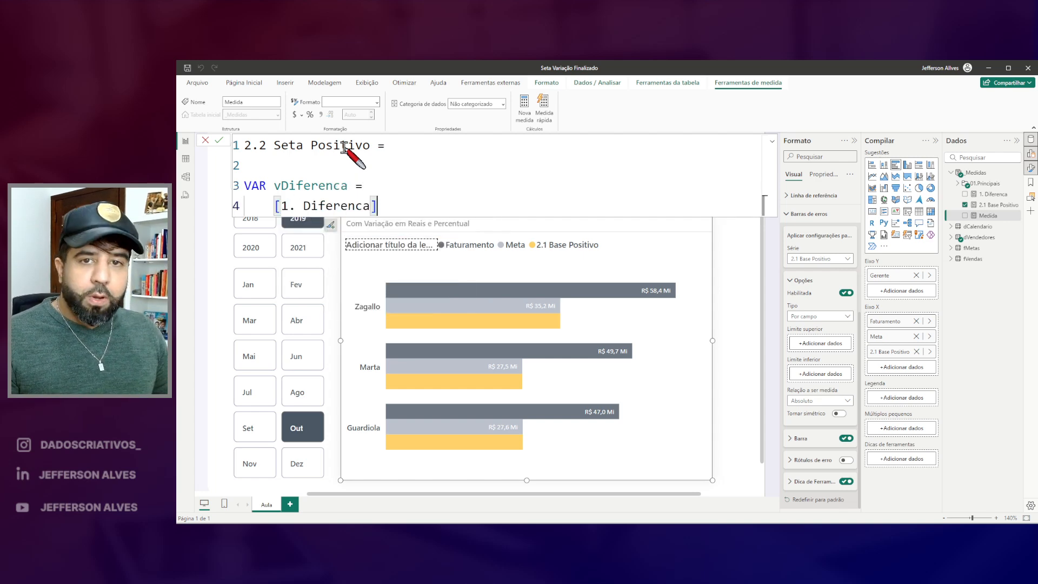
Make the 2.2 Seta Positivo measure return vDiferenca and commit the formula
key(shift+Return)
key(shift+Return)
key(BackSpace)
text(RETURN)
key(shift+Return)
key(Tab)
text(vDi)
key(Tab)
key(Return)
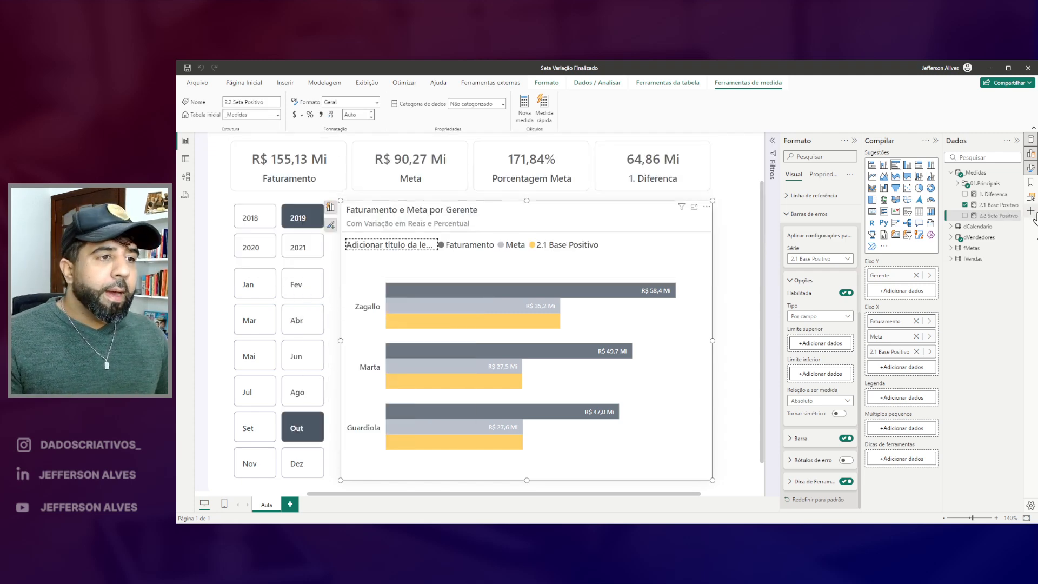
Use 2.2 Seta Positivo as the upper limit of the 2.1 Base Positivo error bars, with the measured relationship set to Relativo
drag(998, 216, 839, 348)
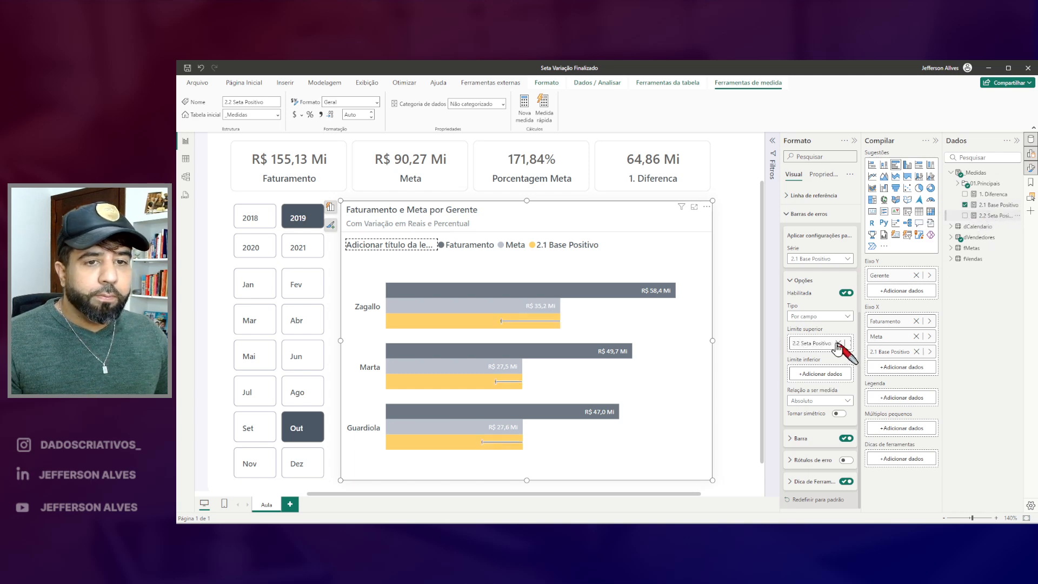
drag(497, 312, 560, 339)
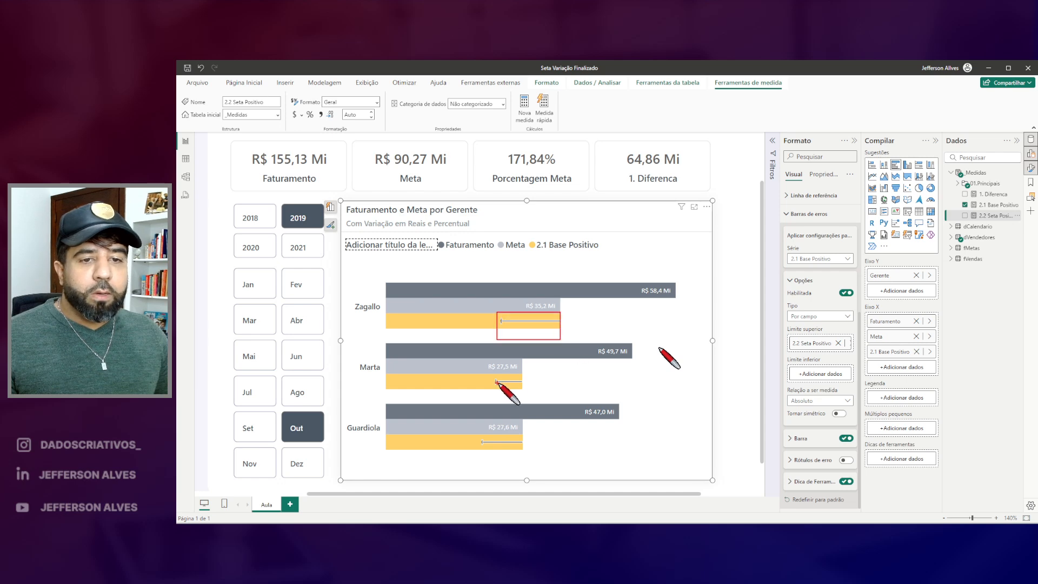
drag(488, 369, 516, 390)
drag(477, 432, 523, 460)
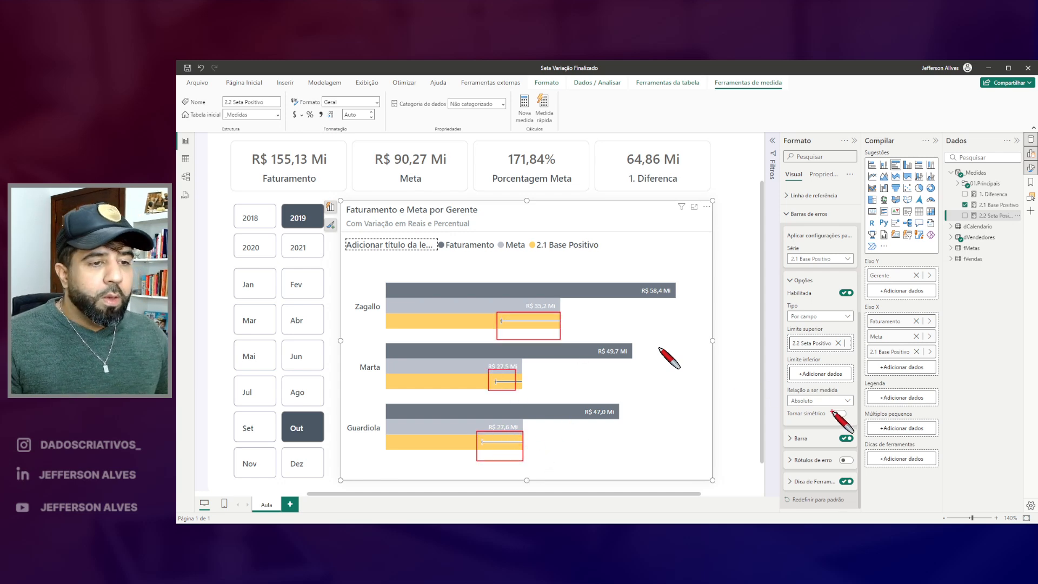
mouse_move(828, 390)
mouse_down()
mouse_move(772, 393)
mouse_move(806, 374)
mouse_up()
key(Escape)
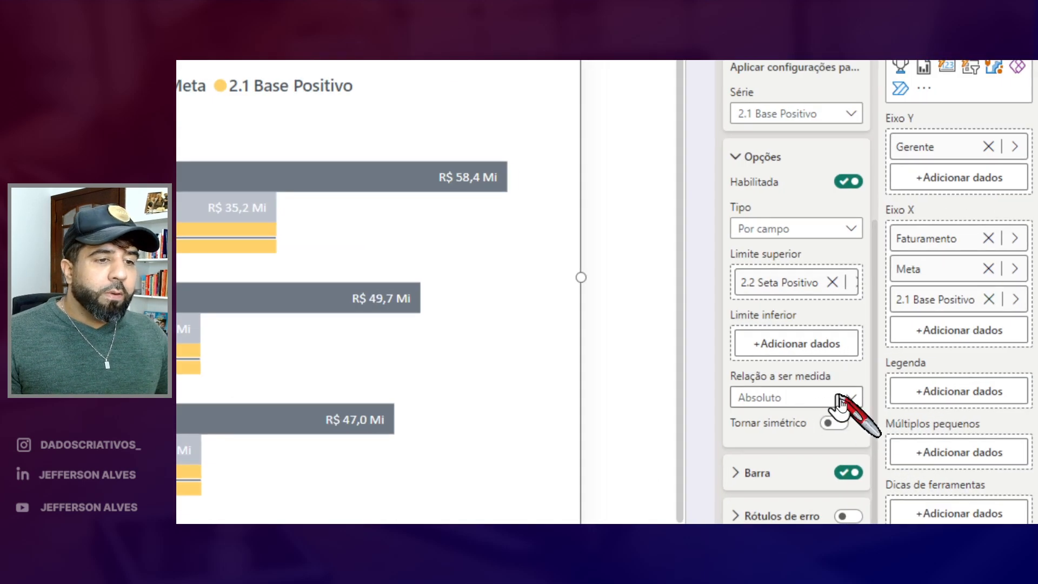
click(843, 403)
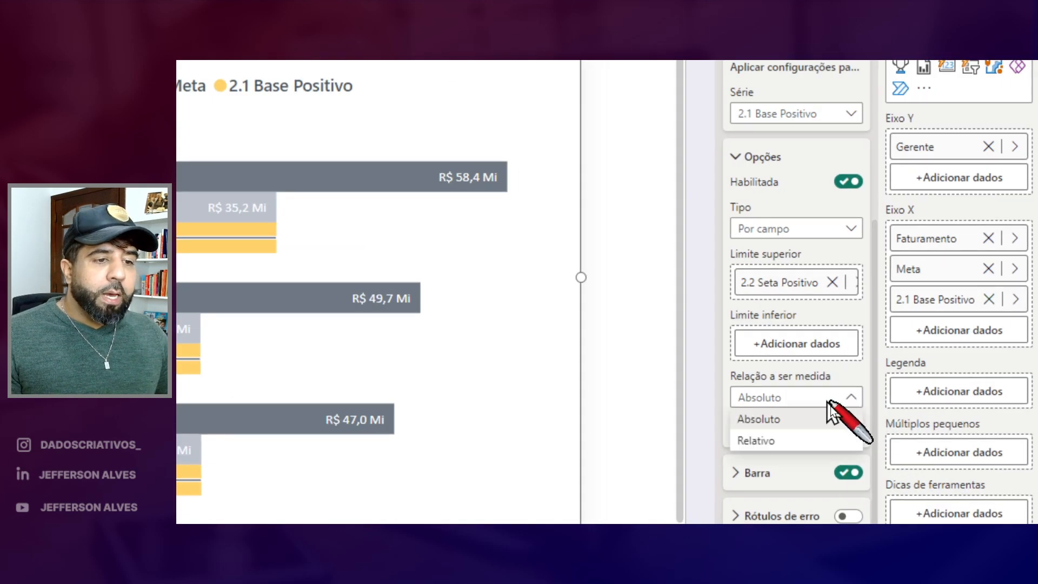
click(777, 440)
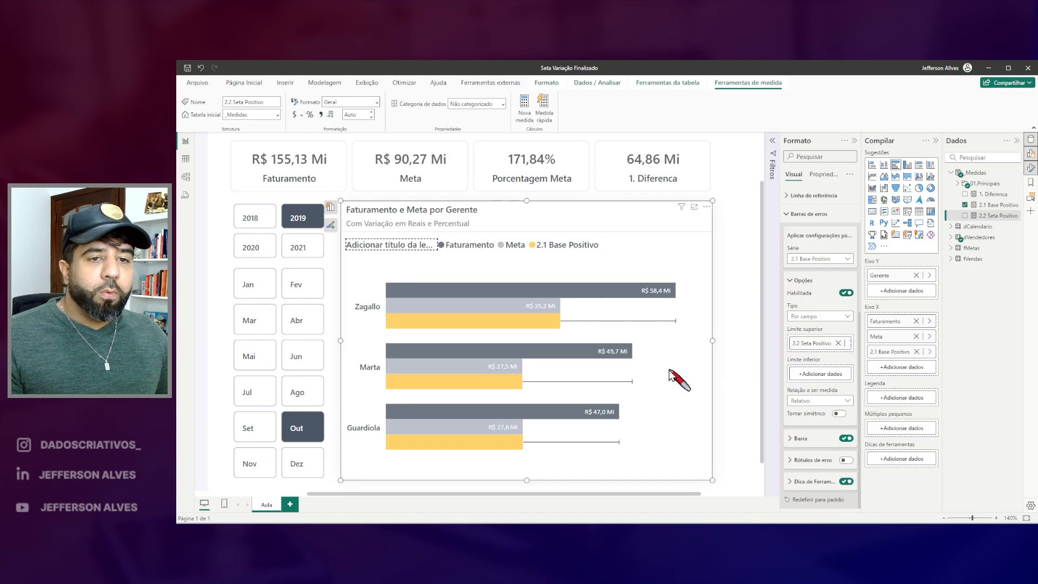
drag(556, 313, 677, 340)
drag(520, 374, 634, 395)
drag(522, 435, 582, 453)
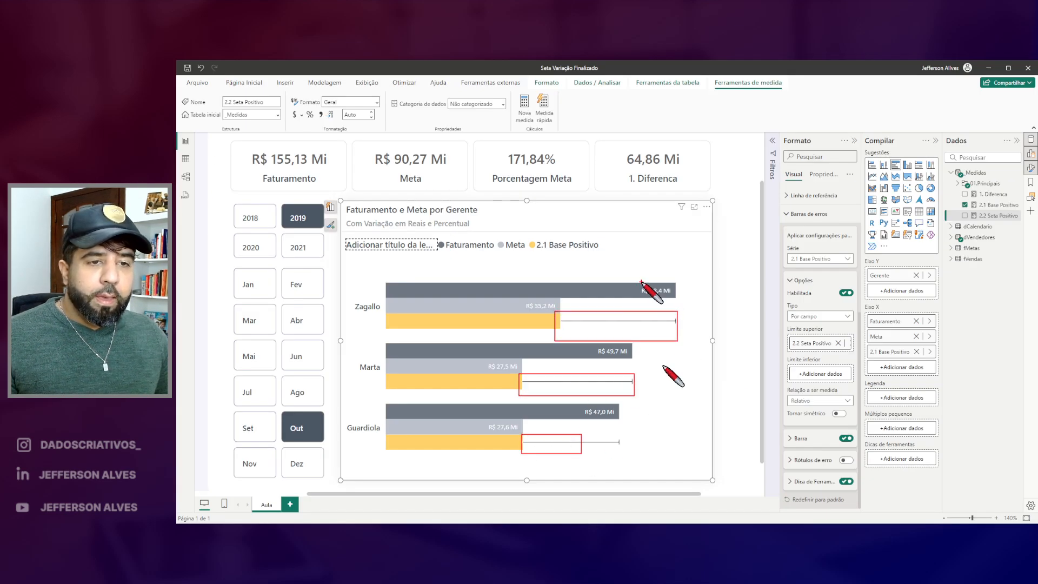
mouse_move(558, 283)
mouse_down()
mouse_move(649, 340)
mouse_move(664, 317)
mouse_up()
key(e)
drag(554, 287, 655, 325)
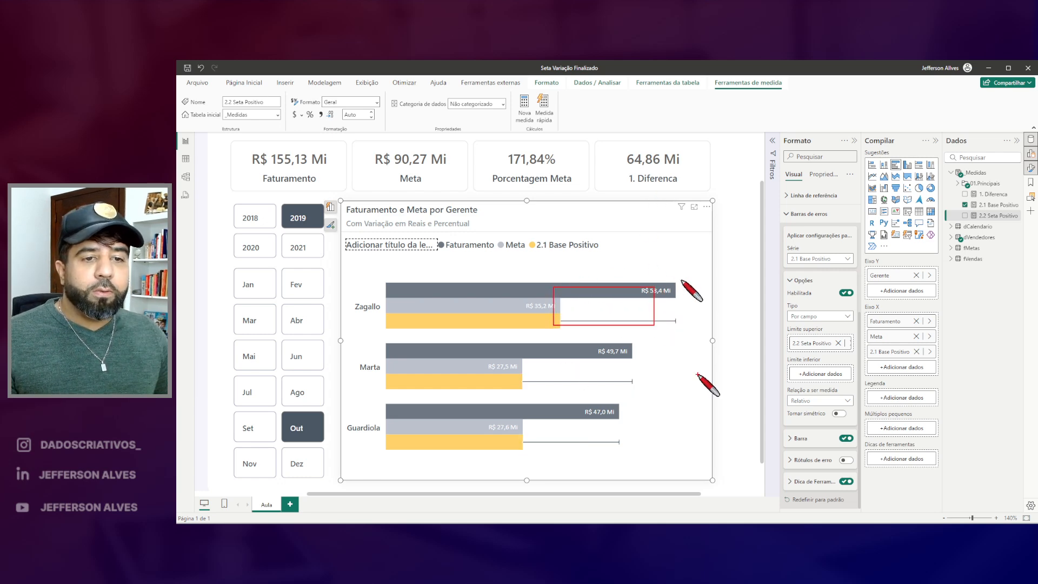
key(Escape)
Filter the report to the month Dez to check the error bars
click(311, 469)
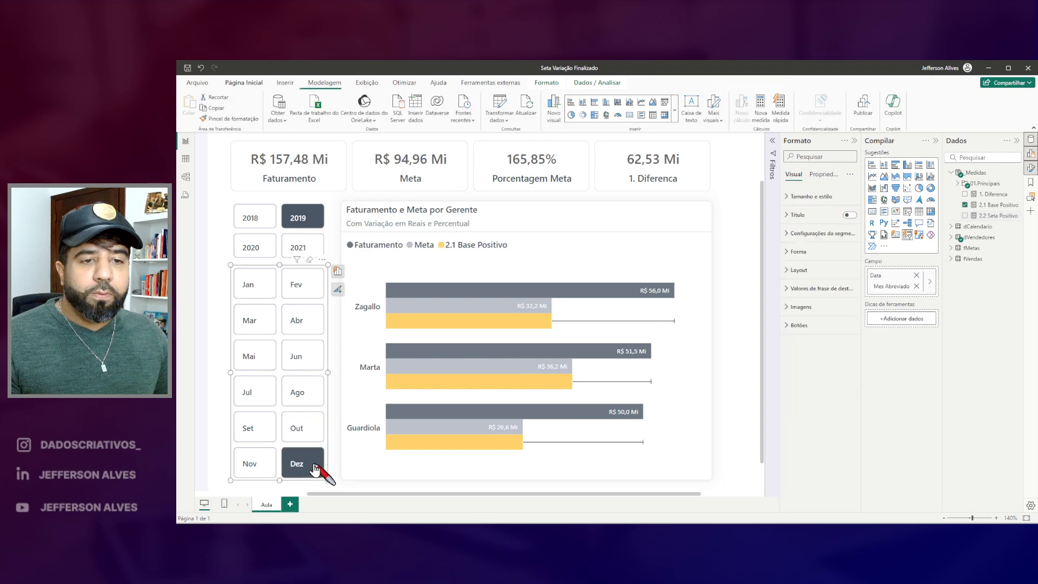
Filter the report to the month Out and turn off the tooltip for the chart's 2.1 Base Positivo error bars
click(264, 472)
click(297, 428)
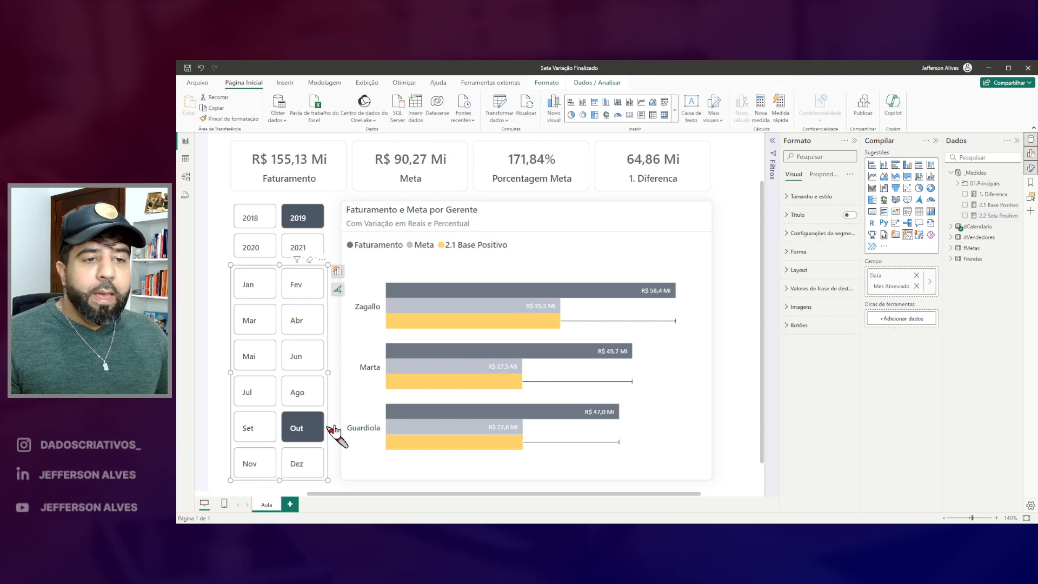
click(565, 227)
scroll(811, 335, down, 4)
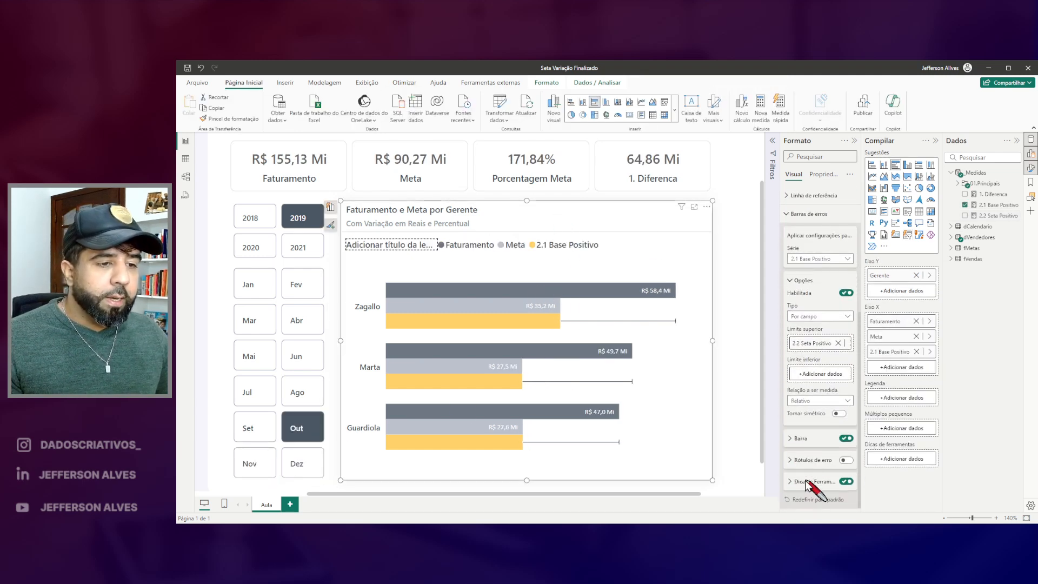
key(ctrl+2)
drag(778, 203, 842, 230)
key(Escape)
click(847, 482)
Set the 2.1 Base Positivo error bars to a green bar colour with width 2
click(800, 438)
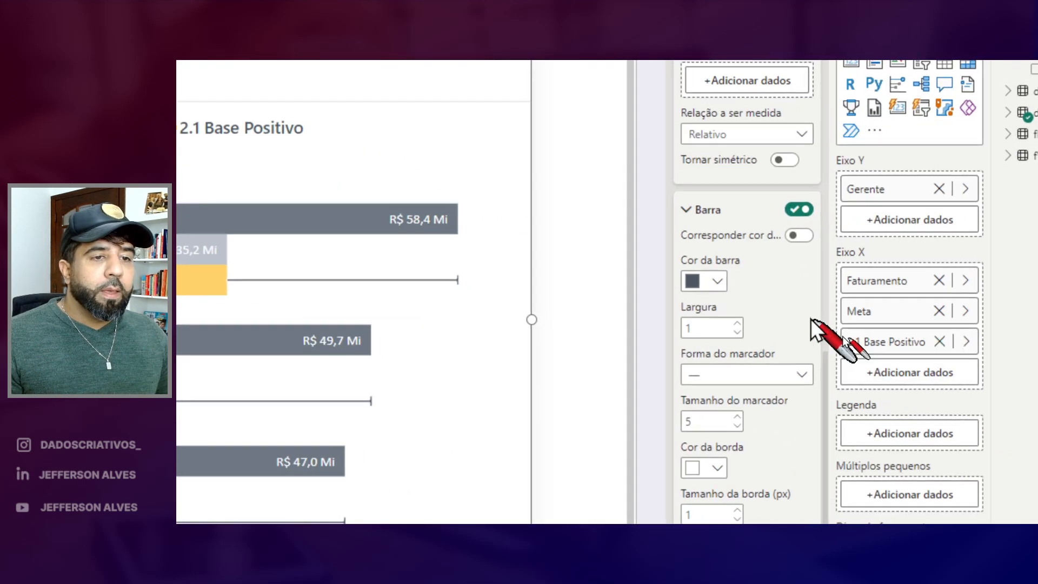
click(806, 322)
click(906, 349)
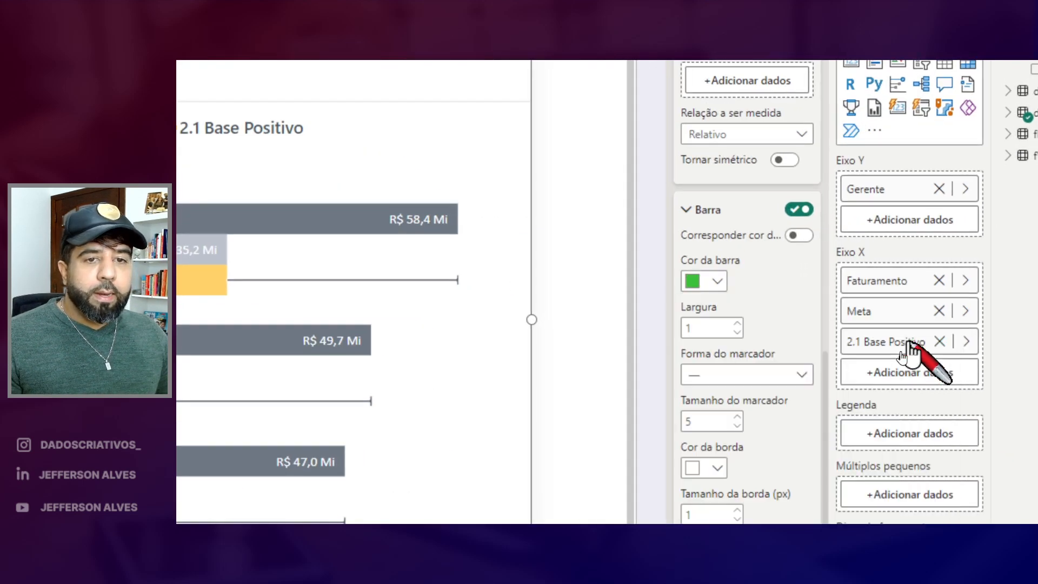
click(737, 323)
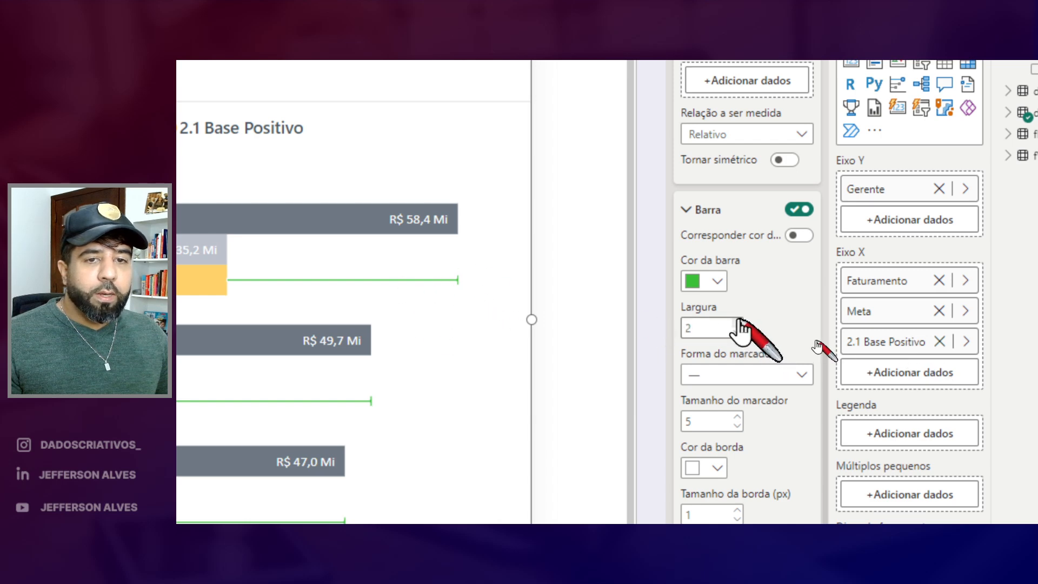
Give the 2.1 Base Positivo error bars a triangle marker with size 4 and border size 0
click(770, 374)
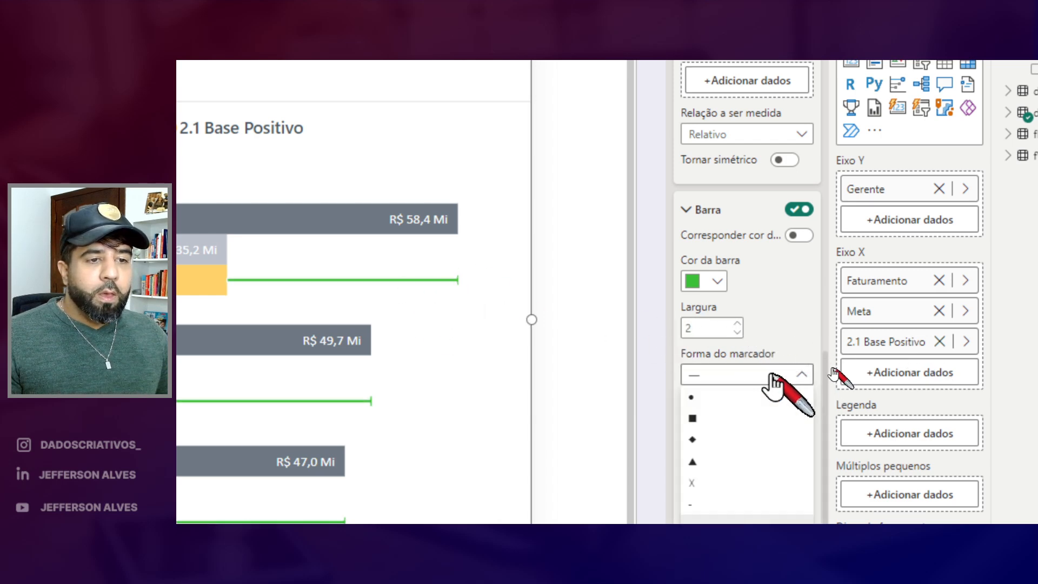
click(703, 462)
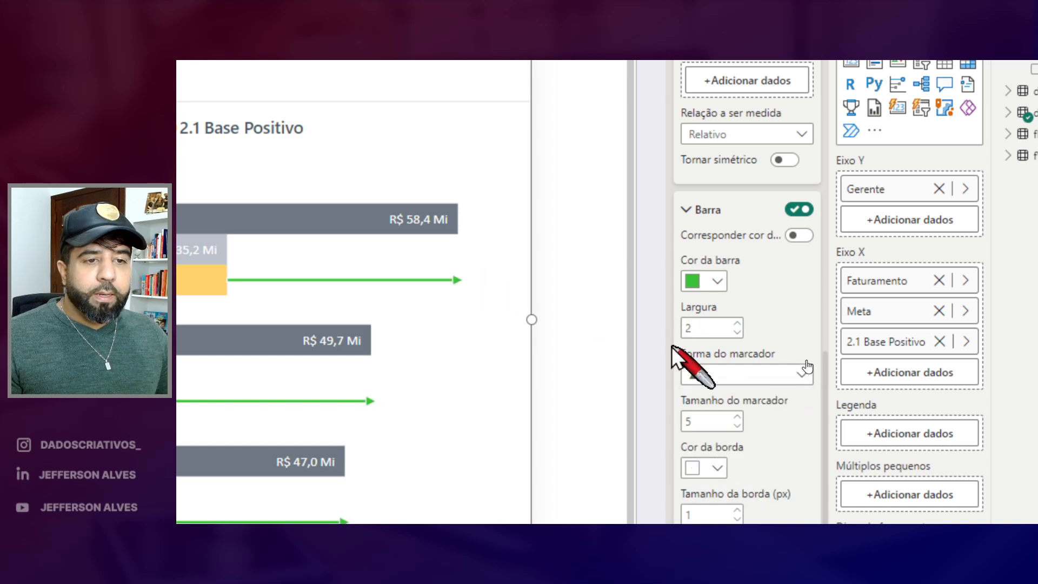
click(715, 422)
click(737, 434)
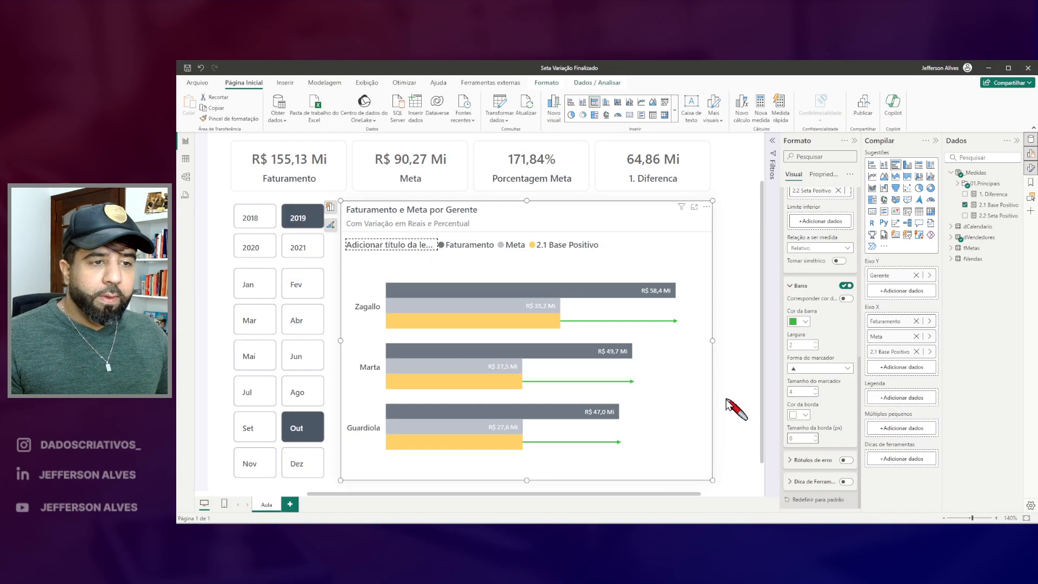
click(793, 286)
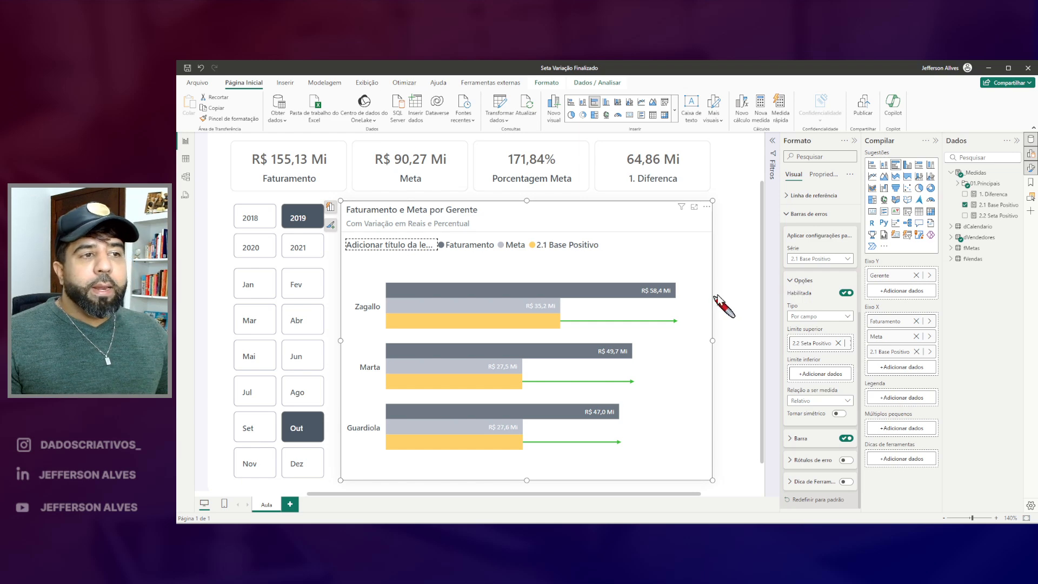
click(729, 277)
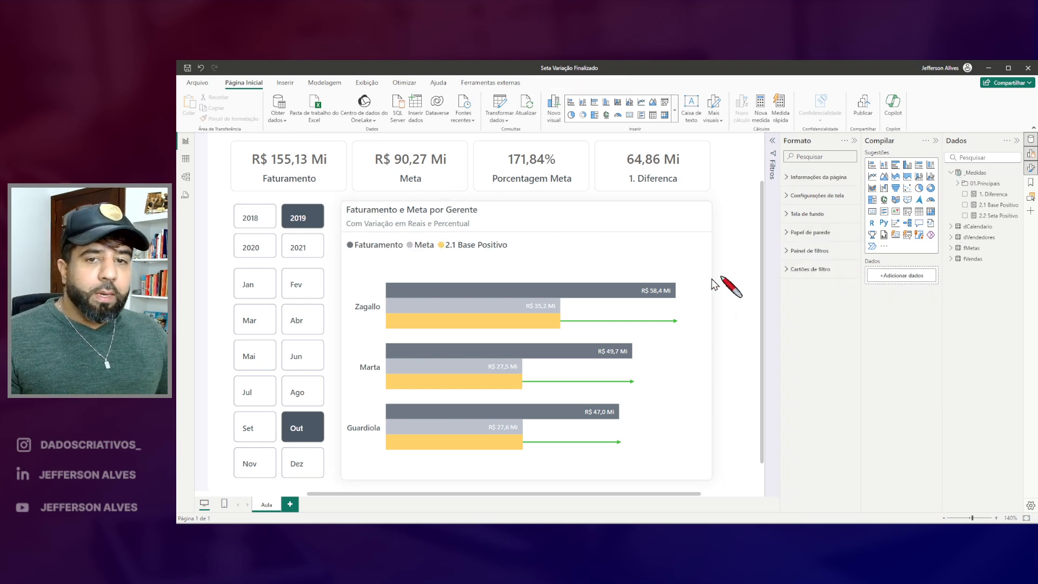
Filter the report to the month Set and examine the direction of each manager's variation arrow
click(246, 428)
drag(612, 313, 677, 338)
drag(585, 360, 643, 395)
drag(607, 427, 674, 458)
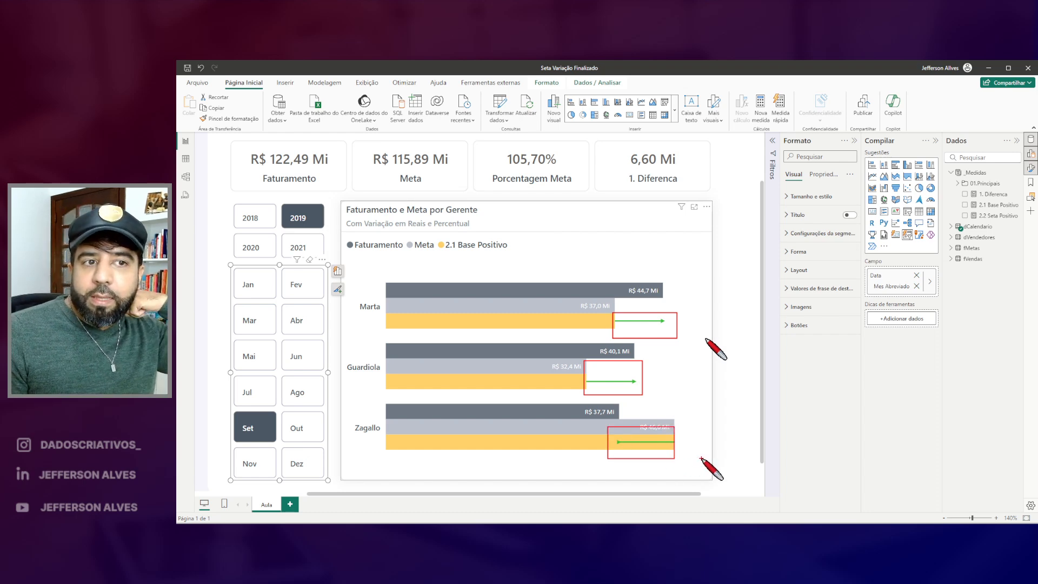
key(Escape)
key(ctrl+2)
drag(338, 289, 381, 318)
key(Escape)
Cross-filter the report by the first and second managers in the chart, comparing each arrow with the 1. Diferenca card
click(368, 307)
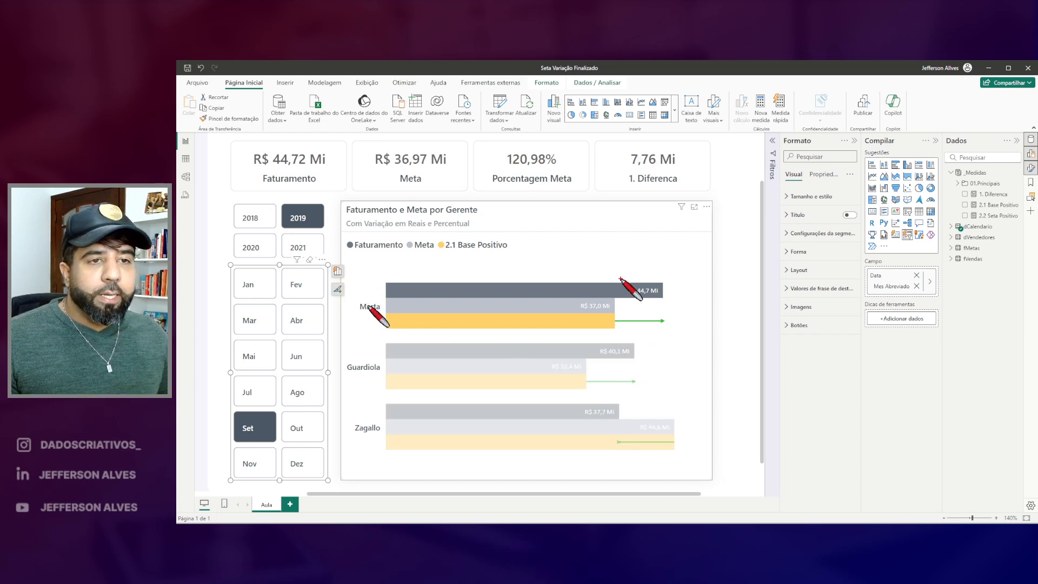
drag(588, 131, 734, 204)
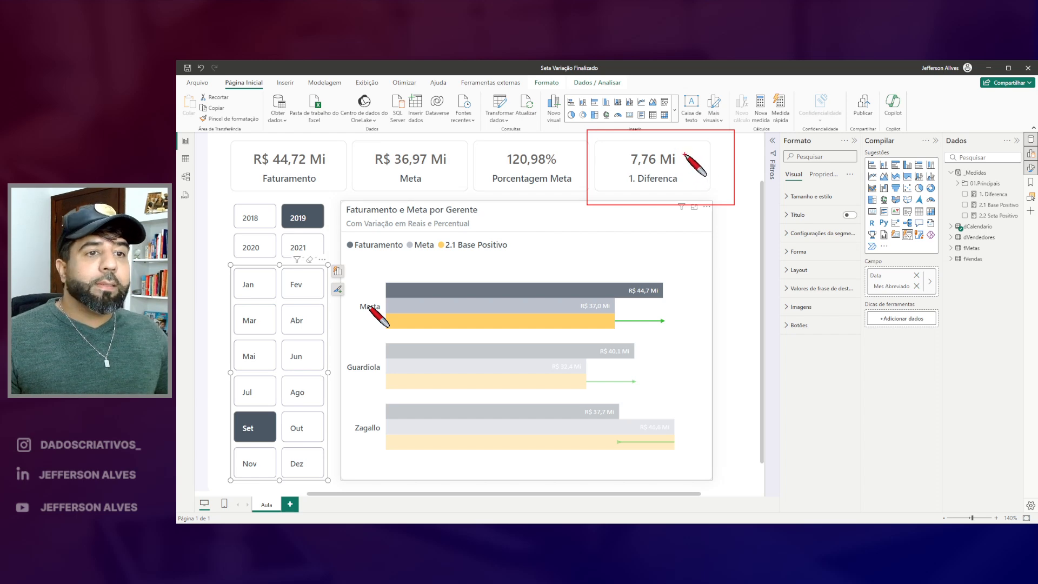
drag(667, 306, 697, 270)
key(Escape)
click(372, 370)
key(ctrl+2)
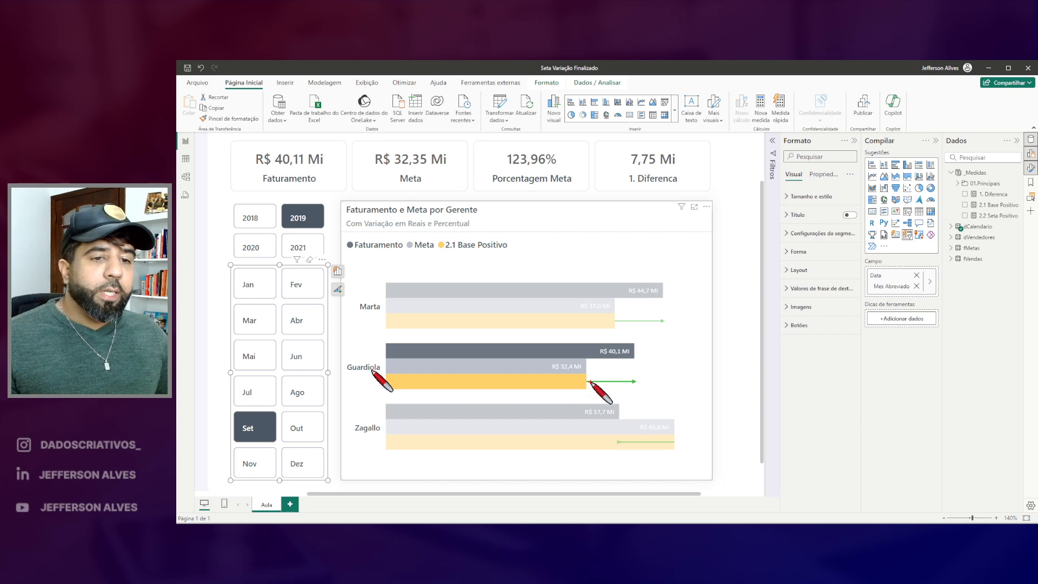
drag(586, 378, 643, 395)
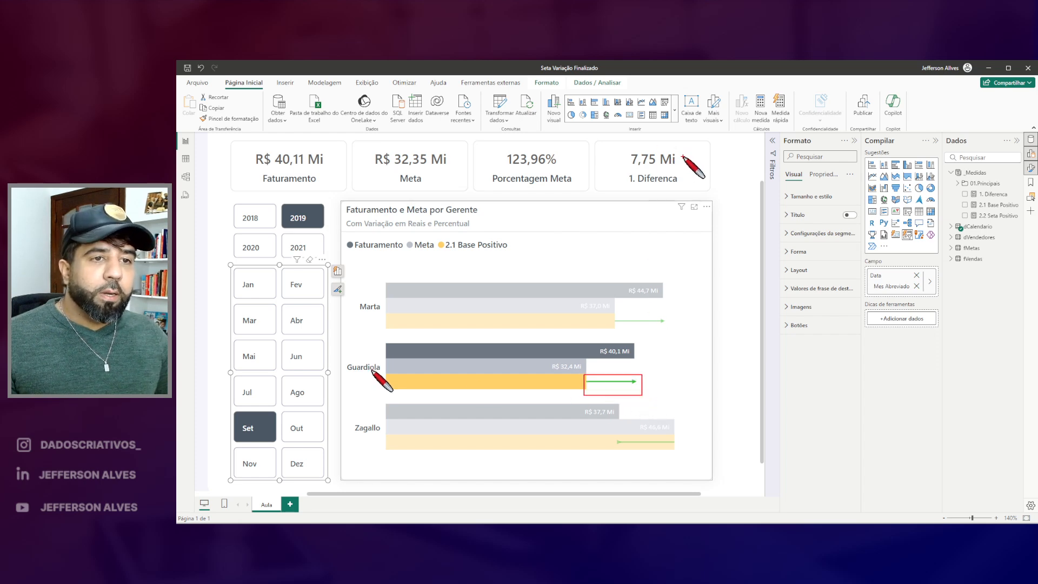
key(Escape)
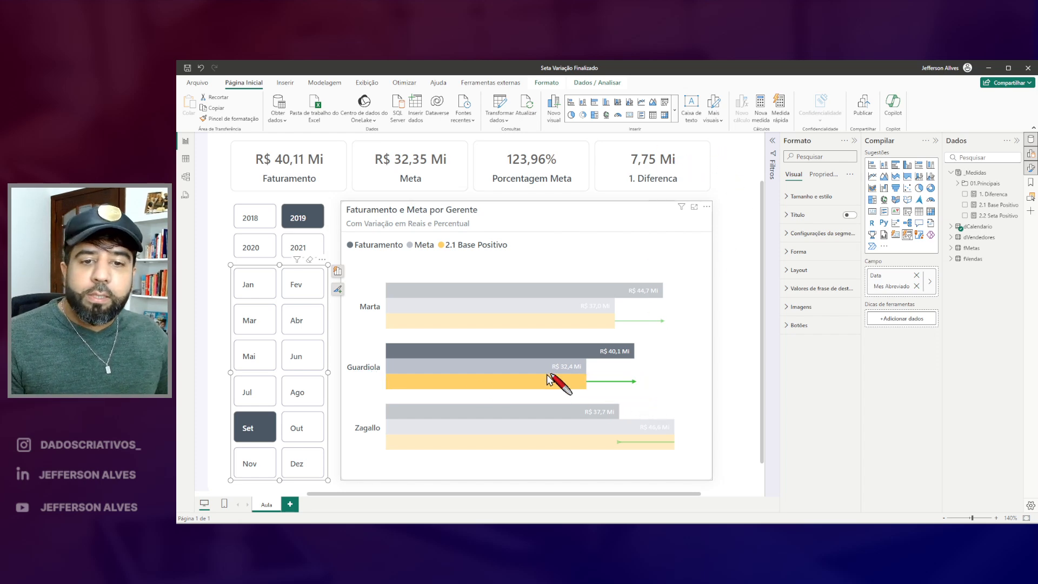
Cross-filter the report by the third manager in the chart and compare the arrow with the 1. Diferenca card
click(371, 434)
drag(613, 433, 684, 459)
mouse_move(643, 148)
mouse_down()
mouse_move(689, 190)
mouse_move(619, 157)
mouse_up()
drag(710, 151, 717, 174)
key(Escape)
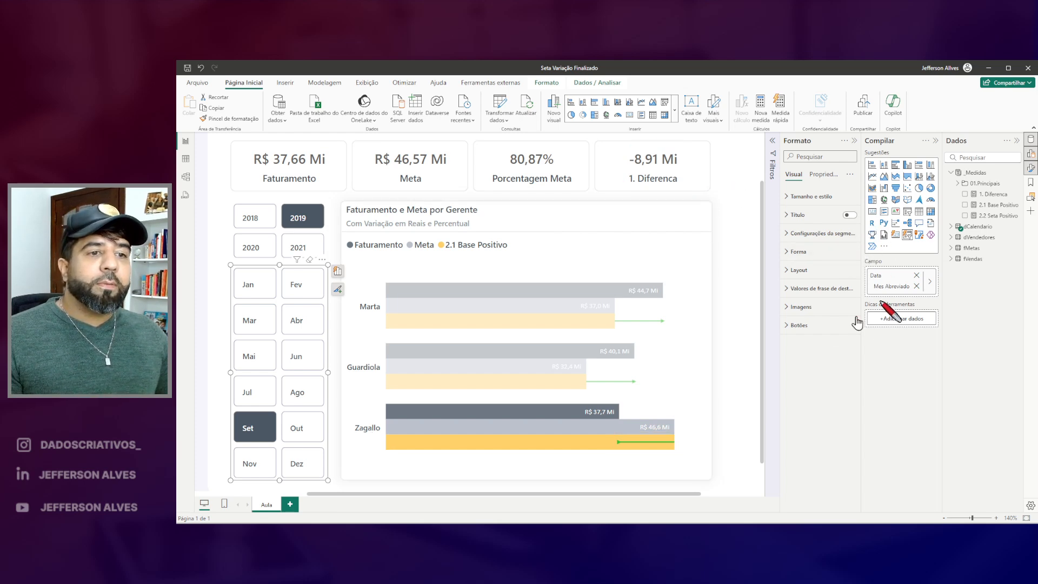
drag(614, 313, 677, 340)
drag(587, 372, 646, 396)
drag(627, 148, 697, 152)
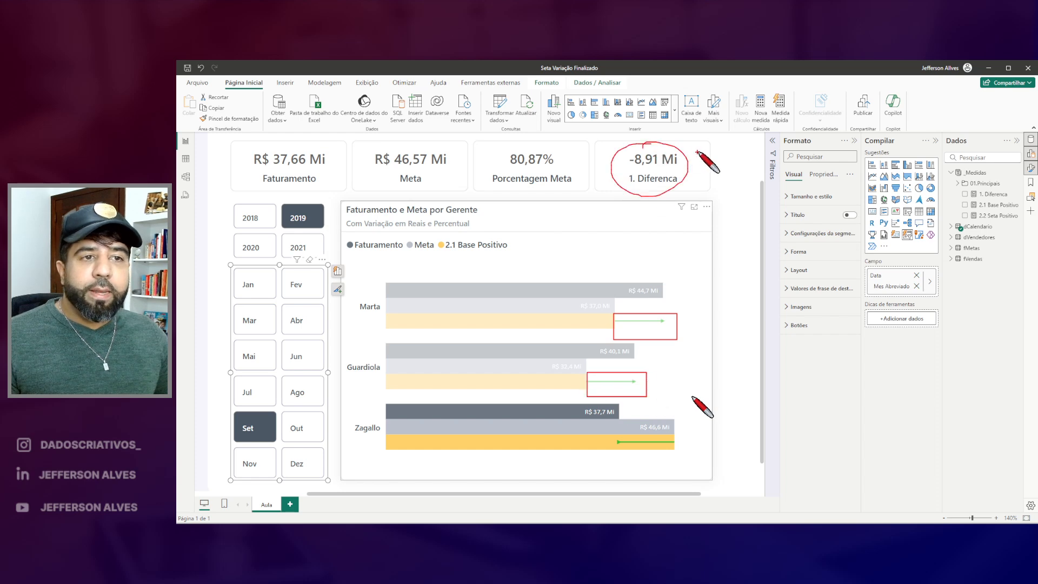
key(Escape)
Edit the 2.2 Seta Positivo measure so its RETURN starts an IF with the condition vDiferenca > 0
click(998, 215)
double_click(330, 252)
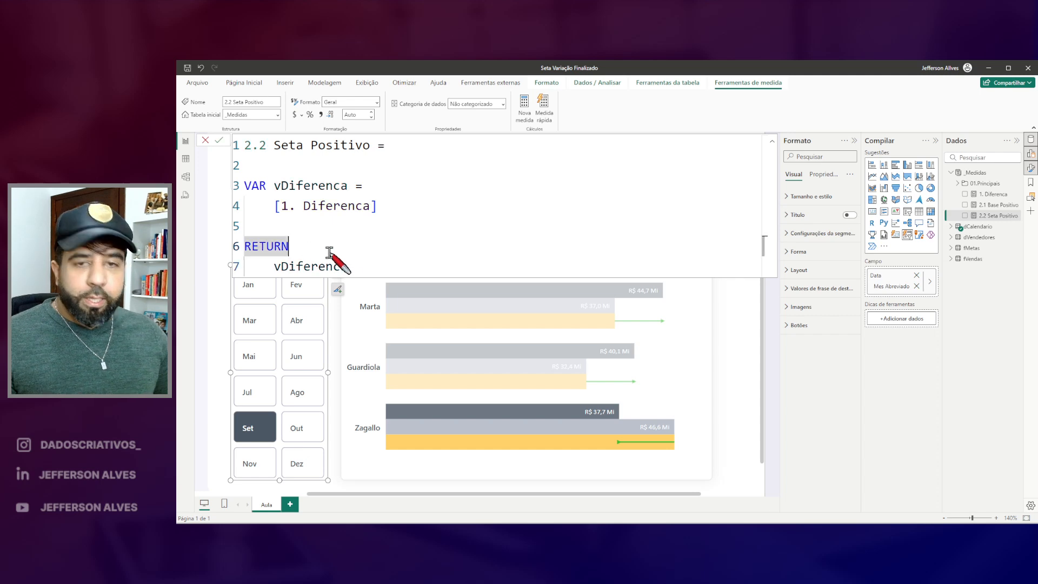
click(330, 252)
key(Return)
text(V)
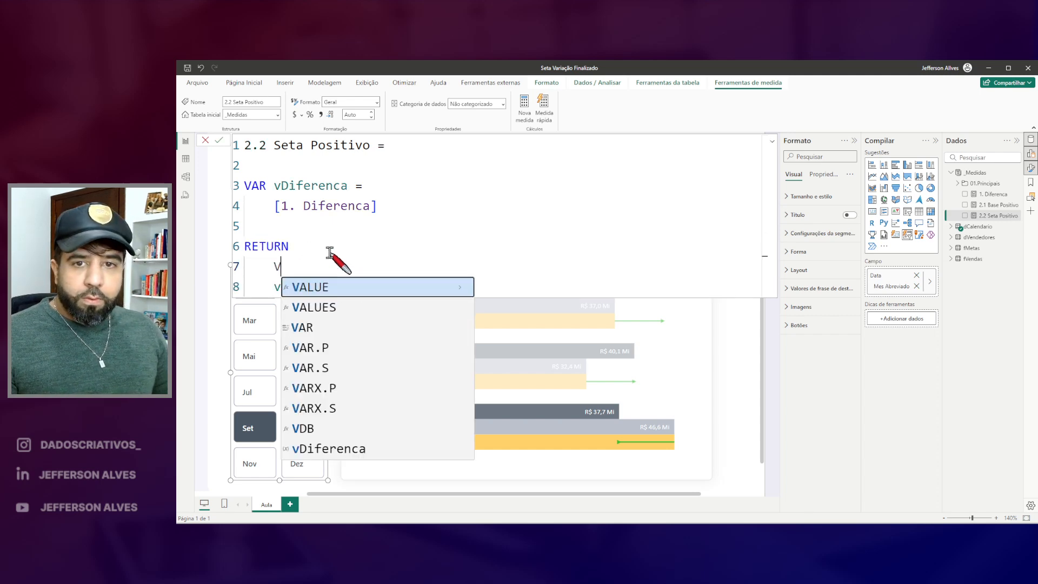
key(BackSpace)
text(IF()
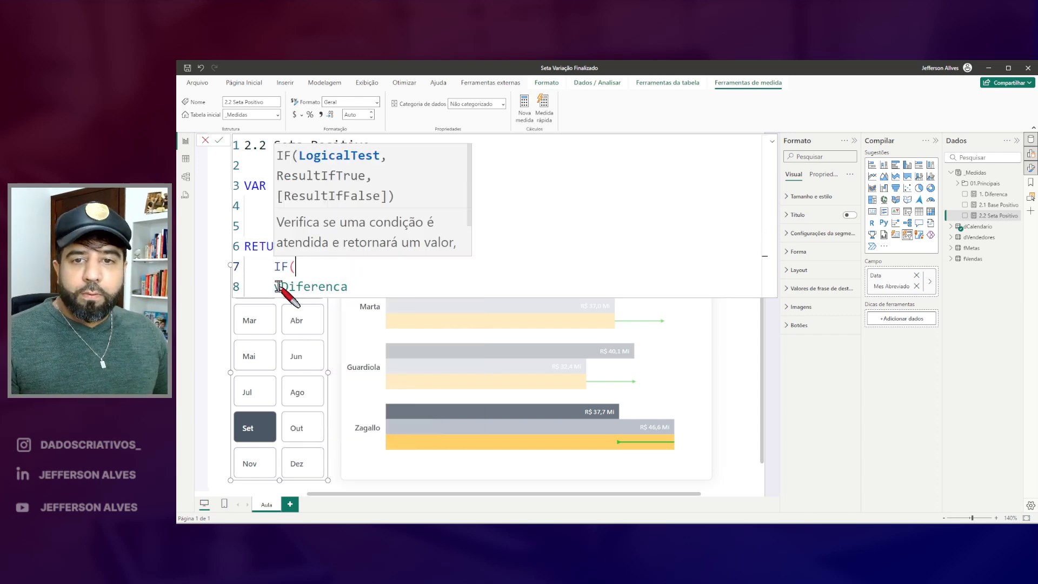
click(276, 286)
key(Tab)
click(447, 295)
text(> 0)
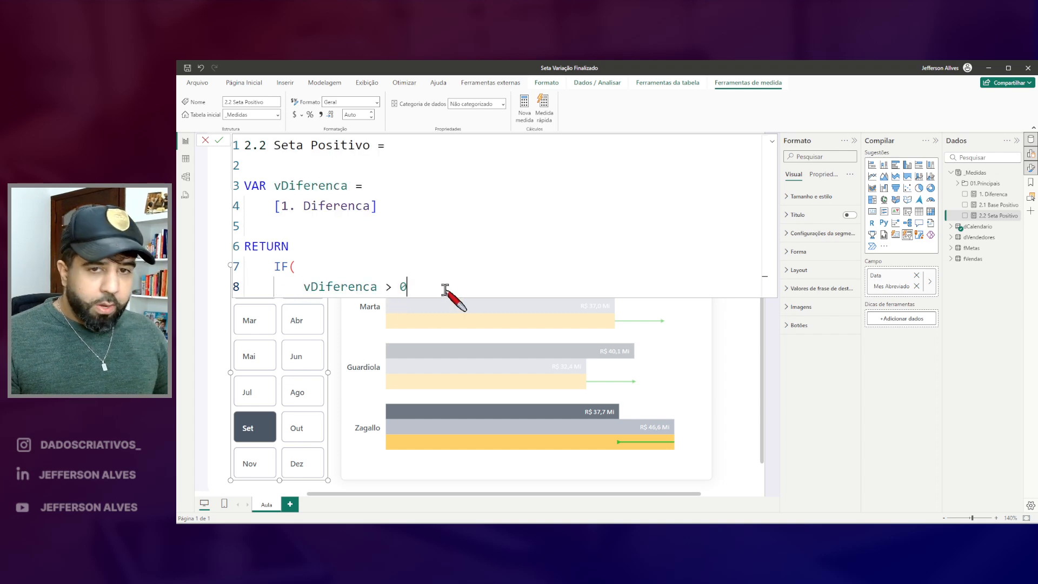
Complete the IF in 2.2 Seta Positivo with vDiferenca as the true result and commit the formula
text(,)
key(shift+Return)
text(VD)
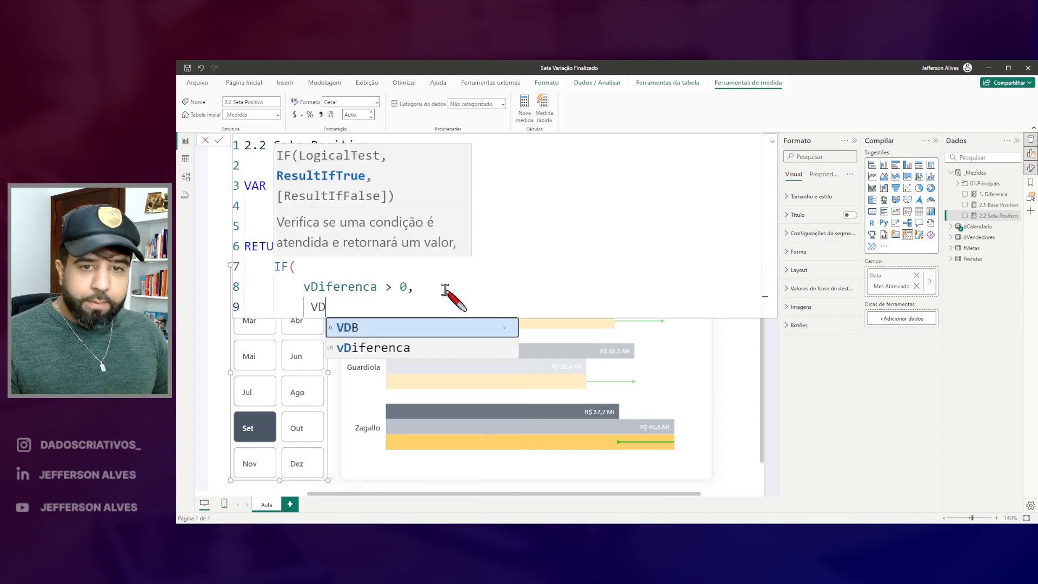
key(Down)
key(Tab)
key(shift+Return)
text())
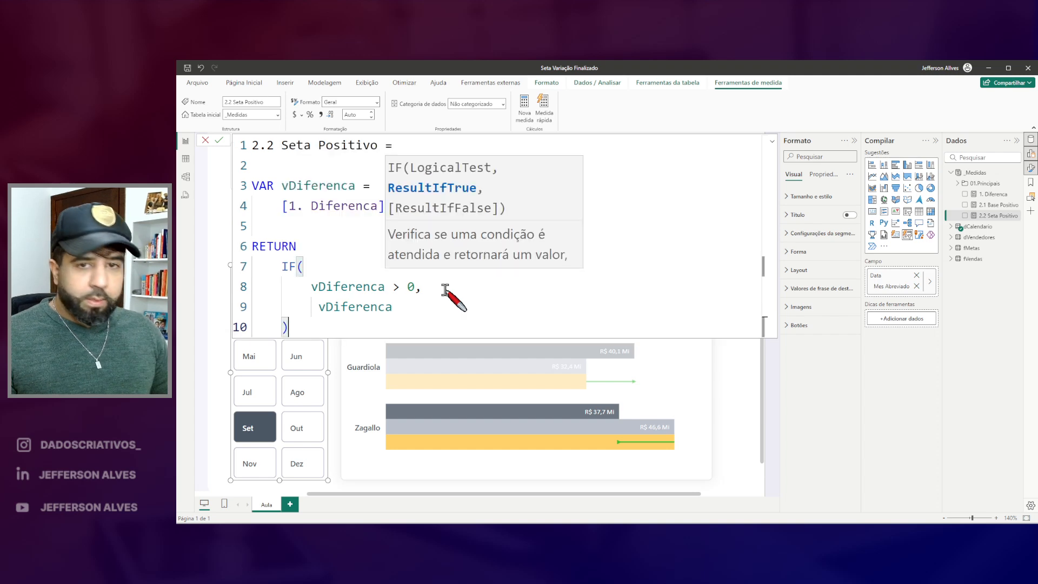
key(Return)
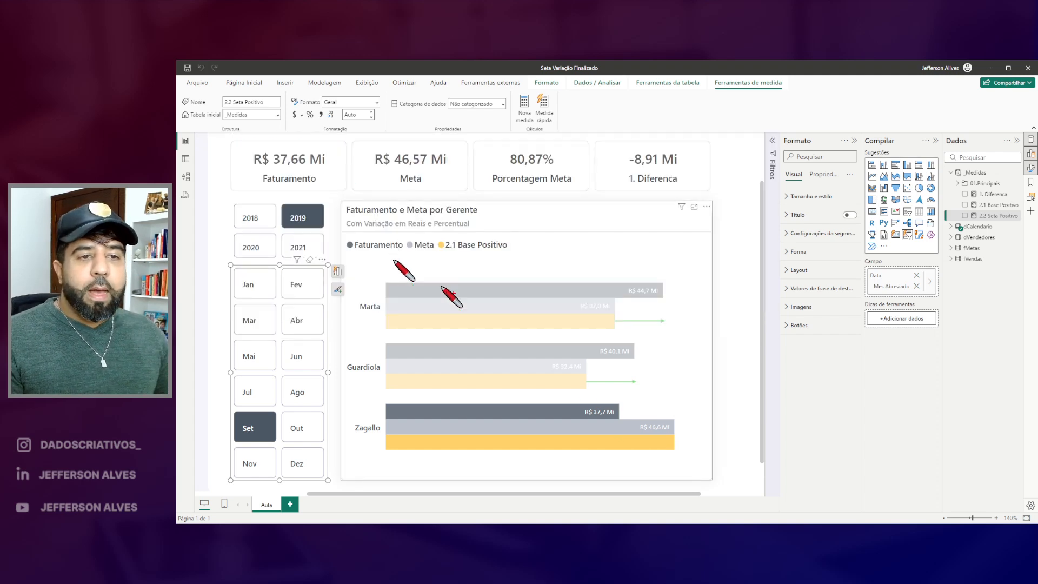
Check the arrows against the second manager's difference and under the month filters Out, Ago and Dez
drag(610, 311, 692, 342)
drag(584, 372, 649, 399)
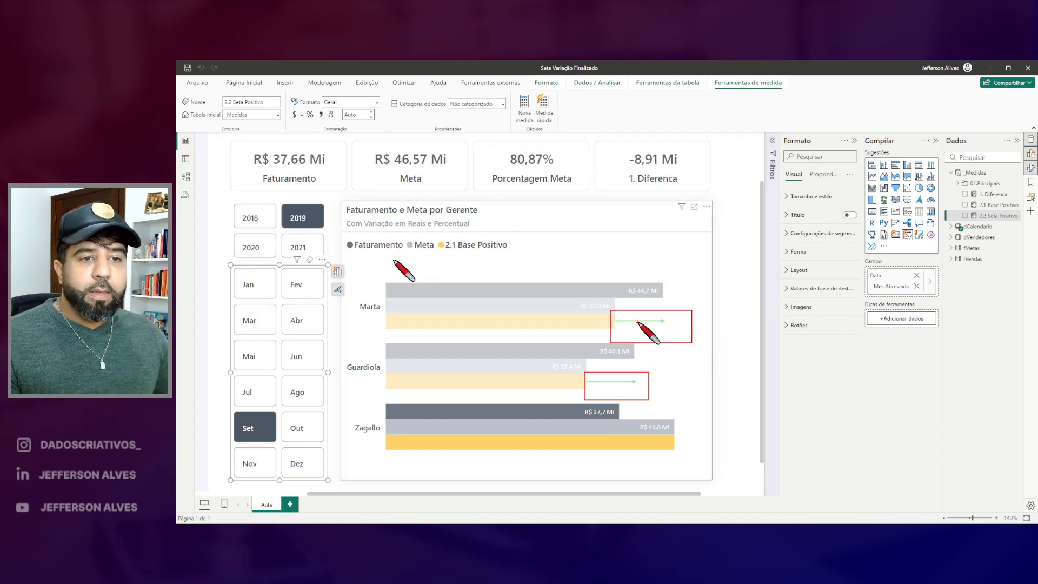
drag(703, 134, 706, 153)
mouse_move(724, 187)
mouse_down()
mouse_move(748, 215)
mouse_move(756, 193)
mouse_up()
key(Escape)
click(372, 366)
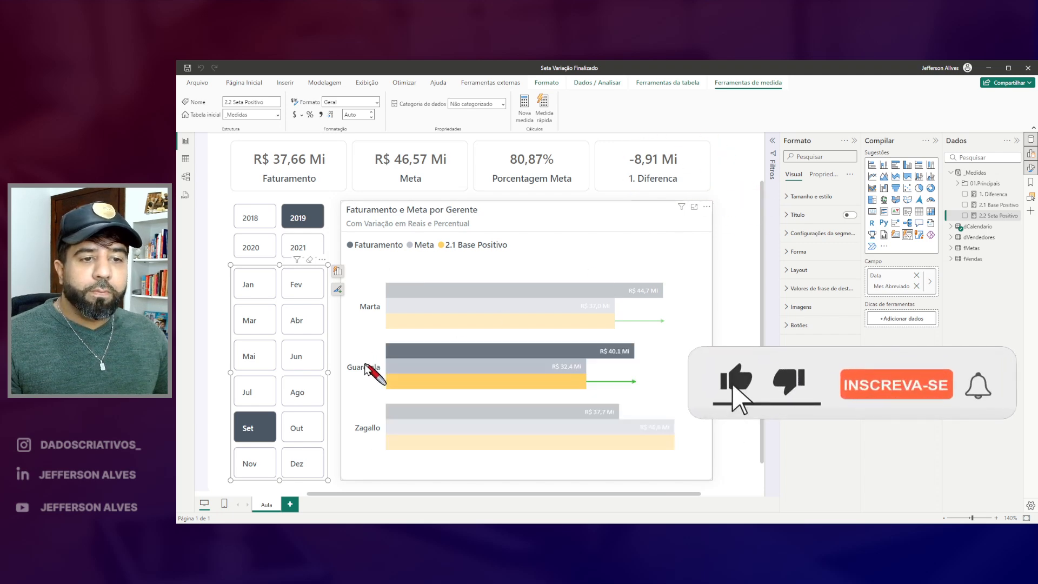
click(364, 366)
click(298, 427)
click(299, 392)
click(300, 464)
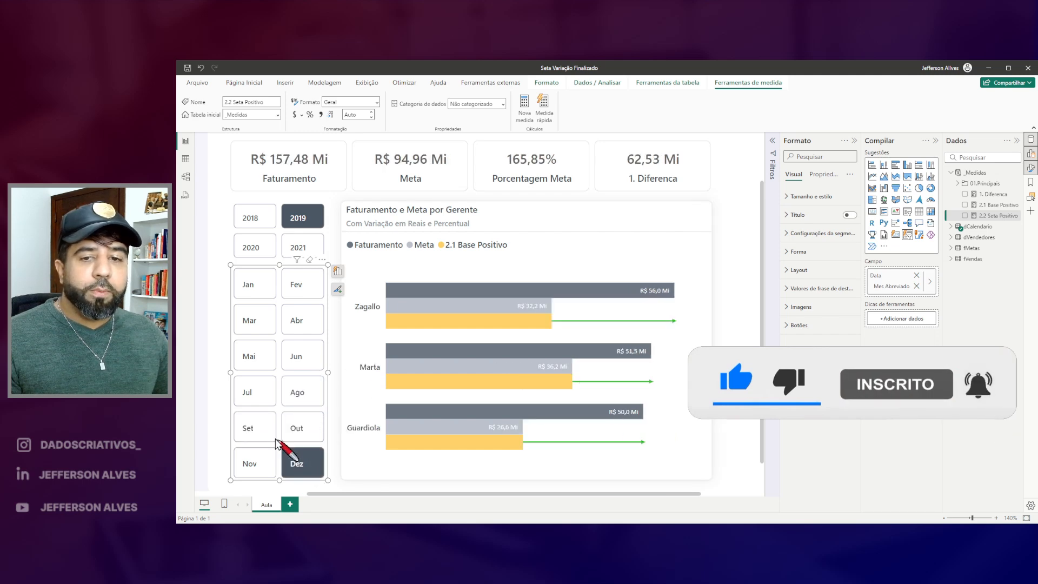
Filter the report to the month Jul and cross-filter by each manager to check the 1. Diferenca card against the arrows
click(261, 394)
drag(650, 324, 666, 325)
drag(564, 382, 605, 387)
mouse_move(646, 142)
mouse_down()
mouse_move(673, 145)
mouse_move(625, 173)
mouse_move(657, 135)
mouse_up()
key(Escape)
click(368, 306)
key(ctrl+2)
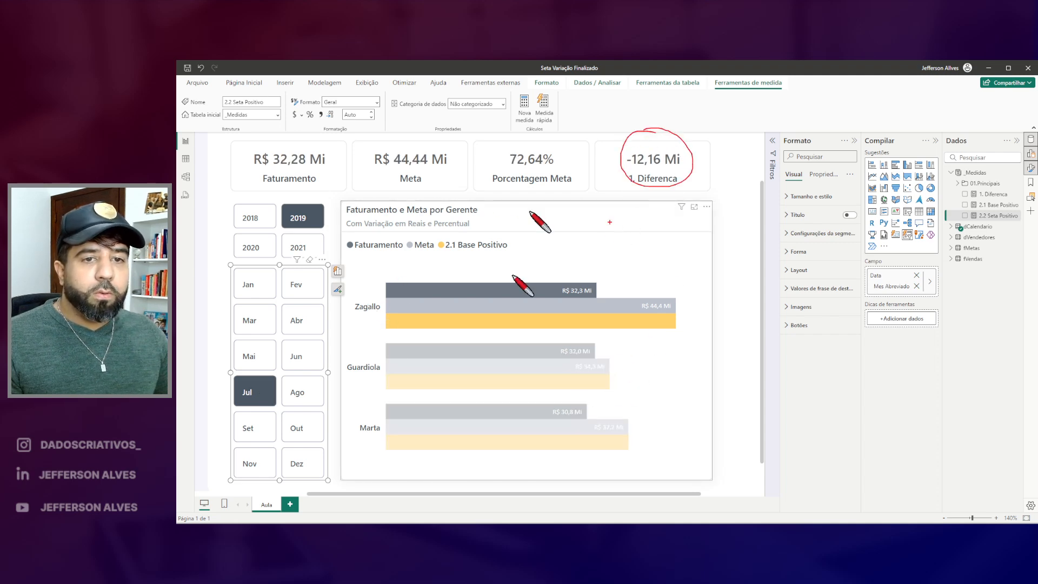
key(Escape)
click(368, 378)
click(368, 435)
Filter the report back to the month Out and review the arrows, the yellow base bars and their helper measures
click(311, 430)
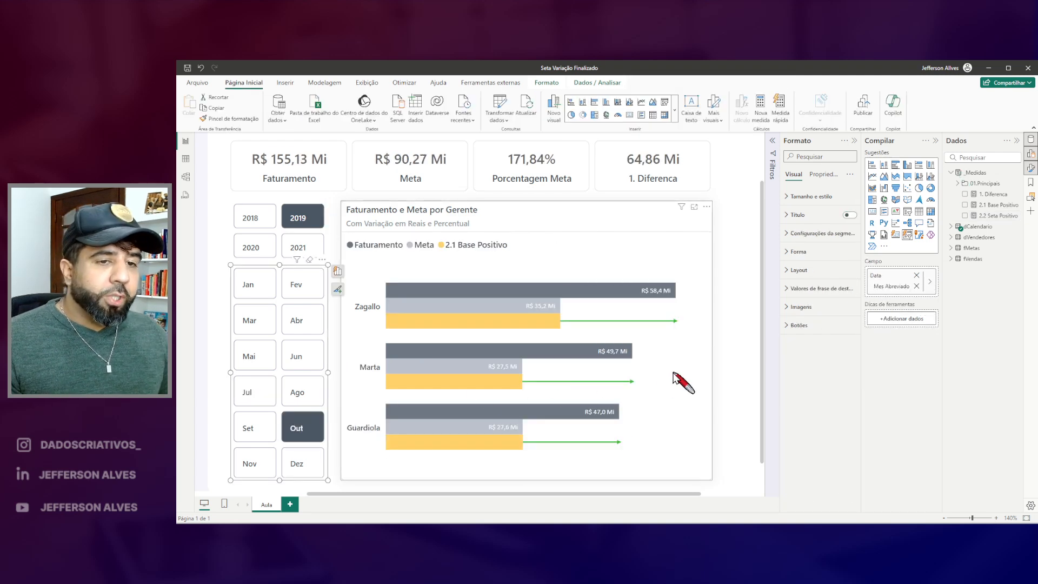
mouse_move(559, 306)
mouse_down()
mouse_move(692, 365)
mouse_move(686, 344)
mouse_up()
key(Escape)
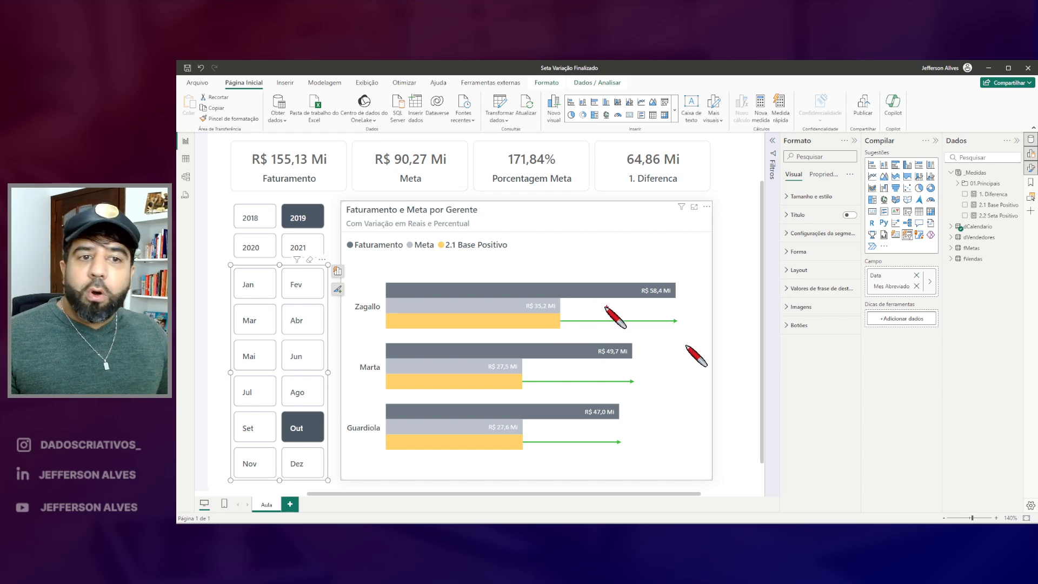
drag(387, 312, 559, 332)
drag(384, 373, 524, 396)
key(e)
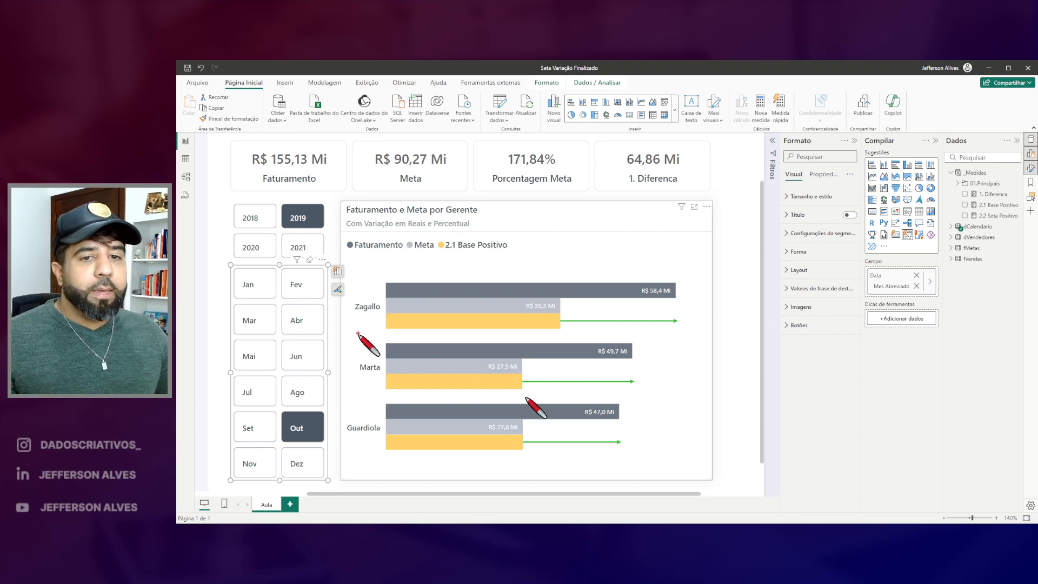
drag(386, 312, 567, 336)
drag(963, 196, 1026, 216)
key(Escape)
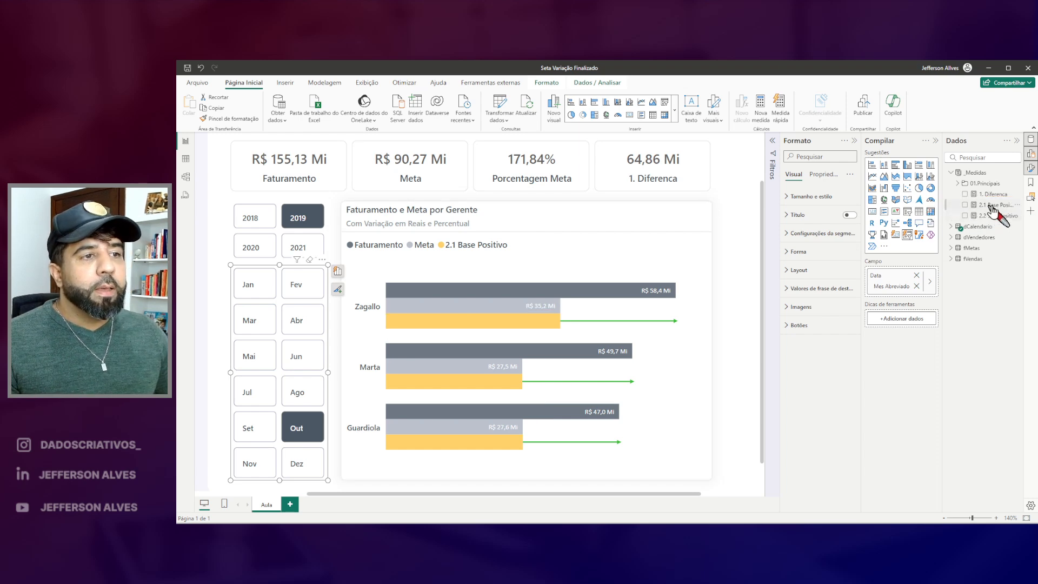
Show data labels for the chart's 2.1 Base Positivo series and set their position to Extremidade interna
click(605, 238)
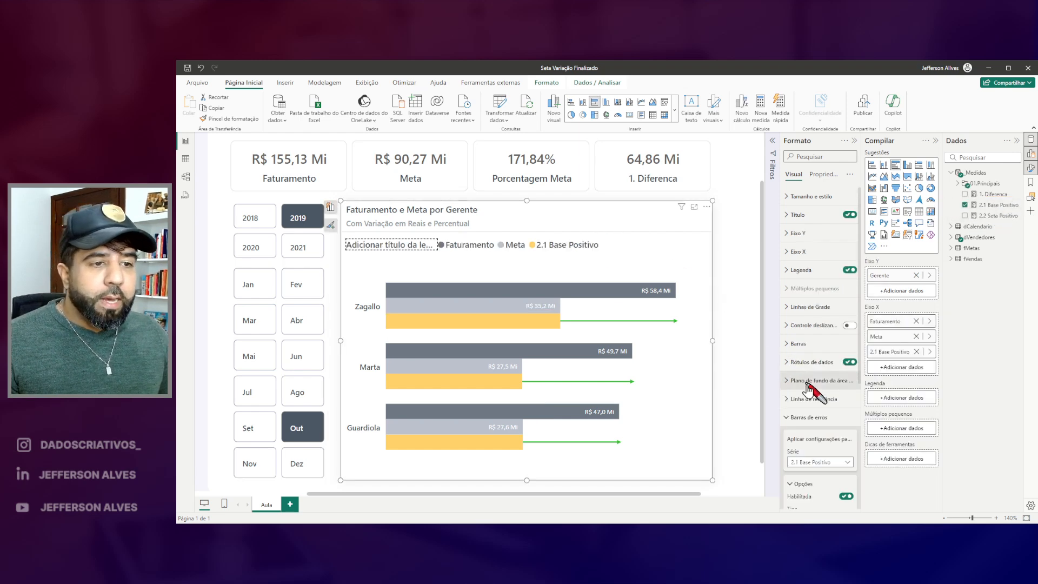
click(803, 327)
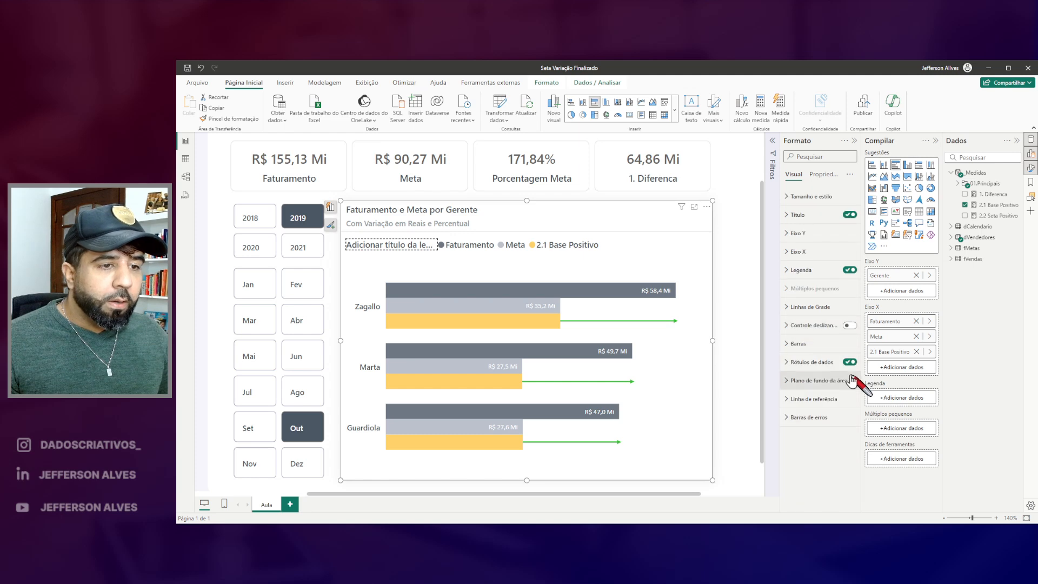
click(809, 362)
scroll(813, 373, down, 3)
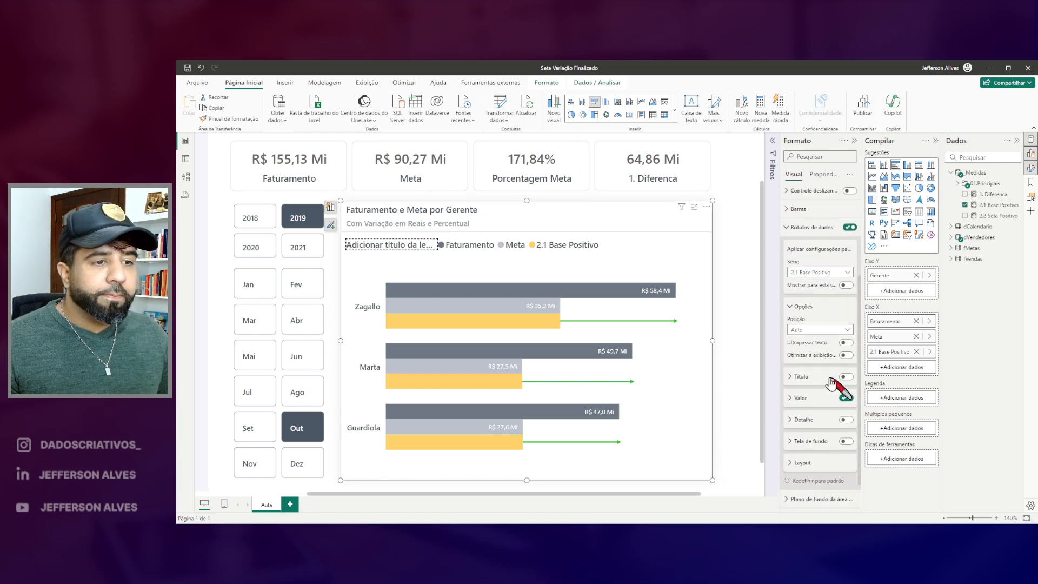
click(847, 285)
drag(560, 310, 586, 333)
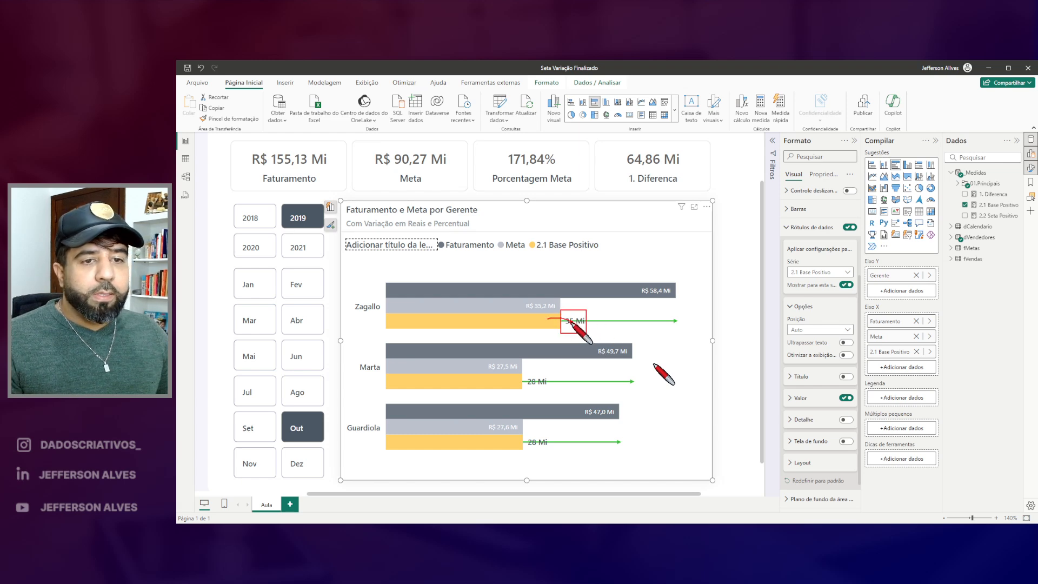
key(Escape)
click(836, 331)
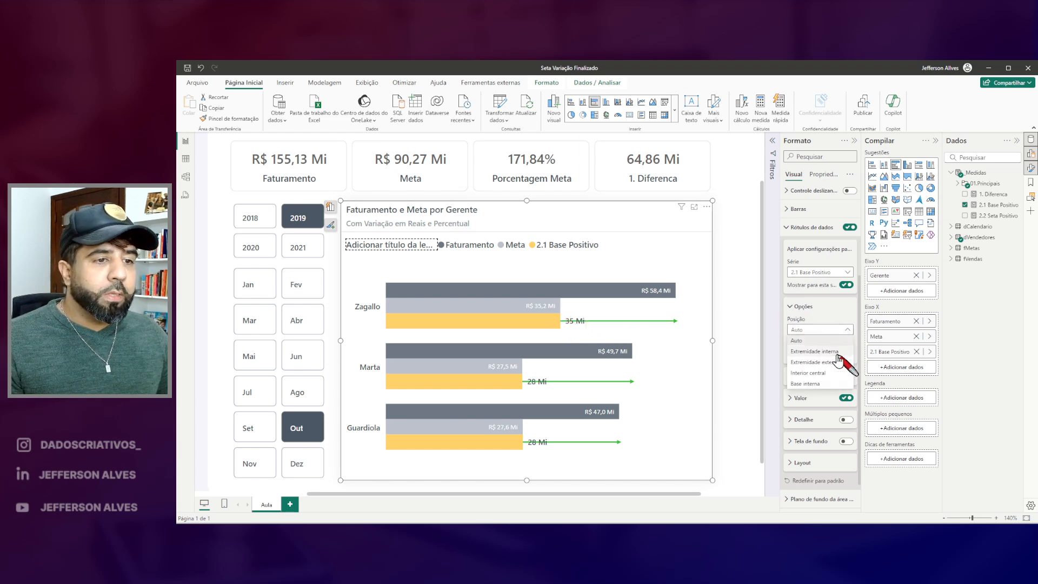
click(815, 348)
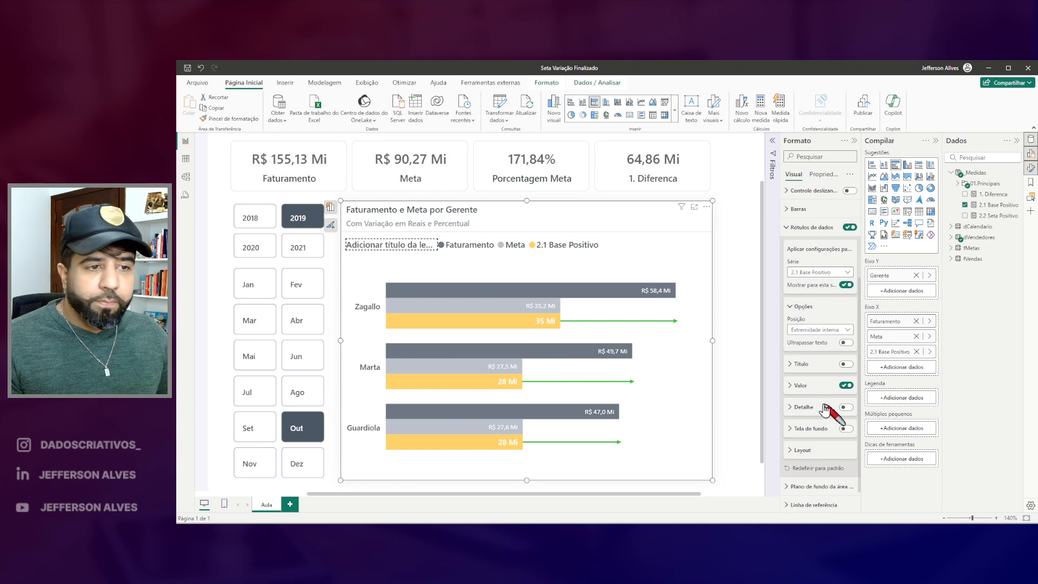
Format the 2.1 Base Positivo label values in Calibri with the green theme colour of the arrows
click(808, 385)
scroll(832, 400, down, 1)
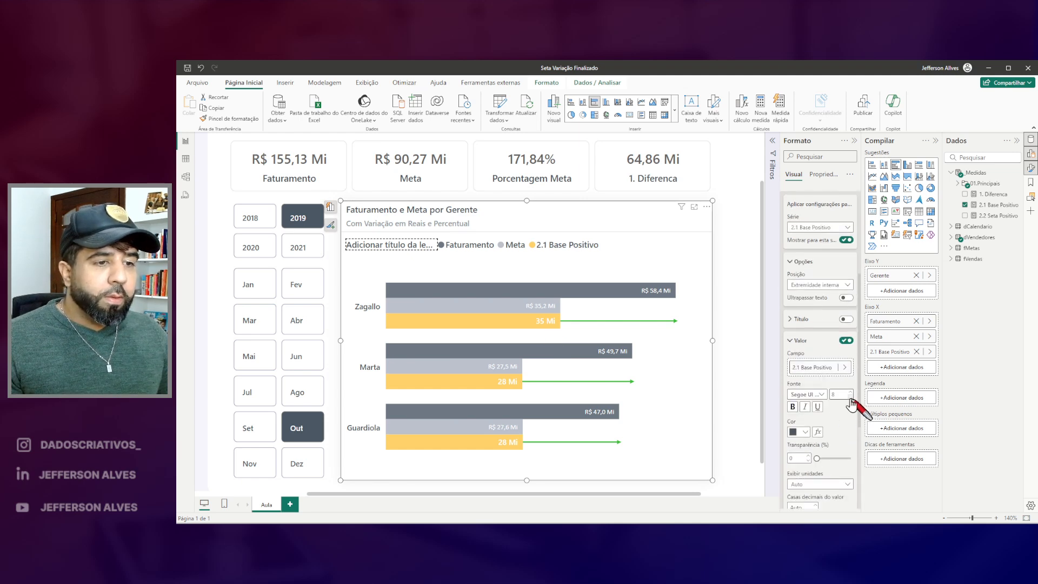
click(814, 395)
scroll(815, 324, up, 3)
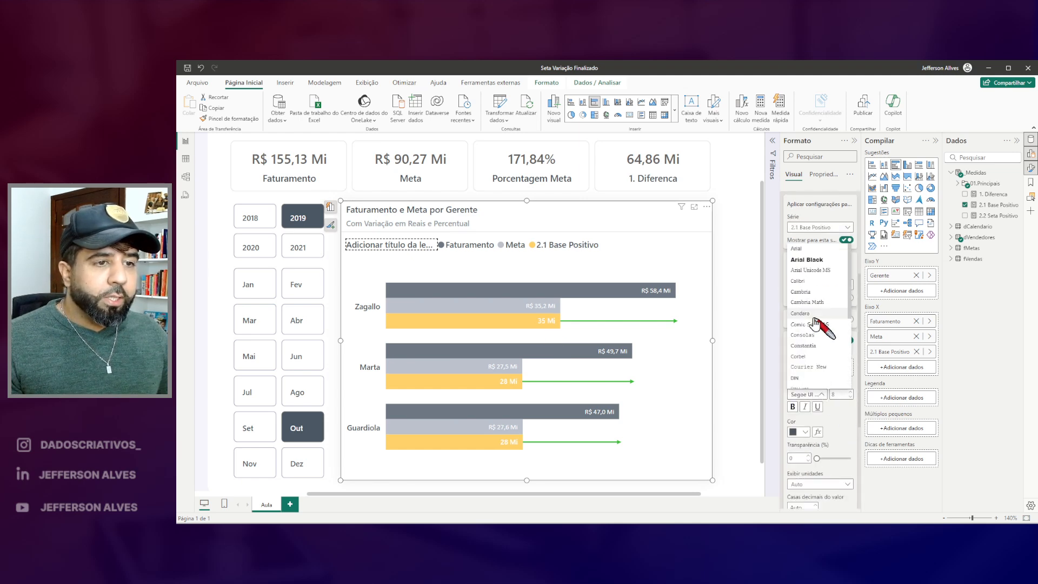
click(800, 281)
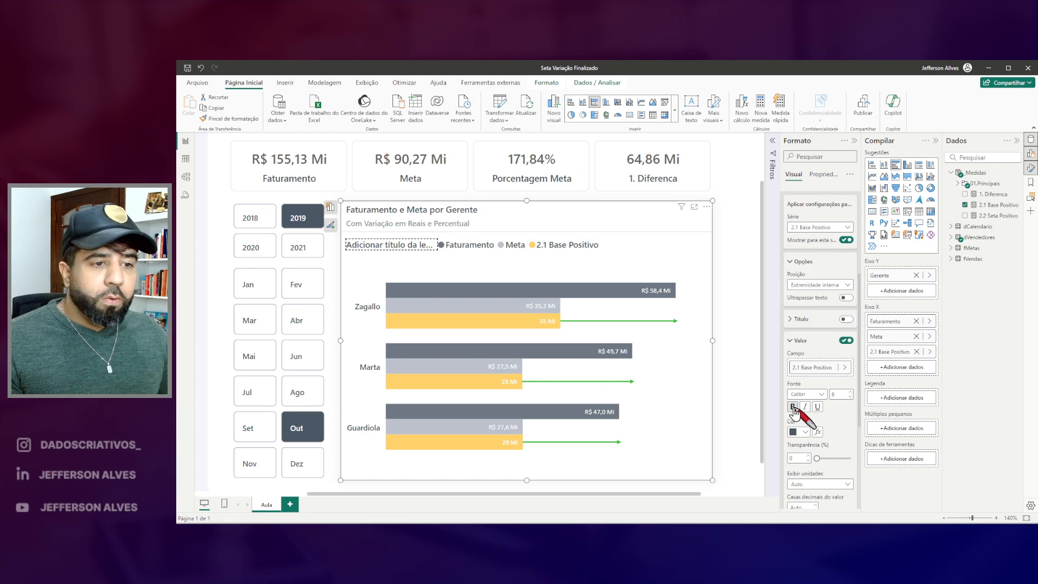
click(805, 431)
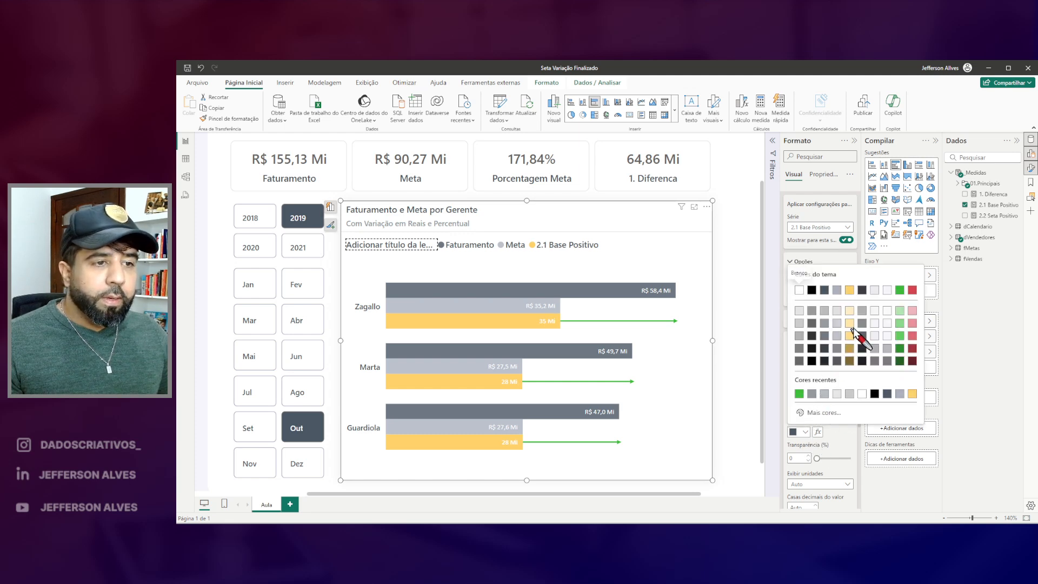
click(898, 293)
mouse_move(563, 310)
mouse_down()
mouse_move(656, 340)
mouse_move(686, 333)
mouse_up()
key(e)
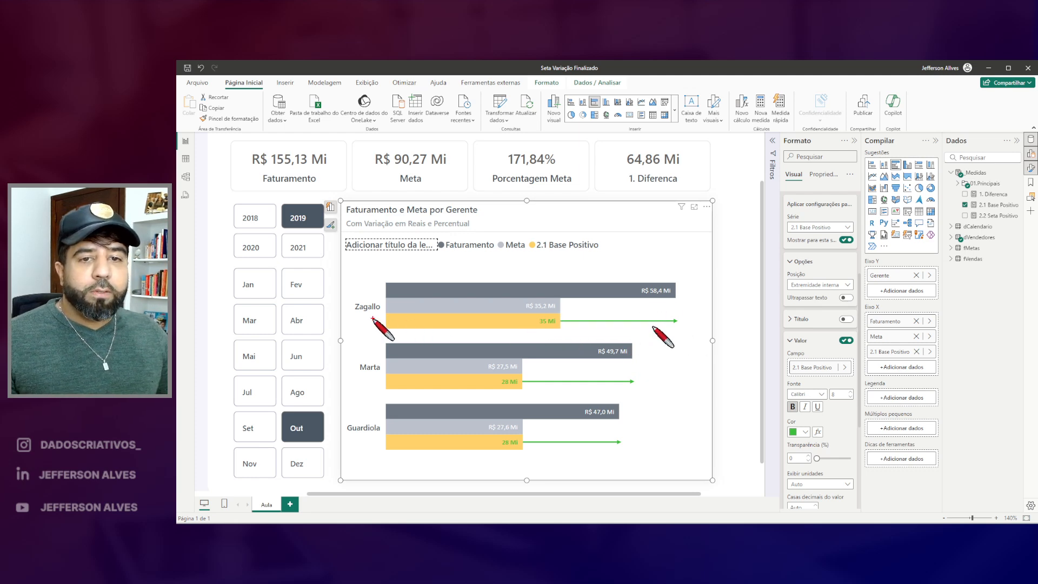
drag(383, 314, 576, 335)
key(Escape)
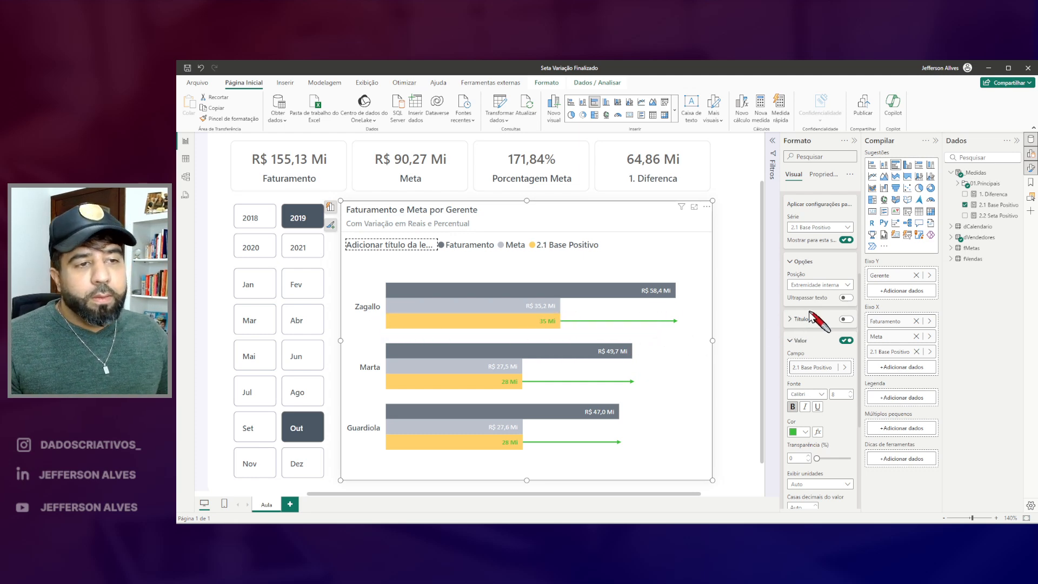
Set the transparency of the 2.1 Base Positivo bars to about 53%
scroll(810, 312, up, 4)
click(799, 344)
scroll(806, 368, down, 1)
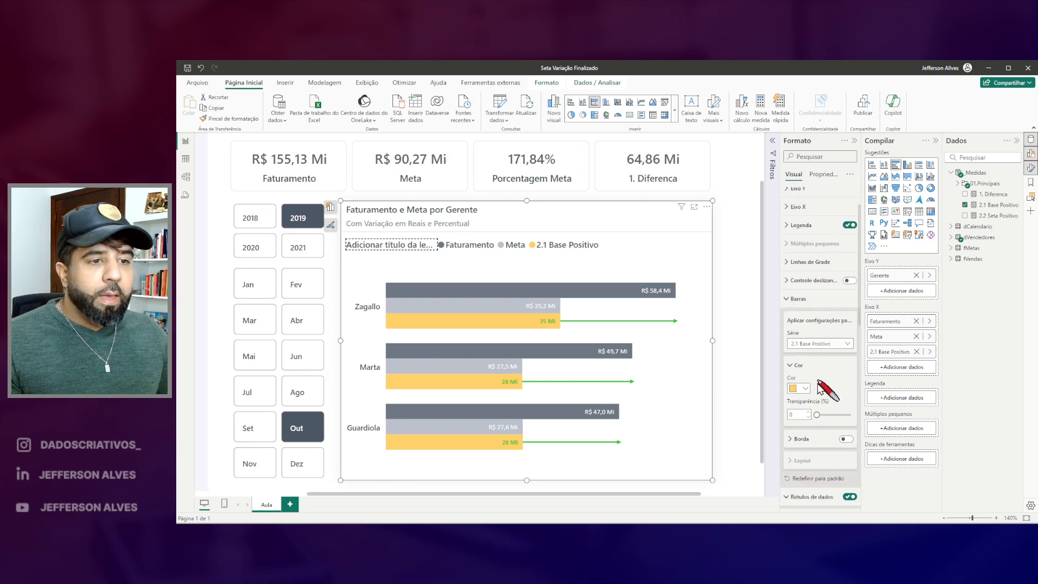
drag(817, 414, 844, 414)
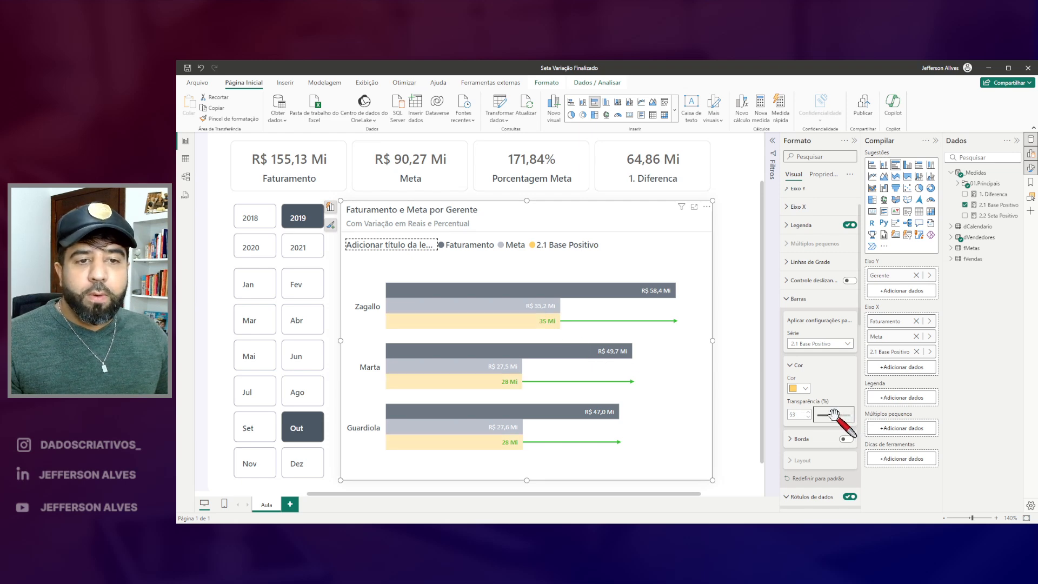
Review the formulas of 2.2 Seta Positivo and 2.1 Base Positivo and compare the base bars and labels with the Meta bars
click(992, 215)
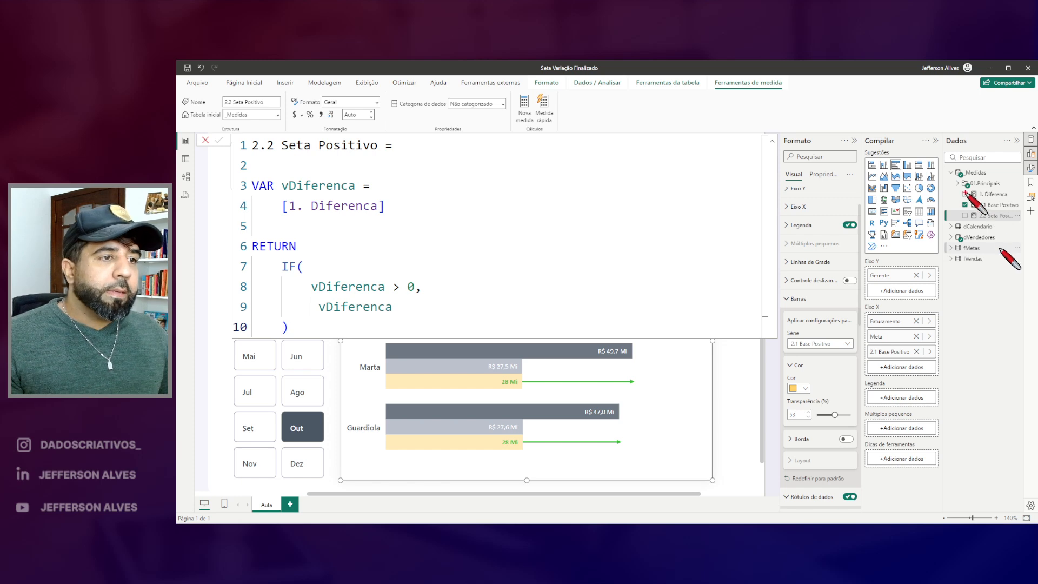
click(998, 205)
drag(236, 172, 292, 204)
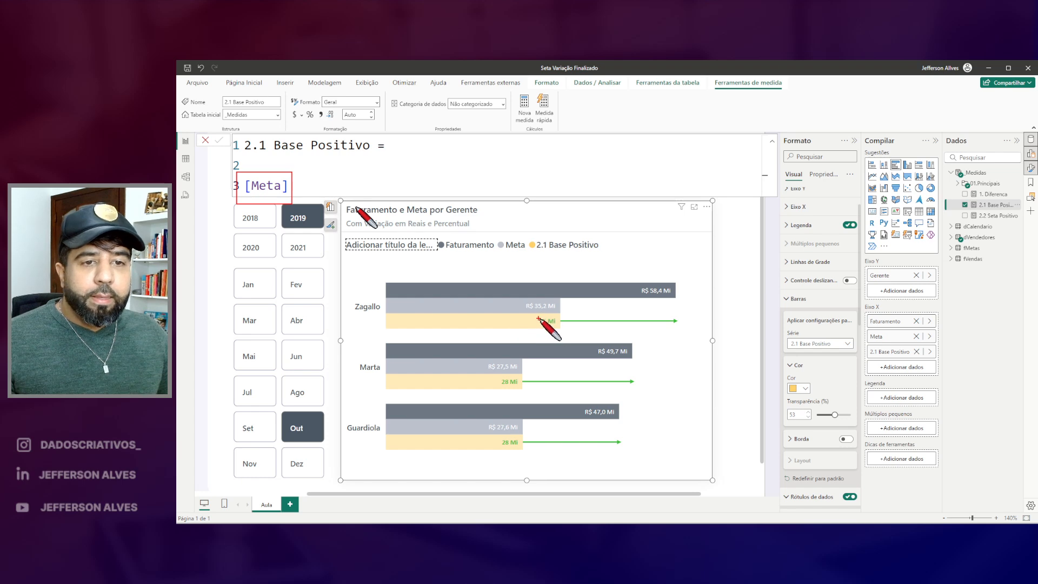
drag(538, 319, 563, 333)
mouse_move(385, 297)
mouse_down()
mouse_move(484, 318)
mouse_move(560, 315)
mouse_up()
mouse_move(387, 358)
mouse_down()
mouse_move(523, 394)
mouse_move(523, 377)
mouse_up()
key(Escape)
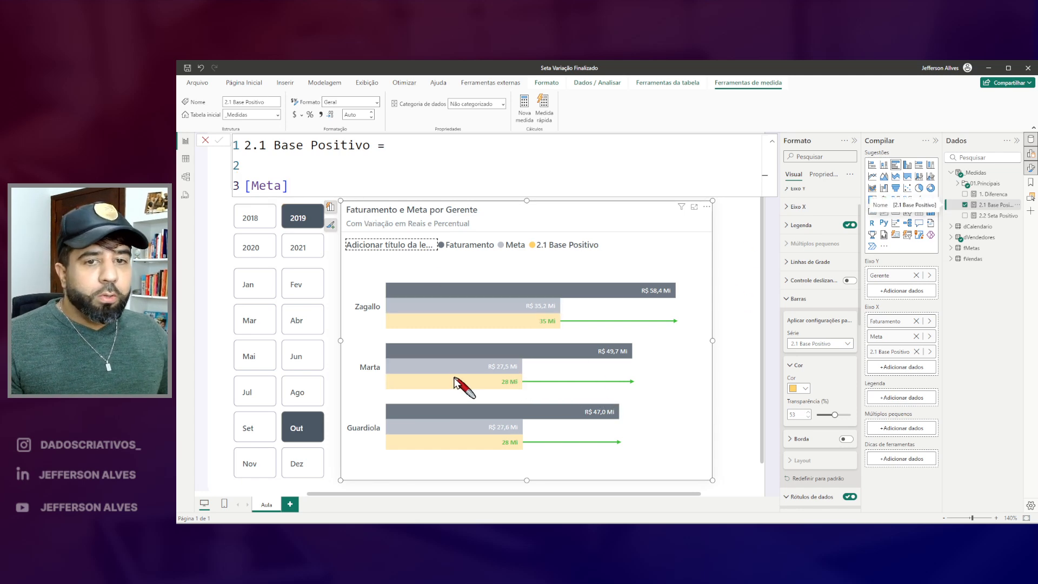
key(Escape)
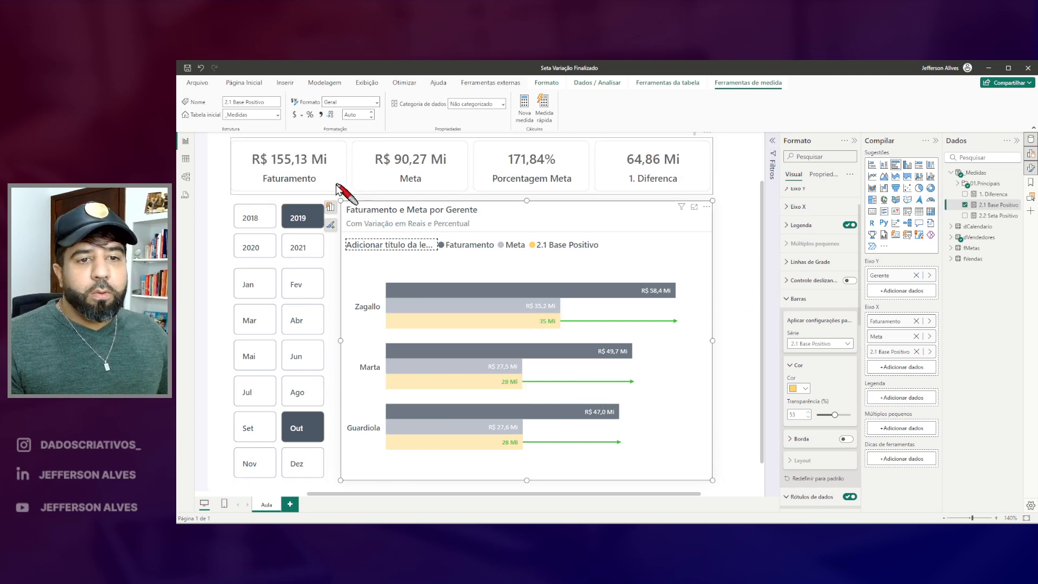
Compare the green base bar labels with the 1. Diferenca card and the gap between the Faturamento and Meta bars
drag(512, 387, 517, 389)
drag(509, 451, 511, 451)
key(Escape)
key(ctrl+2)
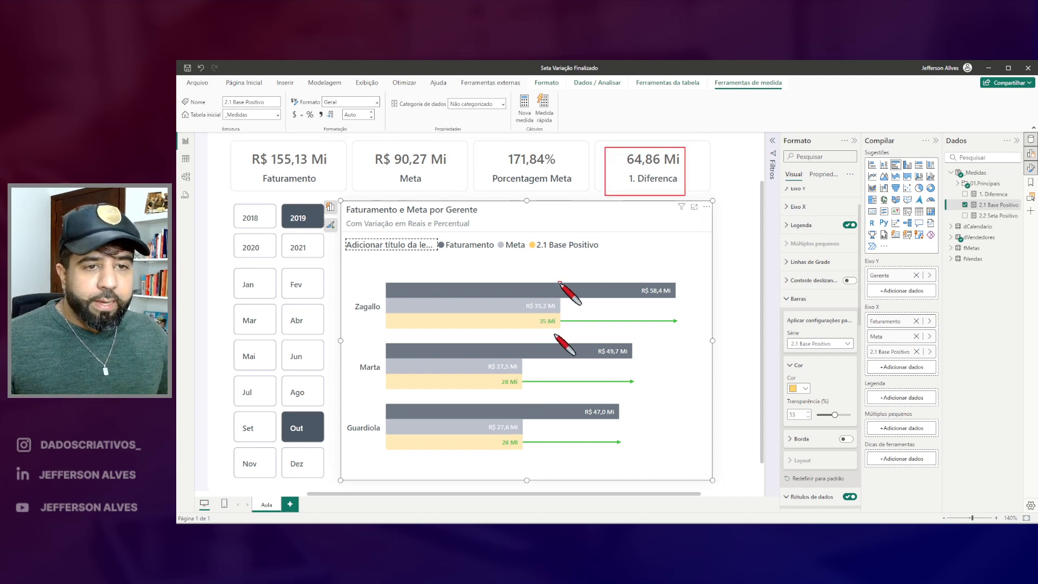
drag(560, 282, 676, 315)
drag(563, 141, 492, 154)
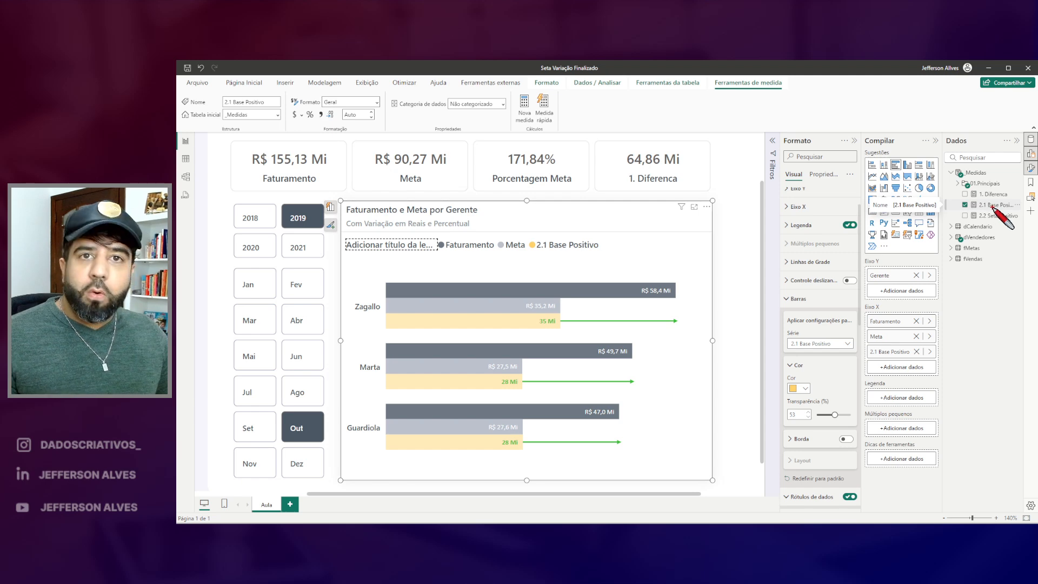
drag(972, 199, 993, 212)
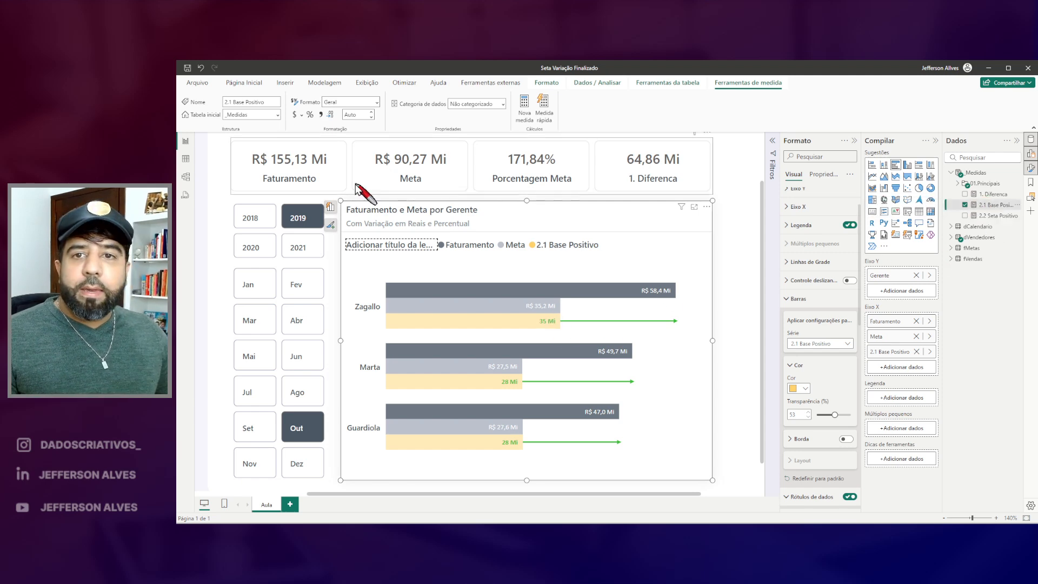
Set the format of the 2.1 Base Positivo measure to Dinâmico with a fixed placeholder text as its format expression
click(993, 194)
click(992, 205)
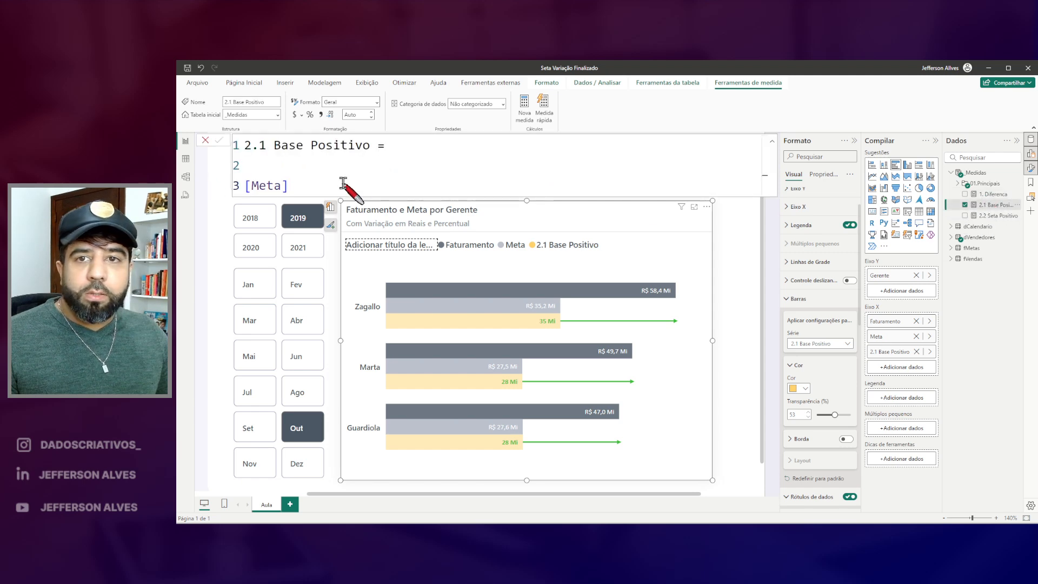
drag(289, 90, 386, 113)
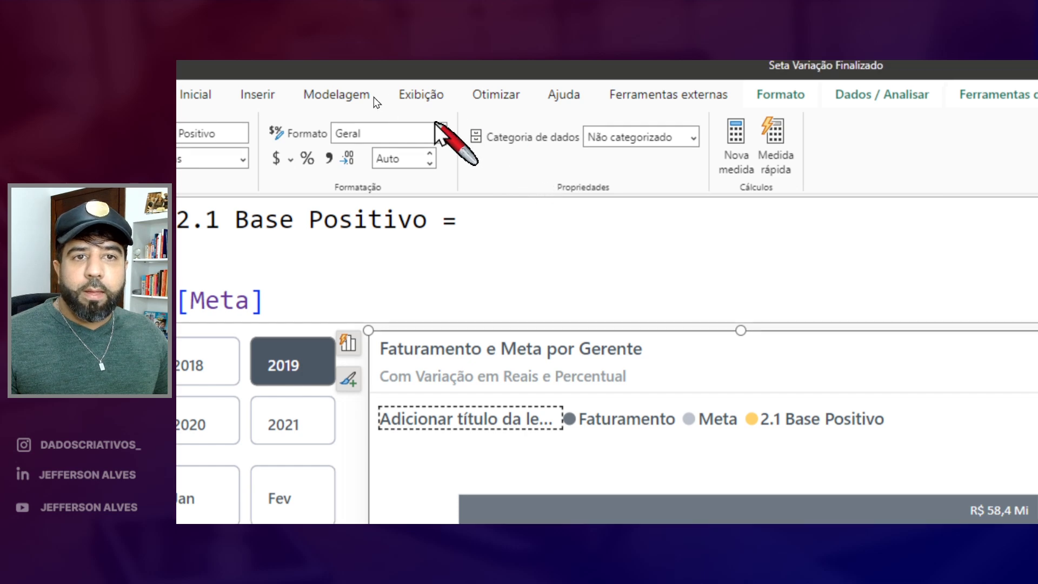
click(442, 133)
click(389, 306)
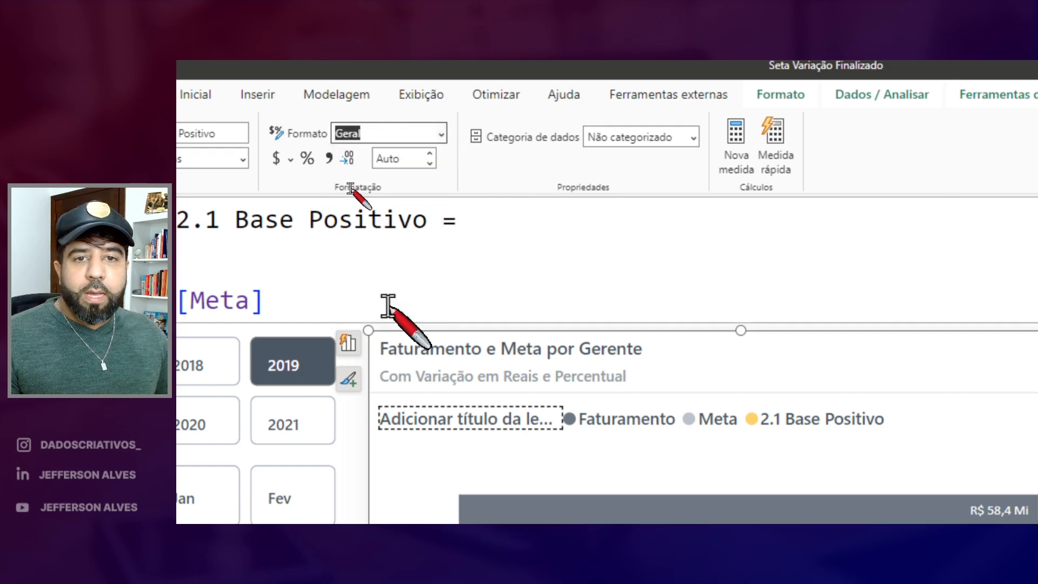
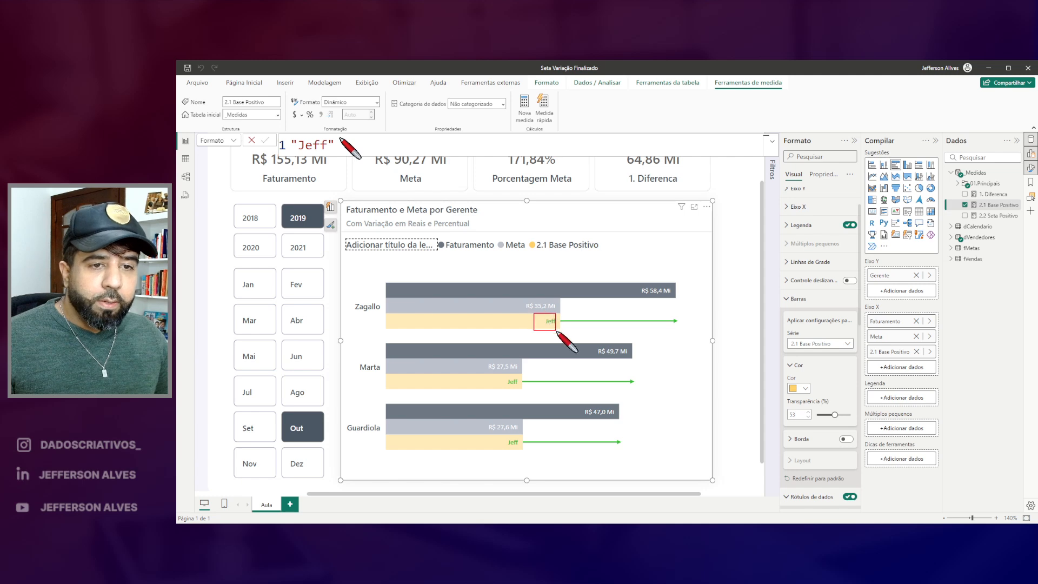
Switch 2.1 Base Positivo from its Formato expression to the Medida formula for review and back to Formato
mouse_move(247, 132)
mouse_down()
mouse_move(195, 157)
mouse_move(241, 128)
mouse_up()
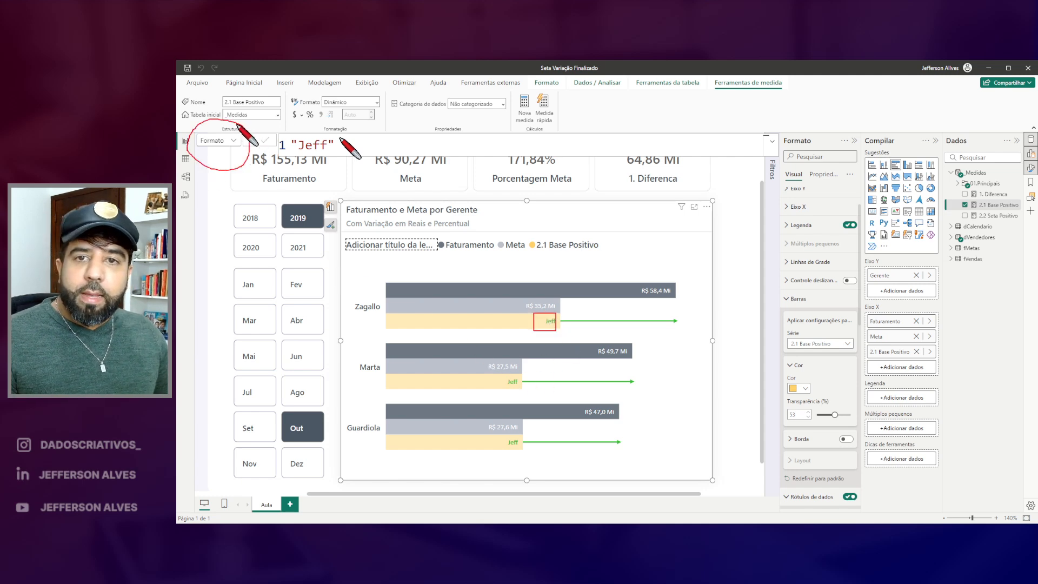
click(233, 141)
click(214, 162)
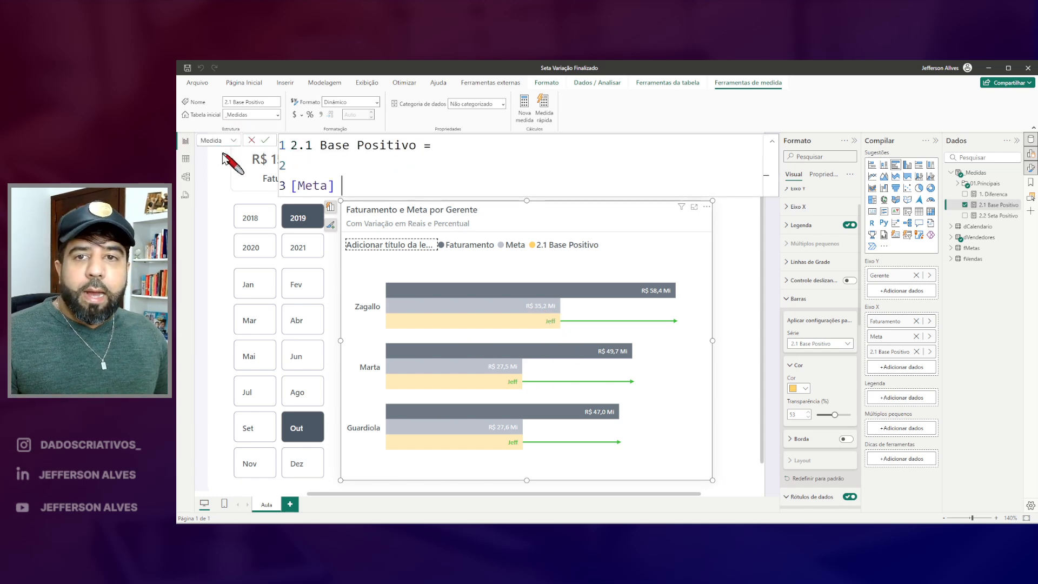
drag(282, 135, 441, 199)
mouse_move(342, 174)
mouse_down()
mouse_move(273, 177)
mouse_move(324, 168)
mouse_up()
click(233, 141)
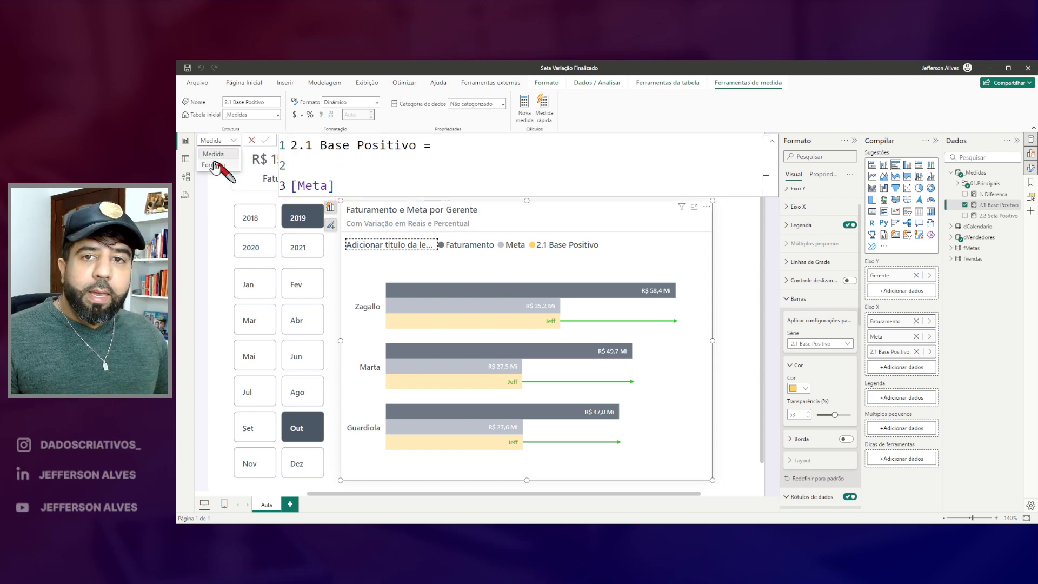
click(217, 173)
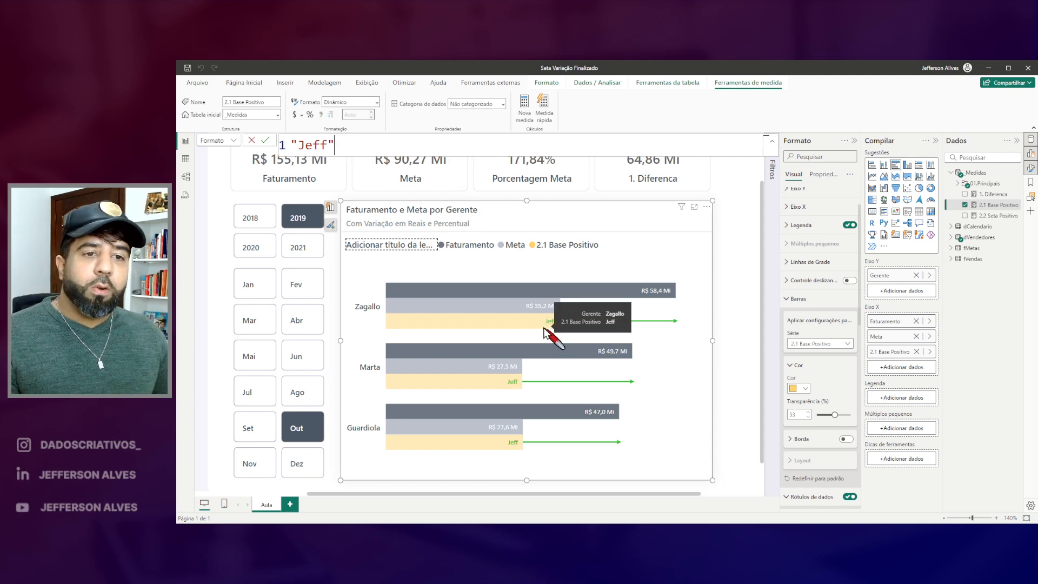
Check the placeholder text in the format expression against the label on each manager's base bar
drag(534, 312, 557, 329)
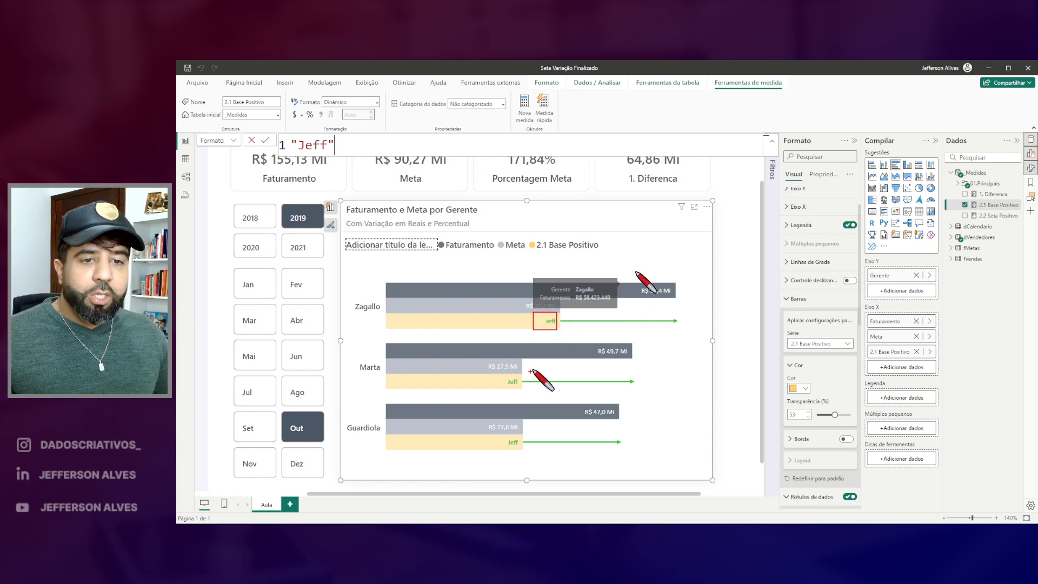
drag(506, 374, 519, 393)
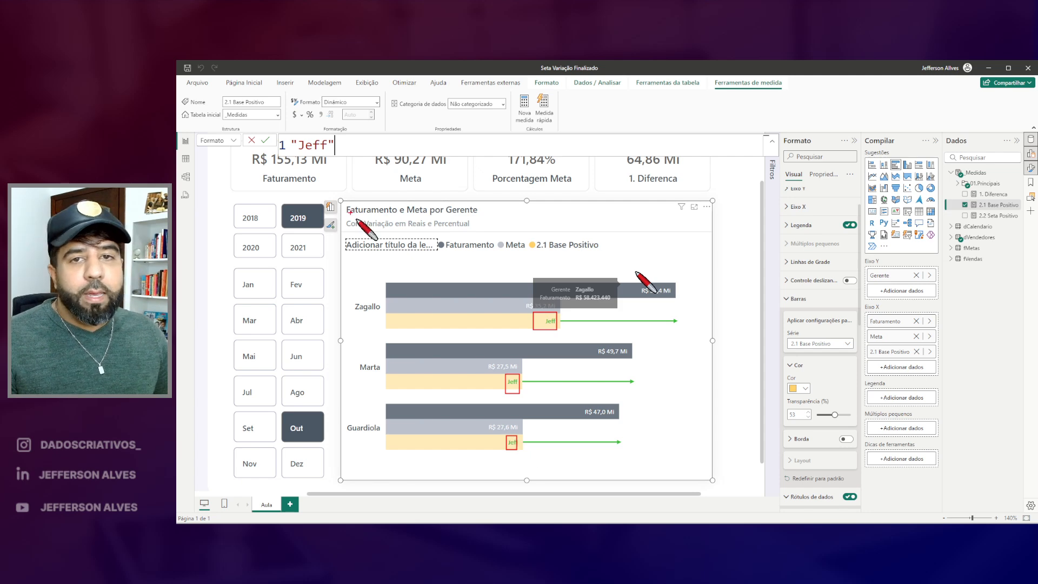
key(Escape)
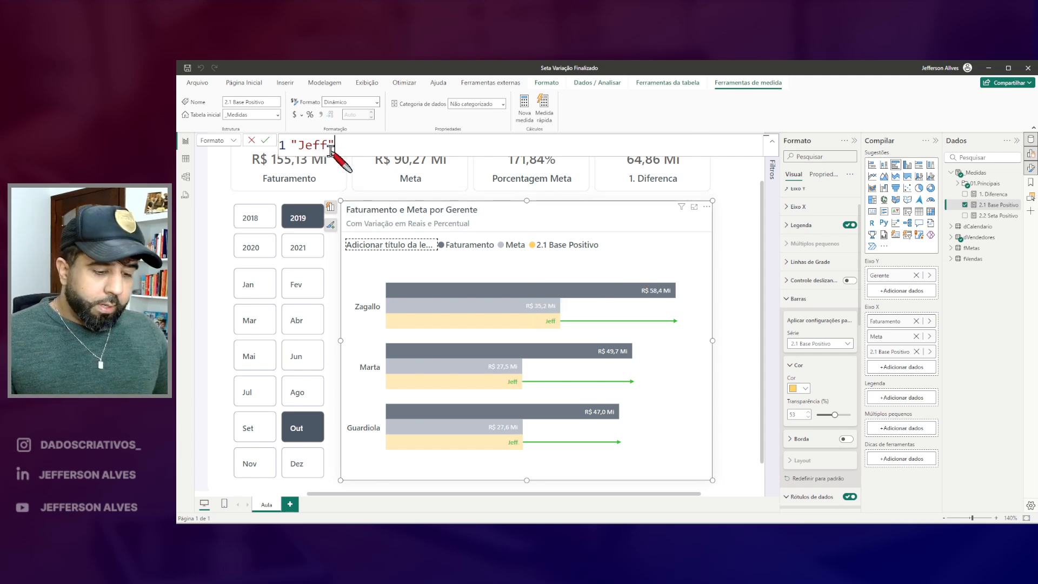
drag(298, 140, 331, 155)
drag(557, 327, 562, 325)
key(Escape)
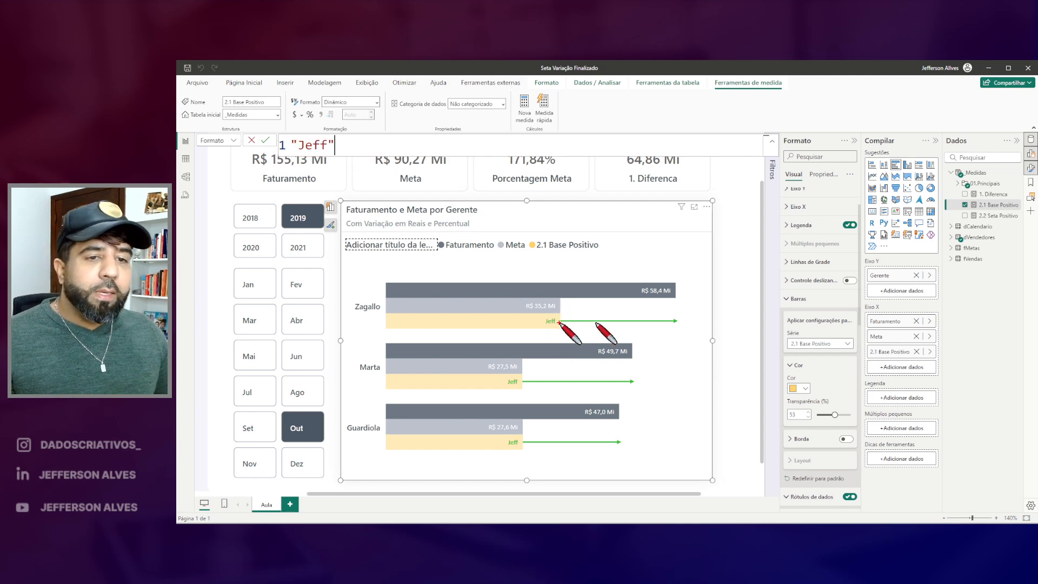
drag(552, 328, 558, 330)
drag(503, 371, 518, 396)
drag(506, 434, 523, 458)
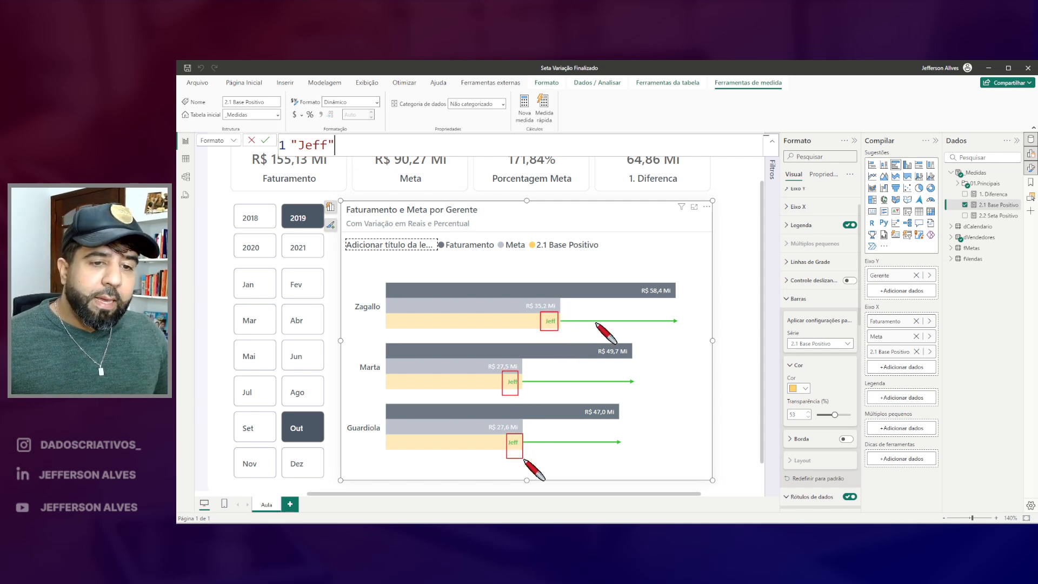
key(Escape)
Try the number 10 and then the text "10" as the format expression, checking each manager's base bar label
drag(335, 145, 290, 146)
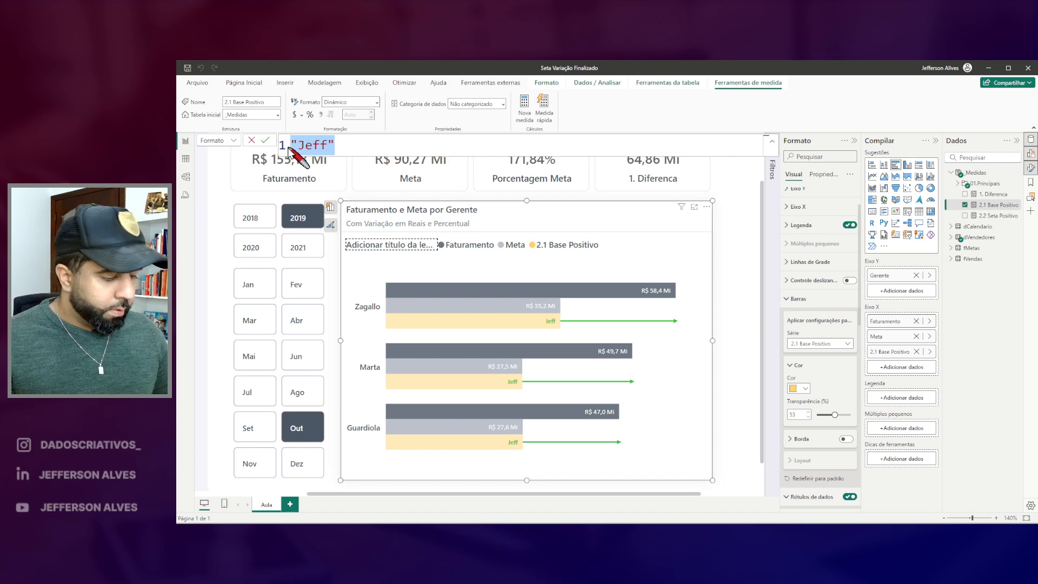
text(10)
key(Return)
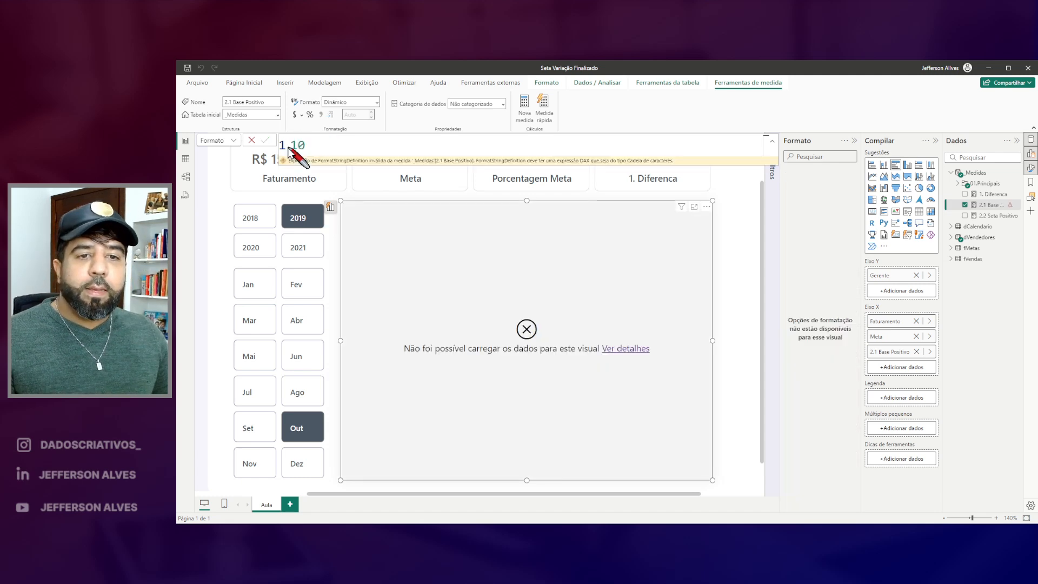
click(338, 151)
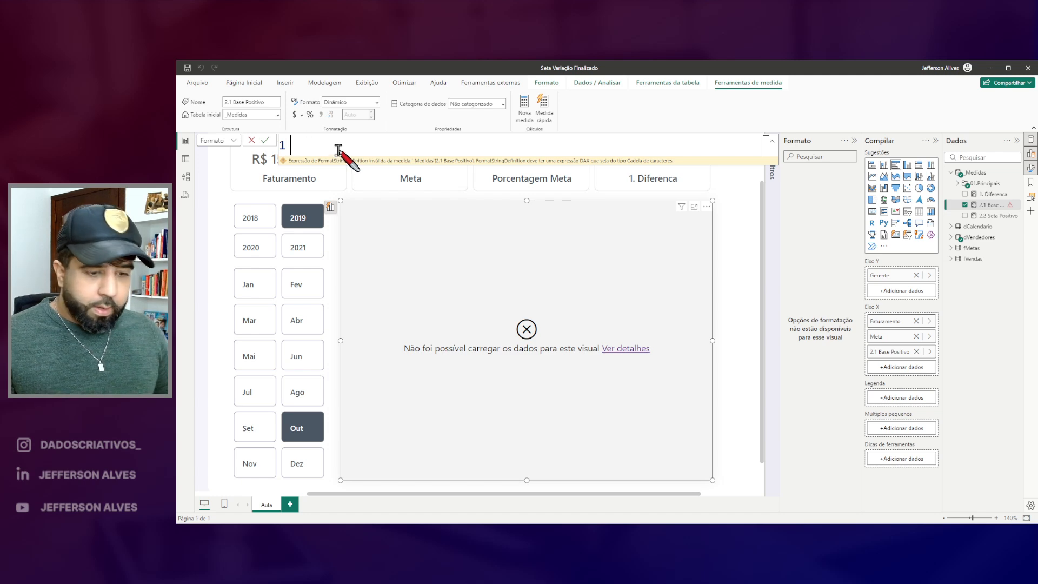
key(Return)
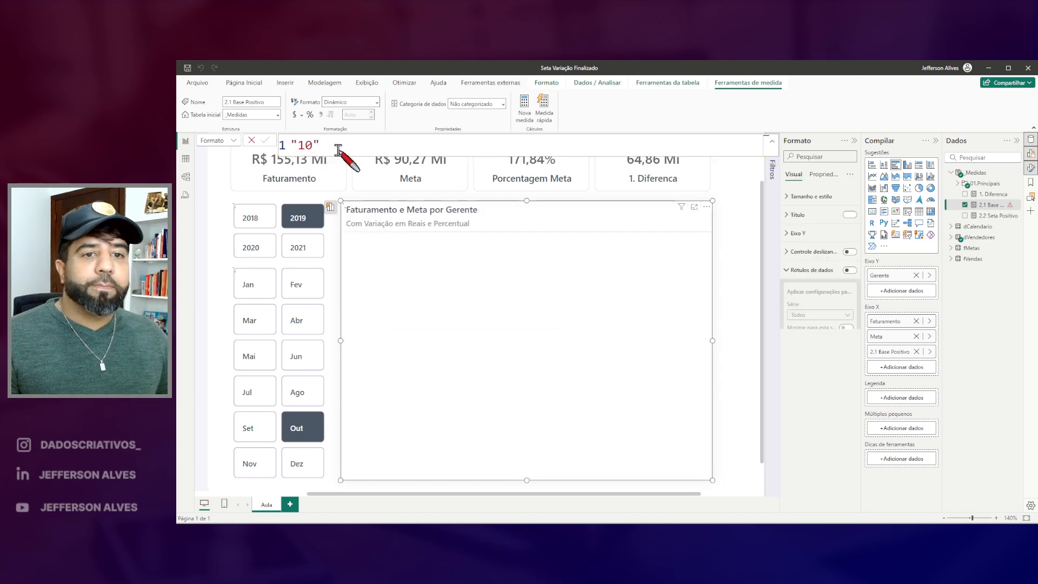
drag(529, 313, 562, 329)
drag(498, 374, 518, 393)
drag(495, 435, 516, 454)
key(Escape)
Rewrite the format expression as """" & 10 & """" so the value is wrapped in literal quotation marks, and check the bar labels
click(298, 146)
drag(298, 145, 312, 143)
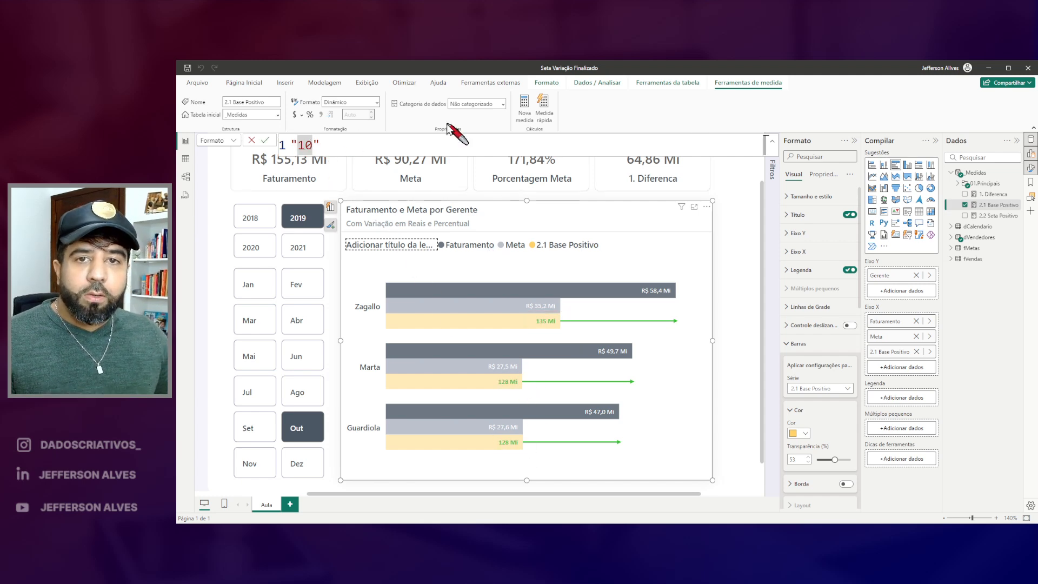
key(Left)
key(BackSpace)
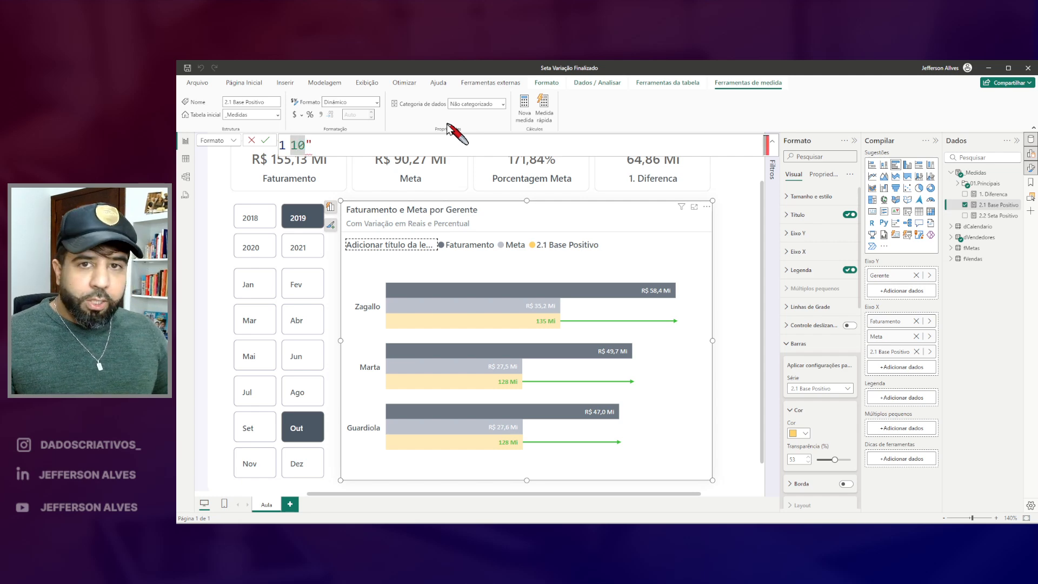
key(Delete)
key(Delete)
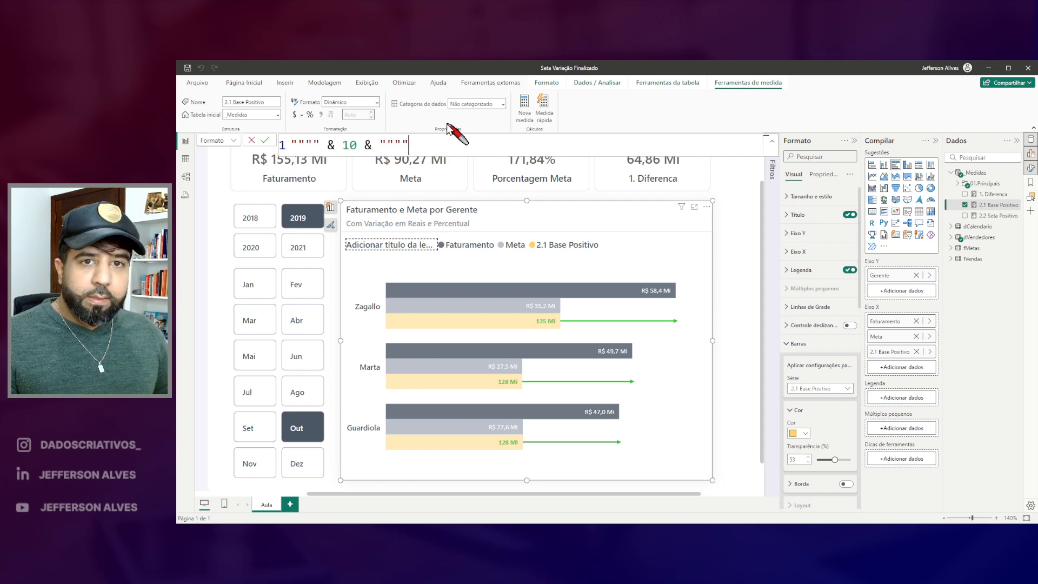
drag(339, 138, 358, 158)
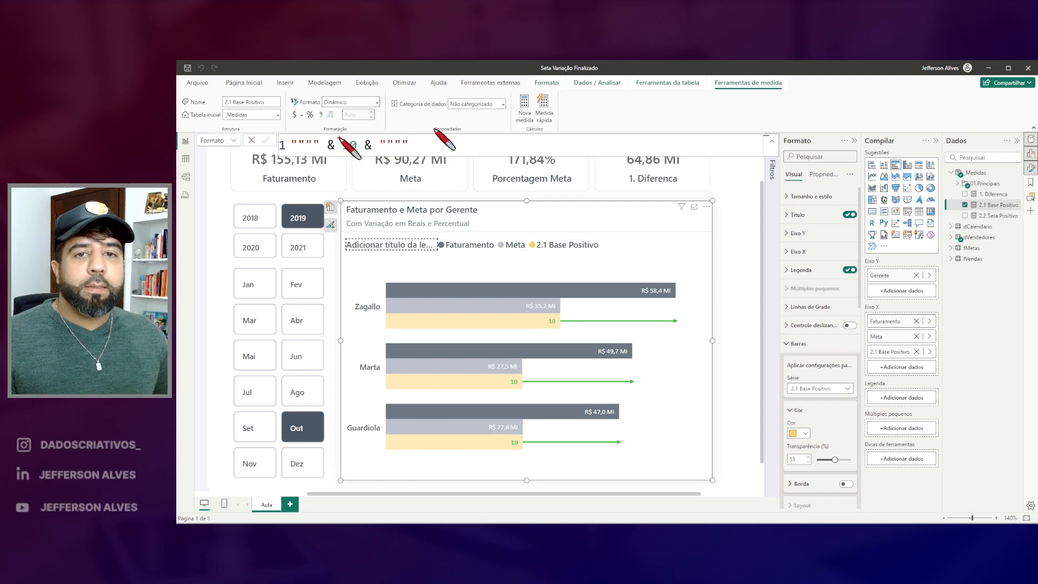
drag(551, 313, 543, 331)
drag(515, 378, 506, 416)
key(Escape)
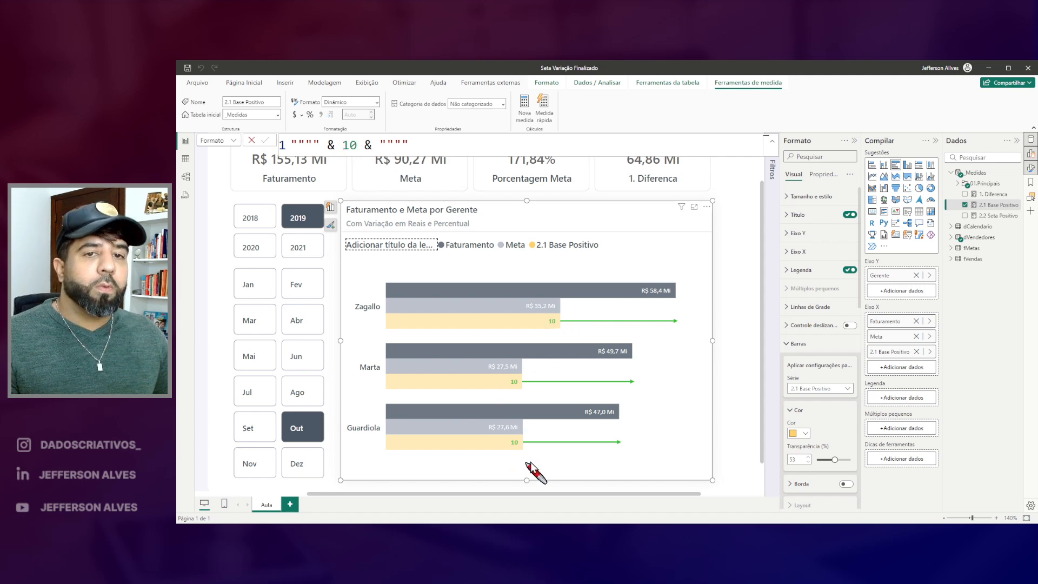
mouse_move(453, 326)
scroll(378, 184, up, 2)
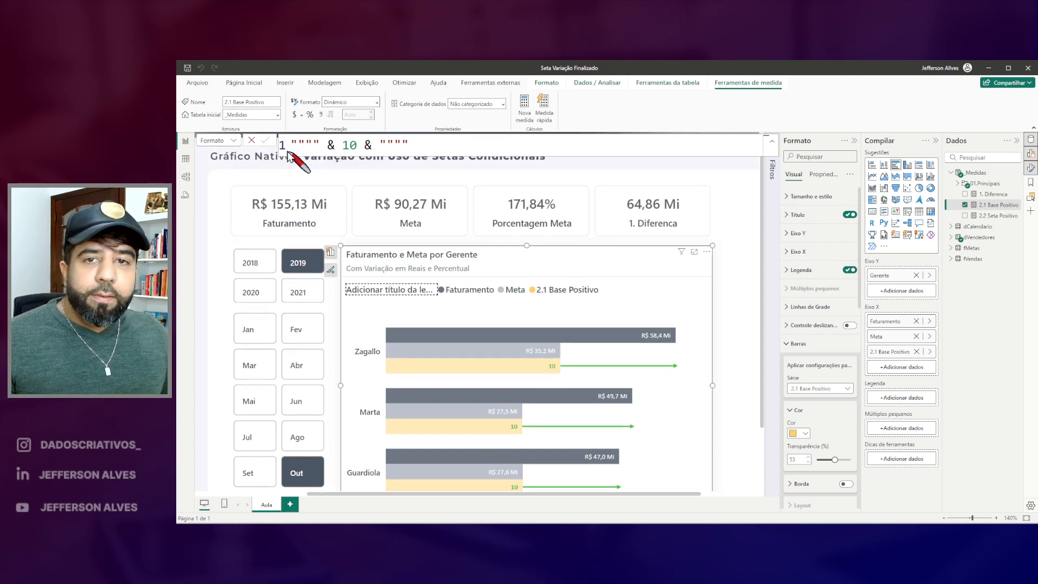
Declare a vValor variable equal to [1. Diferenca] above the quoted expression, hiding the Compilar pane for more room
key(shift+Return)
key(shift+Return)
key(shift+Return)
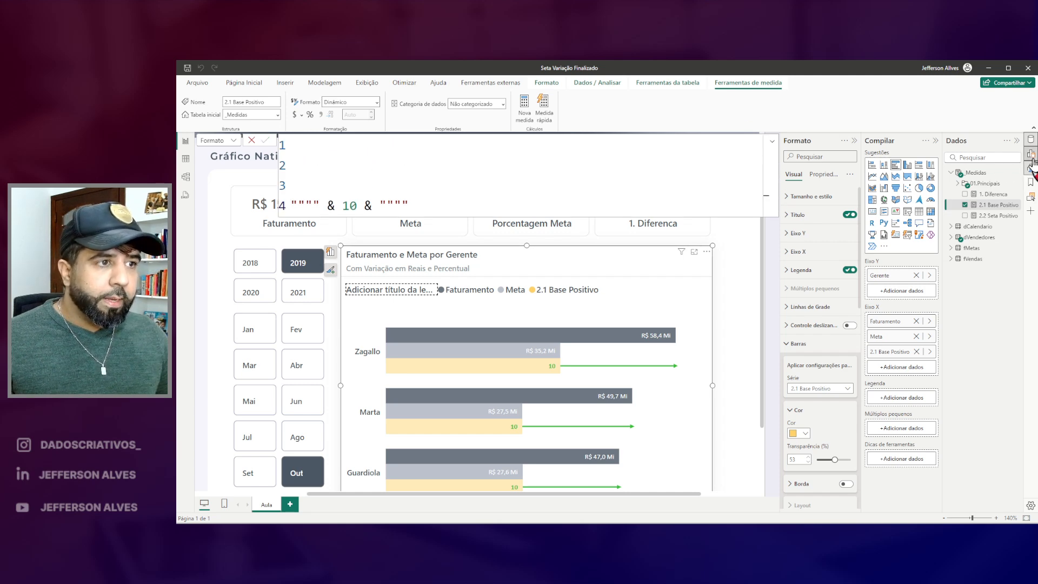
click(1031, 157)
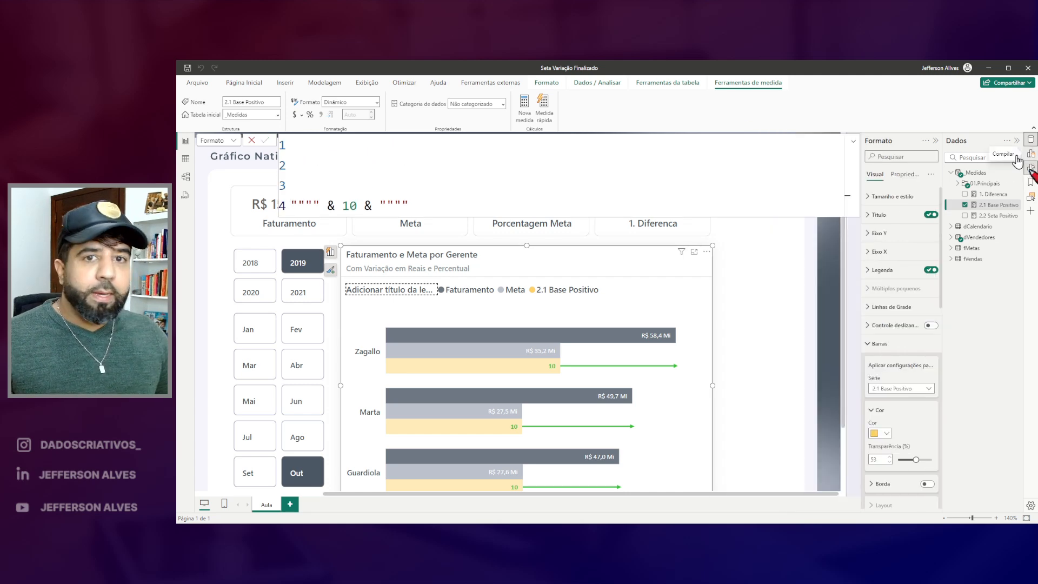
click(358, 160)
text(VAR vV)
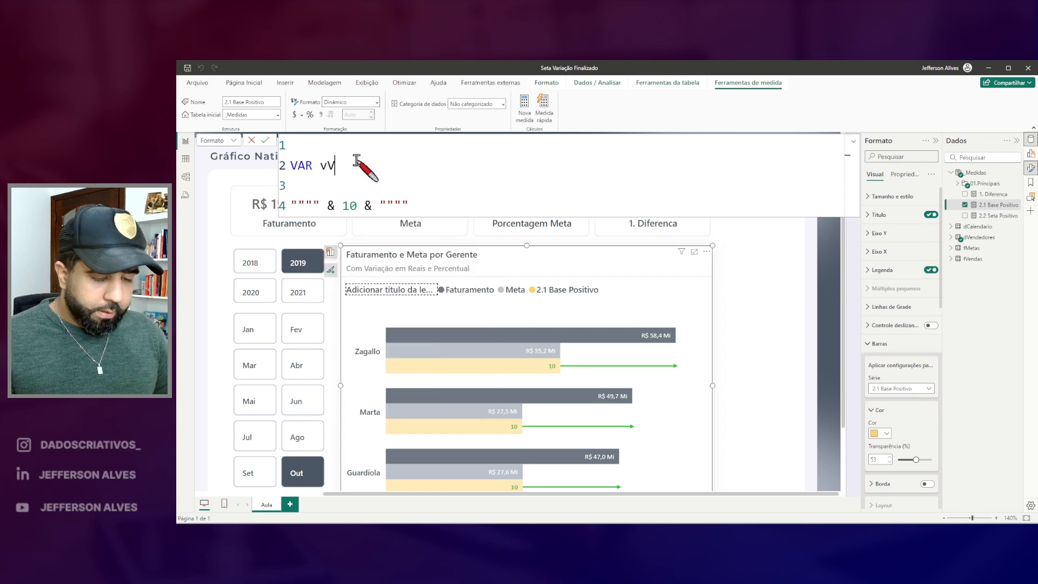
text(alor =)
key(Return)
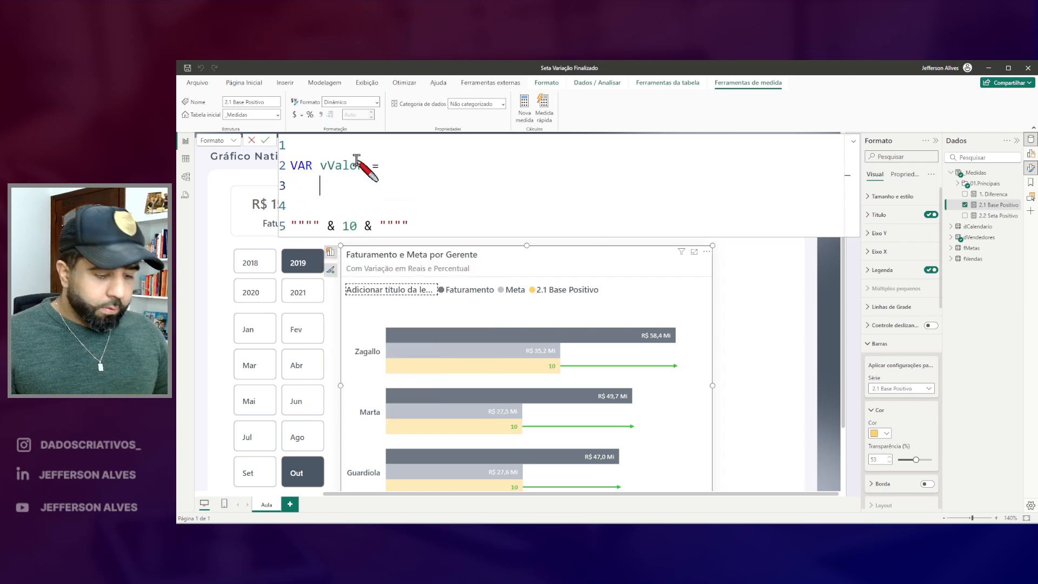
text(dife)
key(Tab)
key(Return)
key(Return)
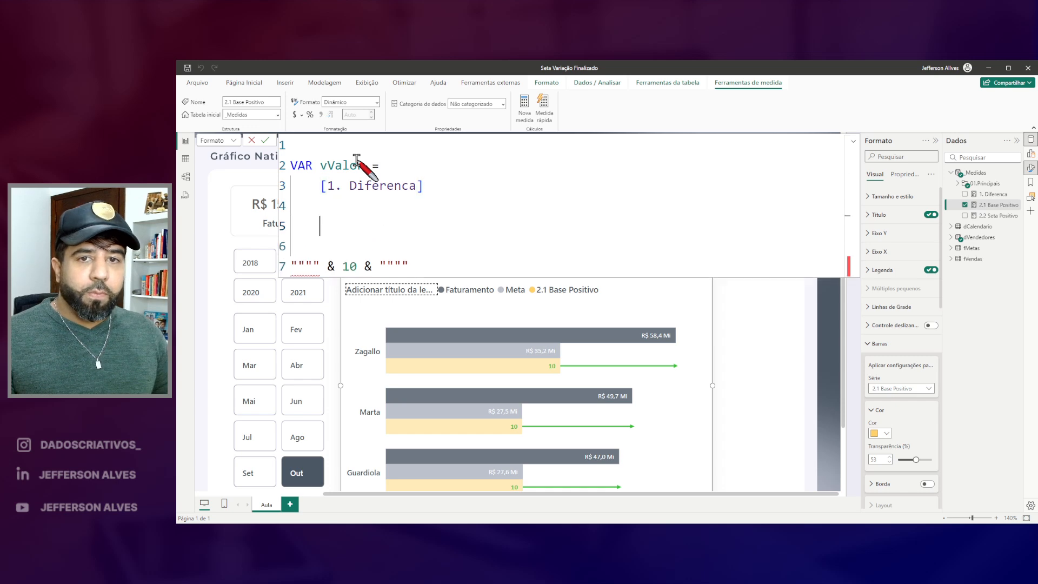
Add RETURN before the quoted expression and put the 10 on its own indented line between the quotation parts
text(RETU)
key(Tab)
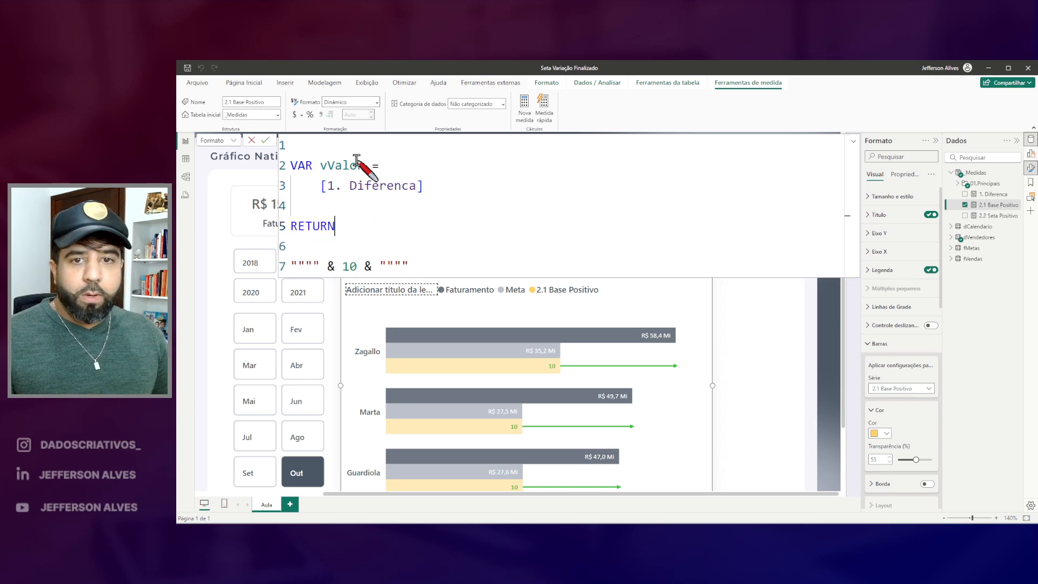
double_click(349, 264)
key(shift+Return)
key(Tab)
click(344, 288)
key(shift+Return)
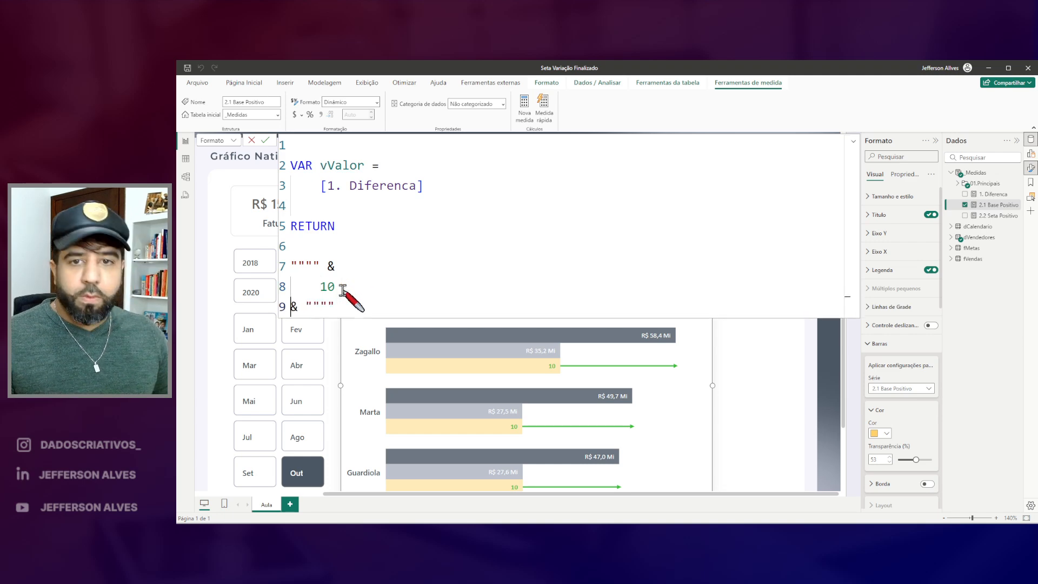
Replace the 10 in the returned expression with vValor and apply the format expression
double_click(337, 166)
key(ctrl+c)
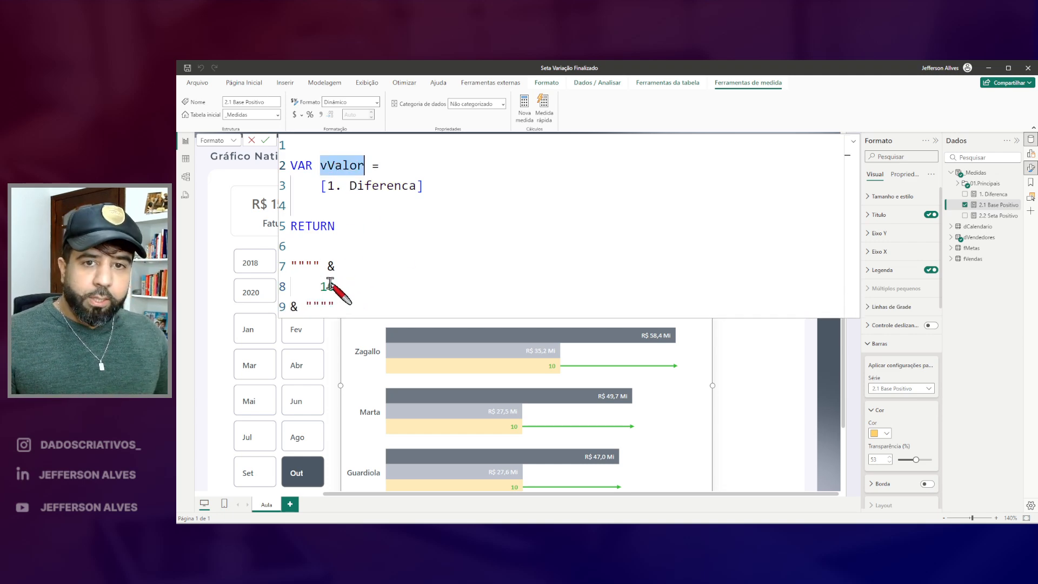
double_click(331, 286)
key(ctrl+v)
key(Return)
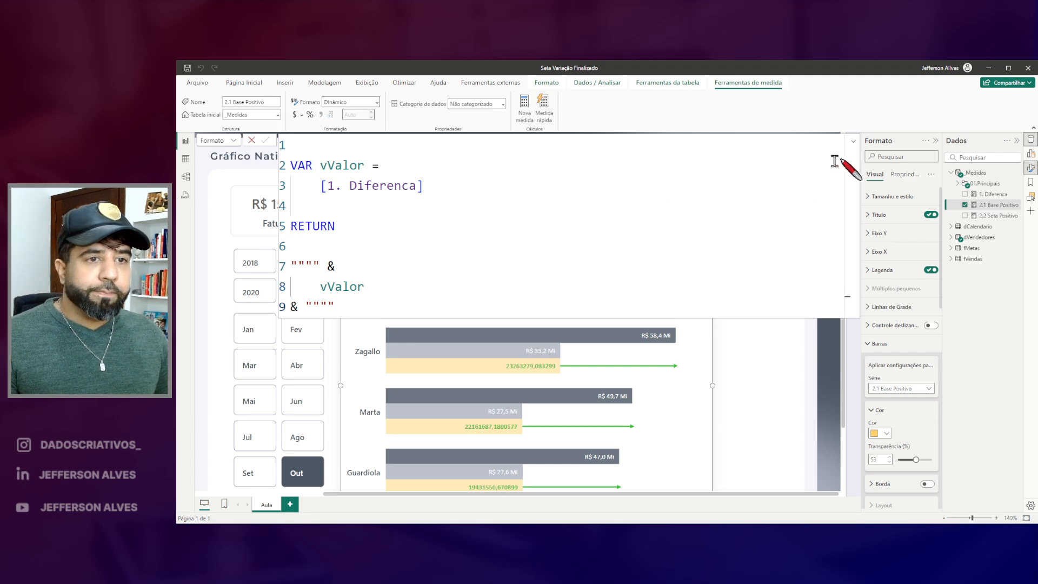
Compare the base bar labels of the three managers with the vValor variable in the format expression
key(ctrl+2)
drag(502, 359, 574, 385)
drag(463, 421, 536, 450)
drag(486, 485, 517, 495)
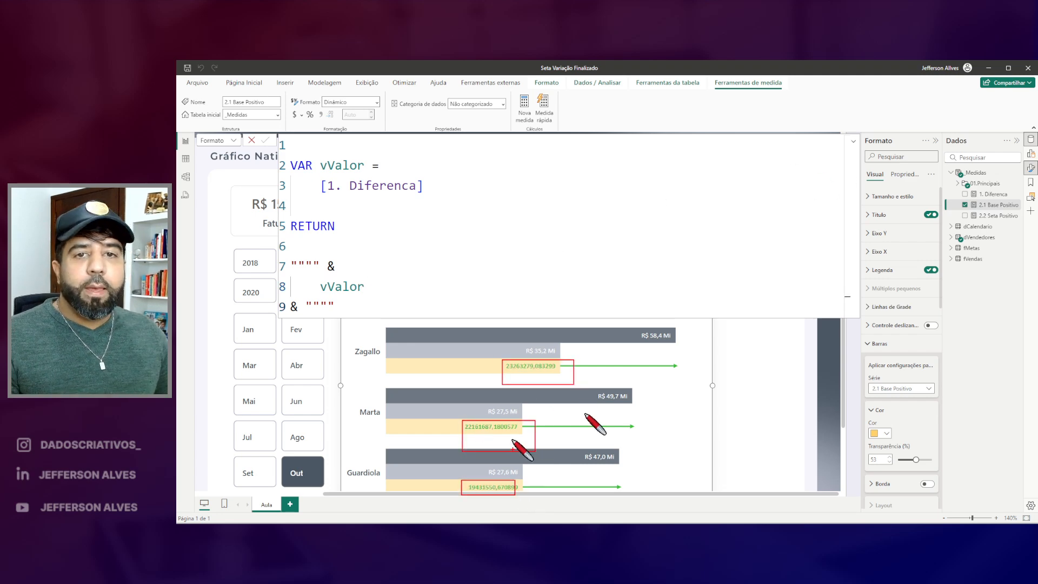
key(e)
drag(313, 159, 438, 202)
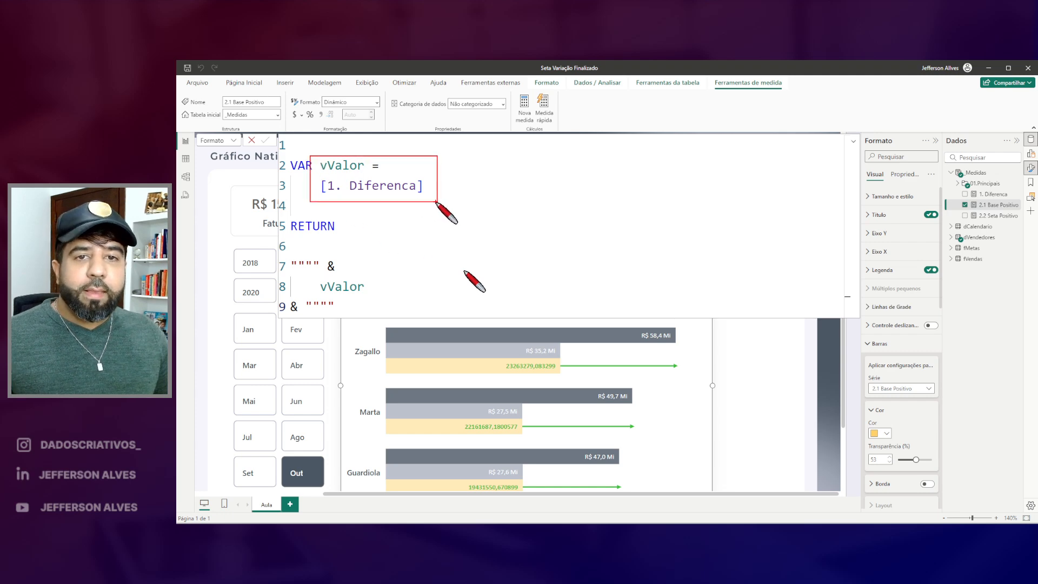
key(Escape)
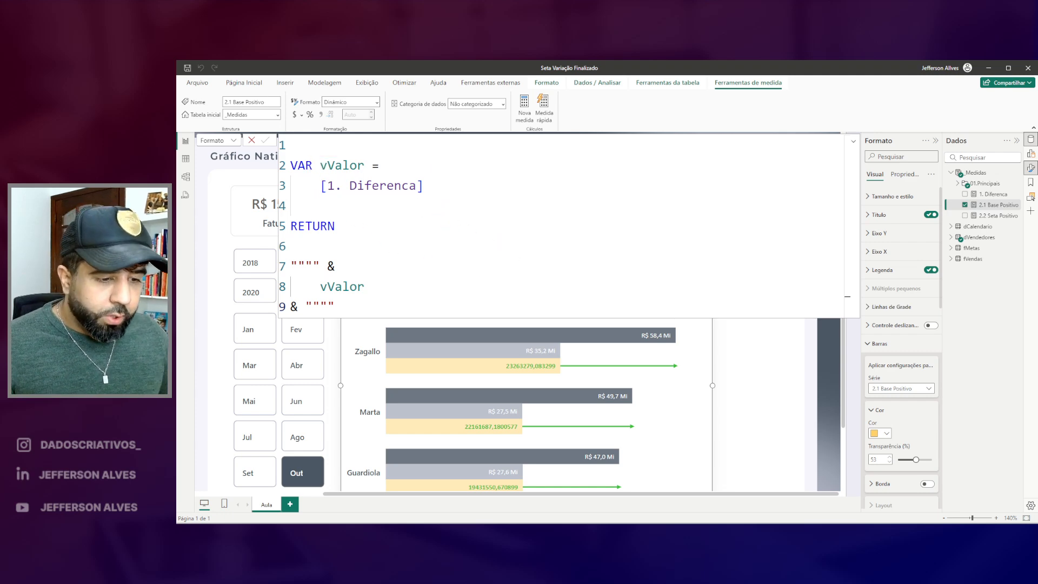
Paste a vValorFormatado variable below vValor, using SWITCH to format it in B, M or K at the 1E9, 1E6 and 1E3 thresholds
click(449, 189)
key(Return)
key(Return)
key(ctrl+v)
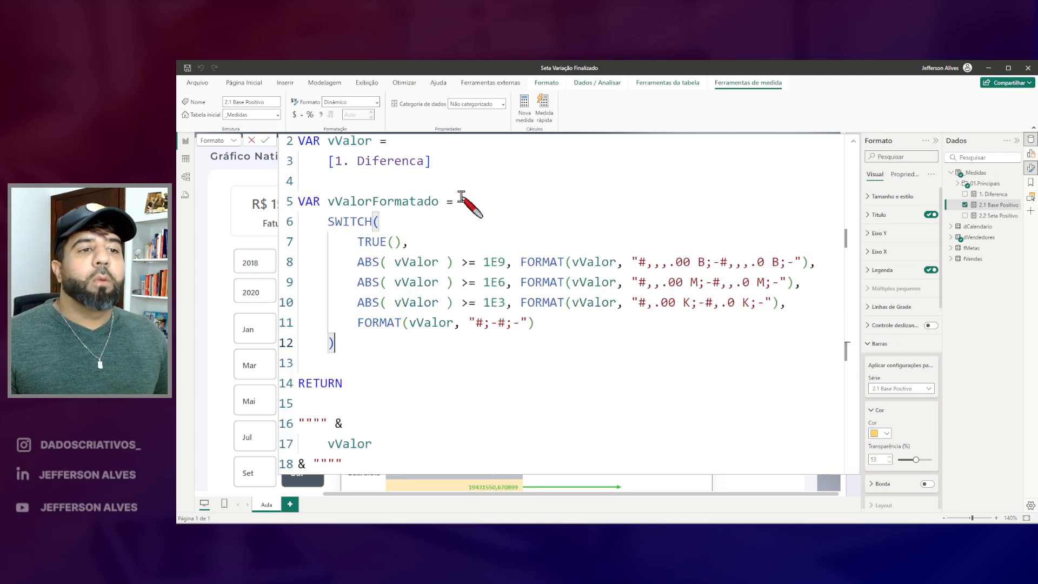
Review each SWITCH threshold in vValorFormatado together with its FORMAT string, including the fallback without a unit
drag(326, 137, 348, 153)
mouse_move(472, 250)
mouse_down()
mouse_move(519, 269)
mouse_move(564, 269)
mouse_up()
mouse_move(625, 246)
mouse_down()
mouse_move(649, 265)
mouse_move(804, 268)
mouse_up()
drag(479, 273, 514, 293)
drag(636, 270, 785, 293)
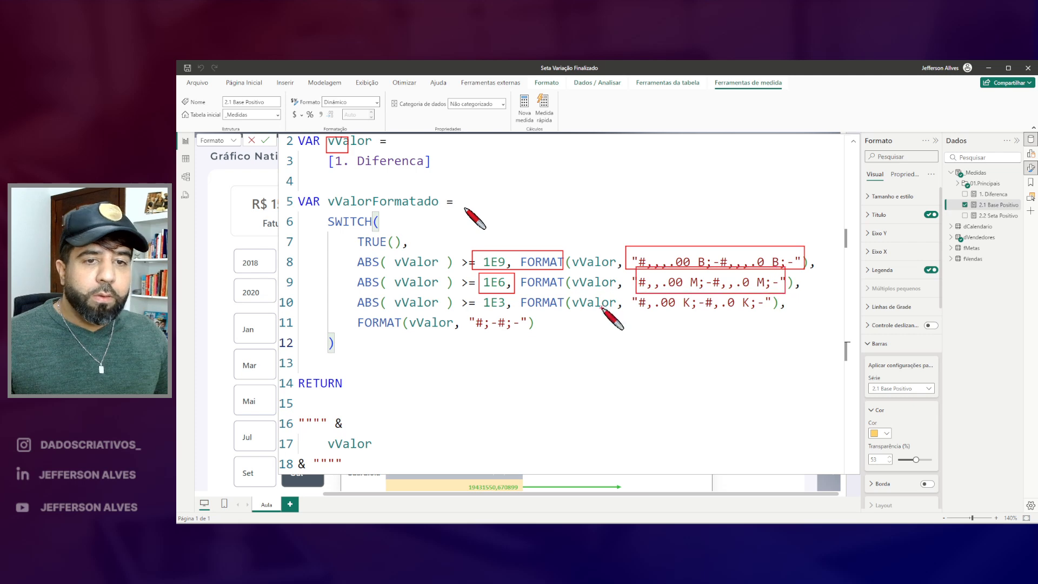
drag(481, 296, 506, 312)
drag(638, 292, 770, 312)
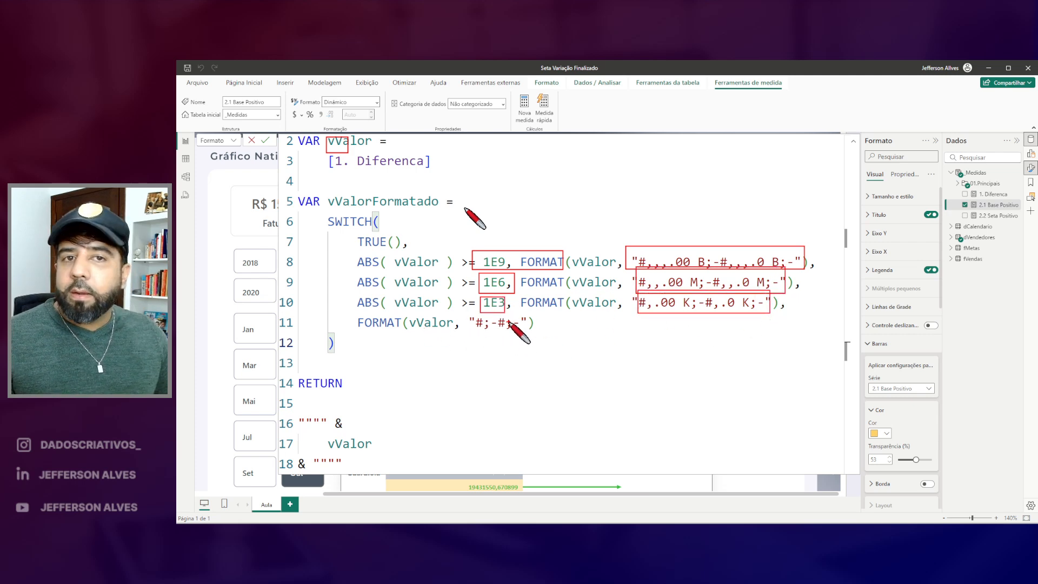
drag(464, 315, 552, 349)
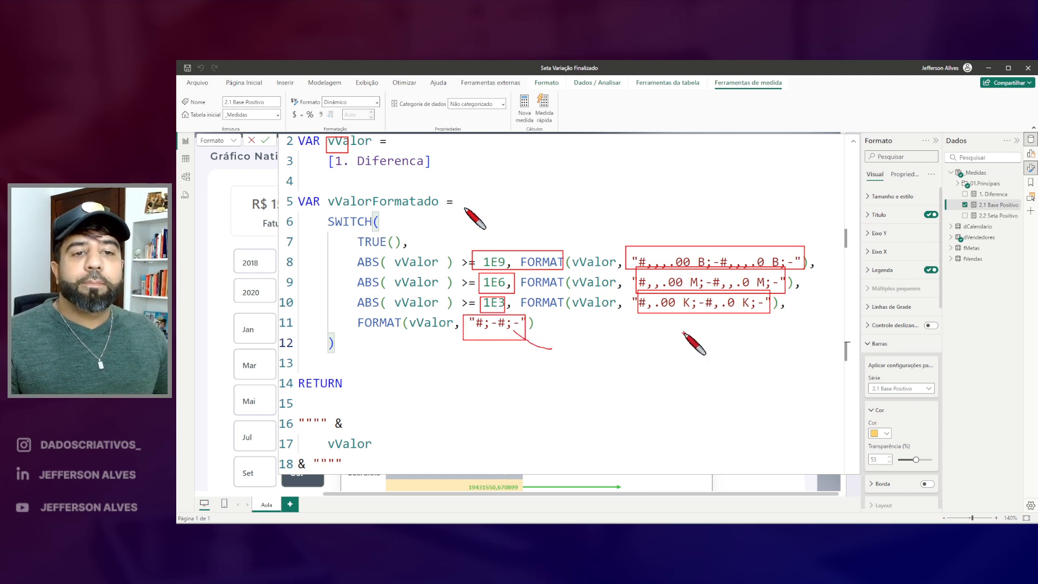
key(Escape)
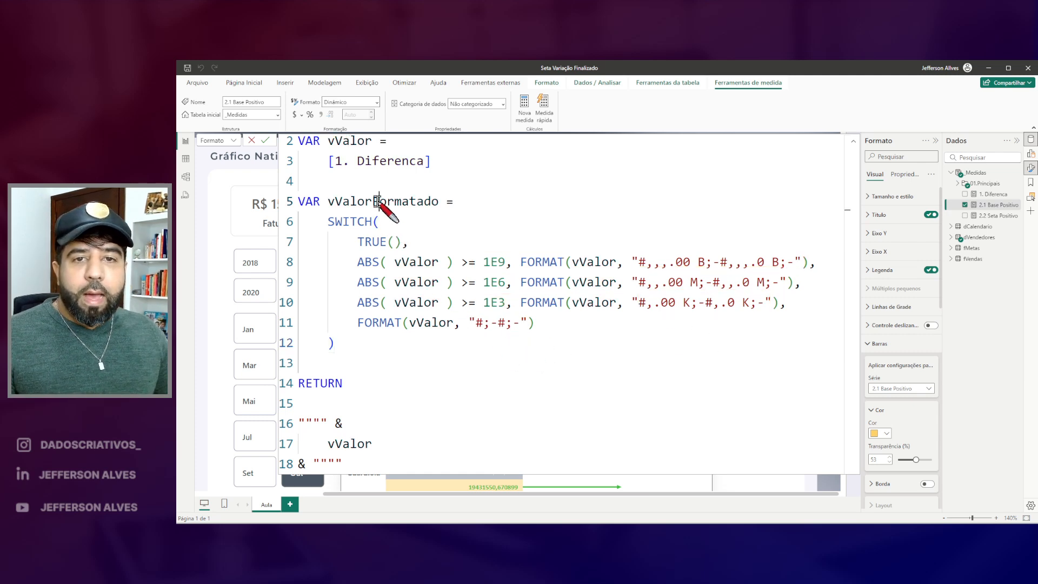
Return vValorFormatado instead of vValor between the quotation parts and apply the format expression
double_click(377, 201)
key(ctrl+c)
click(386, 444)
key(ctrl+v)
double_click(412, 443)
key(ctrl+v)
key(Return)
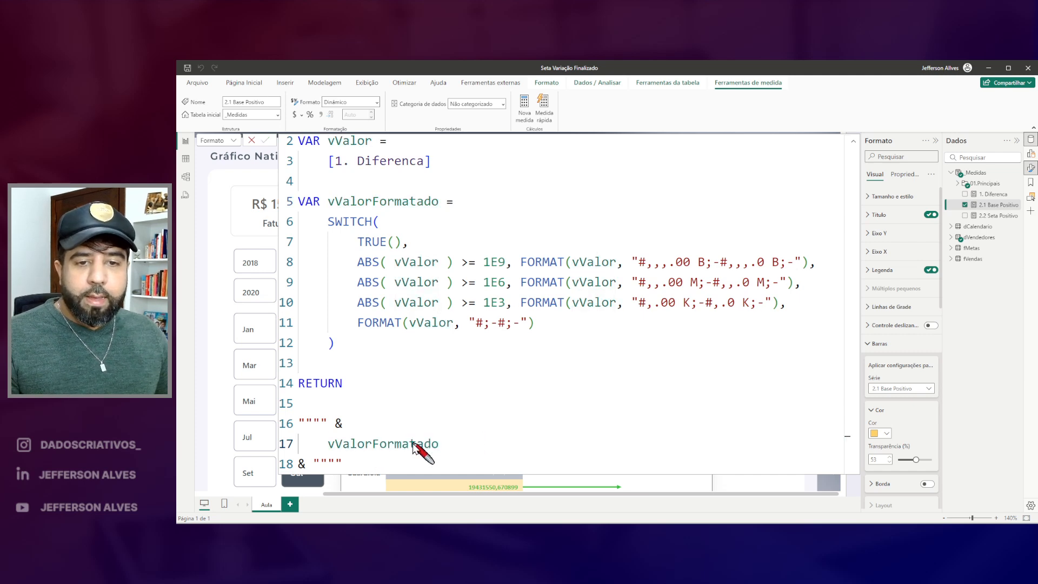
Collapse the expression editor, check the formatted labels, and set the 2.1 Base Positivo bars' transparency to 100%
click(849, 142)
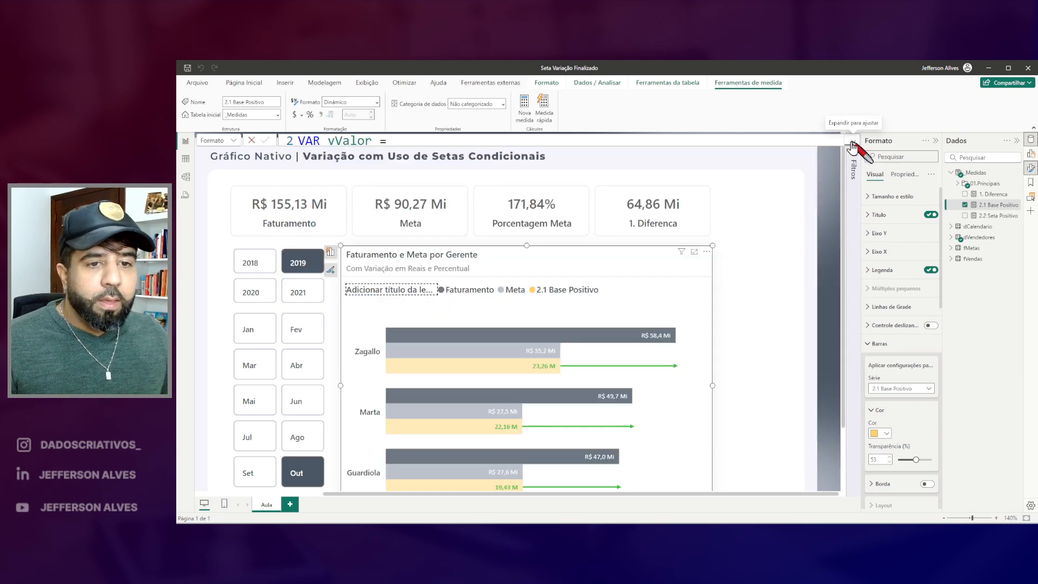
drag(528, 359, 567, 377)
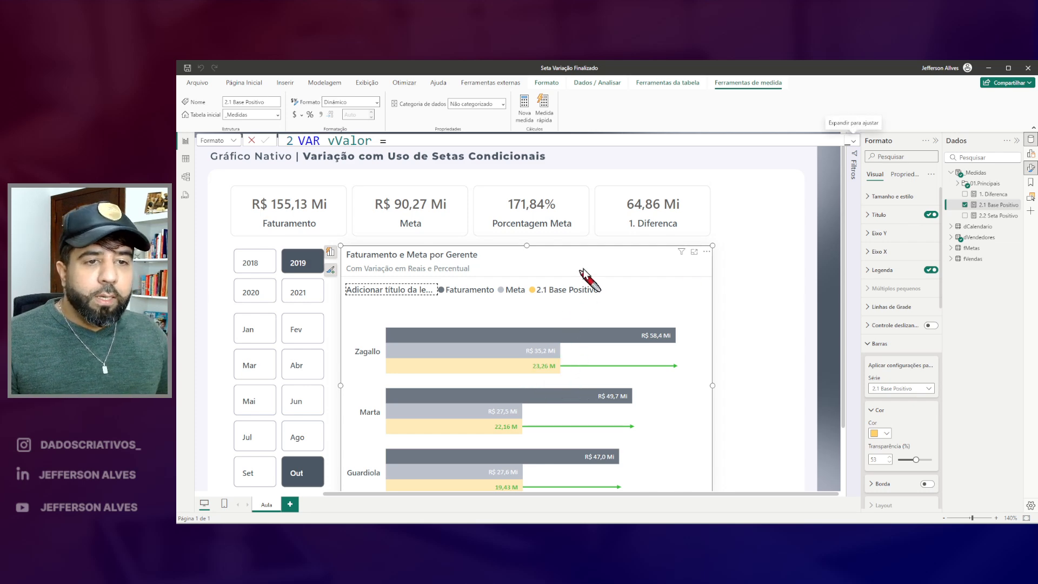
scroll(687, 284, down, 2)
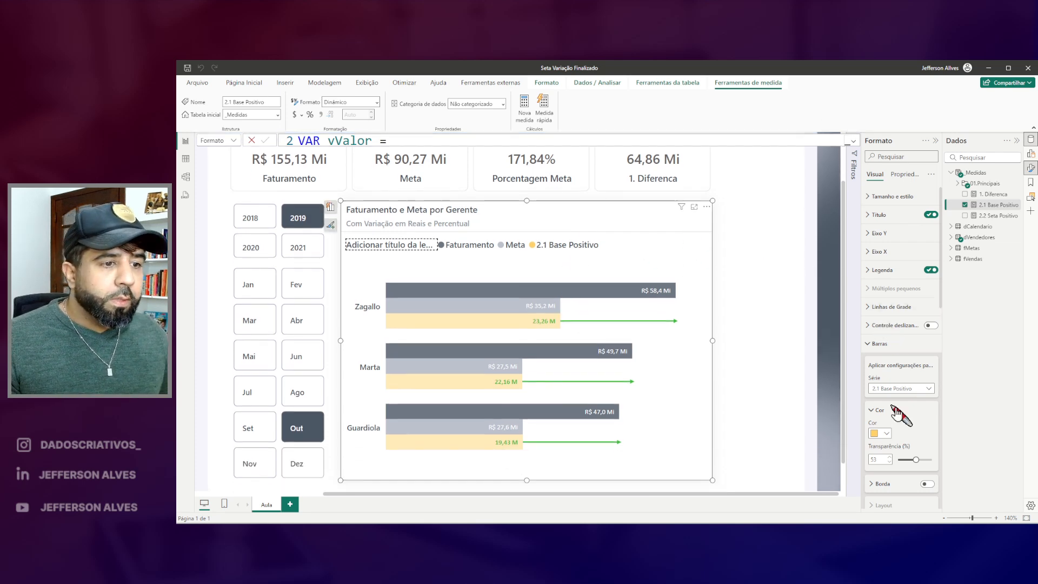
drag(917, 461, 936, 461)
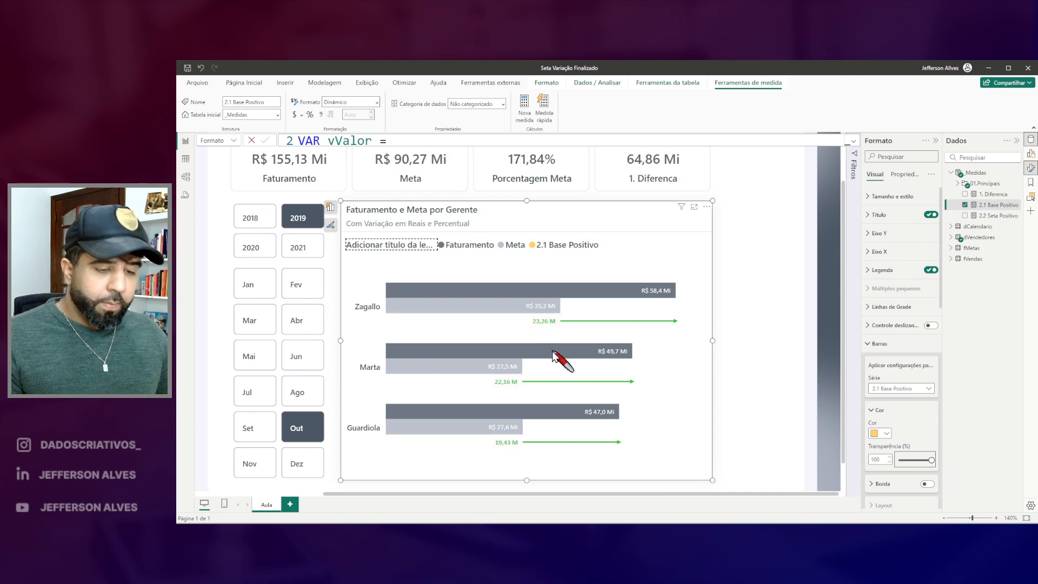
Cross-filter the report by the first and second managers, comparing the 1. Diferenca card with each manager's arrow label
click(368, 312)
drag(626, 148, 685, 174)
drag(524, 313, 558, 326)
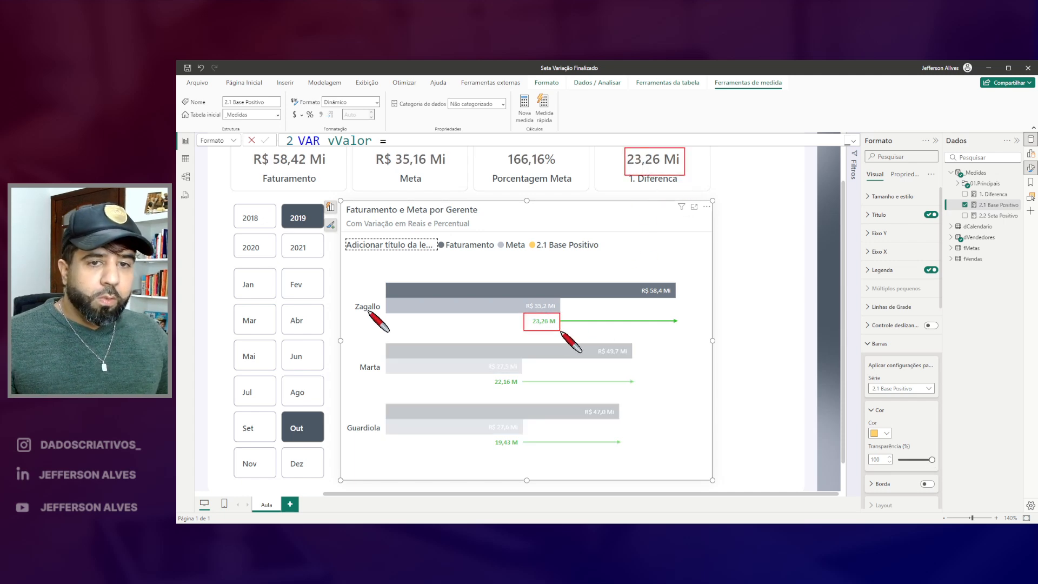
click(370, 369)
drag(621, 153, 686, 177)
drag(492, 376, 520, 388)
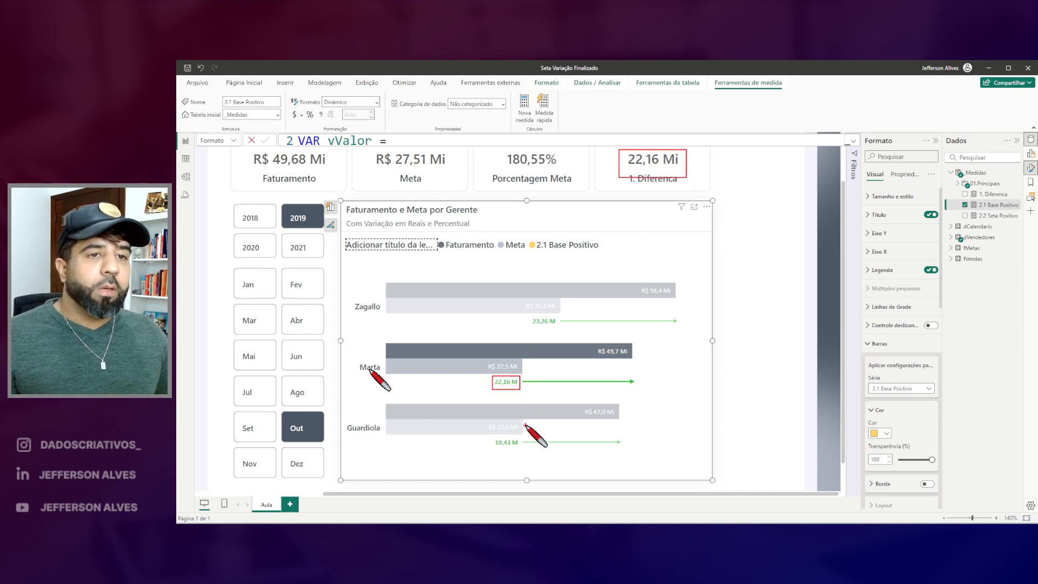
key(Escape)
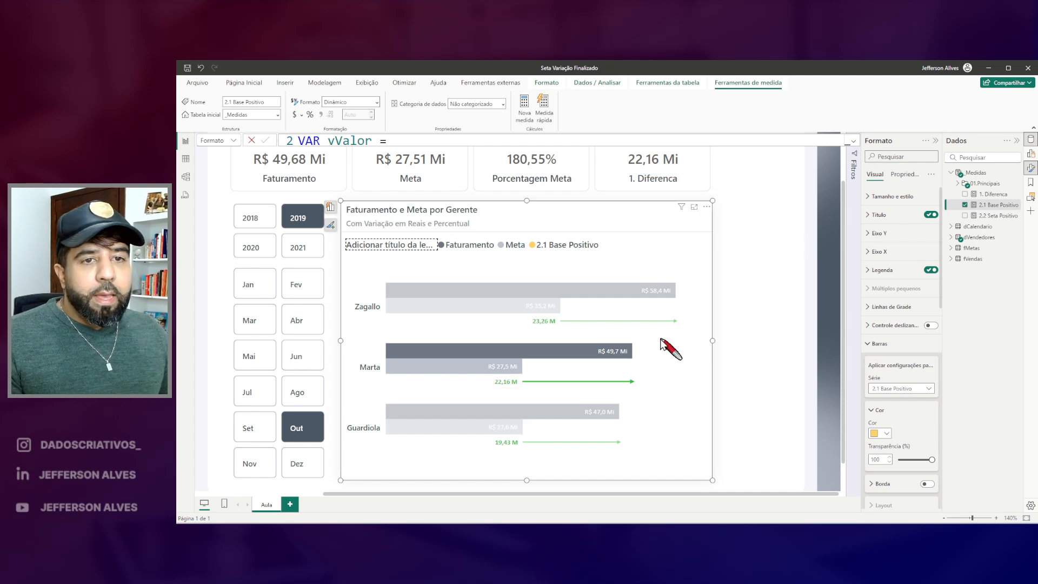
Add the variable vPorcentagem to the 2.1 Base Positivo format expression, defined as the [Porcentagem Meta] measure
drag(534, 322, 557, 327)
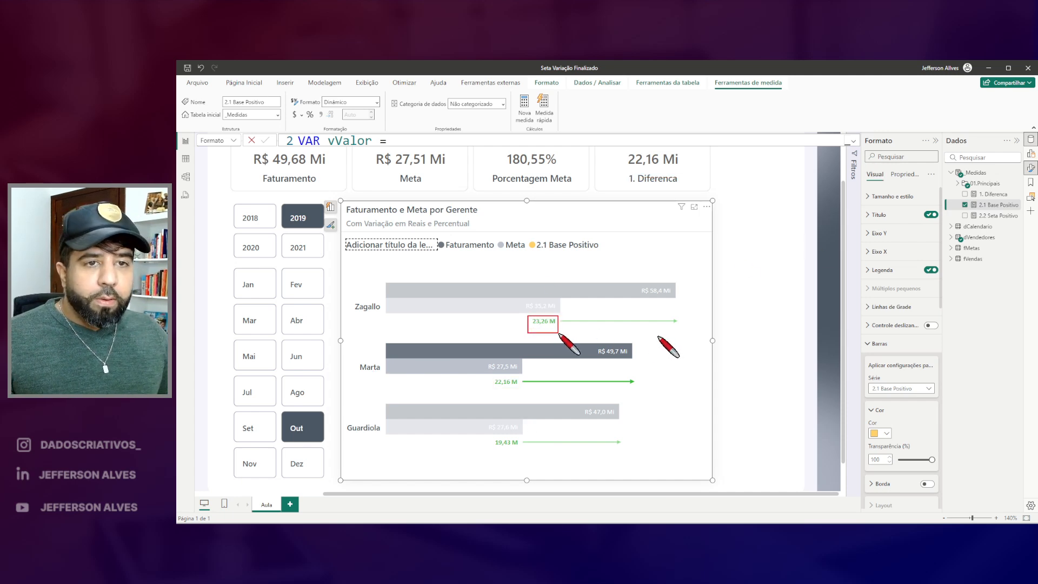
key(Escape)
click(850, 143)
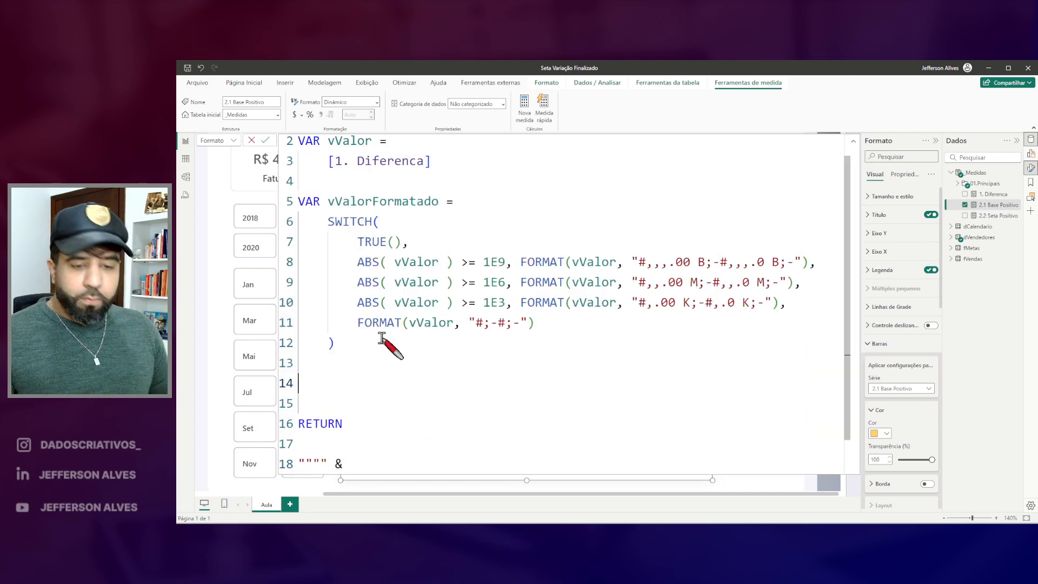
text(VAR v)
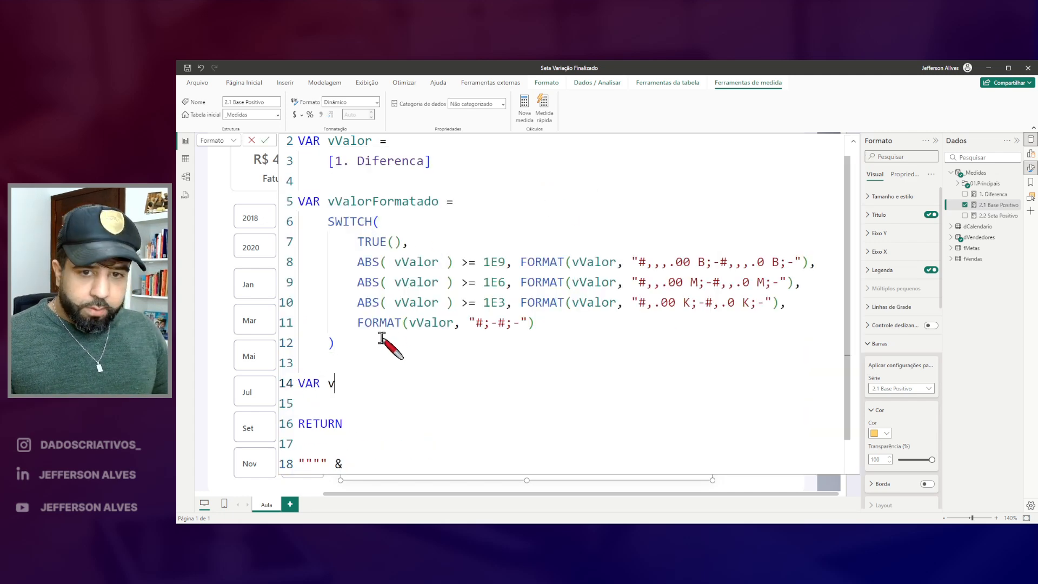
text(Porcentagem )
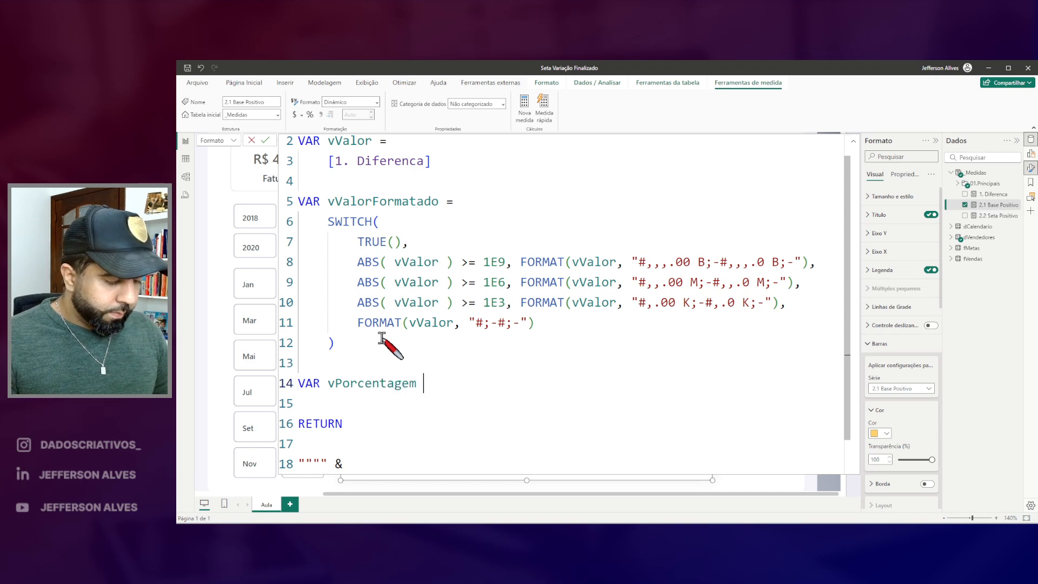
text(=)
key(Return)
text([porc)
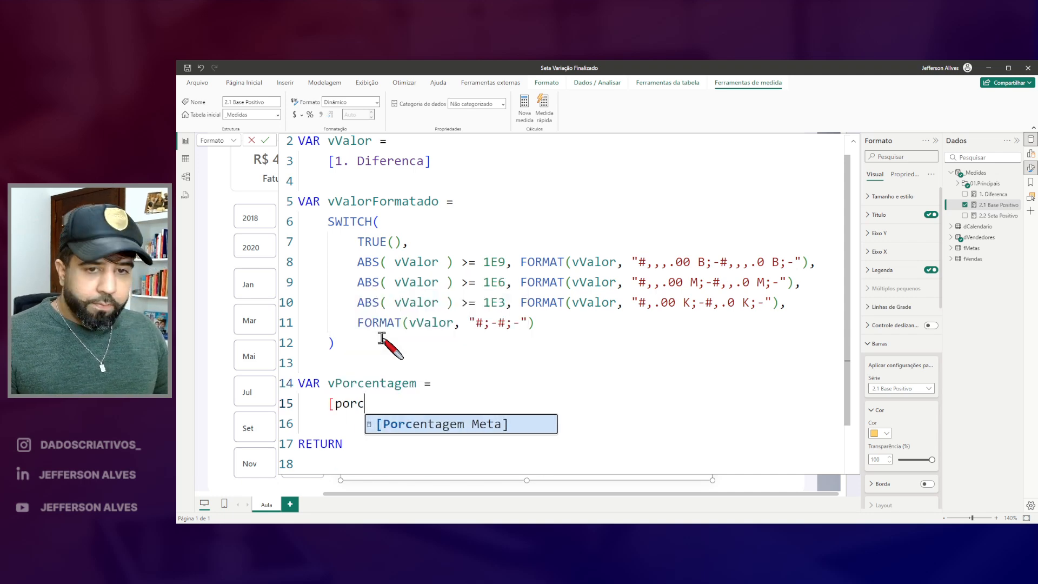
key(Tab)
Return vPorcentagem between the quotation parts instead of vValorFormatado and apply the format expression
scroll(385, 337, down, 1)
double_click(400, 323)
key(ctrl+c)
click(410, 442)
double_click(410, 442)
key(ctrl+v)
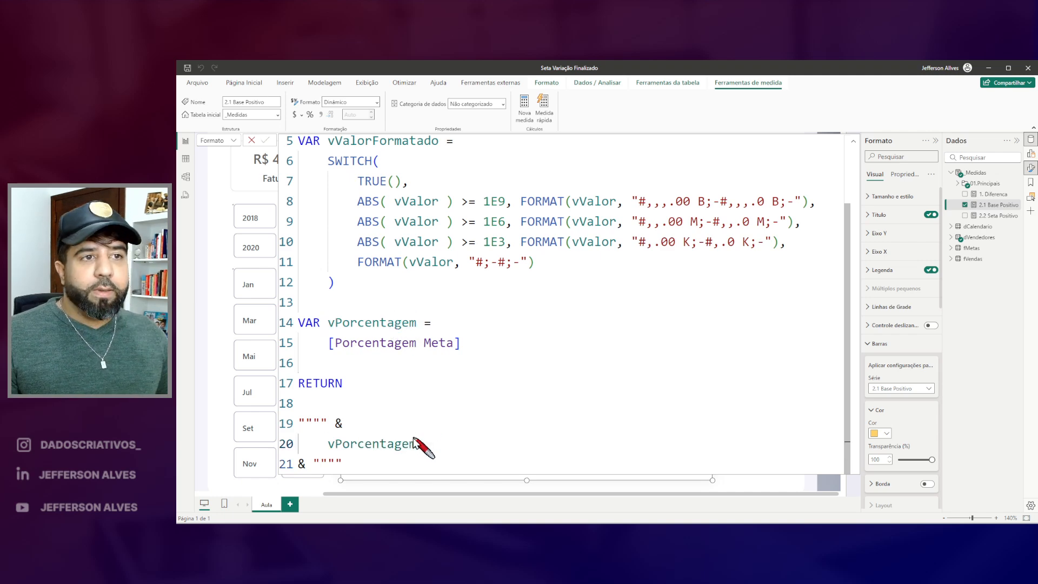
click(853, 142)
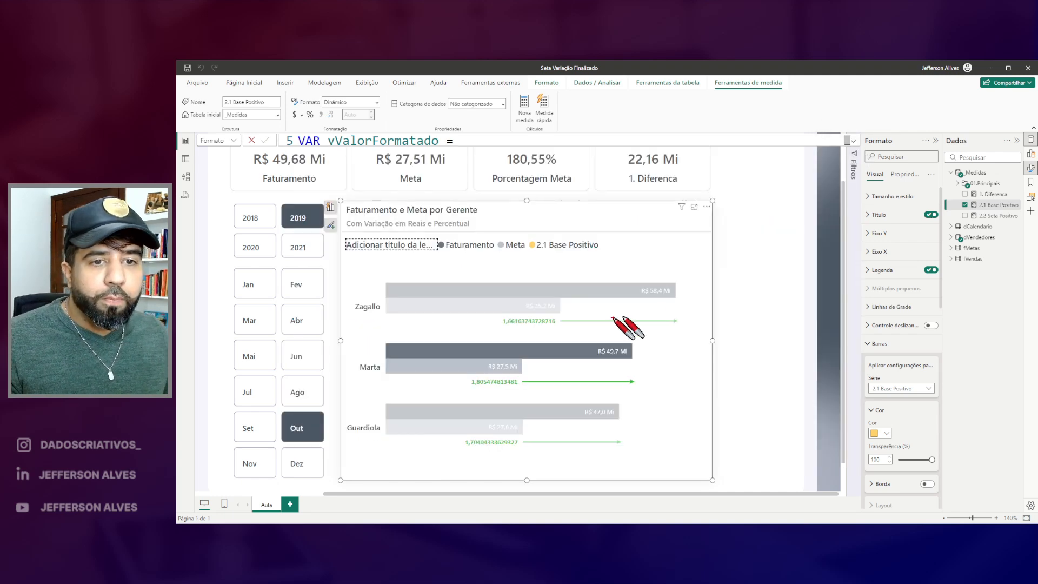
Cross-filter the report by the first manager and compare the unformatted percentage label with the Porcentagem Meta card
drag(353, 289, 389, 328)
key(Escape)
key(ctrl+2)
drag(493, 314, 531, 332)
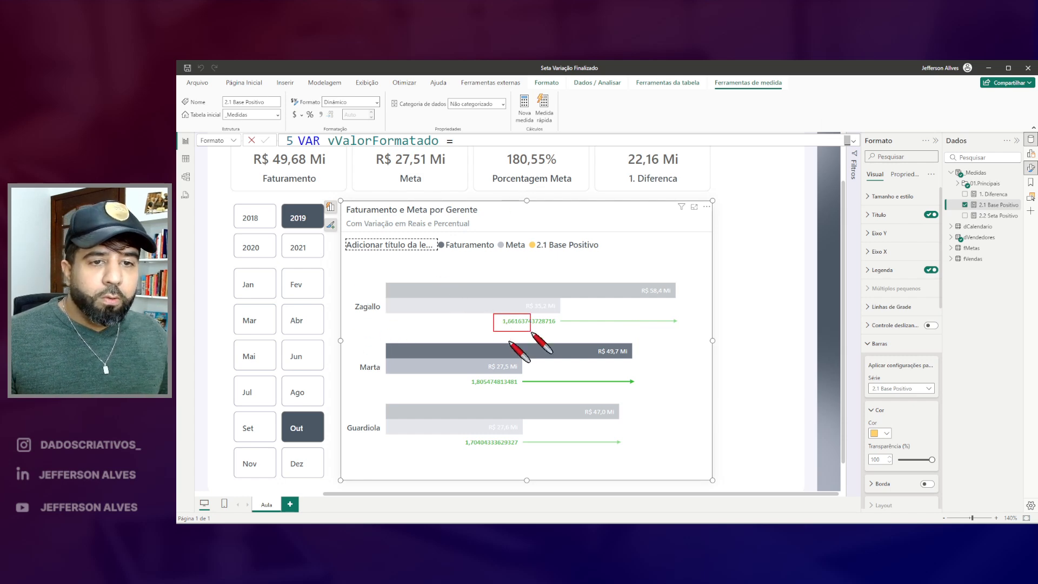
key(Escape)
click(367, 308)
mouse_move(493, 147)
mouse_down()
mouse_move(504, 162)
mouse_move(559, 177)
mouse_up()
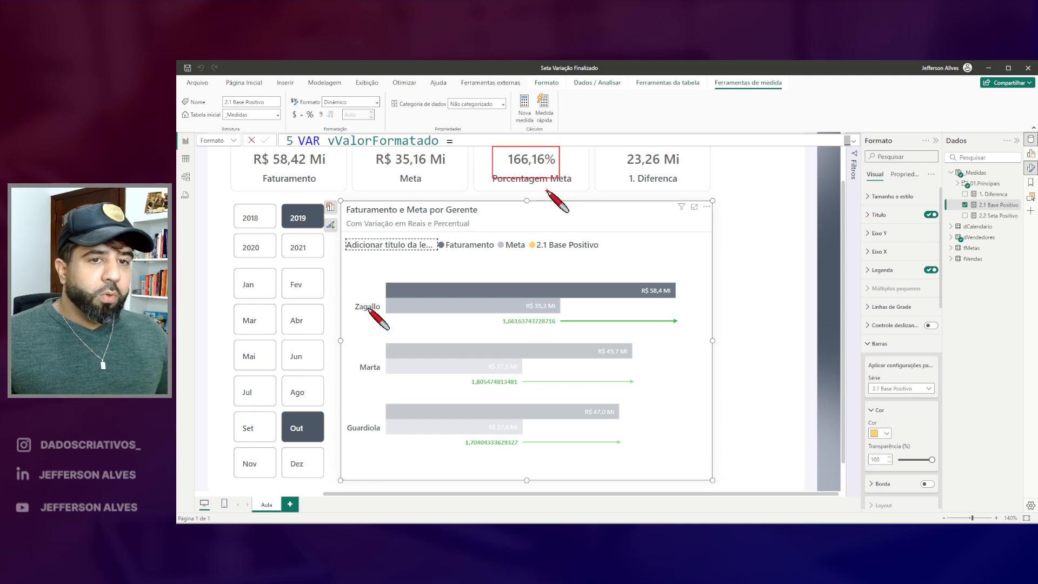
mouse_move(526, 307)
mouse_down()
mouse_move(504, 325)
mouse_move(565, 330)
mouse_move(520, 299)
mouse_up()
drag(561, 162, 561, 136)
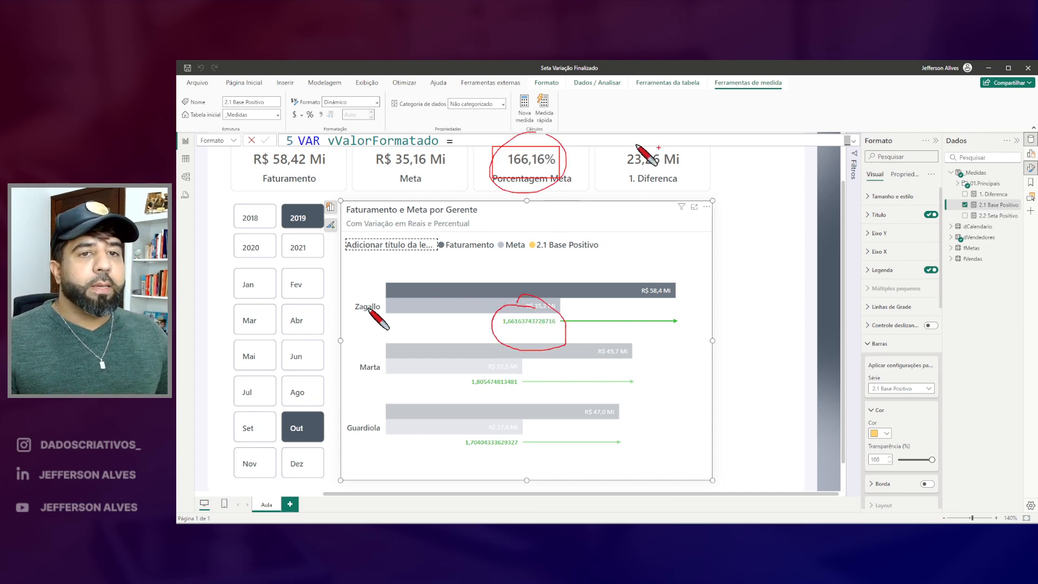
key(Escape)
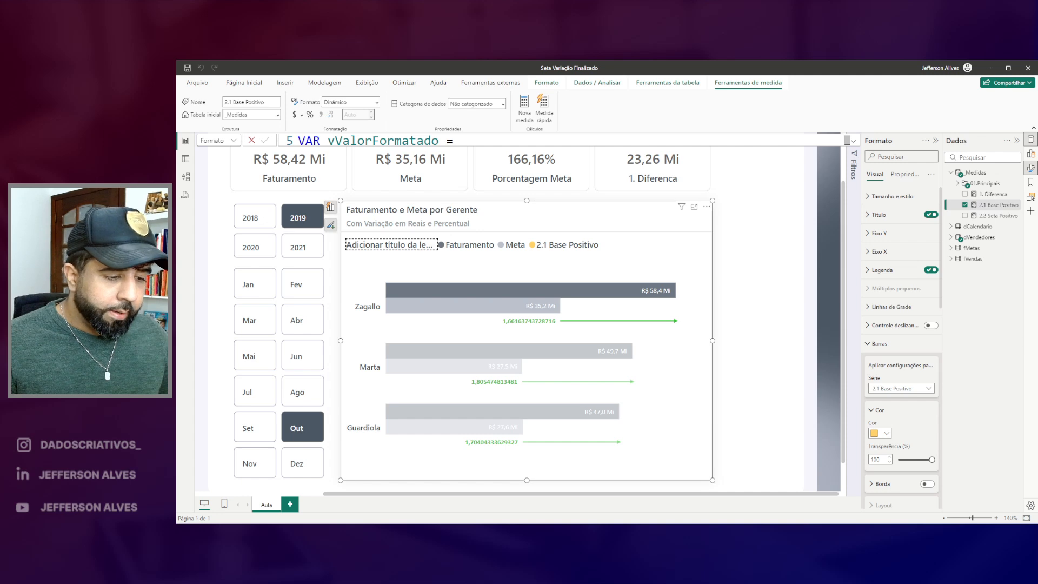
Add the variable vPorcentagemFormatada as FORMAT( vPorcentagem, " +0.0% ↑; -0.0% ↓; -" ) below vPorcentagem
click(853, 140)
click(503, 343)
key(Return)
key(Return)
key(Home)
text(VAR vPorcentagemFormatada =     FORMAT( vPorcentagem, " +0.0% ↑; -0.0% ↓; -" ))
scroll(507, 346, down, 1)
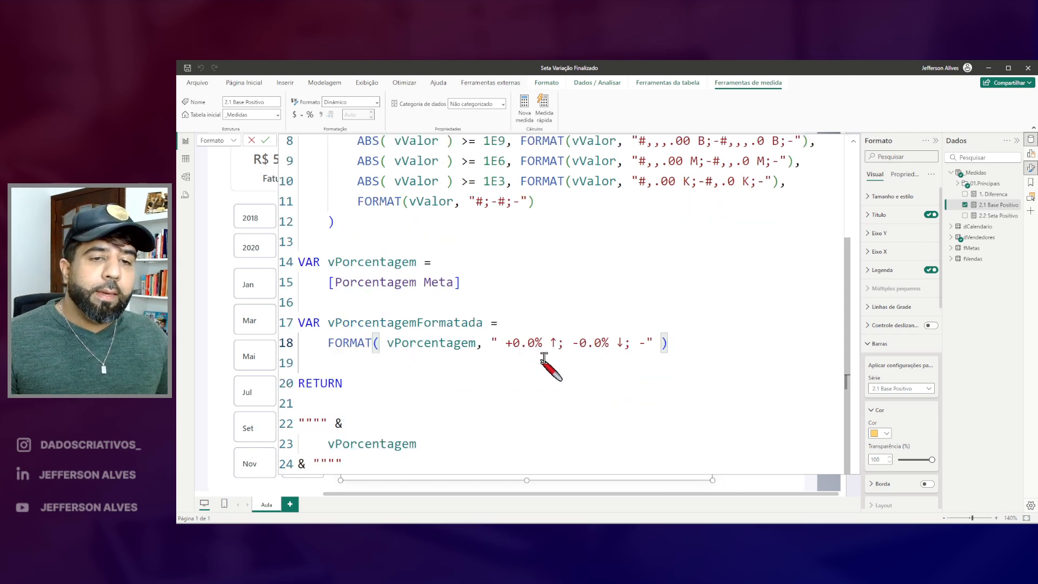
Return vPorcentagemFormatada instead of vPorcentagem, apply the format expression and close the editor
drag(491, 298, 520, 310)
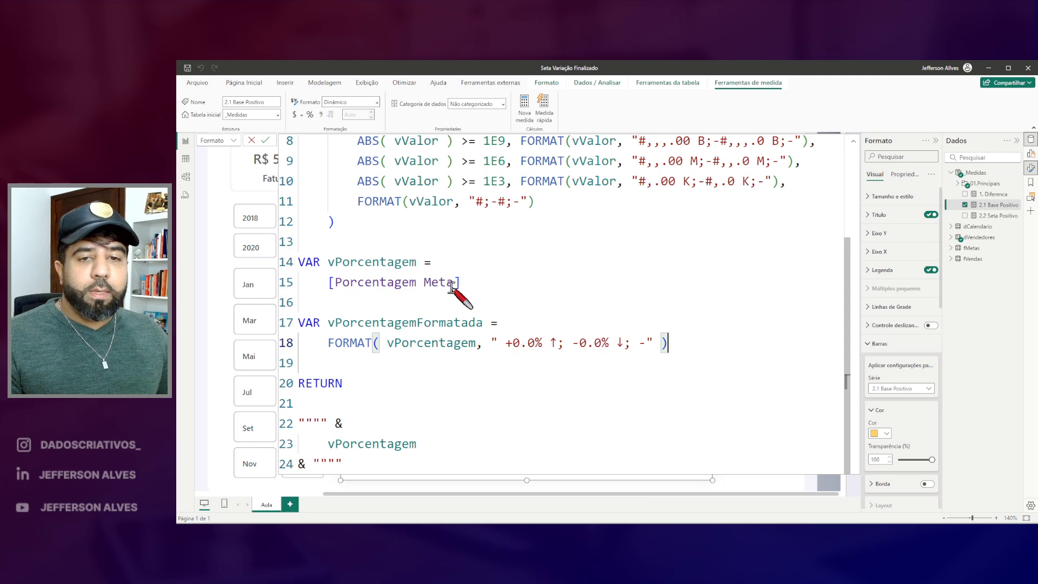
drag(331, 308, 490, 334)
double_click(449, 323)
key(ctrl+c)
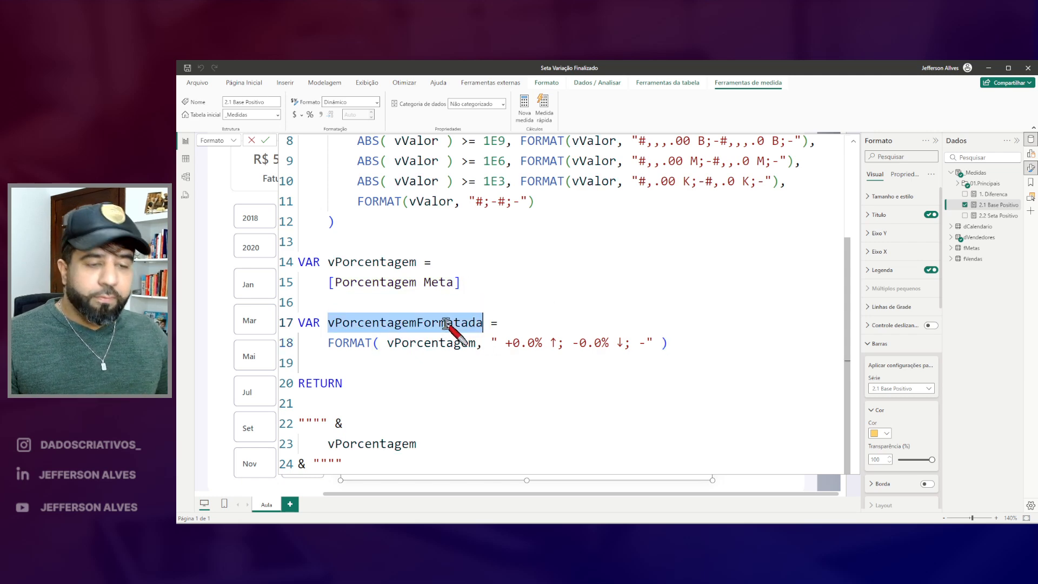
double_click(401, 442)
key(ctrl+v)
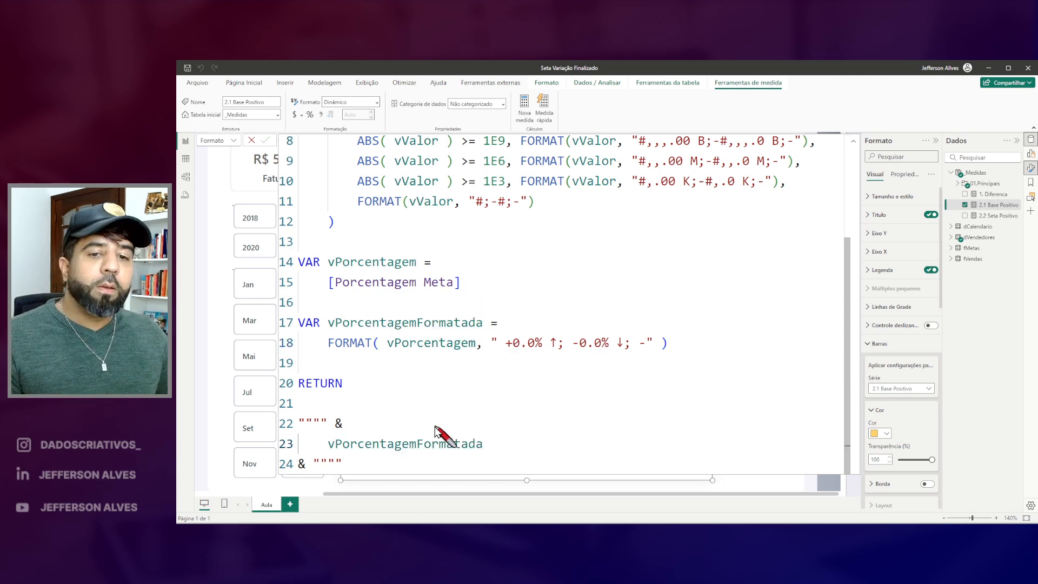
click(379, 378)
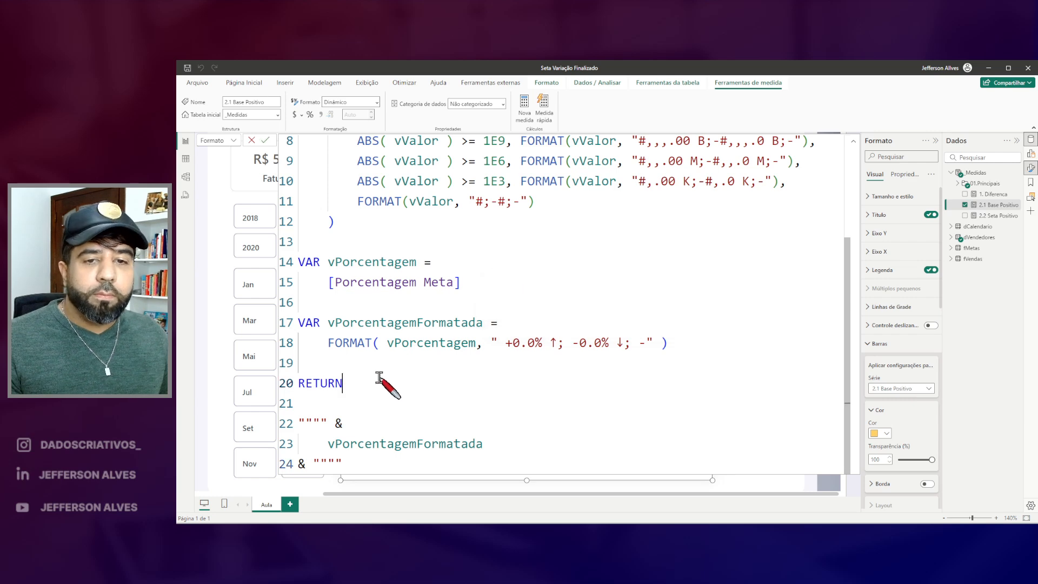
key(Escape)
Compare the first manager's formatted percentage label with the Porcentagem Meta card and the bar's excess over target
drag(512, 312, 560, 336)
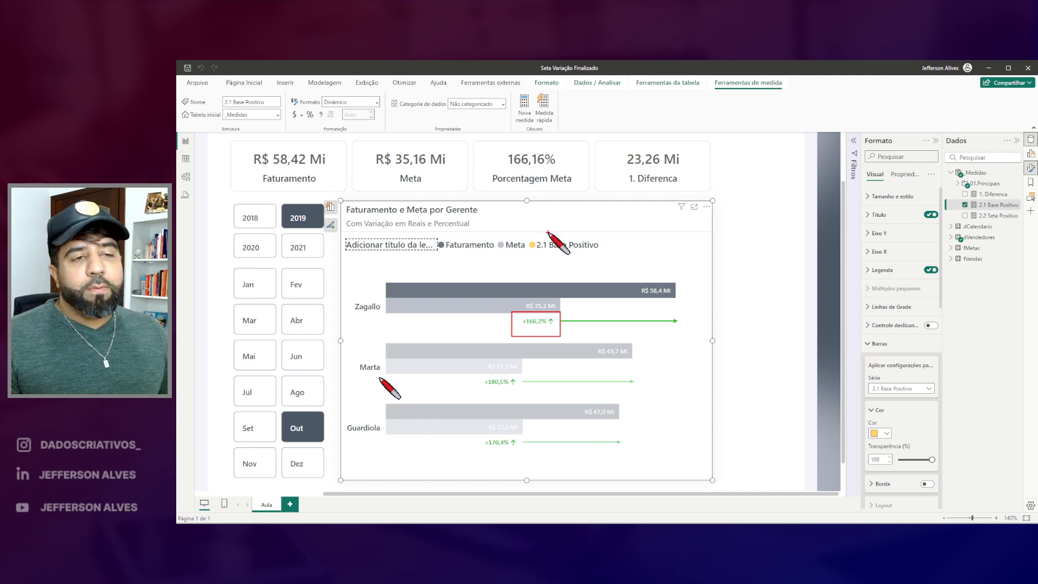
key(Escape)
drag(513, 317, 557, 334)
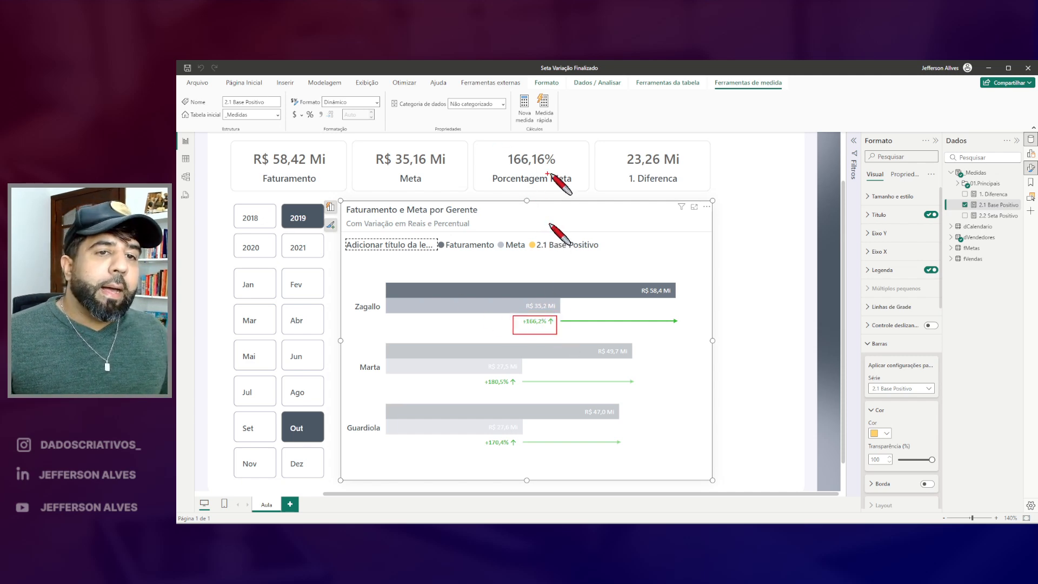
mouse_move(732, 219)
mouse_down()
mouse_move(730, 249)
mouse_move(750, 250)
mouse_move(763, 224)
mouse_move(797, 224)
mouse_move(788, 229)
mouse_up()
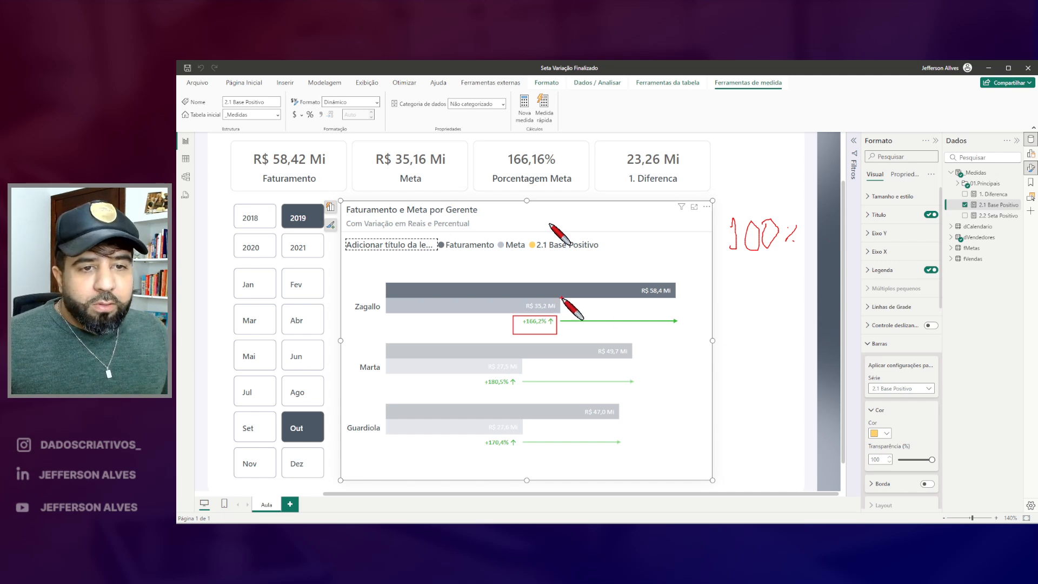
drag(568, 310, 679, 316)
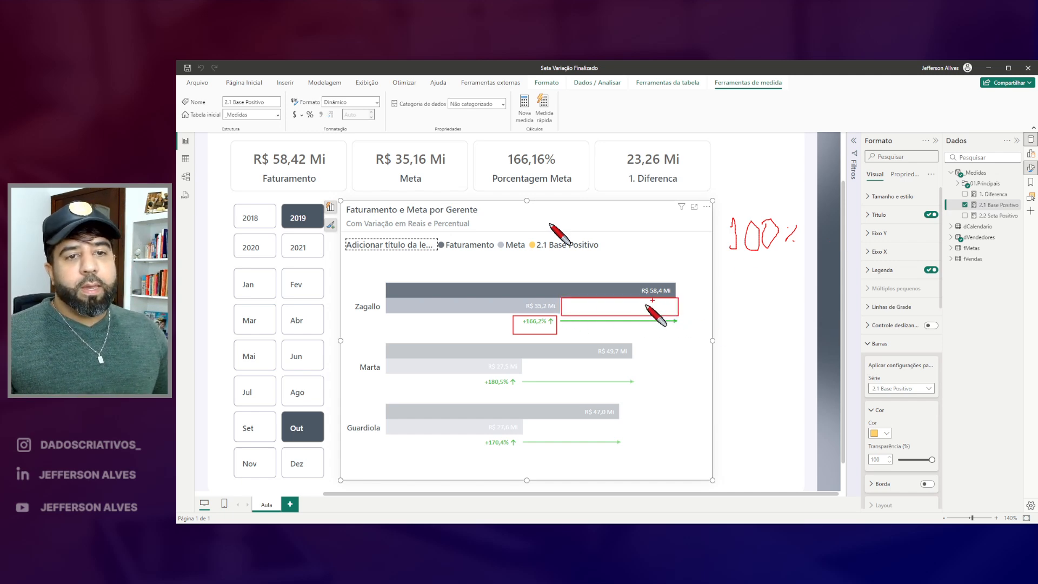
drag(722, 227, 606, 266)
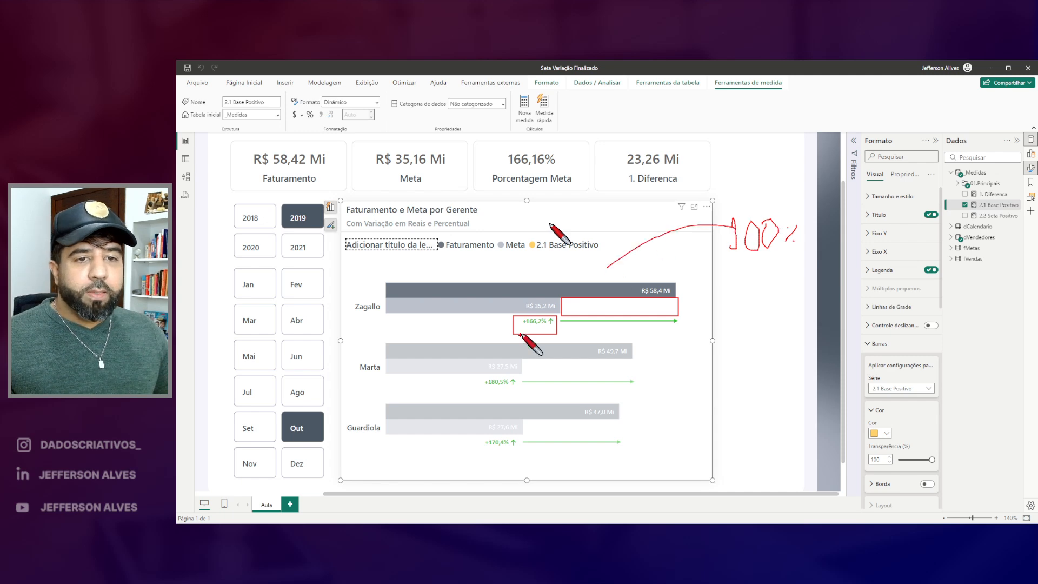
drag(526, 329, 555, 323)
drag(532, 144, 542, 146)
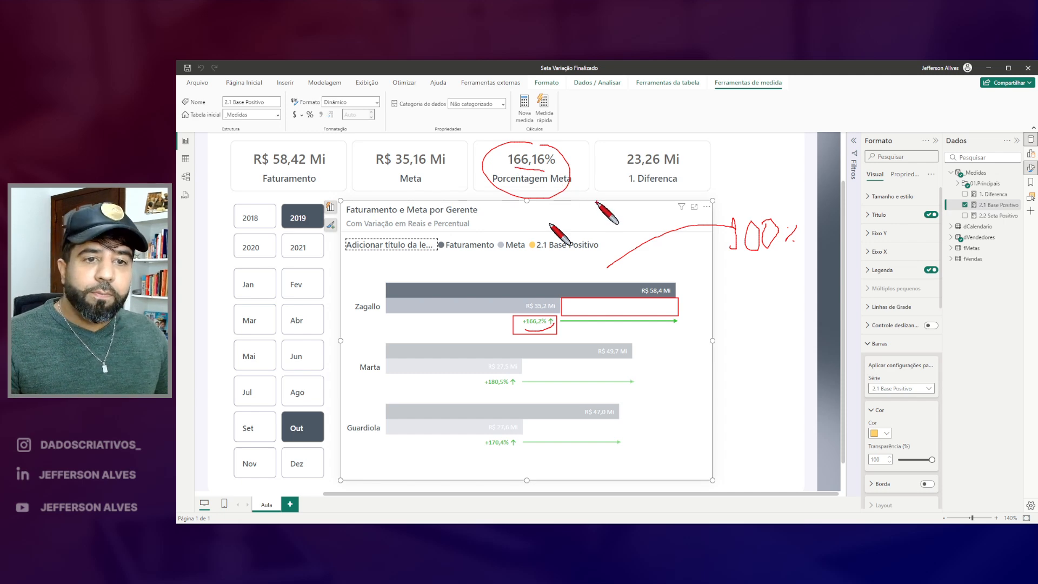
key(Escape)
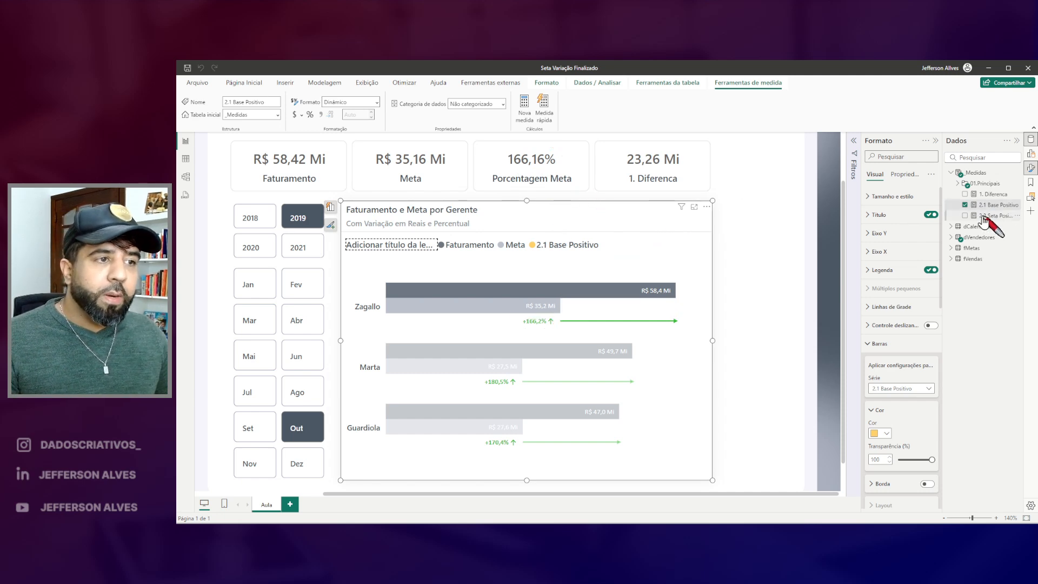
Subtract 1 from [Porcentagem Meta] in vPorcentagem of the 2.1 Base Positivo format expression and apply it
click(989, 205)
click(227, 141)
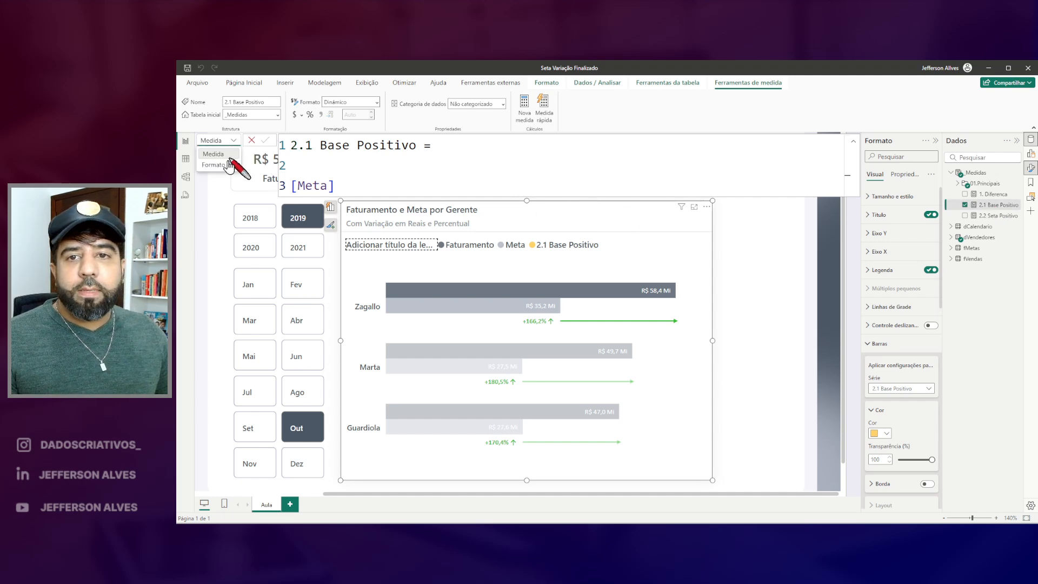
click(214, 165)
scroll(462, 346, down, 1)
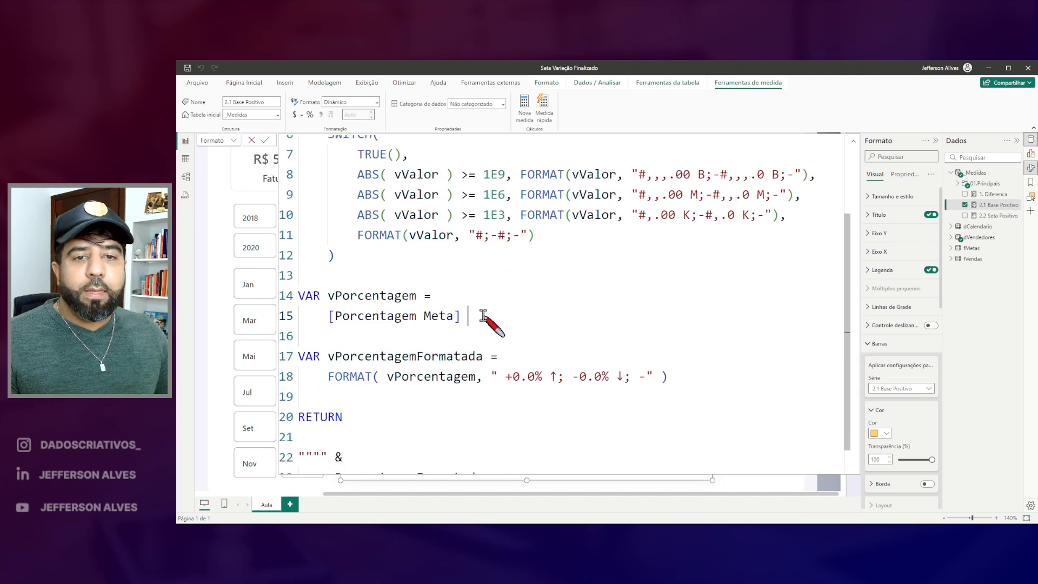
text(1)
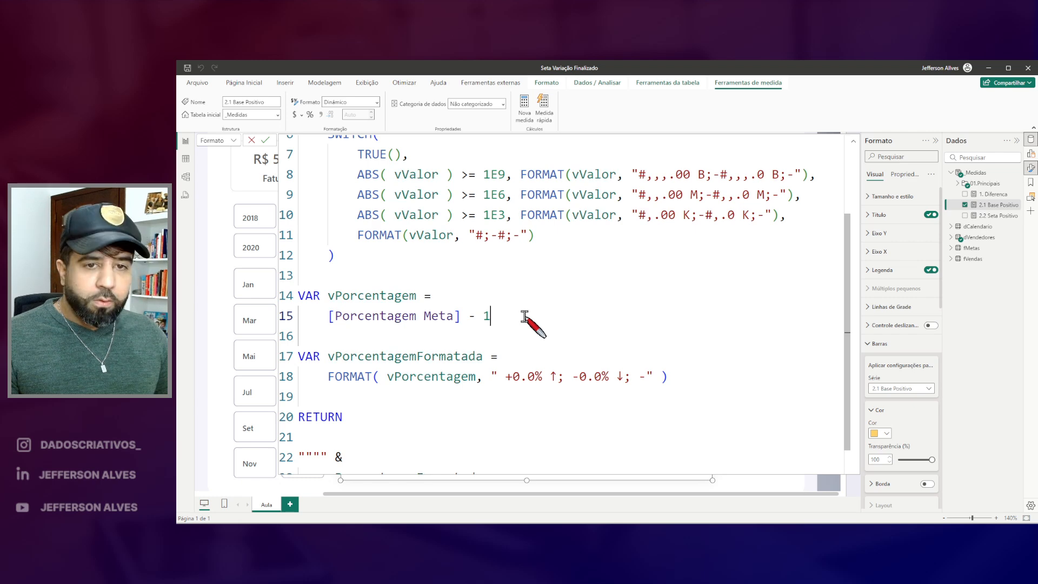
click(851, 143)
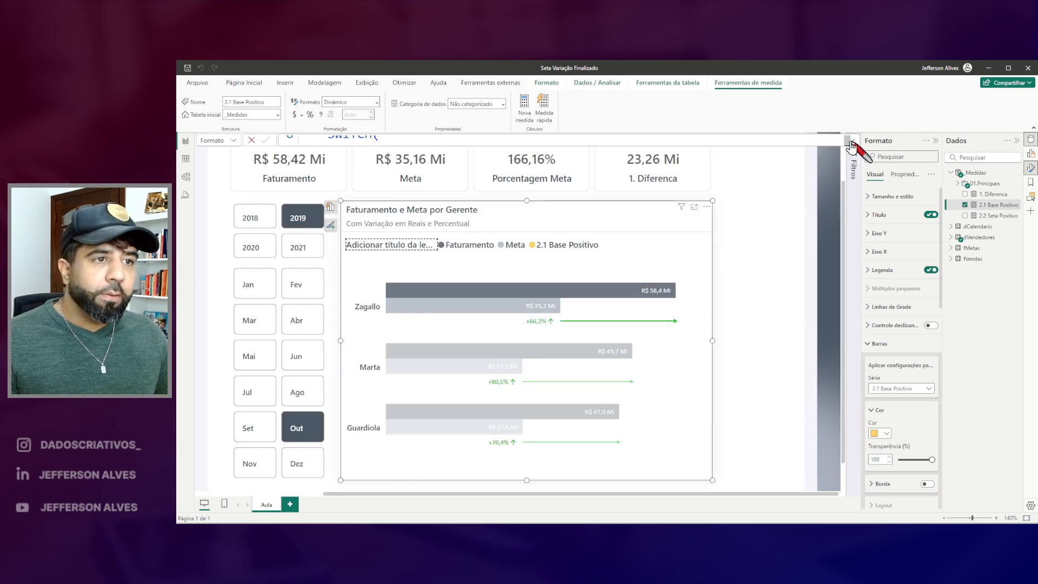
Check the first manager's variation label against the Porcentagem Meta and 1. Diferenca cards
drag(519, 315, 559, 333)
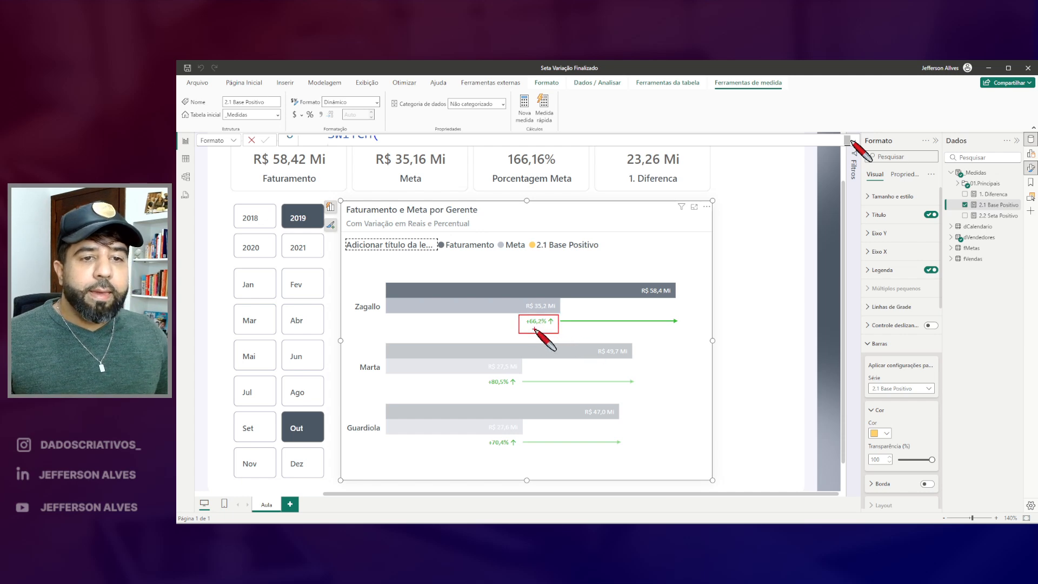
drag(503, 149, 571, 186)
key(Escape)
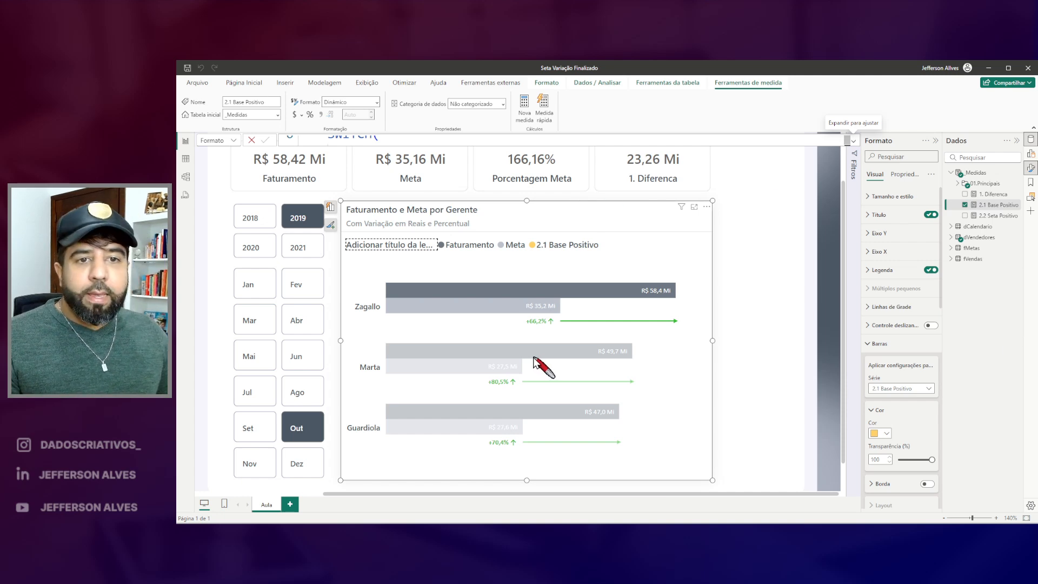
drag(604, 143, 704, 192)
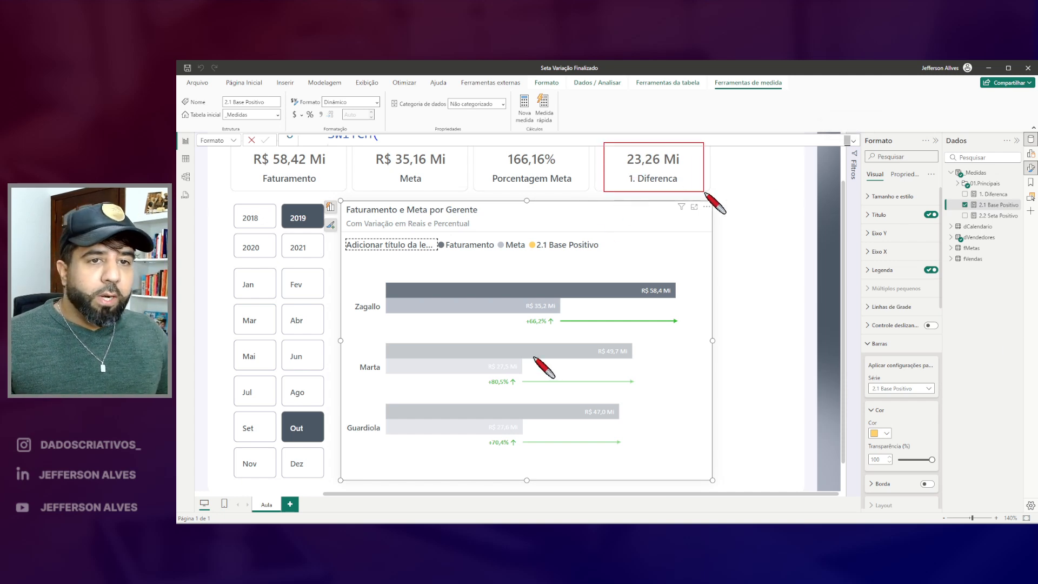
drag(481, 145, 583, 207)
key(Escape)
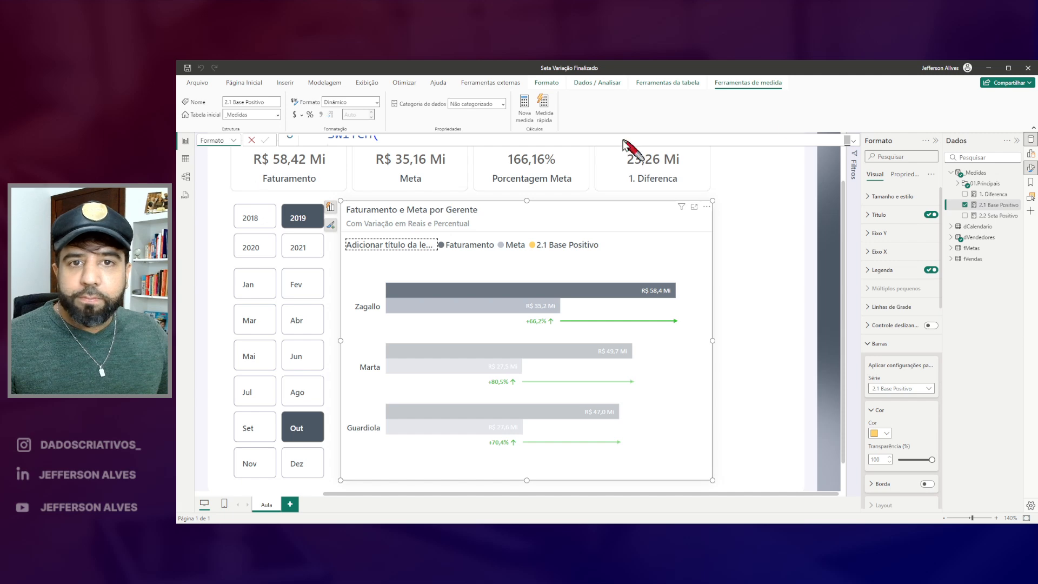
Add the variable vRotuloFinal, joining vValorFormatado and vPorcentagemFormatada with the separator " | "
click(853, 141)
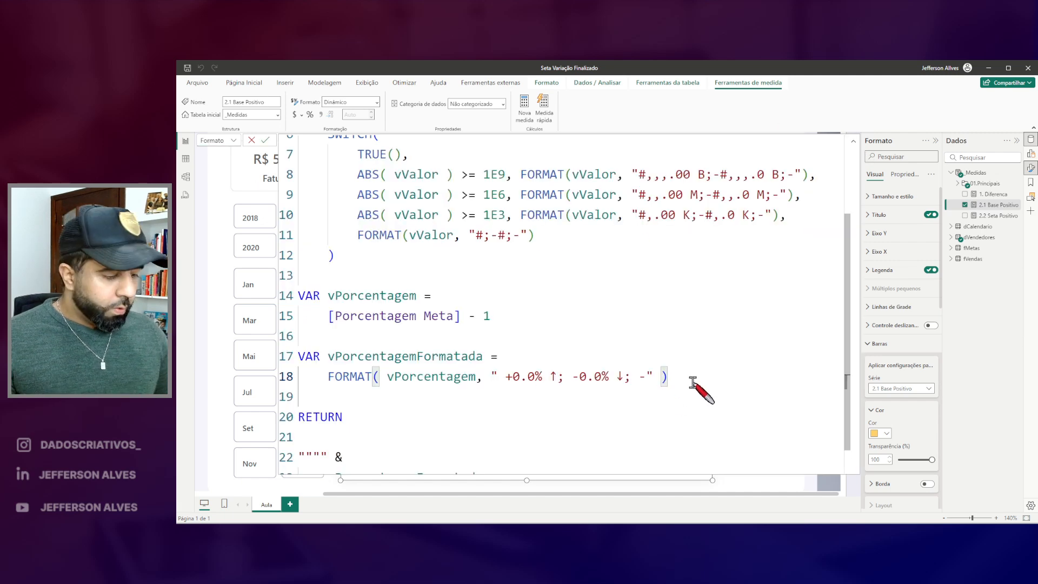
key(Return)
key(Return)
text(VAR vRotuloFinal =     vValorFormatado & " | "  & vPorcentagemFormatada)
scroll(540, 384, down, 1)
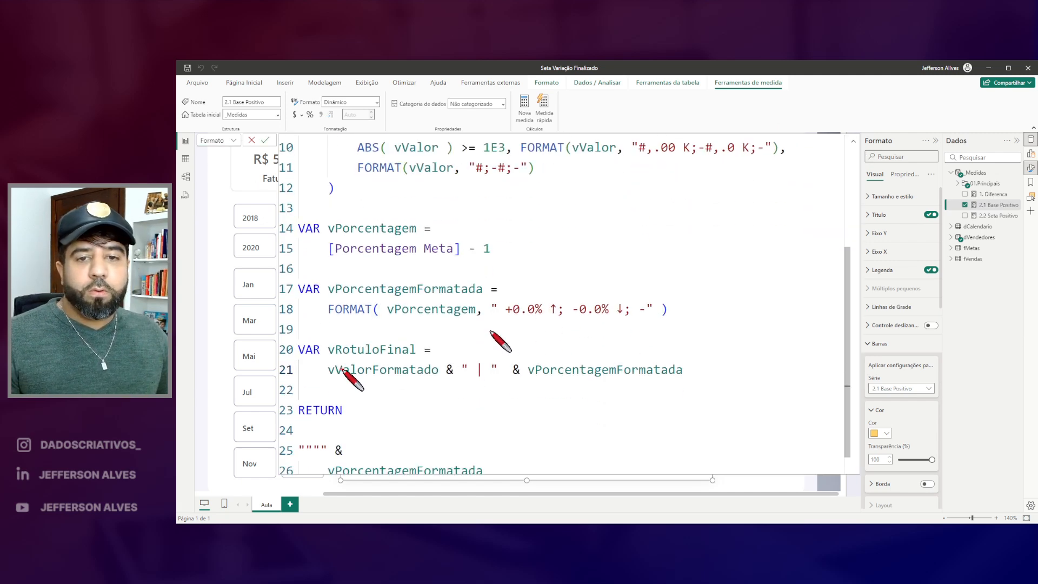
drag(319, 338, 426, 347)
drag(326, 365, 497, 386)
drag(530, 354, 697, 390)
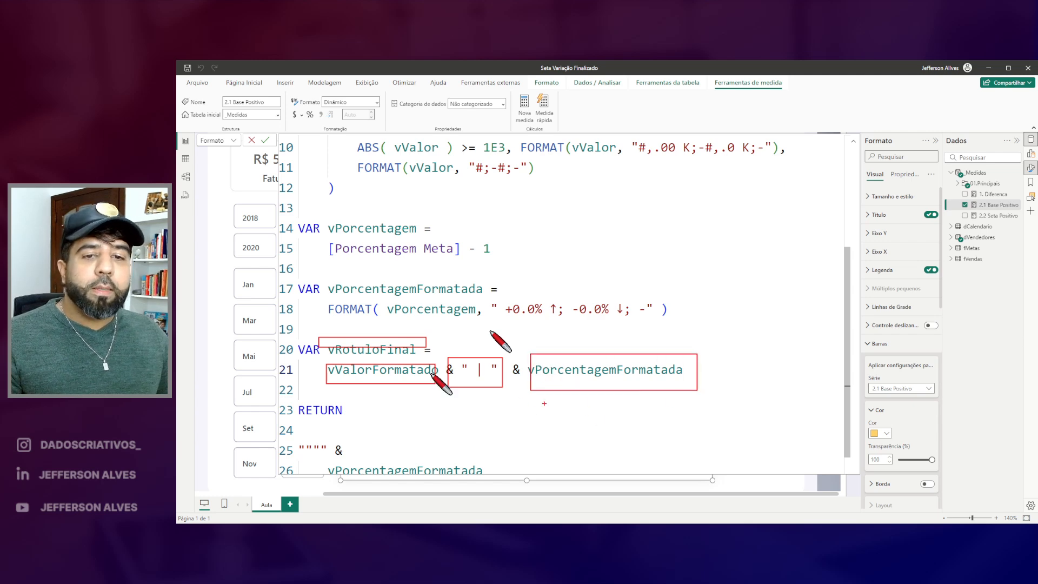
key(Escape)
Return vRotuloFinal instead of vPorcentagemFormatada in the 2.1 Base Positivo format expression and apply it
double_click(394, 349)
key(ctrl+c)
scroll(394, 390, down, 1)
double_click(397, 444)
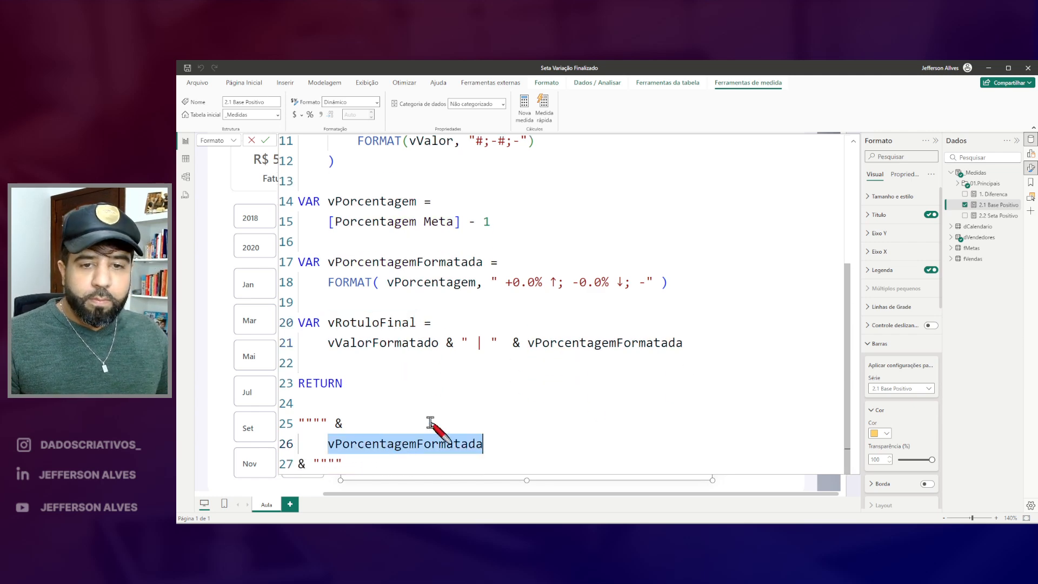
key(ctrl+v)
click(359, 402)
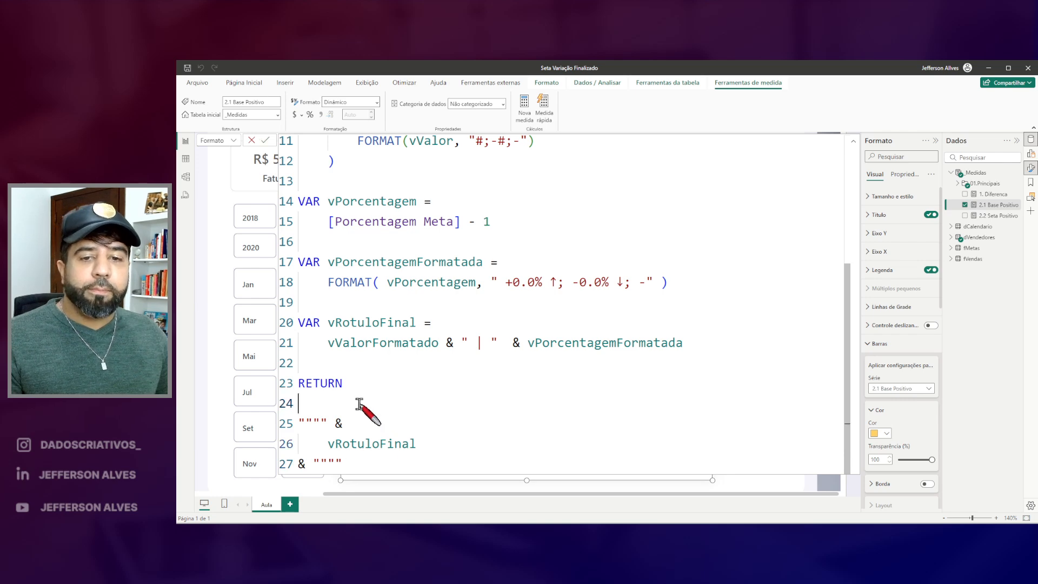
key(Escape)
Inspect the first manager's combined variation label, and clear that manager's selection so all managers are included again
key(ctrl+2)
drag(482, 314, 564, 333)
key(Escape)
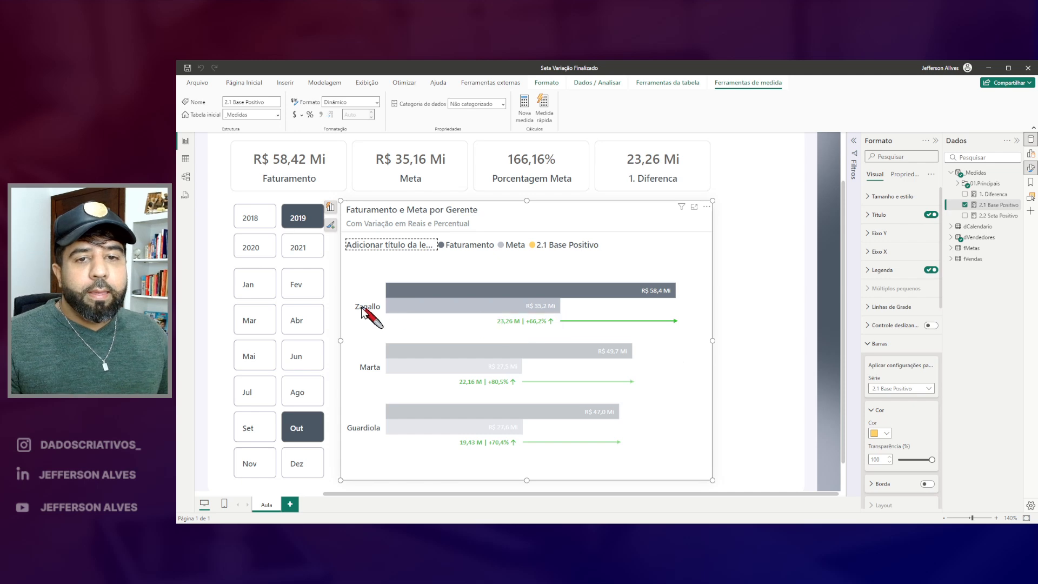
click(361, 308)
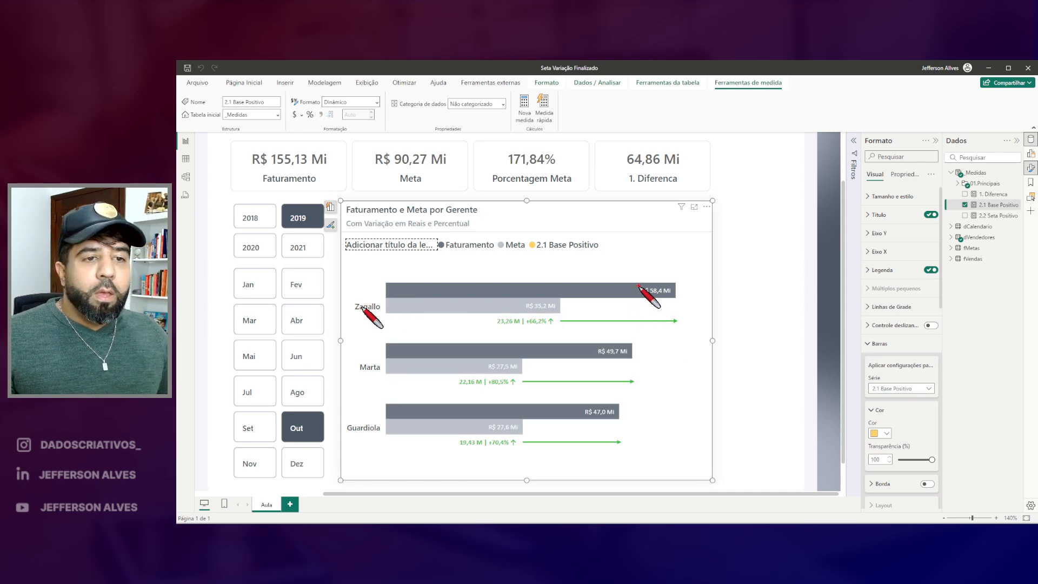
Compare the first manager's Faturamento and Meta bar values with the combined difference and percentage label and its variation arrow
drag(646, 290, 682, 305)
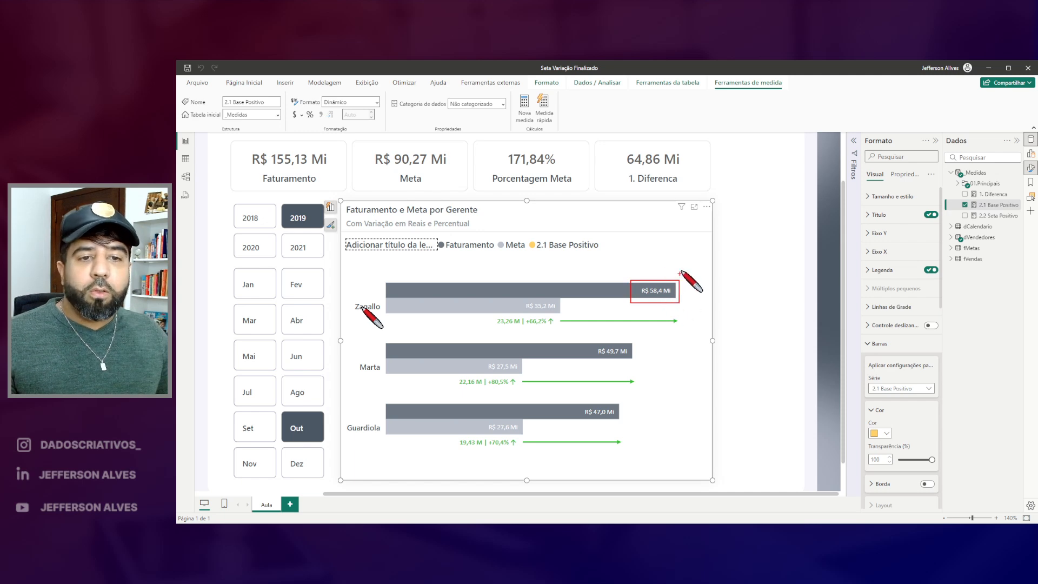
drag(521, 299, 553, 312)
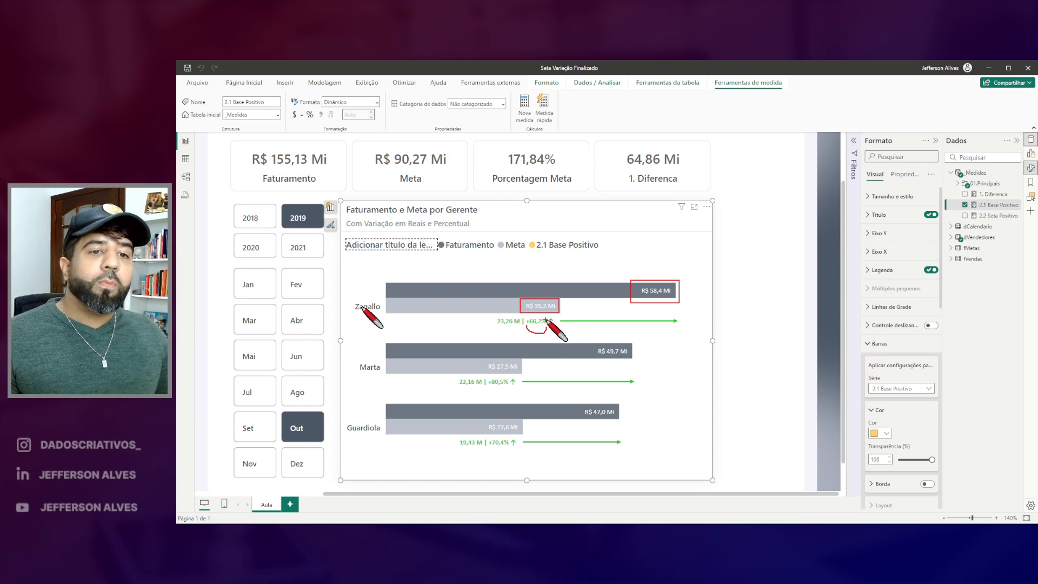
mouse_move(520, 321)
mouse_down()
mouse_move(493, 323)
mouse_move(517, 324)
mouse_up()
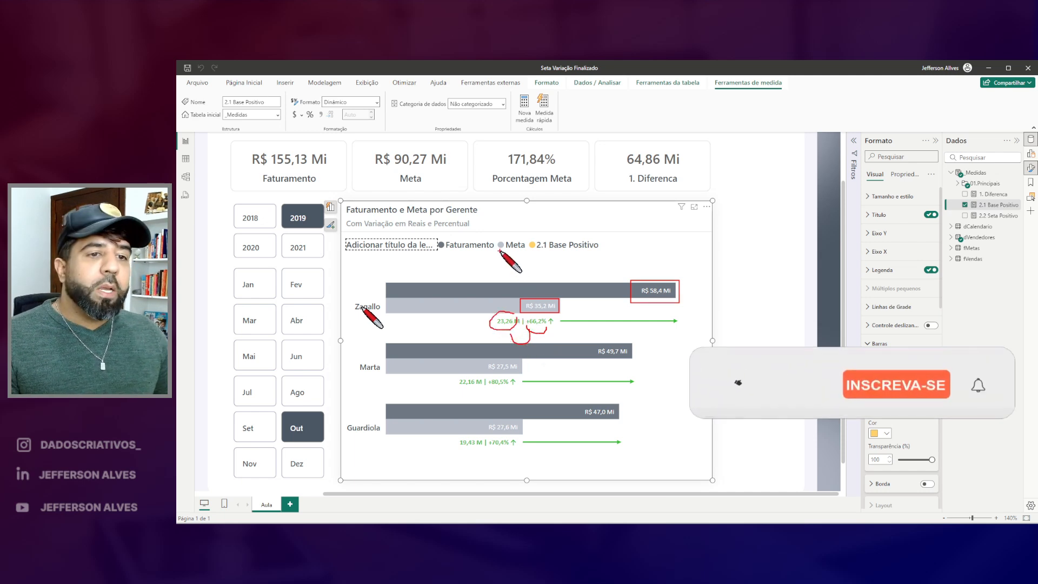
key(Escape)
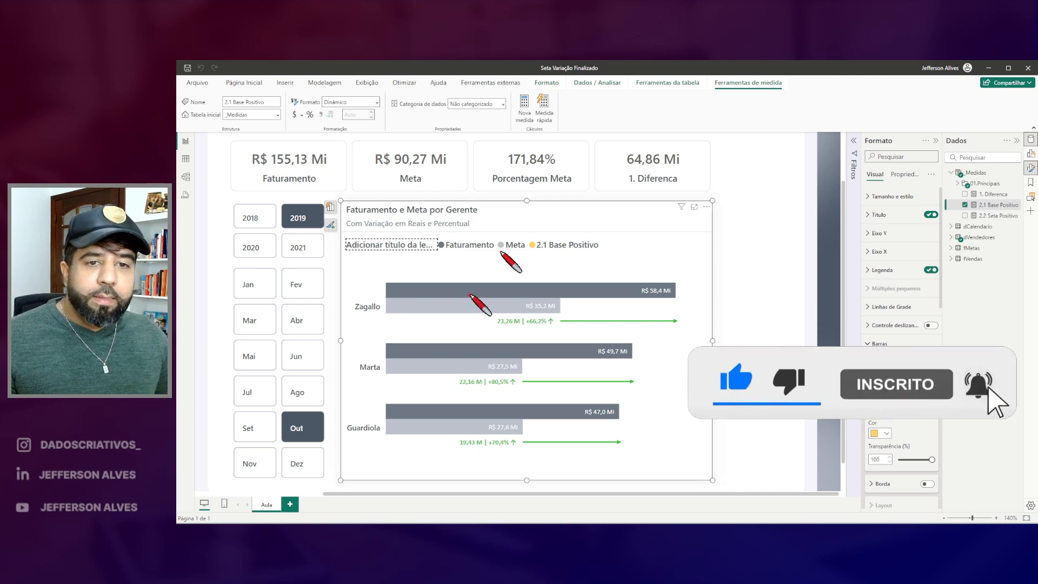
drag(483, 310, 682, 336)
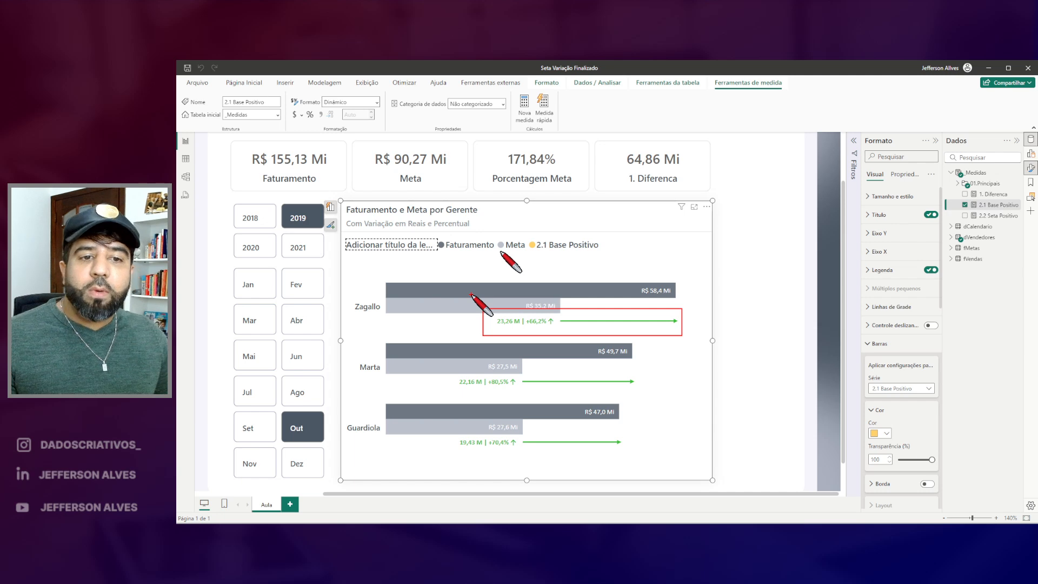
key(Escape)
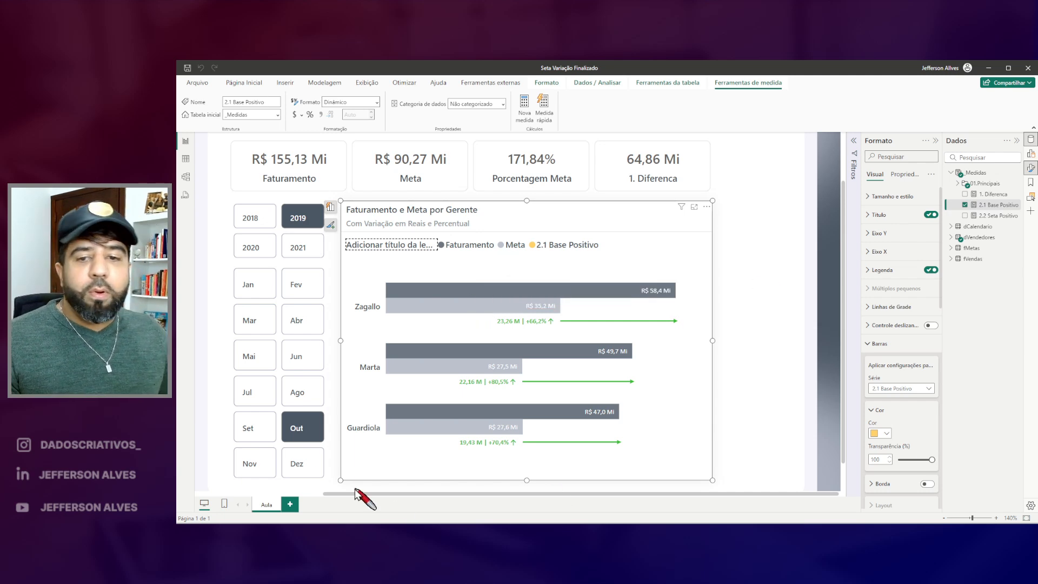
Filter the report to Set and the last manager in the chart, and examine the Diferenca card against the chart's variation label
click(254, 437)
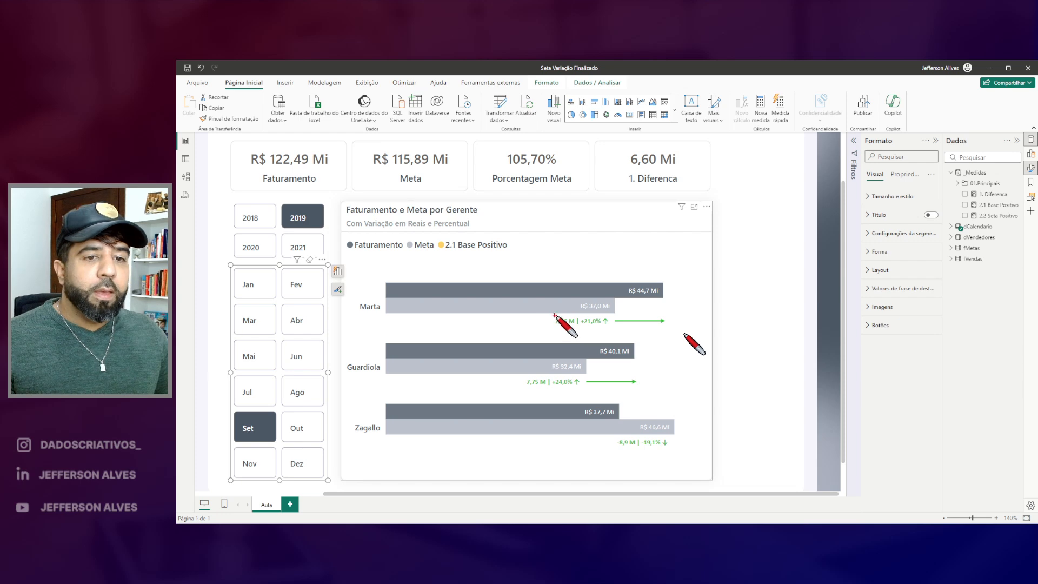
drag(349, 405, 691, 470)
drag(704, 396, 729, 399)
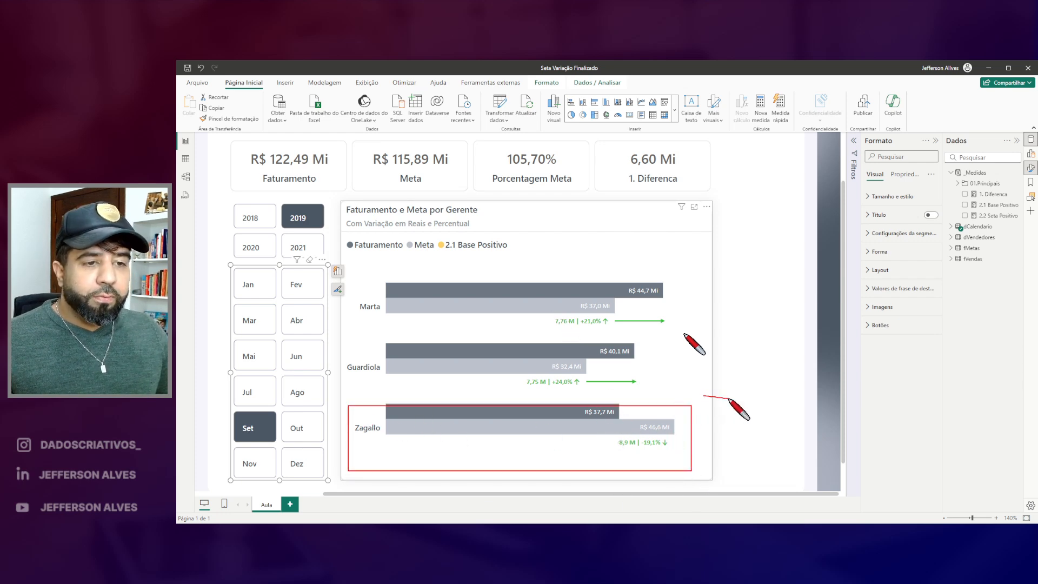
click(358, 429)
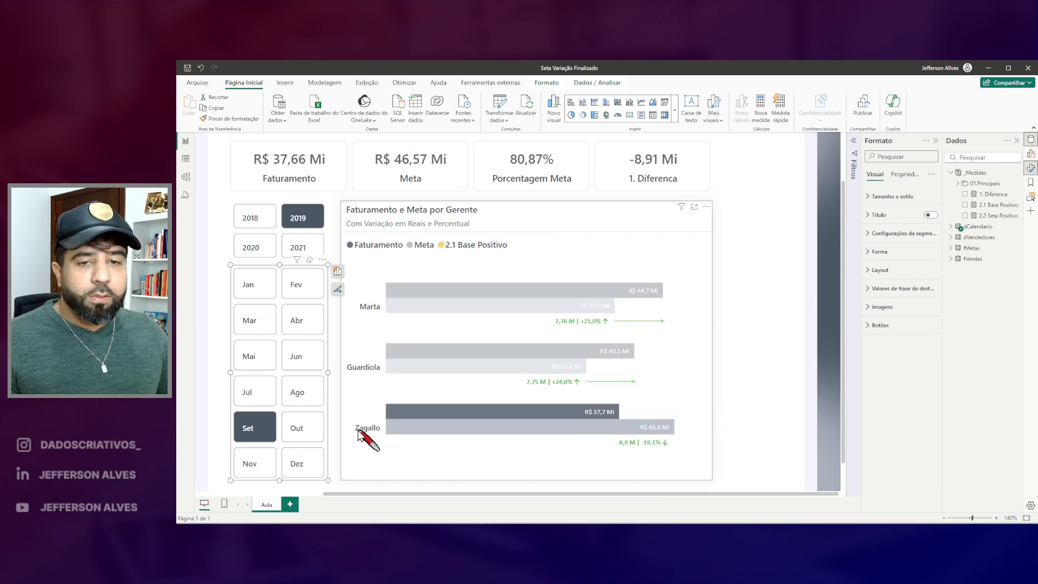
drag(608, 142, 709, 197)
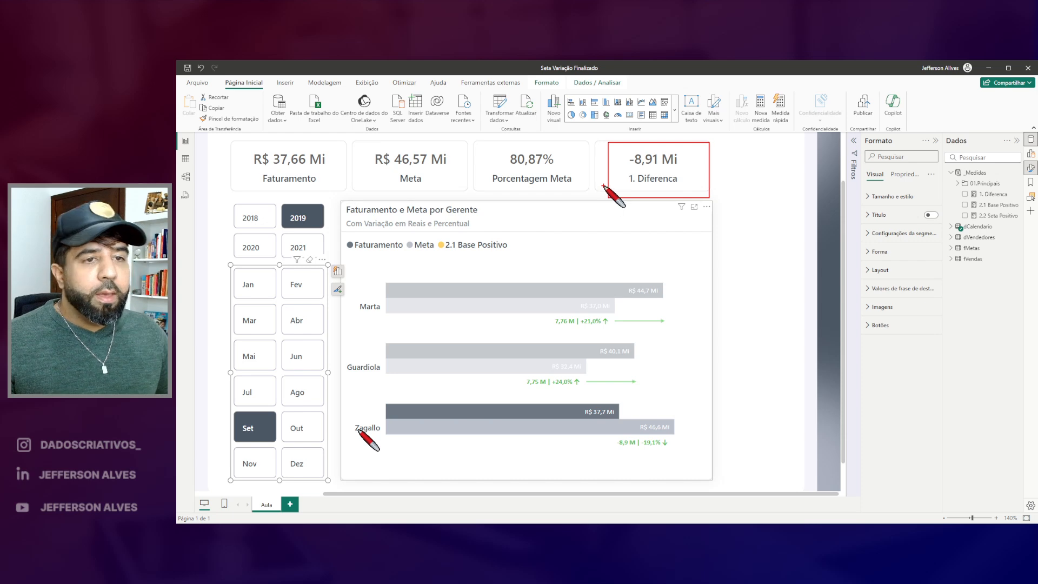
mouse_move(715, 167)
mouse_down()
mouse_move(718, 186)
mouse_move(744, 172)
mouse_move(738, 159)
mouse_up()
mouse_move(664, 436)
mouse_down()
mouse_move(625, 463)
mouse_move(652, 432)
mouse_up()
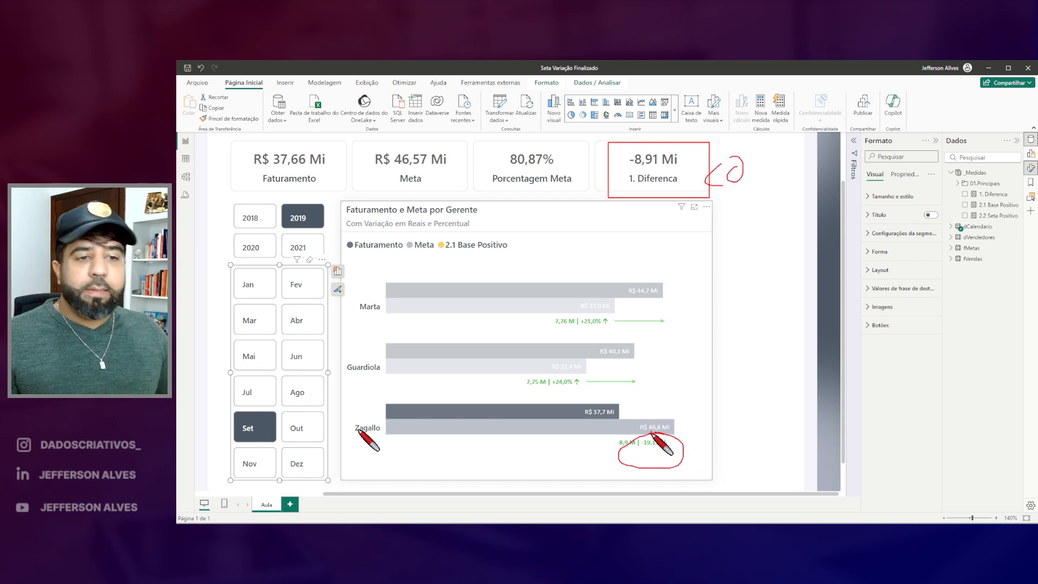
key(Escape)
Open the dynamic format expression of the 2.1 Base Positivo measure and review it from vValor down to the RETURN block
click(998, 205)
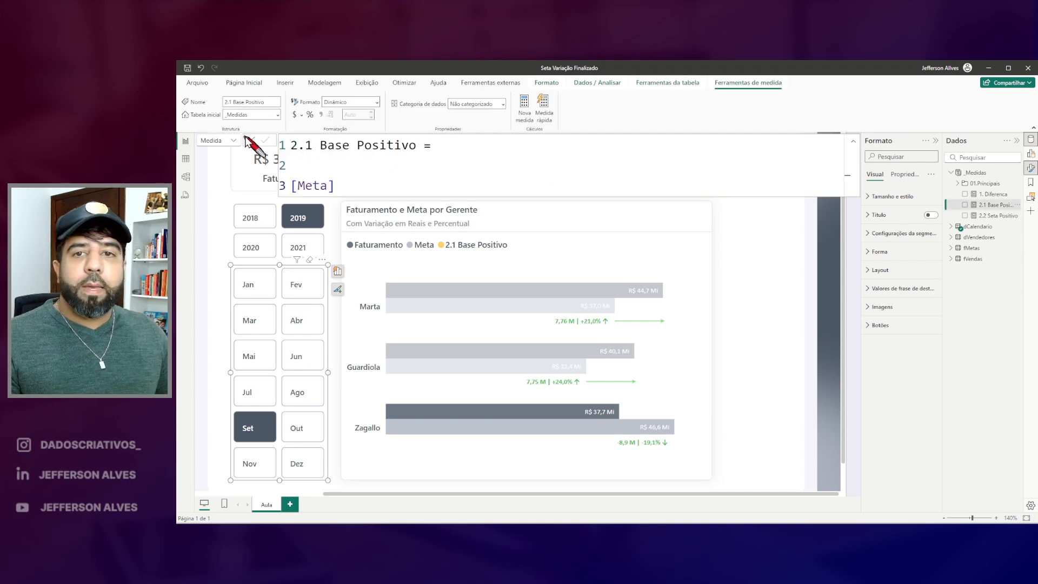
click(219, 140)
click(216, 164)
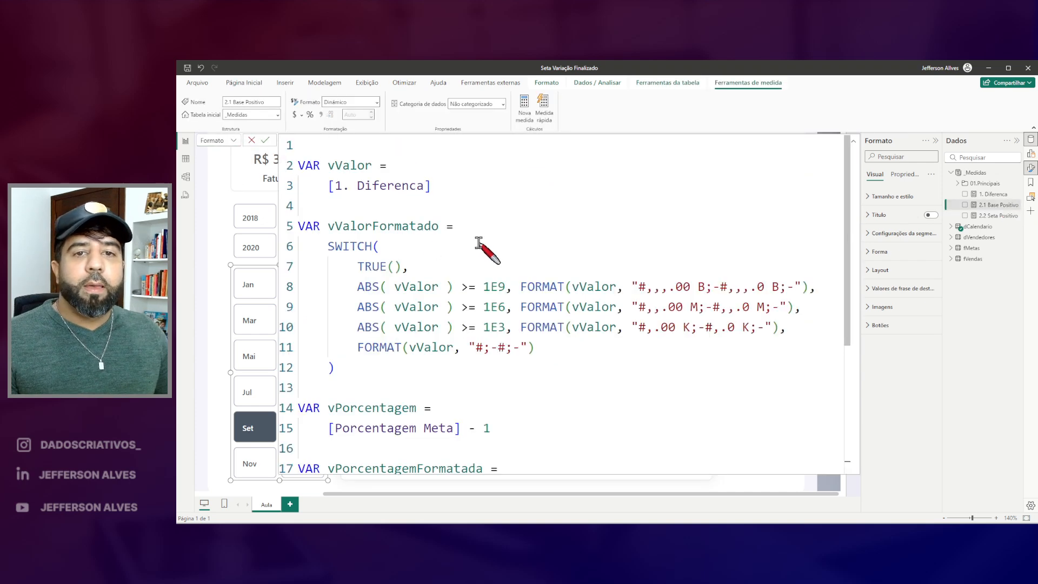
drag(317, 175, 438, 209)
mouse_move(364, 152)
mouse_down()
mouse_move(386, 177)
mouse_move(349, 153)
mouse_up()
key(Escape)
scroll(447, 327, down, 3)
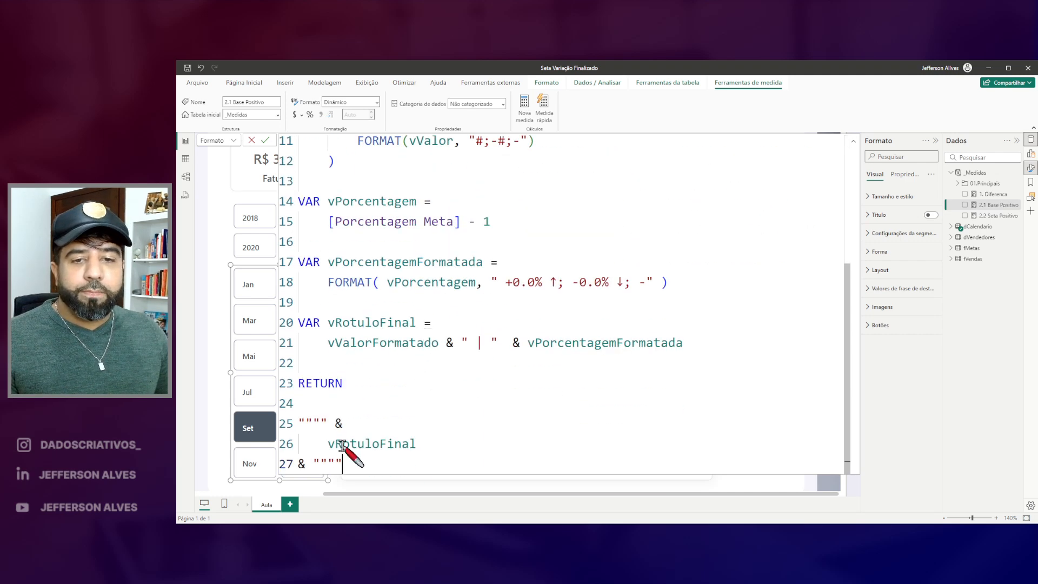
In the RETURN block, start an IF before vRotuloFinal with the condition vValor > 0
click(406, 428)
key(shift+Return)
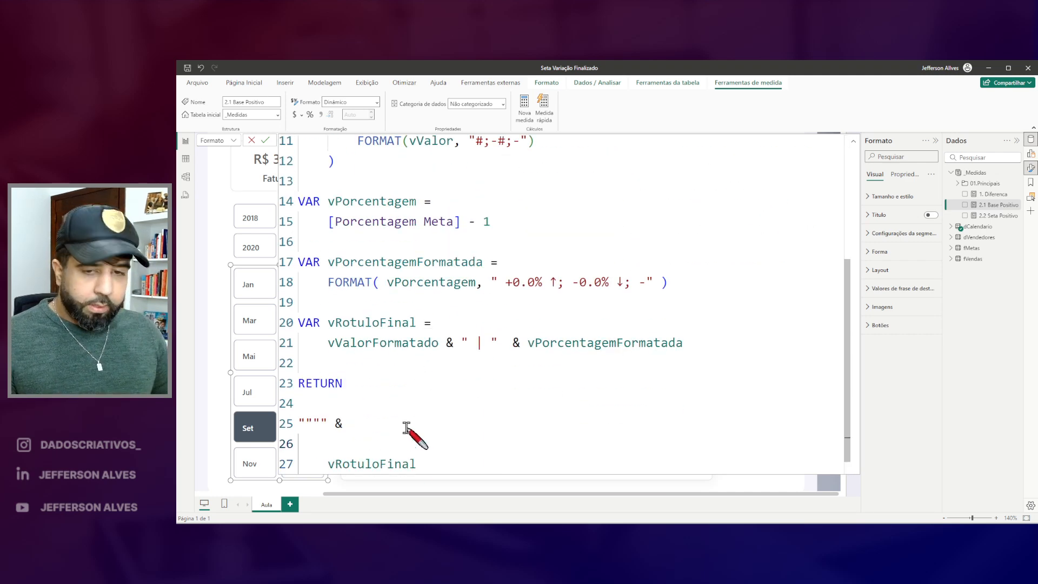
text(IF()
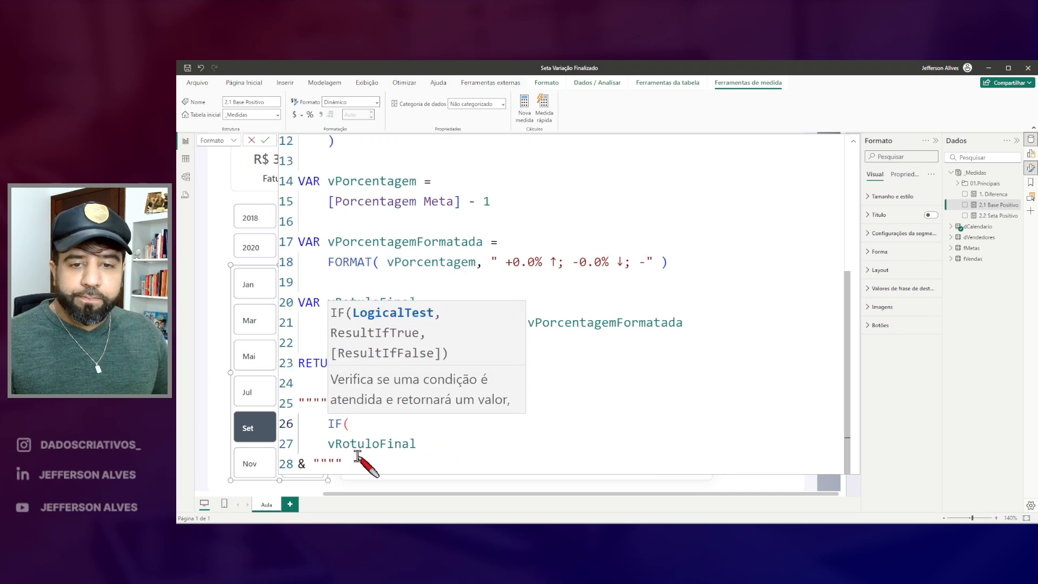
scroll(358, 457, down, 2)
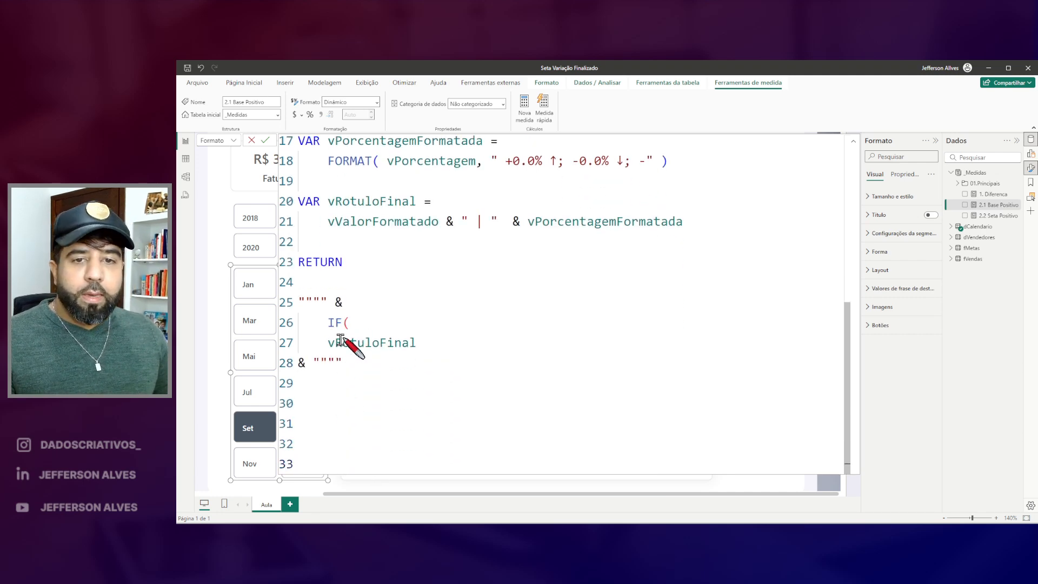
click(400, 322)
key(shift+Return)
text(vV)
key(Tab)
text(> 0)
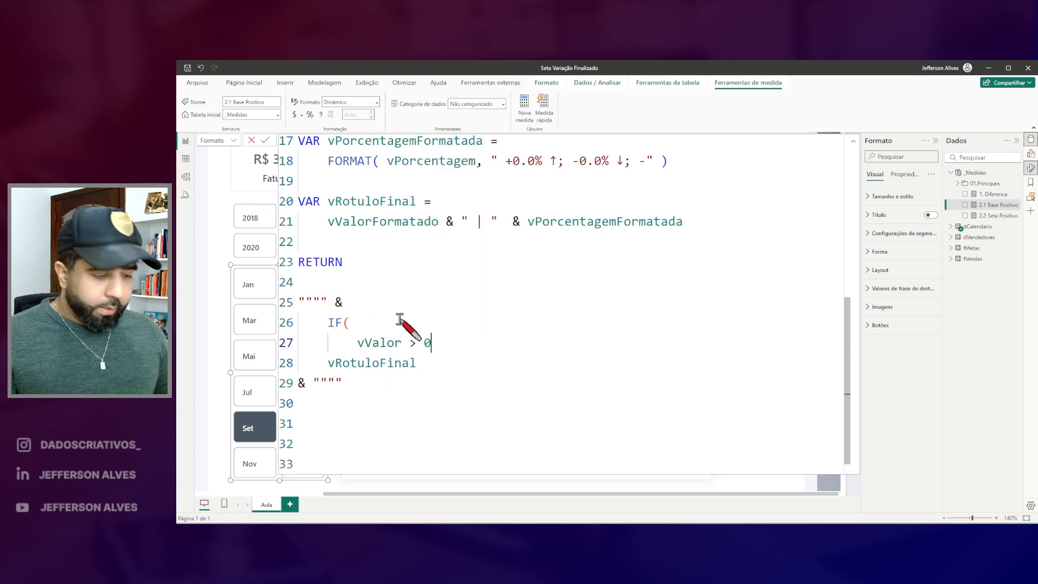
text(,)
Indent vRotuloFinal as the IF's true result, close the parenthesis before the final quotes and commit the format expression
click(331, 364)
key(Tab)
key(Return)
text())
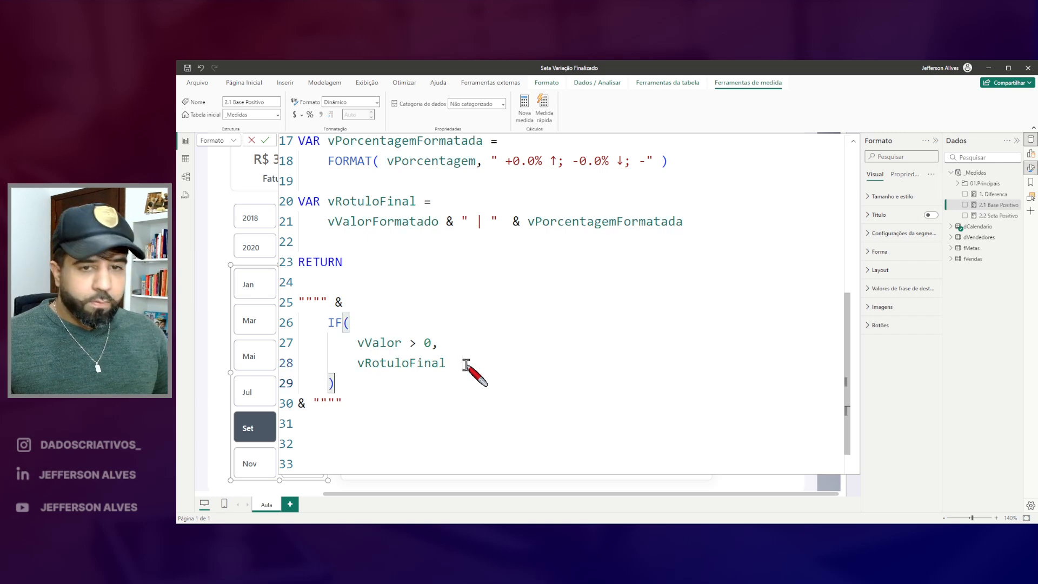
click(348, 281)
key(Return)
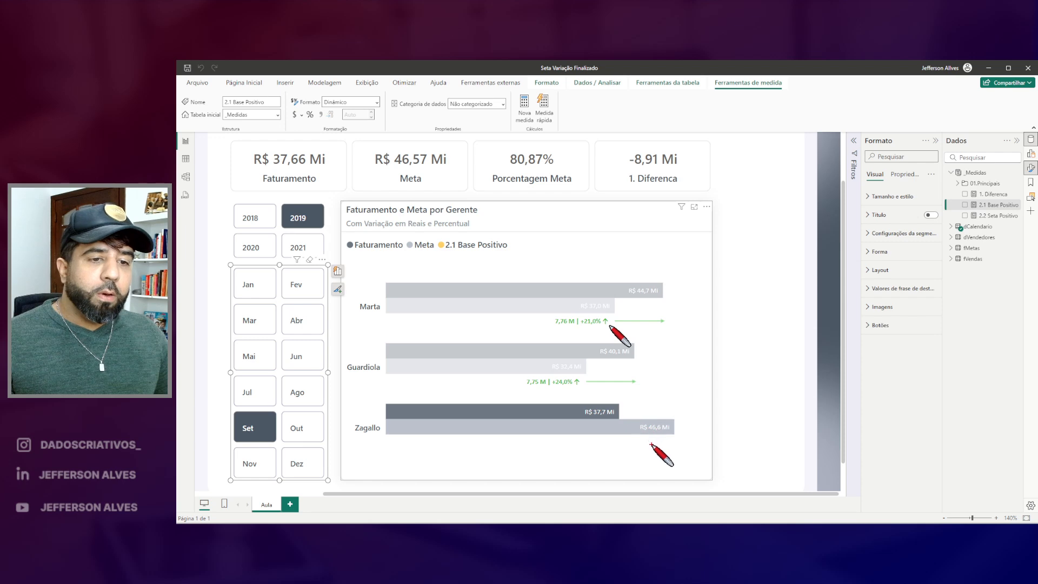
Check the chart's variation labels and arrows with the months Ago, Dez, Out, Jul, Mai and Mar, ending on Mar
click(305, 404)
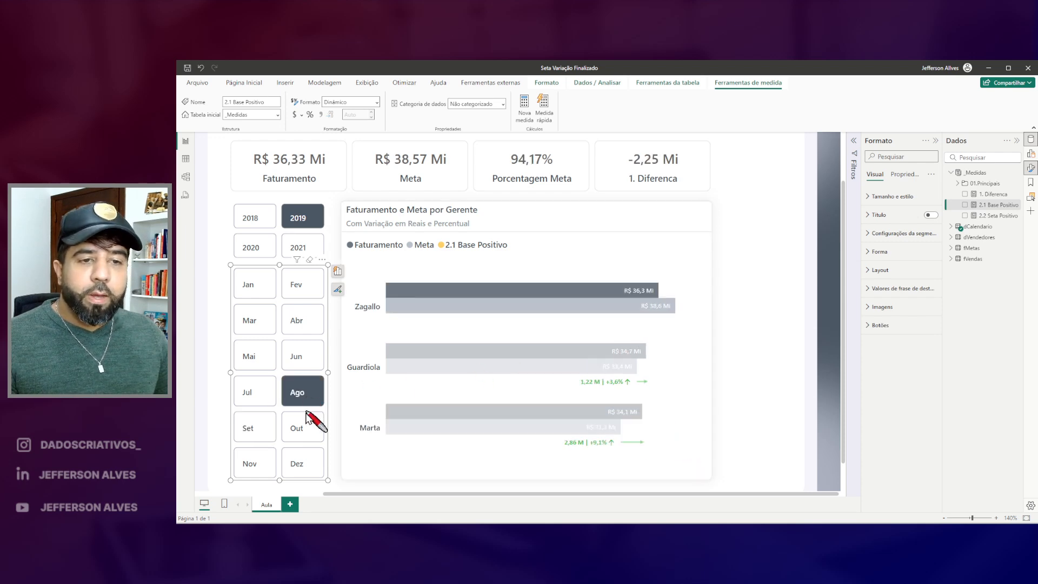
click(304, 463)
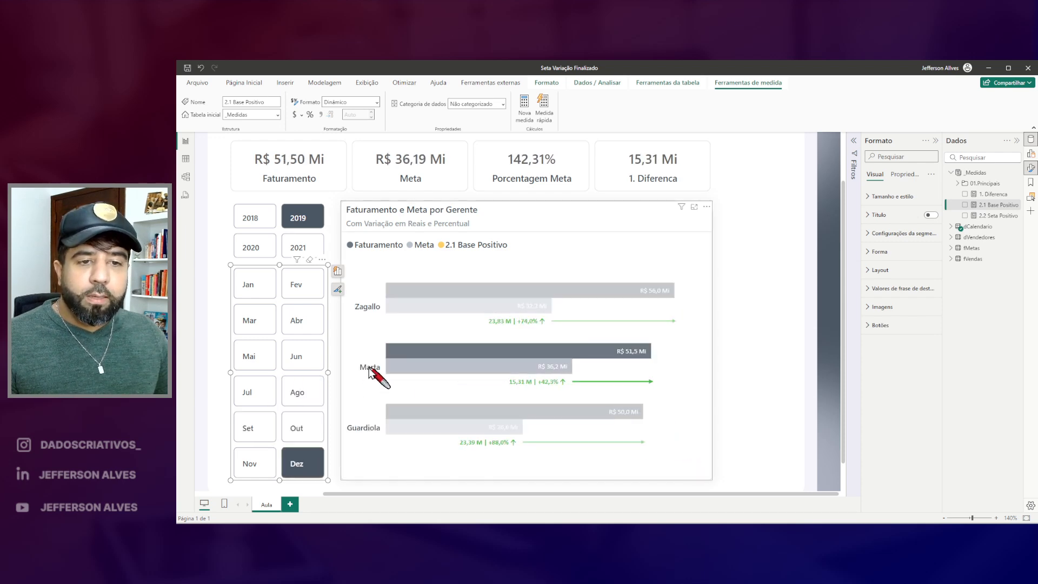
click(300, 430)
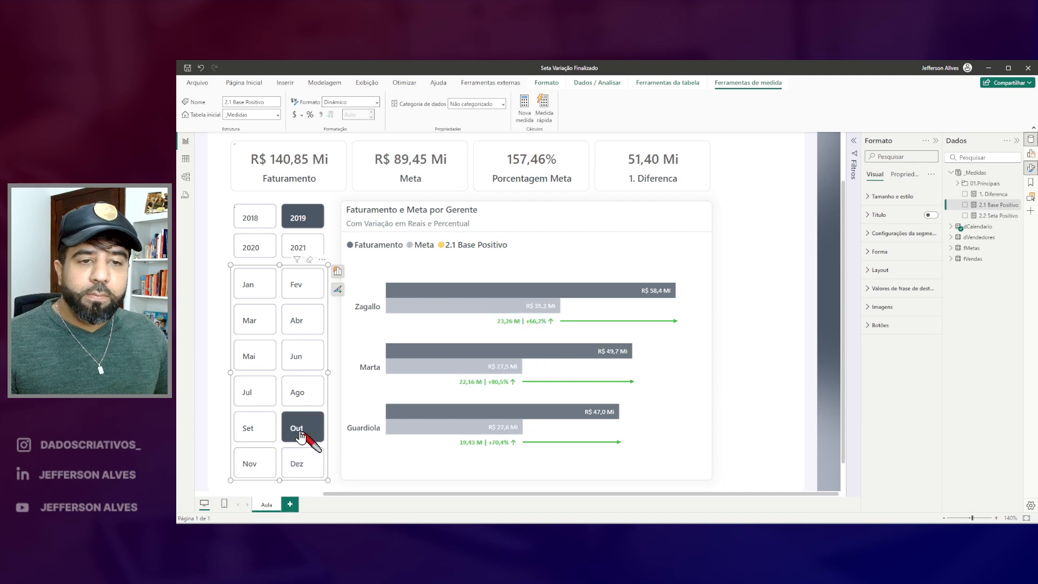
click(303, 400)
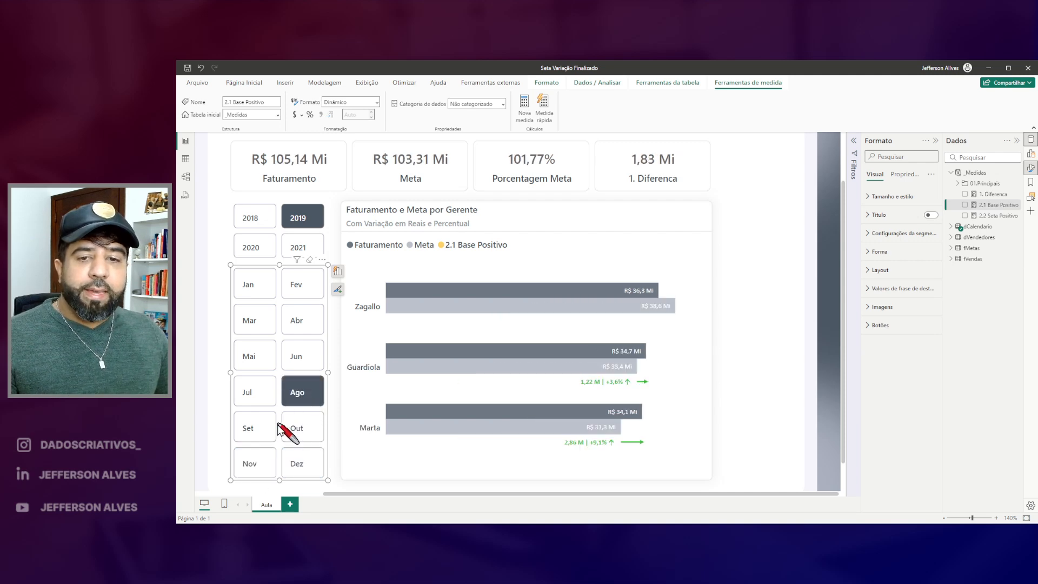
click(264, 402)
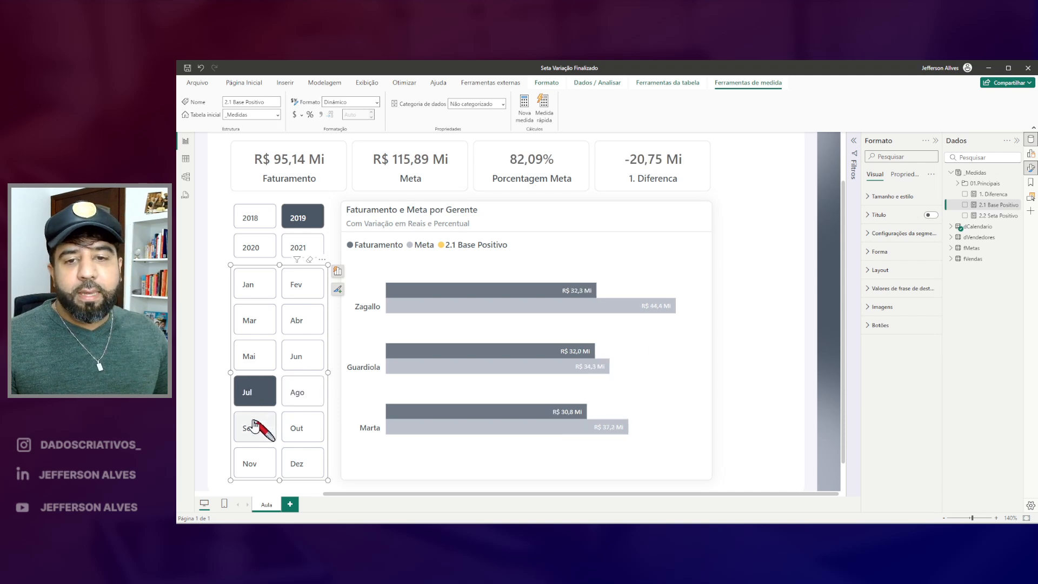
click(254, 361)
click(251, 327)
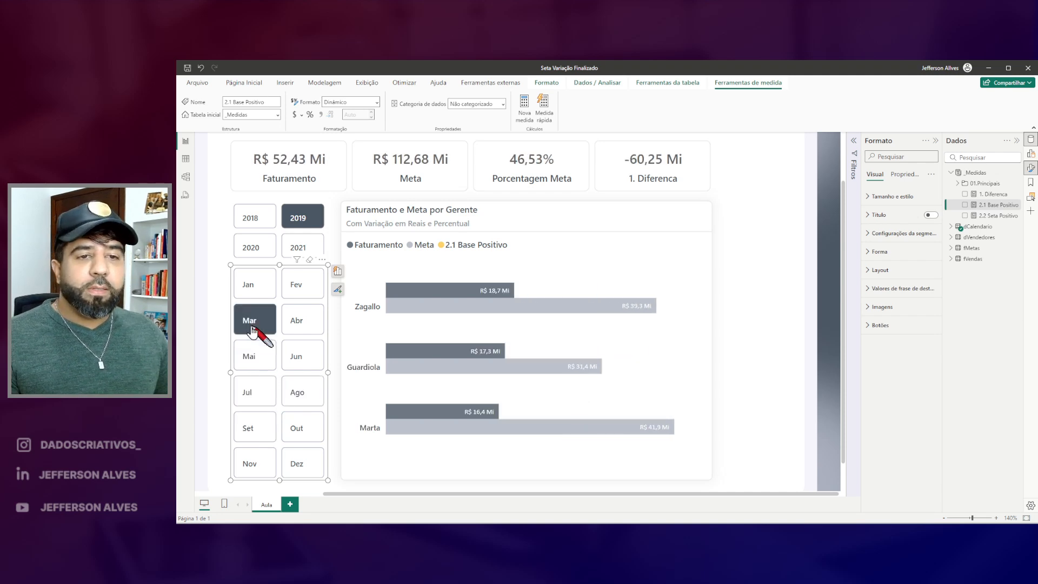
Compare each manager's Faturamento and Meta bars in the chart for Mar
drag(518, 298, 653, 320)
drag(514, 358, 570, 378)
drag(505, 422, 606, 452)
drag(482, 276, 521, 296)
drag(465, 335, 505, 359)
drag(450, 396, 493, 420)
key(Escape)
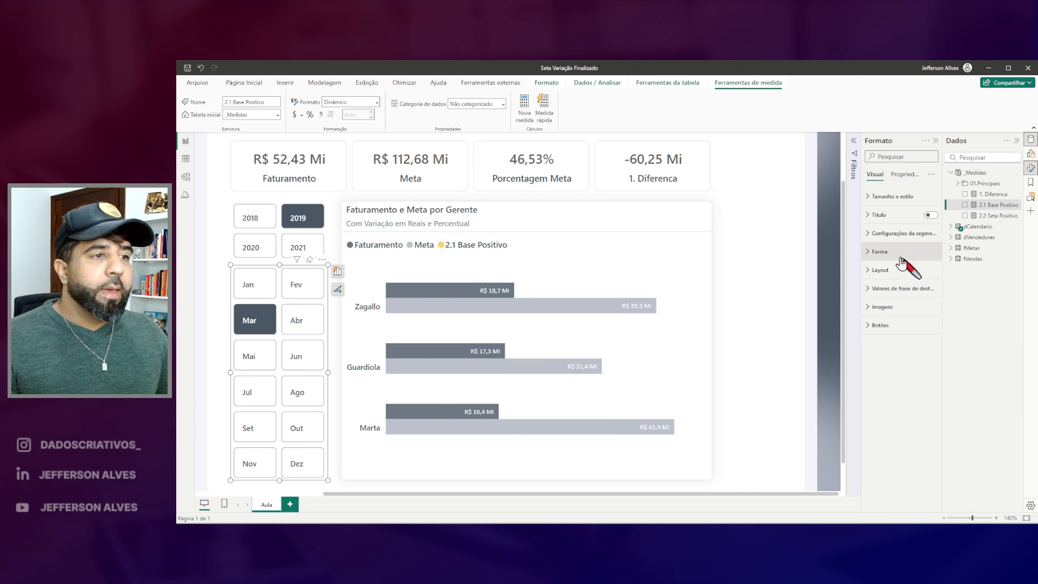
Copy the 2.1 Base Positivo formula and paste it into a new measure in the _Medidas table
click(989, 206)
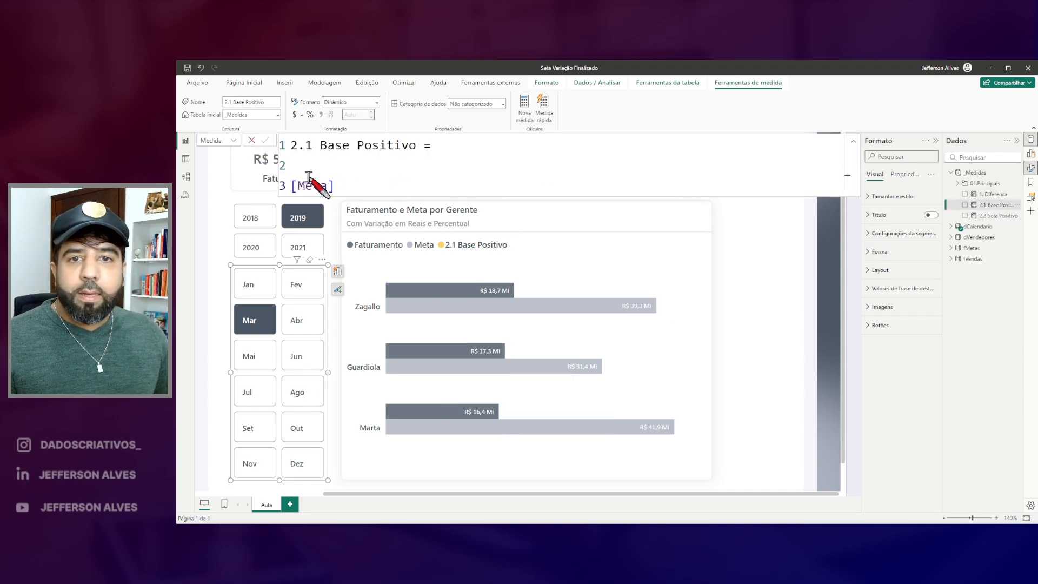
drag(351, 189, 268, 147)
key(ctrl+c)
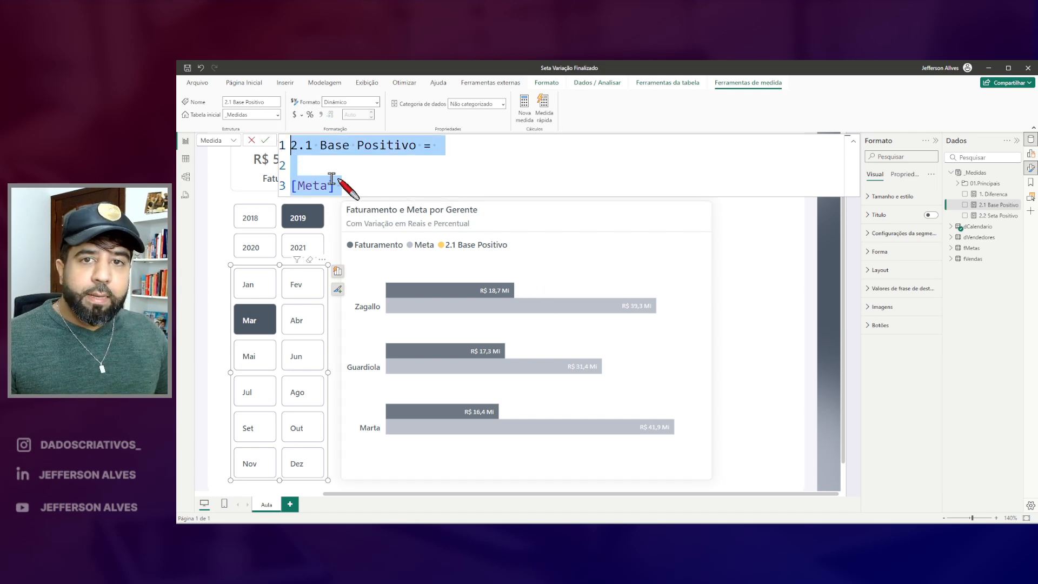
right_click(976, 172)
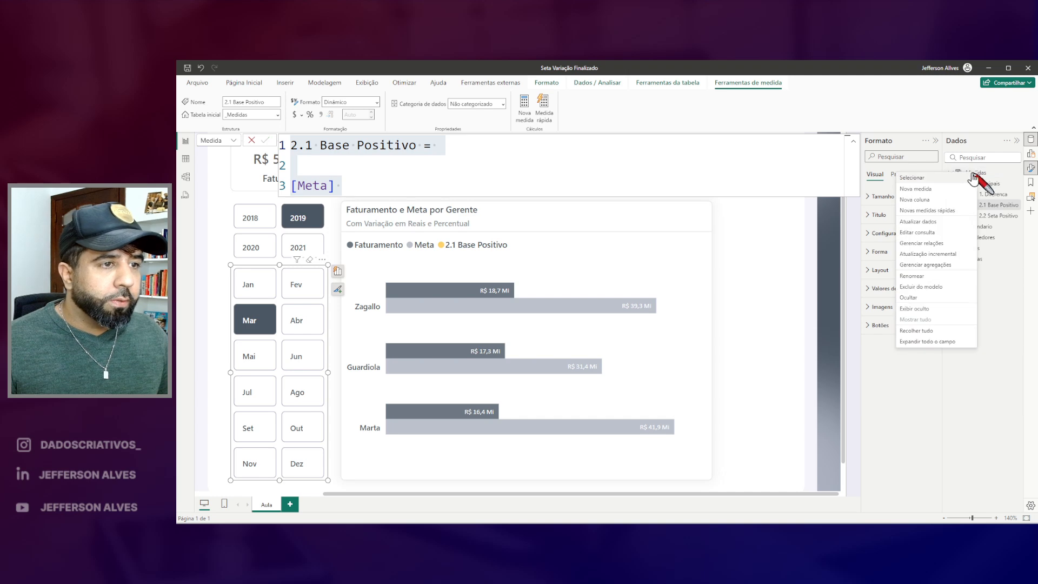
click(929, 187)
key(ctrl+v)
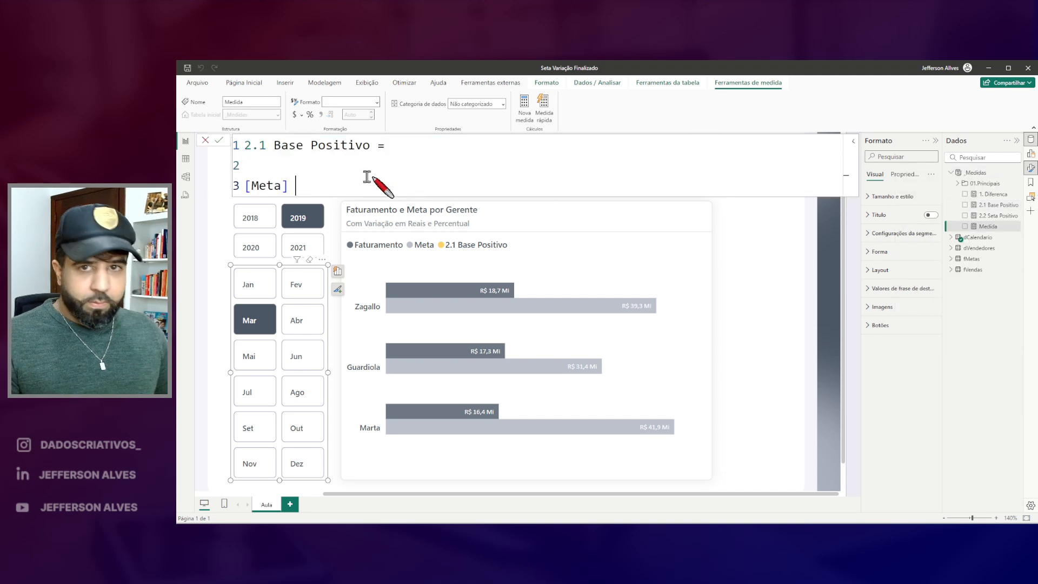
Name the new measure 3.1 Base Negativo, keeping [Meta] as its expression, and save it
drag(253, 147, 231, 146)
text(3)
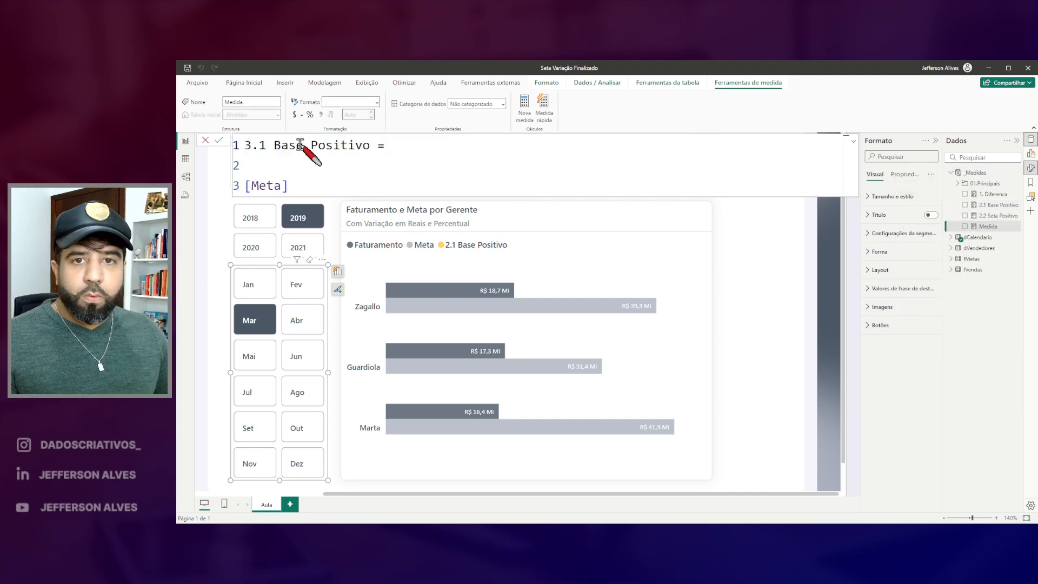
double_click(338, 147)
text(Nega)
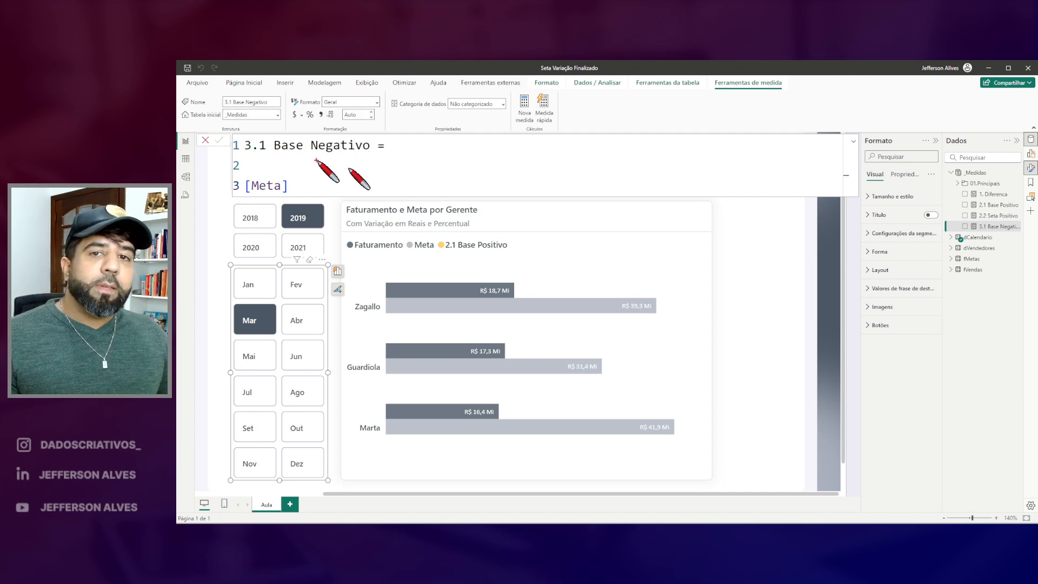
drag(237, 127, 382, 166)
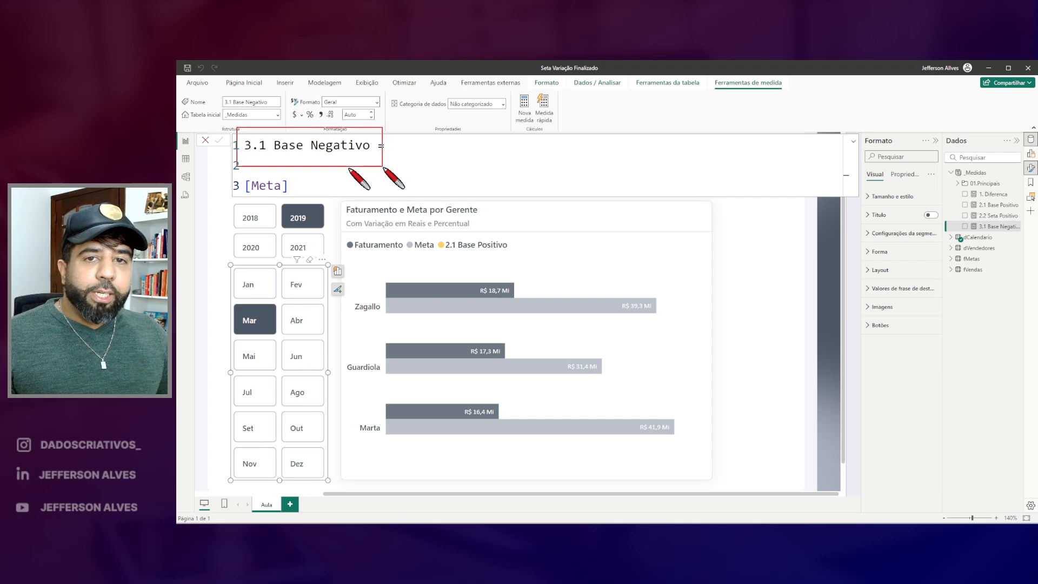
mouse_move(273, 171)
mouse_down()
mouse_move(224, 184)
mouse_move(296, 172)
mouse_up()
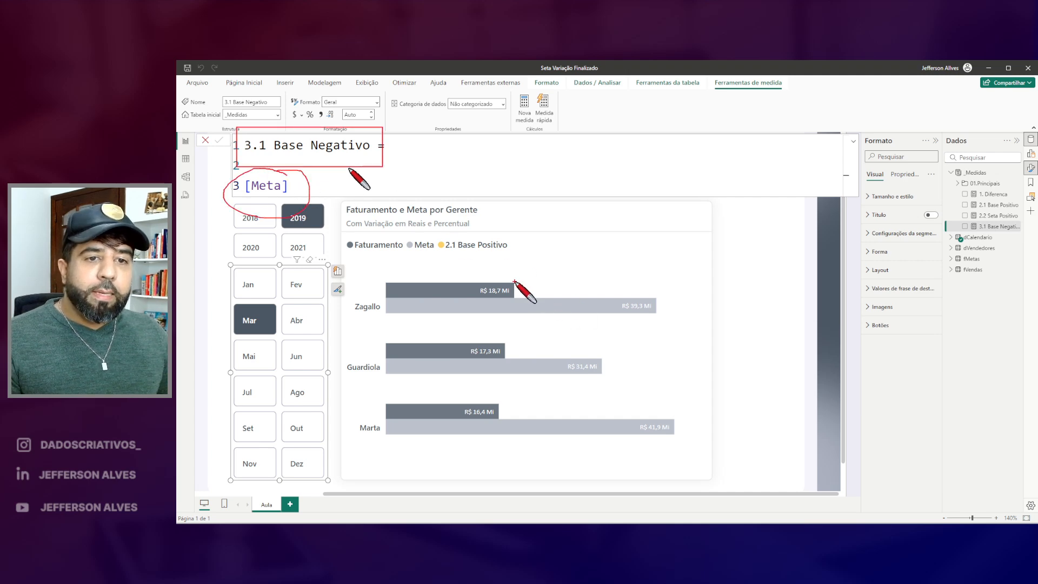
Add 3.1 Base Negativo to the manager bar chart's Eixo X as the first field, above Faturamento
click(638, 224)
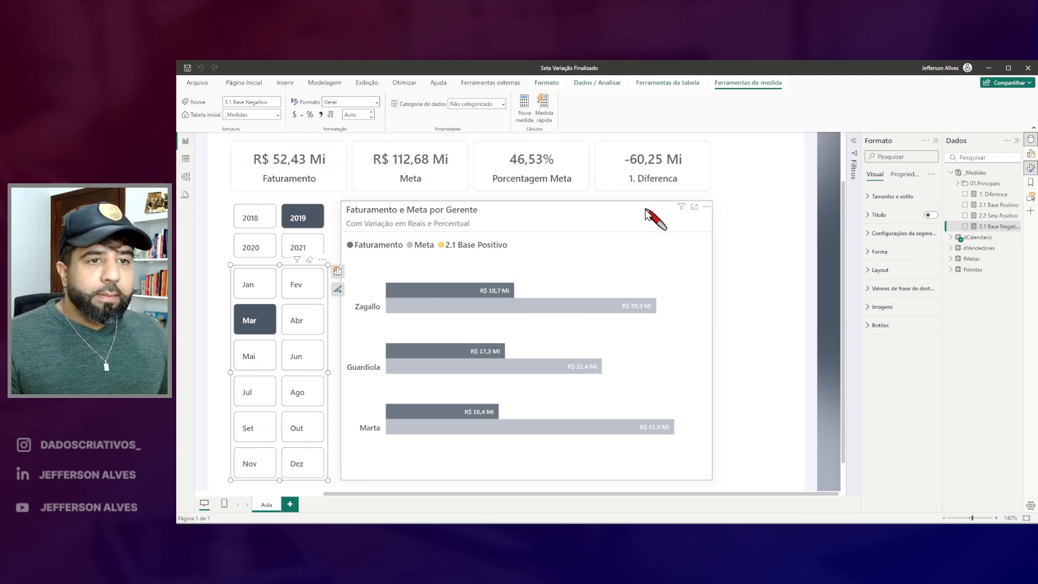
click(1030, 155)
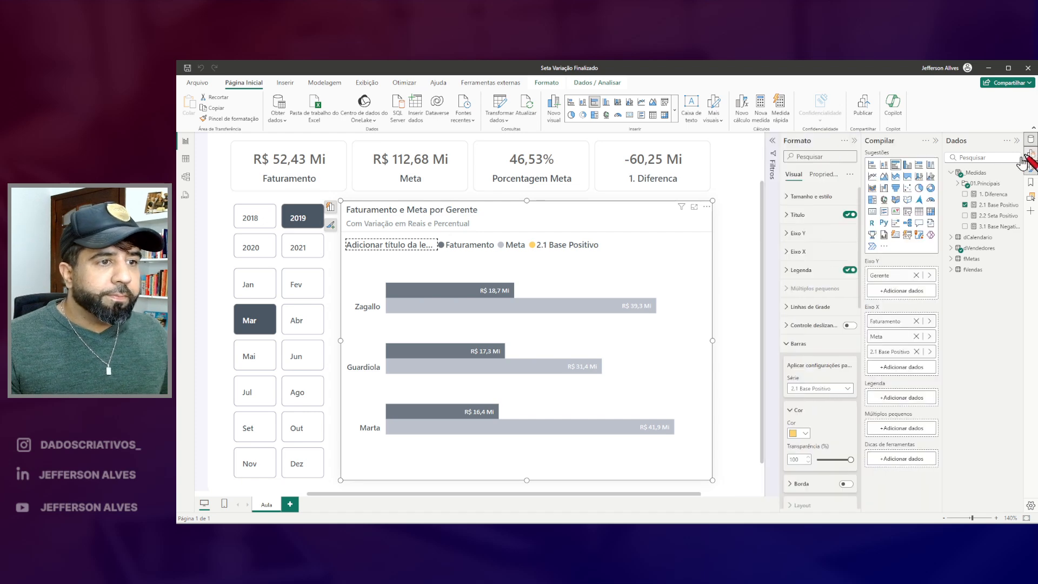
drag(992, 231, 992, 281)
drag(866, 314, 933, 346)
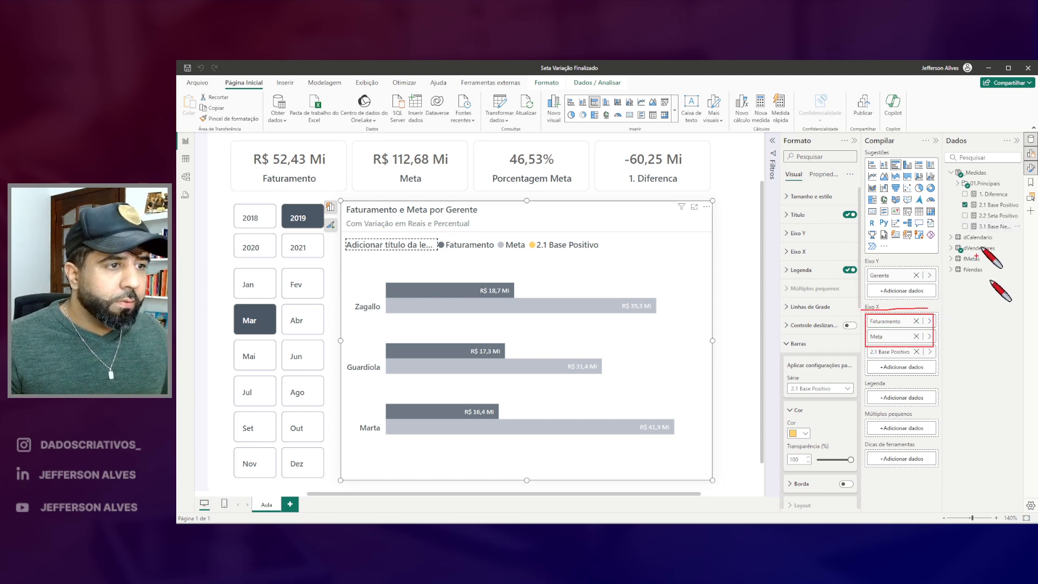
mouse_move(992, 226)
mouse_down()
mouse_move(944, 244)
mouse_move(925, 320)
mouse_up()
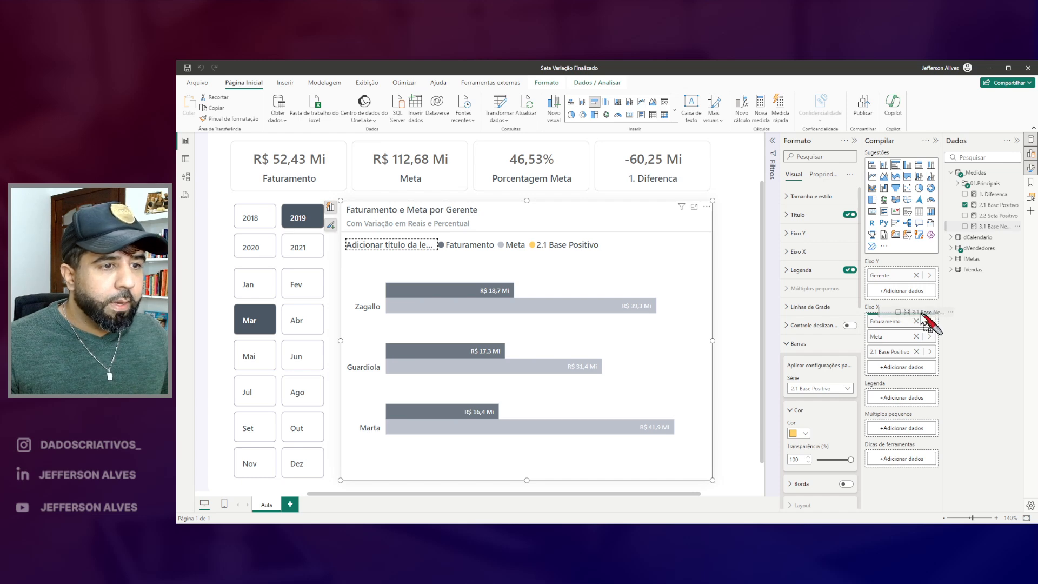
mouse_move(501, 278)
mouse_down()
mouse_move(538, 295)
mouse_move(673, 295)
mouse_up()
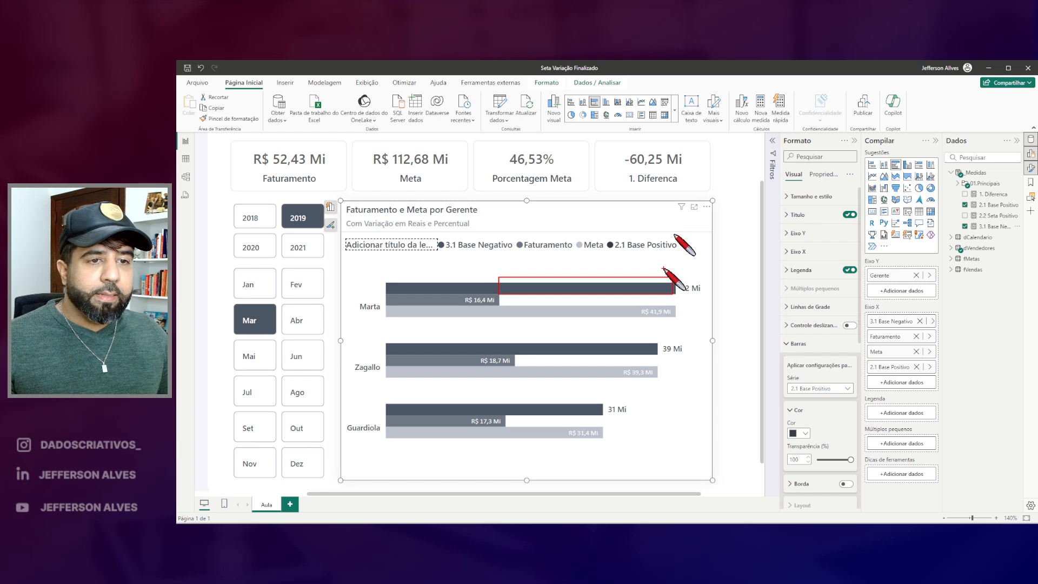
drag(582, 274, 505, 273)
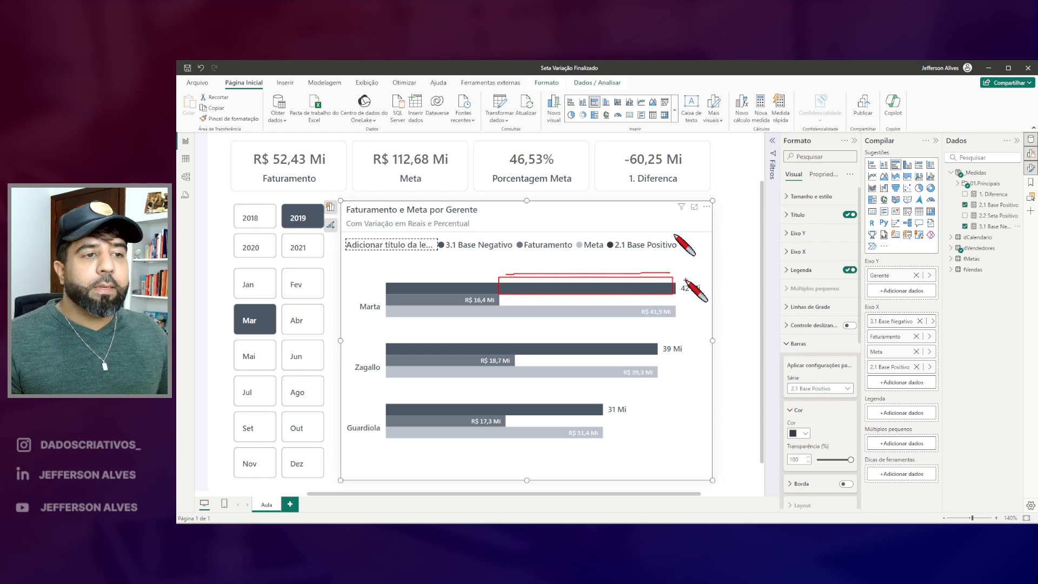
Give the 3.1 Base Negativo bars a light yellow fill with 22% transparency
key(Escape)
click(805, 433)
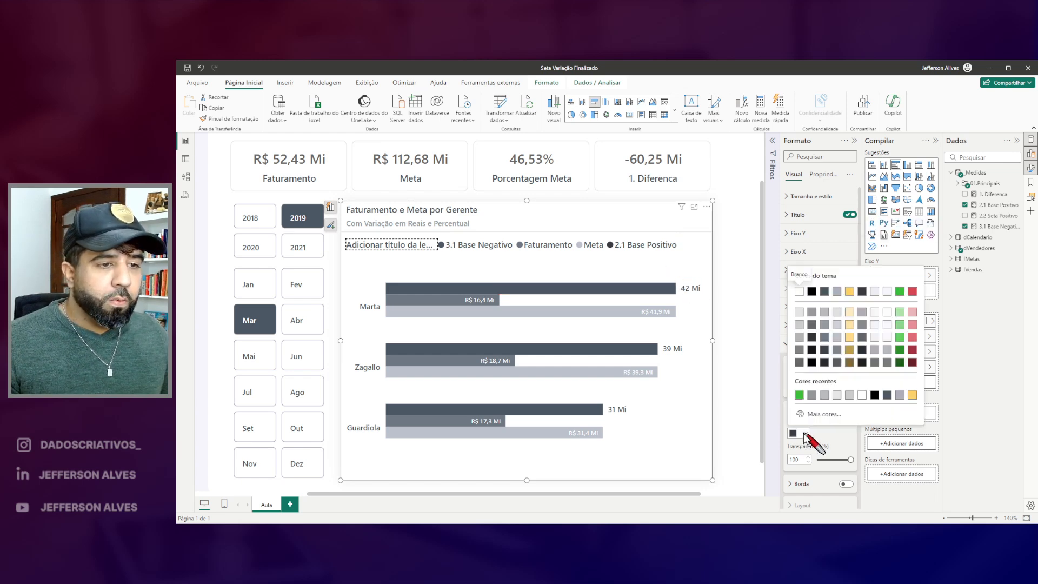
click(836, 435)
click(845, 389)
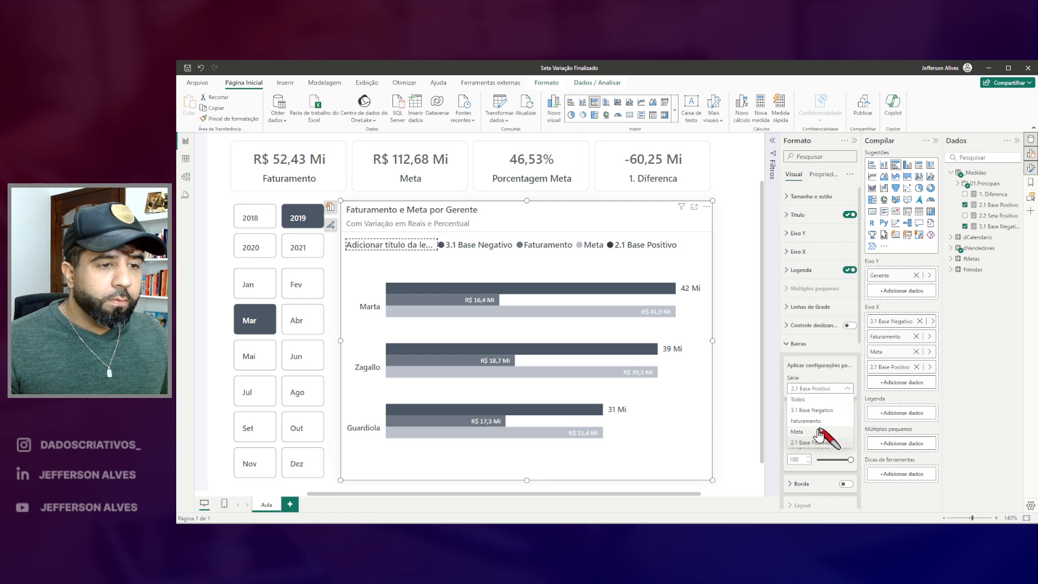
click(819, 415)
click(806, 433)
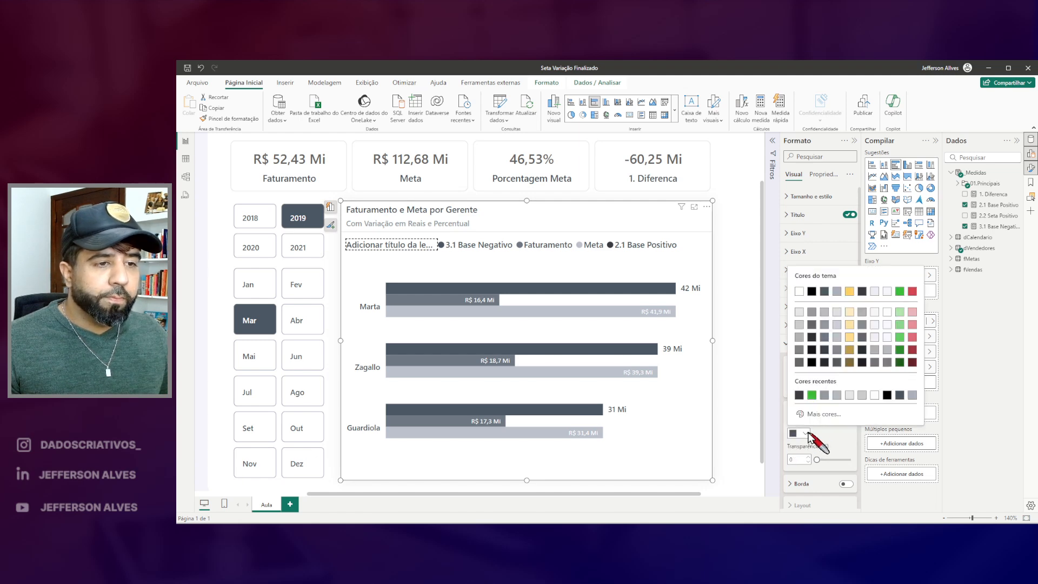
click(856, 326)
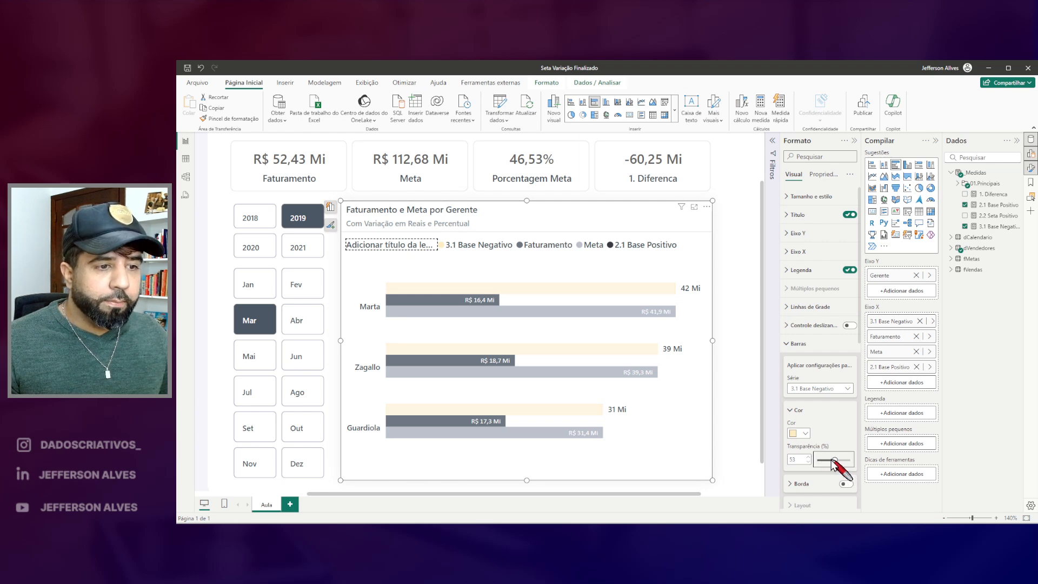
Remove the data labels of the 3.1 Base Negativo series from the manager bar chart
right_click(686, 291)
click(706, 348)
click(688, 289)
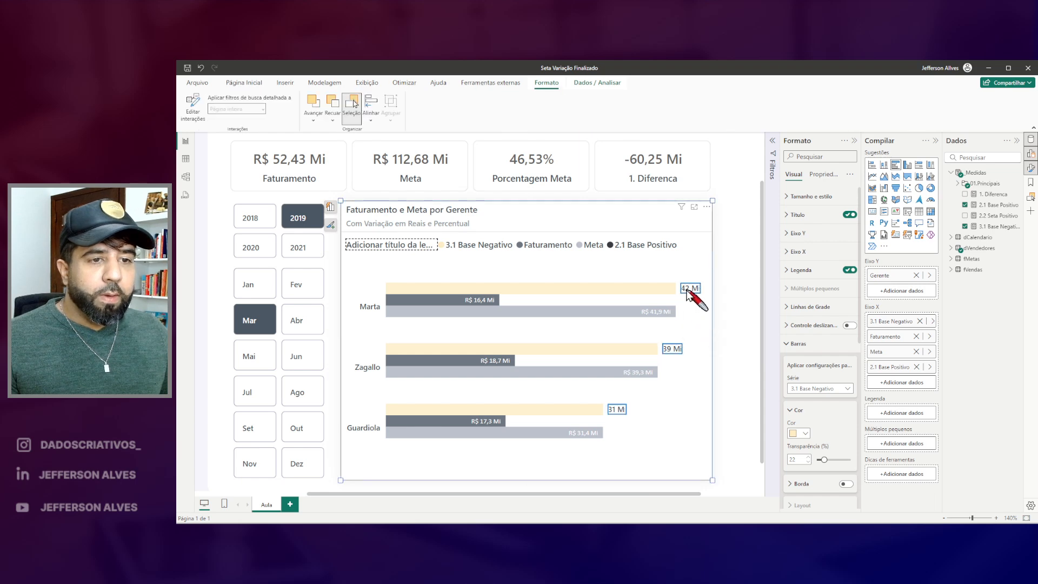
click(623, 292)
click(695, 292)
key(Delete)
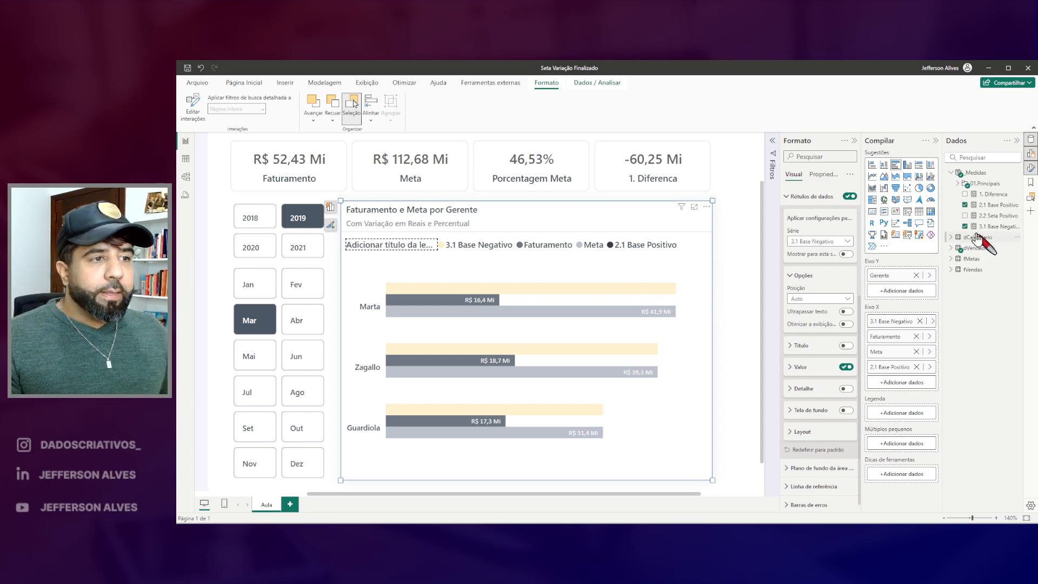
drag(674, 290, 657, 290)
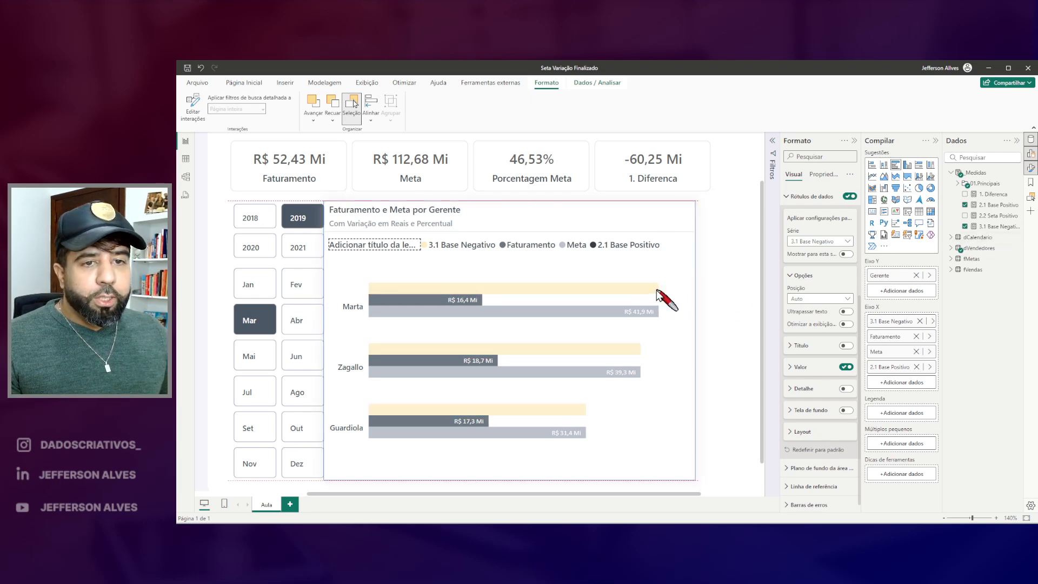
click(716, 289)
drag(601, 219, 617, 222)
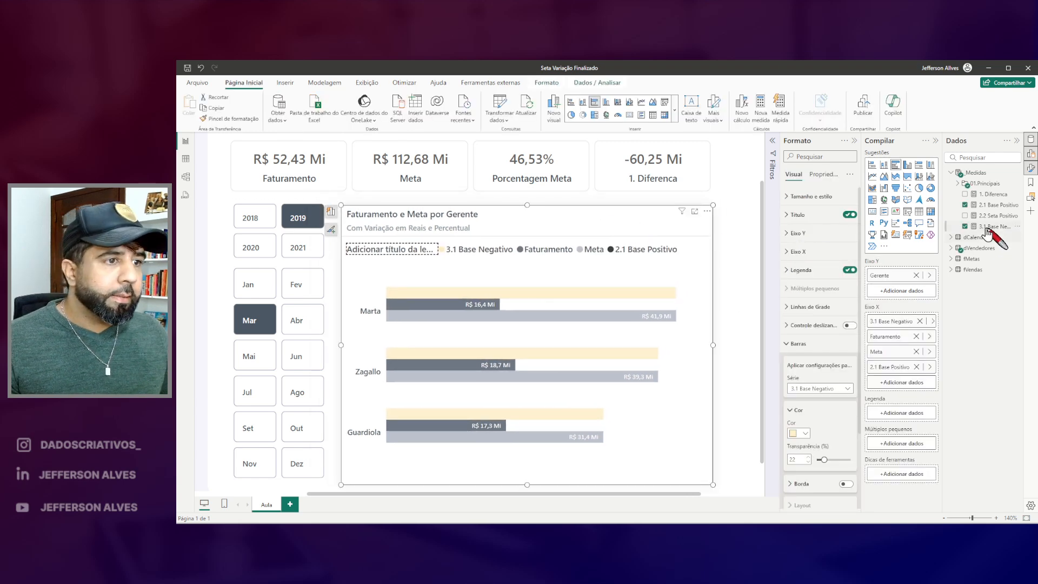
Copy the 2.2 Seta Positivo formula and paste it into a new measure in the _Medidas table
click(998, 216)
click(403, 201)
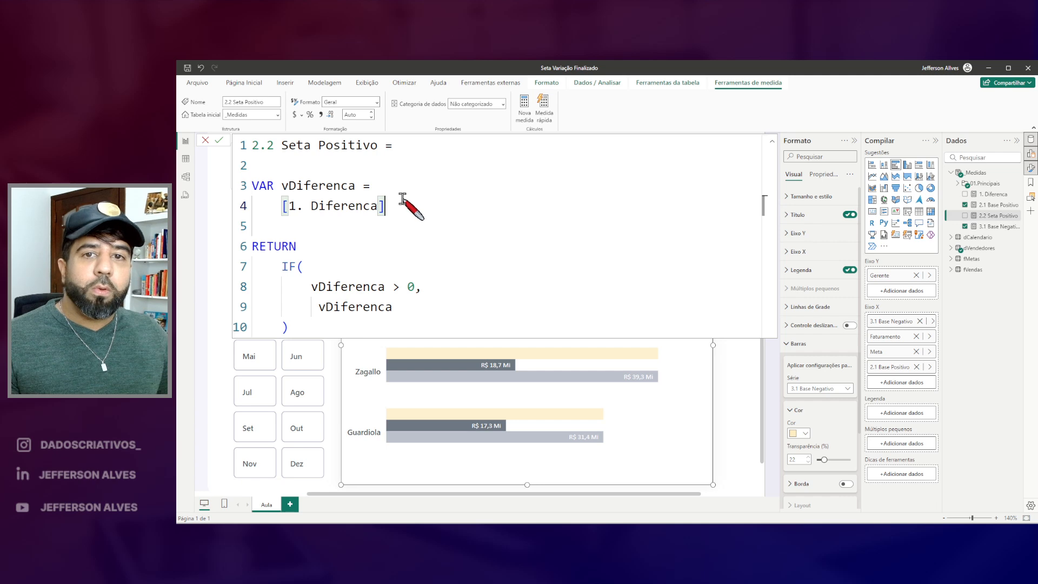
key(ctrl+a)
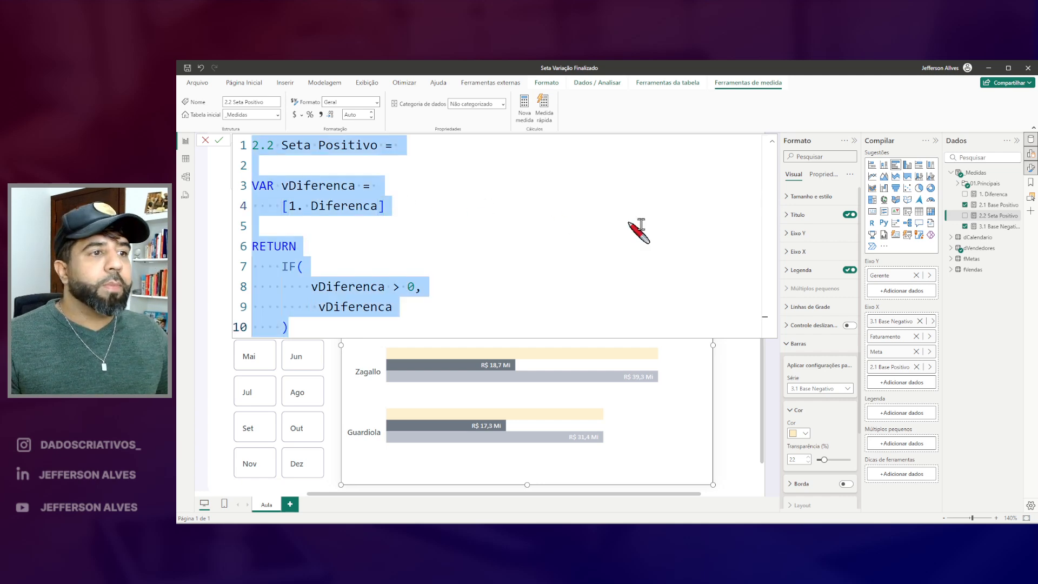
right_click(970, 174)
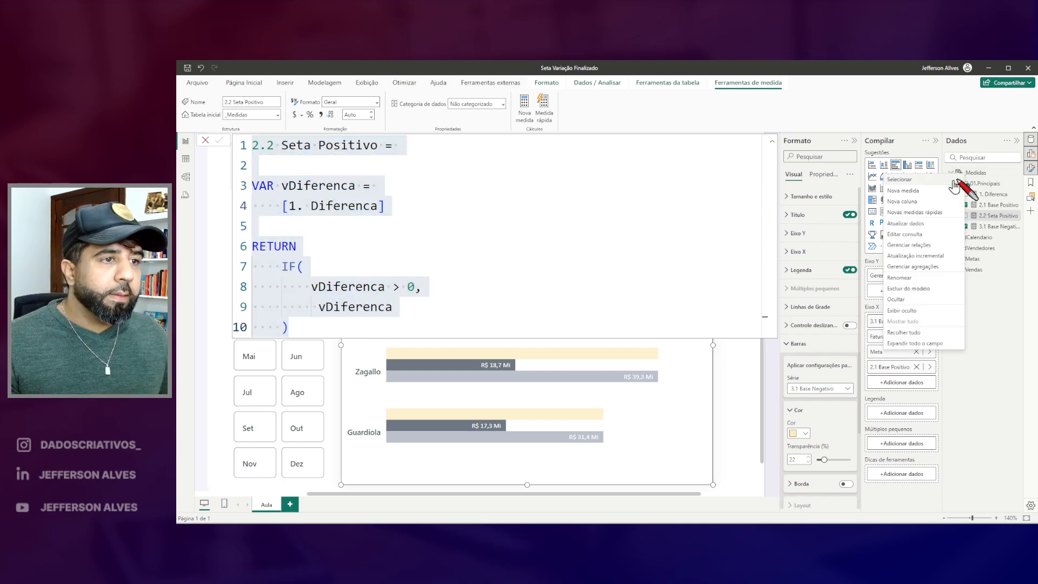
click(922, 193)
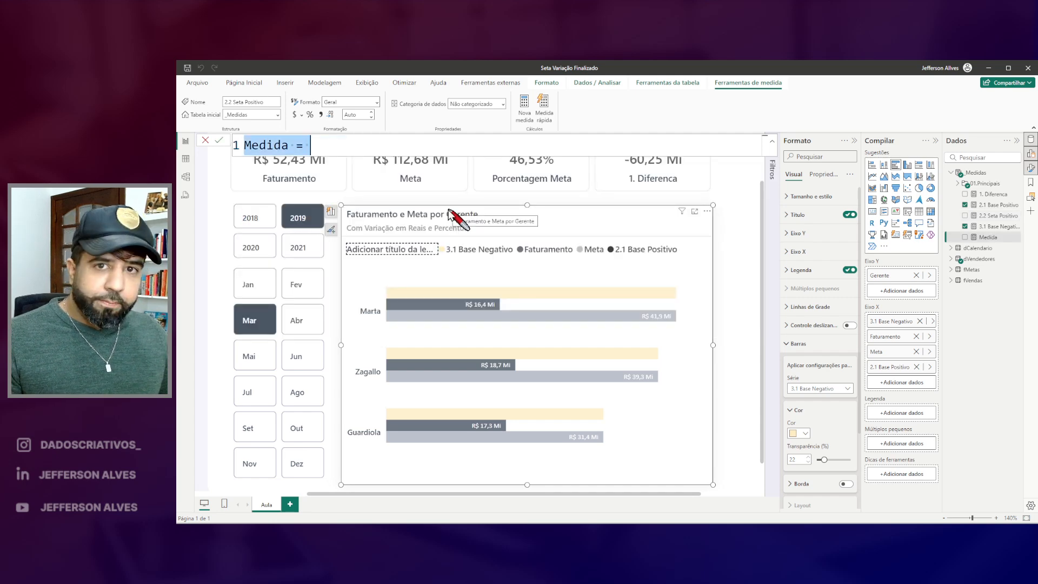
key(ctrl+v)
Name the new measure 3.2 Seta Negativo, change its condition to vDiferenca <= 0, and save it
click(251, 148)
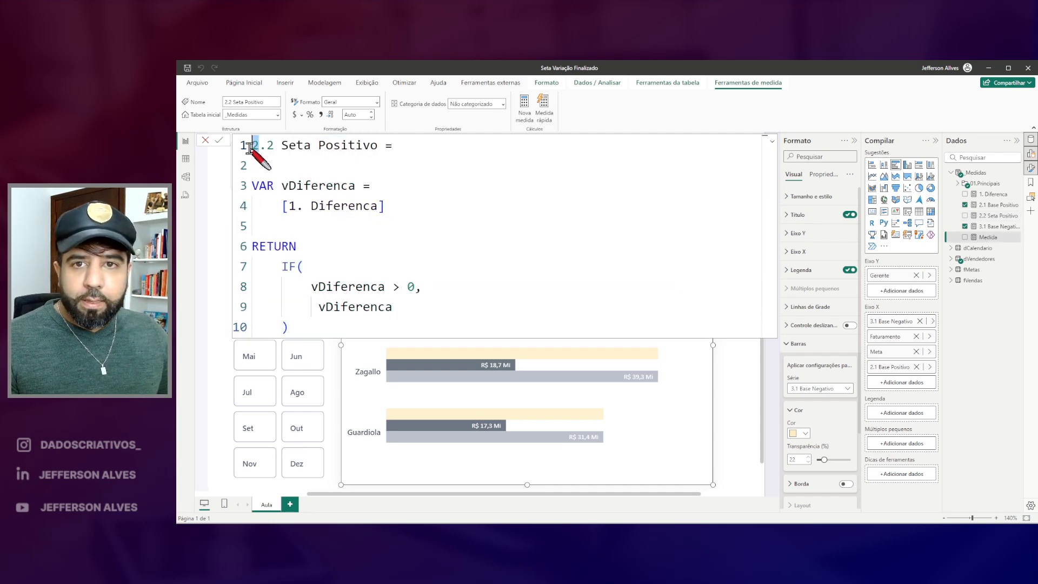
text(3)
double_click(335, 146)
text(Negati)
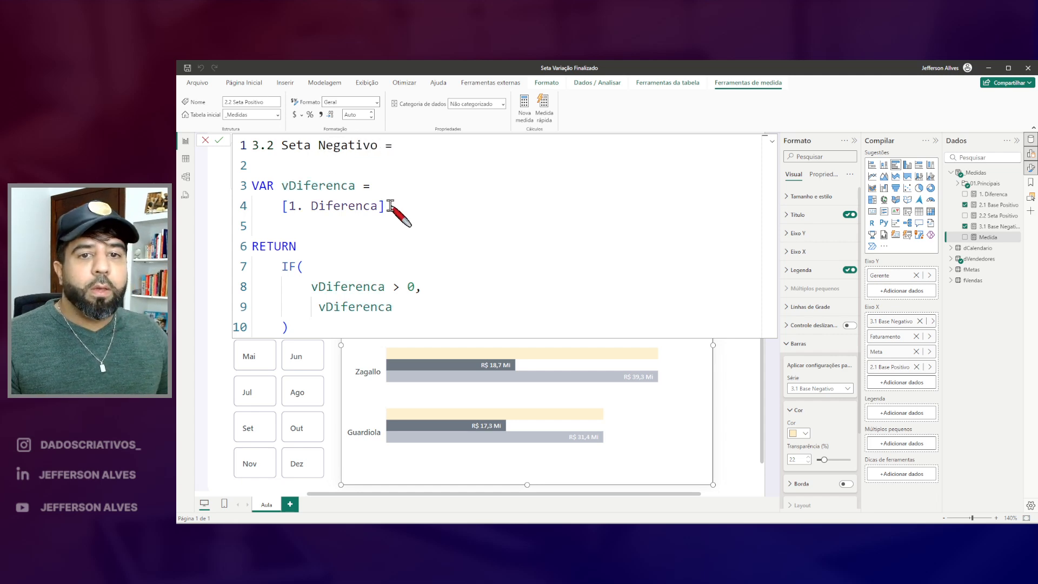
click(401, 286)
text(<=)
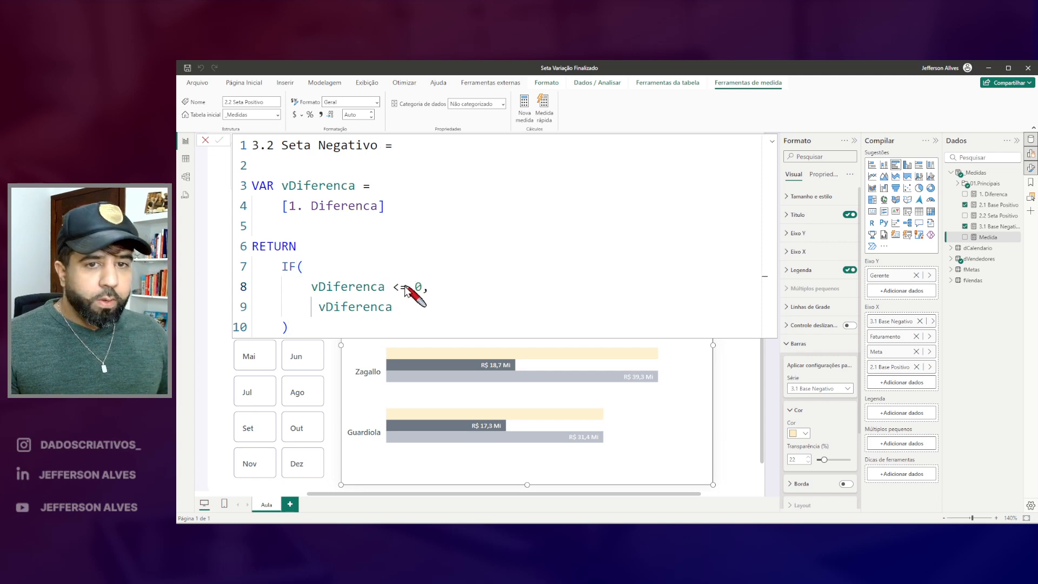
key(Return)
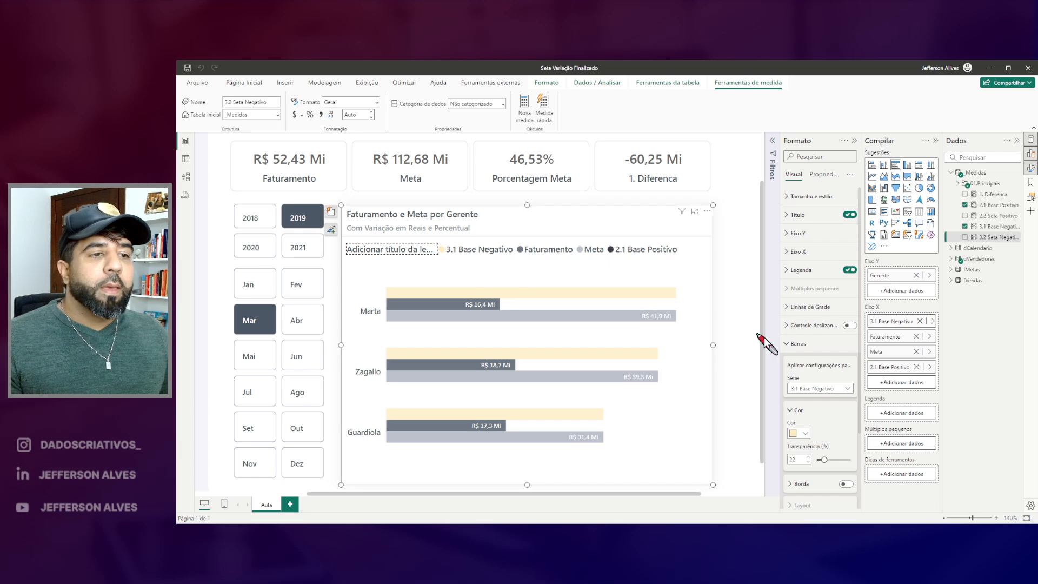
Enable error bars of type Por campo for the 3.1 Base Negativo series in the manager bar chart
scroll(815, 332, down, 3)
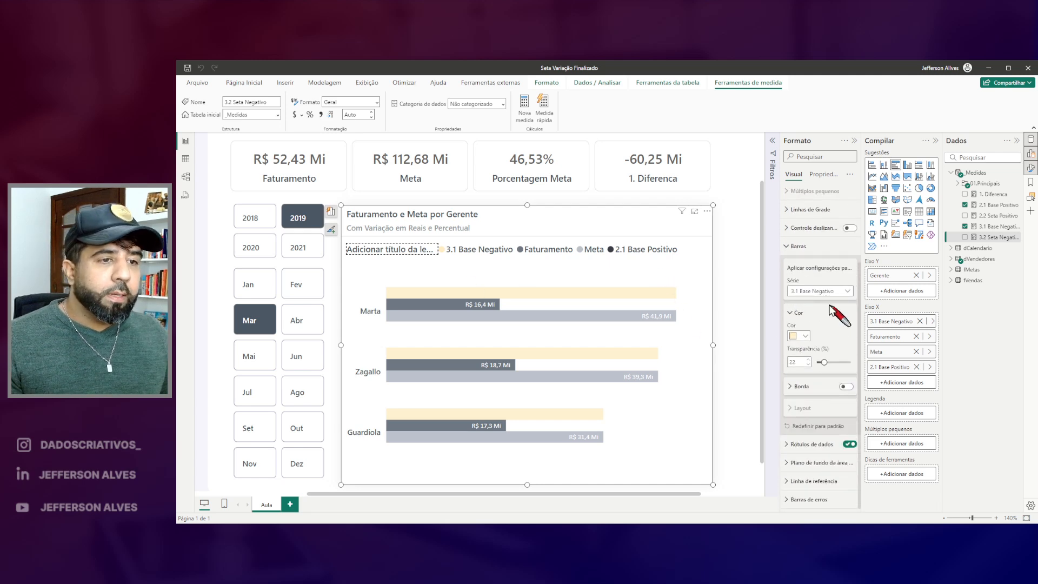
click(798, 246)
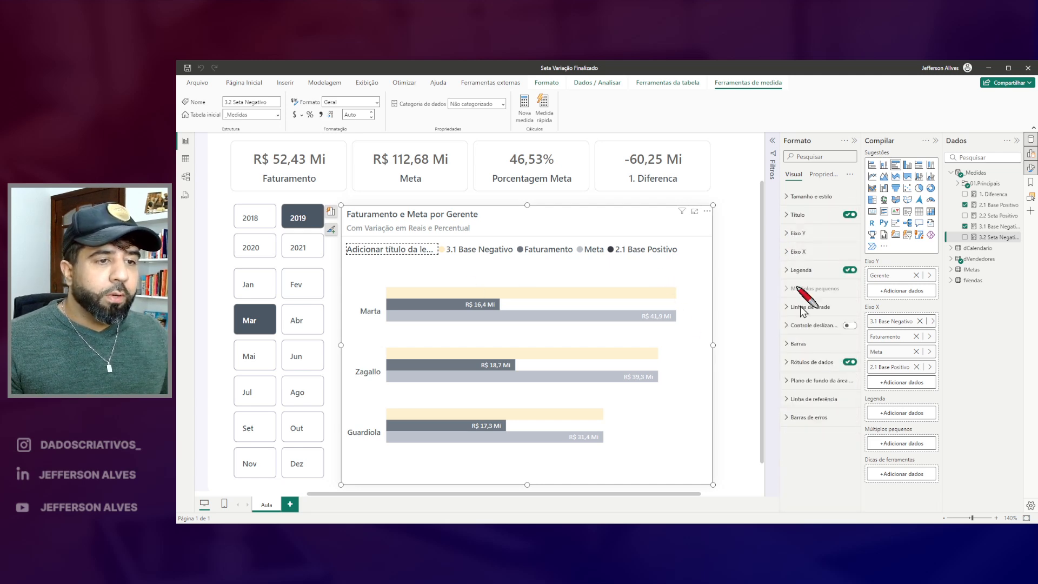
click(805, 420)
scroll(817, 390, down, 3)
click(837, 282)
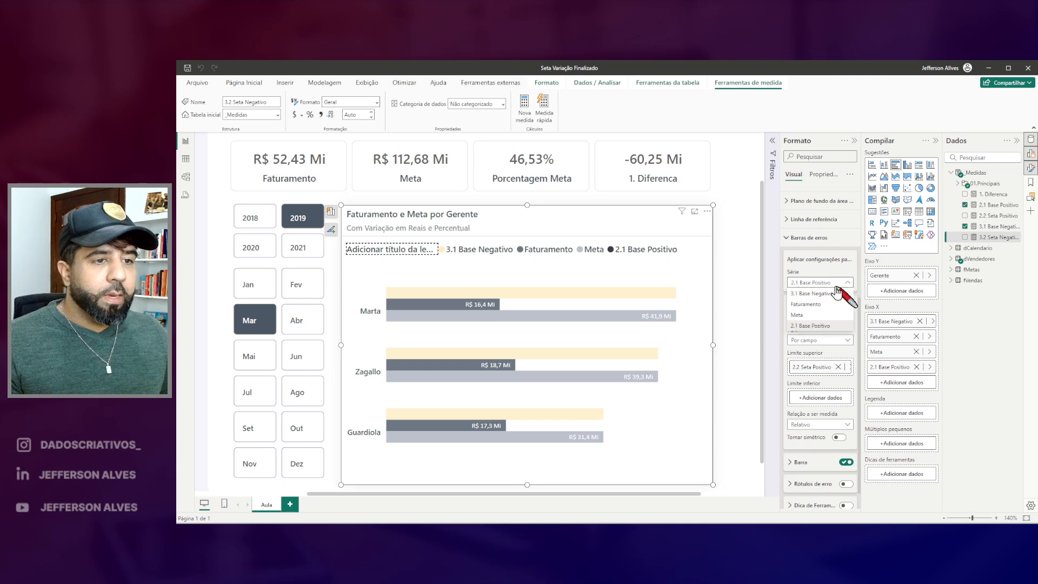
drag(788, 282, 847, 308)
key(Escape)
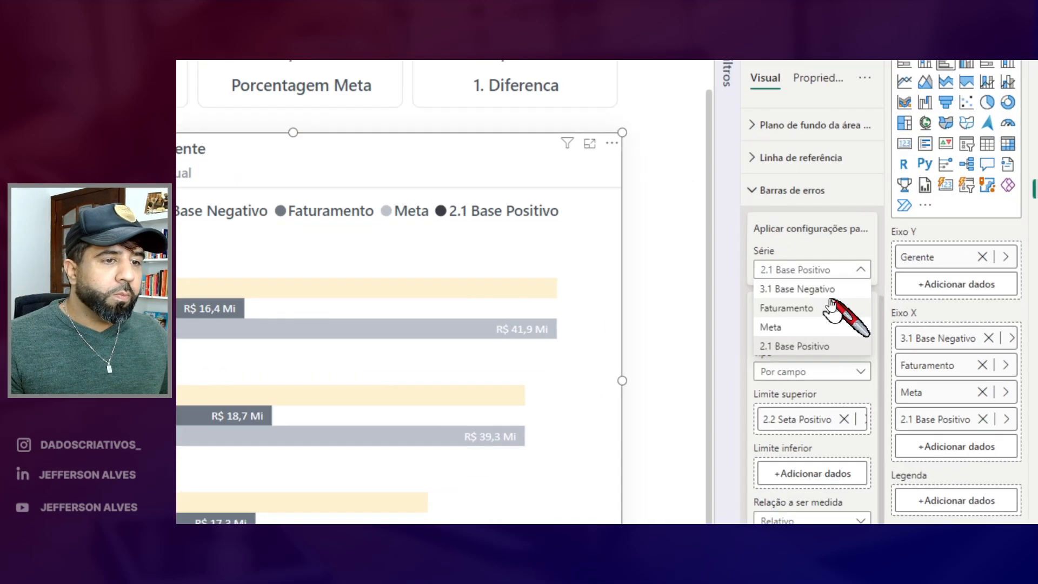
click(828, 293)
click(863, 337)
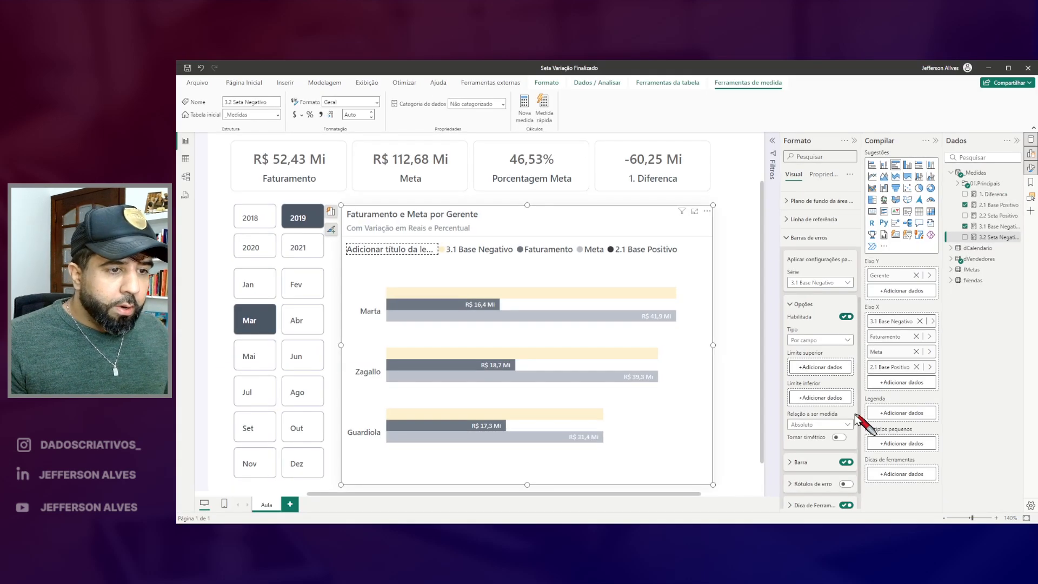
Use 3.2 Seta Negativo as the error bars' lower limit (Limite inferior) and set its relation to the measure to Relativo
drag(793, 363, 863, 380)
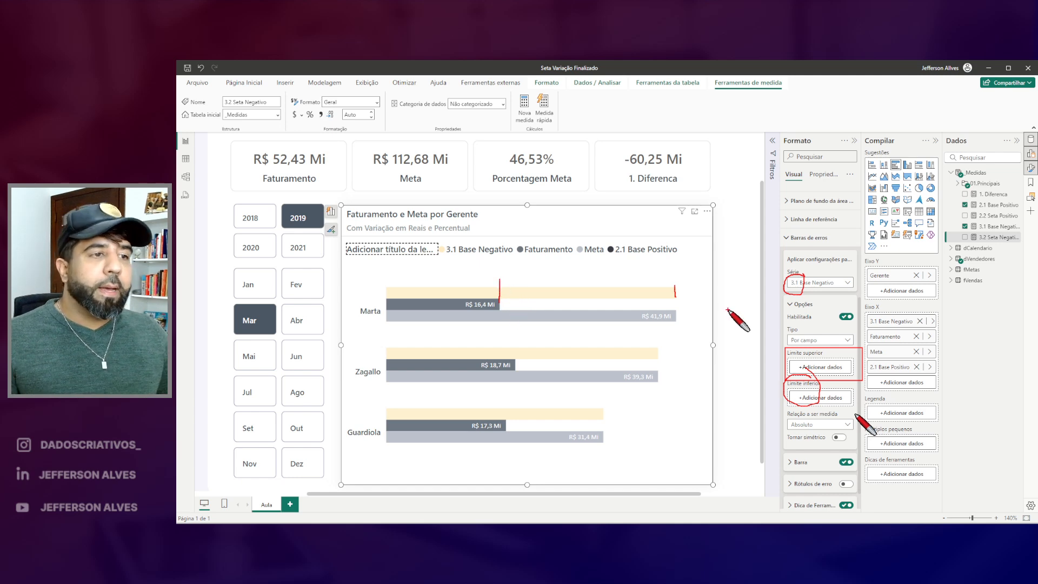
mouse_move(969, 252)
mouse_down()
mouse_move(971, 231)
mouse_move(850, 343)
mouse_move(822, 400)
mouse_up()
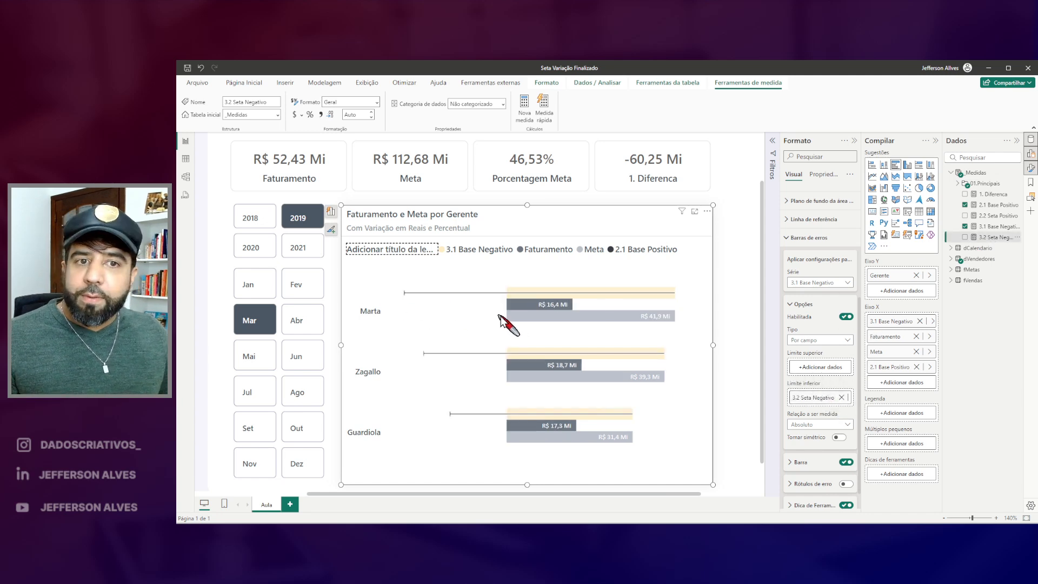
drag(782, 409, 868, 442)
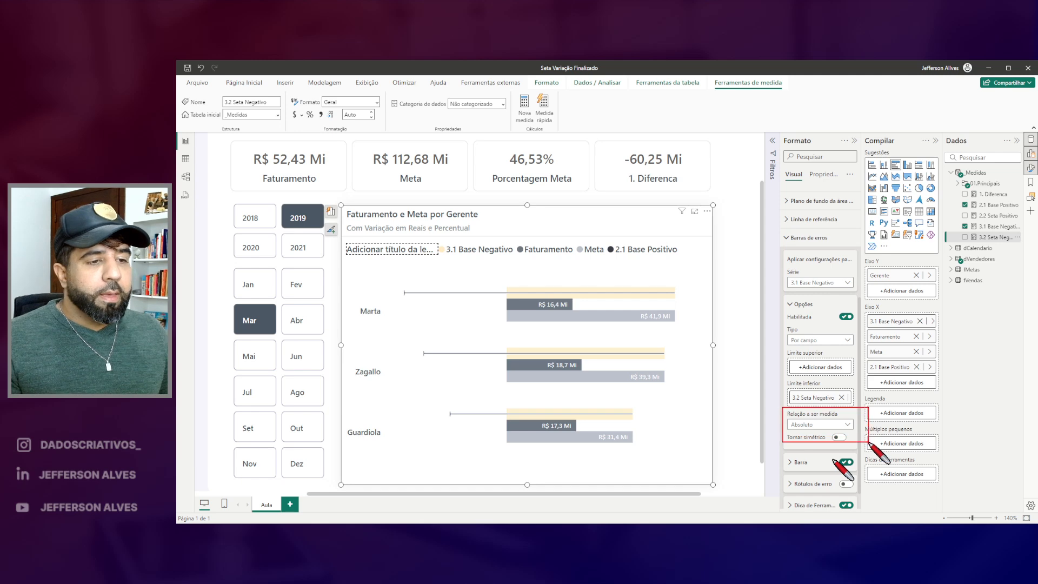
key(Escape)
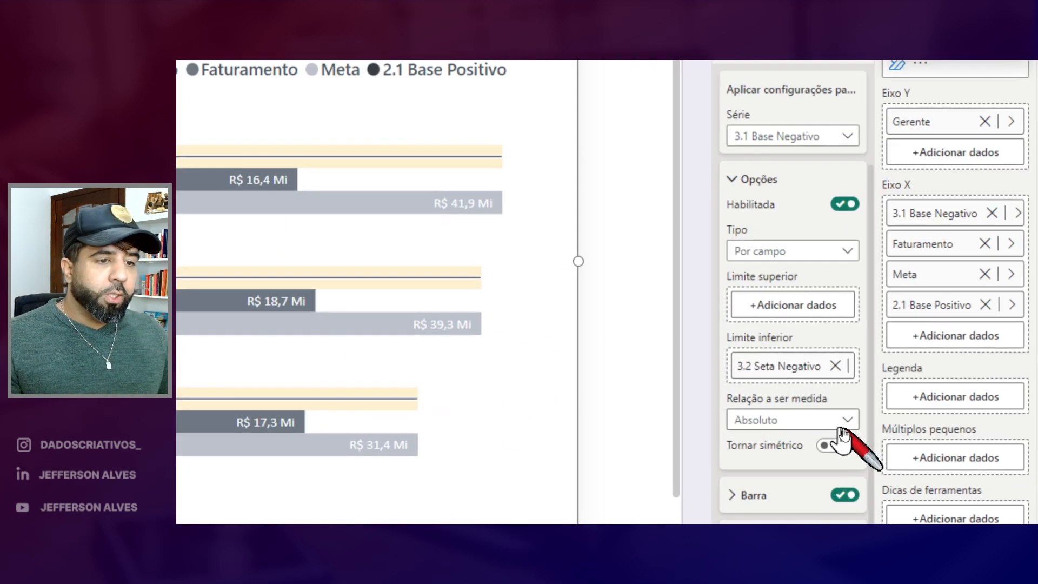
click(844, 427)
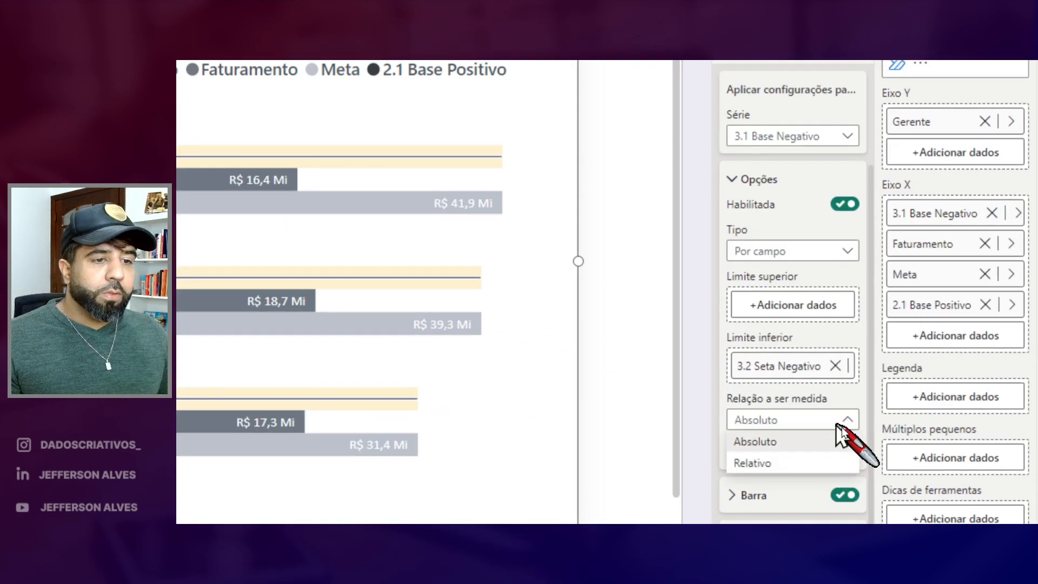
click(765, 468)
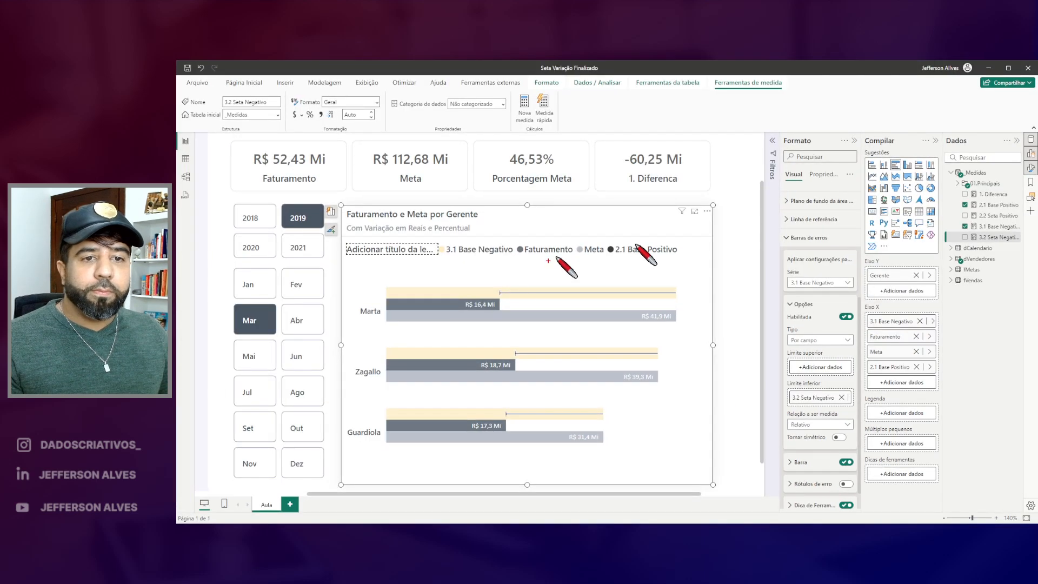
mouse_move(495, 280)
mouse_down()
mouse_move(520, 306)
mouse_move(680, 310)
mouse_up()
key(Escape)
Color the 3.1 Base Negativo error bars red and set their width to 2
scroll(809, 401, down, 1)
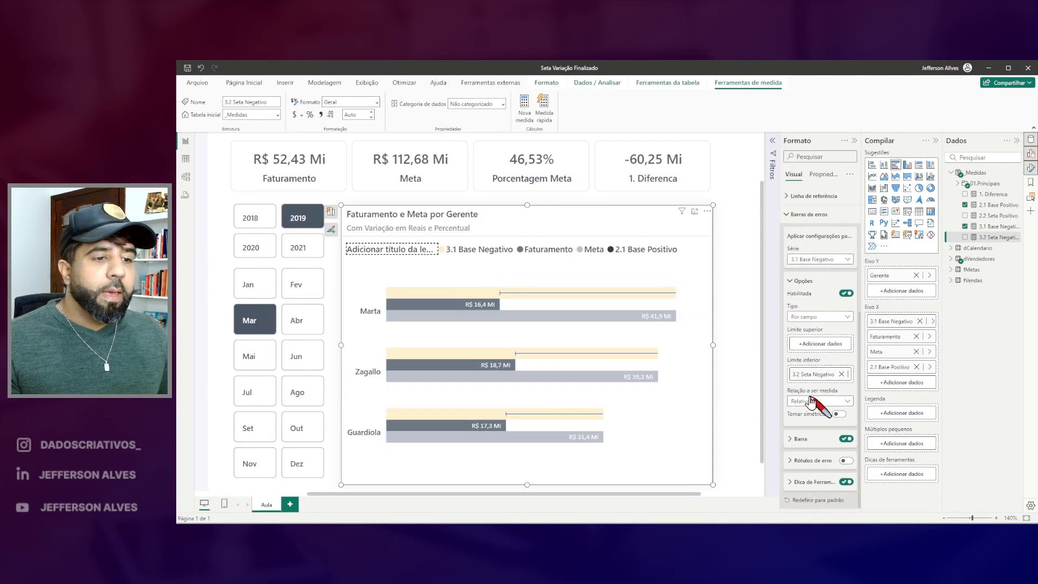
click(801, 438)
scroll(816, 448, down, 3)
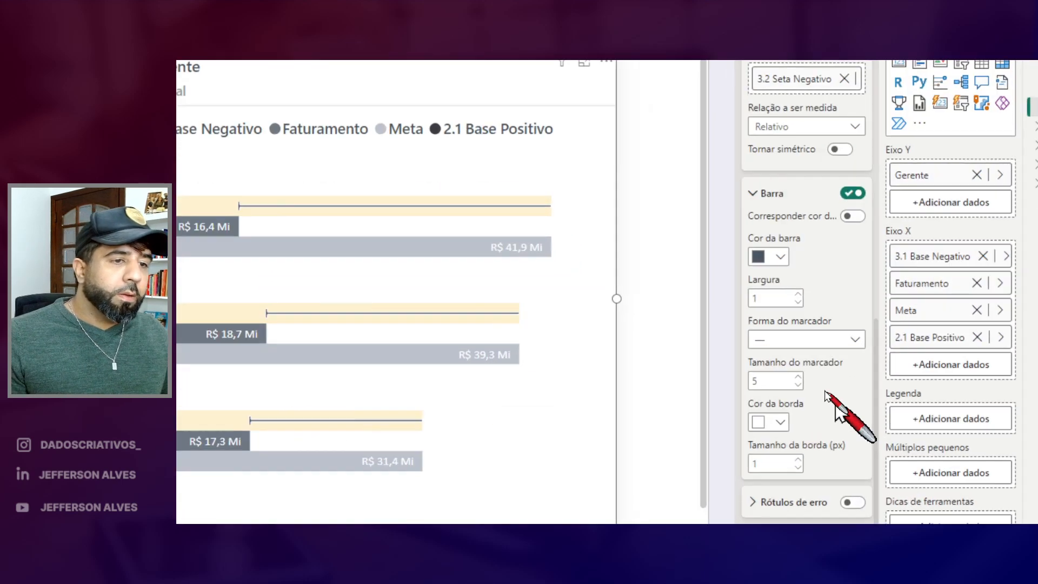
click(779, 258)
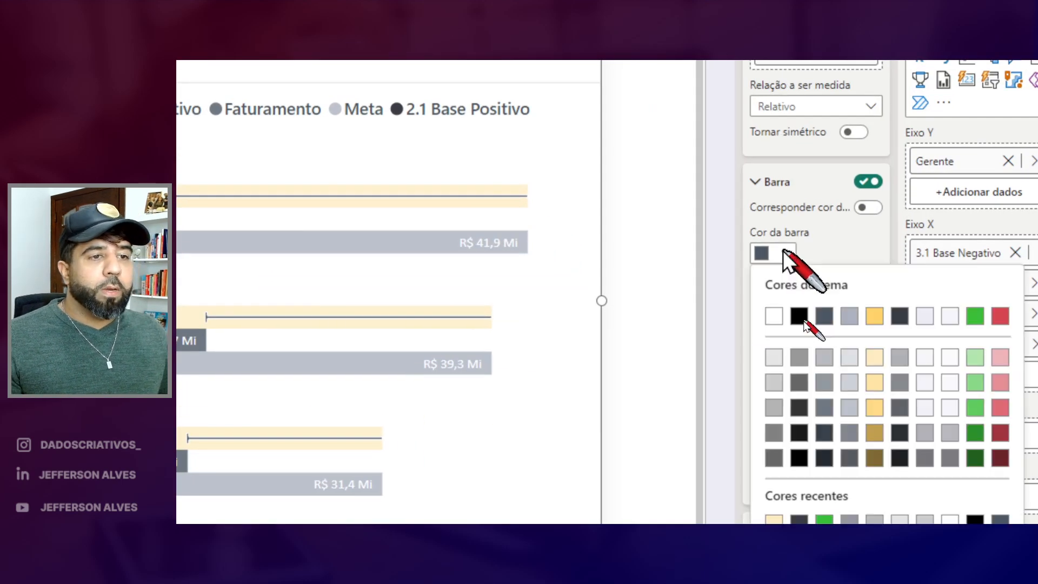
click(943, 308)
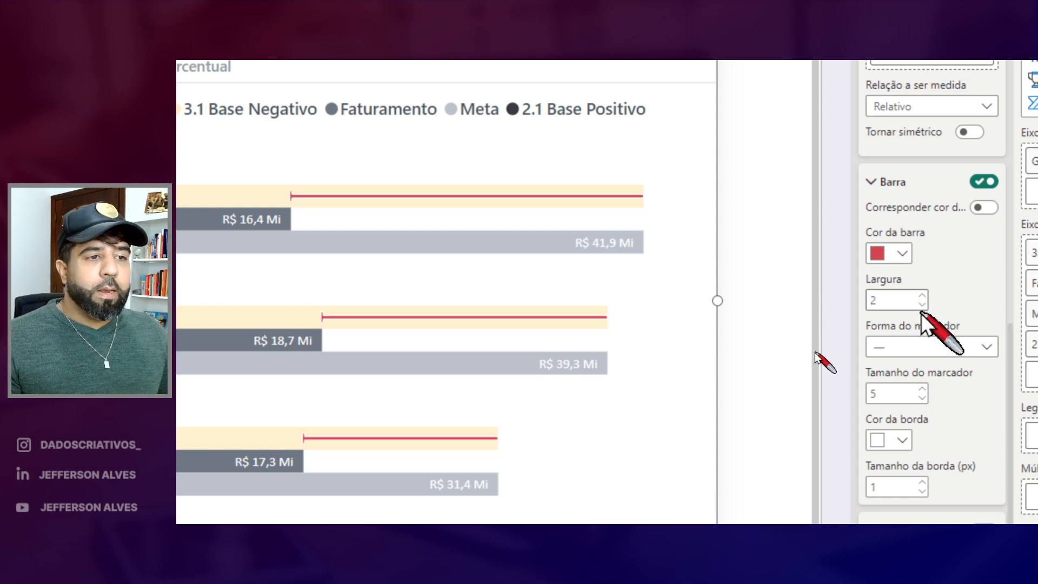
Give the 3.1 Base Negativo error bars a triangle marker of size 4 with a border size of 0
click(938, 347)
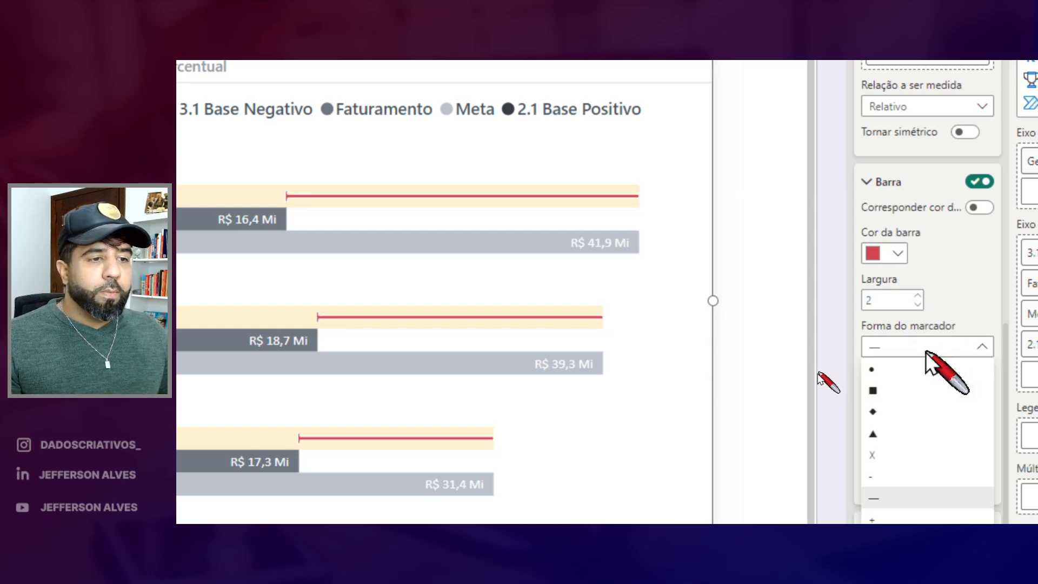
click(893, 433)
click(917, 398)
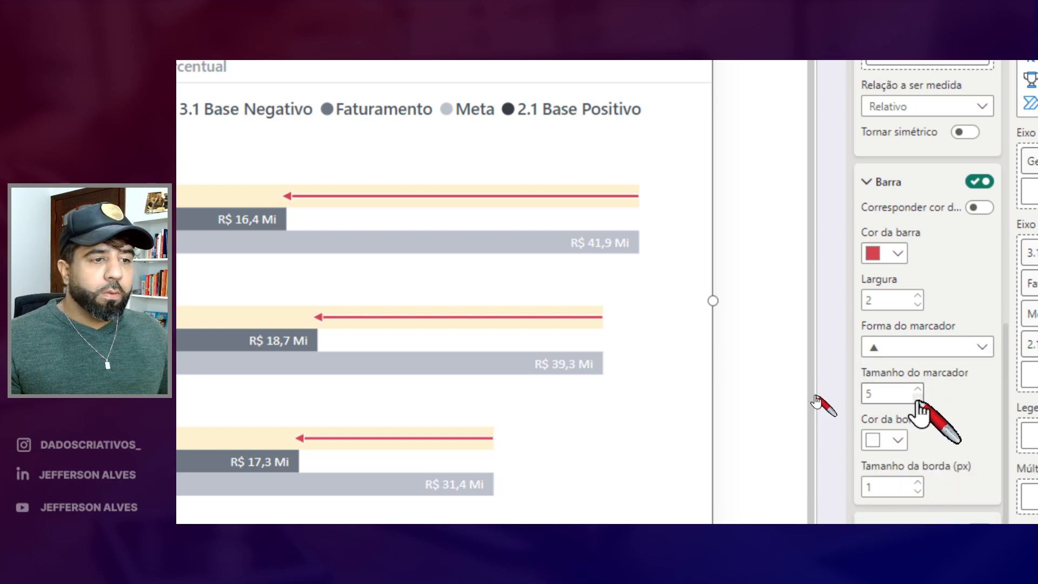
click(917, 490)
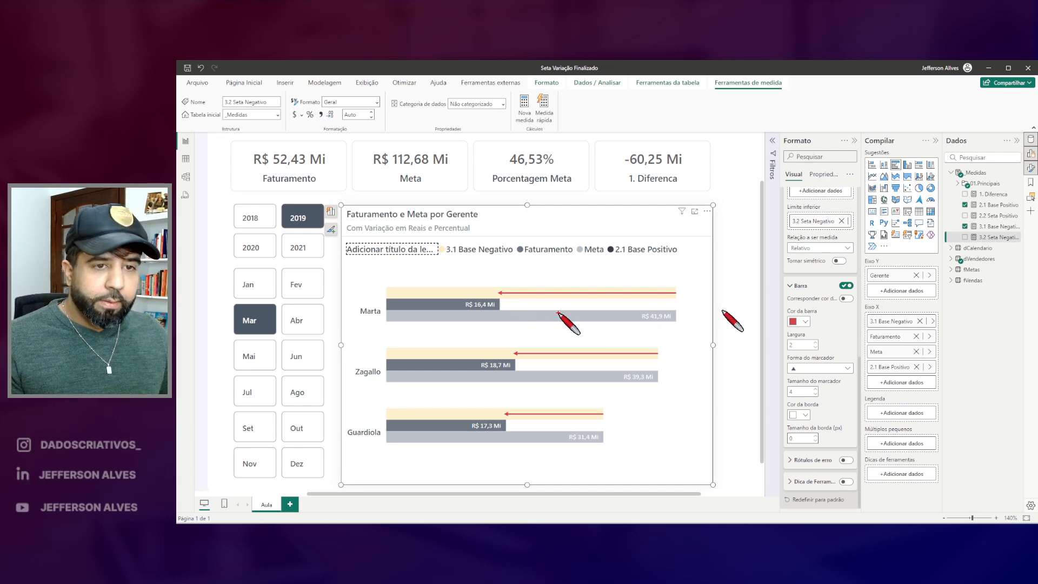
Check the red arrows of each manager for Mar and filter the report to Ago
drag(492, 285, 684, 306)
mouse_move(508, 346)
mouse_down()
mouse_move(638, 367)
mouse_move(663, 361)
mouse_up()
drag(499, 407, 606, 421)
key(Escape)
click(298, 393)
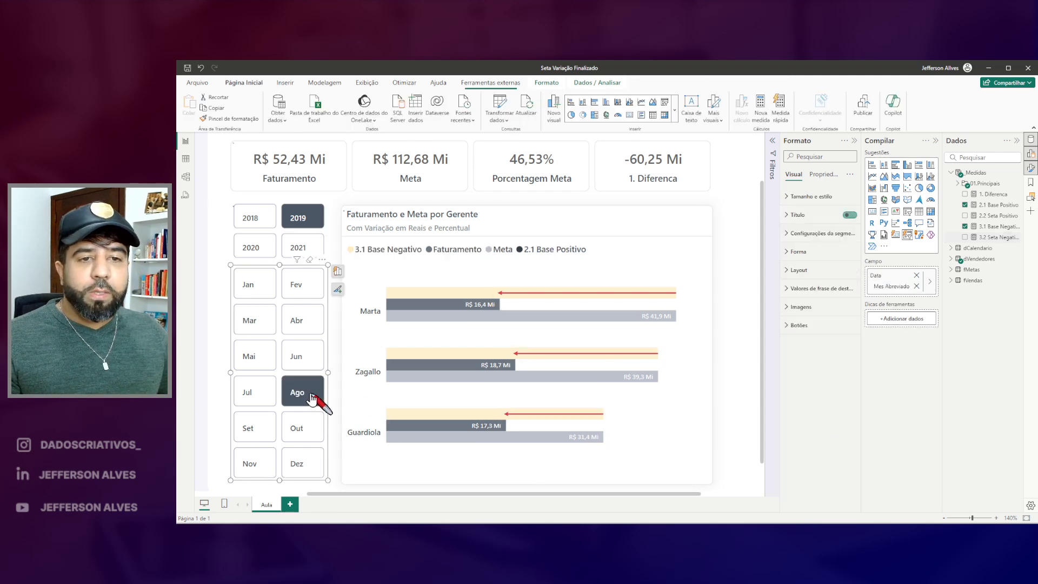
Check the negative arrows for Ago, filter the report to Out, Dez and Set in turn, and compare the arrows of each manager
drag(580, 384, 659, 402)
drag(570, 441, 626, 464)
drag(650, 283, 689, 300)
key(Escape)
click(298, 431)
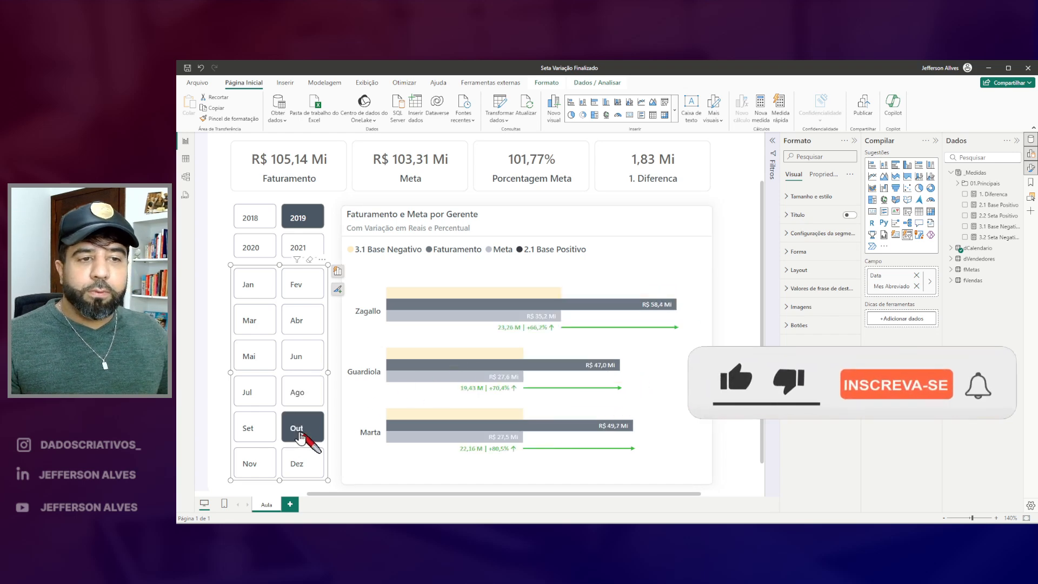
click(298, 462)
click(257, 431)
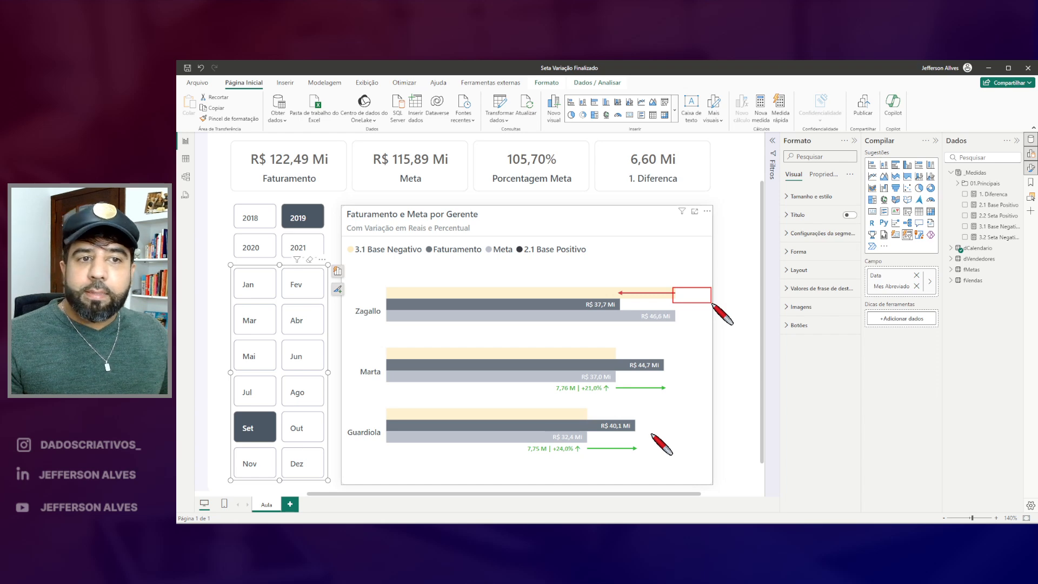
key(Escape)
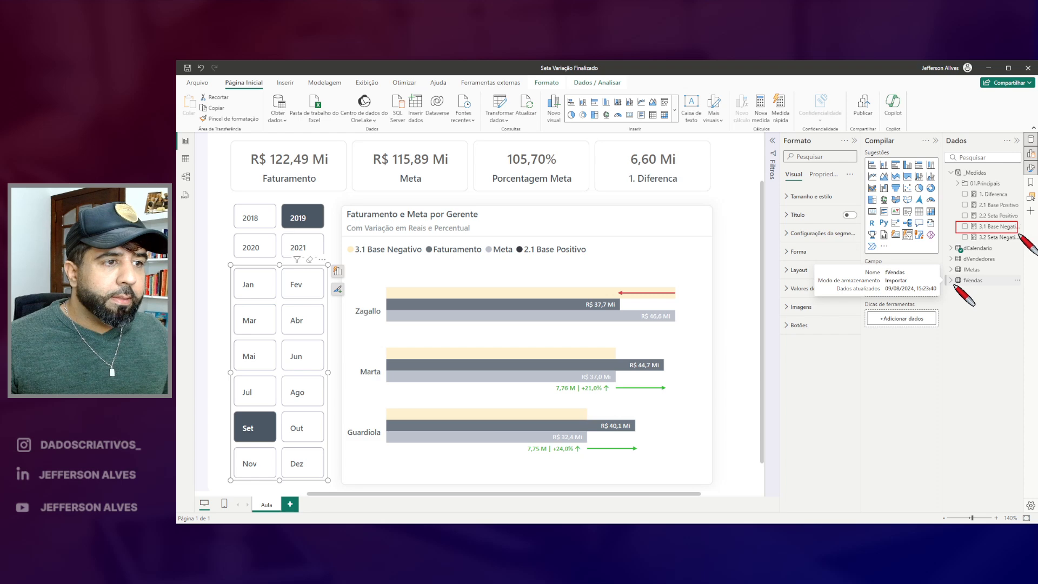
Turn on the data labels (Rótulos de dados) for the 3.1 Base Negativo series of the chart
click(604, 220)
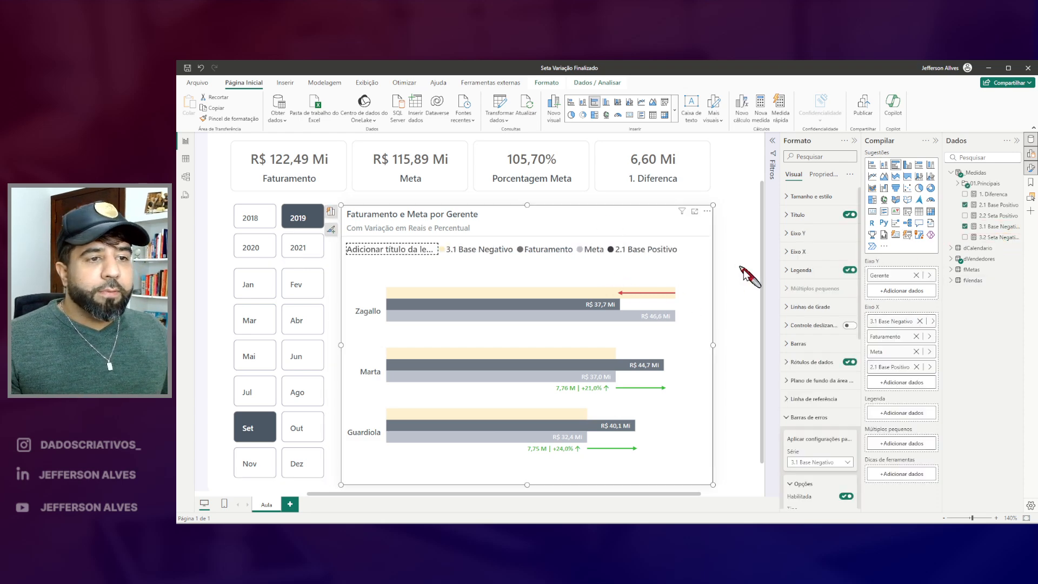
click(801, 361)
scroll(819, 330, down, 3)
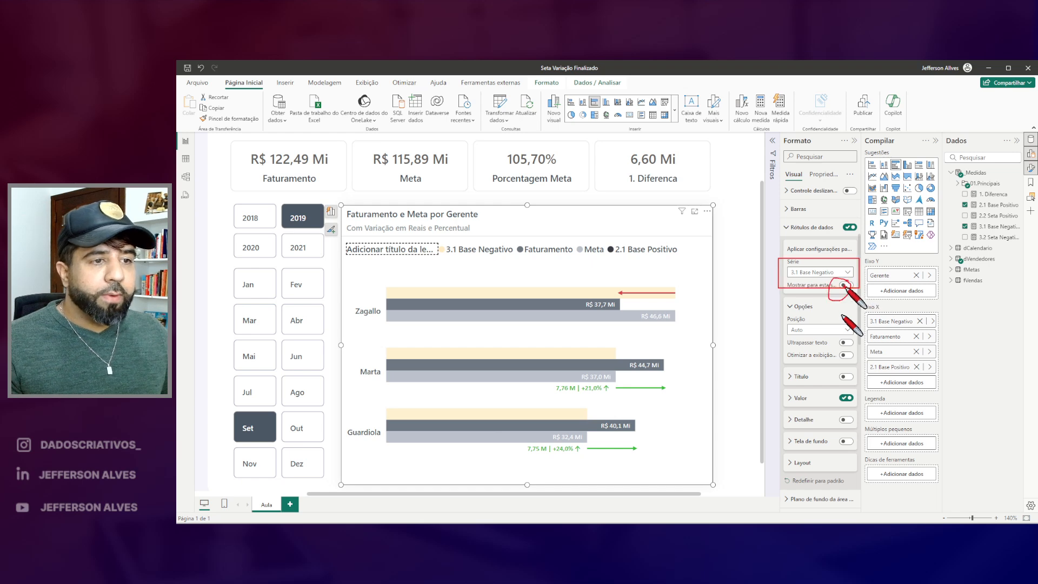
key(ctrl+2)
drag(680, 284, 699, 303)
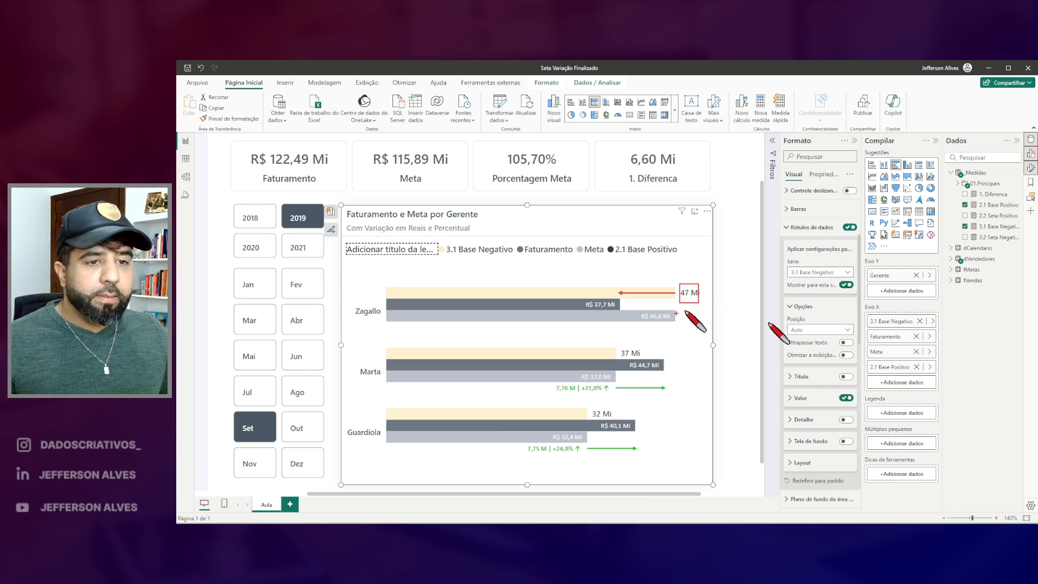
drag(593, 409, 621, 420)
key(Escape)
Filter the report to Jan and check the labels beside the red arrows of the managers
click(263, 294)
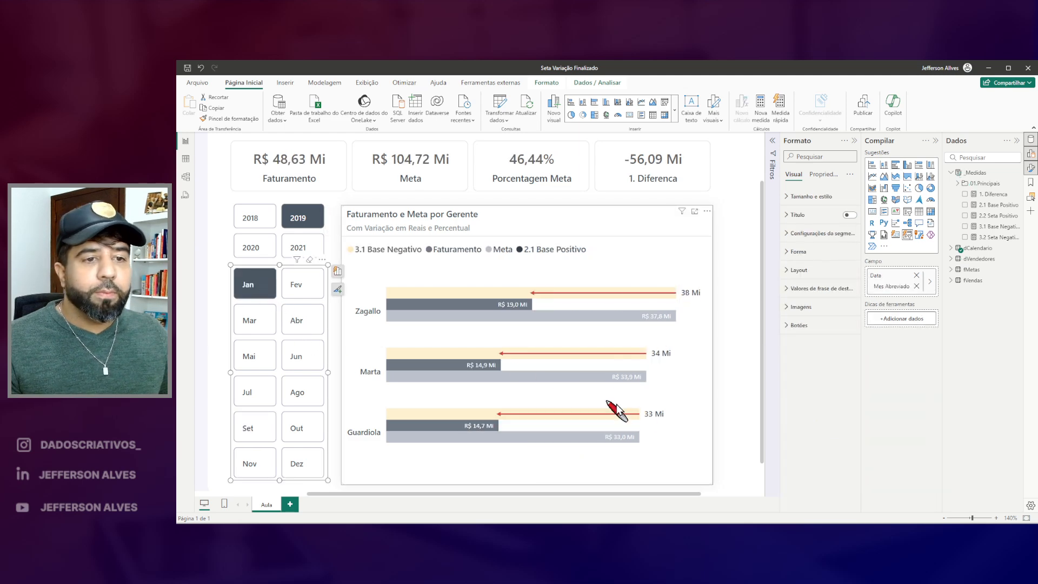
drag(679, 283, 709, 304)
drag(649, 344, 678, 364)
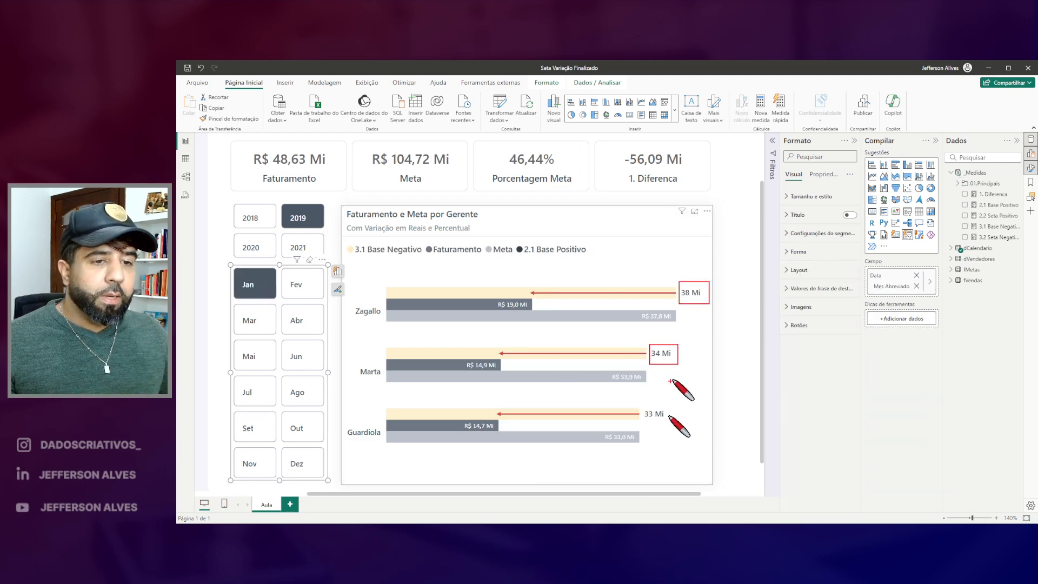
key(Escape)
Format the 3.1 Base Negativo data label values in bold red Calibri, size 8
click(811, 288)
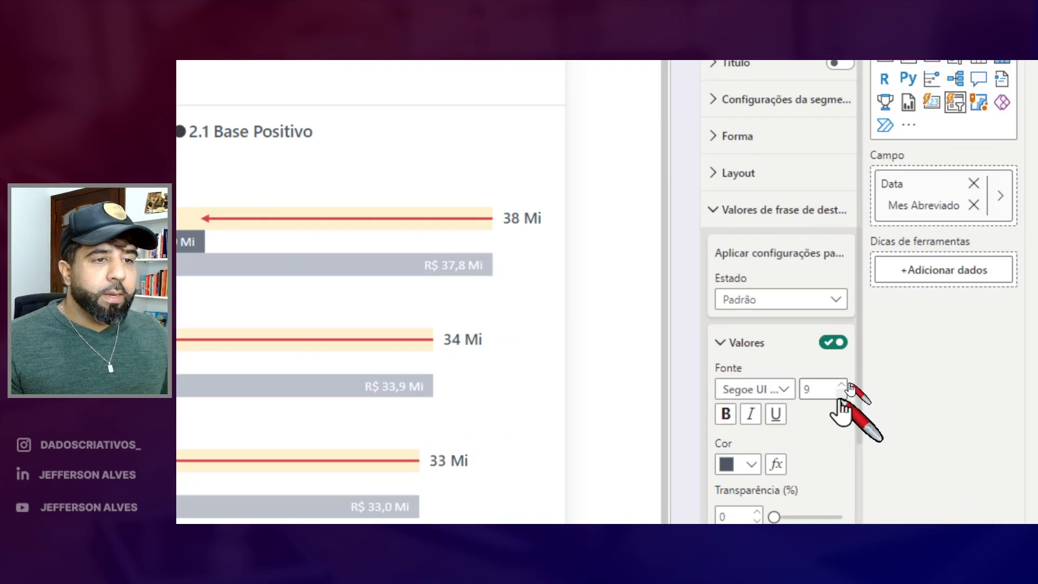
click(747, 214)
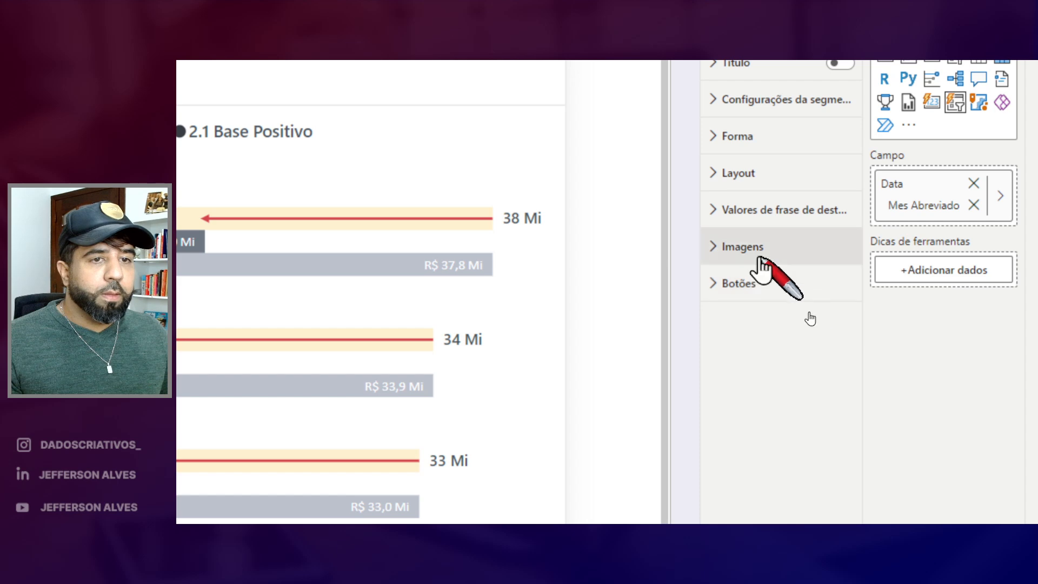
click(555, 213)
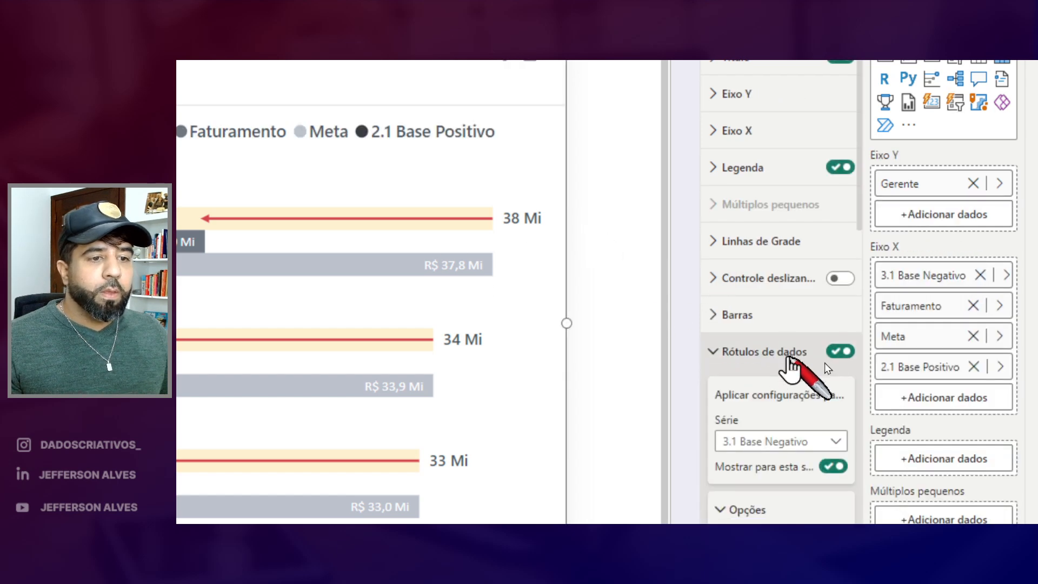
scroll(800, 346, down, 8)
click(738, 249)
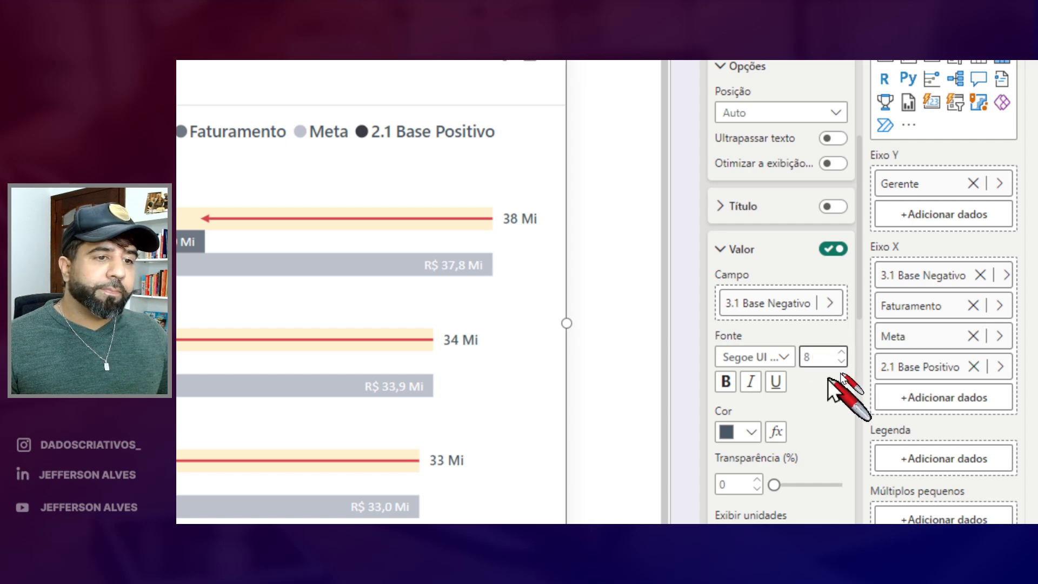
click(781, 358)
scroll(779, 460, up, 5)
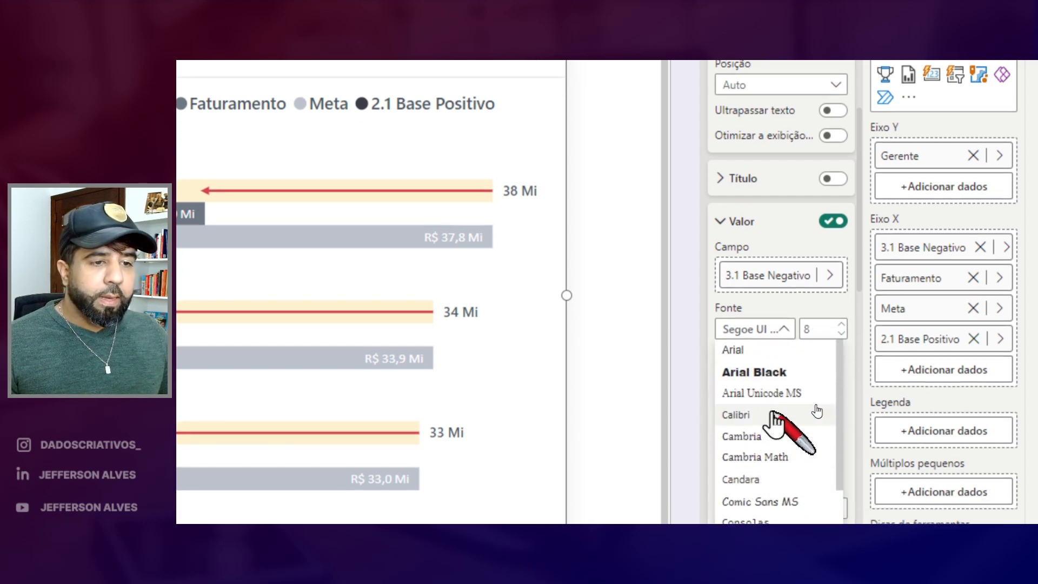
click(816, 413)
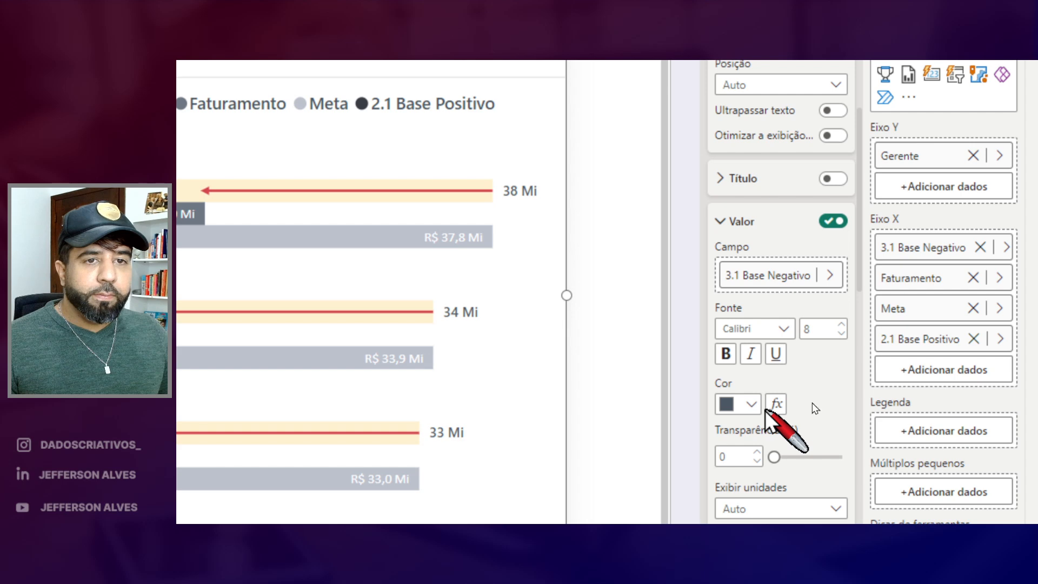
scroll(805, 379, down, 2)
click(752, 314)
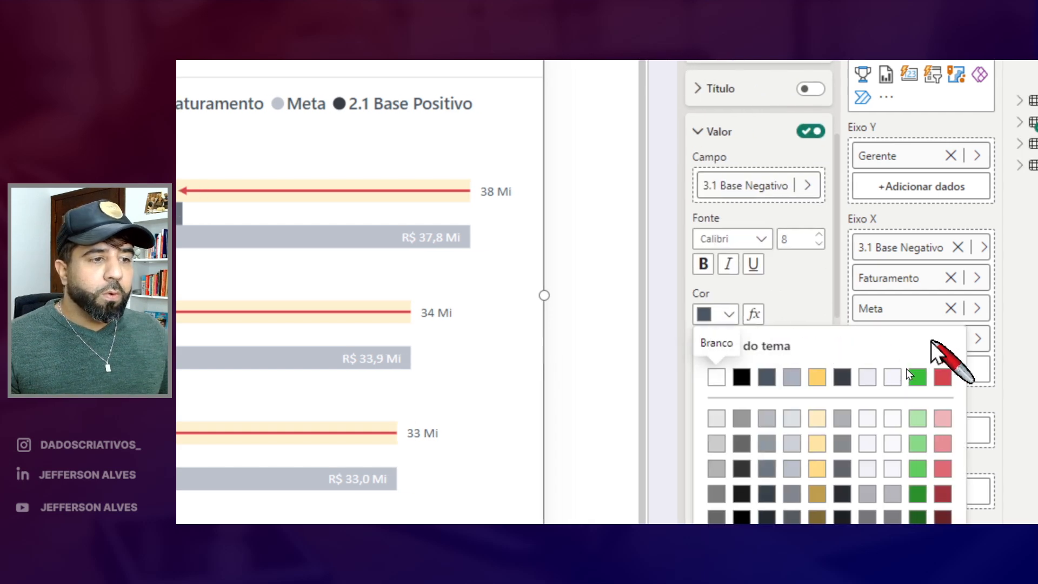
click(936, 373)
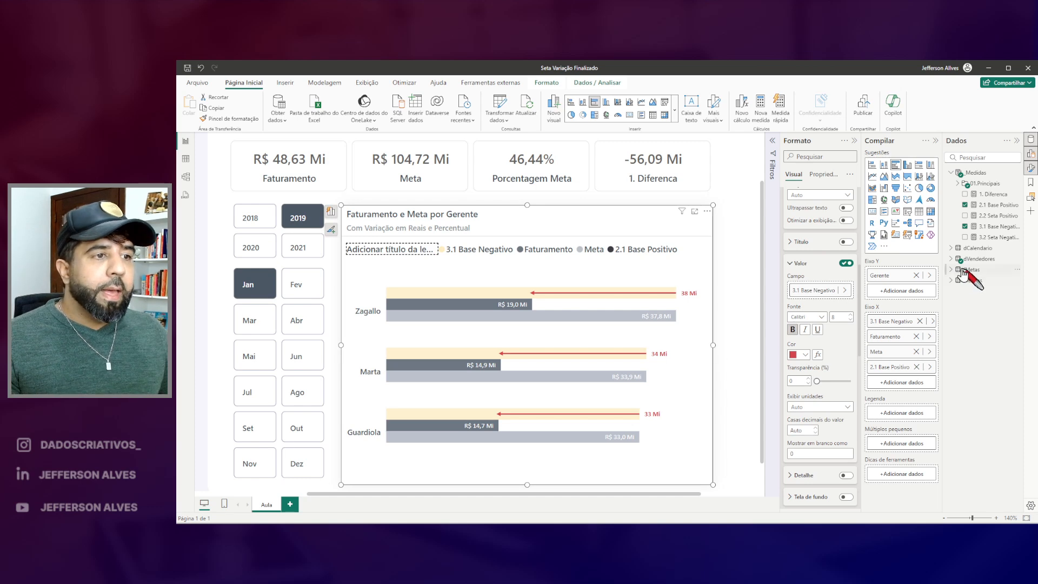
Open the dynamic format expression of the 2.1 Base Positivo measure and copy all of its code
click(997, 205)
click(233, 142)
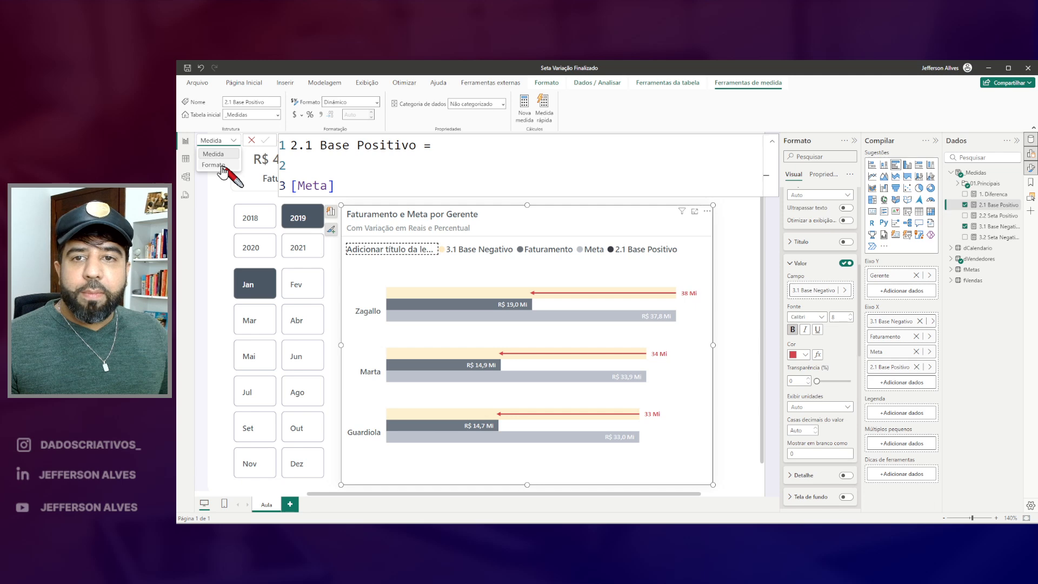
click(214, 164)
scroll(427, 206, down, 4)
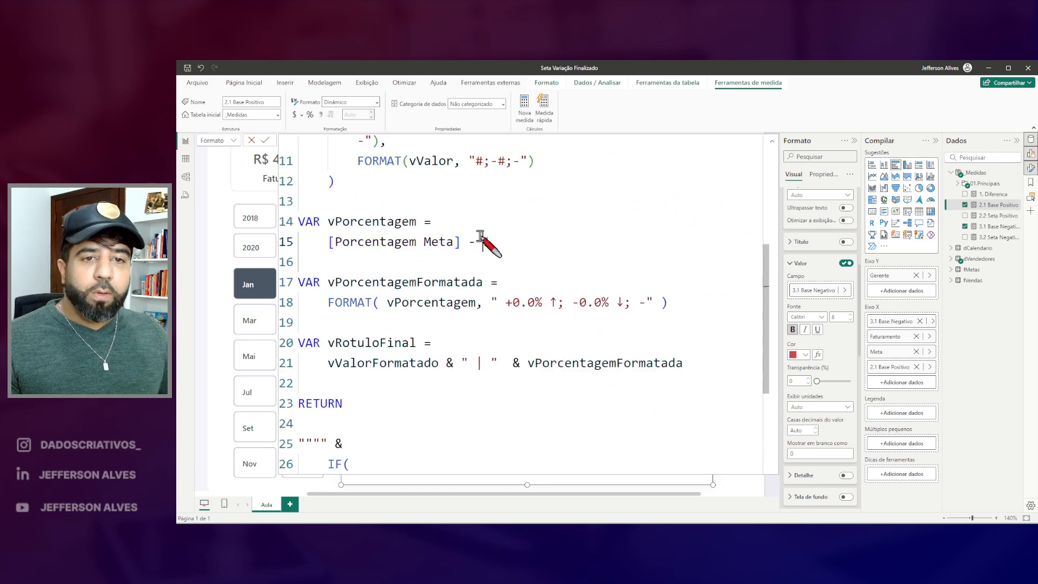
key(ctrl+a)
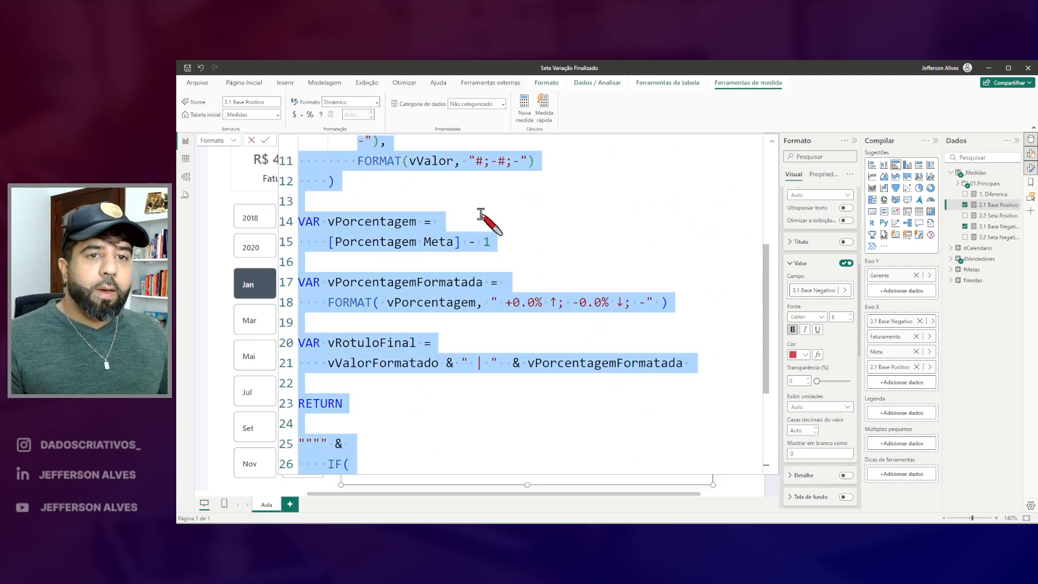
click(481, 221)
Set the format of the 3.1 Base Negativo measure to Dinâmico
click(997, 228)
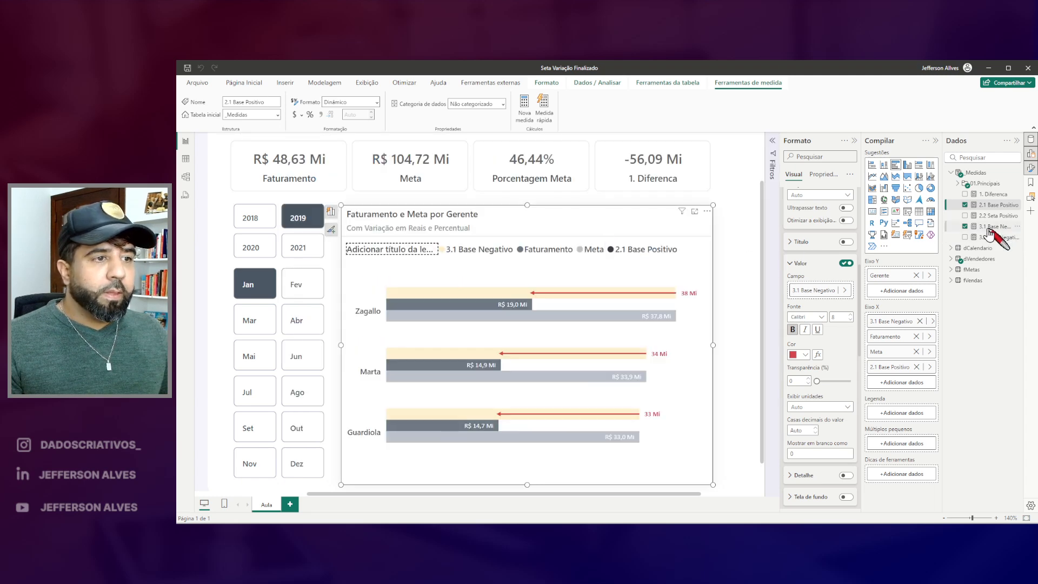
click(995, 227)
click(377, 102)
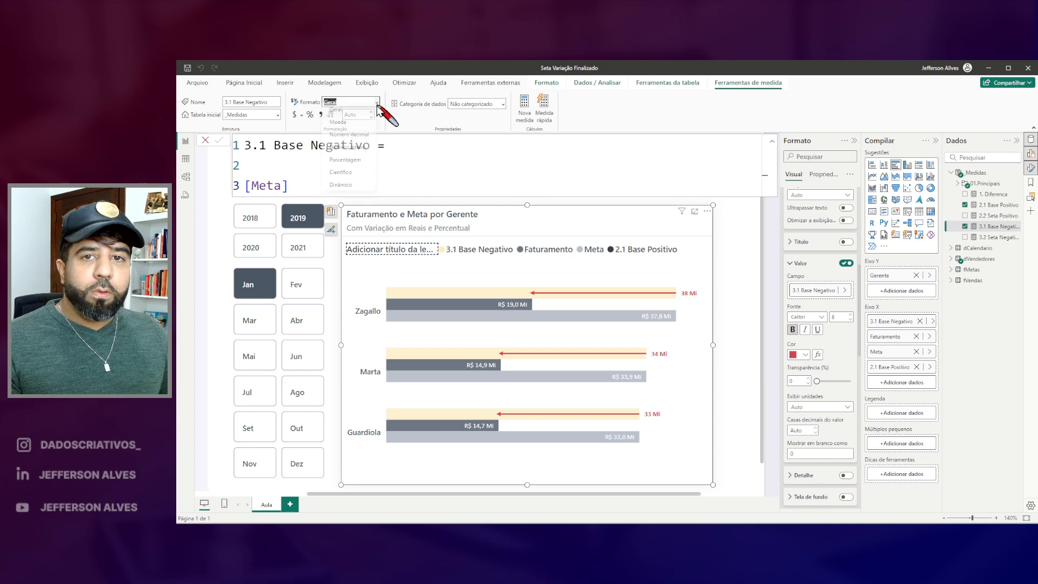
click(343, 190)
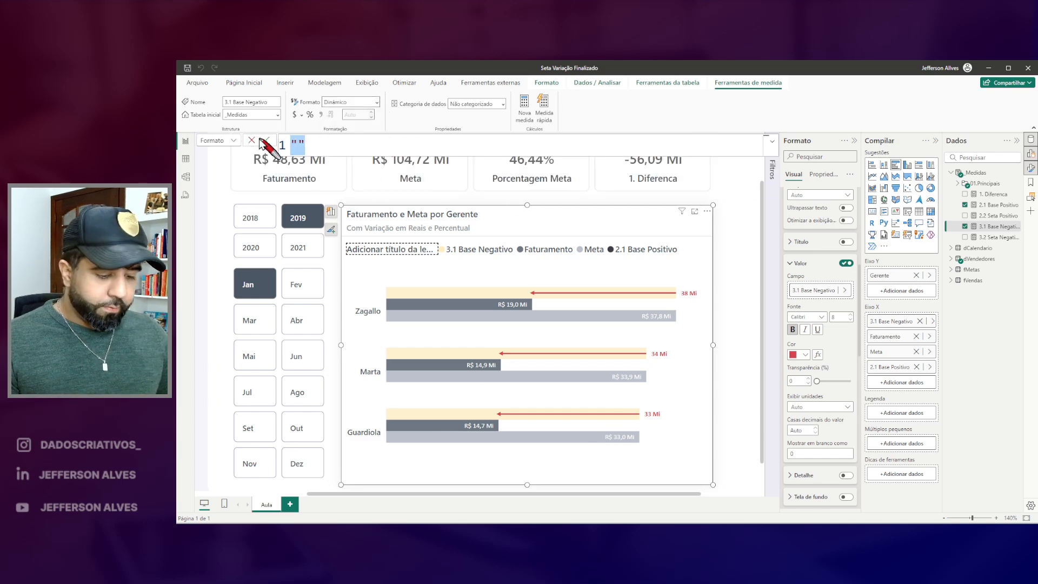
Paste the copied code as the 3.1 Base Negativo format expression and change its IF condition to vValor <= 0
key(ctrl+v)
drag(406, 295, 419, 311)
key(Escape)
click(416, 302)
key(BackSpace)
key(Return)
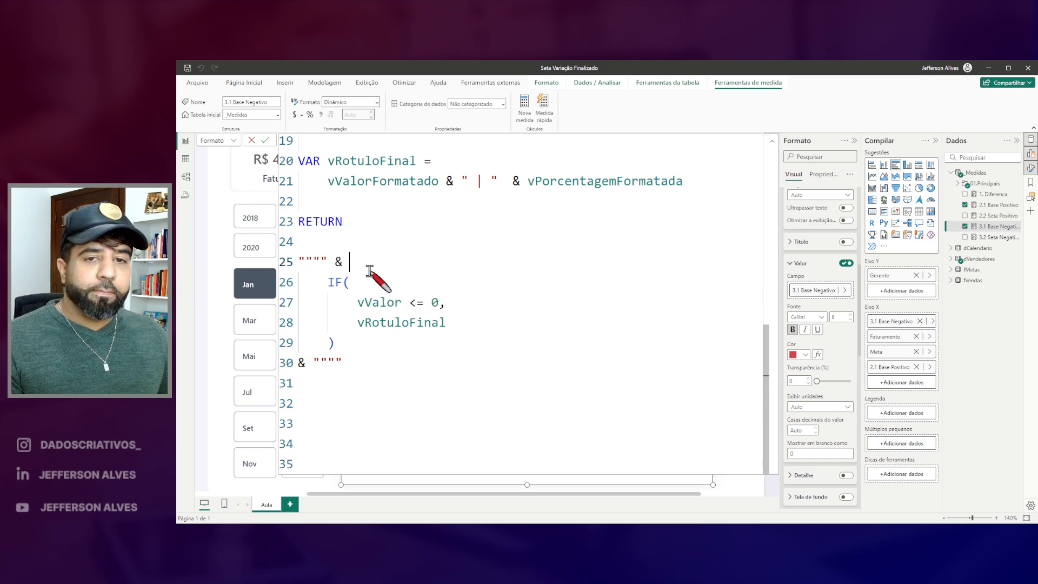
key(Escape)
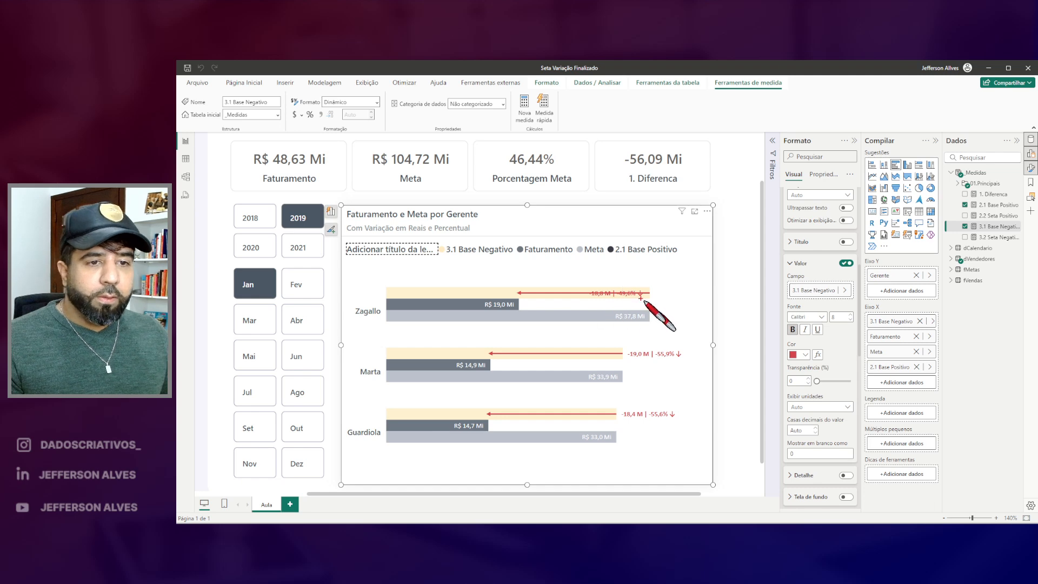
Set the position of the 3.1 Base Negativo data labels to Extremidade externa and check them beside the arrows
scroll(827, 306, up, 3)
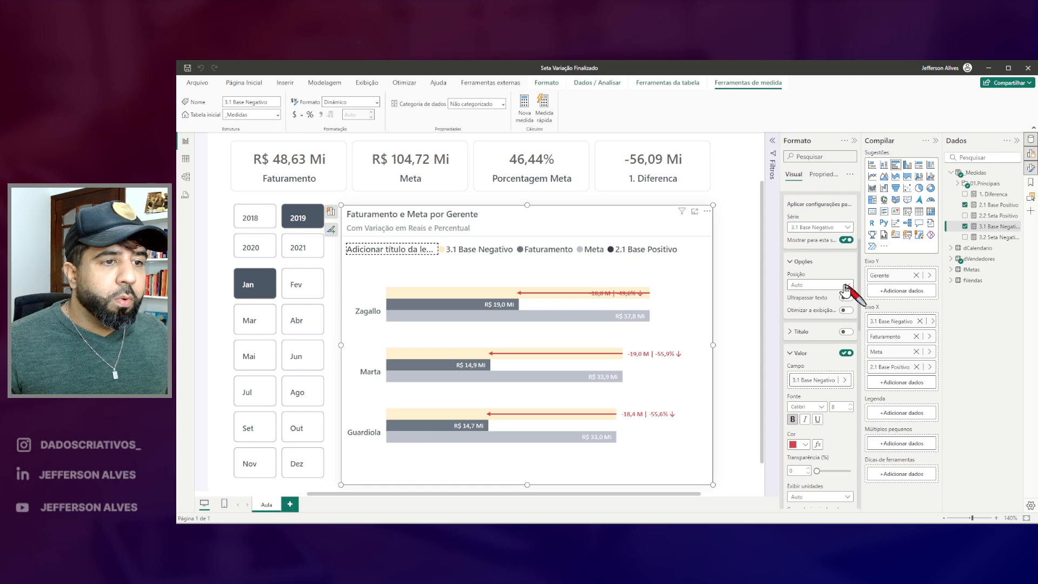
click(839, 285)
click(836, 323)
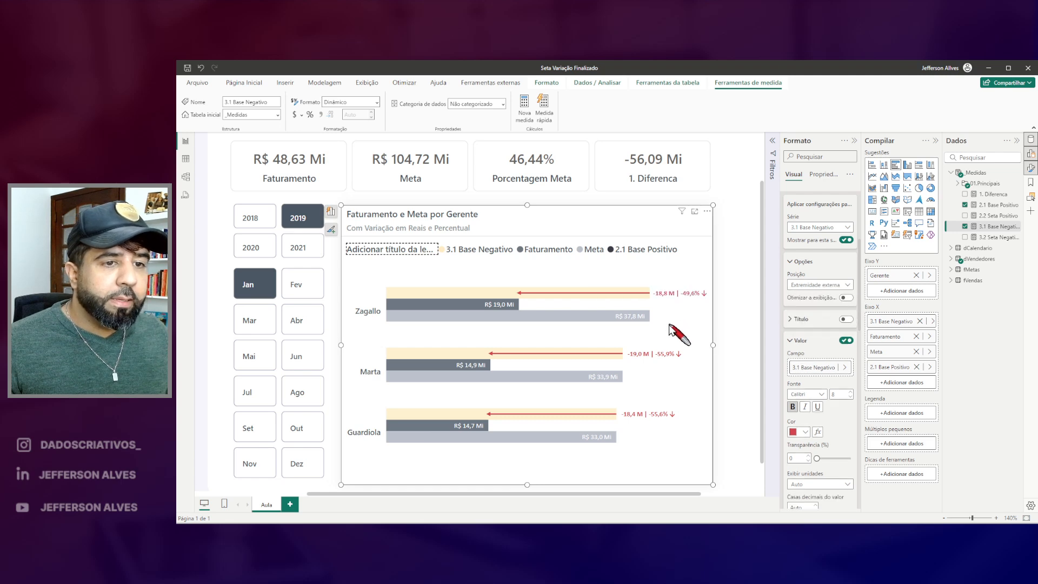
mouse_move(638, 290)
mouse_down()
mouse_move(677, 293)
mouse_move(656, 296)
mouse_move(629, 360)
mouse_up()
key(Escape)
Set the color transparency of the 3.1 Base Negativo bars to 100%
scroll(801, 319, up, 4)
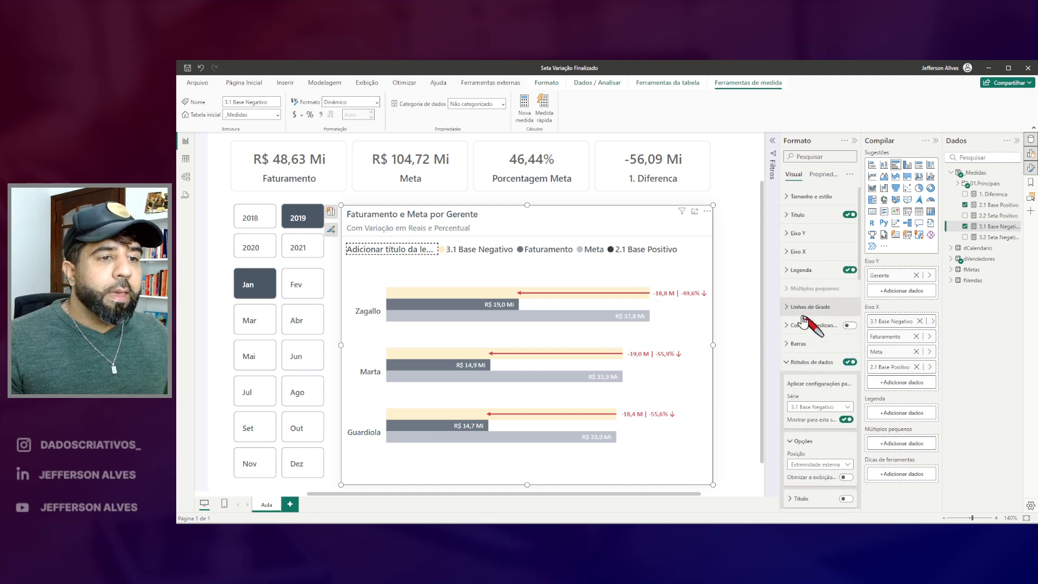
click(797, 343)
scroll(789, 346, down, 1)
scroll(790, 349, down, 1)
drag(824, 370, 858, 376)
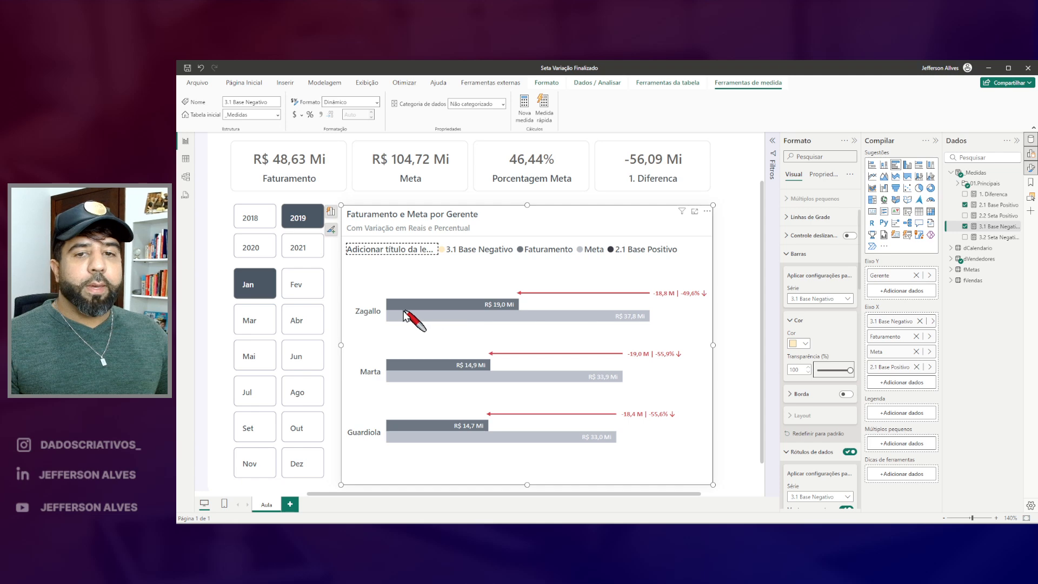
Filter the report through Abr, Jun, Ago, Set, Out and Jul to check the positive and negative arrows and labels
click(298, 320)
click(303, 358)
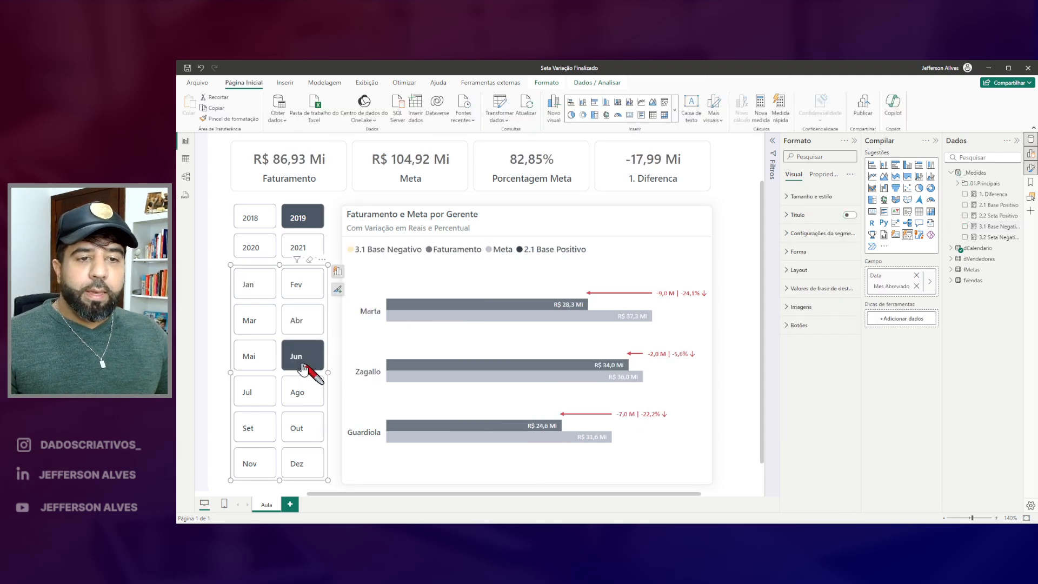
click(301, 393)
click(299, 427)
click(263, 430)
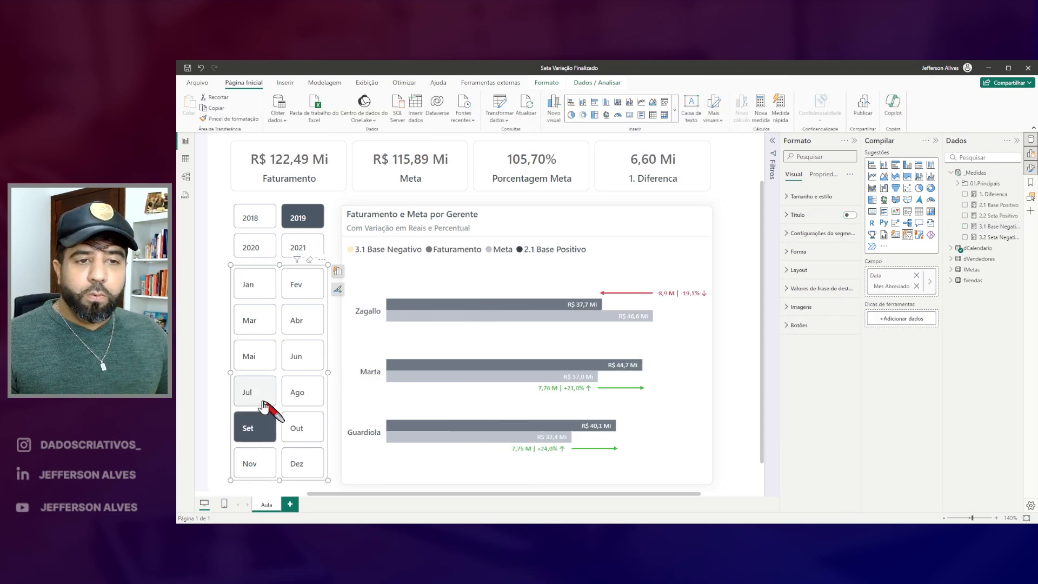
click(258, 392)
click(300, 394)
click(303, 358)
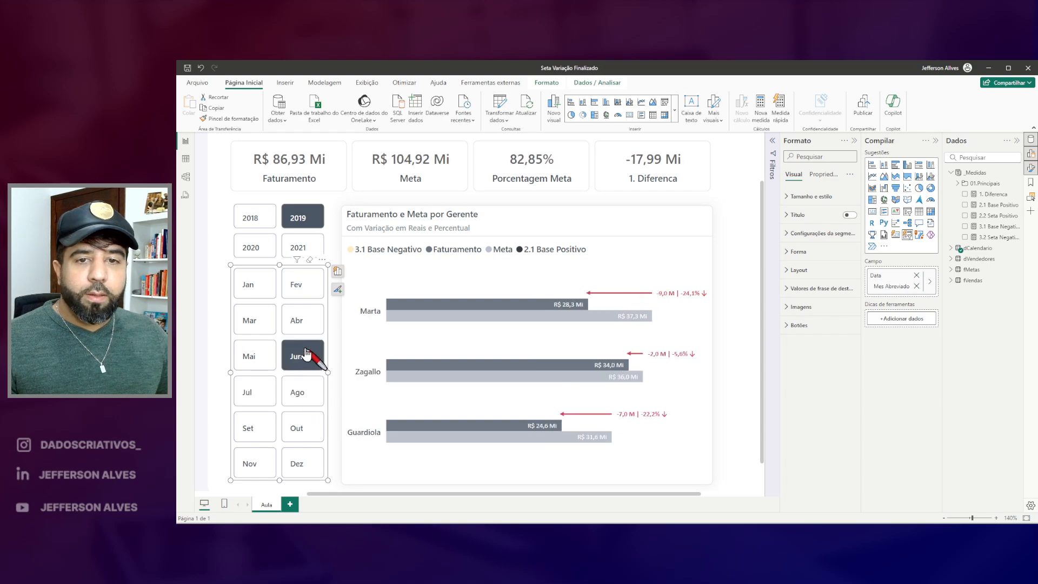
click(299, 325)
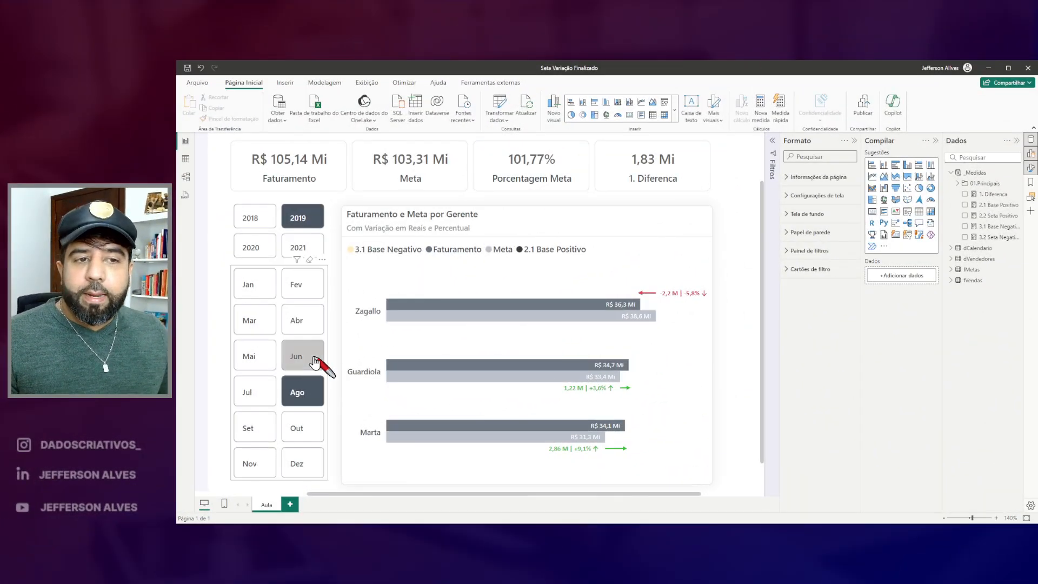
click(315, 359)
click(300, 393)
click(253, 430)
click(301, 433)
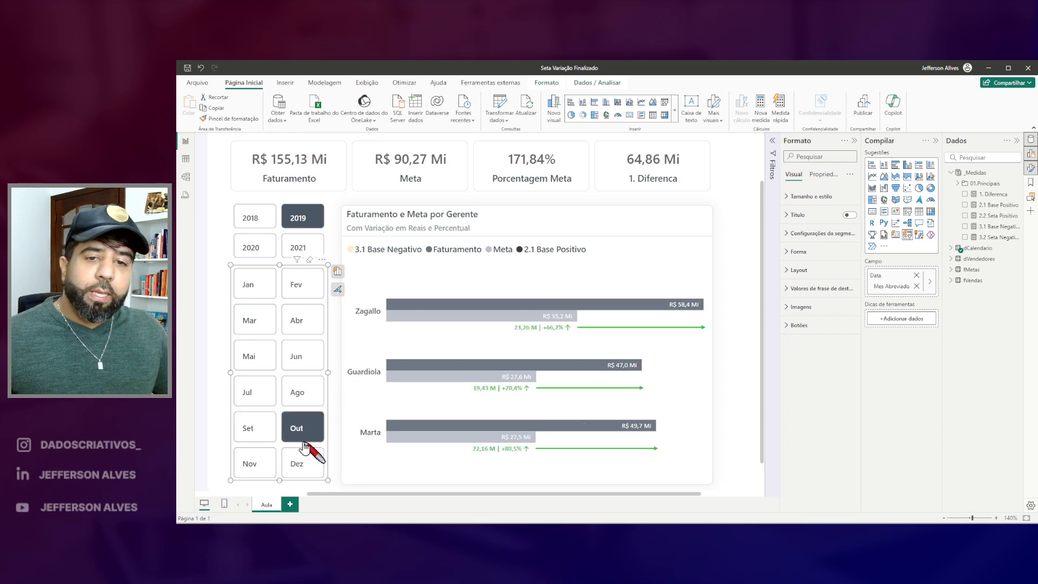
click(257, 402)
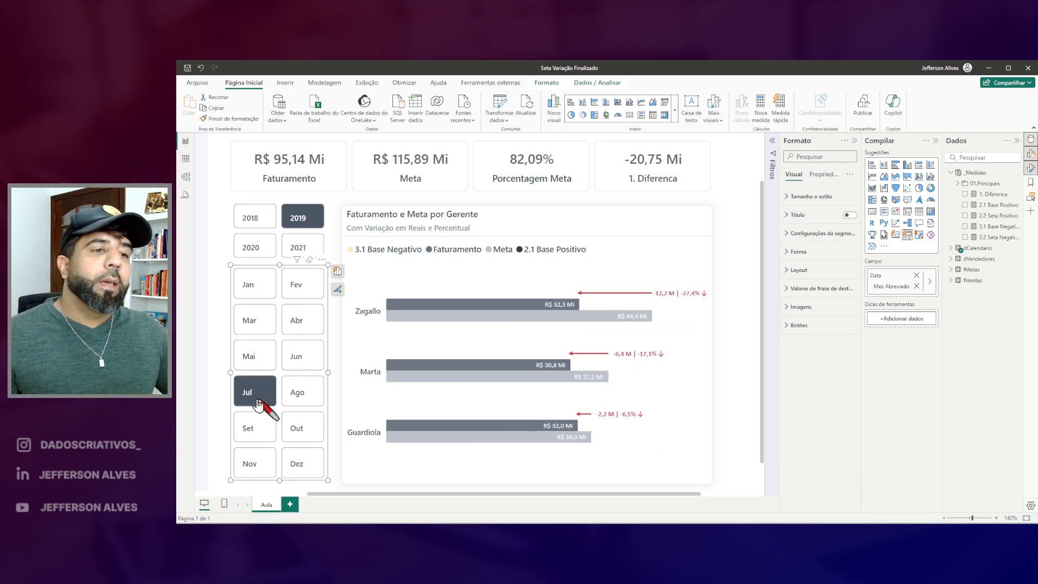
Set the minimum of the X-axis range to 0 on the Faturamento e Meta por Gerente chart
click(606, 218)
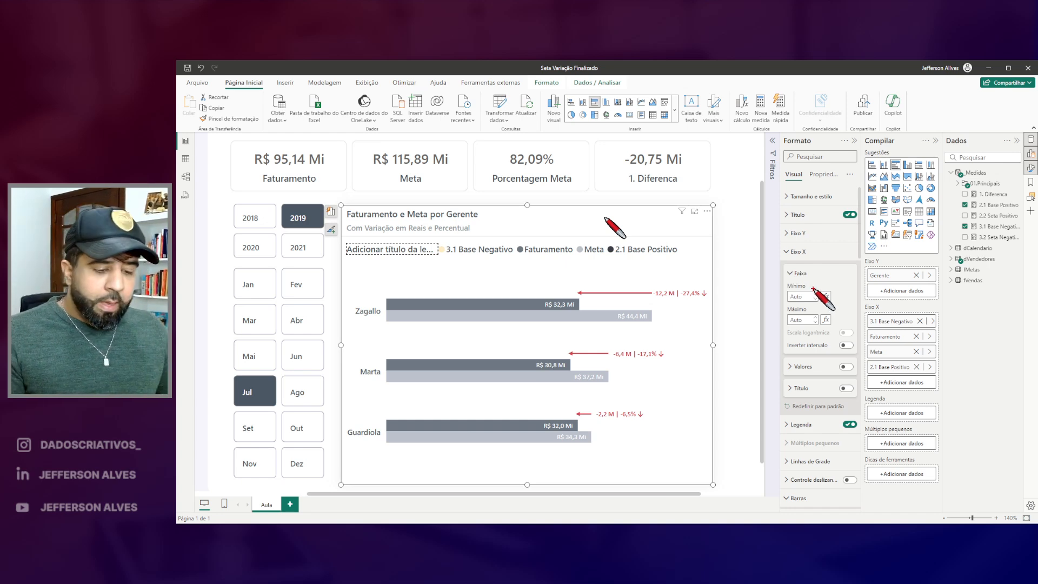
drag(387, 298, 387, 458)
drag(506, 306, 525, 269)
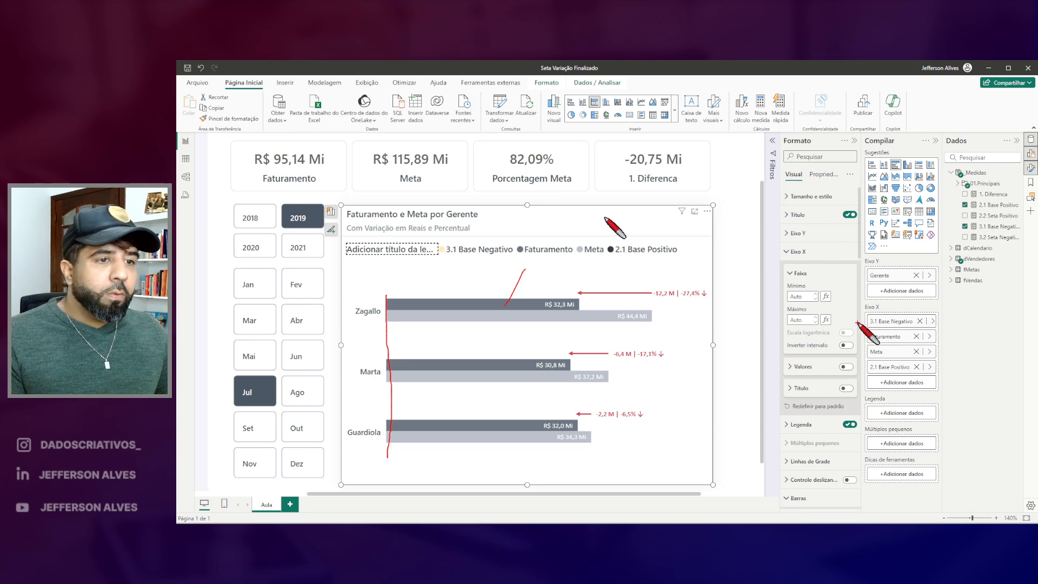
drag(783, 280, 828, 306)
key(Escape)
click(799, 296)
text(0)
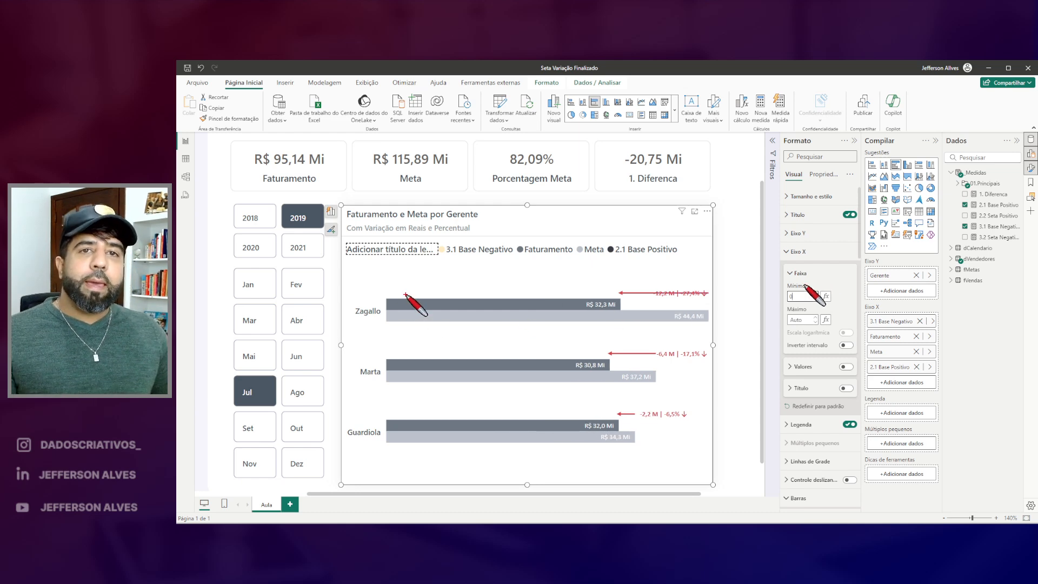
Examine the Jul bars, their value labels and the variation labels against the X-axis minimum setting
mouse_move(393, 298)
mouse_down()
mouse_move(591, 322)
mouse_move(626, 313)
mouse_up()
drag(385, 360, 617, 370)
drag(382, 417, 625, 432)
key(Escape)
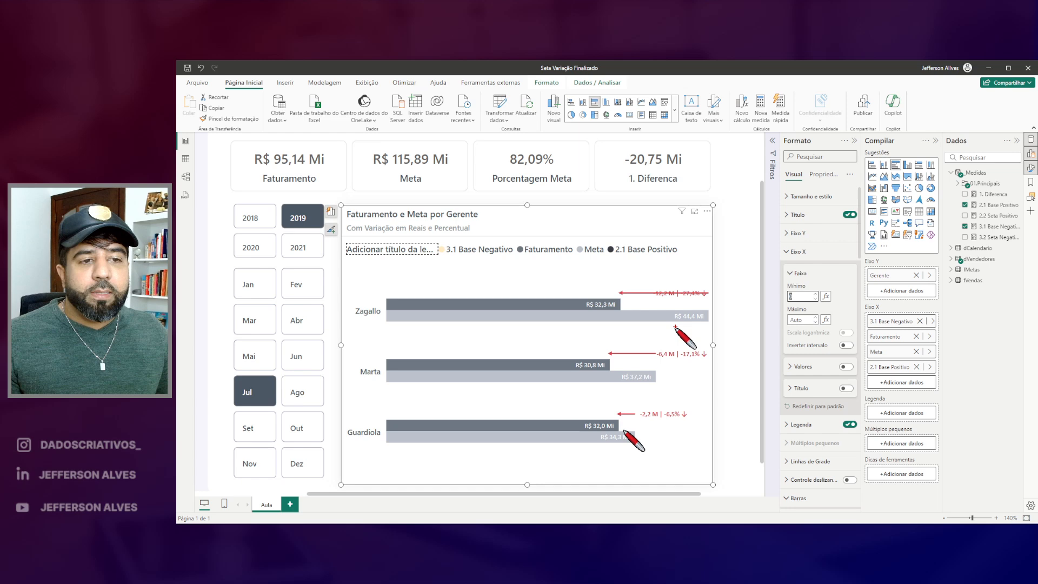
drag(678, 312, 709, 328)
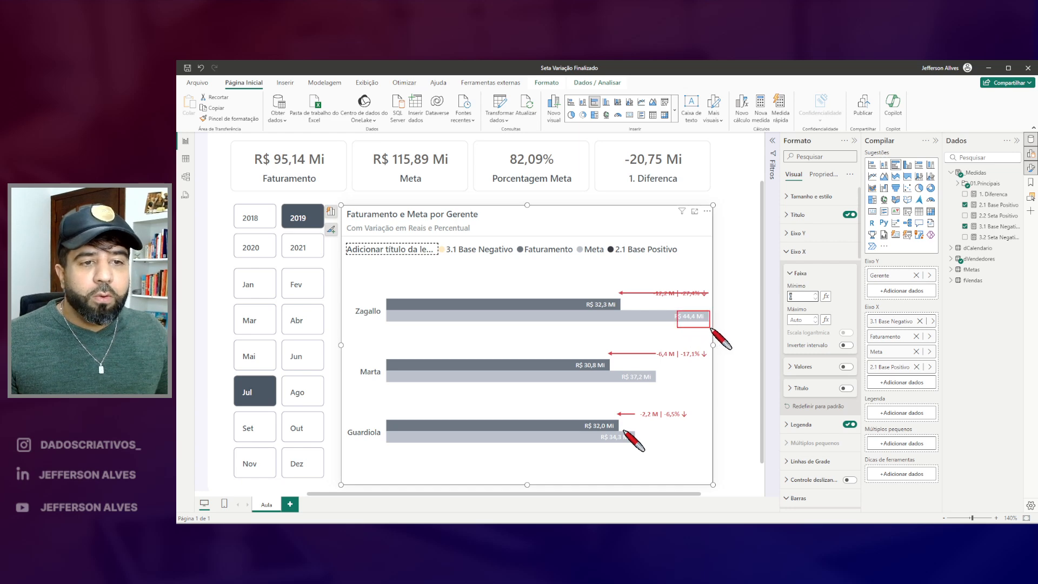
drag(606, 307, 618, 312)
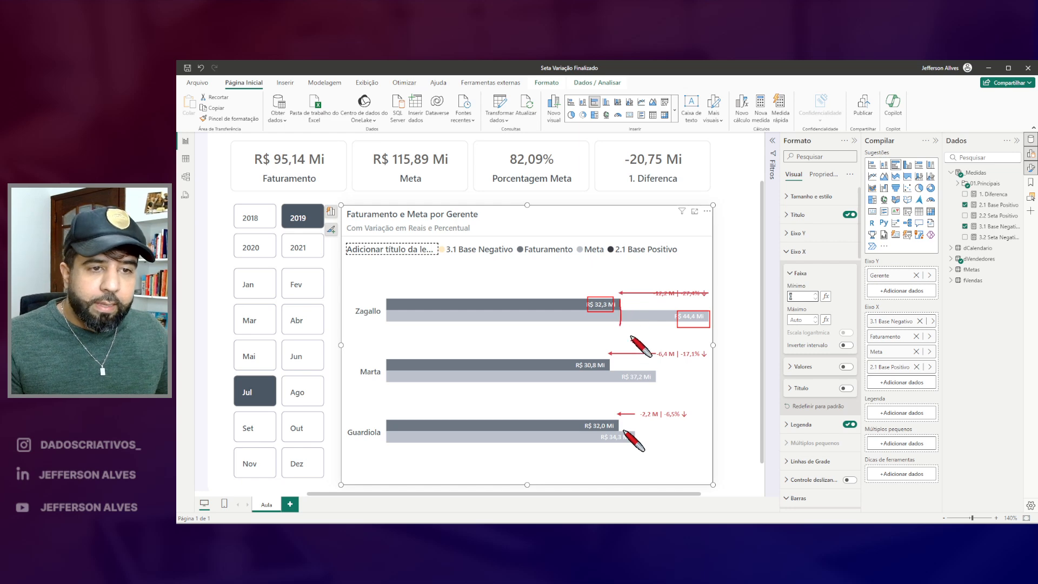
key(Escape)
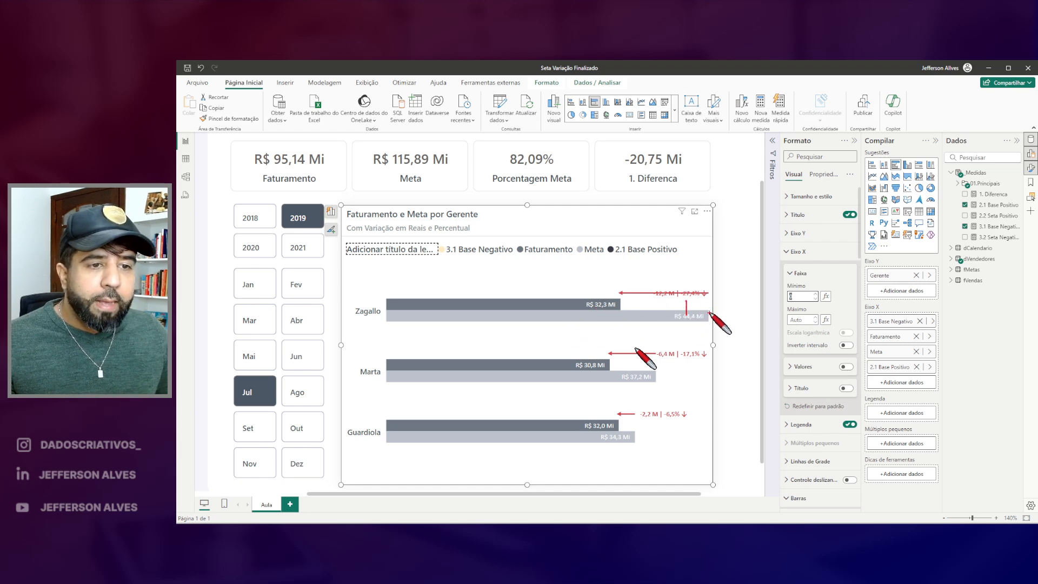
key(Escape)
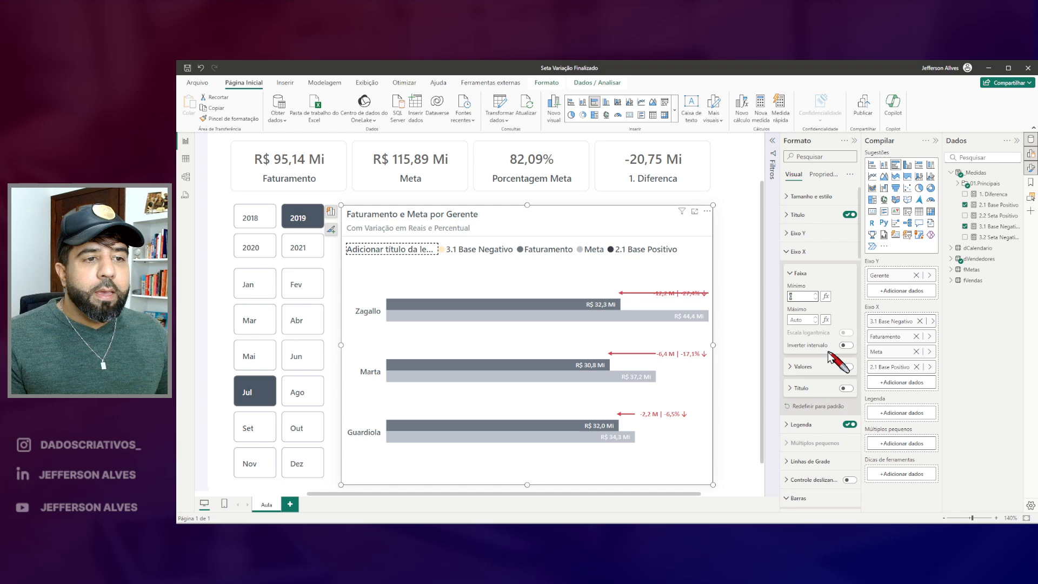
drag(782, 282, 824, 307)
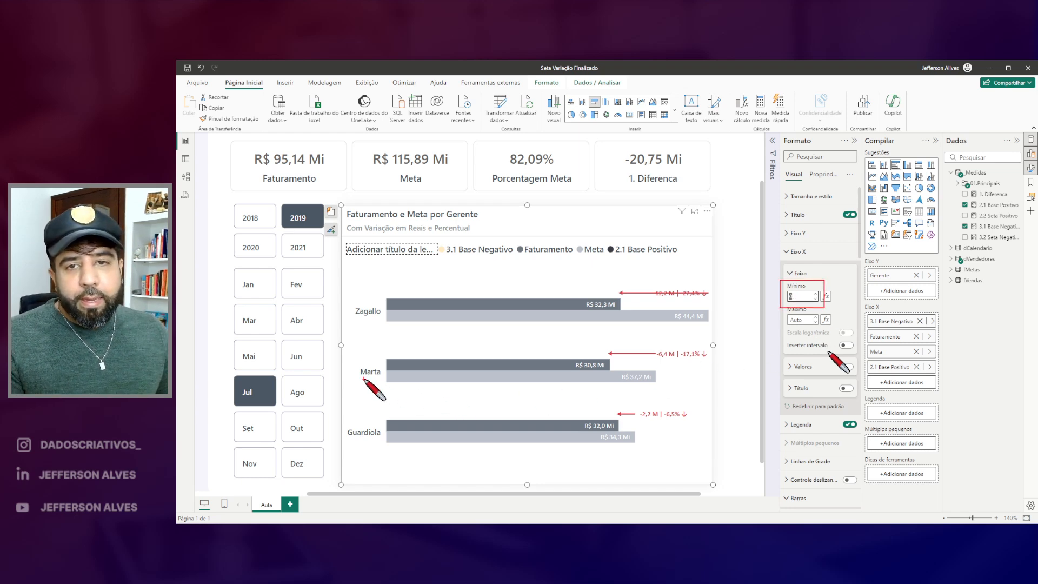
key(Escape)
Filter the report to Jan and check the variation labels against the ends of the Meta bars
click(262, 289)
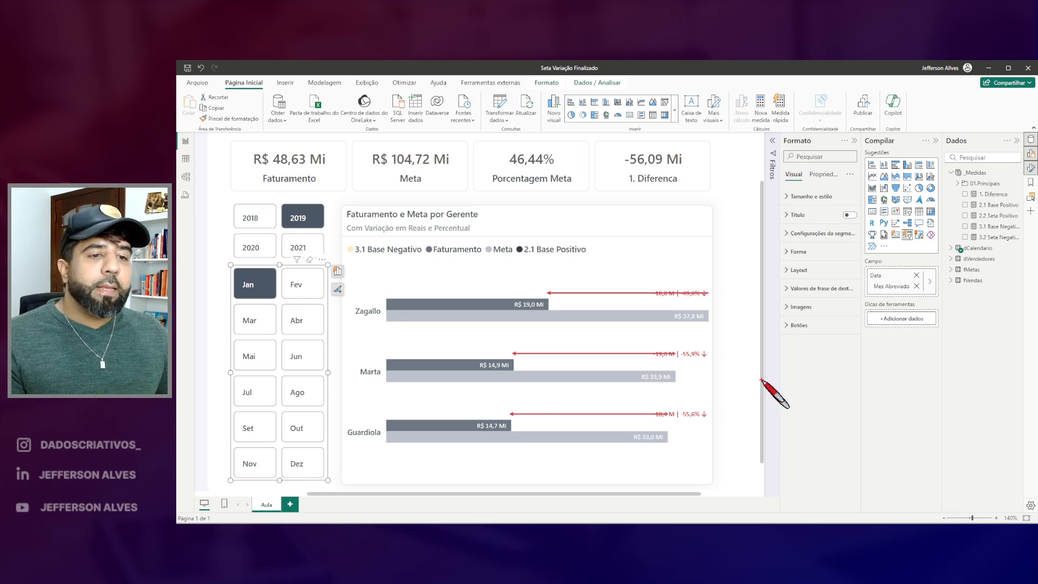
drag(709, 308, 710, 327)
drag(675, 368, 677, 384)
drag(698, 305, 711, 304)
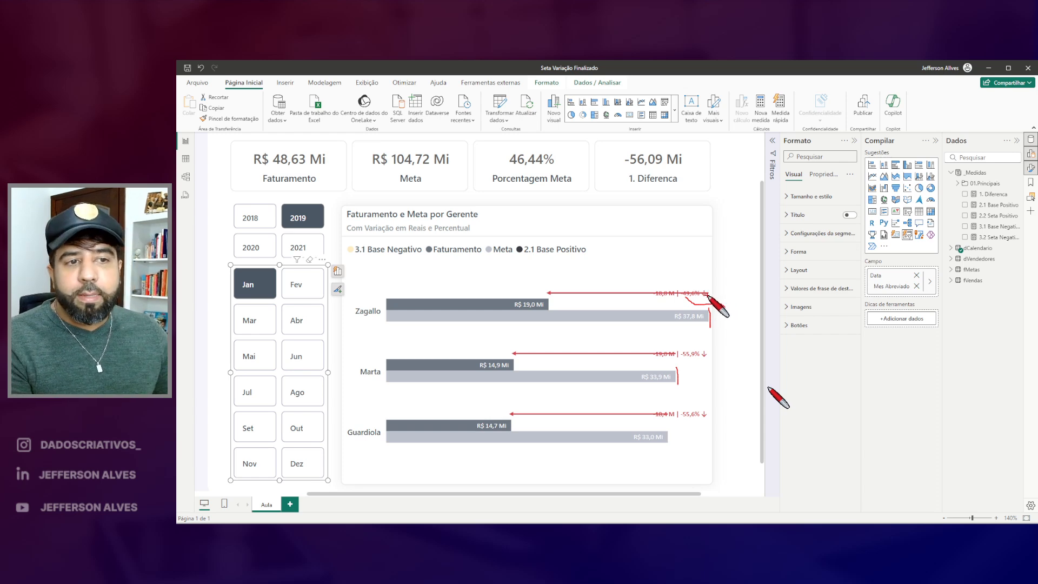
mouse_move(705, 306)
mouse_down()
mouse_move(657, 296)
mouse_move(703, 307)
mouse_move(695, 282)
mouse_move(683, 280)
mouse_up()
key(Escape)
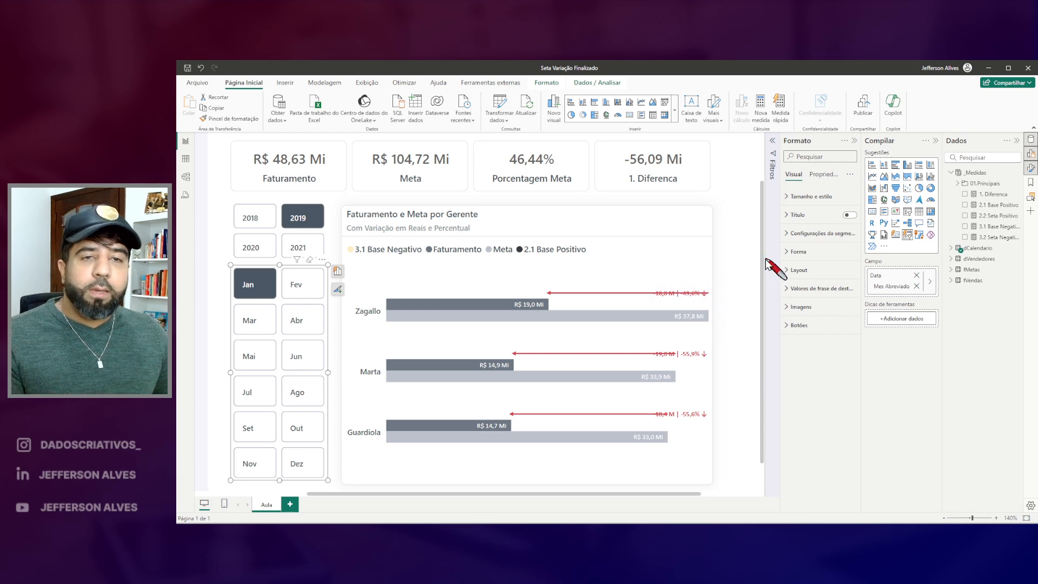
Set the maximum of the chart's X-axis range to 46000000 with Jan selected
click(619, 212)
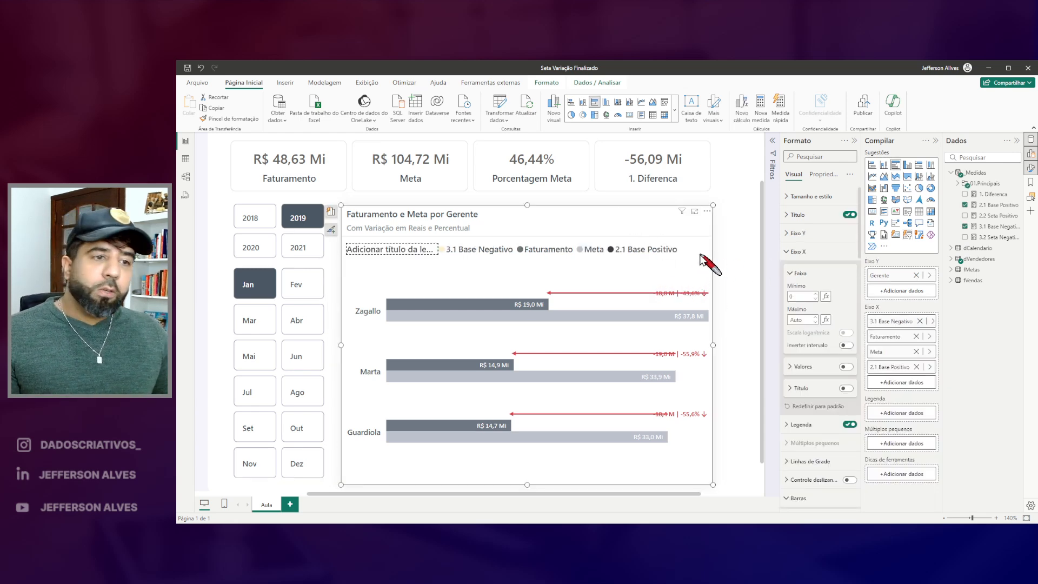
mouse_move(782, 304)
mouse_down()
mouse_move(833, 357)
mouse_move(841, 338)
mouse_up()
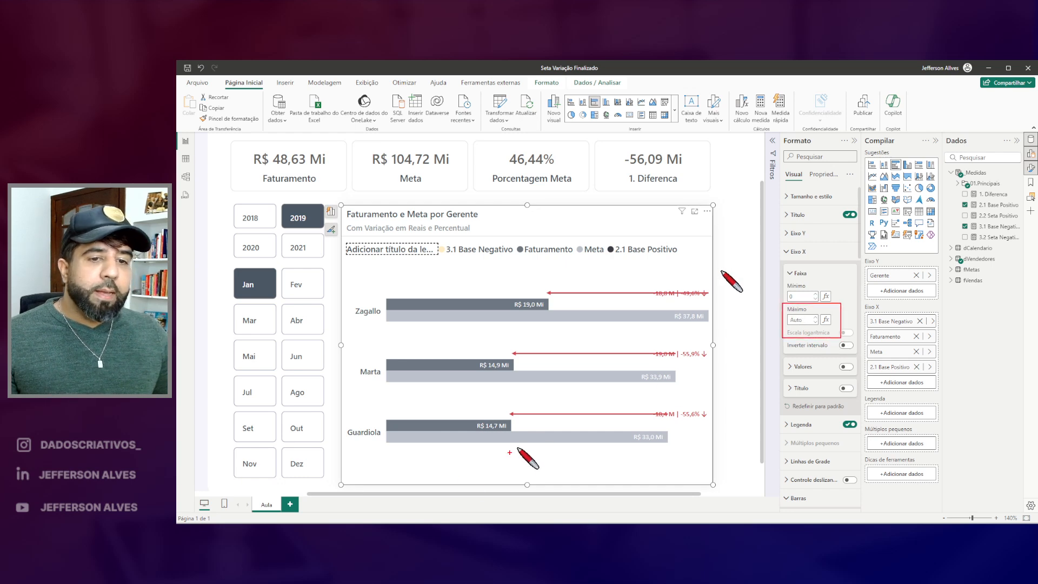
drag(386, 456, 650, 475)
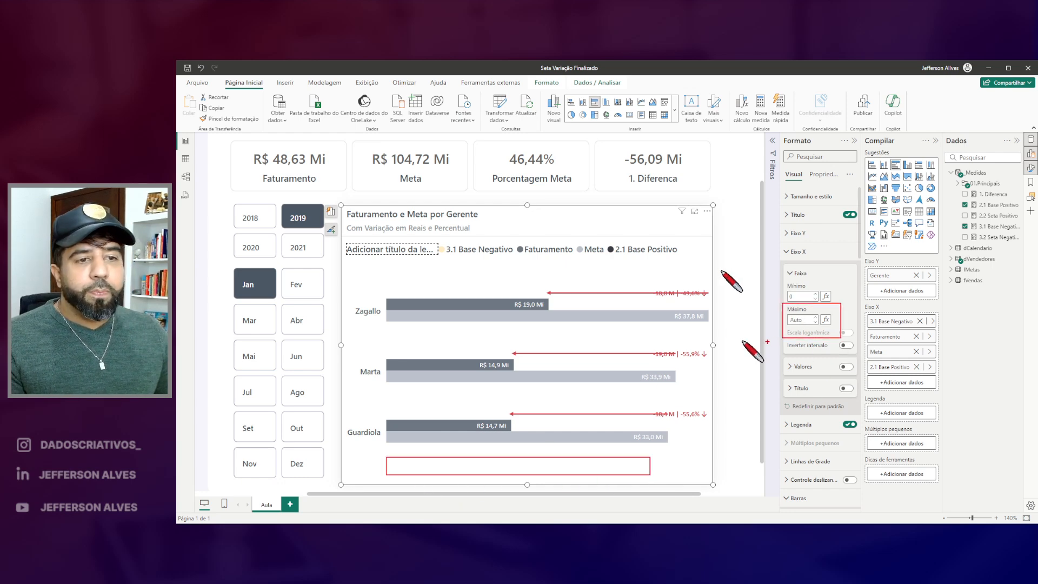
key(Escape)
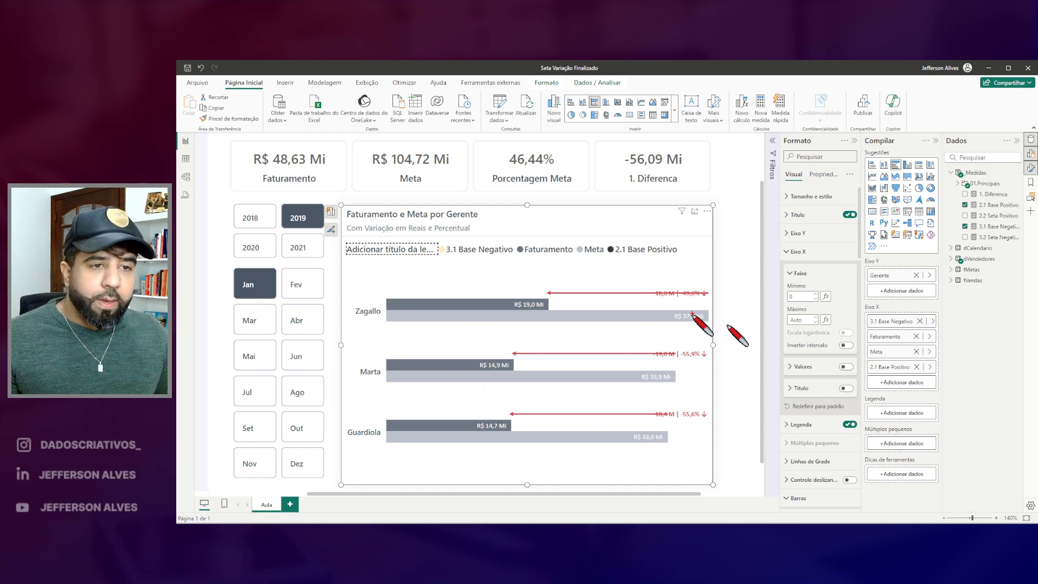
mouse_move(687, 308)
mouse_down()
mouse_move(688, 331)
mouse_move(692, 310)
mouse_up()
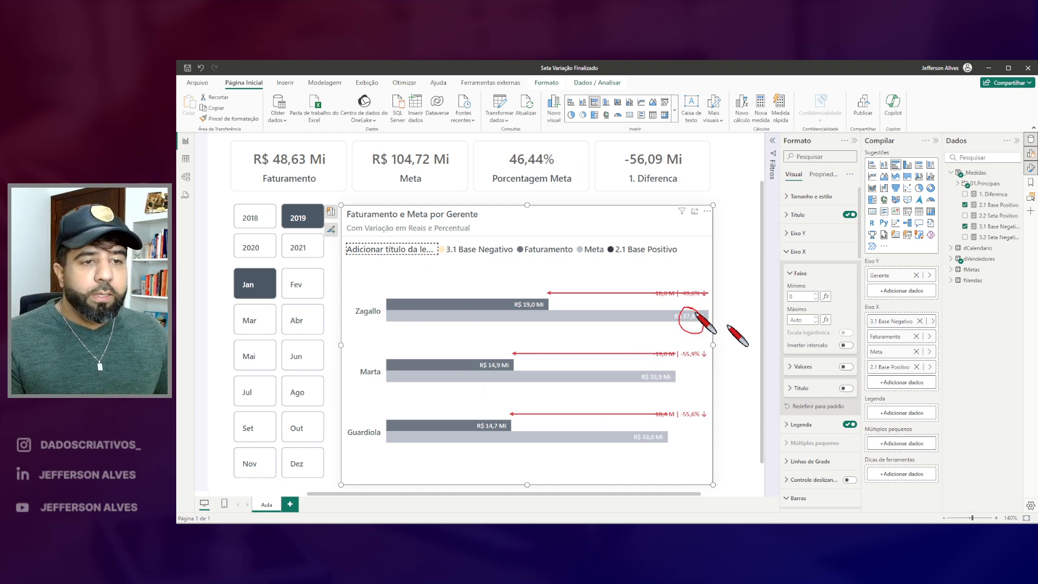
drag(385, 474, 649, 474)
mouse_move(685, 312)
mouse_down()
mouse_move(703, 316)
mouse_move(707, 339)
mouse_up()
mouse_move(816, 303)
mouse_down()
mouse_move(790, 311)
mouse_move(811, 309)
mouse_up()
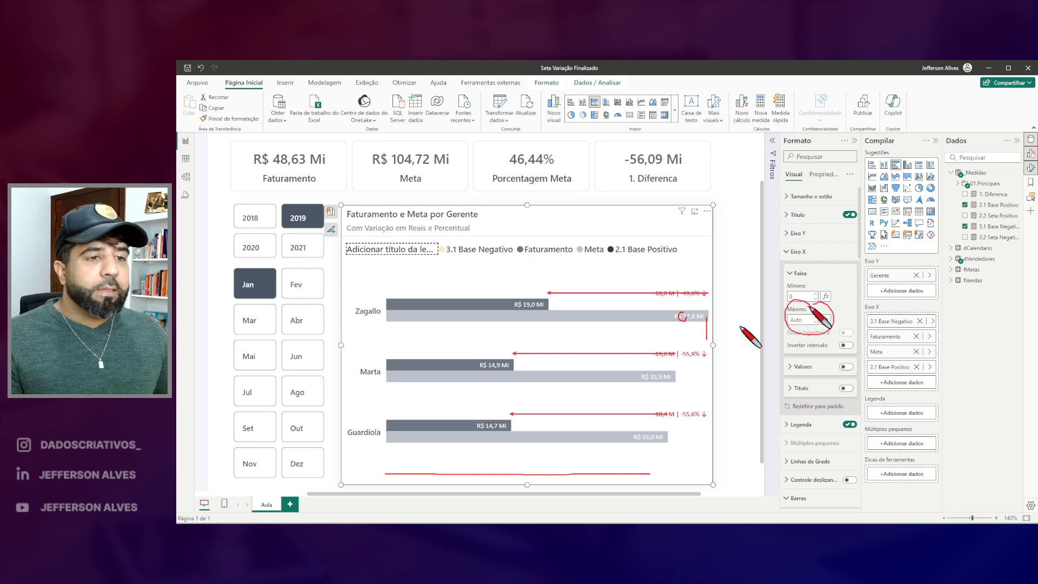
drag(670, 306, 705, 325)
click(803, 320)
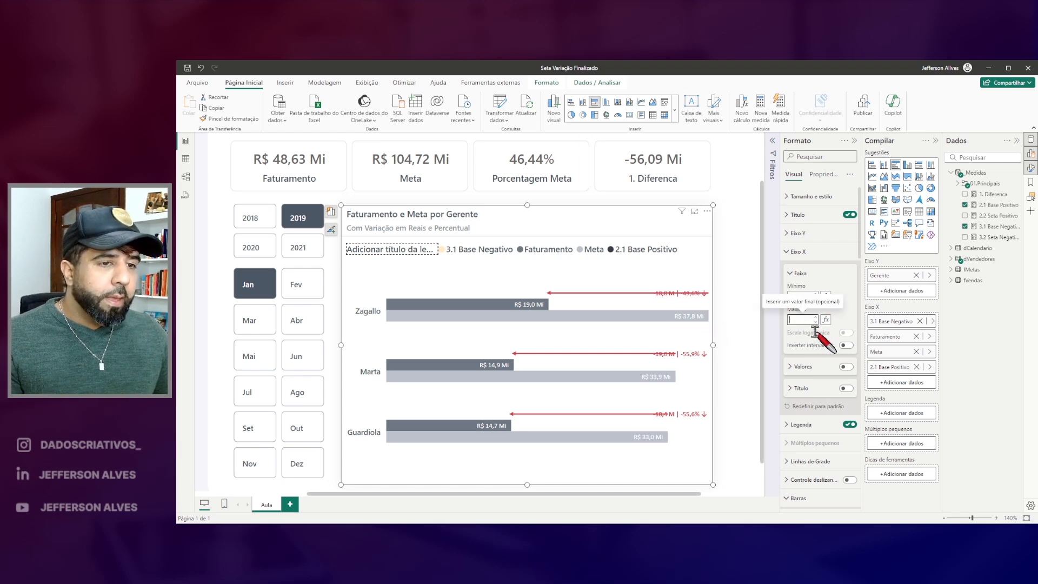
text(5)
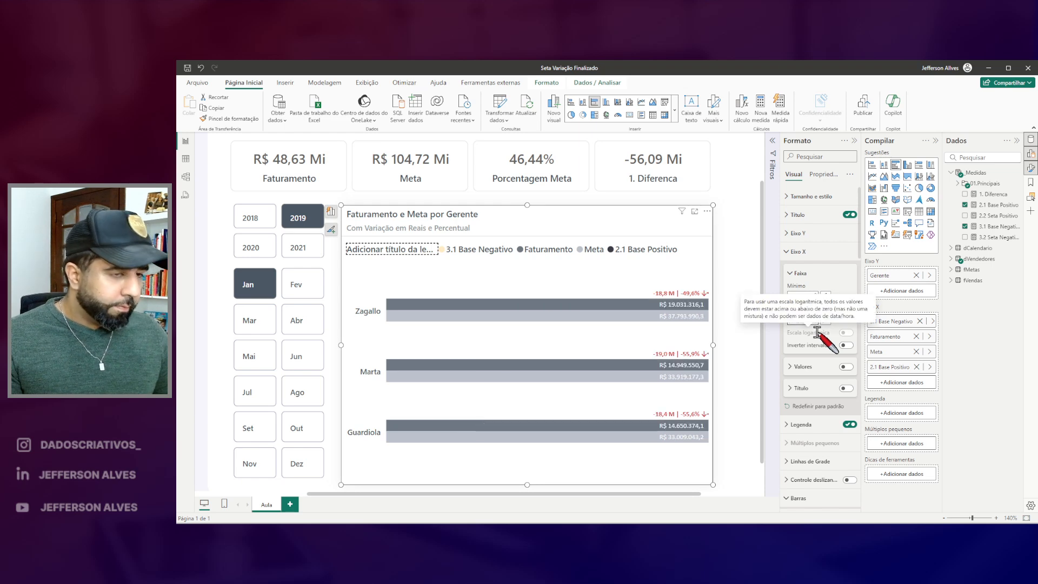
text(000)
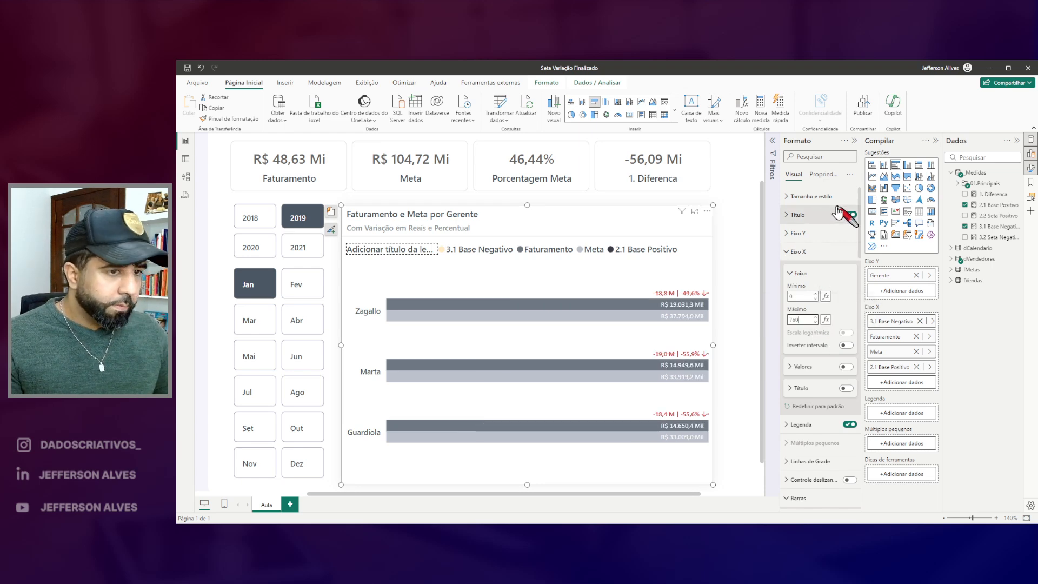
text(46000000)
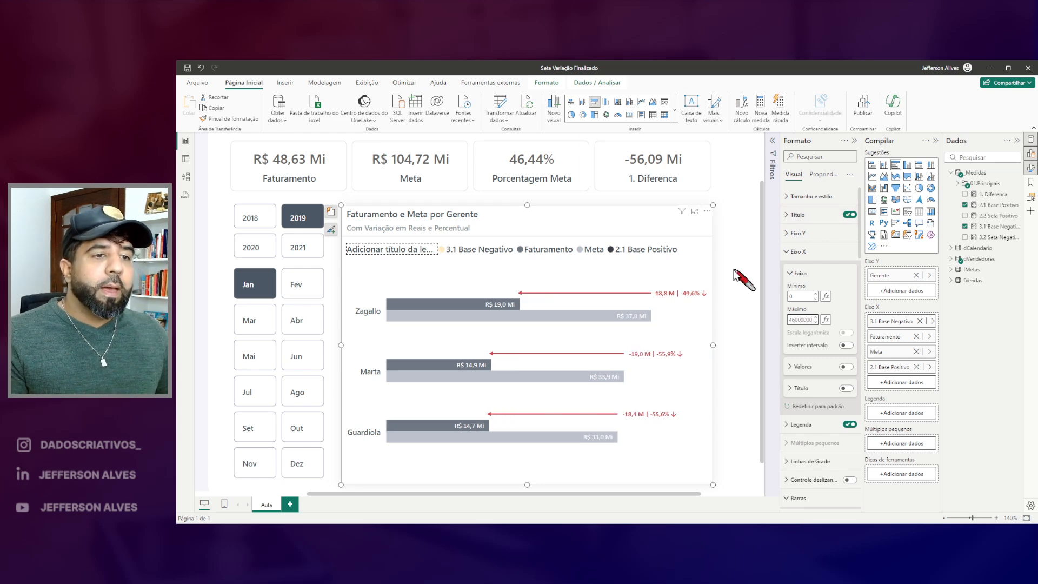
Examine the room between the Meta bars and the chart's edge, and the fixed X-axis maximum against the year and month filters
key(ctrl+2)
drag(782, 314, 826, 337)
mouse_move(651, 289)
mouse_down()
mouse_move(697, 373)
mouse_move(710, 466)
mouse_up()
drag(690, 274, 712, 287)
key(Escape)
double_click(810, 319)
key(ctrl+2)
mouse_move(781, 303)
mouse_down()
mouse_move(784, 327)
mouse_move(841, 305)
mouse_up()
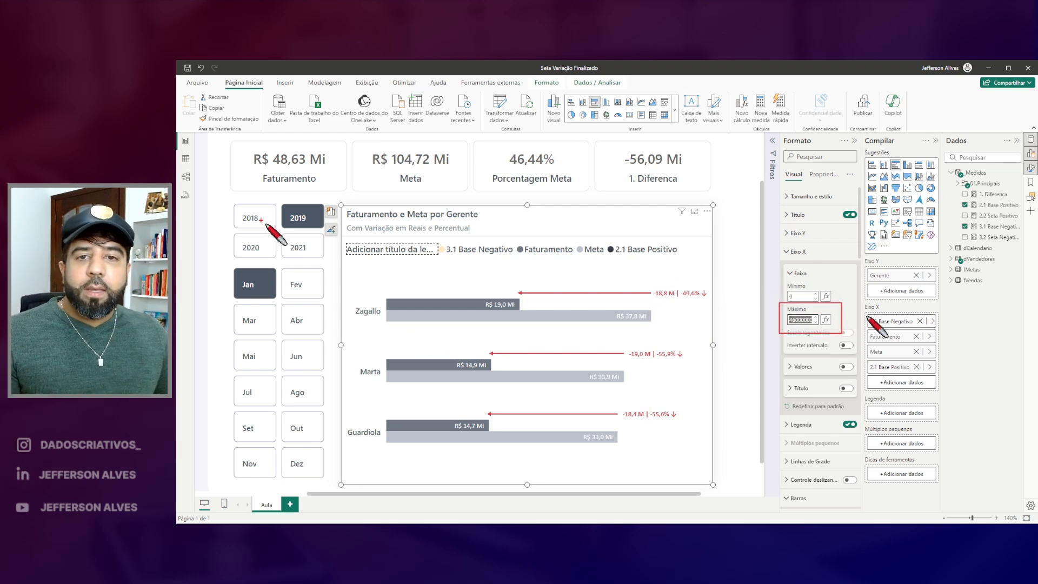
drag(226, 200, 348, 490)
key(Escape)
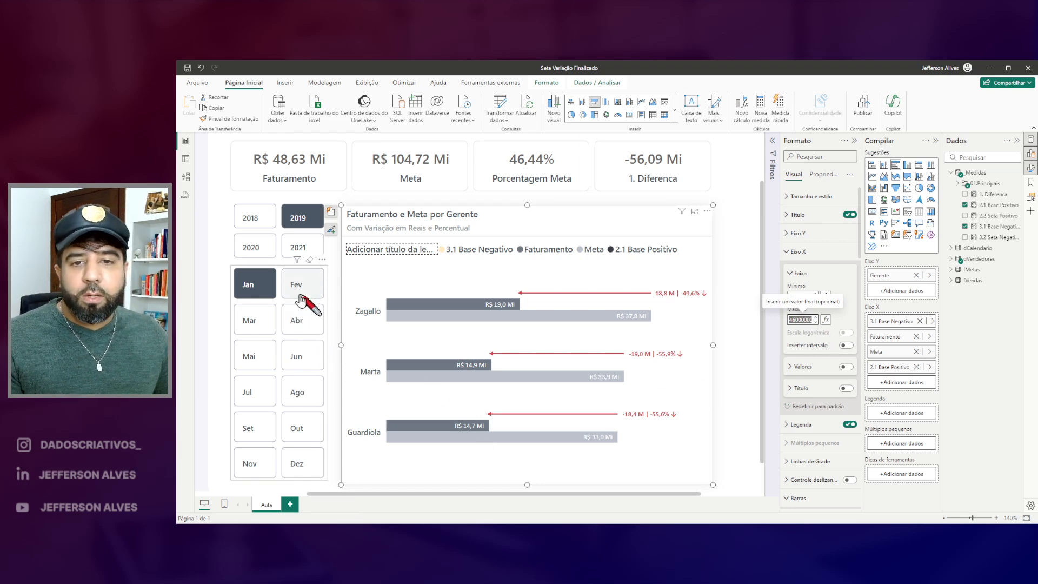
Filter the report to Mar and raise the X-axis maximum to 51000000 to fit the variation labels
click(271, 319)
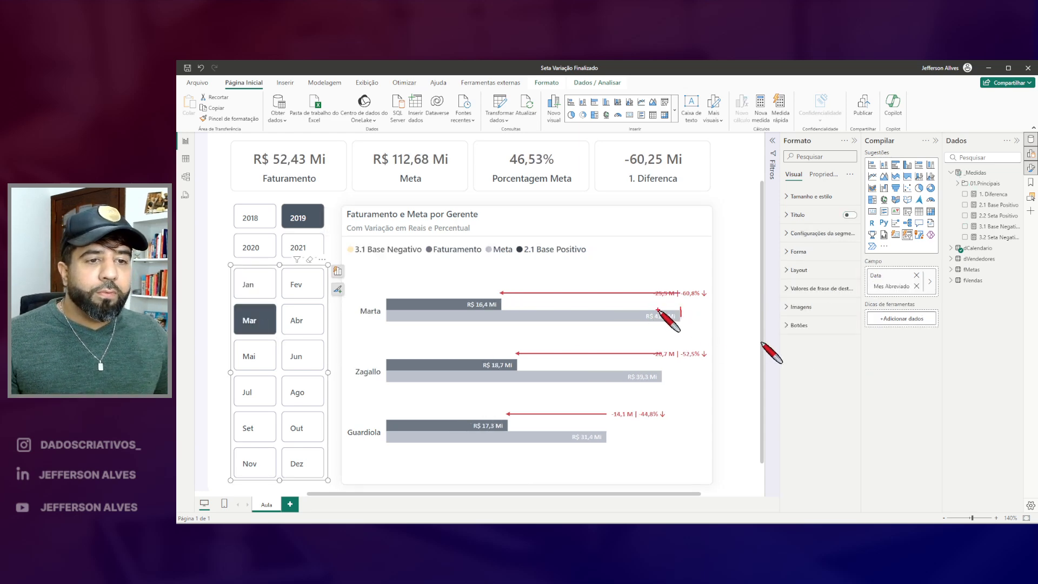
click(701, 238)
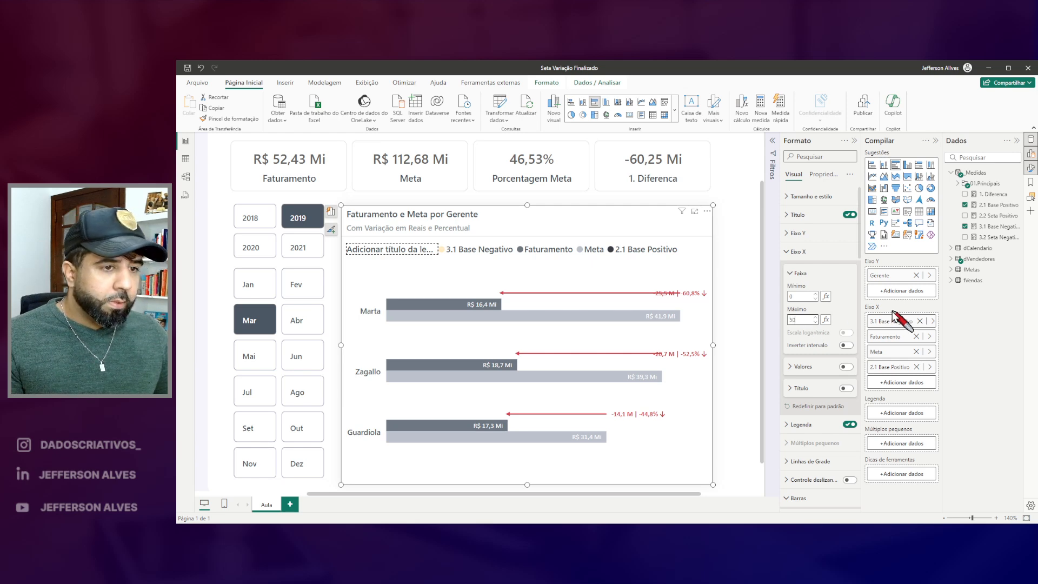
key(Return)
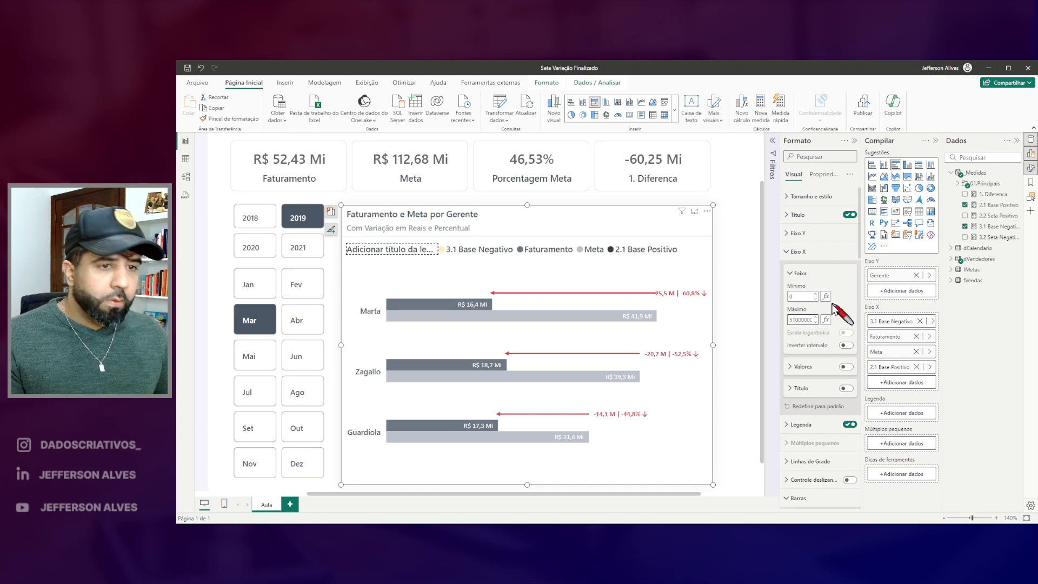
key(ctrl+2)
mouse_move(646, 287)
mouse_down()
mouse_move(702, 332)
mouse_move(677, 368)
mouse_up()
drag(600, 401, 686, 468)
mouse_move(836, 321)
mouse_down()
mouse_move(793, 322)
mouse_move(822, 305)
mouse_up()
key(Escape)
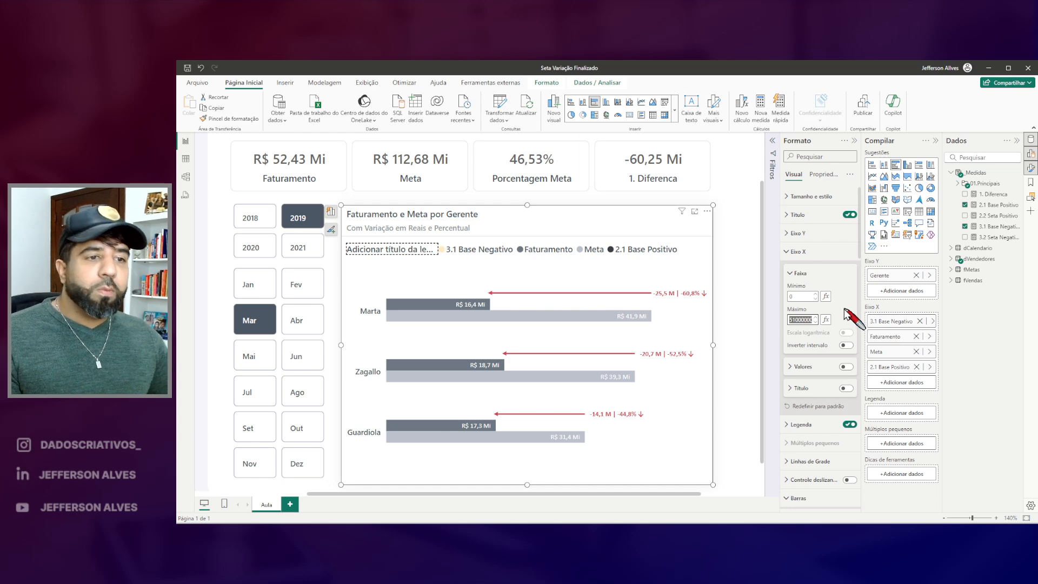
Clear the X-axis maximum back to Auto and filter the report to Jan
key(BackSpace)
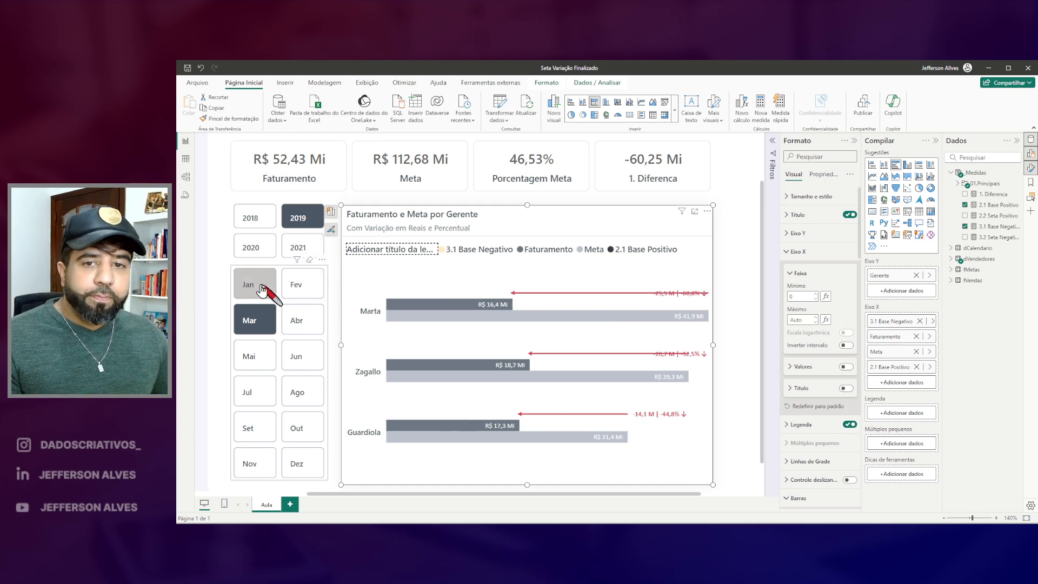
click(261, 290)
Create a new measure named 4. Eixo x Maximo in the _Medidas table
right_click(974, 174)
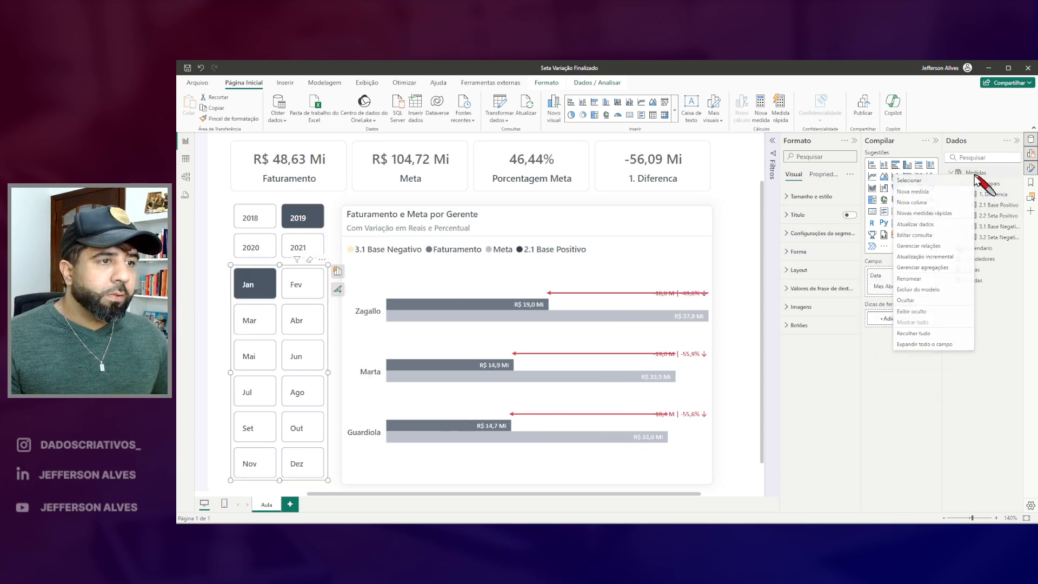
click(940, 193)
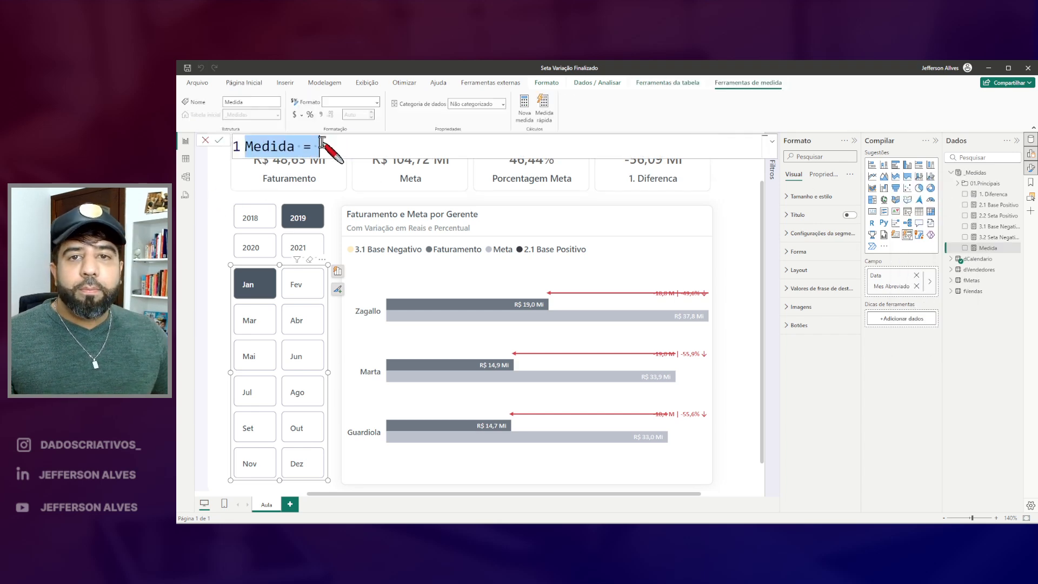
text(4. Eixo x Maxi)
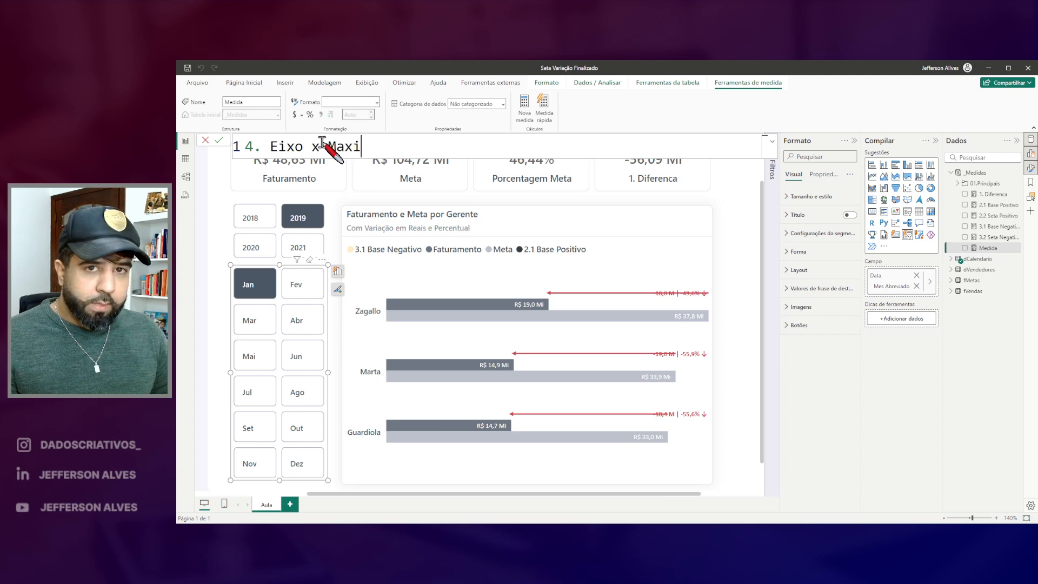
key(shift+Return)
key(shift+Return)
Declare the variable vTabela in the 4. Eixo x Maximo measure and begin its table expression with ADDCOLUMNS
text(VAR vTabela =)
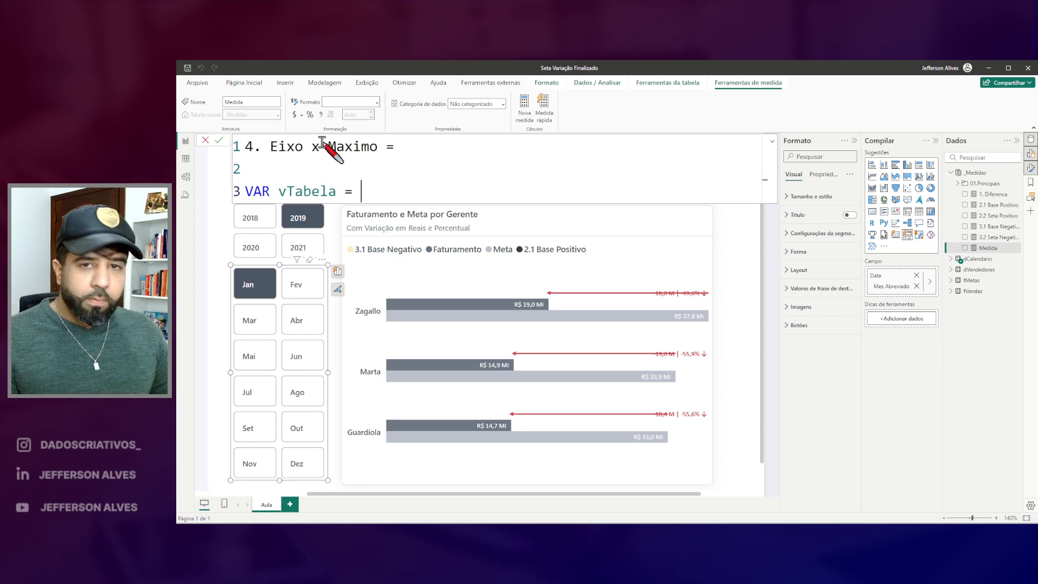
key(shift+Return)
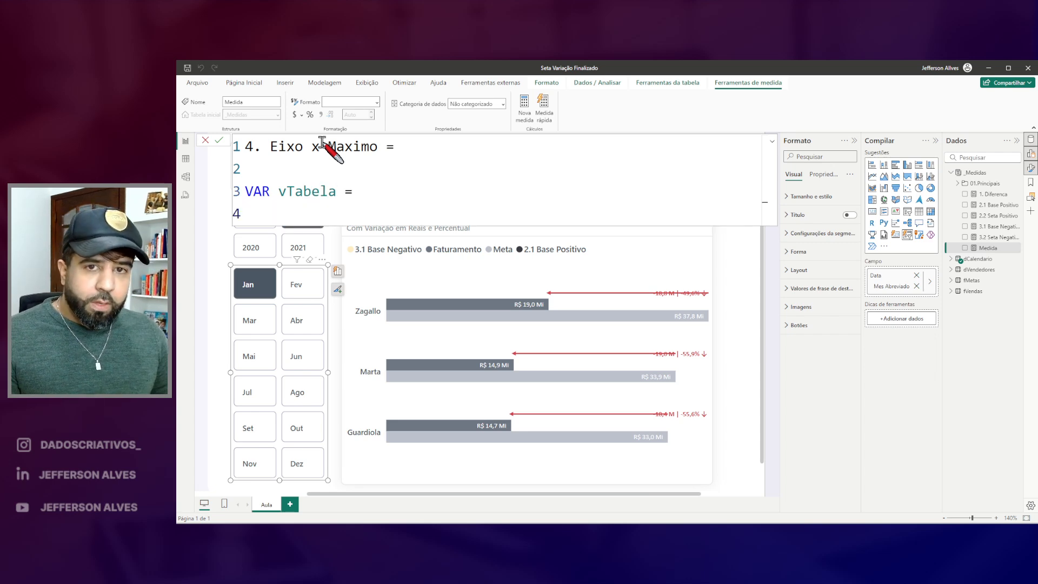
text(ADDCOLUMNS()
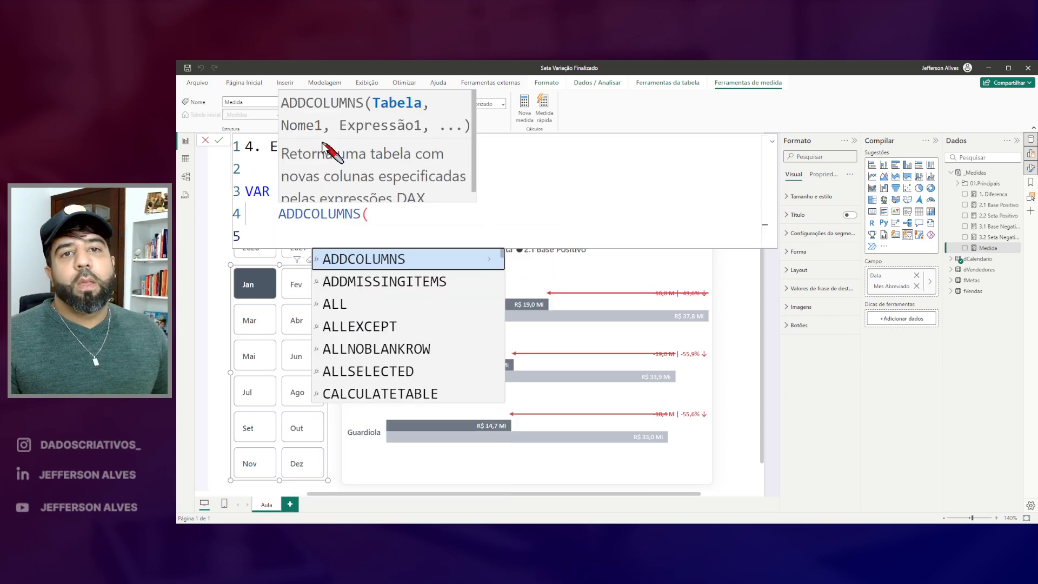
click(449, 222)
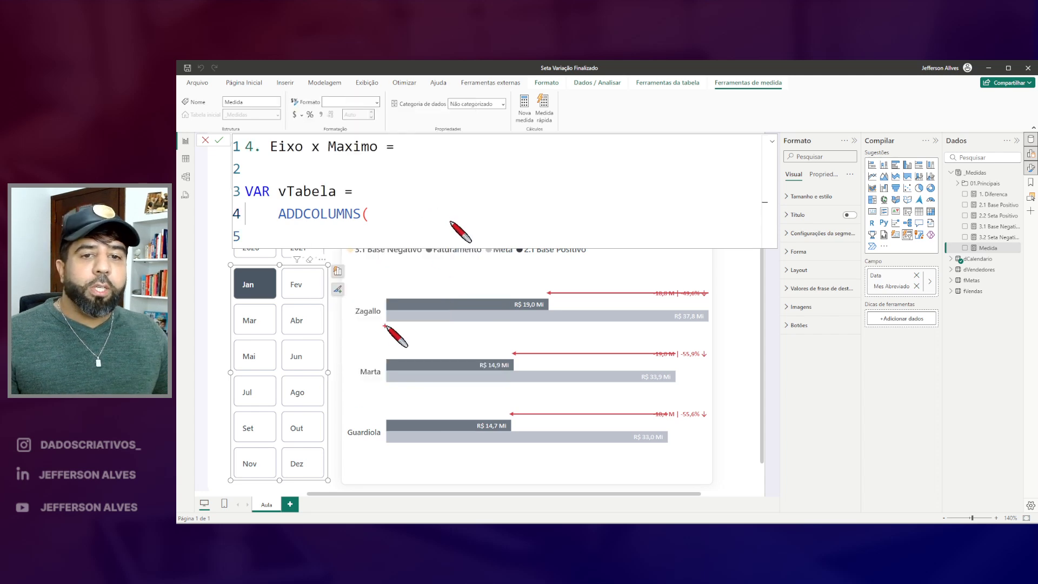
drag(349, 302, 386, 450)
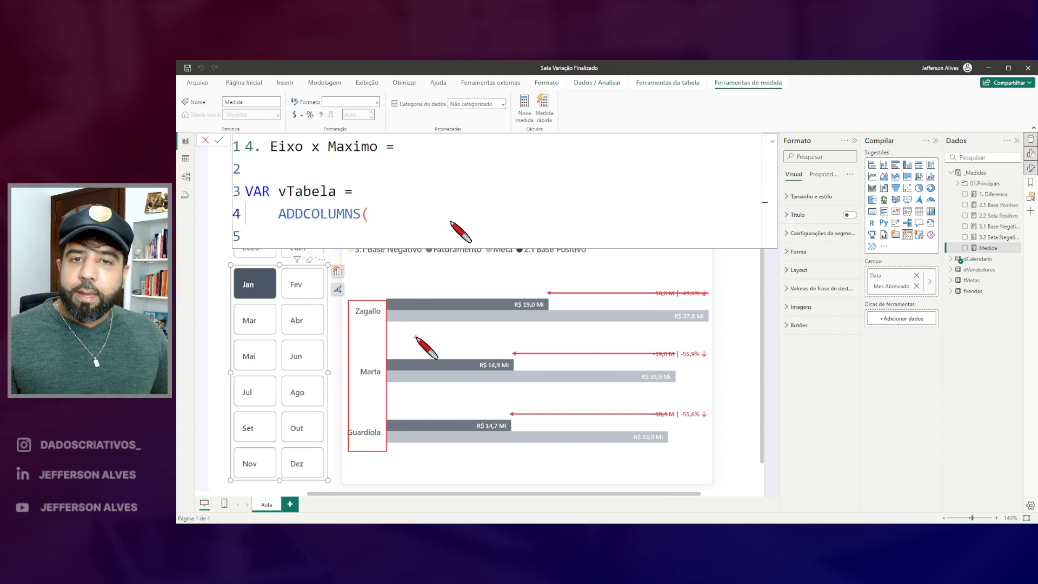
key(Escape)
click(341, 232)
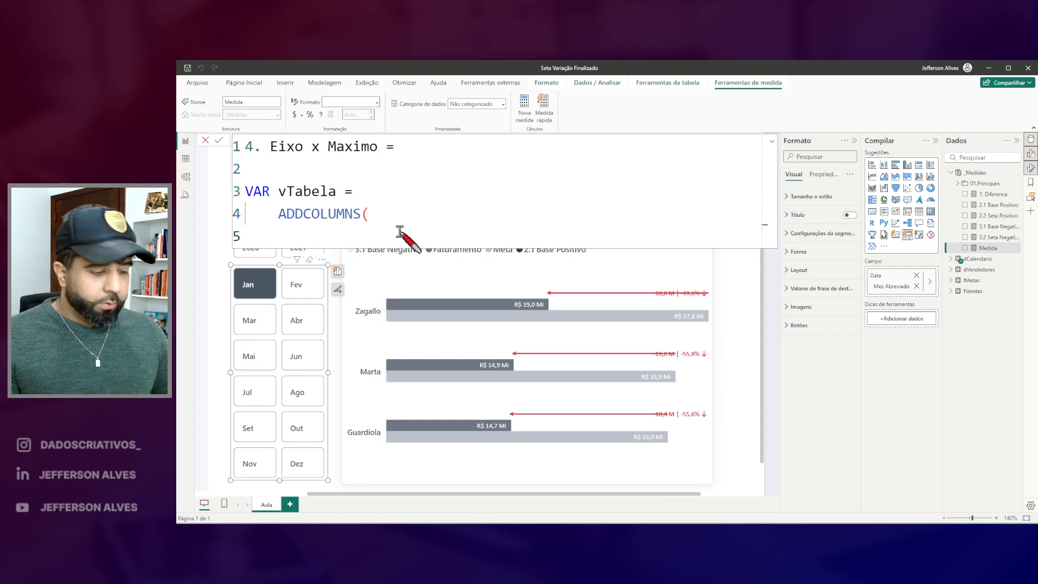
Supply ALLSELECTED( dVendedores[Gerente] ) as the table argument of ADDCOLUMNS
text(ALL)
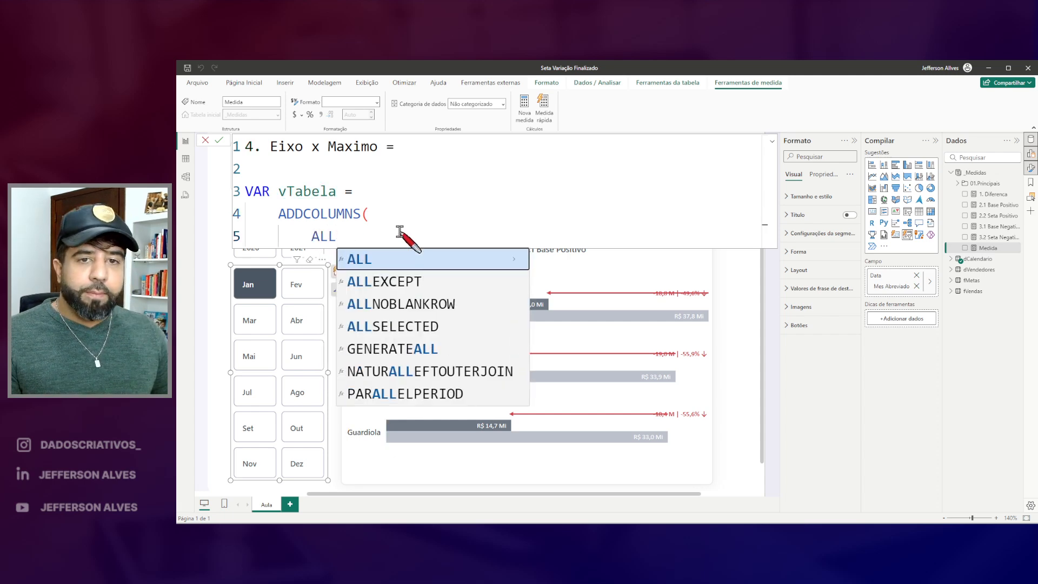
key(Down)
key(Down)
key(Tab)
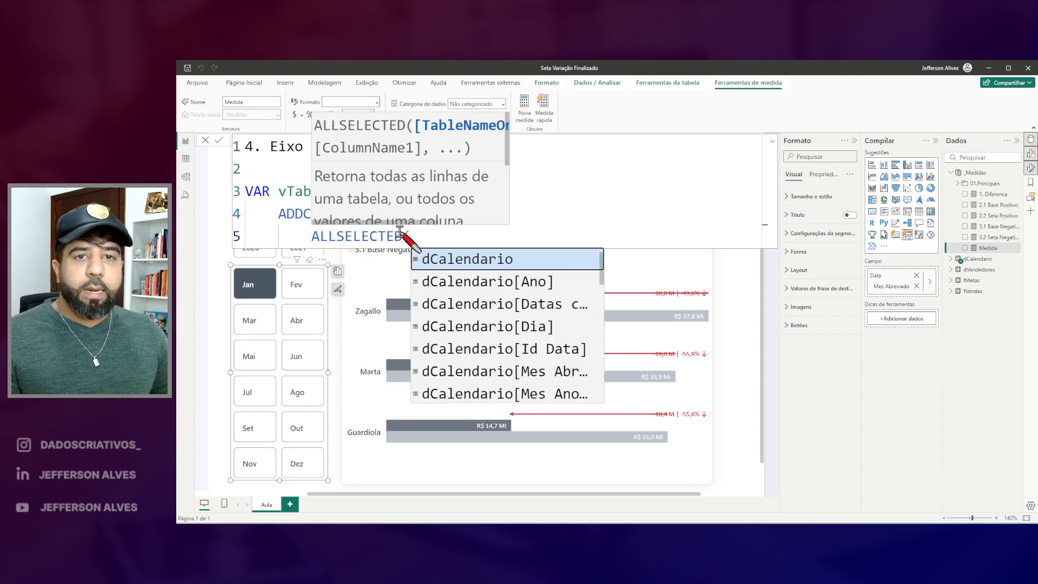
text(DVE)
key(Down)
key(Tab)
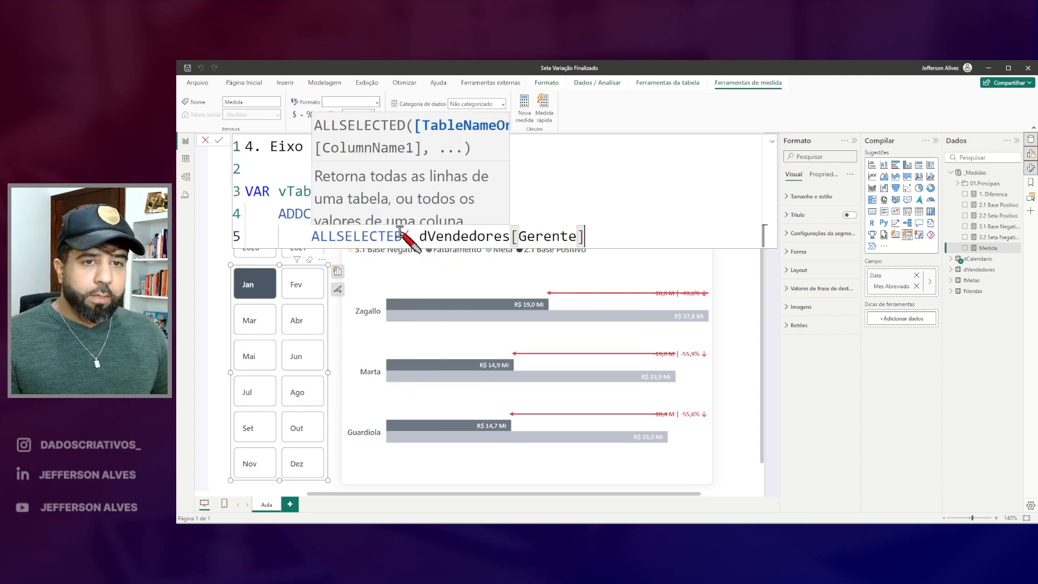
text(),)
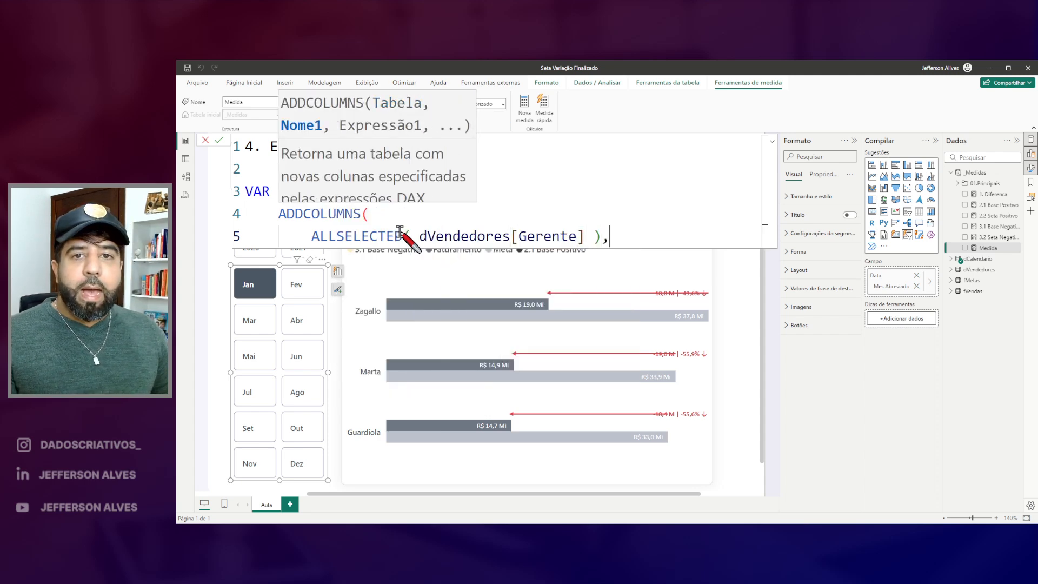
Add a column named "_faturamento" to the ADDCOLUMNS table, calculated with the [Faturamento] measure
mouse_move(282, 114)
mouse_down()
mouse_move(329, 135)
mouse_move(423, 137)
mouse_up()
drag(306, 137, 306, 161)
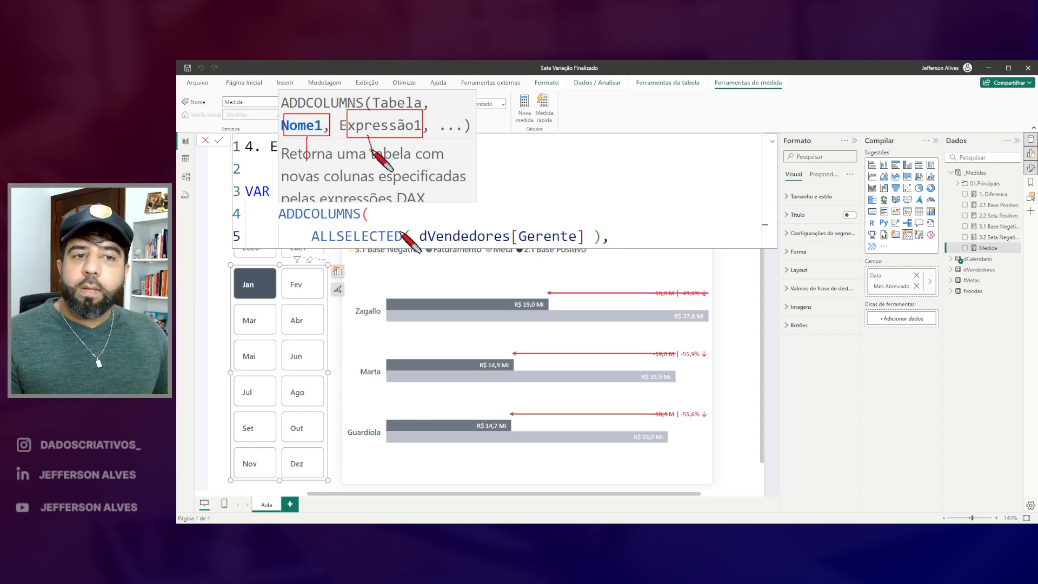
key(Escape)
key(shift+Return)
text("_faturamento", [fatu)
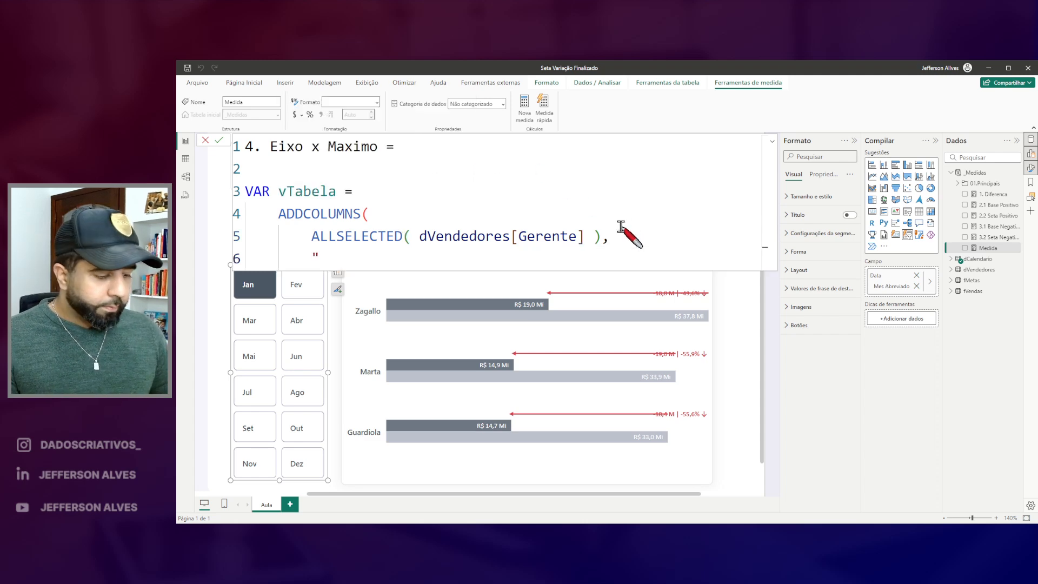
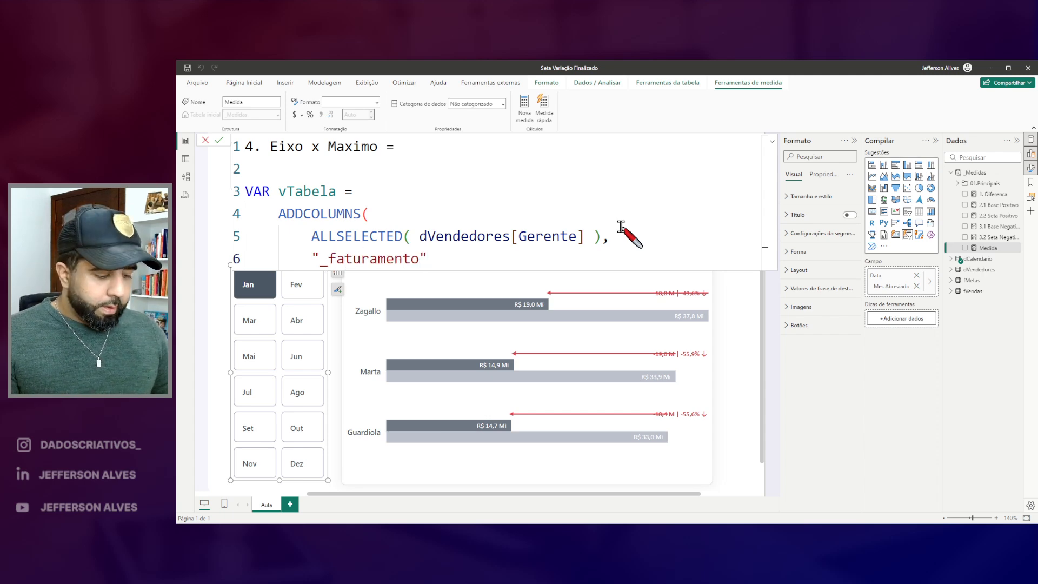
text(, )
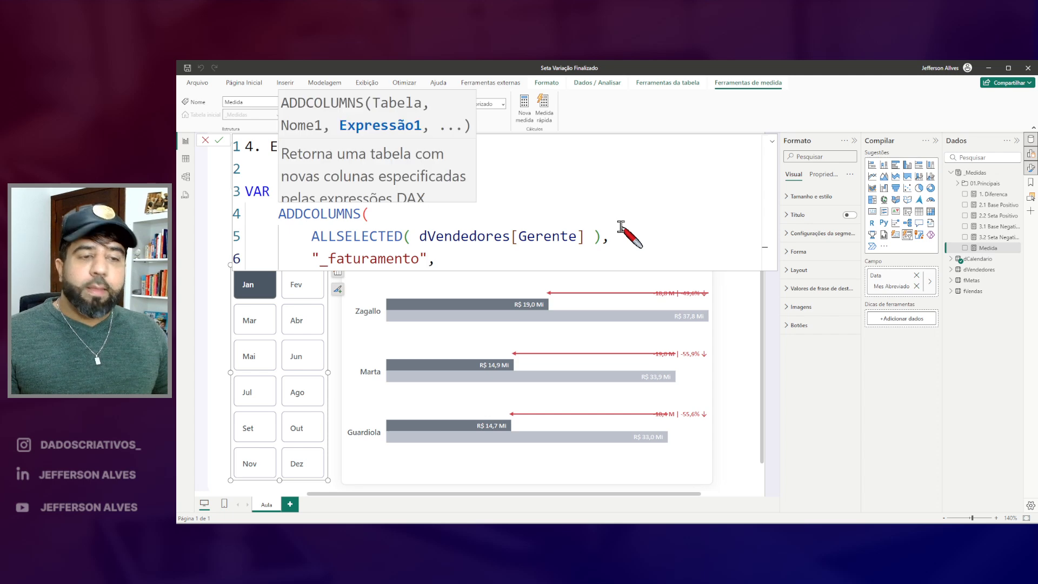
text([Fatu)
key(Tab)
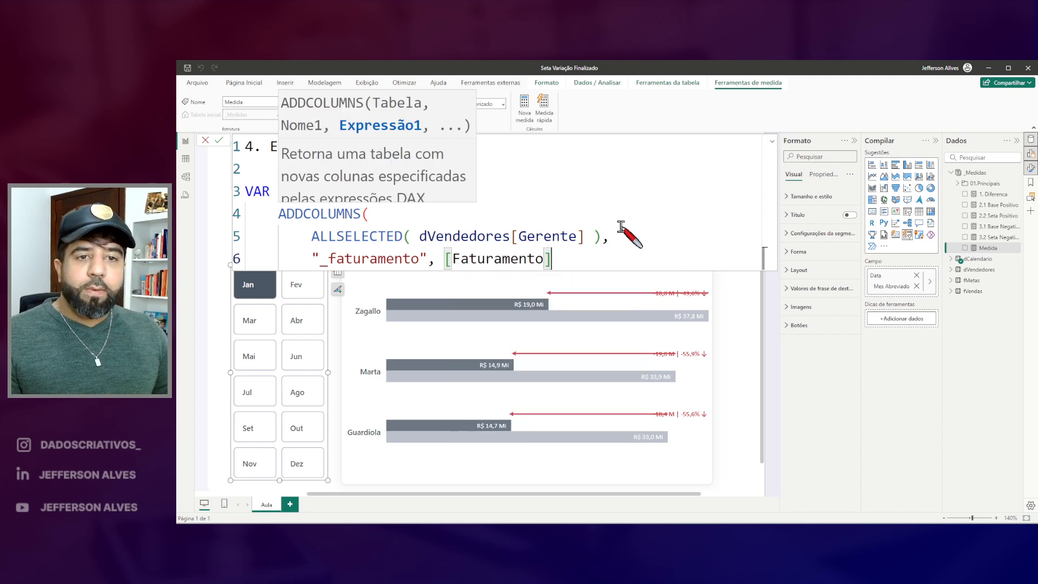
drag(439, 241, 551, 279)
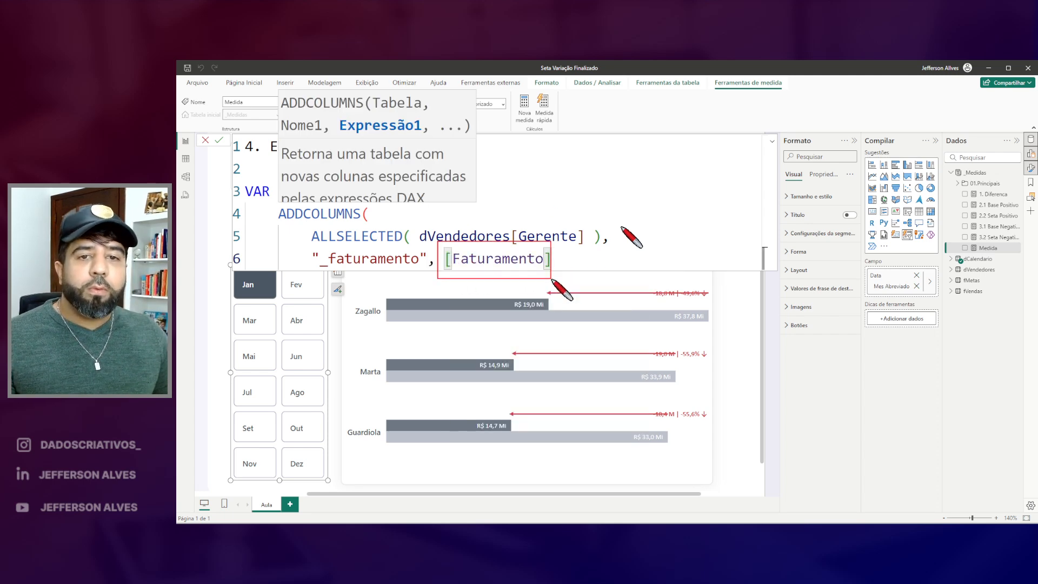
mouse_move(511, 252)
mouse_down()
mouse_move(568, 204)
mouse_move(619, 181)
mouse_move(623, 198)
mouse_up()
drag(320, 253, 431, 273)
key(Escape)
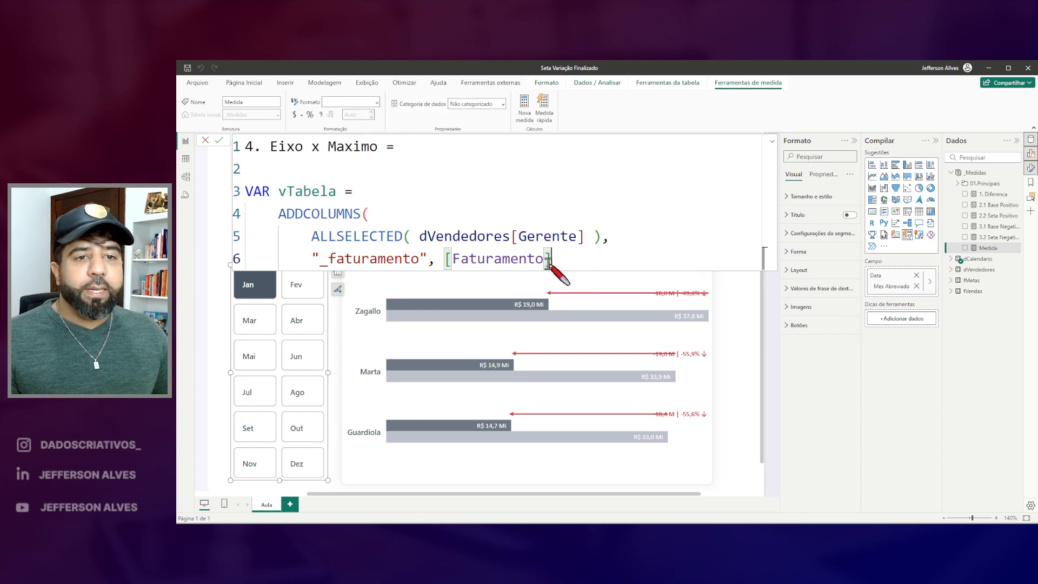
Add a second column named "_meta" calculated with the [Meta] measure, aligned under the first, and close ADDCOLUMNS
text(,)
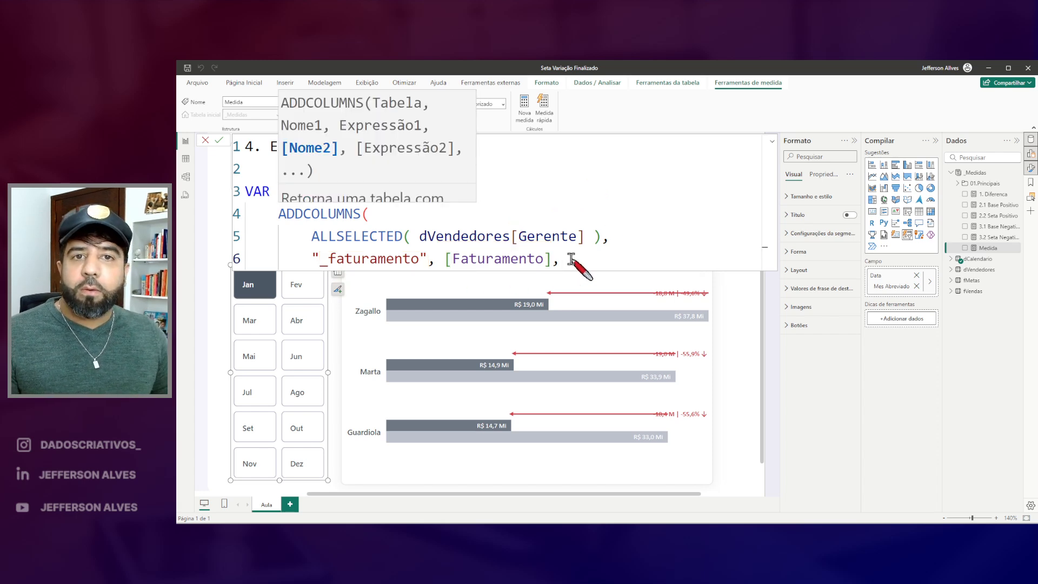
key(shift+Return)
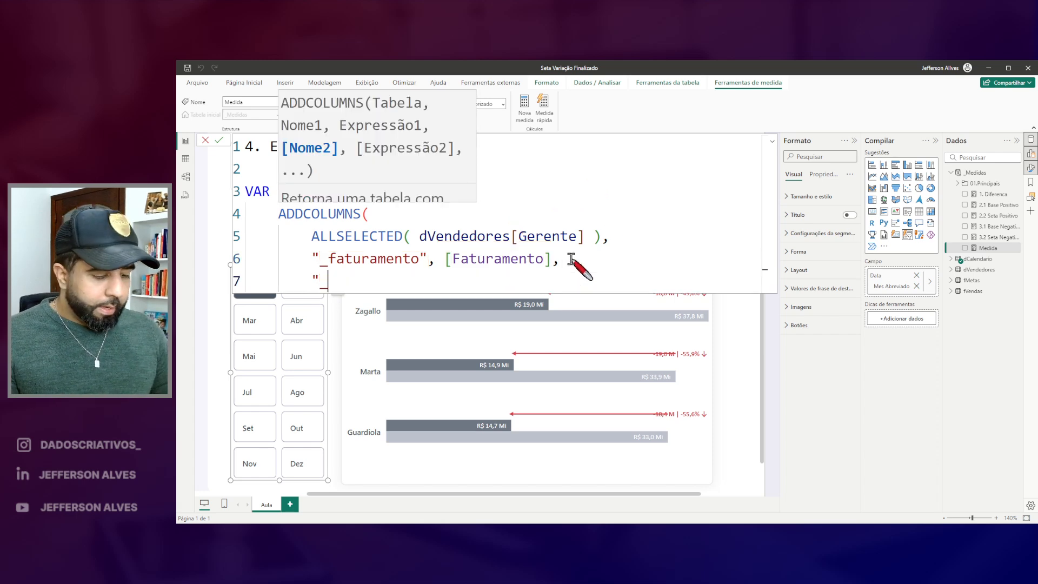
text("_meta",        )
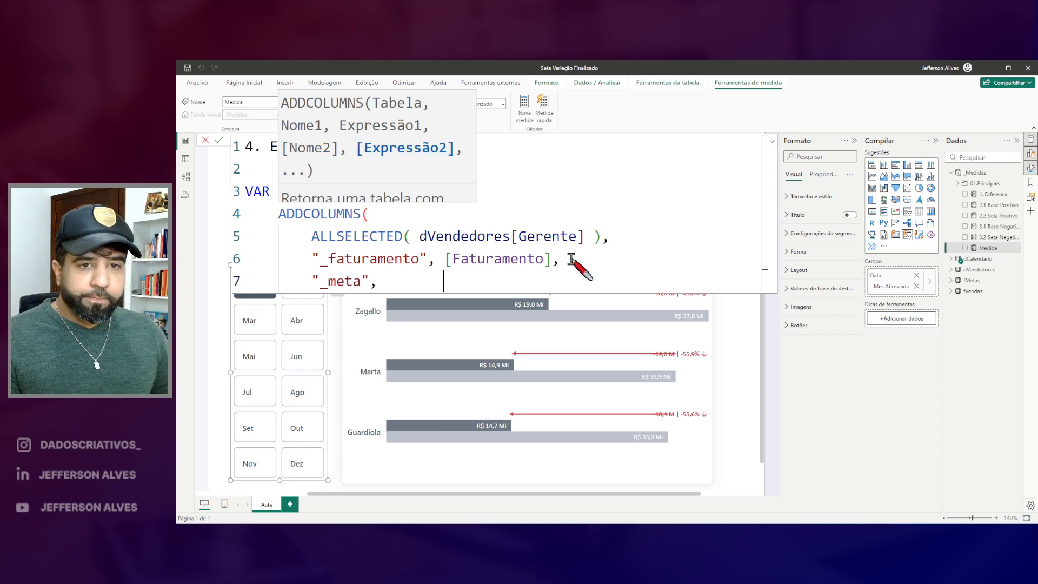
text(´me)
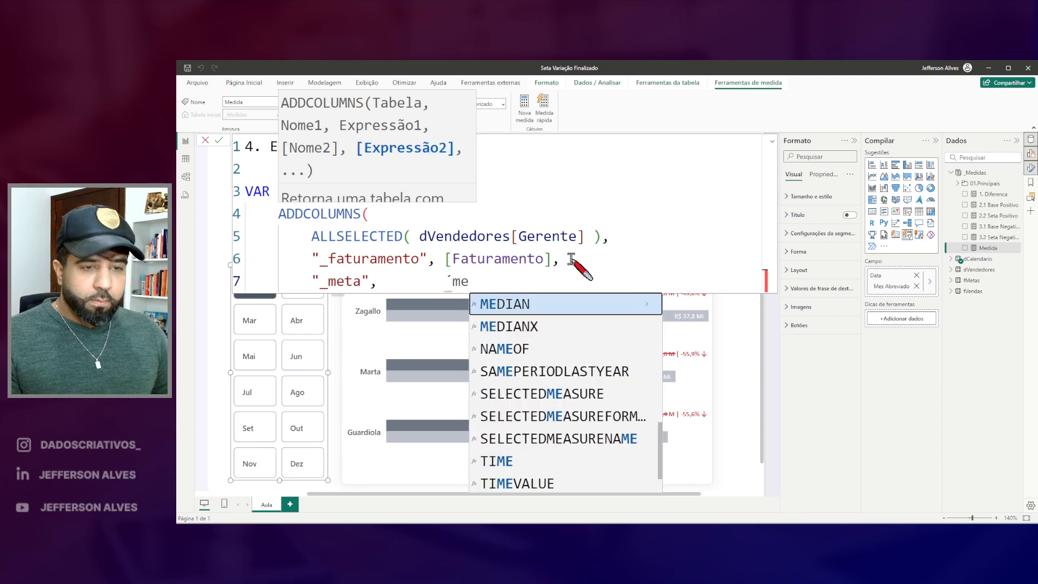
text(t)
key(BackSpace)
key(BackSpace)
key(BackSpace)
key(BackSpace)
text([met)
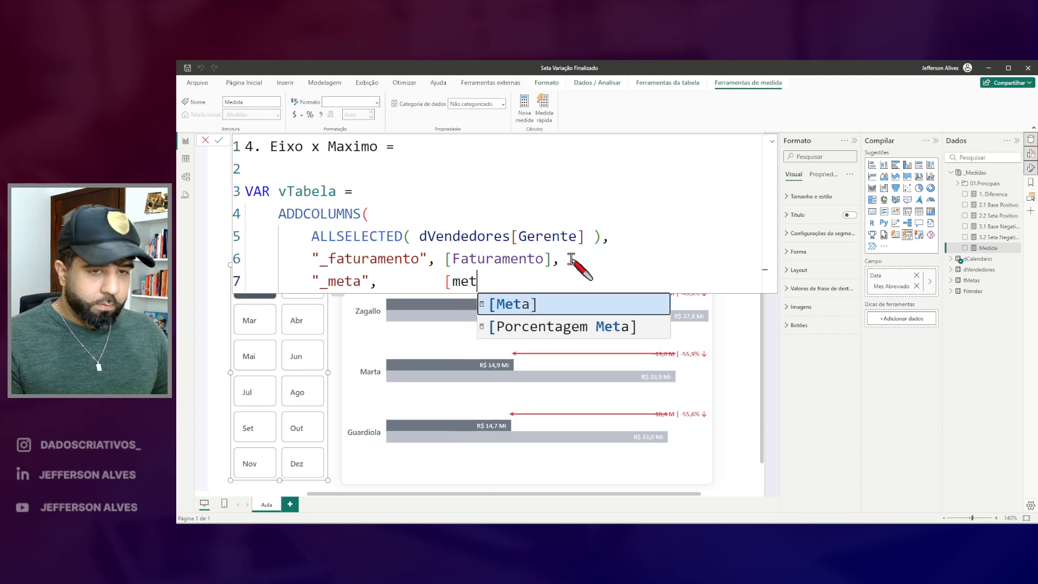
key(Tab)
key(shift+Return)
text())
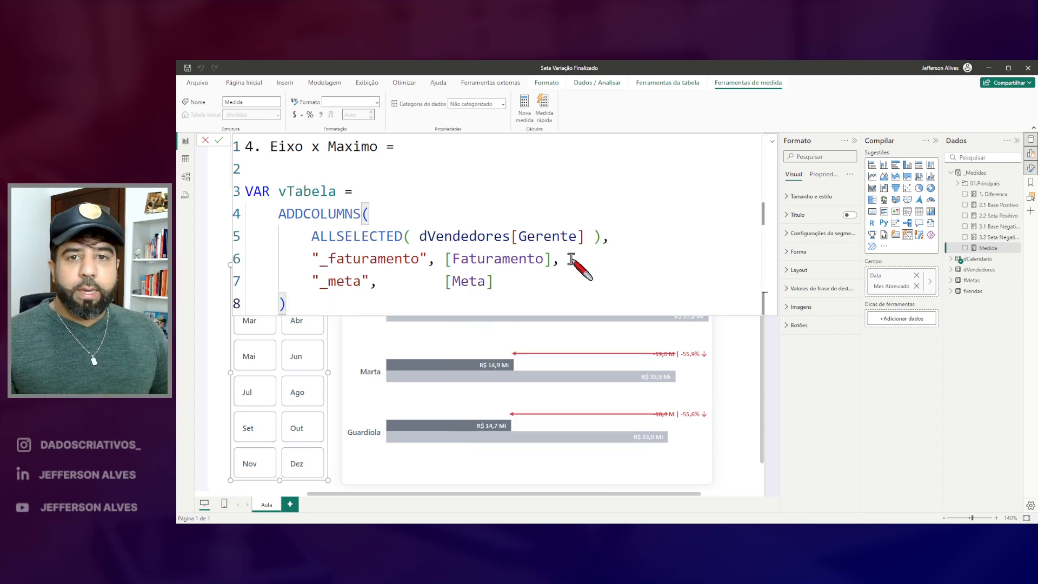
End the measure with a RETURN of the placeholder value 1 and commit it
key(shift+Return)
key(shift+Return)
text(RETURN)
key(shift+Return)
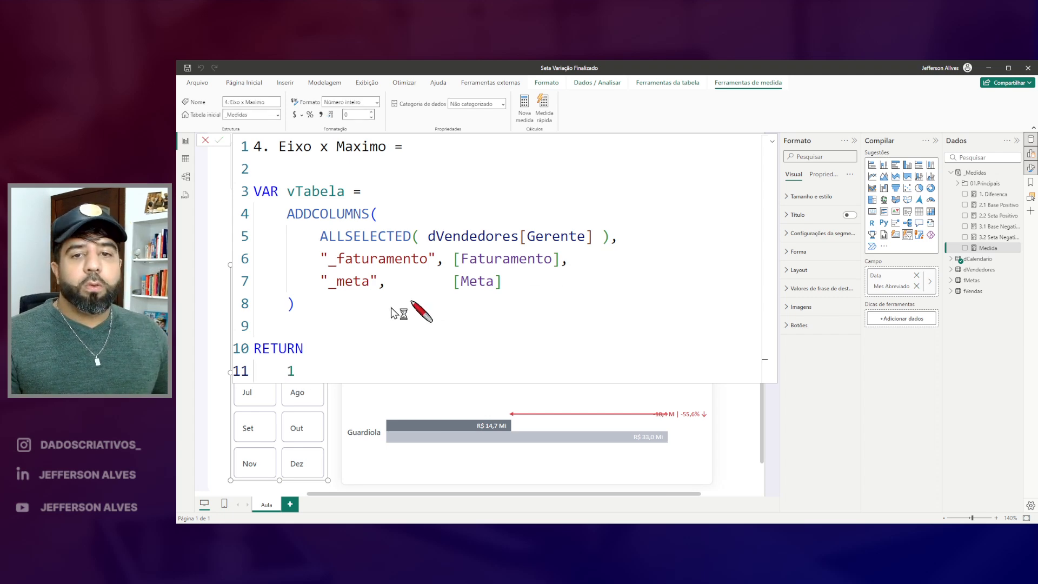
Copy the ADDCOLUMNS expression into a DAX query under EVALUATE and run the query
drag(301, 308, 285, 219)
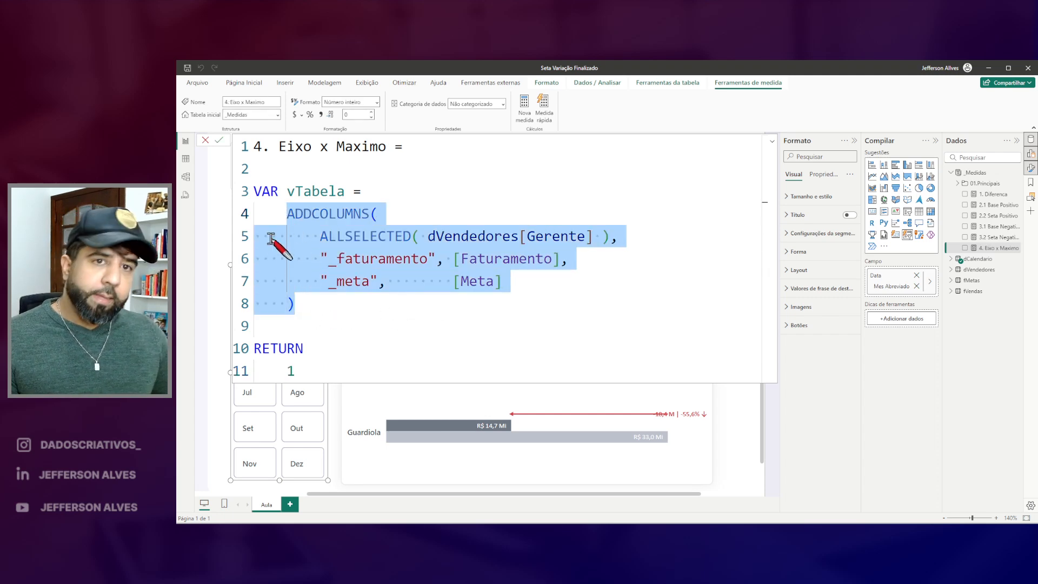
click(183, 199)
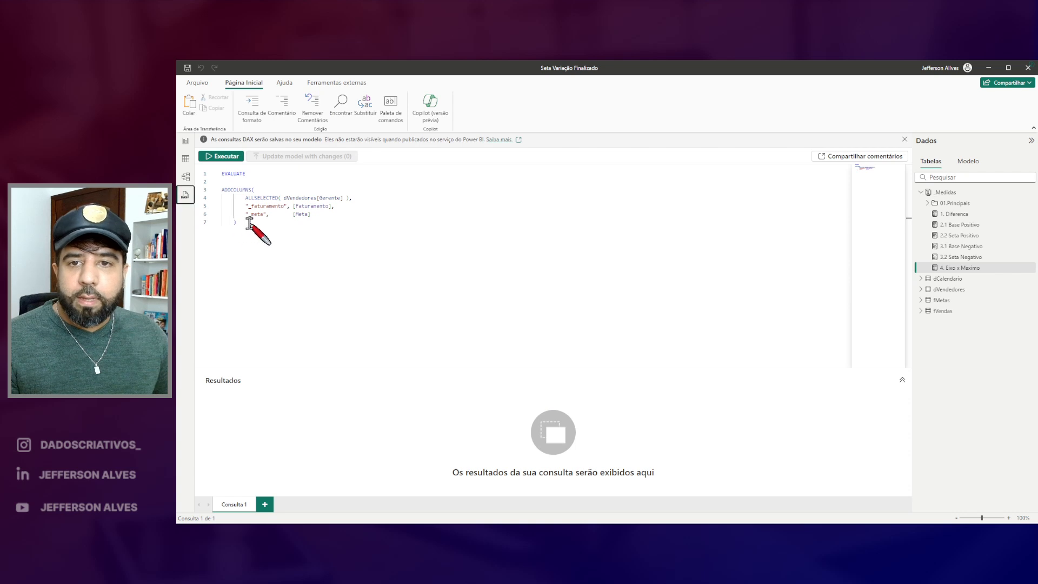
drag(241, 222, 223, 190)
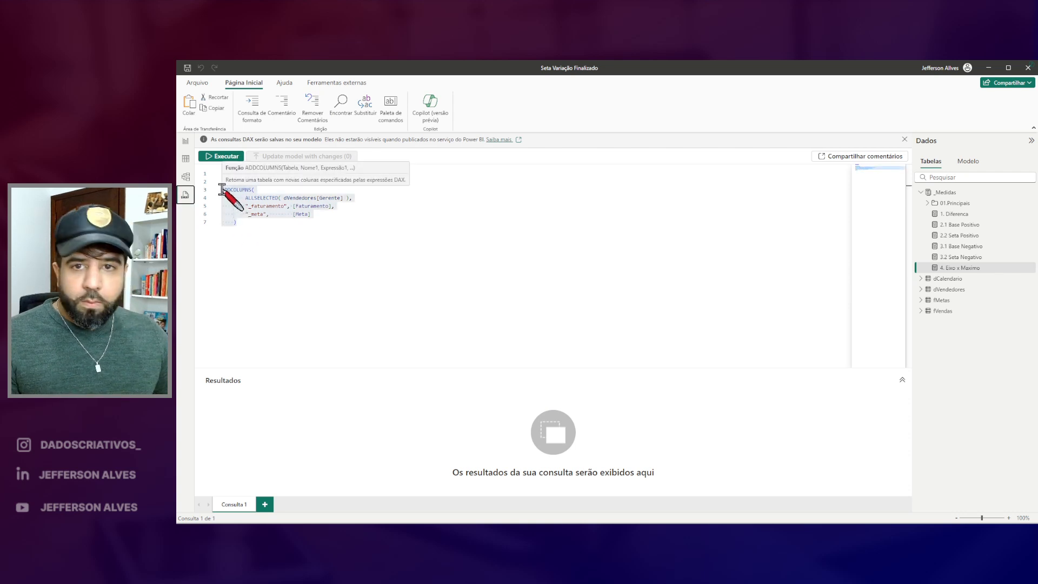
click(277, 227)
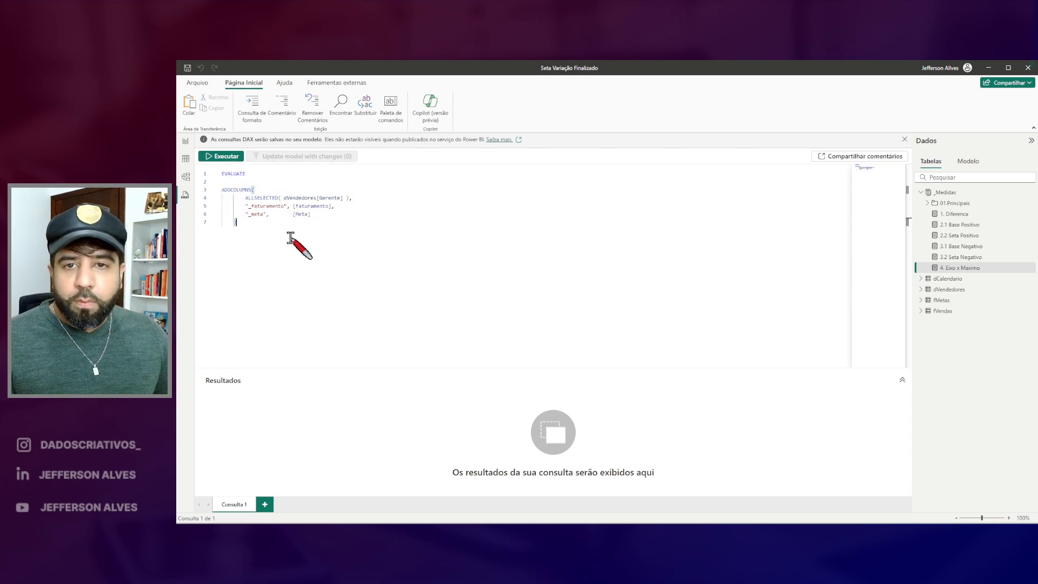
click(229, 157)
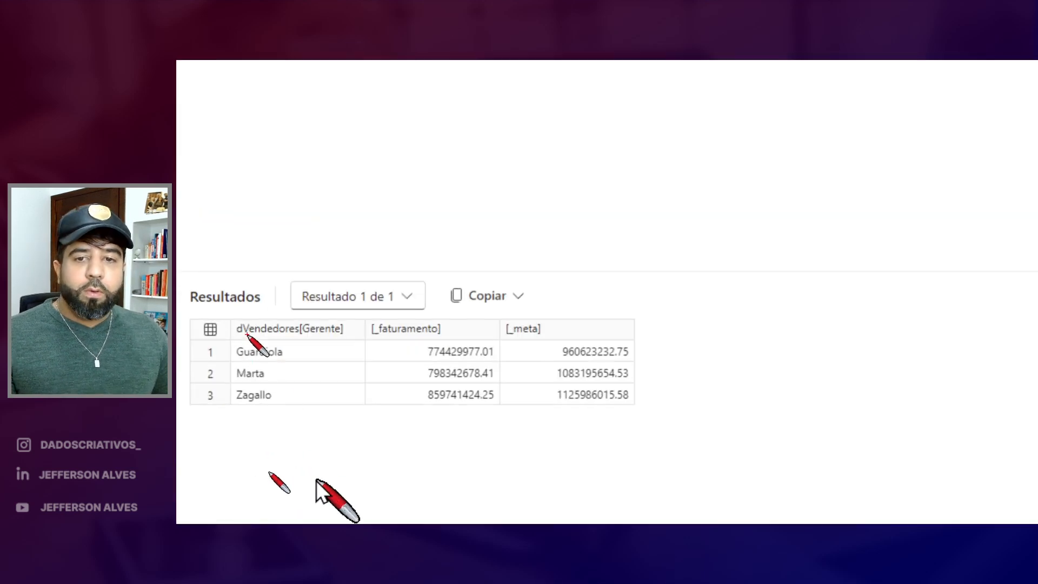
Examine the query's result table, checking the _faturamento and _meta values for each manager
drag(190, 311, 674, 439)
drag(273, 292, 272, 307)
drag(411, 280, 414, 315)
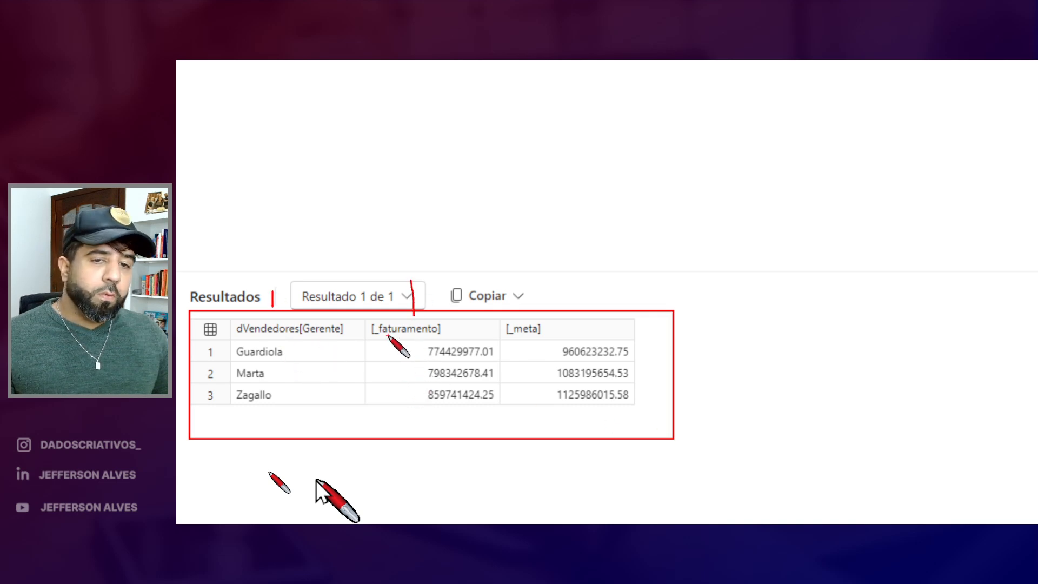
mouse_move(414, 339)
mouse_down()
mouse_move(452, 387)
mouse_move(497, 408)
mouse_up()
drag(404, 373, 305, 372)
mouse_move(496, 319)
mouse_down()
mouse_move(553, 342)
mouse_move(551, 404)
mouse_move(502, 400)
mouse_up()
drag(304, 379, 262, 381)
click(376, 394)
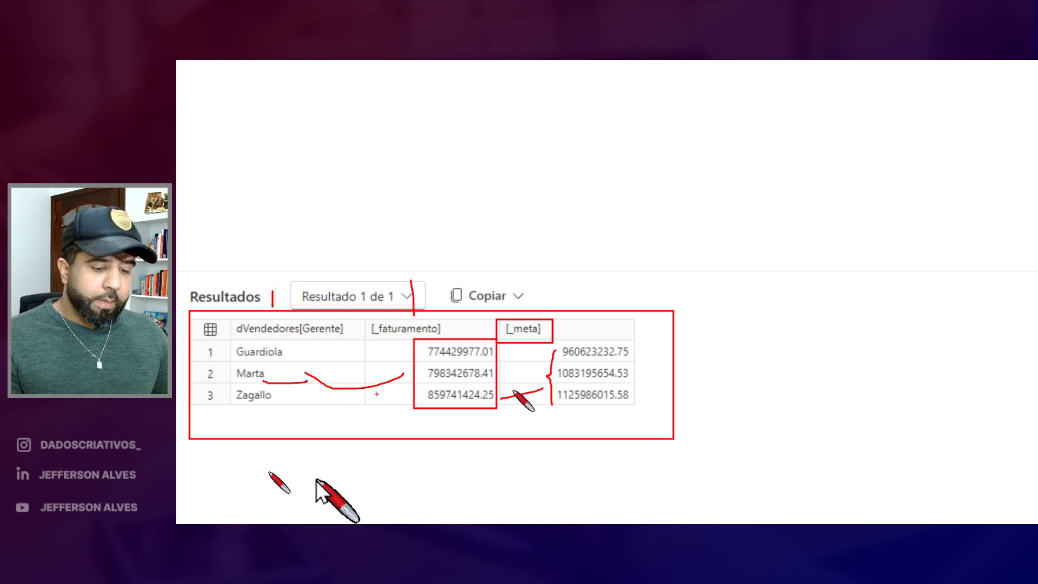
key(Escape)
Return to the report, reopen the 4. Eixo x Maximo measure and examine the longest Faturamento bar in the manager chart
click(186, 141)
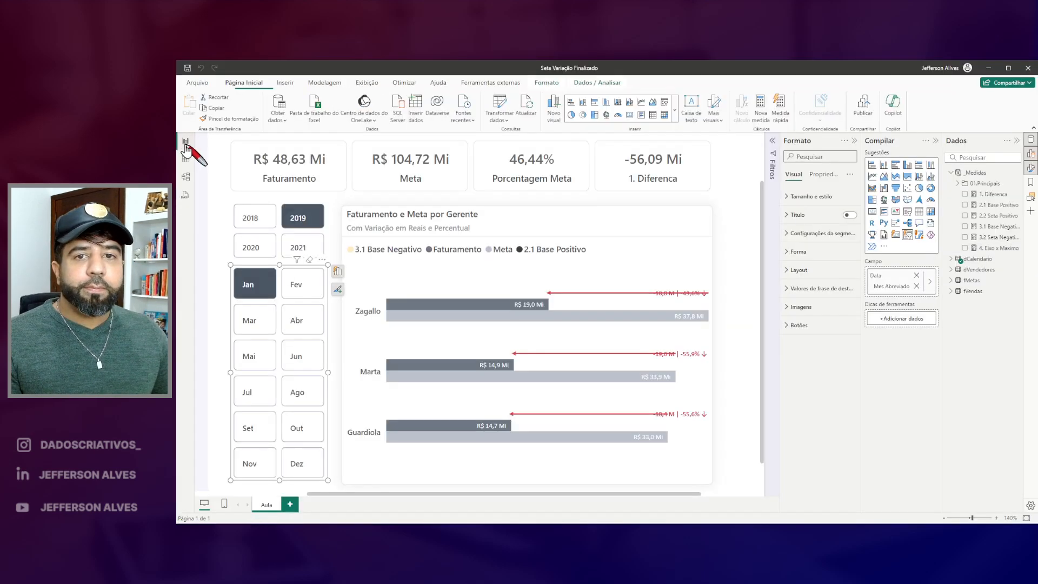
click(988, 248)
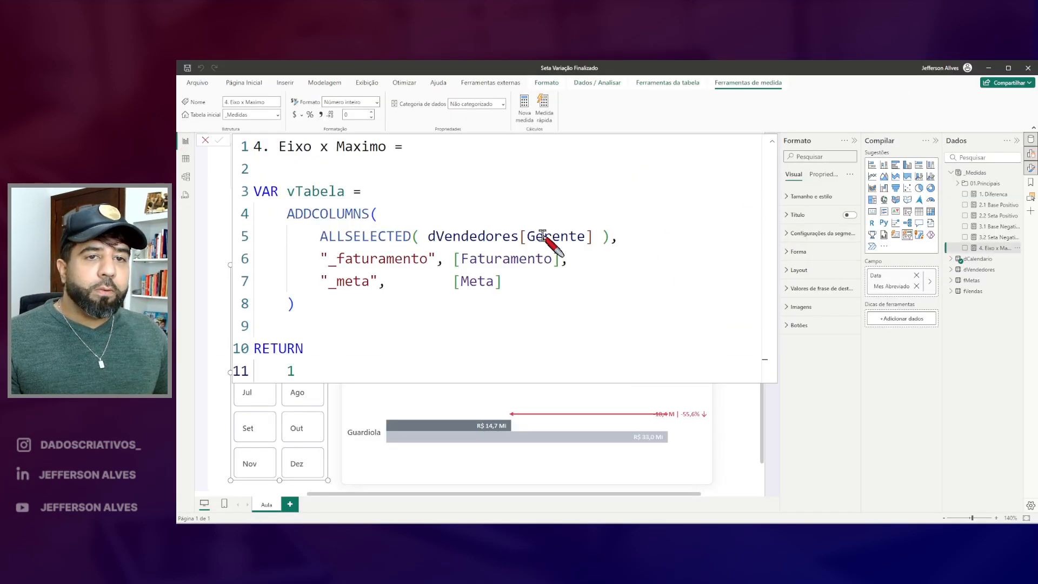
mouse_move(385, 294)
mouse_down()
mouse_move(430, 314)
mouse_move(549, 316)
mouse_move(562, 477)
mouse_up()
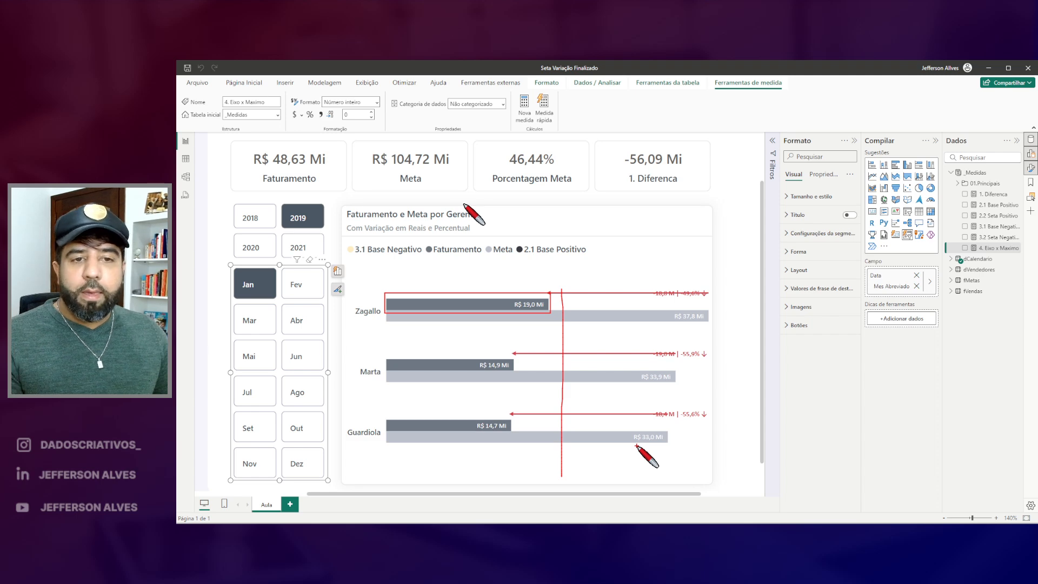
key(Escape)
mouse_move(385, 293)
mouse_down()
mouse_move(427, 312)
mouse_move(556, 313)
mouse_move(543, 295)
mouse_up()
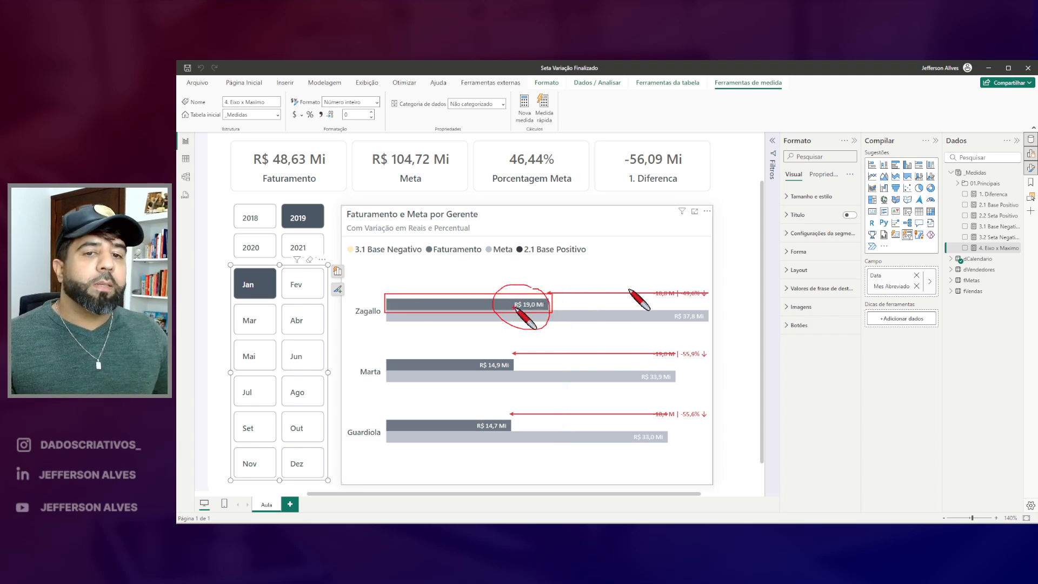
drag(377, 383, 419, 385)
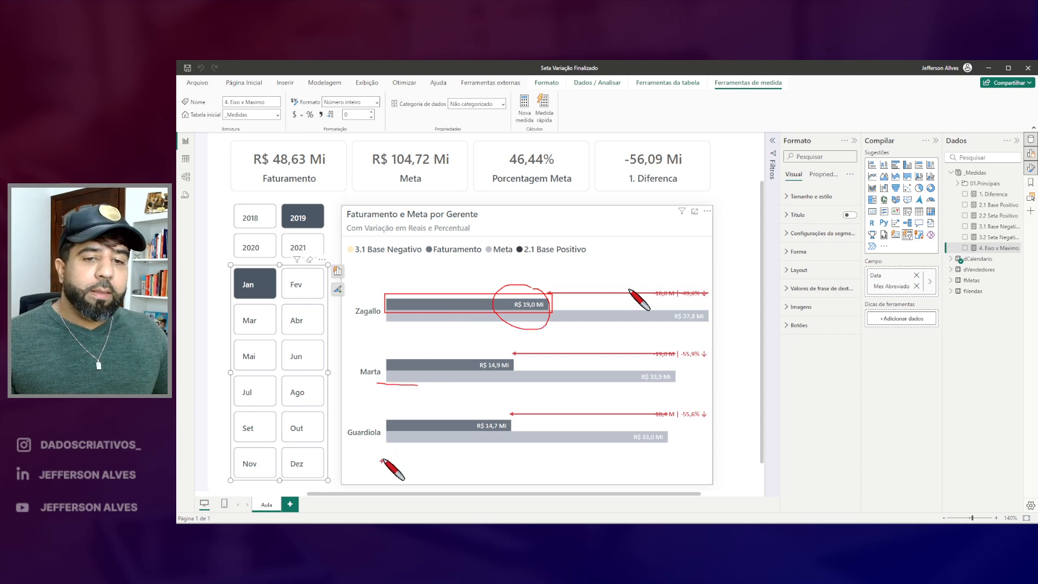
drag(402, 470, 512, 471)
key(Escape)
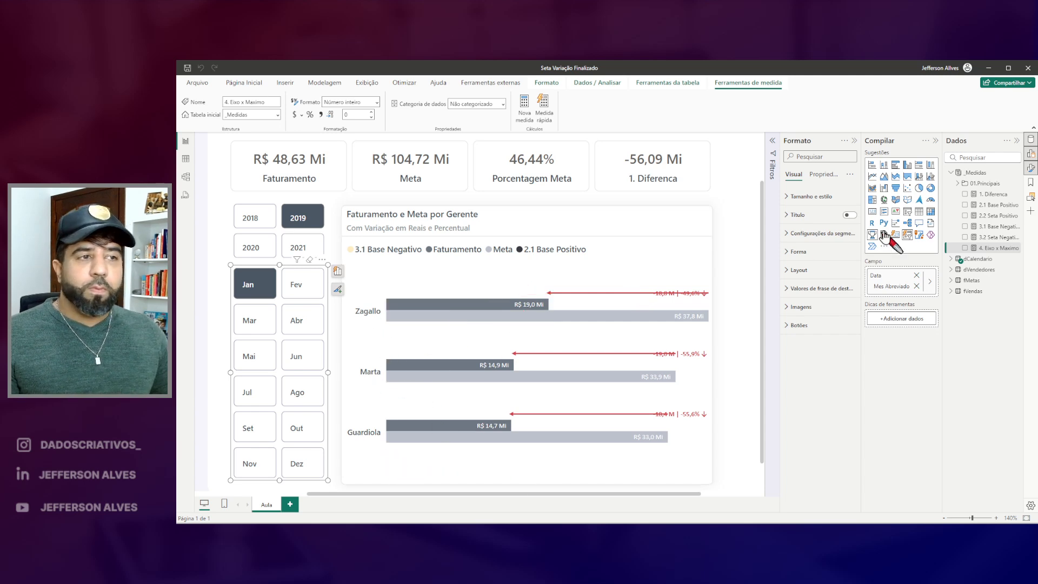
Reopen the 4. Eixo x Maximo measure and declare a variable named vMaiorValorFaturamento below the vTabela block
click(999, 248)
click(312, 292)
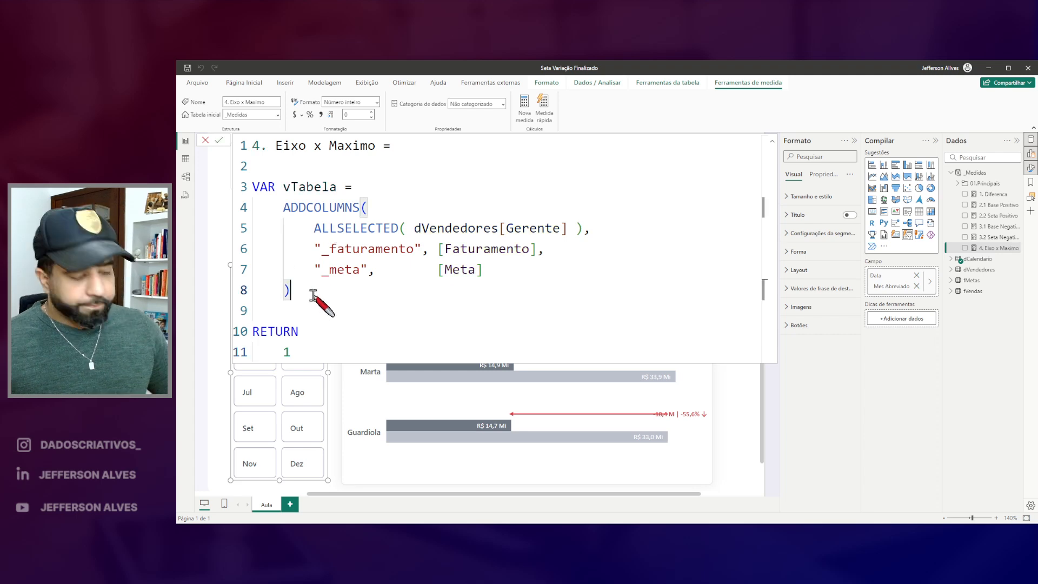
key(Return)
key(Return)
text(VAR vMaior)
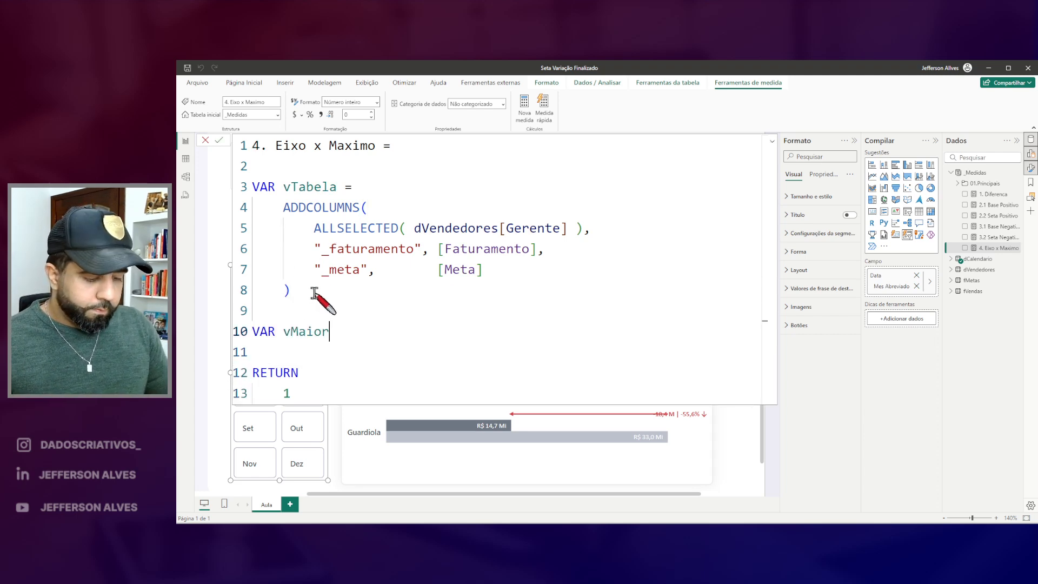
text(ValorFaturamento =)
key(Return)
Start the variable's expression with the MAXX function, using vTabela as its table
text(MAXX()
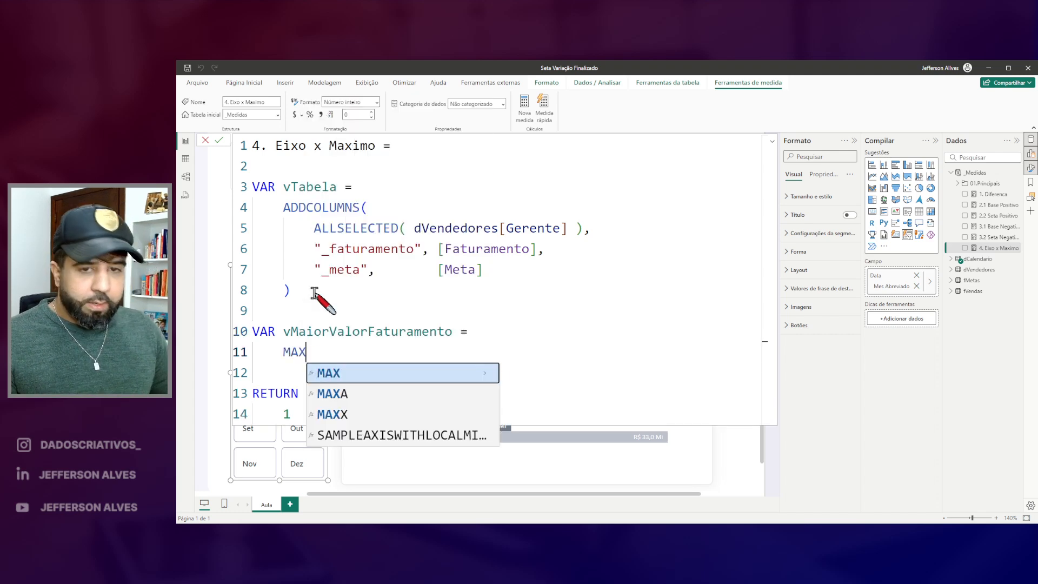
key(Escape)
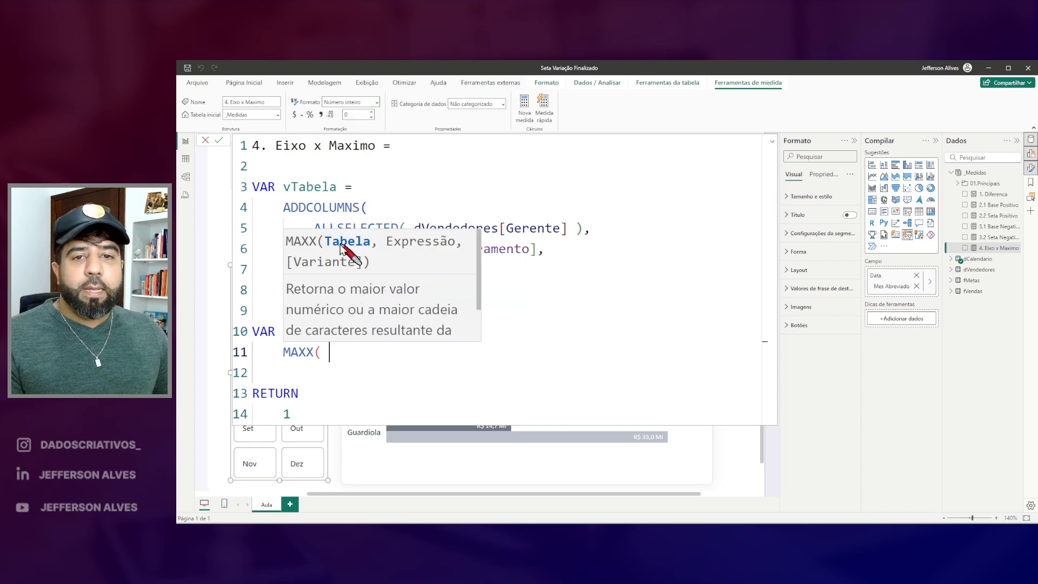
key(Escape)
text(vTabela)
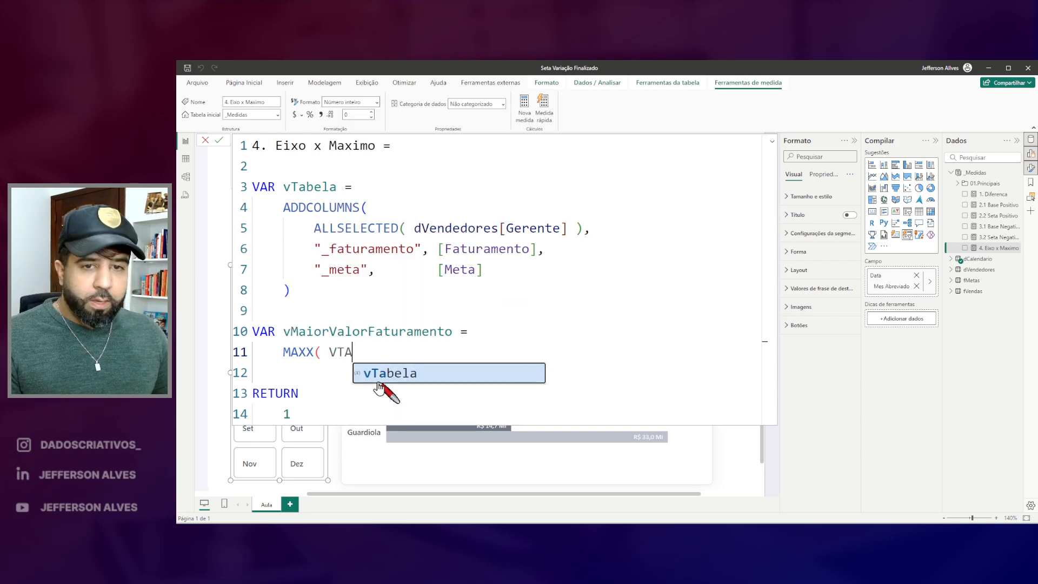
text(,)
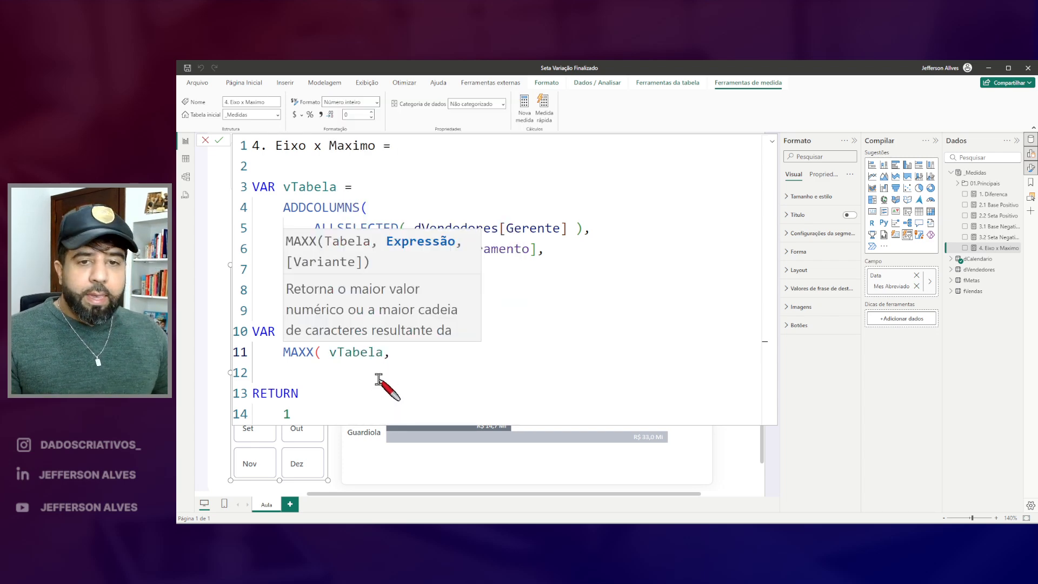
key(Escape)
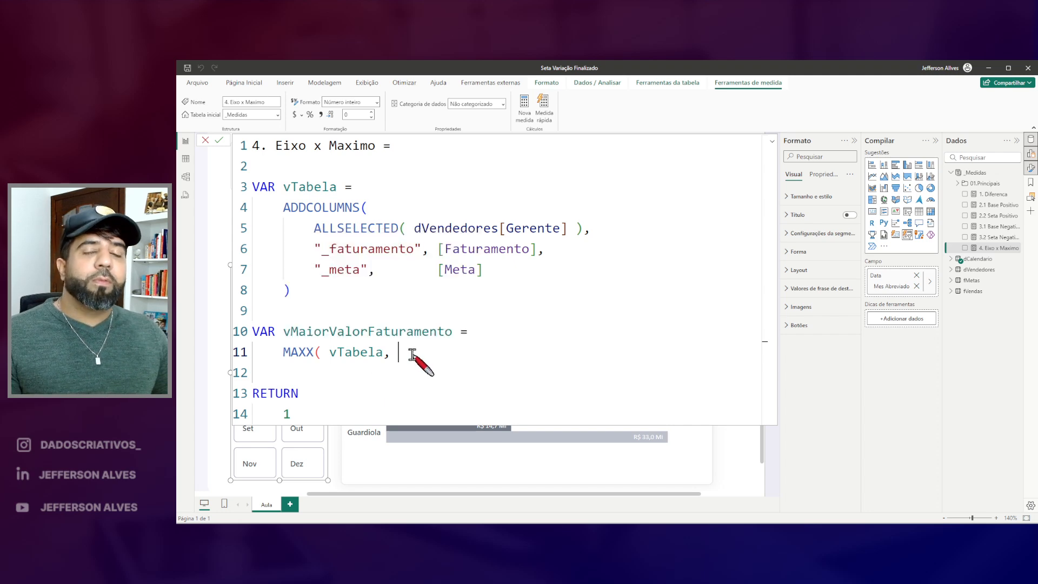
Complete the MAXX function with the [_faturamento] column as its expression and close the parenthesis
drag(327, 344, 439, 365)
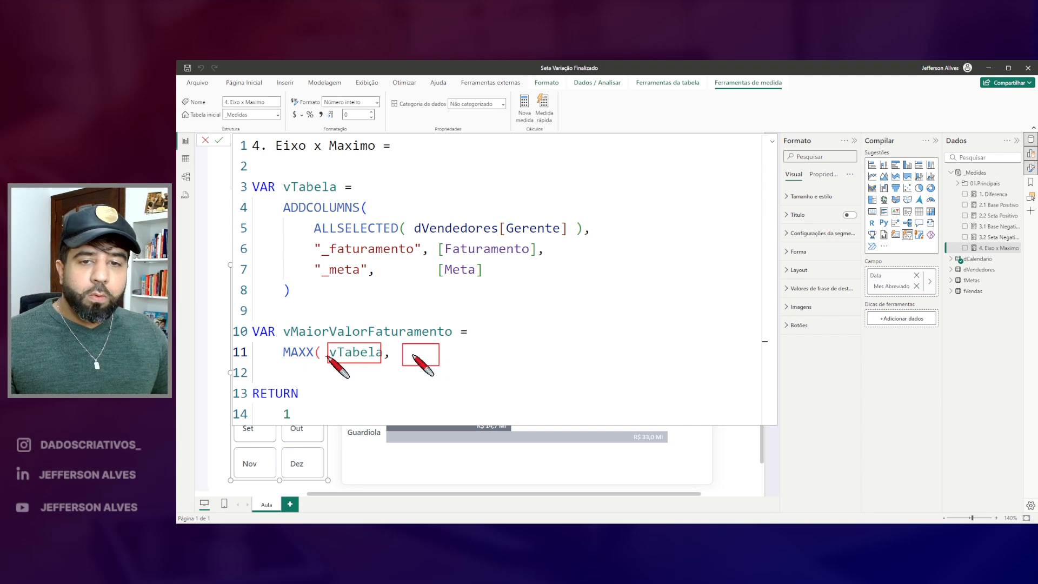
drag(280, 344, 317, 364)
drag(436, 351, 470, 284)
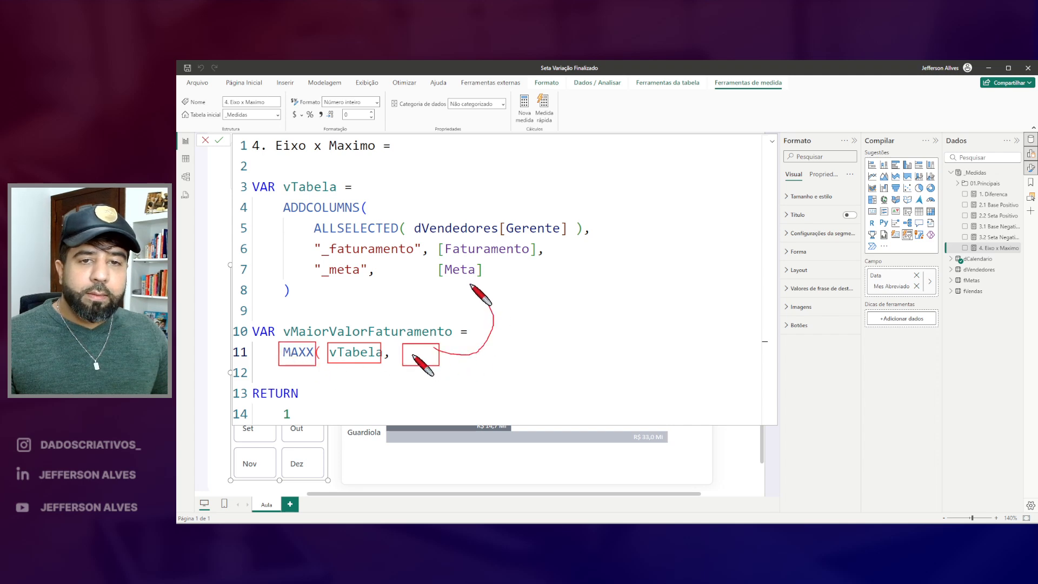
key(Escape)
text(_FATU)
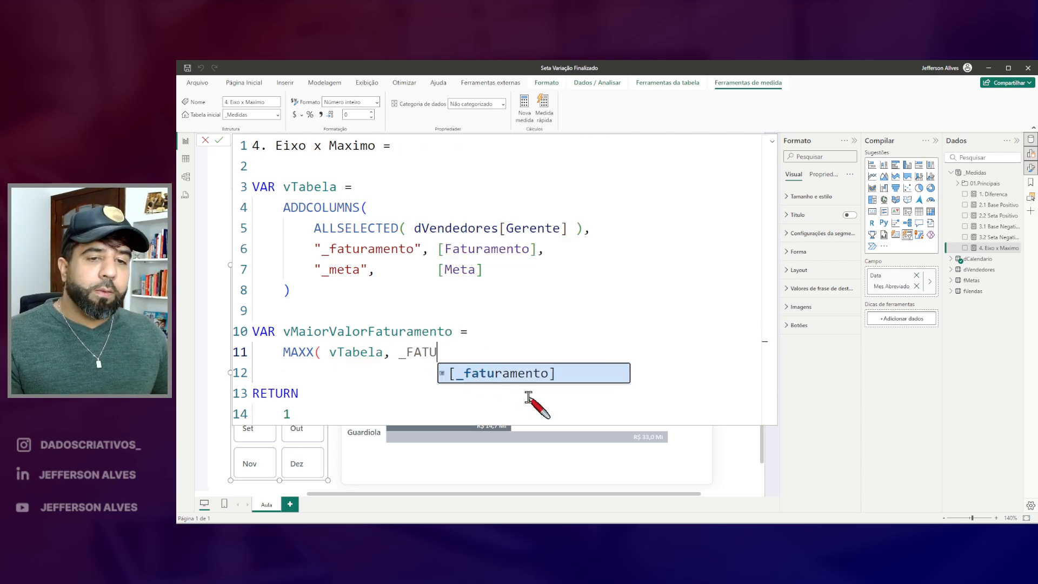
mouse_move(316, 238)
mouse_down()
mouse_move(415, 263)
mouse_move(459, 357)
mouse_move(497, 367)
mouse_up()
key(Escape)
text(RA)
key(Tab)
text())
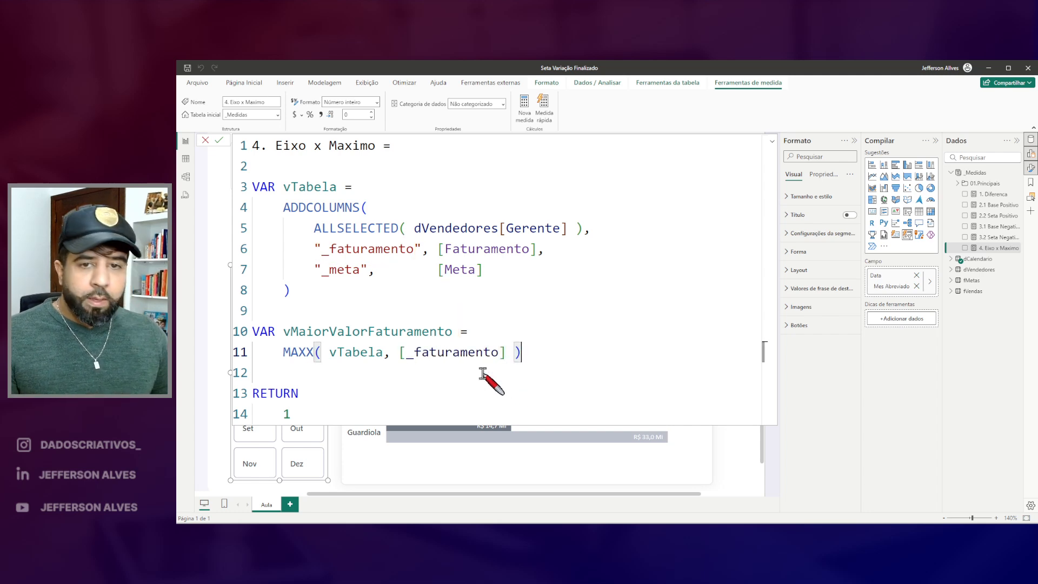
Replace the placeholder 1 after RETURN with vMaiorValorFaturamento and commit the measure
double_click(413, 332)
key(ctrl+c)
click(299, 414)
key(BackSpace)
key(ctrl+v)
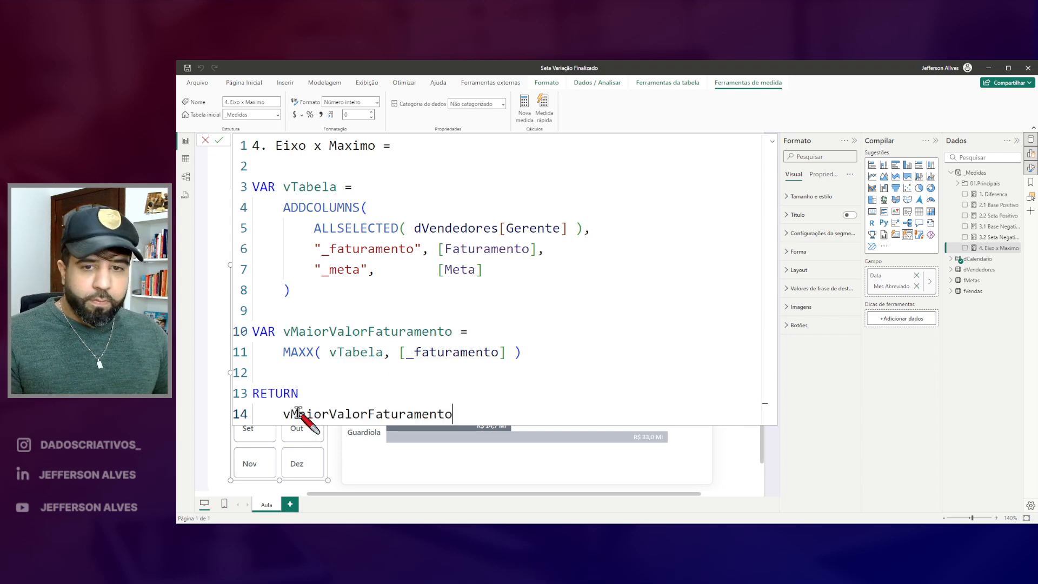
click(288, 309)
key(Return)
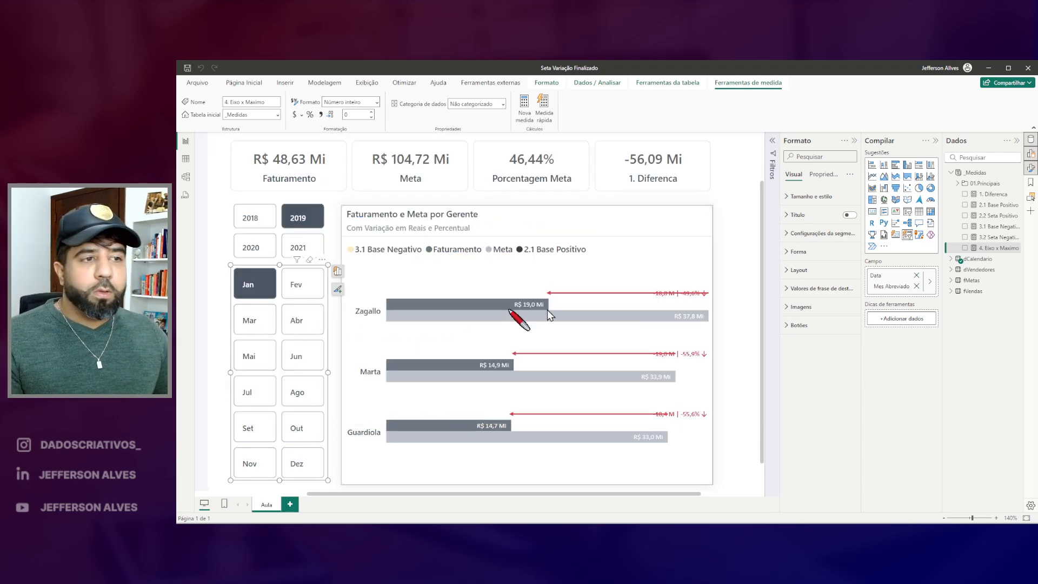
Add the 4. Eixo x Maximo measure to the manager chart's X-axis and compare its bars with the longest Faturamento bar
mouse_move(528, 306)
mouse_down()
mouse_move(549, 313)
mouse_move(550, 455)
mouse_up()
key(Escape)
drag(989, 252, 697, 246)
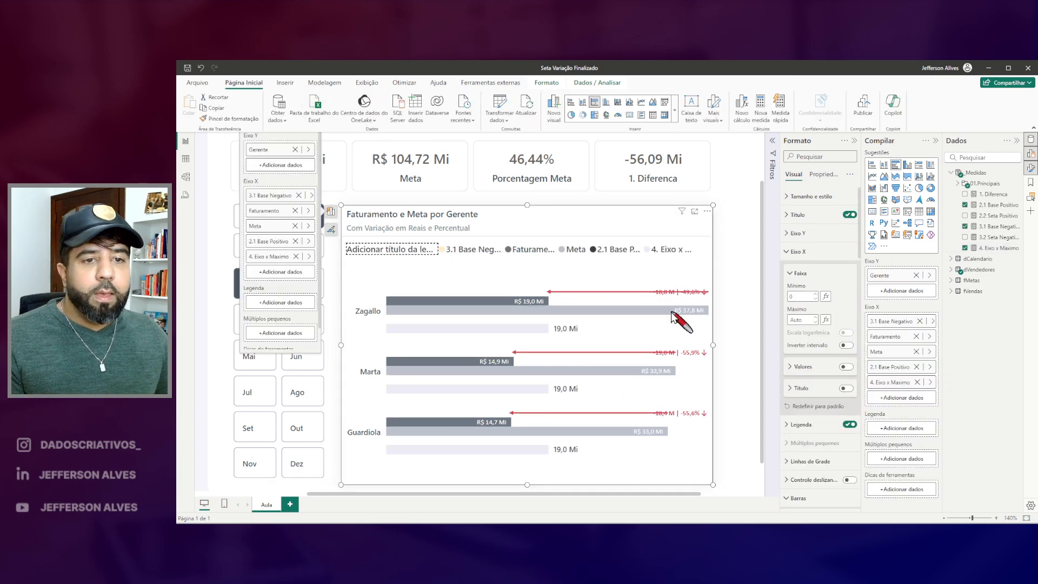
drag(386, 319, 584, 339)
drag(379, 379, 589, 401)
mouse_move(374, 438)
mouse_down()
mouse_move(441, 458)
mouse_move(584, 470)
mouse_up()
drag(549, 296, 549, 450)
key(Escape)
Set the fill of the 4. Eixo x Maximo bars to yellow and deselect the chart
right_click(527, 332)
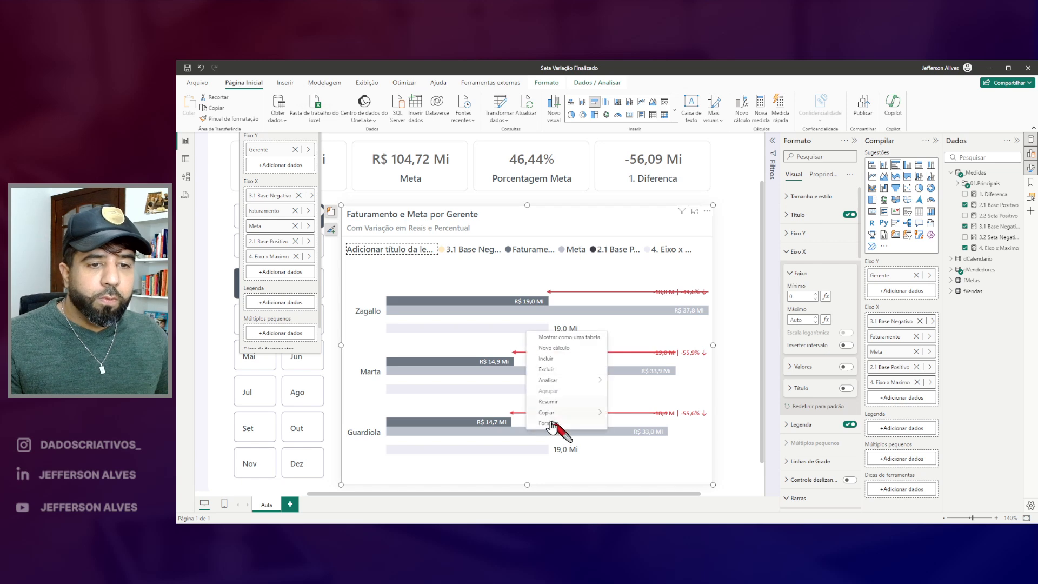
click(548, 423)
click(519, 331)
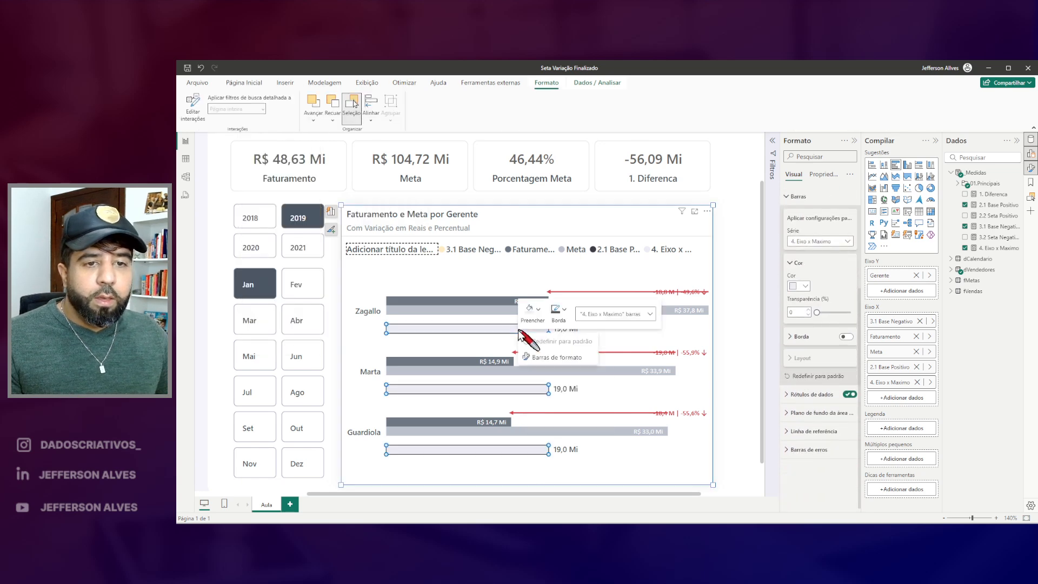
click(533, 309)
click(581, 355)
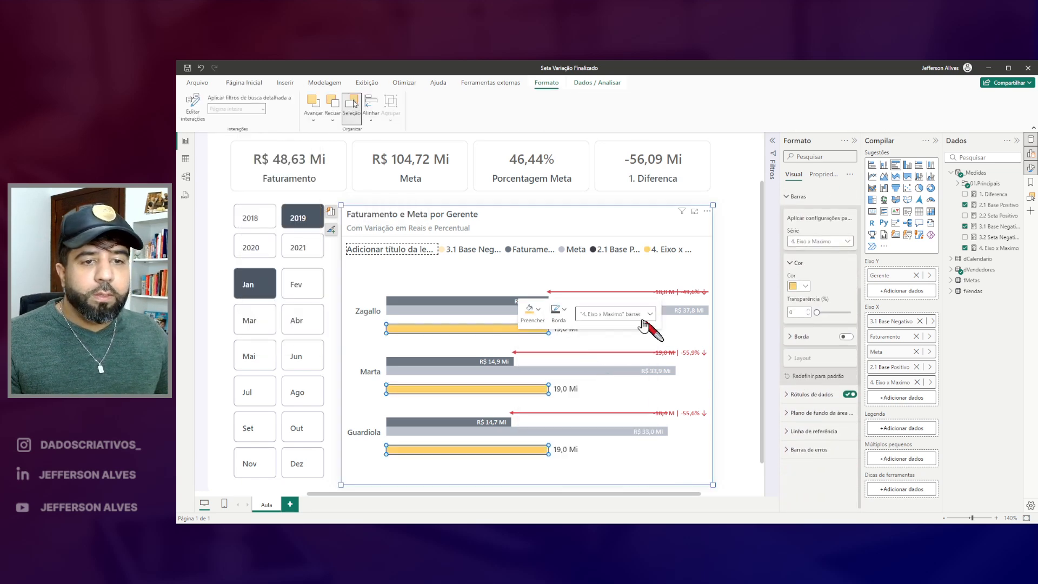
click(726, 268)
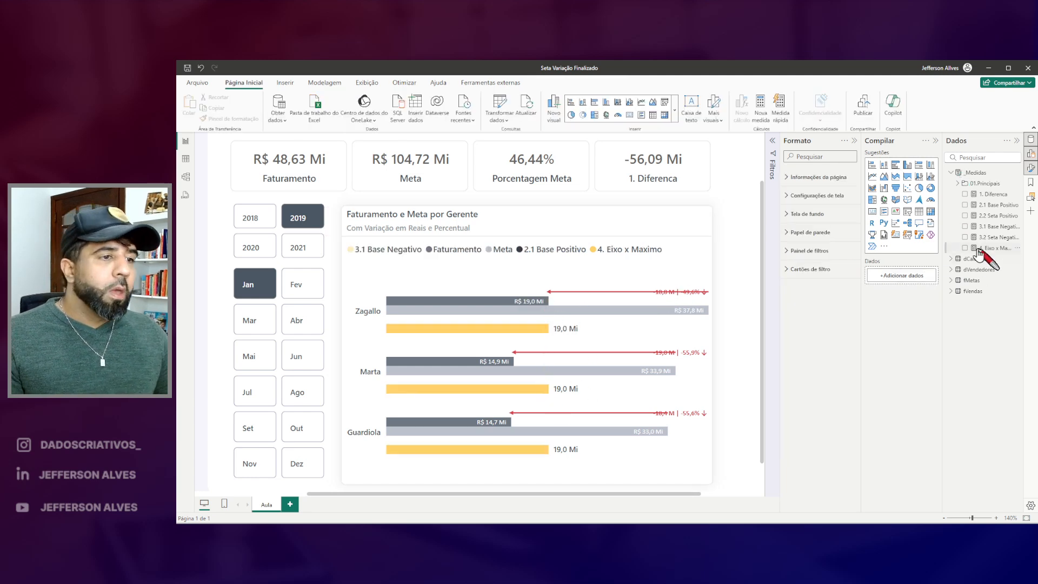
Reopen the 4. Eixo x Maximo measure and duplicate the vMaiorValorFaturamento variable block below the original
click(992, 247)
drag(532, 352, 232, 332)
key(ctrl+c)
click(586, 359)
key(shift+Return)
key(shift+Return)
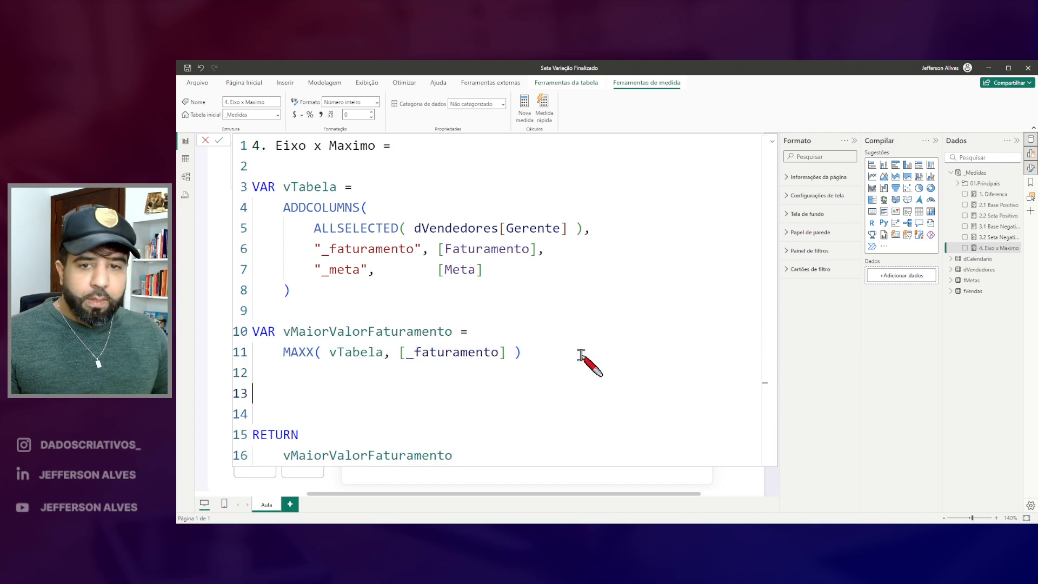
key(ctrl+v)
Rename the duplicated variable to vMaiorValorMeta and change its MAXX expression to [_meta]
drag(453, 393, 373, 400)
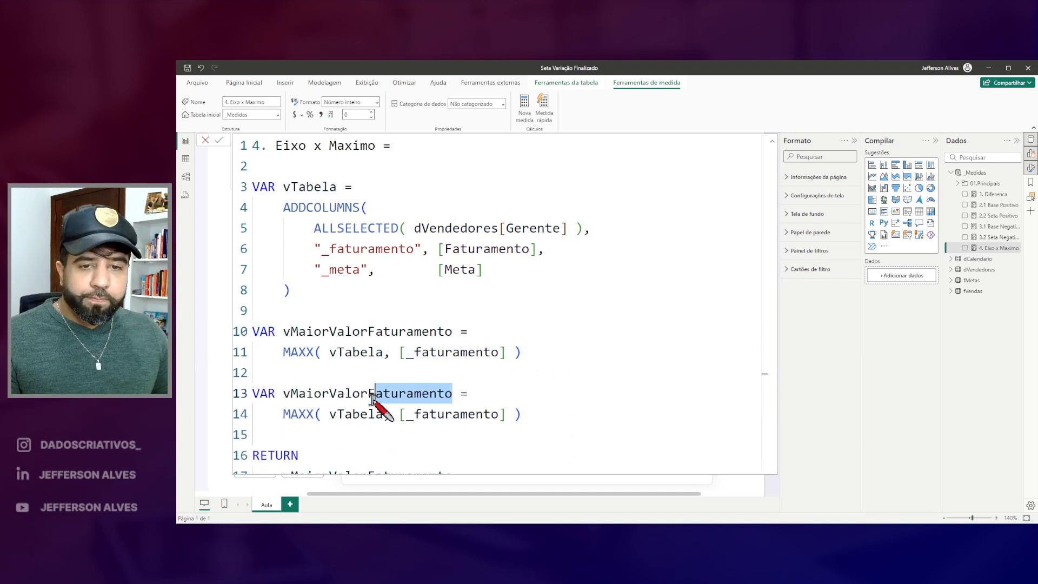
text(META)
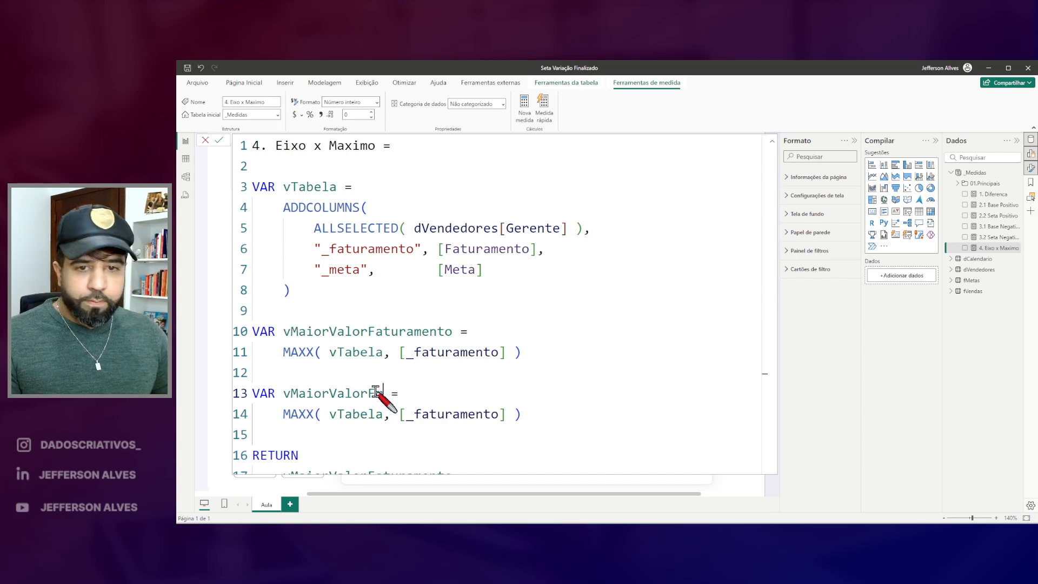
text(eta)
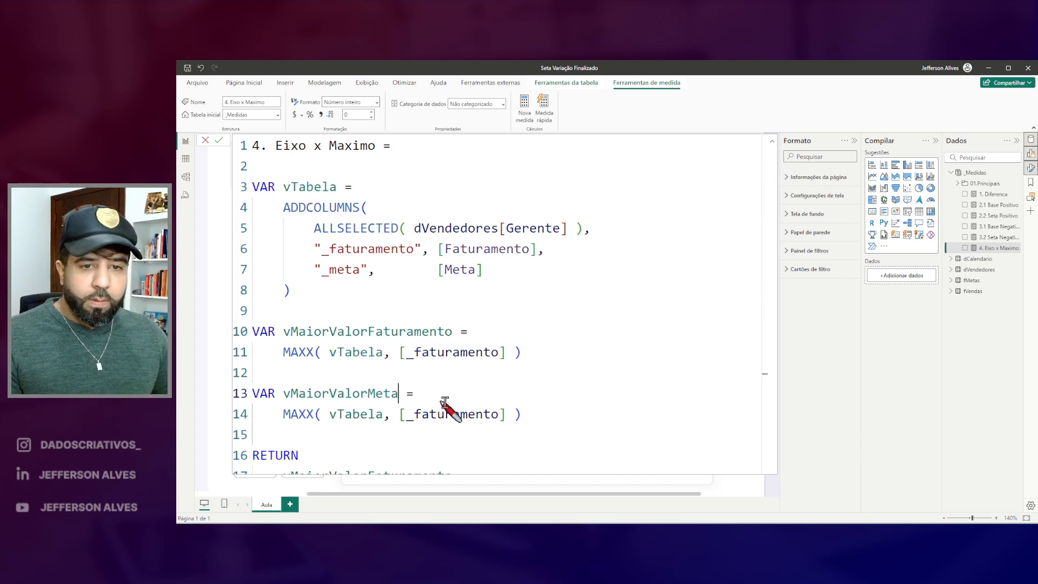
double_click(454, 414)
text(_)
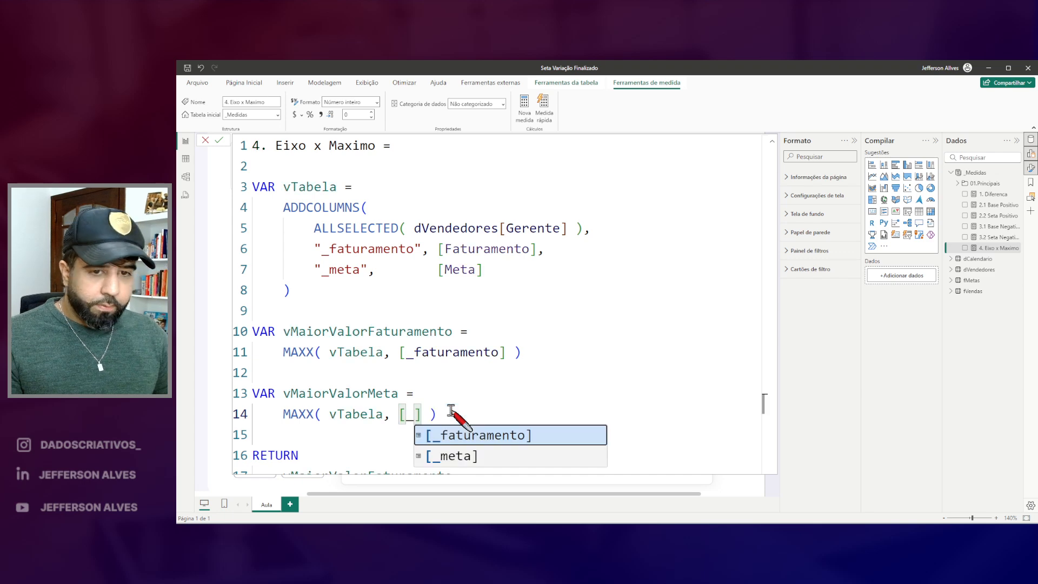
text(meta)
Make the measure return vMaiorValorMeta, commit it and compare the yellow bars with the longest Meta bar
scroll(364, 387, down, 1)
double_click(370, 381)
key(ctrl+c)
double_click(399, 463)
key(ctrl+v)
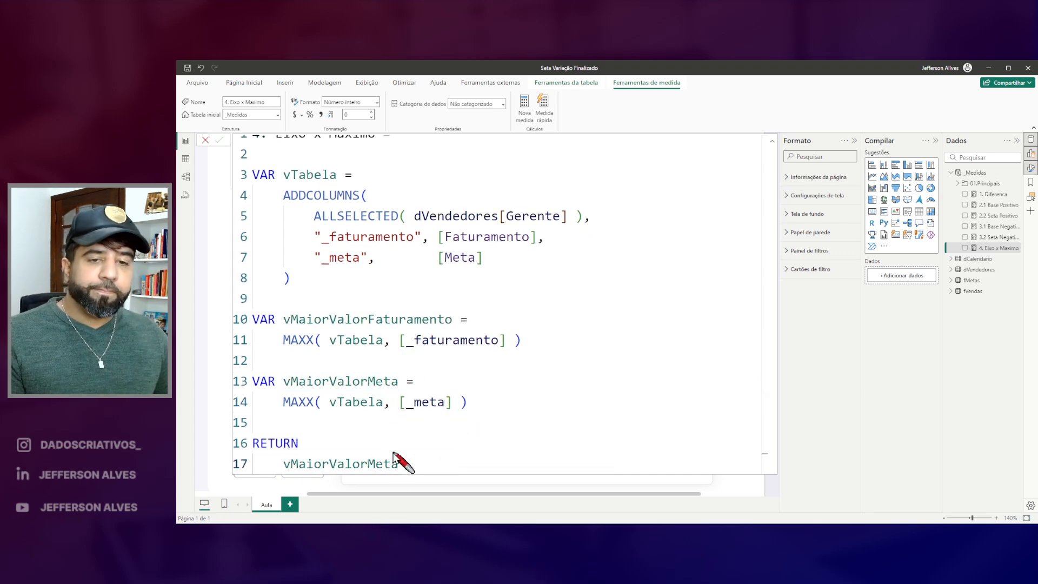
click(400, 290)
key(Escape)
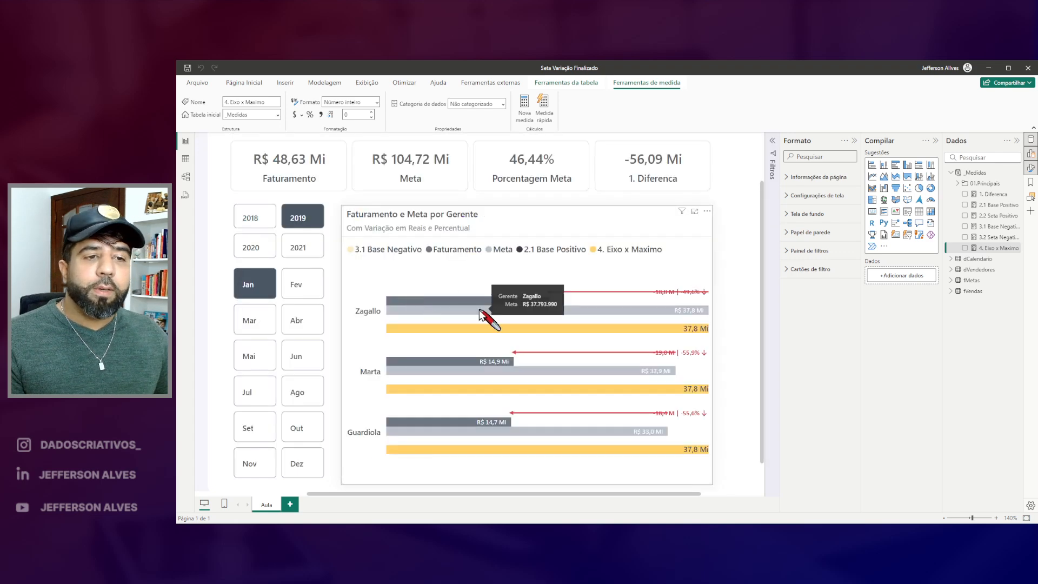
drag(668, 303, 706, 317)
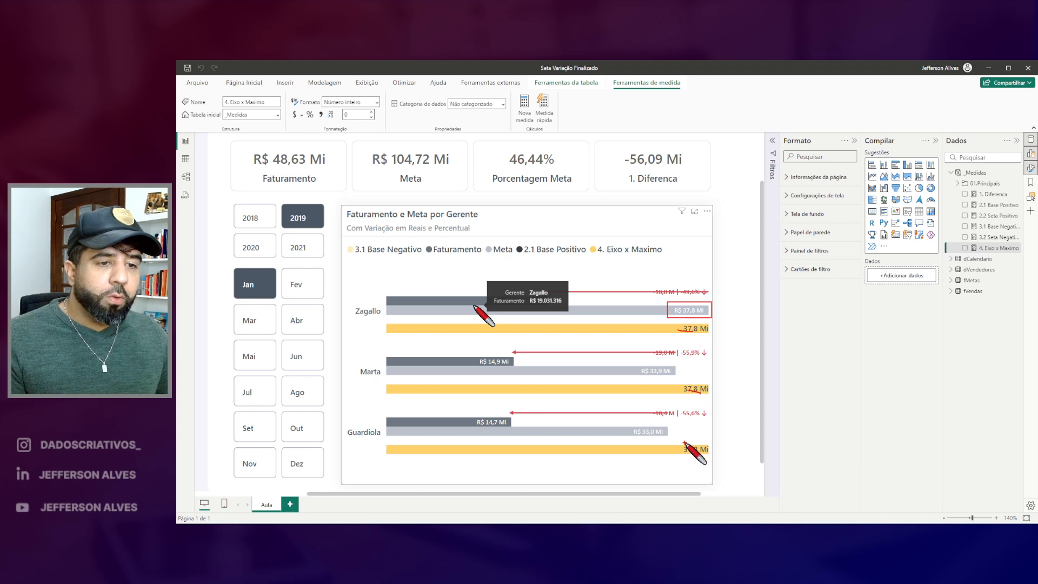
key(Escape)
Reopen the 4. Eixo x Maximo measure and review its two MAXX variables for Faturamento and Meta
click(990, 247)
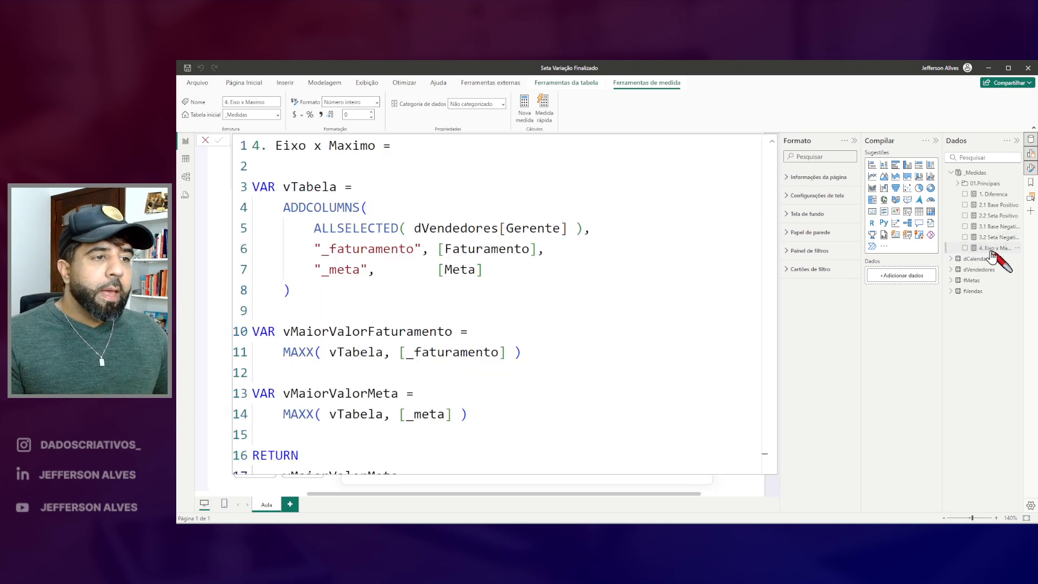
scroll(399, 317, down, 1)
click(473, 403)
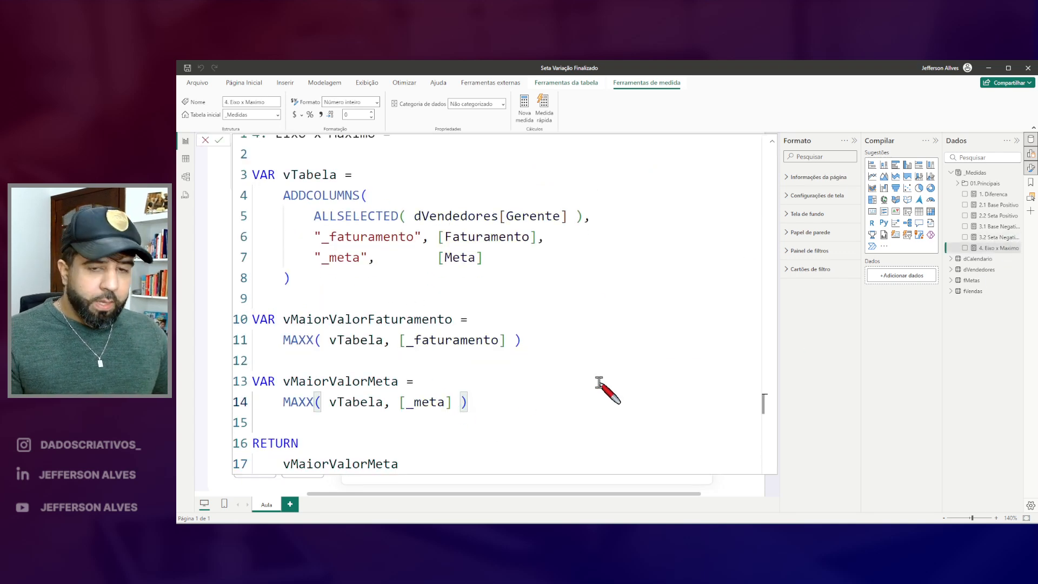
mouse_move(284, 307)
mouse_down()
mouse_move(465, 352)
mouse_move(529, 351)
mouse_up()
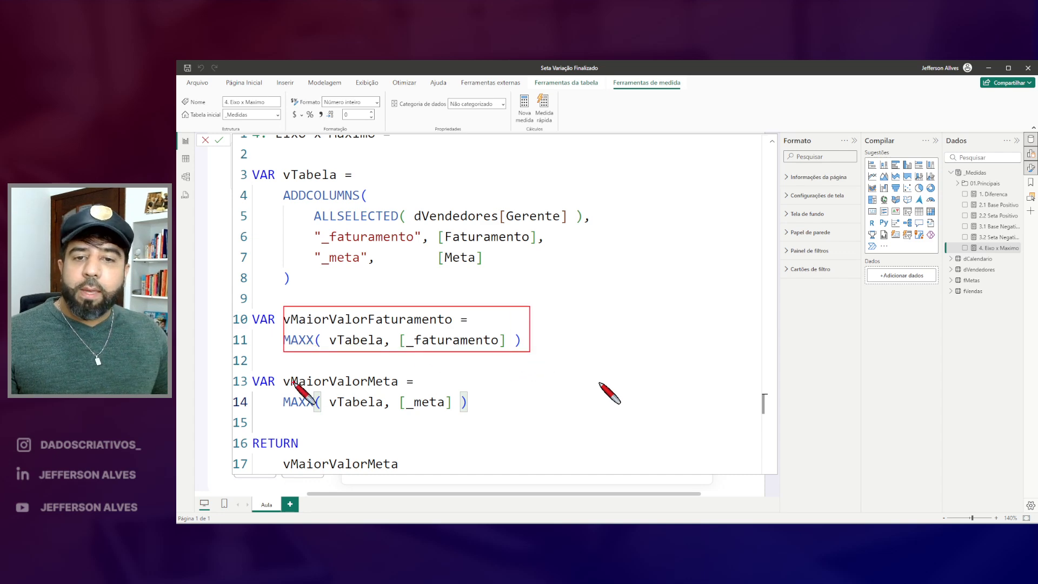
drag(281, 372, 532, 428)
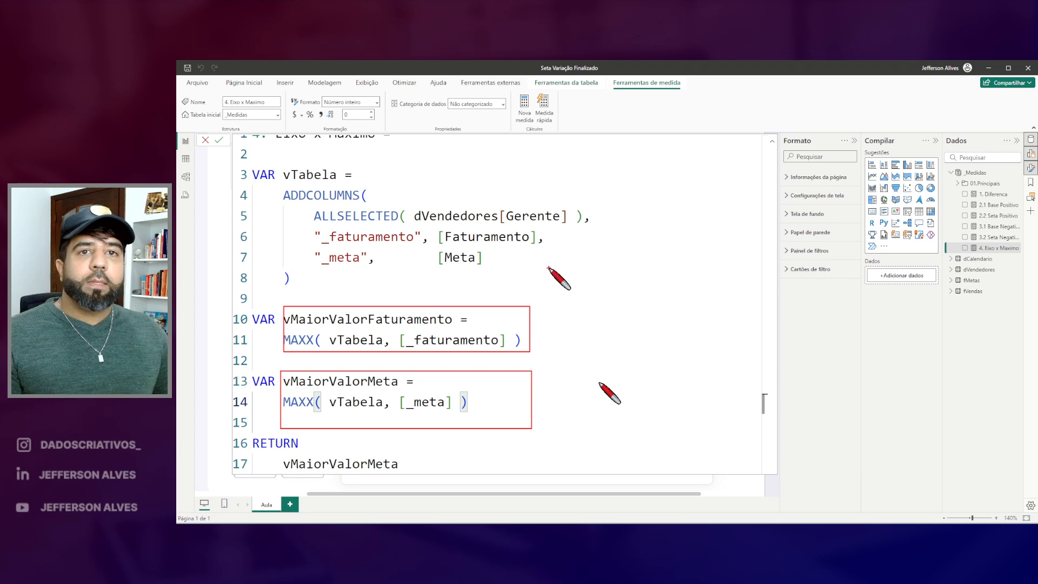
drag(545, 303, 565, 415)
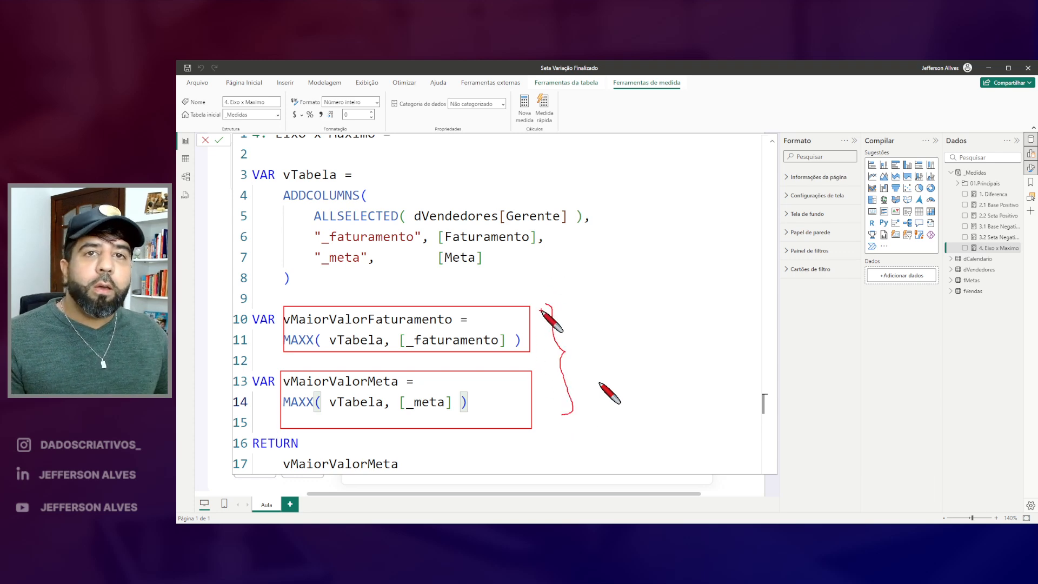
key(Escape)
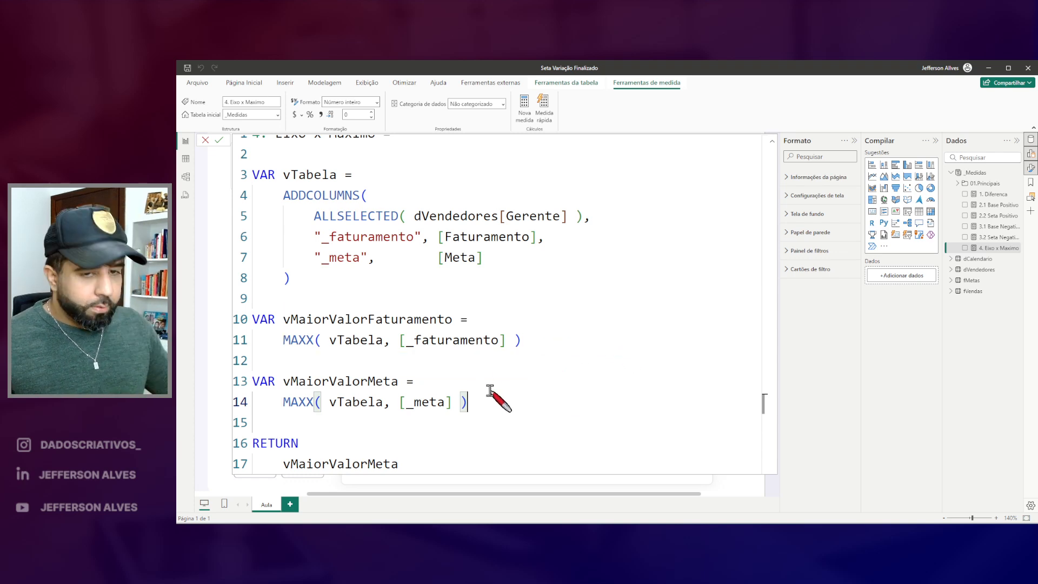
Declare a new variable vMaiorValorGeral below vMaiorValorMeta and begin its expression with the MAX function
key(Return)
key(Return)
scroll(508, 381, down, 1)
text(VAR vMaiorValorGeral)
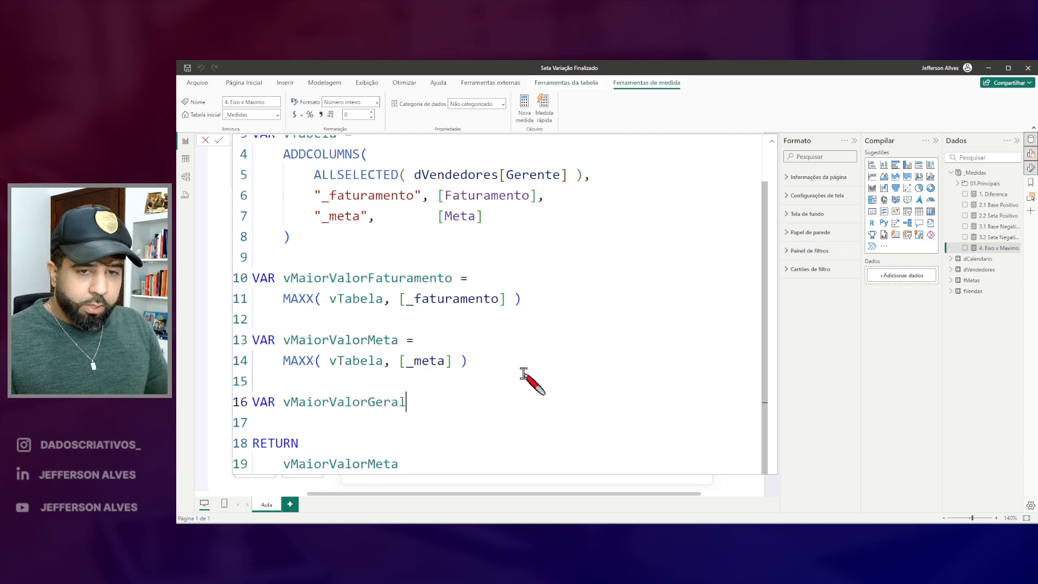
text( =)
key(Return)
text(max)
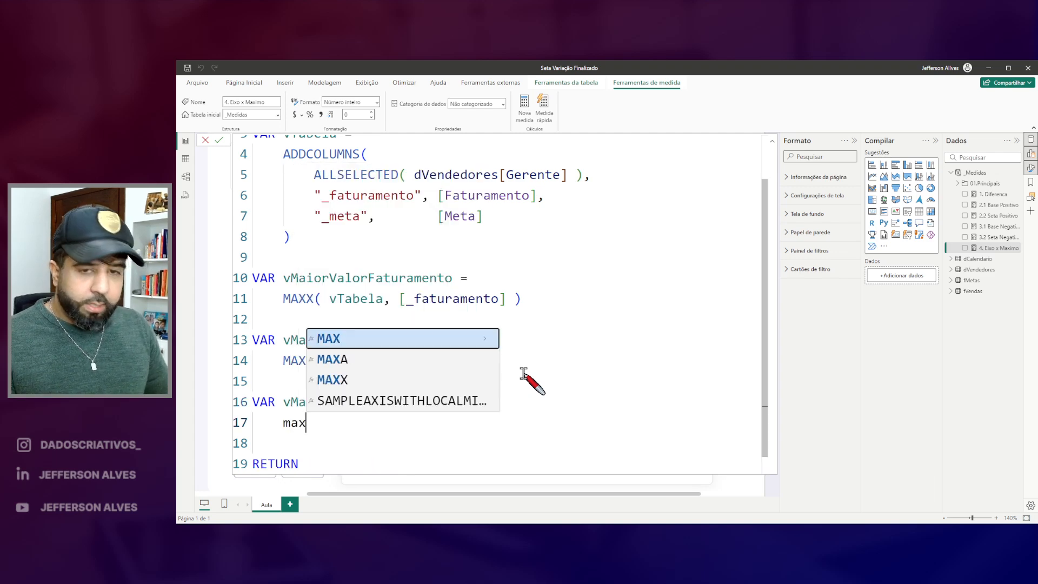
key(Tab)
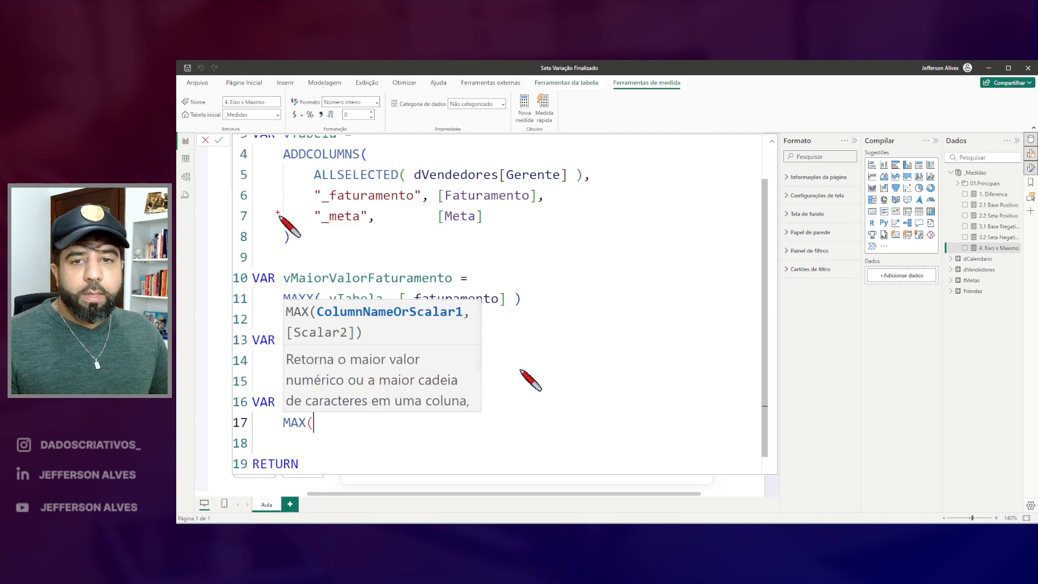
drag(280, 282, 318, 308)
drag(279, 412, 319, 439)
key(Escape)
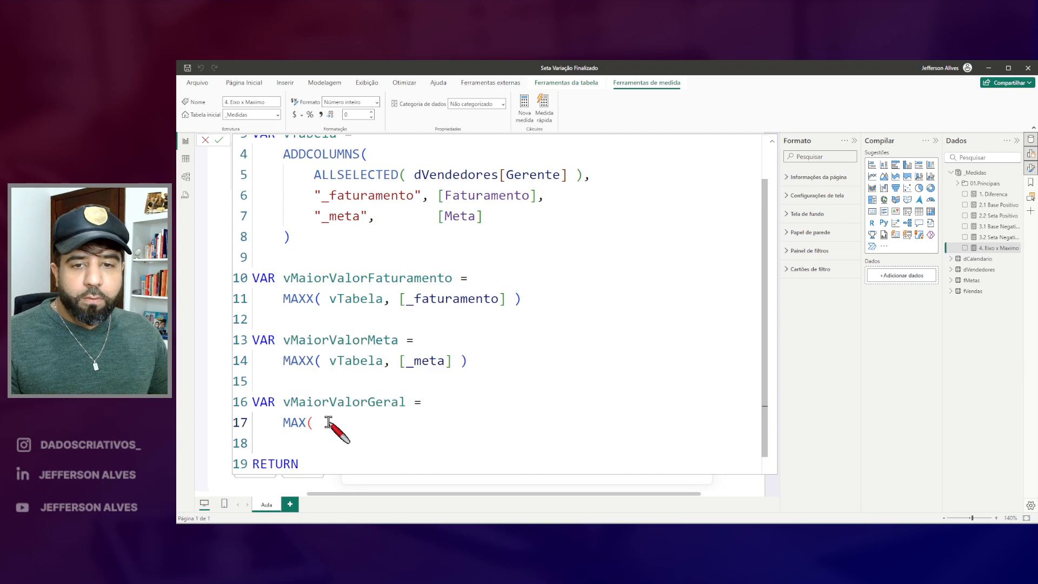
Complete the MAX expression with the arguments vMaiorValorFaturamento and vMaiorValorMeta
text(v)
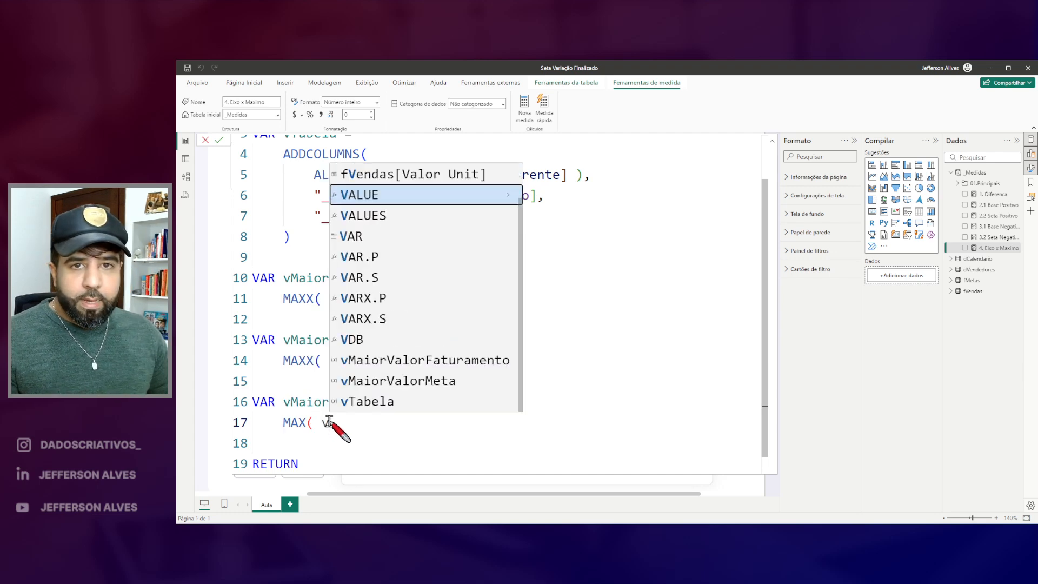
text(m)
key(Tab)
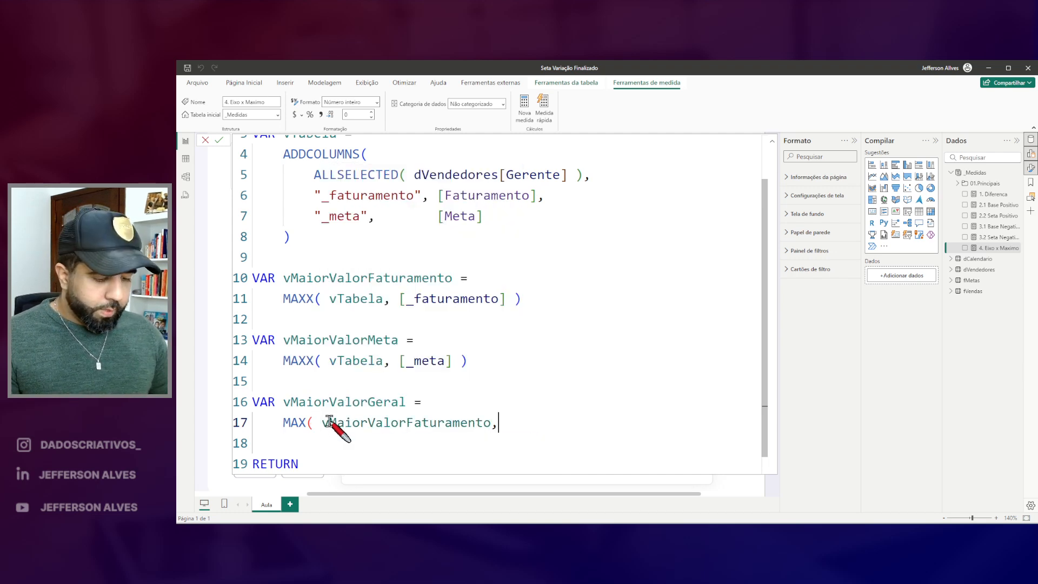
text(, vma)
key(Down)
key(Tab)
text())
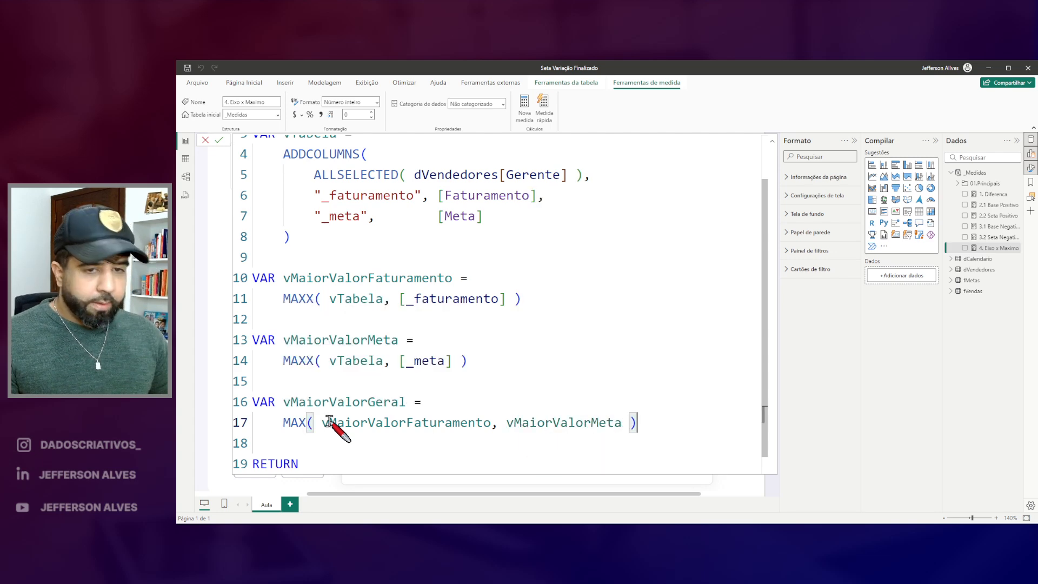
Make the measure return vMaiorValorGeral instead of vMaiorValorMeta and commit it
double_click(349, 402)
key(ctrl+c)
scroll(352, 400, down, 1)
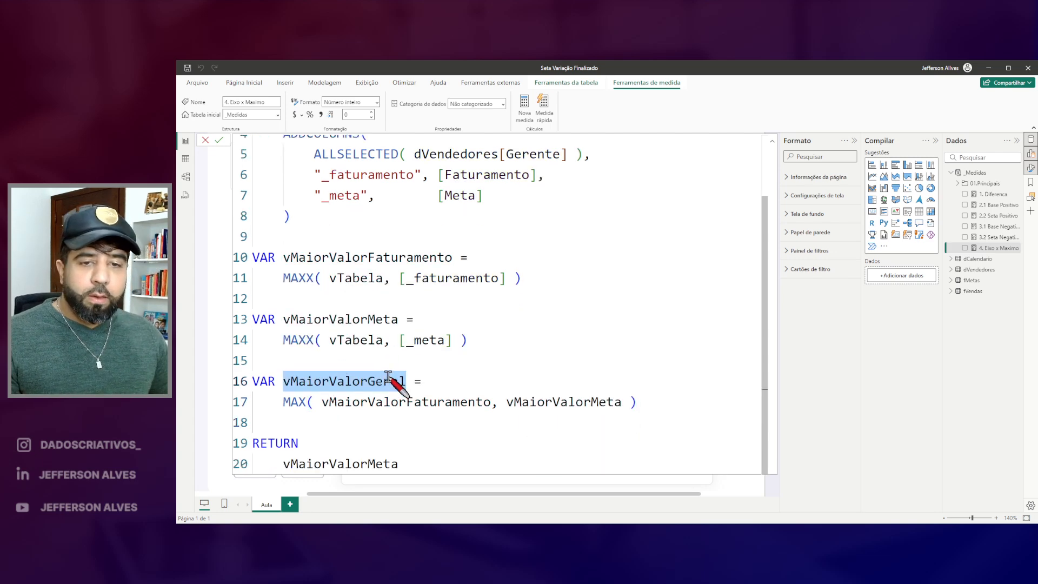
double_click(372, 462)
key(ctrl+v)
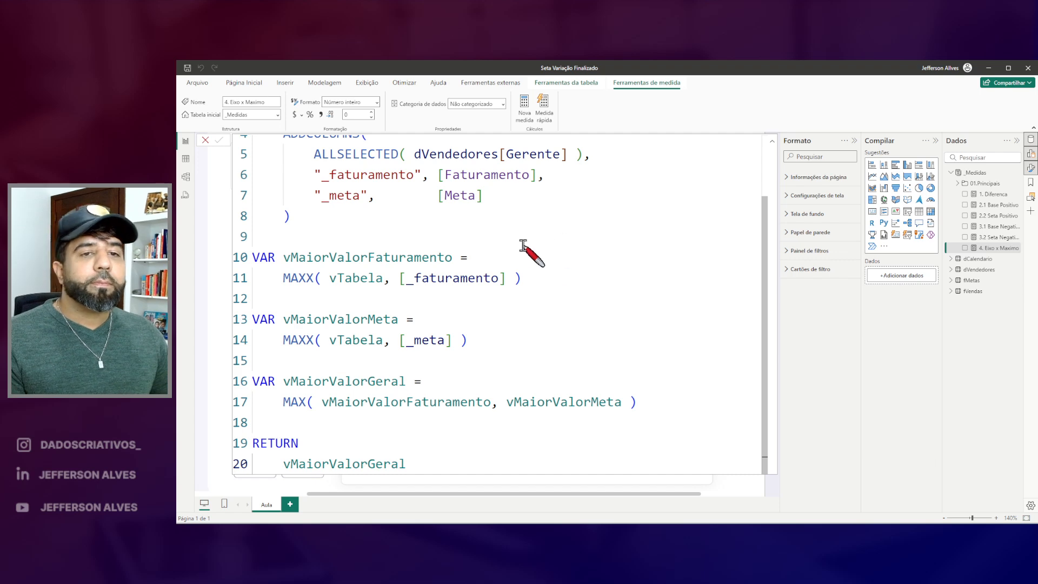
click(457, 238)
key(Return)
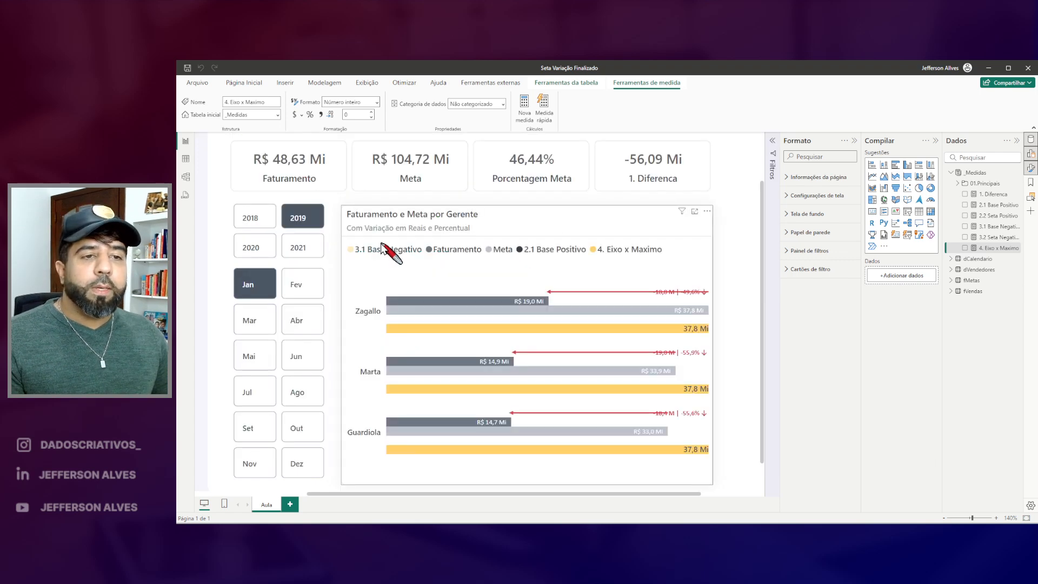
Compare the yellow 4. Eixo x Maximo bars with the longest bar for Jan, and filter to Out and Abr to check them too
mouse_move(681, 314)
mouse_down()
mouse_move(704, 317)
mouse_move(714, 369)
mouse_up()
drag(443, 310, 465, 311)
drag(698, 330, 701, 410)
key(Escape)
click(300, 432)
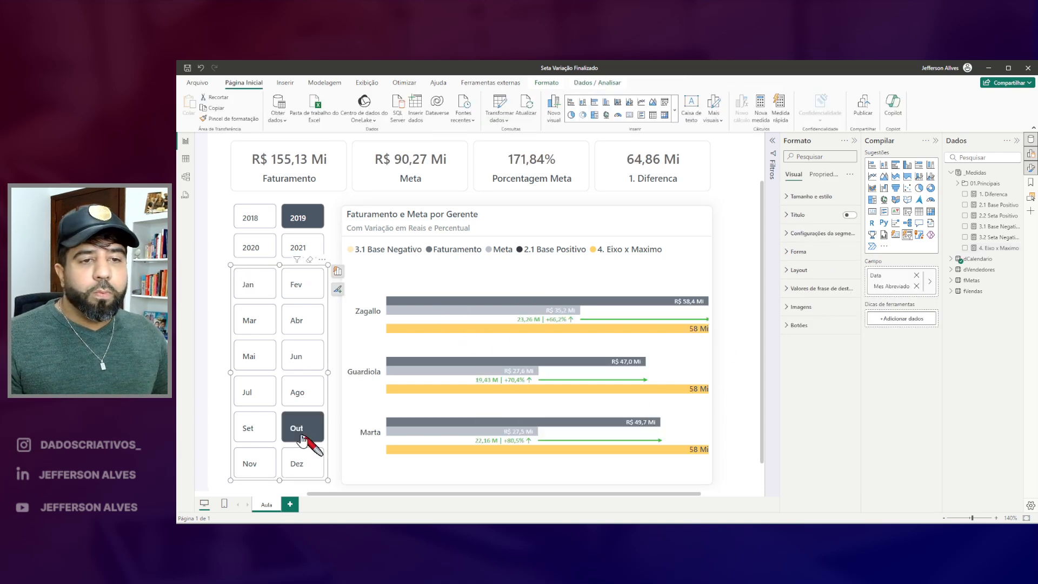
drag(578, 294, 614, 307)
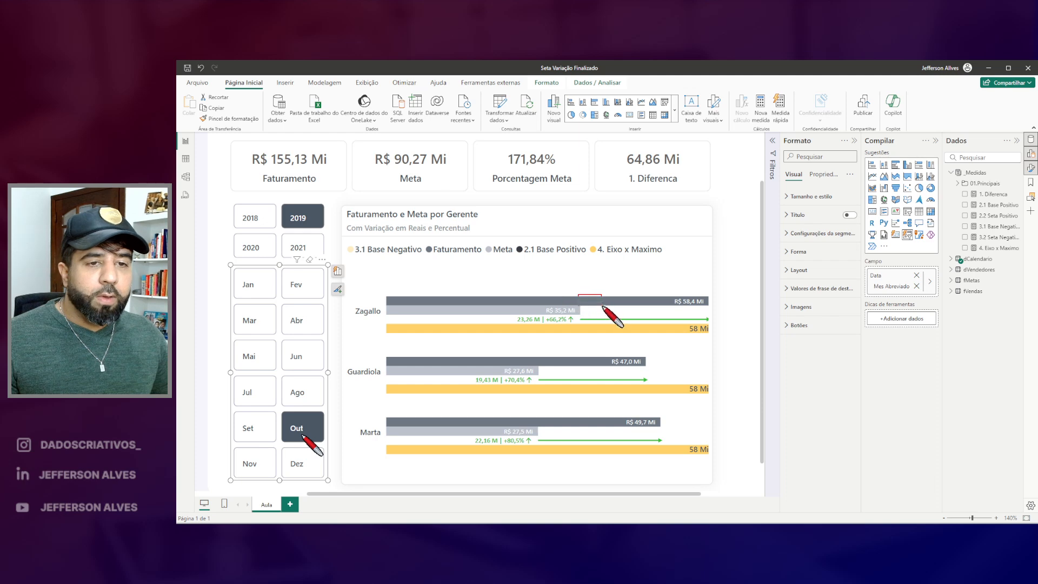
drag(671, 289, 699, 312)
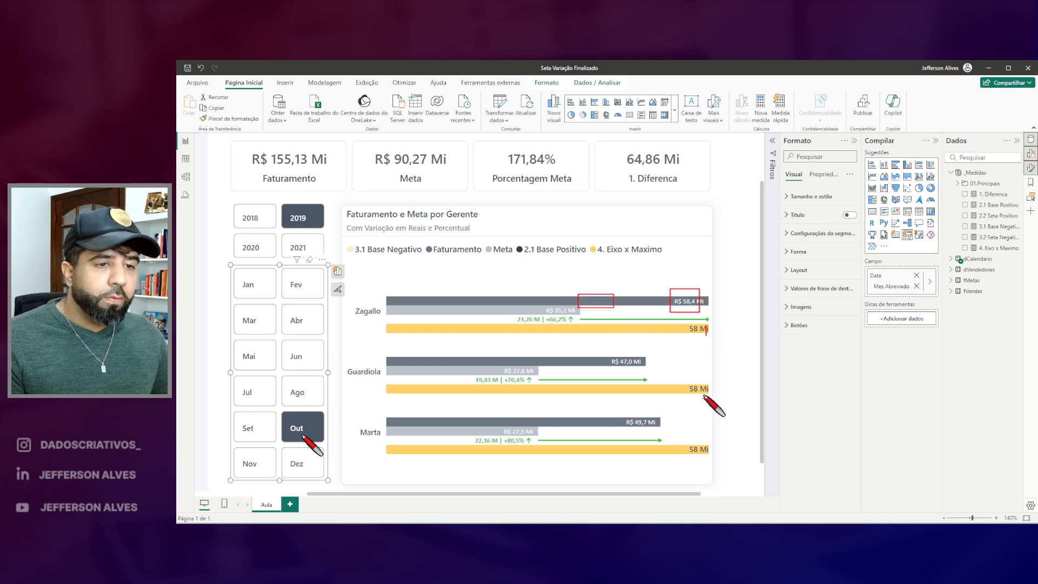
key(Escape)
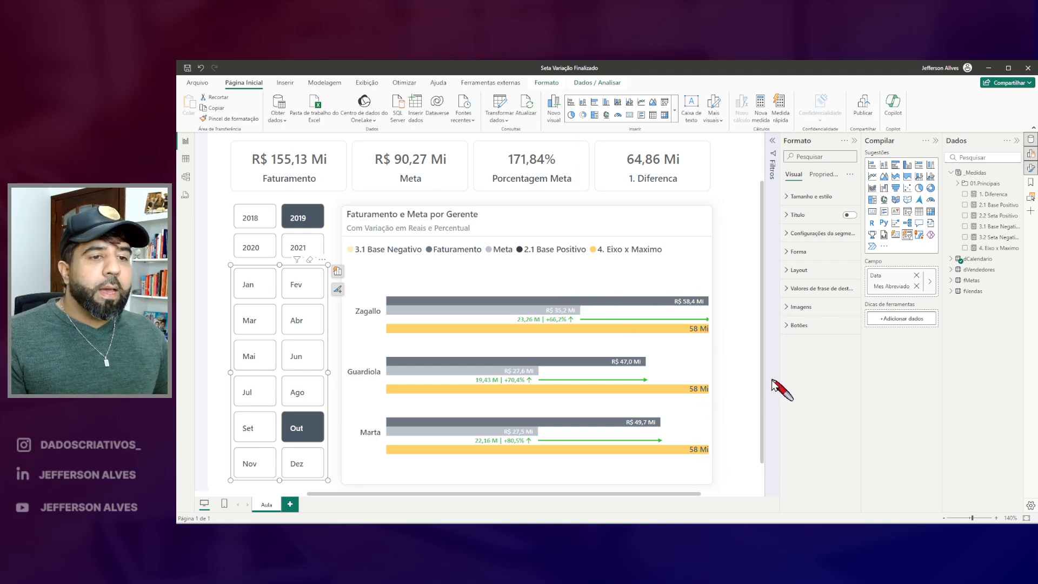
click(296, 322)
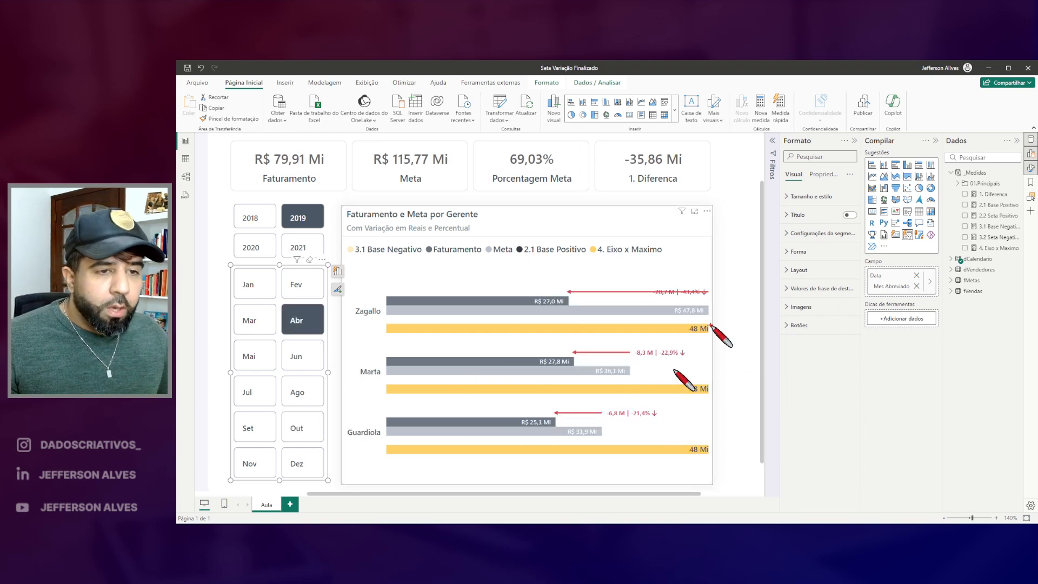
mouse_move(687, 324)
mouse_down()
mouse_move(705, 336)
mouse_move(707, 327)
mouse_move(706, 469)
mouse_up()
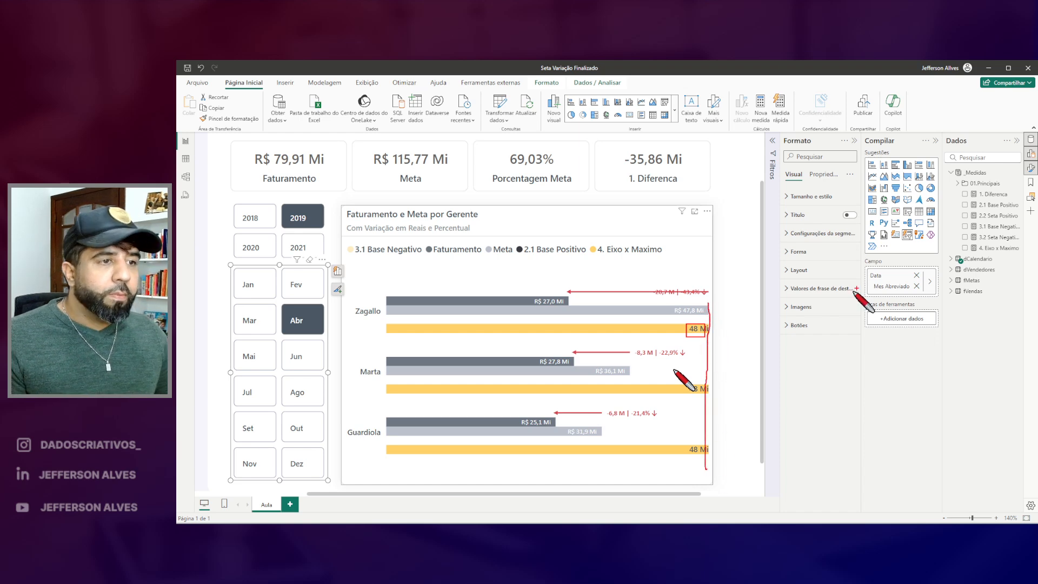
Open the 4. Eixo x Maximo measure, leave it unedited, and inspect Zagallo's negative variation label at the end of the bars
click(976, 249)
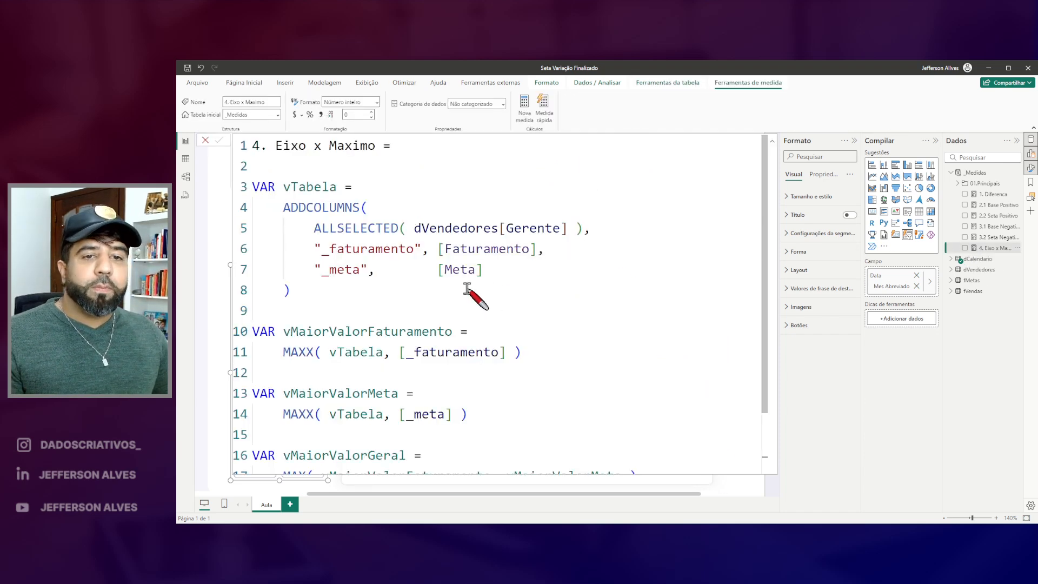
key(Escape)
key(ctrl+2)
drag(651, 282, 709, 306)
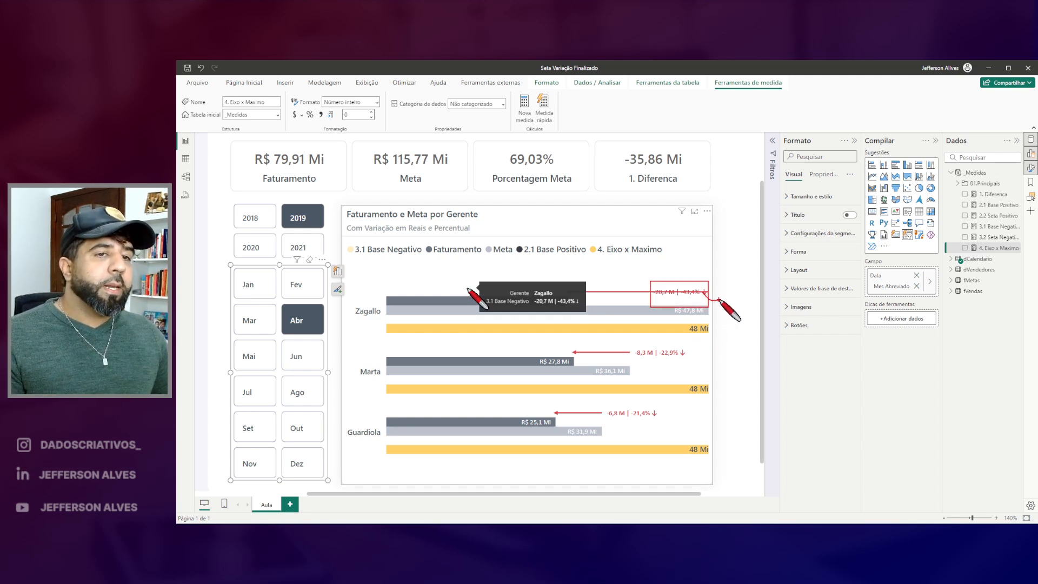
key(Escape)
Reopen the 4. Eixo x Maximo measure, multiply the returned vMaiorValorGeral by 1.3 and commit it
click(983, 246)
scroll(411, 430, down, 3)
click(427, 464)
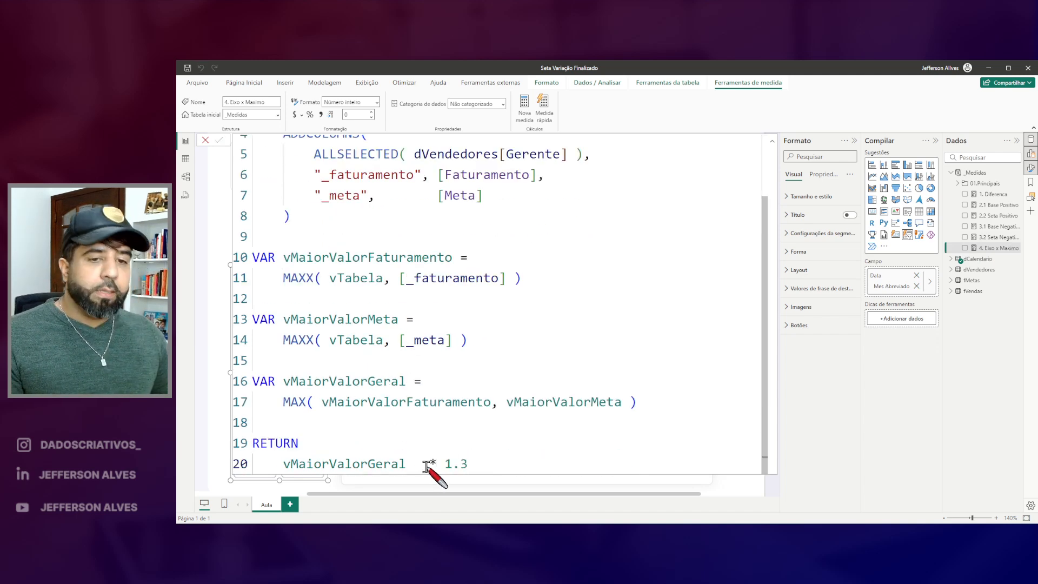
key(Return)
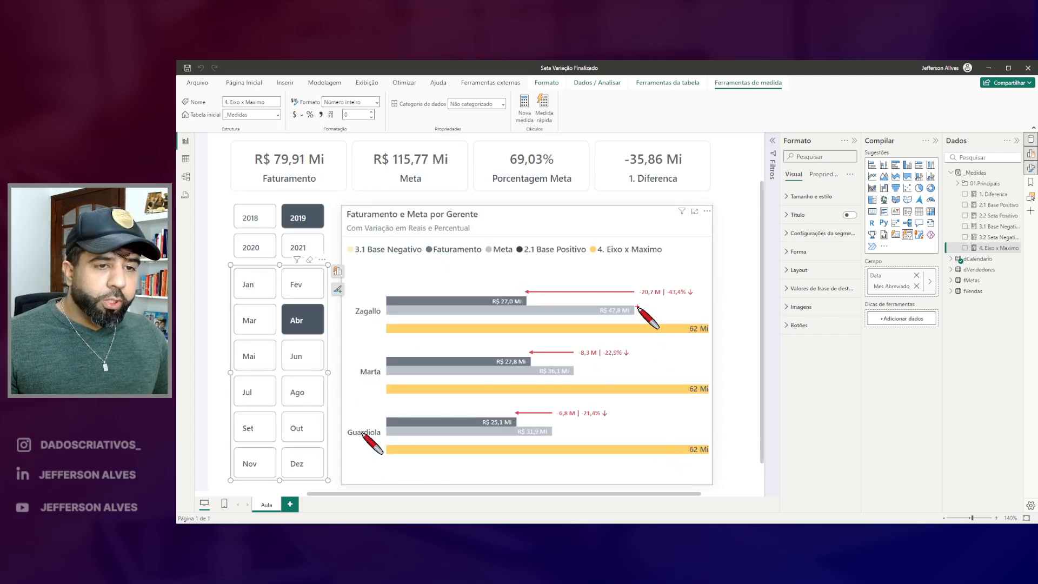
Examine the space between the longest bar and the yellow bars' end for Abr, and filter through Mar, Mai, Jul and Set
mouse_move(637, 433)
mouse_down()
mouse_move(637, 478)
mouse_move(638, 432)
mouse_up()
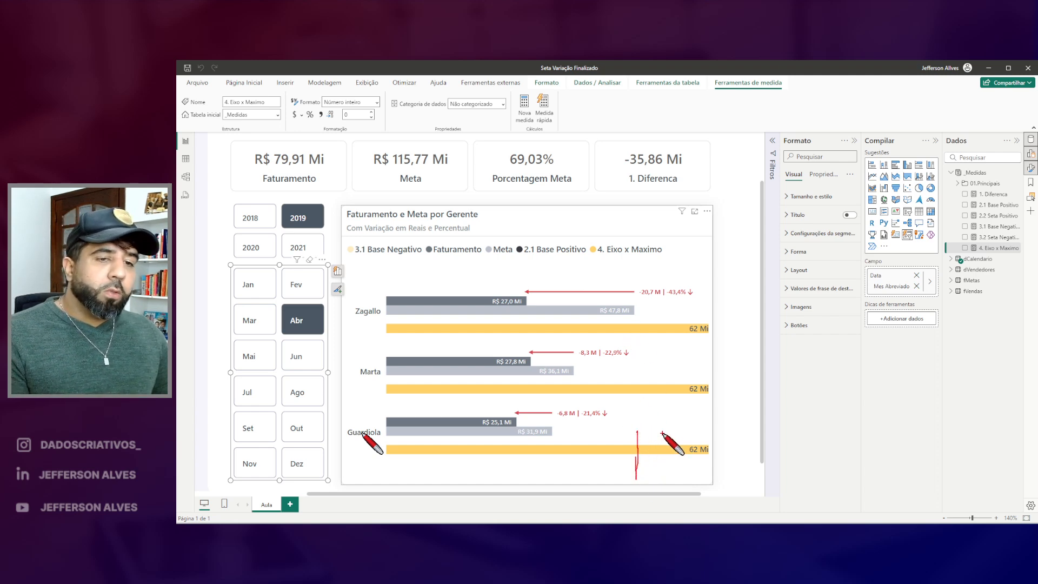
drag(650, 444, 708, 455)
mouse_move(637, 417)
mouse_down()
mouse_move(636, 270)
mouse_move(694, 305)
mouse_up()
key(Escape)
click(251, 322)
click(253, 361)
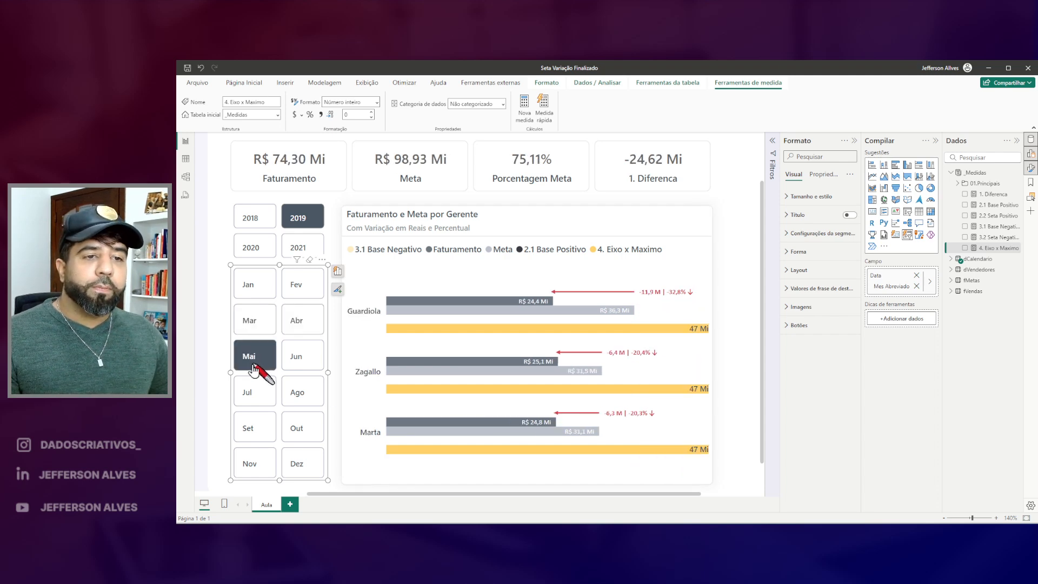
click(257, 394)
click(262, 426)
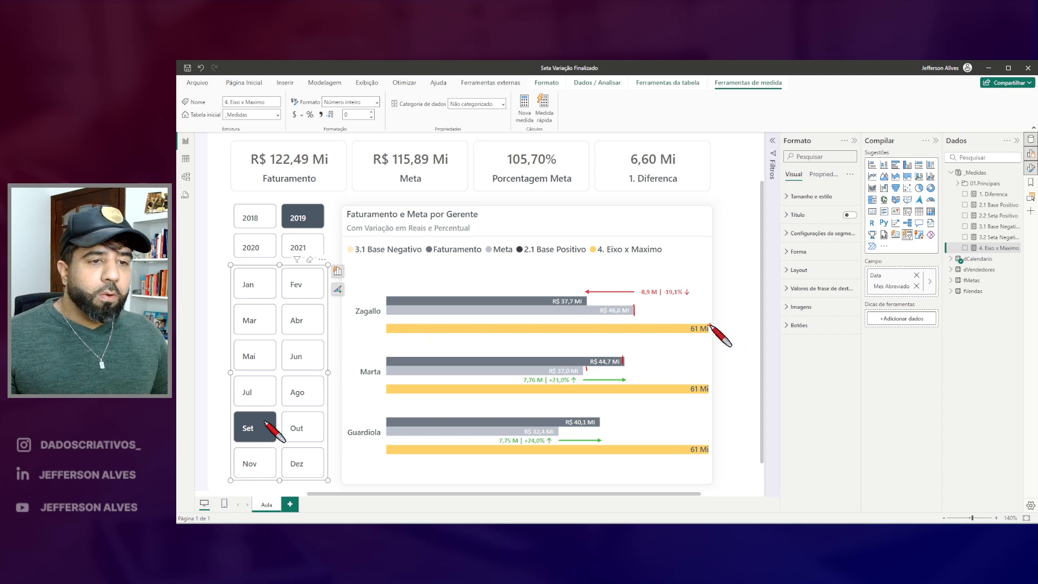
drag(709, 327, 707, 468)
key(Escape)
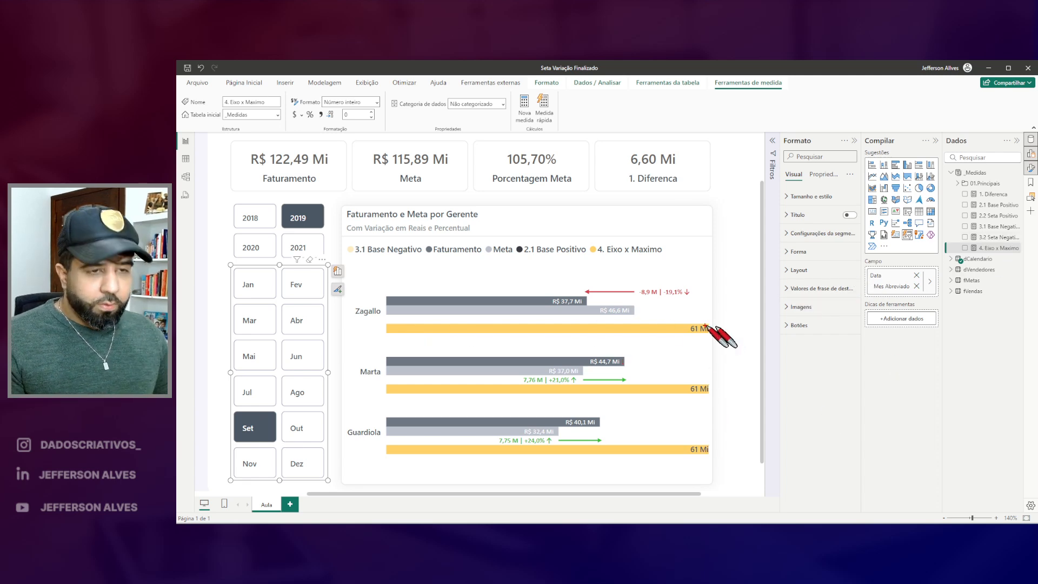
Remove the yellow 4. Eixo x Maximo series from the X-axis fields of the Faturamento e Meta por Gerente chart
drag(381, 312, 713, 328)
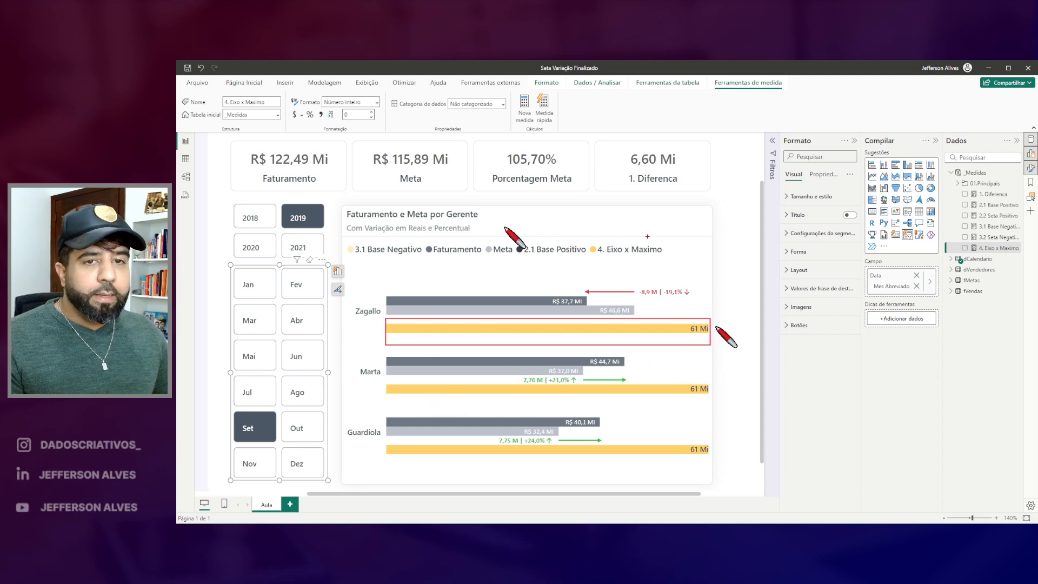
key(Escape)
click(644, 227)
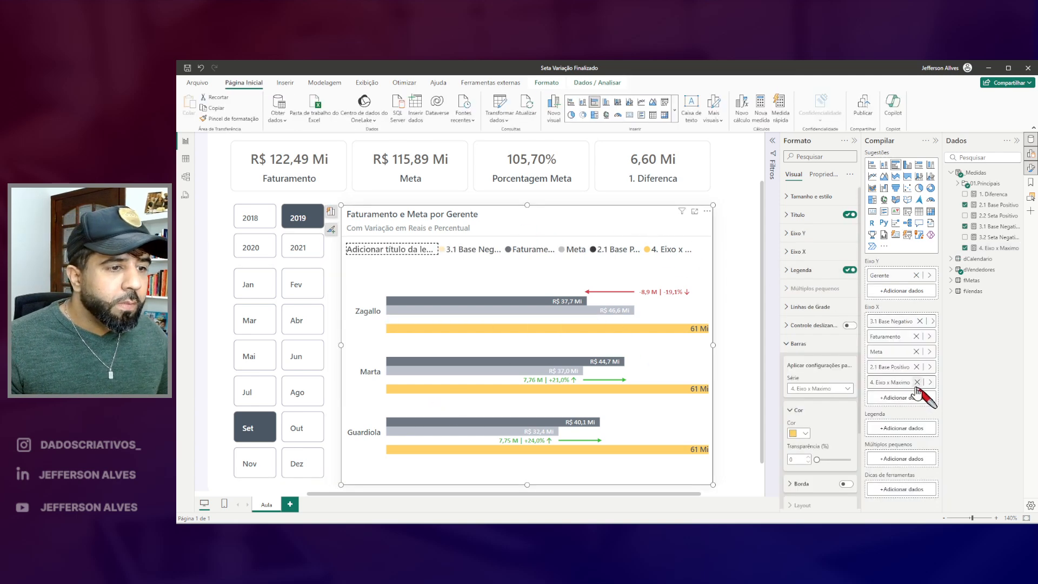
click(918, 382)
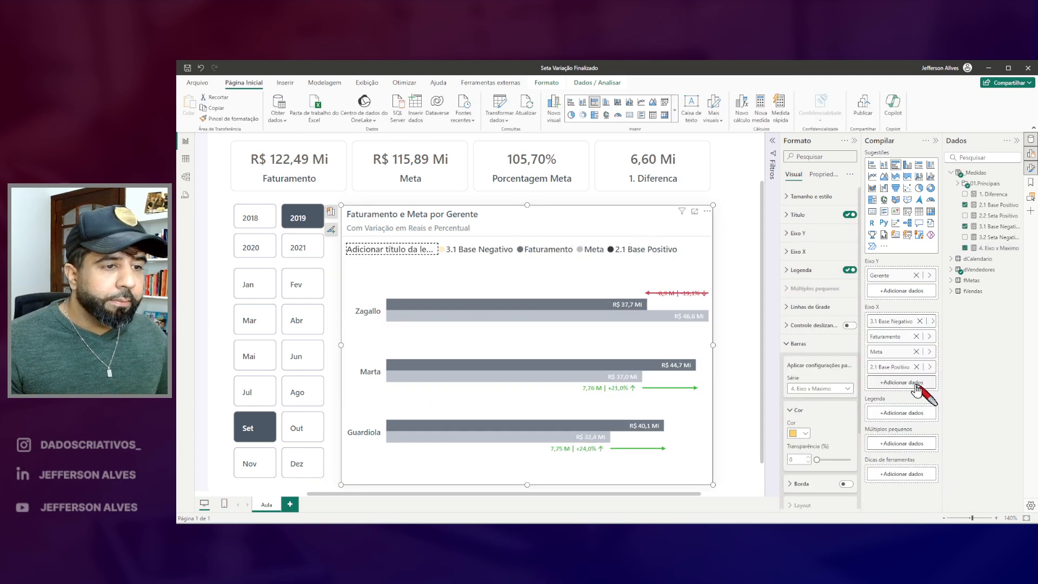
Set the chart's X-axis maximum conditionally by field value, based on the 4. Eixo x Maximo measure
click(793, 255)
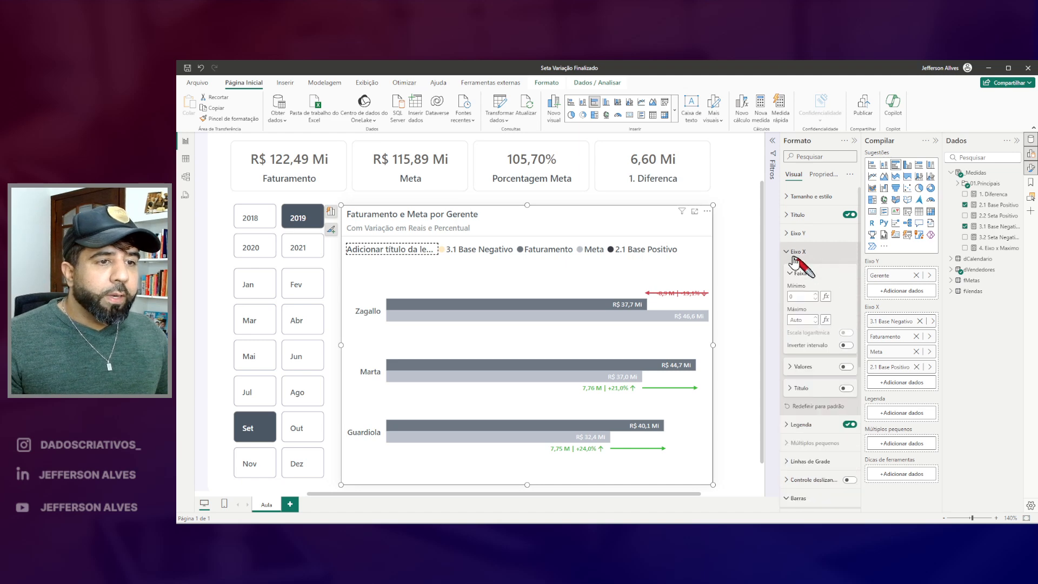
click(826, 320)
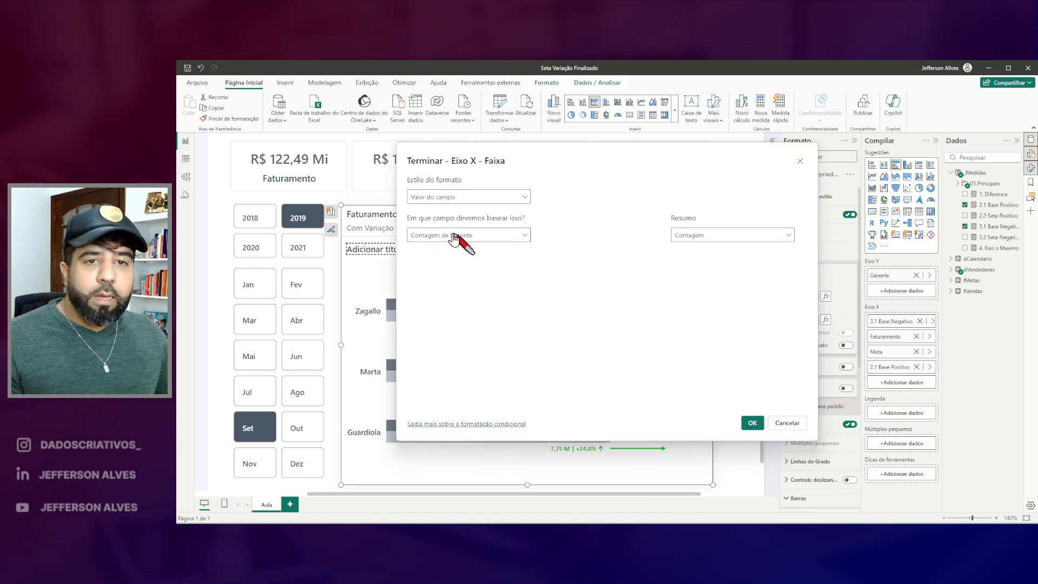
click(457, 198)
click(463, 235)
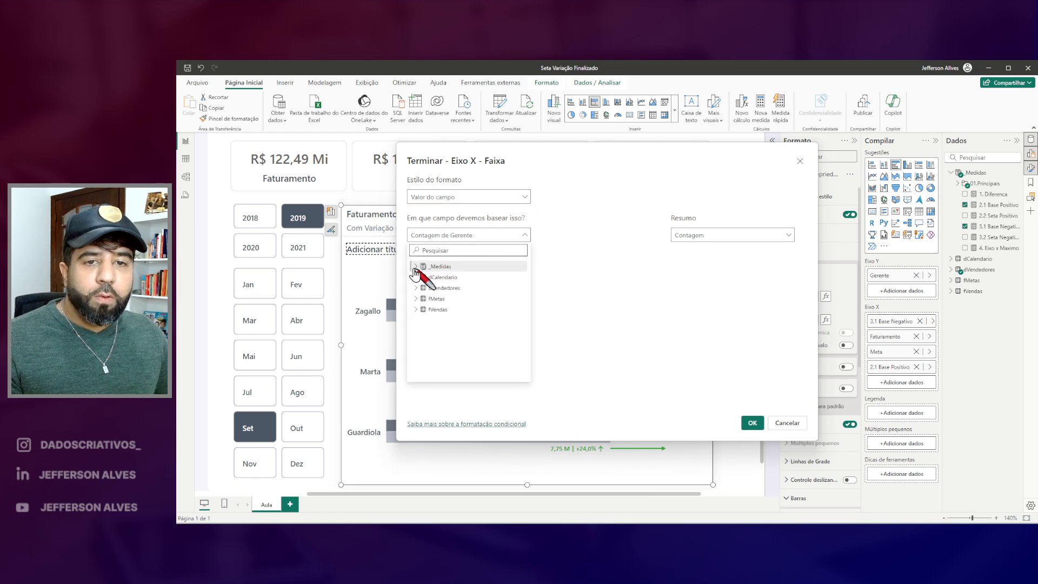
click(462, 341)
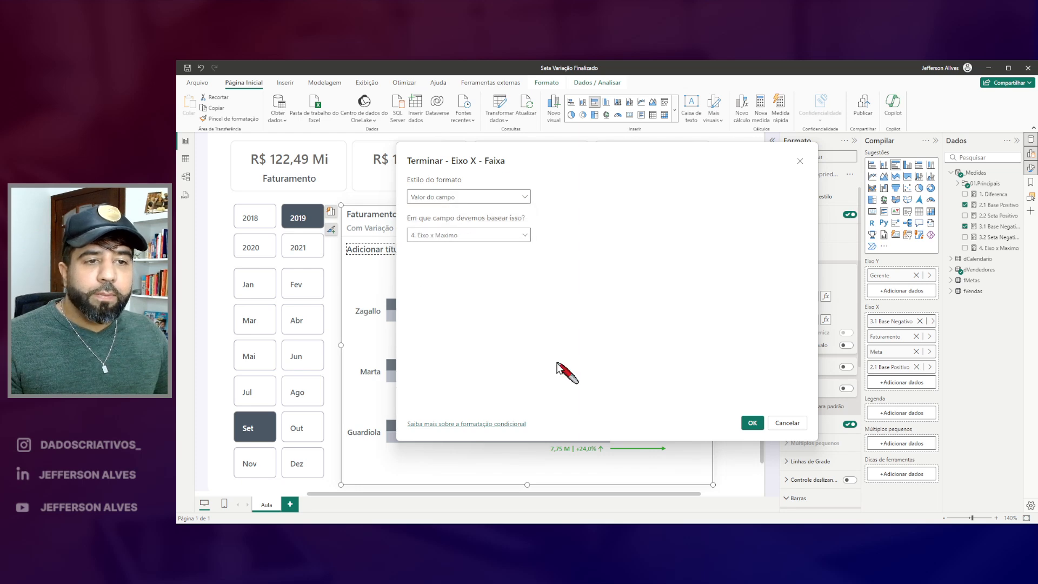
click(752, 423)
Check the room for the variation labels beyond the bars for Set, and filter to Jul and Mai to check it again
key(ctrl+2)
drag(634, 277, 707, 439)
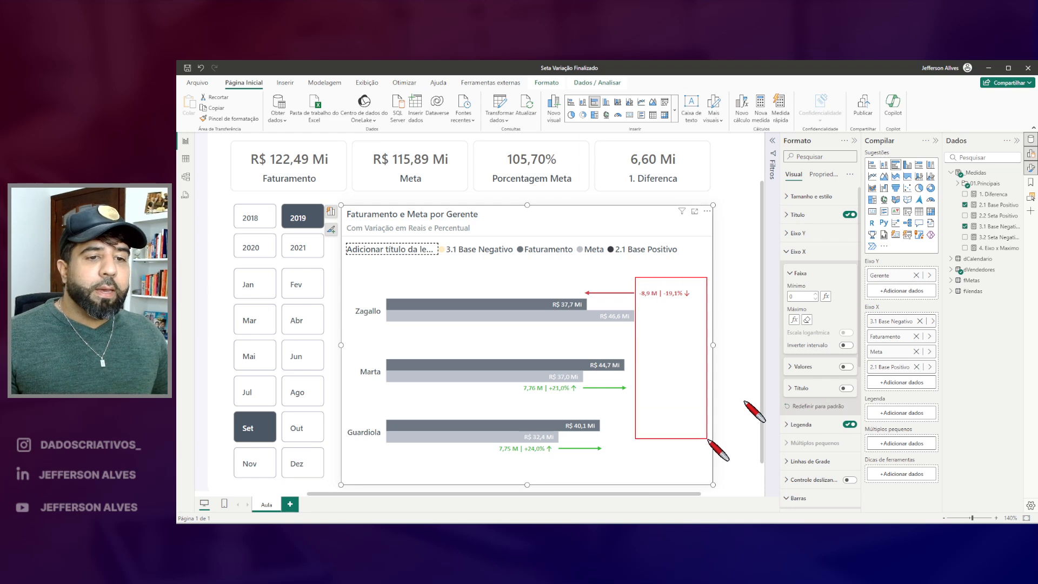
key(Escape)
click(271, 394)
click(262, 364)
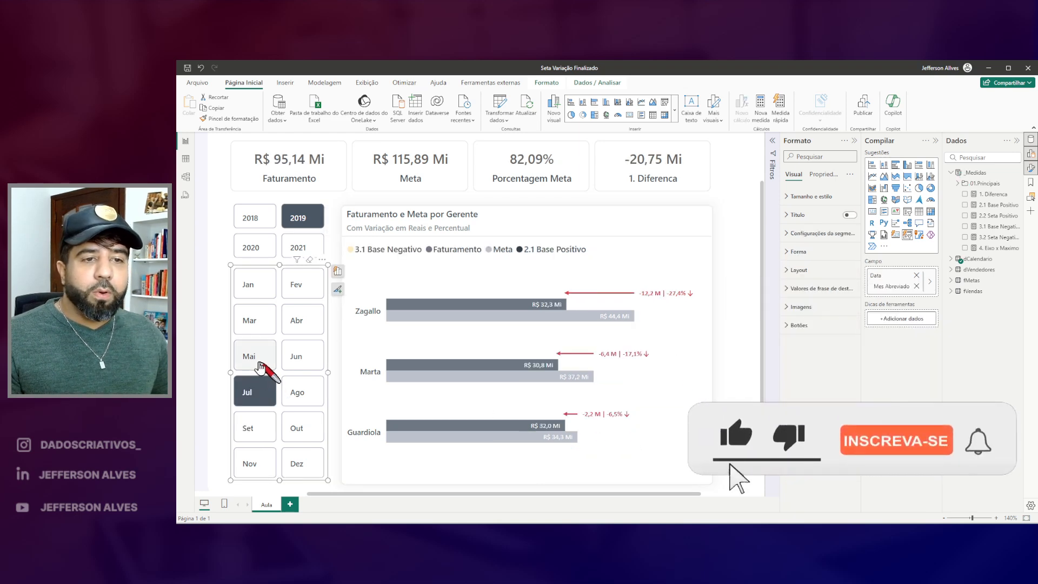
click(602, 220)
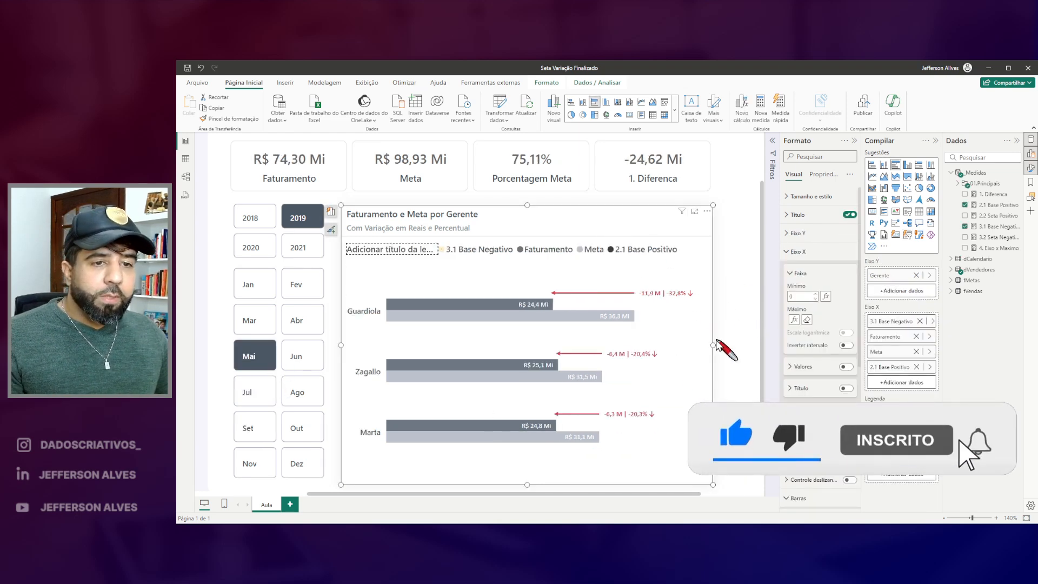
mouse_move(636, 285)
mouse_down()
mouse_move(719, 324)
mouse_move(701, 312)
mouse_up()
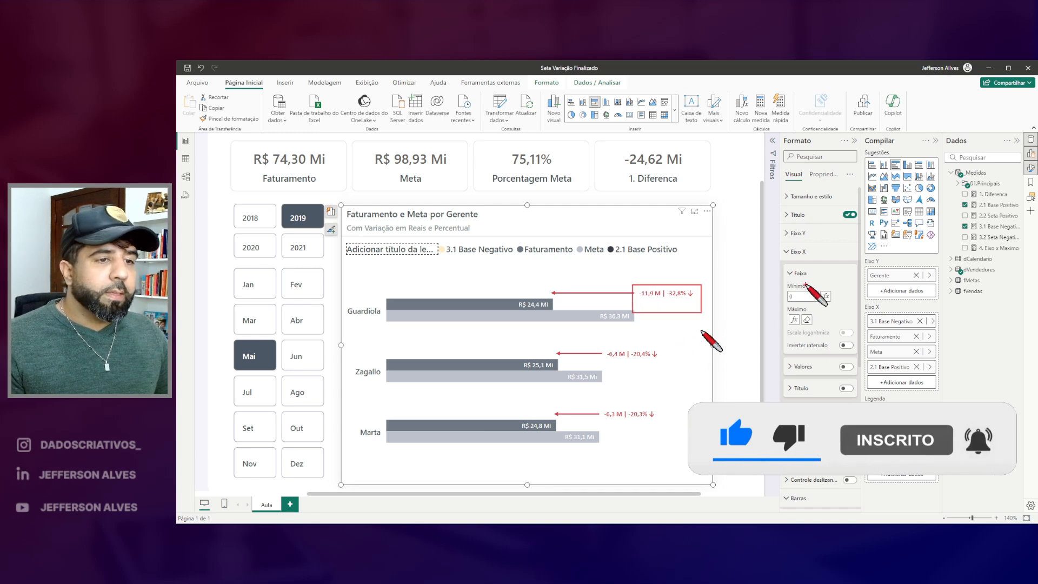
Filter the report to Abr and Jun and check the bars and the room left for the variation labels
key(Escape)
click(298, 323)
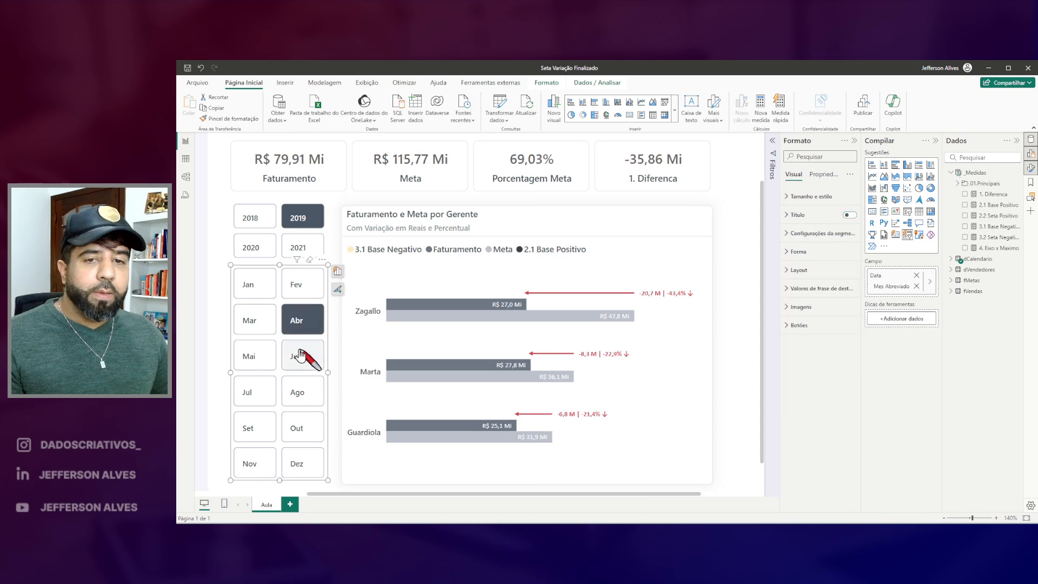
click(303, 359)
drag(401, 312, 639, 328)
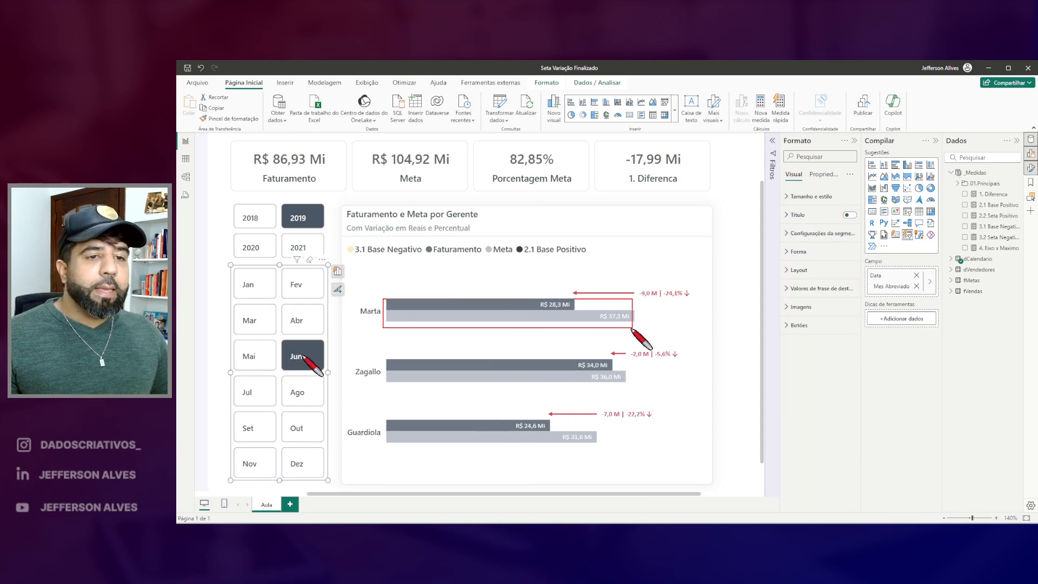
mouse_move(382, 356)
mouse_down()
mouse_move(519, 389)
mouse_move(632, 390)
mouse_up()
drag(381, 415, 589, 449)
drag(641, 278, 713, 464)
key(e)
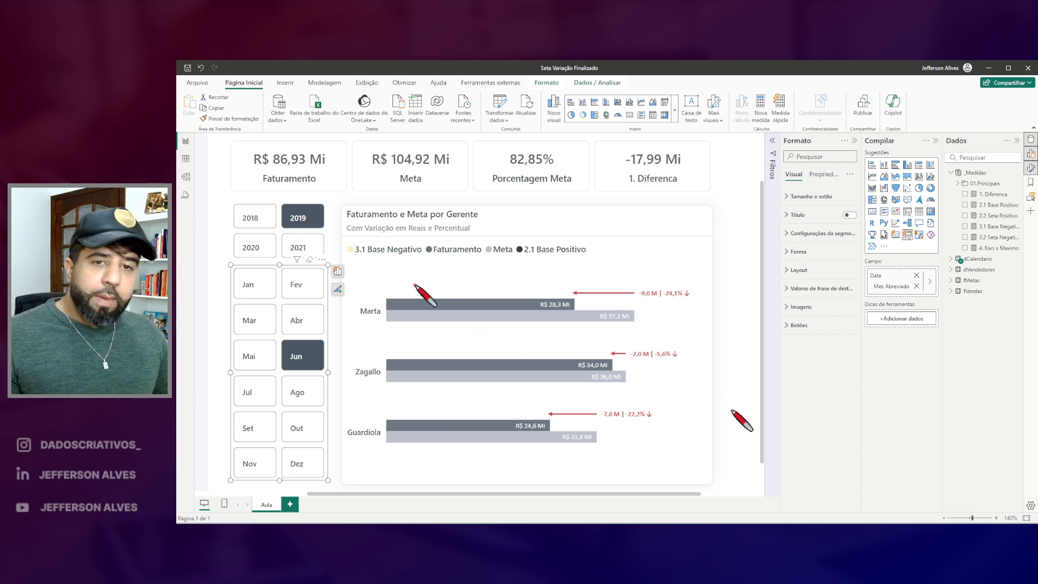
Turn off the legend of the Faturamento e Meta por Gerente chart
drag(342, 238, 629, 281)
key(e)
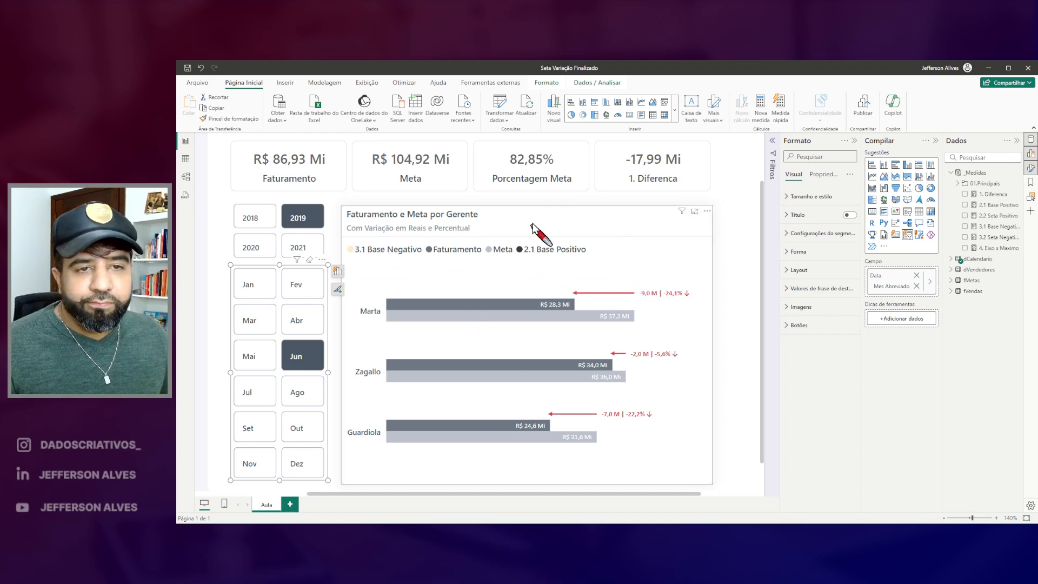
click(547, 224)
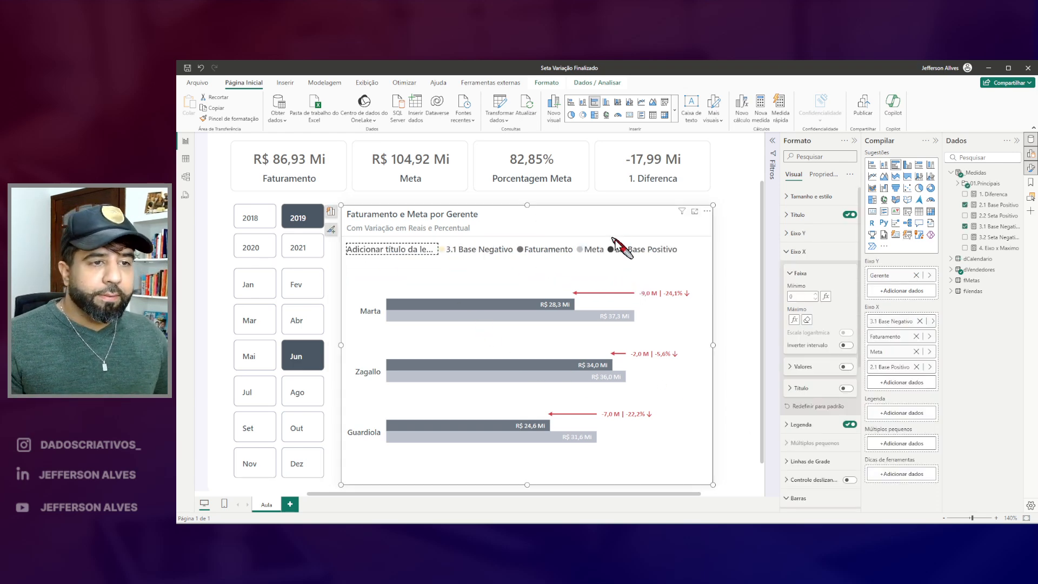
click(796, 251)
click(849, 270)
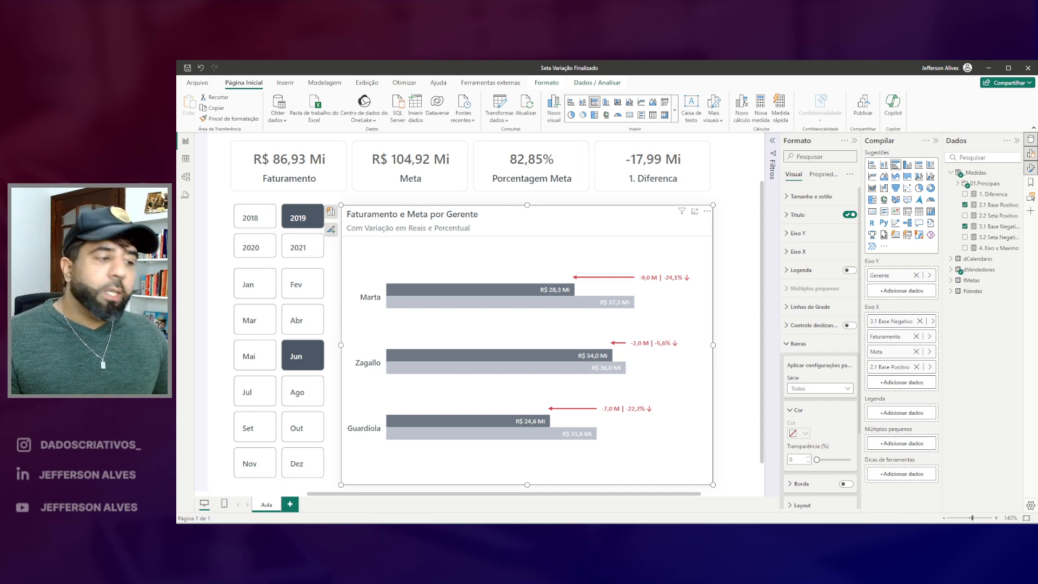
Switch to Figma and move the legenda group slightly upward on the canvas
key(alt+Tab)
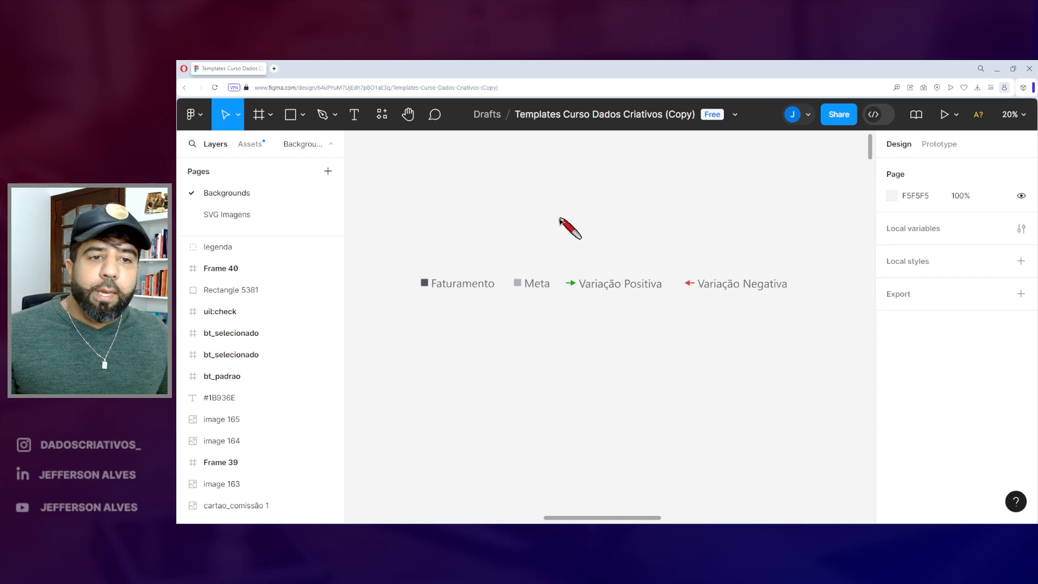
drag(547, 285, 548, 274)
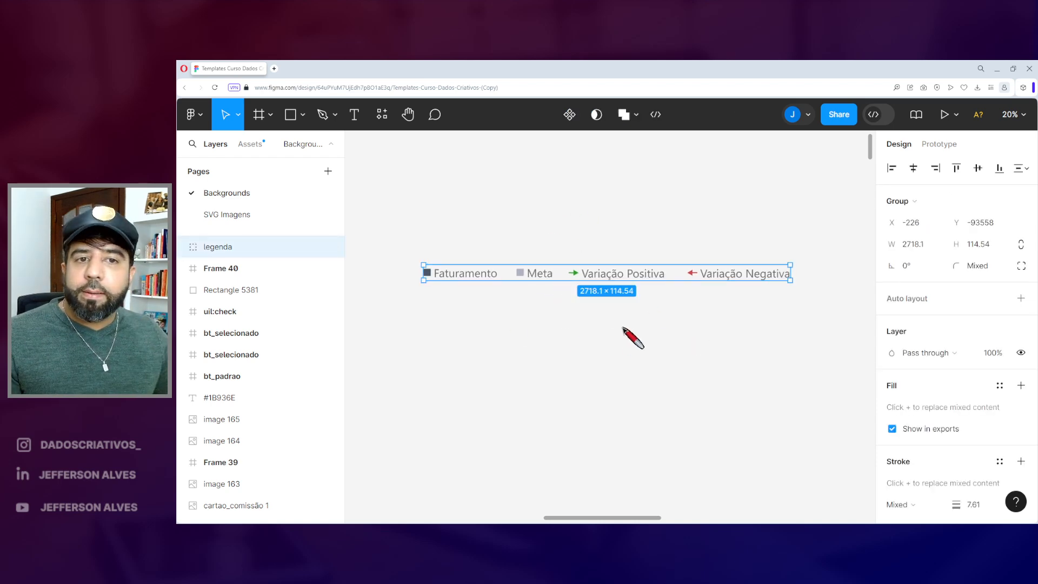
click(469, 333)
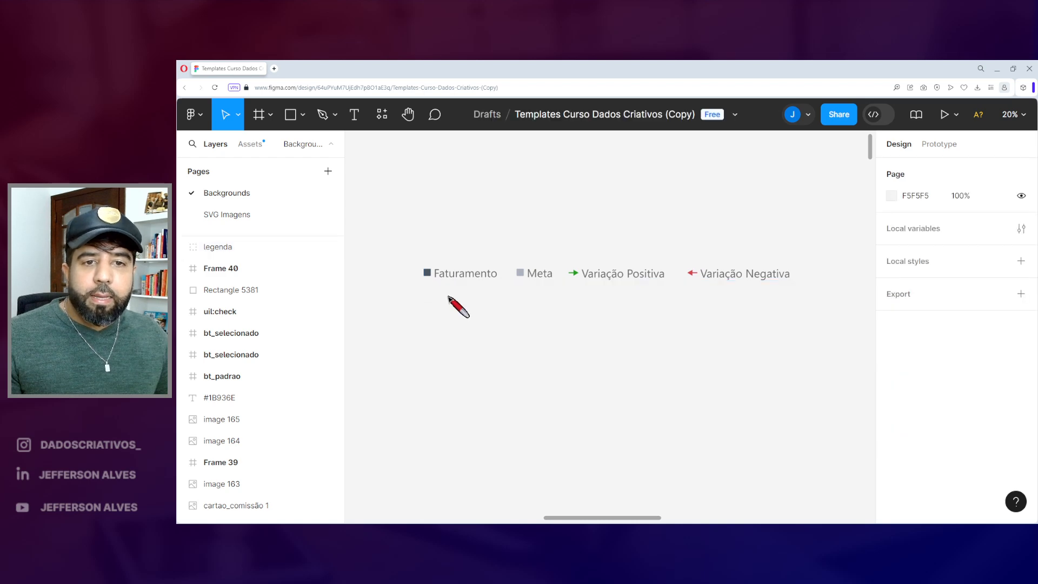
Add a 100 × 100 square below the legend and fill it with the color sampled from the Faturamento marker
click(302, 115)
click(301, 146)
click(437, 317)
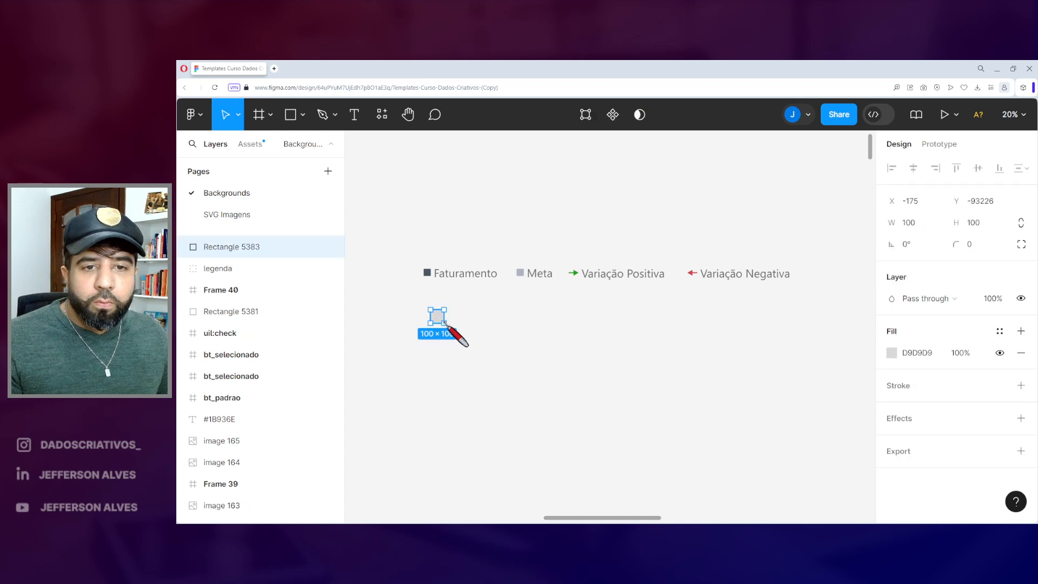
click(448, 318)
click(434, 317)
scroll(433, 316, up, 2)
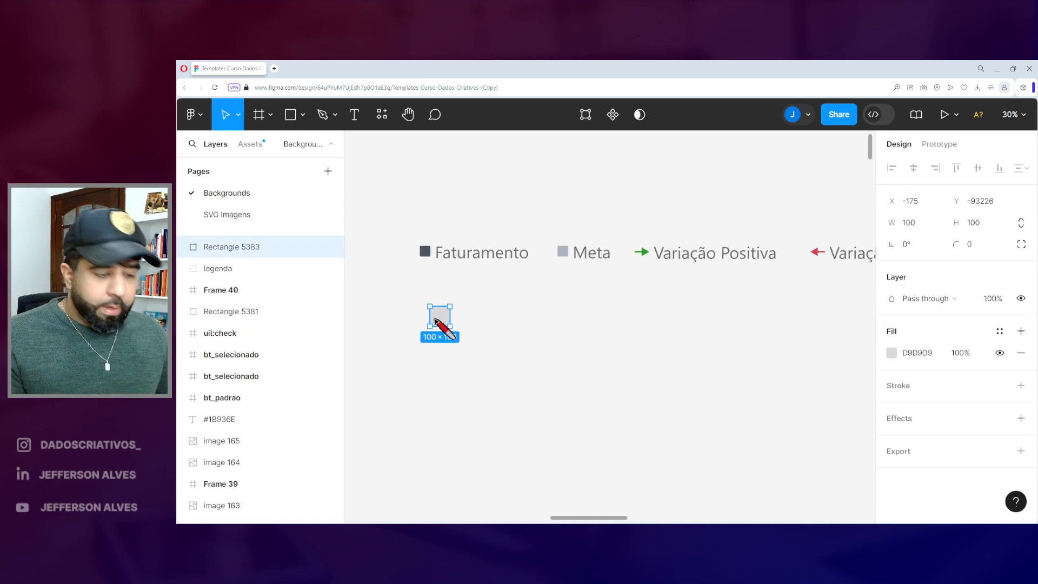
key(i)
click(425, 252)
click(498, 325)
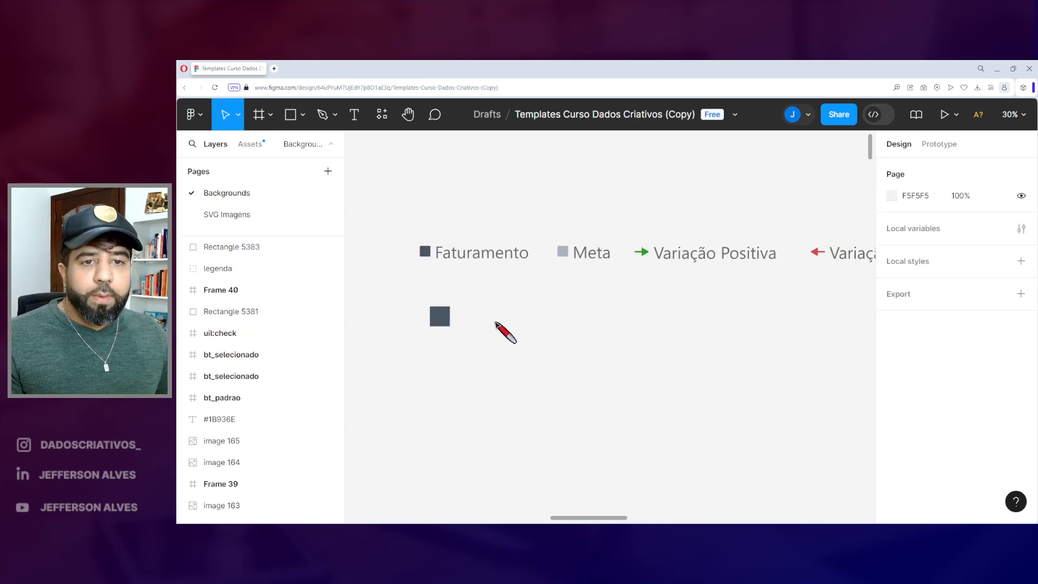
Add the text "Faturamento" and place it beside the dark square
click(354, 114)
click(470, 322)
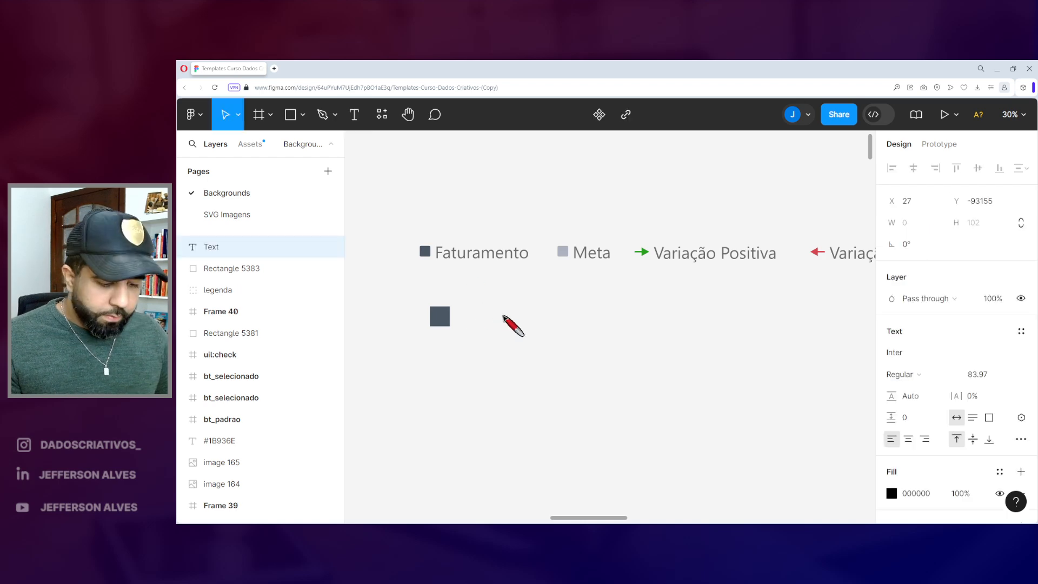
key(Escape)
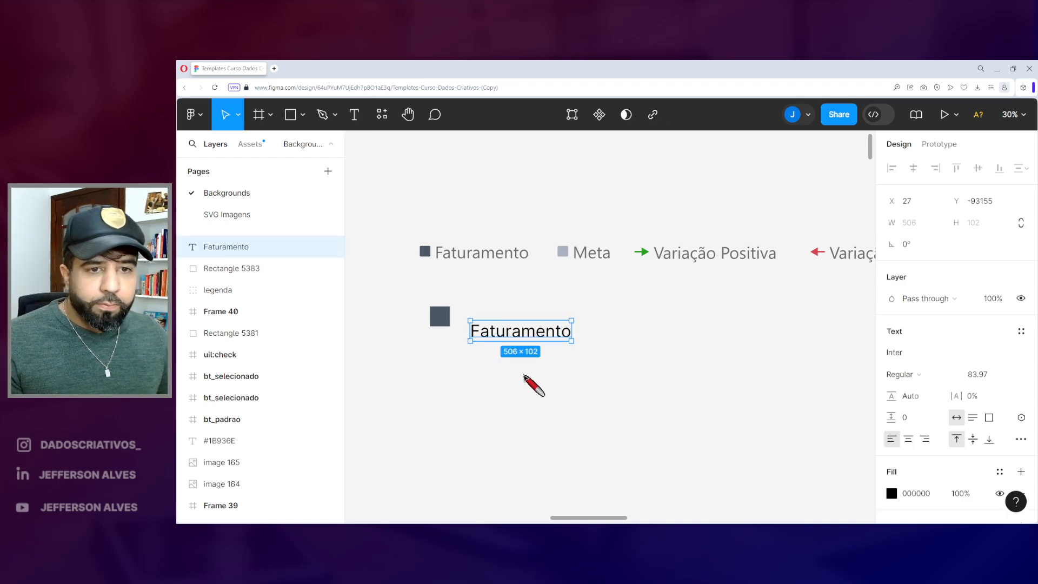
drag(527, 338, 511, 319)
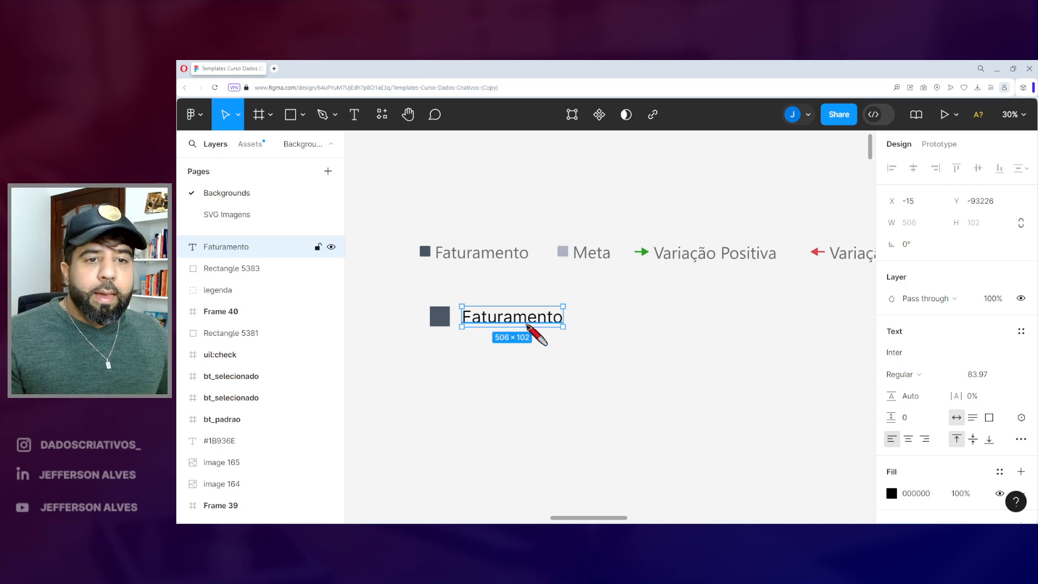
Enlarge the new Faturamento text with the Scale tool and realign it beside the dark square
click(973, 375)
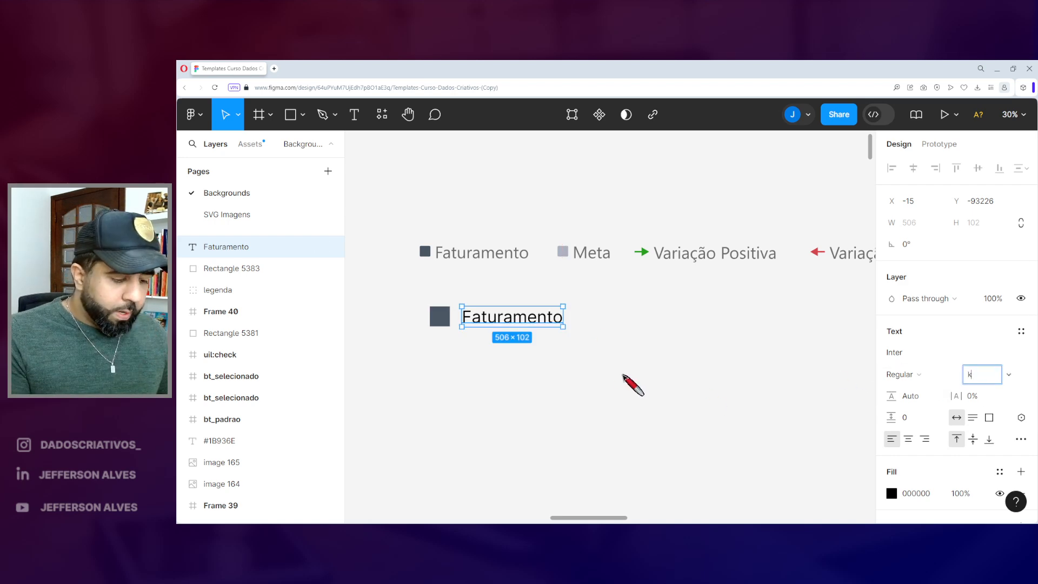
drag(563, 326, 577, 343)
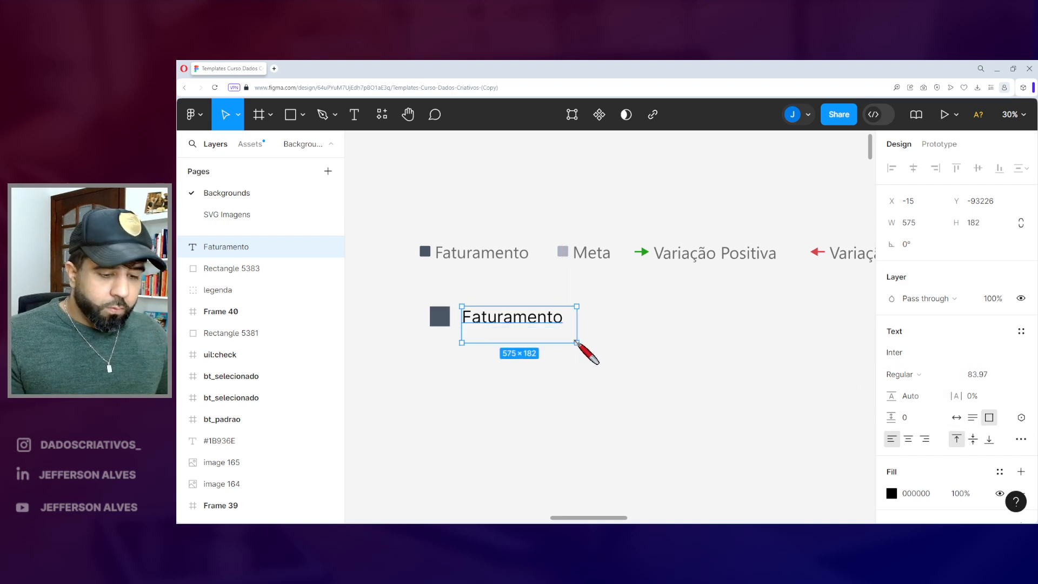
key(Escape)
click(559, 325)
key(k)
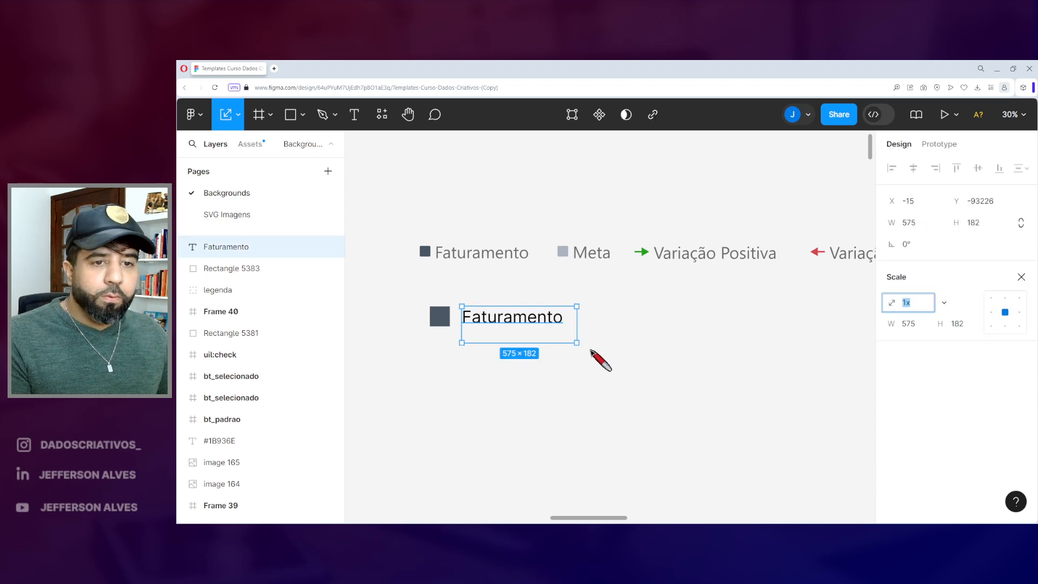
drag(577, 342, 578, 344)
drag(596, 352, 602, 356)
drag(561, 321, 557, 316)
click(541, 384)
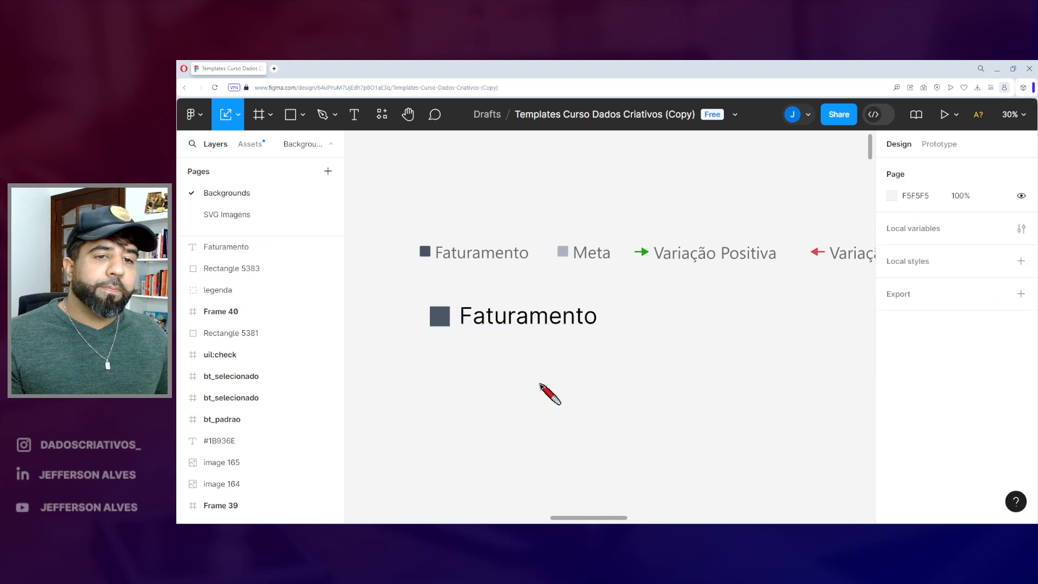
Leave scaling mode and set the Faturamento text's font size to 220
scroll(461, 347, down, 1)
click(517, 339)
scroll(862, 373, down, 1)
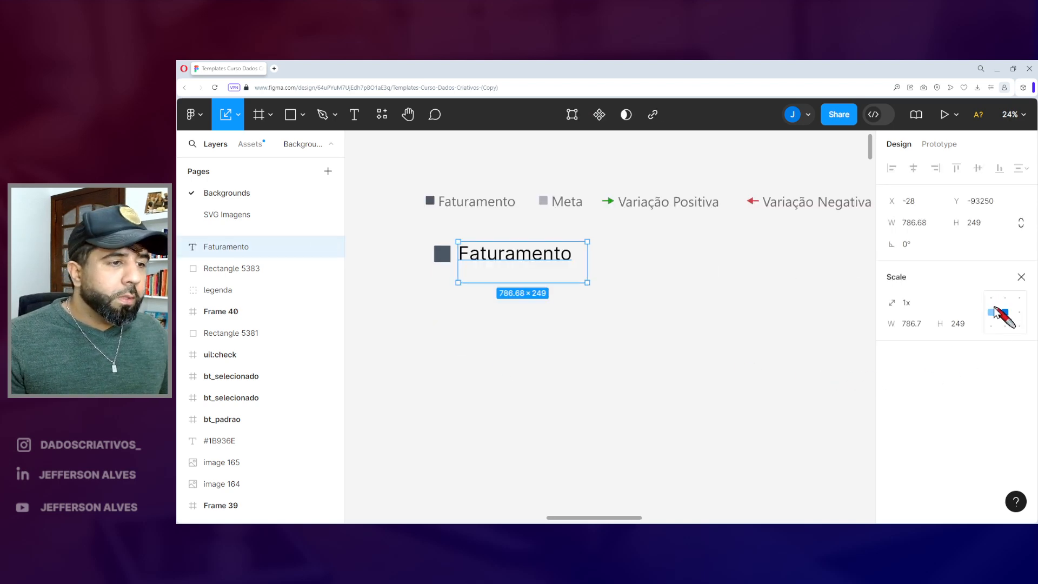
click(1022, 277)
scroll(992, 394, down, 1)
click(982, 330)
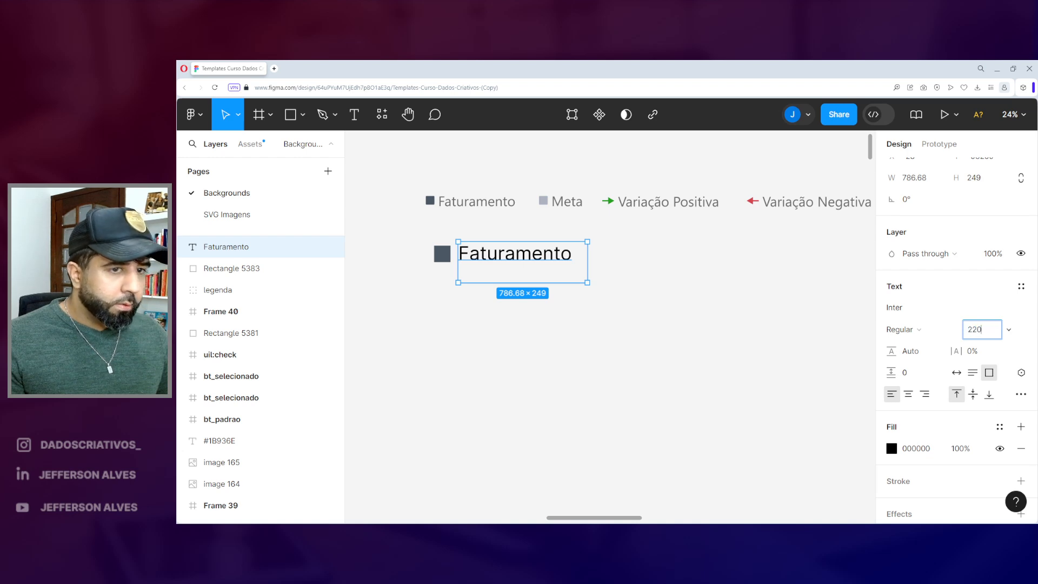
text(220)
key(Return)
Widen the enlarged Faturamento text box and delete the text from the canvas
drag(589, 270, 693, 279)
mouse_move(620, 287)
mouse_down()
mouse_move(600, 255)
mouse_move(608, 275)
mouse_up()
key(Delete)
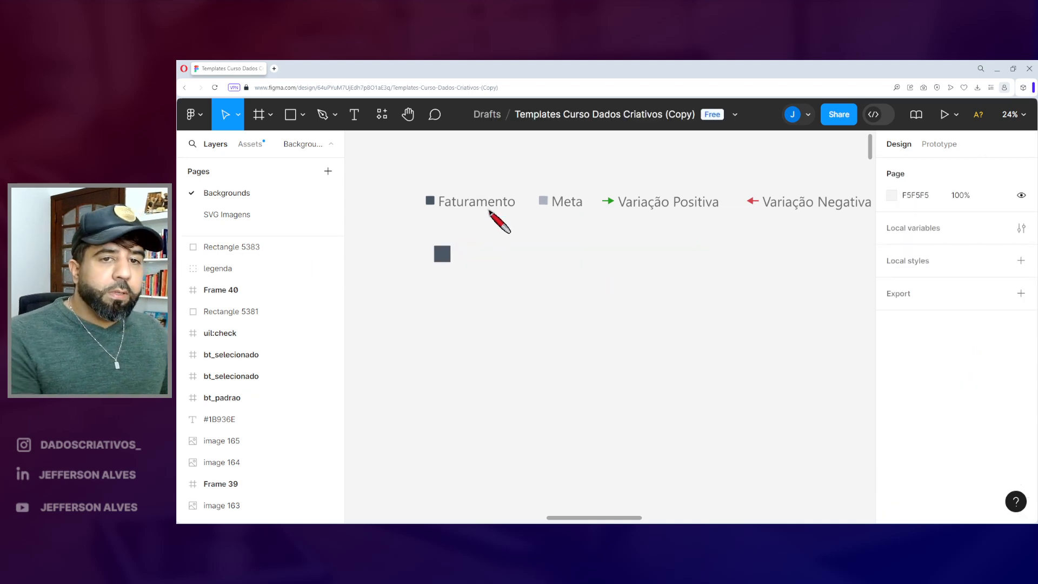
Draw a horizontal line about 214 px long below the Meta legend entry, level with the dark square
click(443, 255)
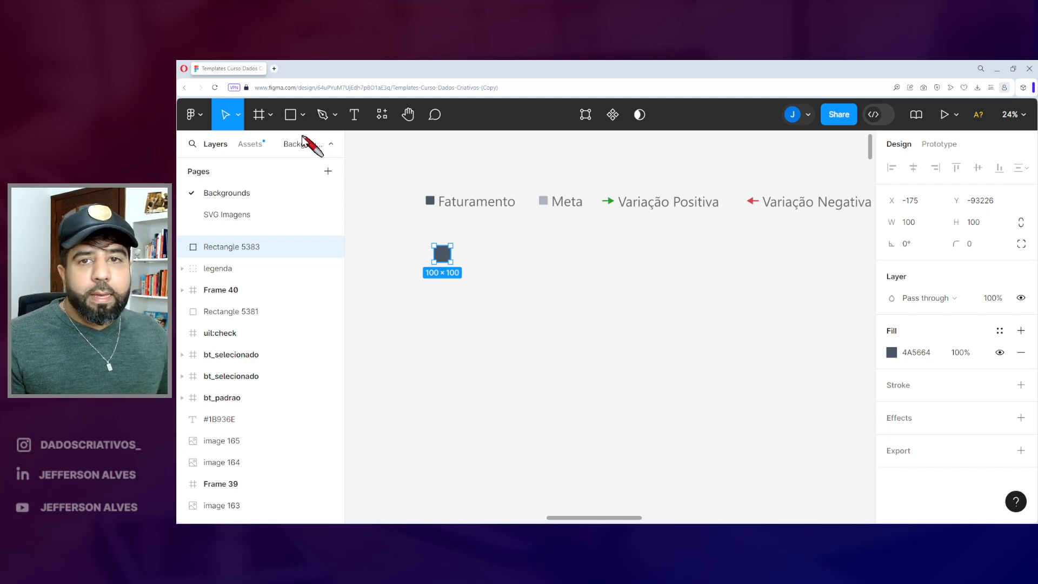
click(303, 115)
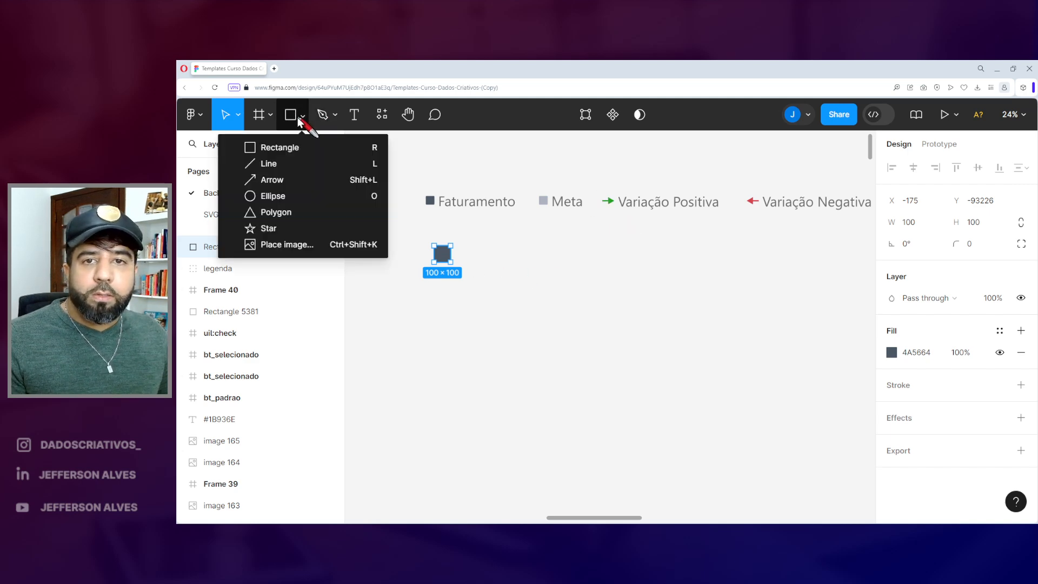
click(271, 164)
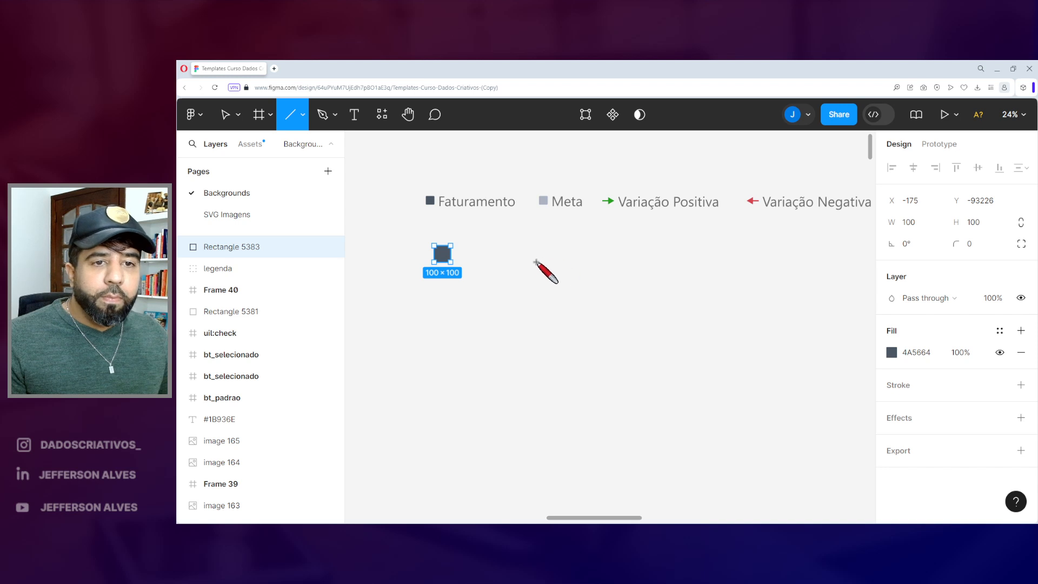
drag(547, 261, 583, 262)
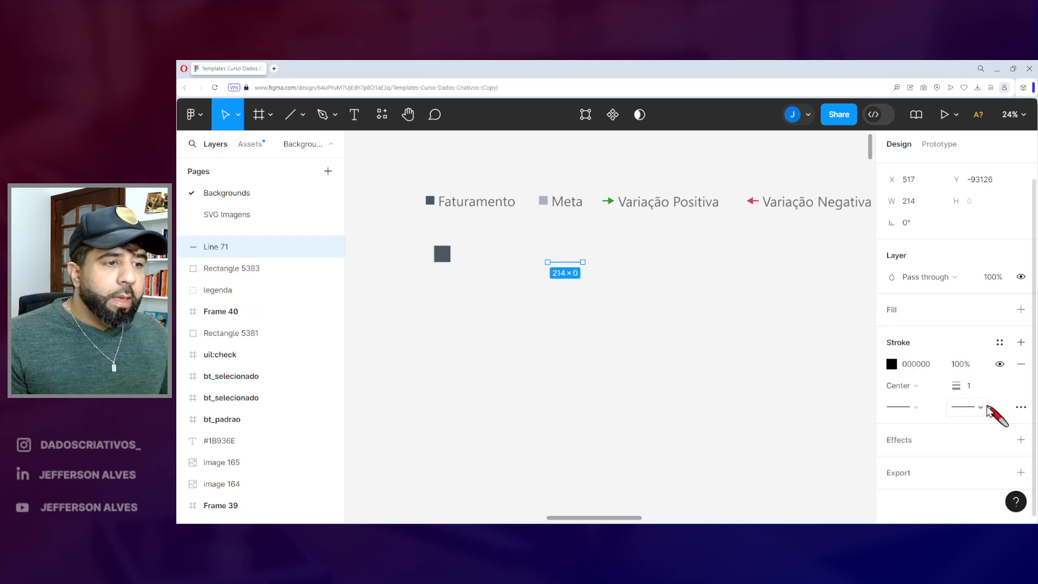
drag(522, 239, 720, 313)
Set the new line's stroke weight to 10
drag(978, 376, 974, 381)
click(975, 386)
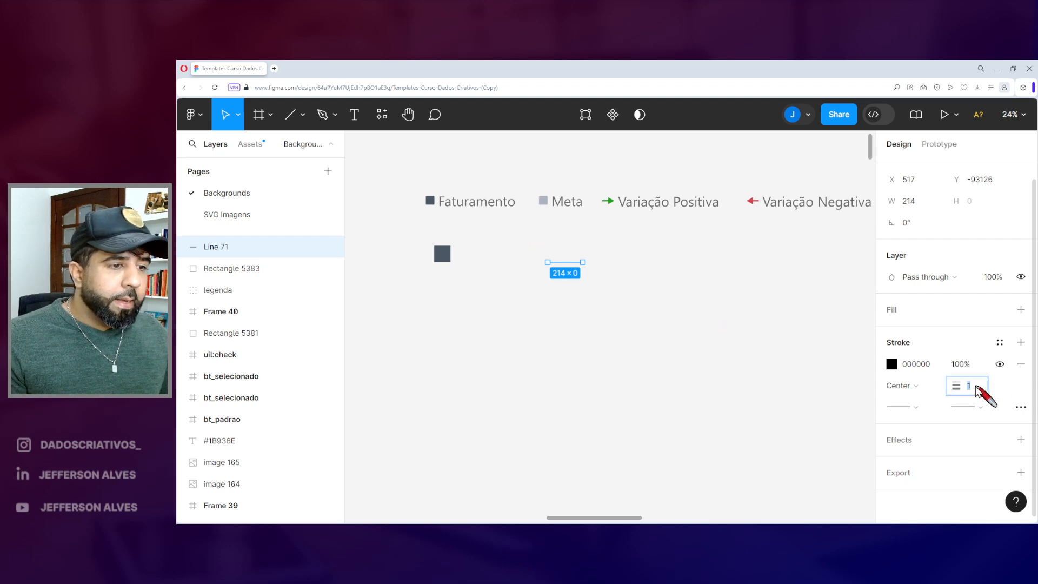
key(Return)
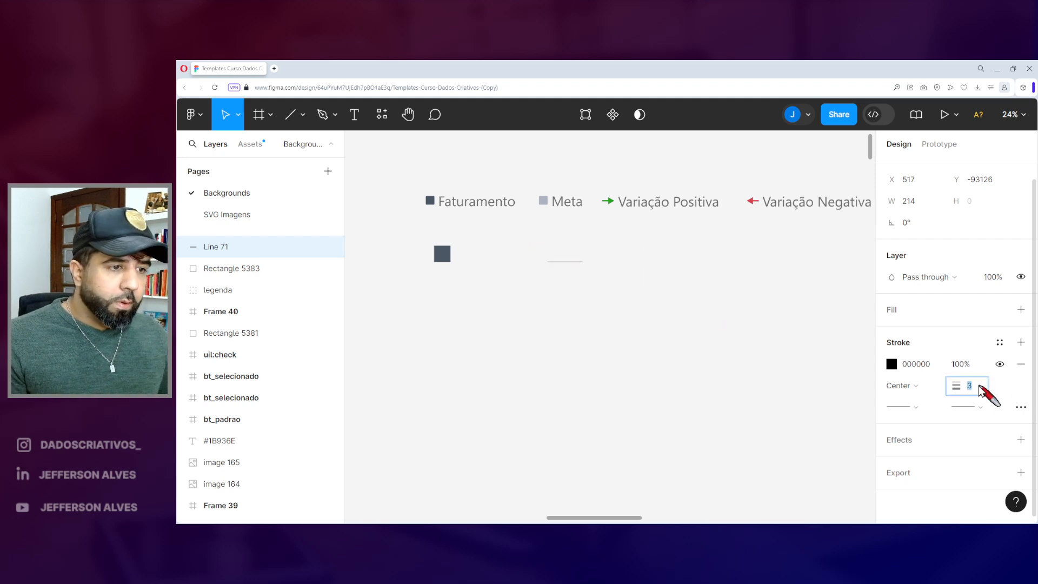
text(10)
key(Return)
key(ctrl+2)
drag(883, 393, 991, 432)
key(Escape)
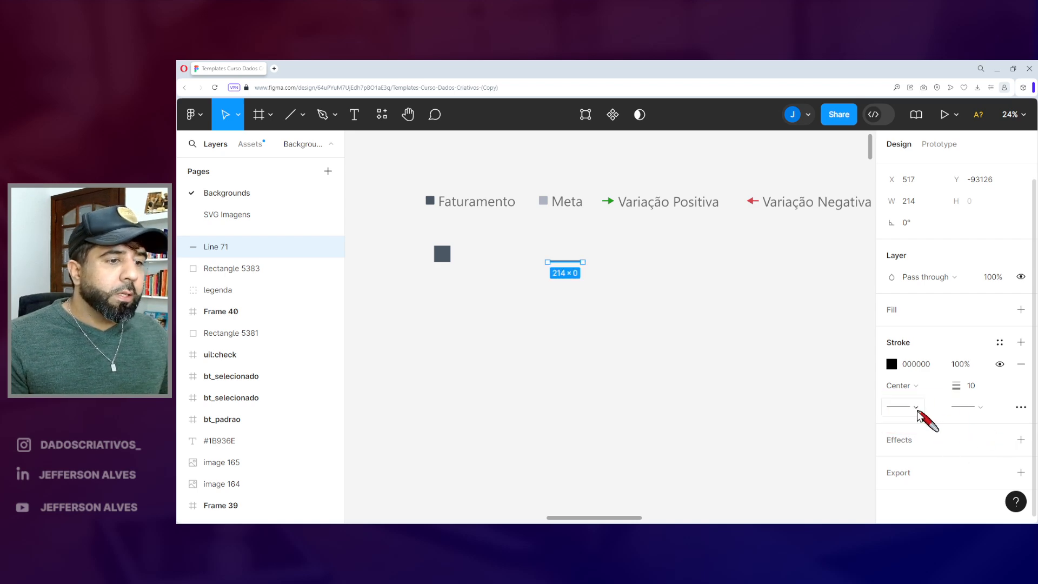
Give the line's start point a Triangle arrow head
click(915, 408)
click(919, 412)
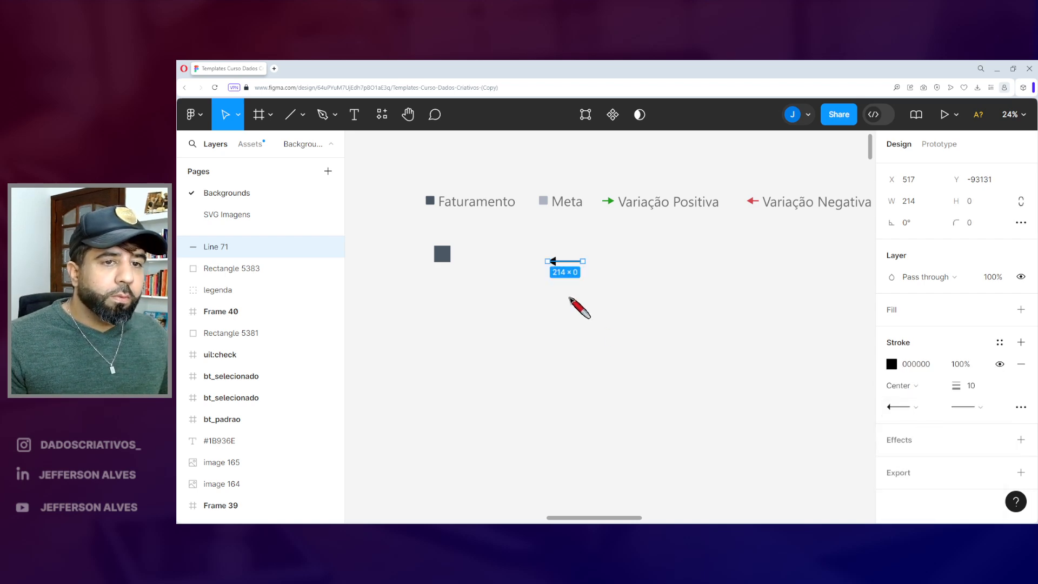
click(600, 283)
Duplicate the left-pointing arrow and place the copy to its right at the same height
click(557, 263)
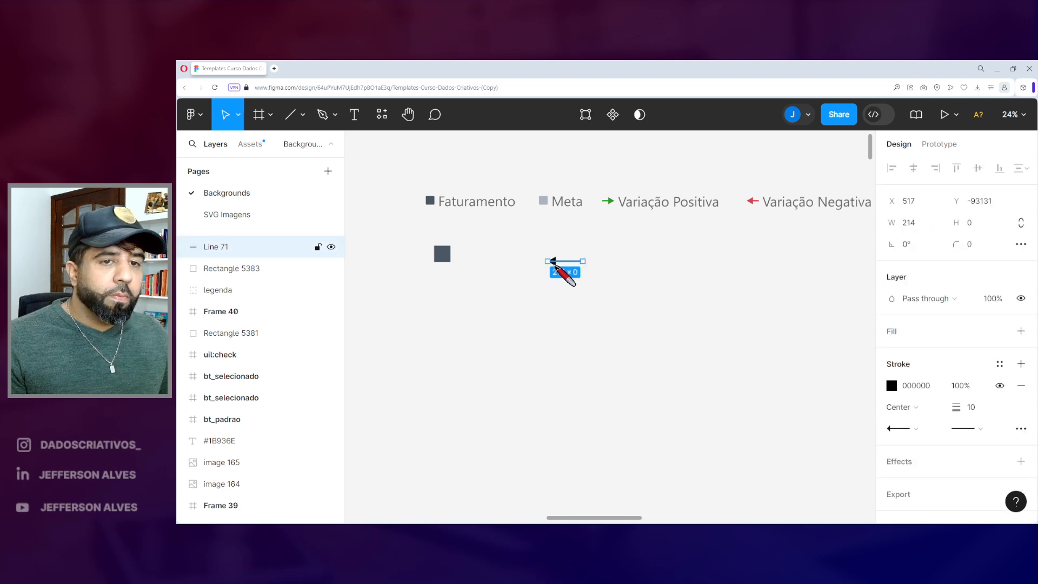
key(ctrl+d)
drag(564, 264, 662, 265)
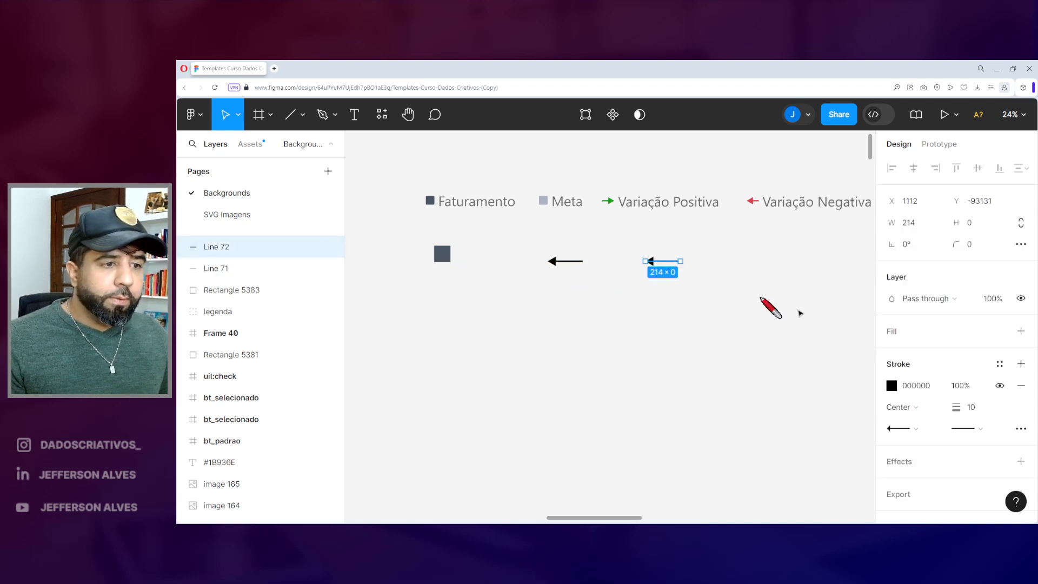
Reverse the copied arrow by setting its start point to None and its end point to Triangle arrow
click(913, 430)
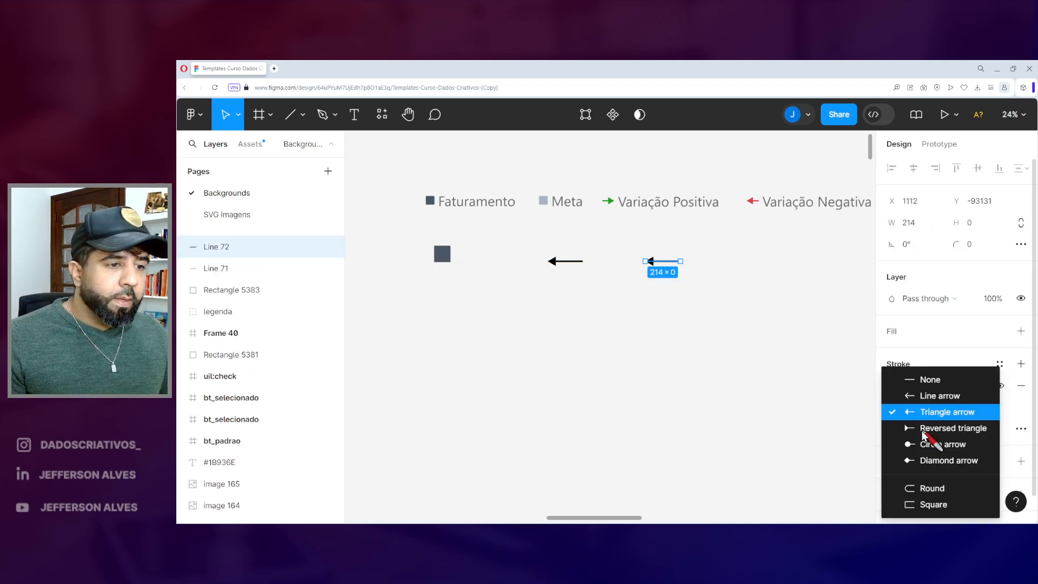
click(920, 381)
click(977, 429)
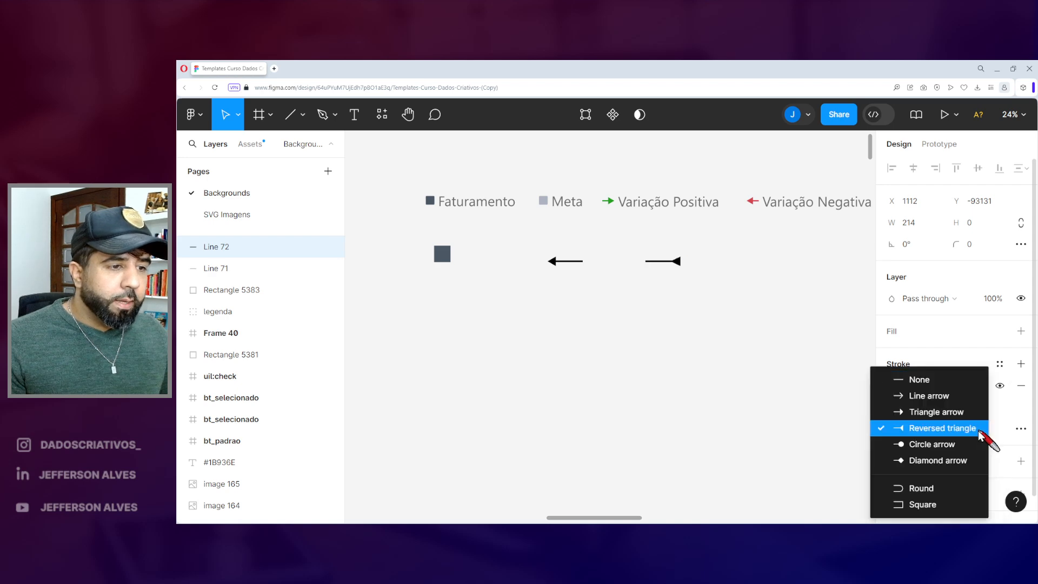
click(937, 418)
click(719, 312)
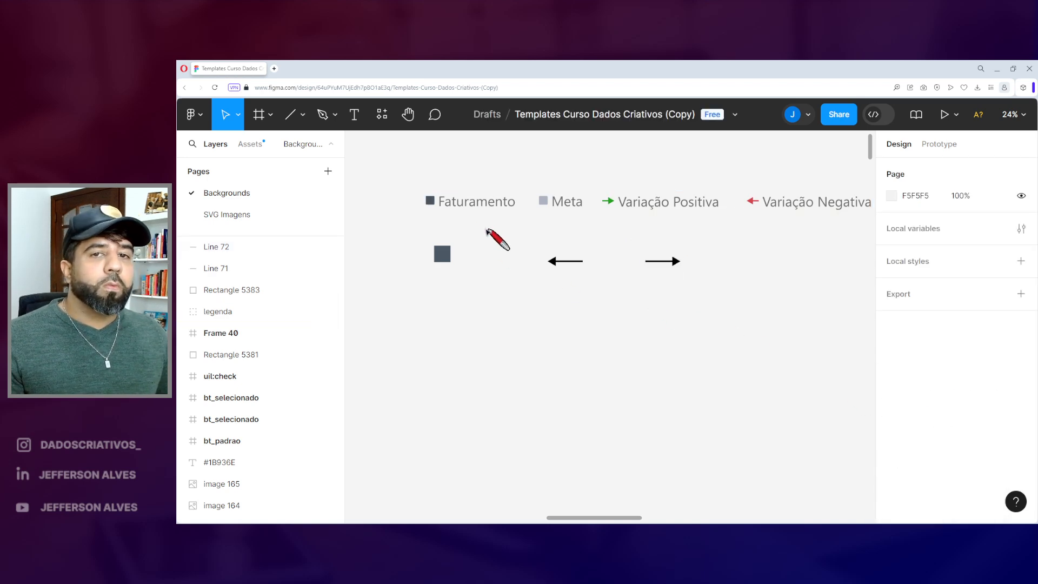
Delete the two practice arrows and the dark square below the finished legend
drag(675, 261, 730, 272)
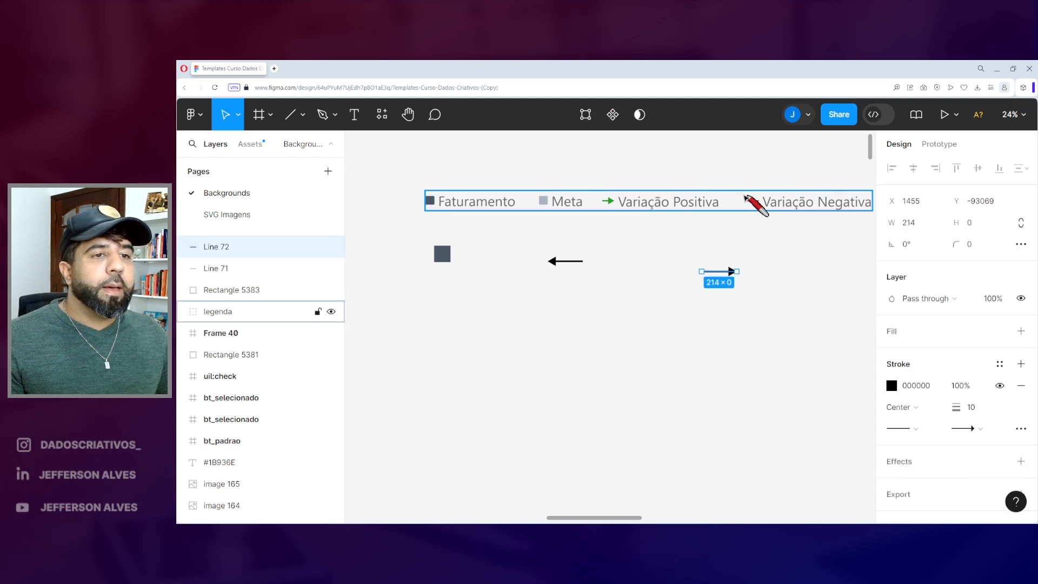
key(Delete)
click(565, 261)
key(Delete)
click(443, 254)
key(Delete)
Select the whole legenda group and check its grouping commands
click(459, 204)
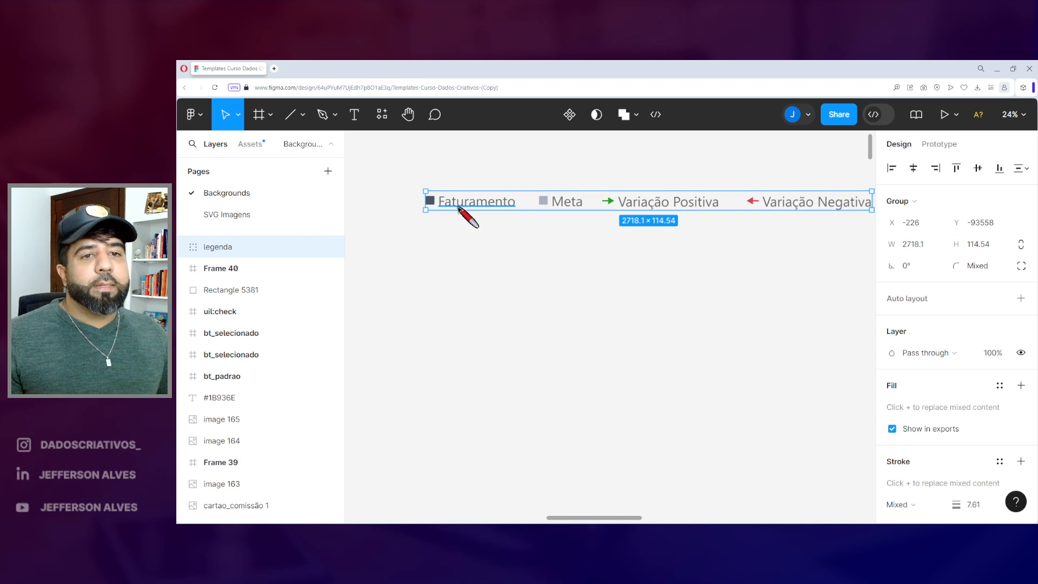
scroll(463, 208, down, 2)
scroll(575, 206, up, 2)
drag(825, 172, 355, 239)
scroll(411, 227, left, 1)
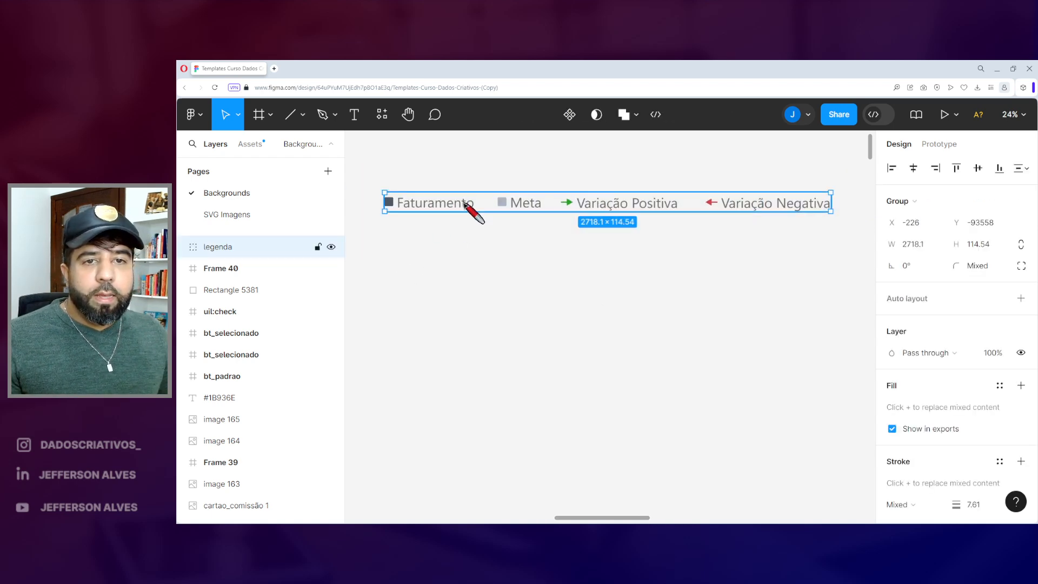
right_click(460, 209)
mouse_move(471, 209)
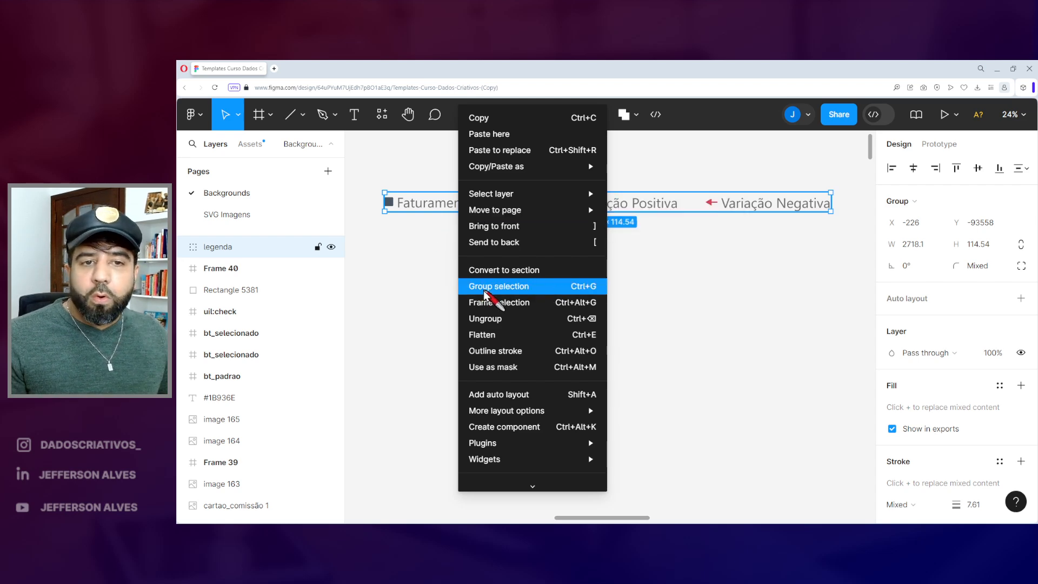
click(410, 273)
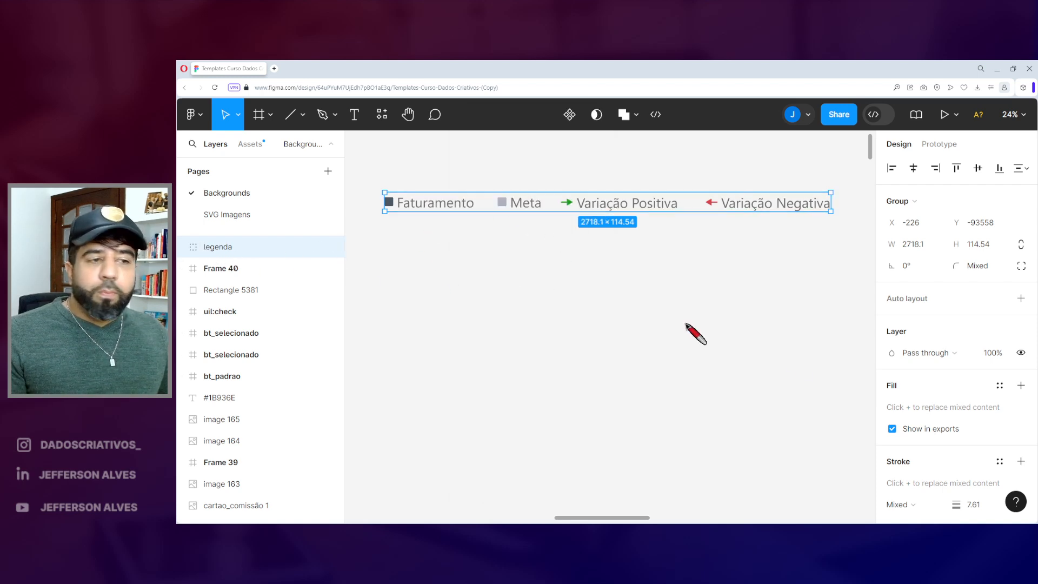
Review the legenda group's export formats and additional export settings, keeping SVG as the format
scroll(922, 447, down, 6)
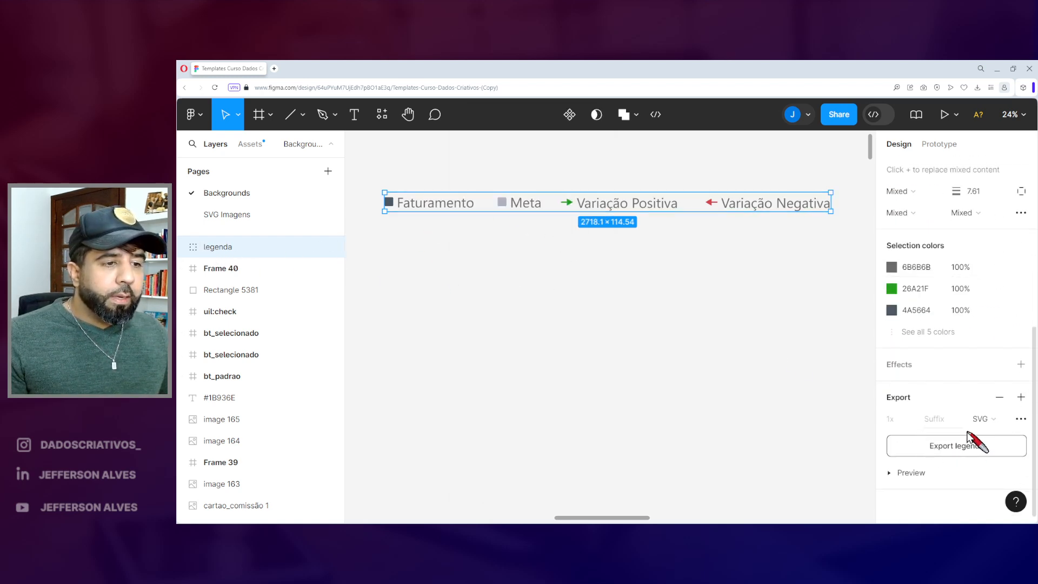
click(999, 421)
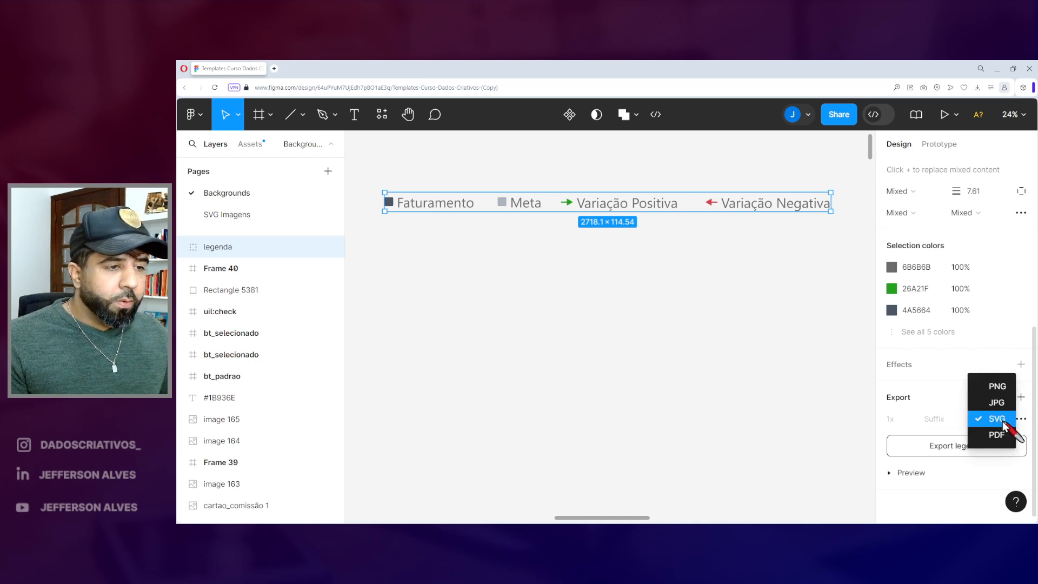
click(999, 388)
click(1014, 425)
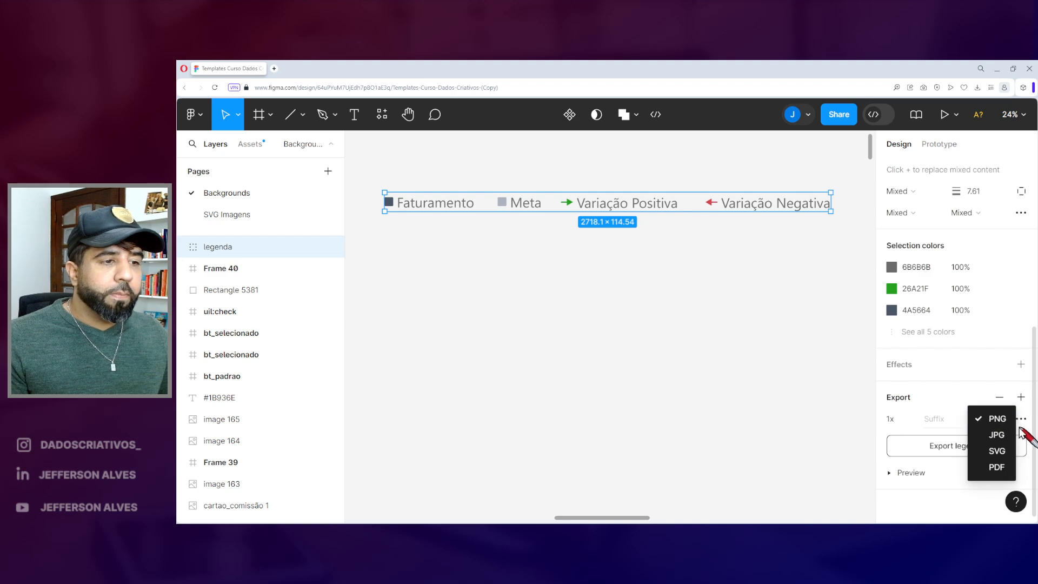
click(998, 451)
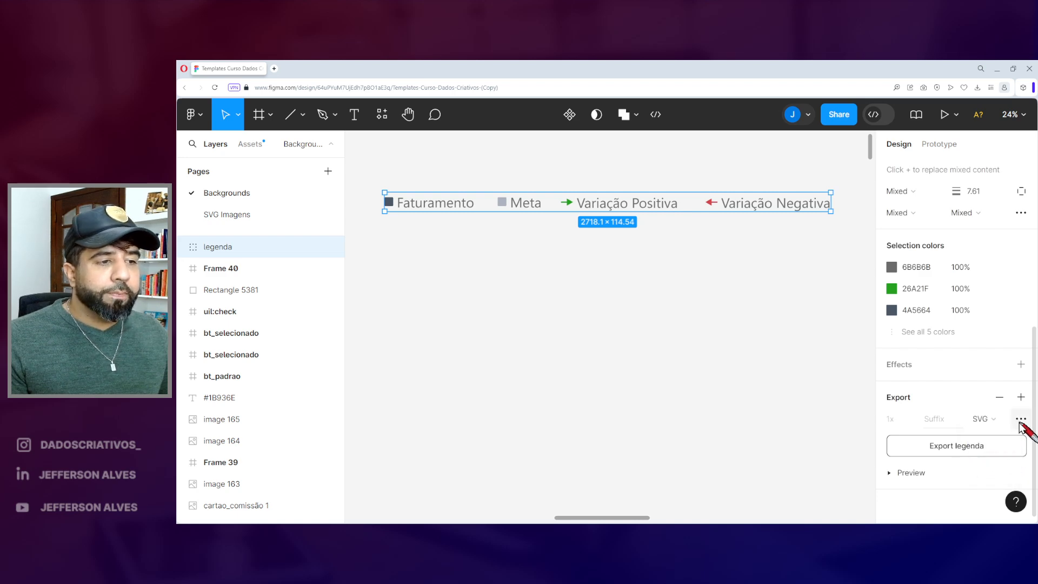
click(1021, 420)
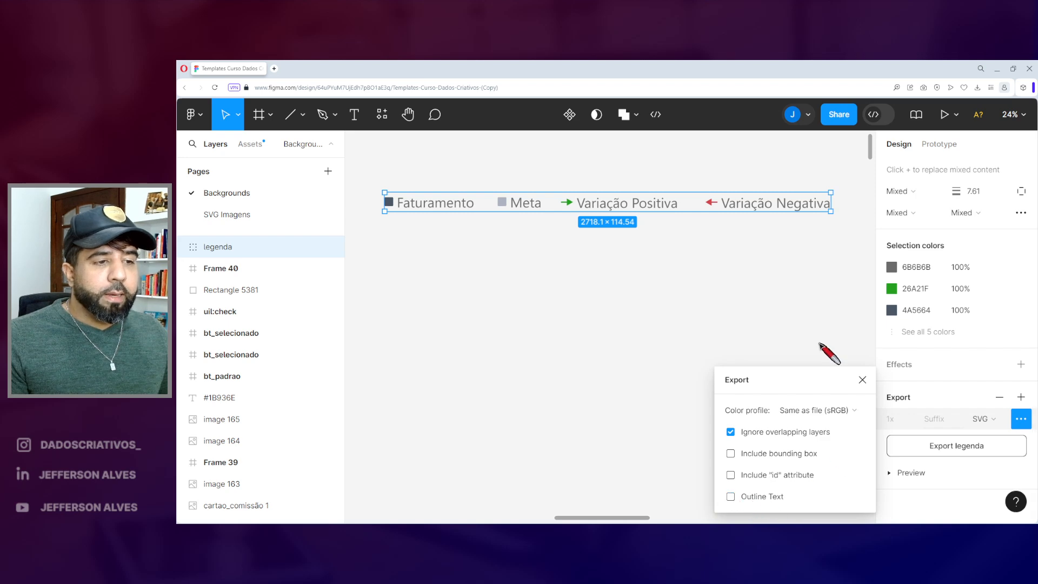
drag(886, 429, 1021, 476)
key(Escape)
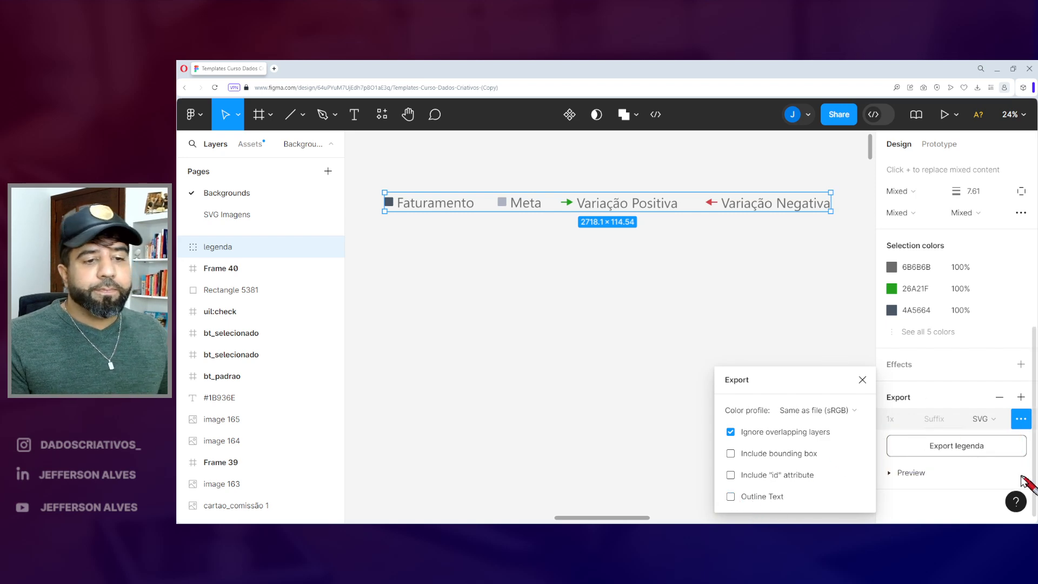
Switch to the Seta Variação Finalizado report in Power BI and insert a blank (Em branco) button
mouse_move(668, 532)
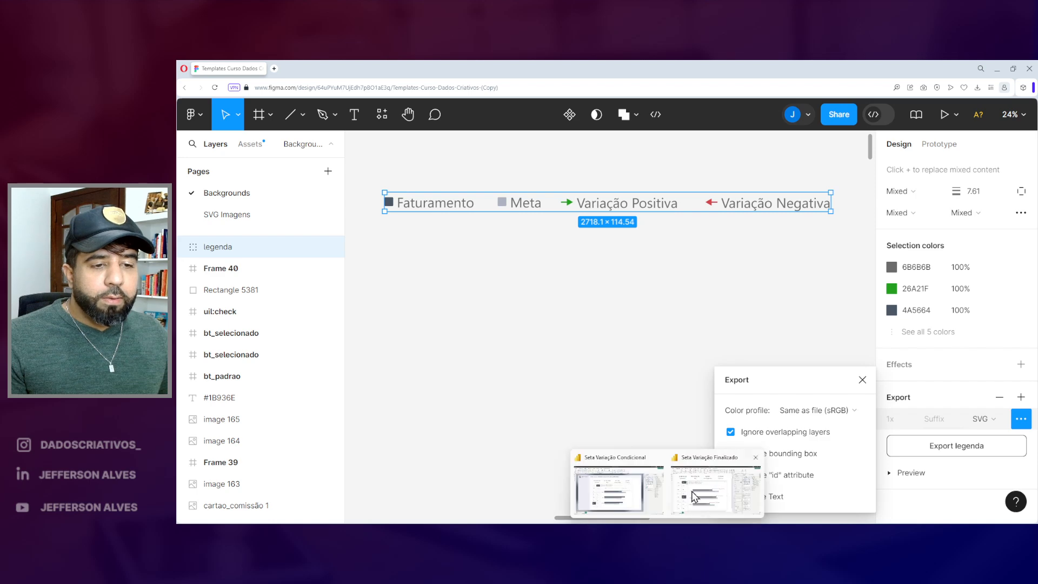
click(691, 502)
click(736, 303)
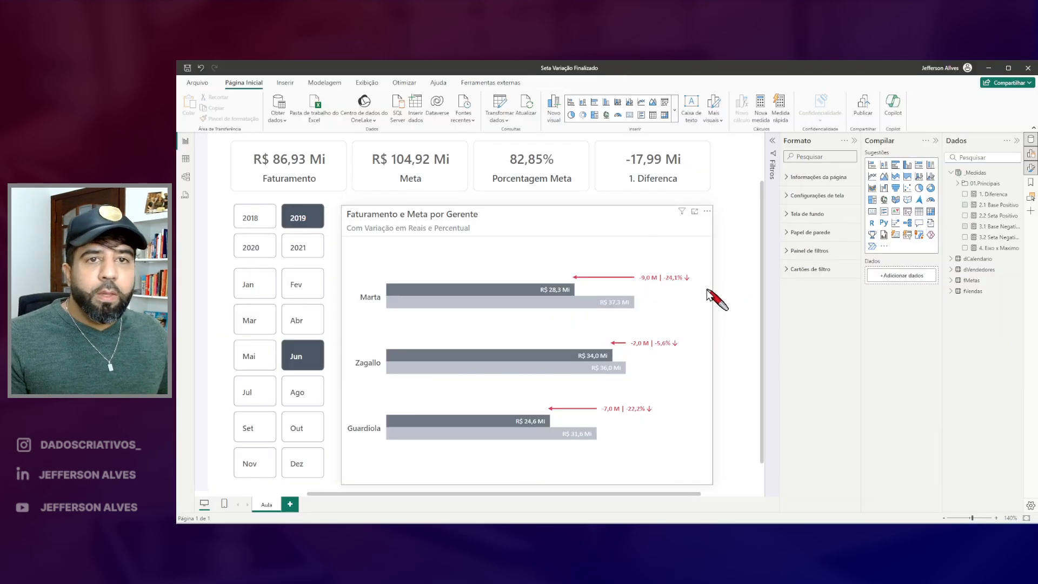
click(285, 82)
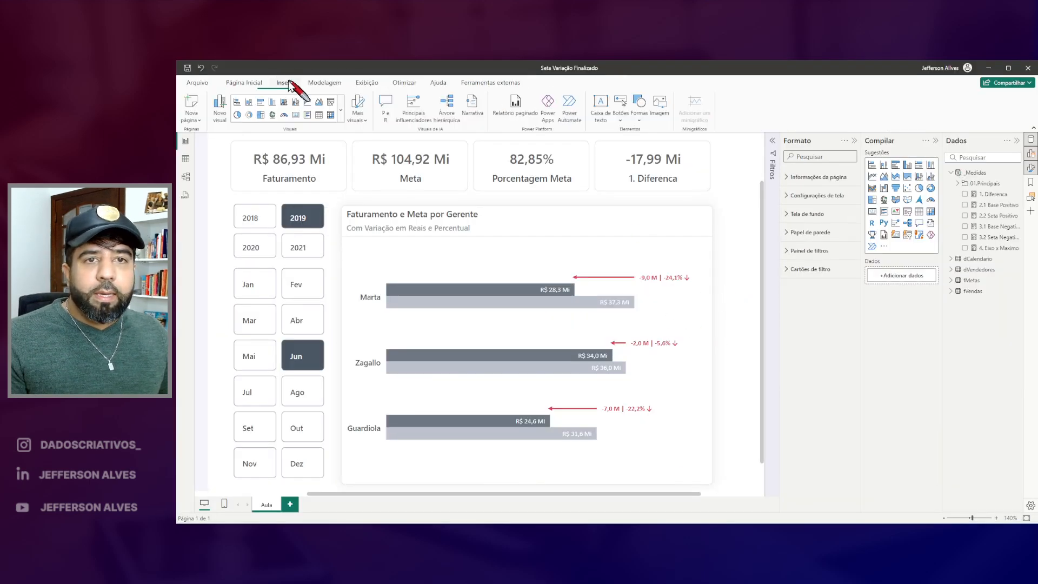
click(621, 122)
click(631, 250)
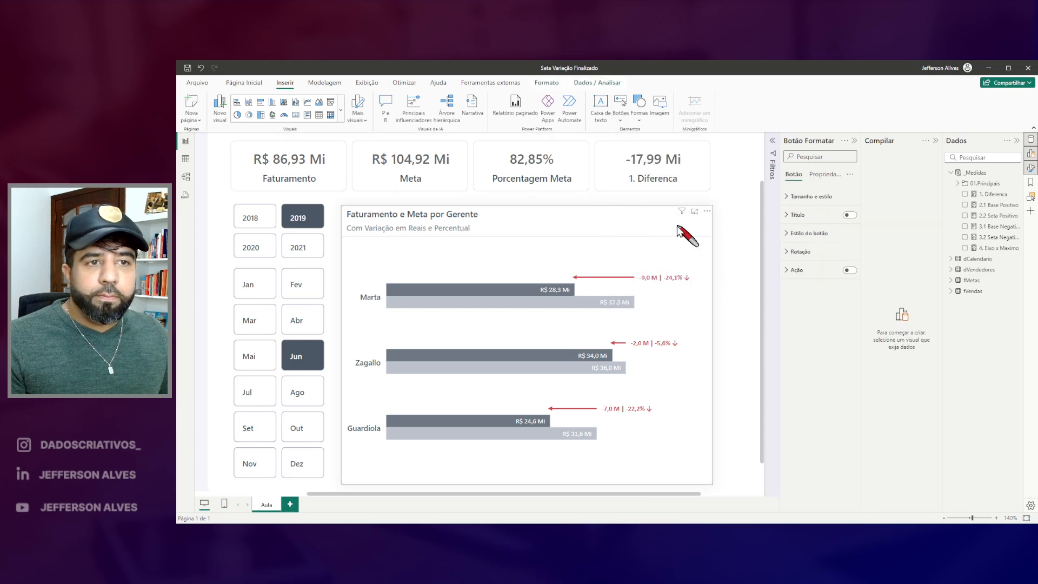
Insert another blank (Em branco) button on the report page
click(739, 326)
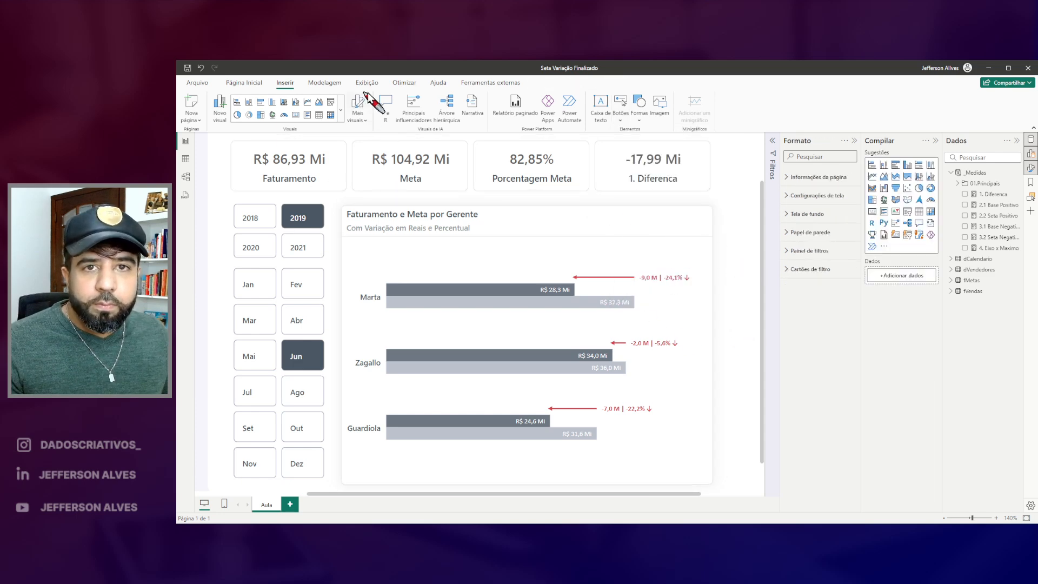
click(621, 116)
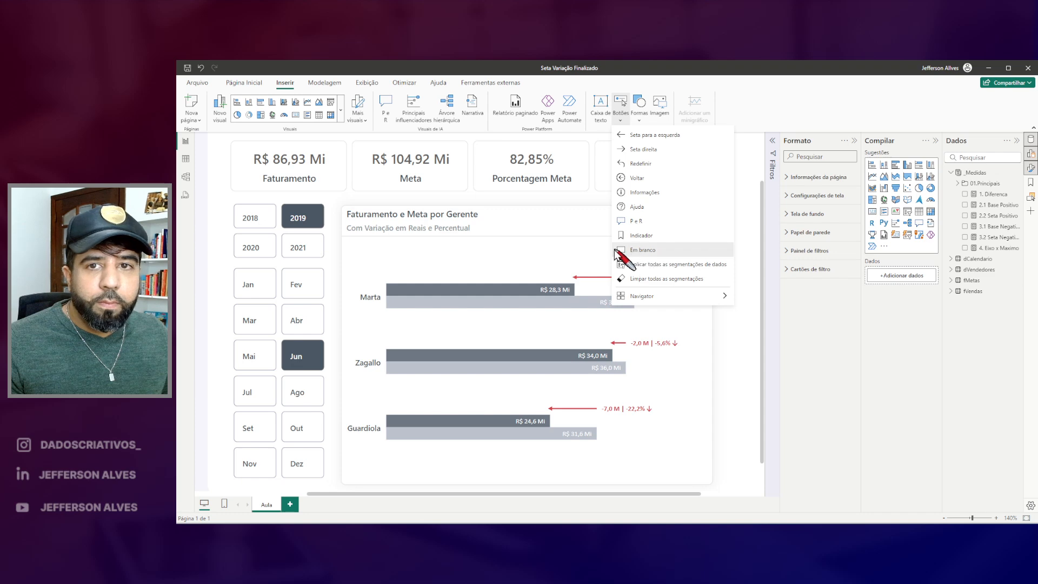
click(628, 250)
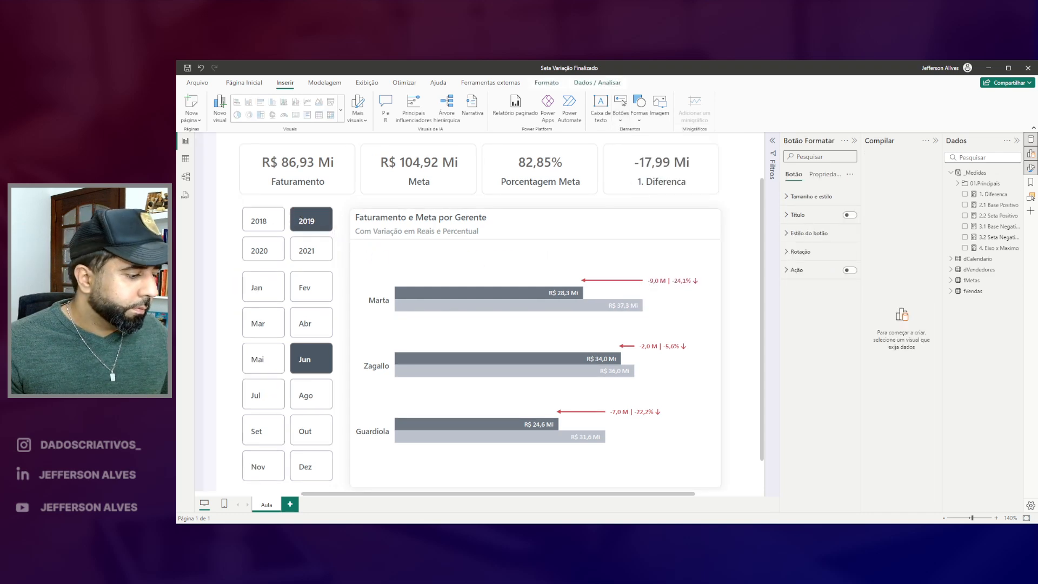
click(741, 301)
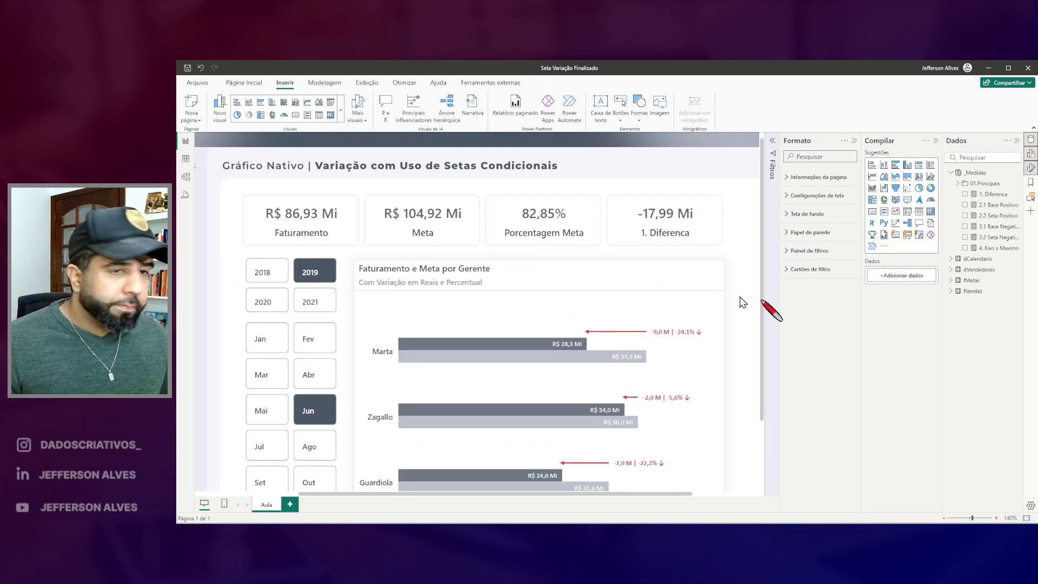
Move one blank button to the empty area right of the chart and delete the duplicate buttons from the page corner
click(1026, 520)
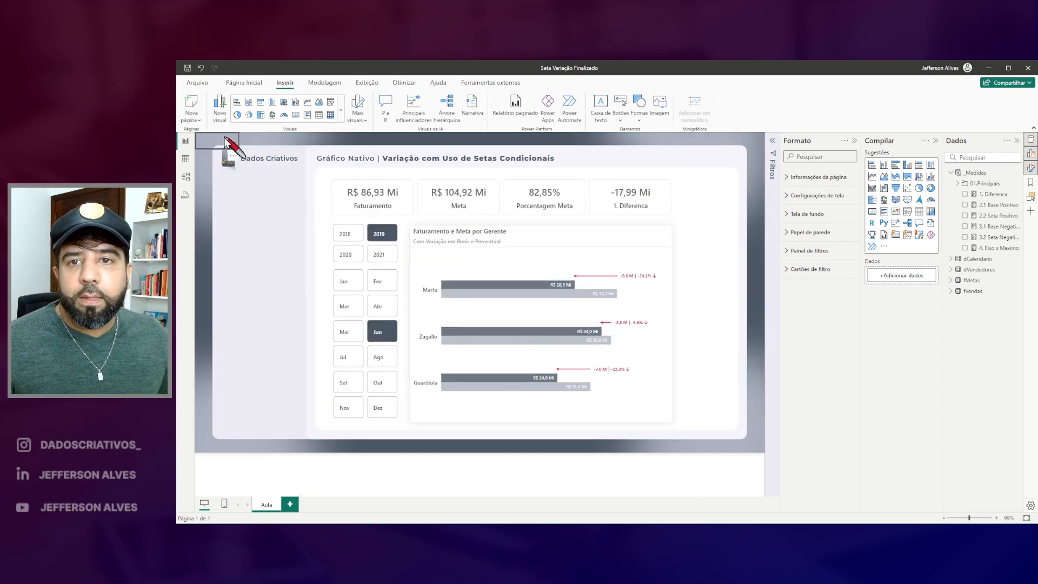
click(285, 203)
drag(285, 203, 718, 195)
click(200, 143)
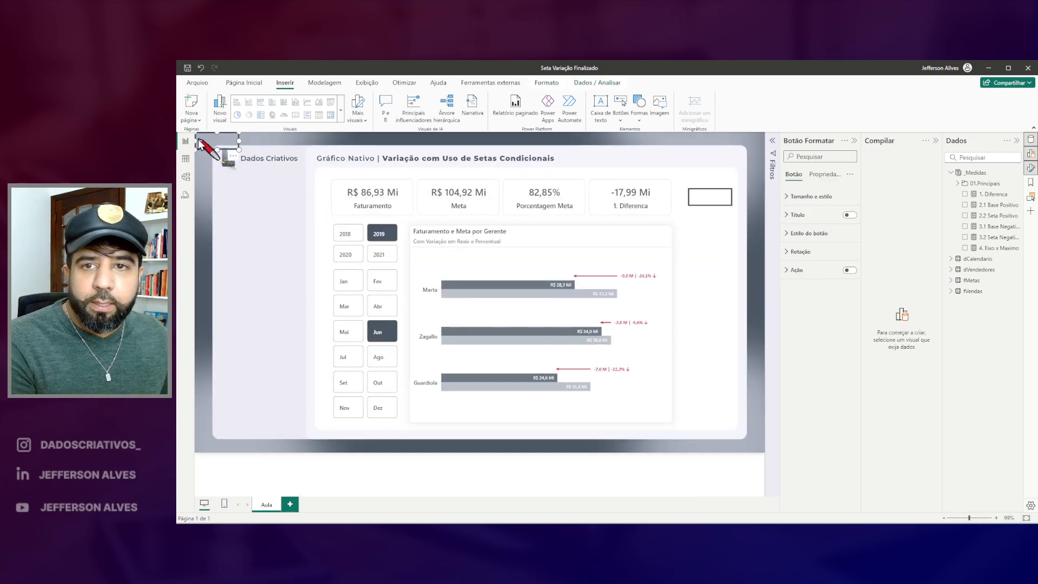
key(Delete)
click(227, 145)
key(Delete)
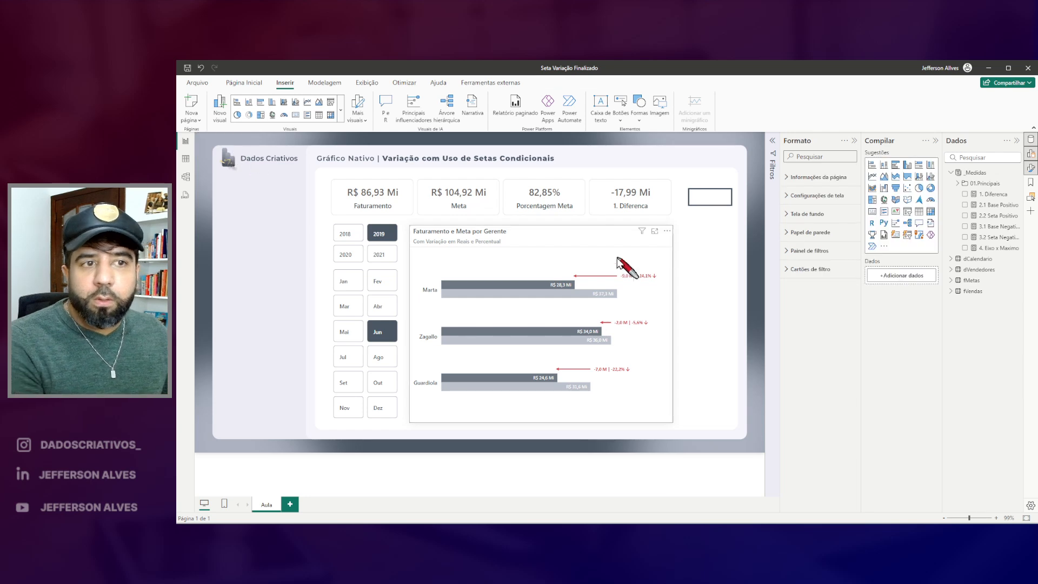
drag(712, 201, 708, 239)
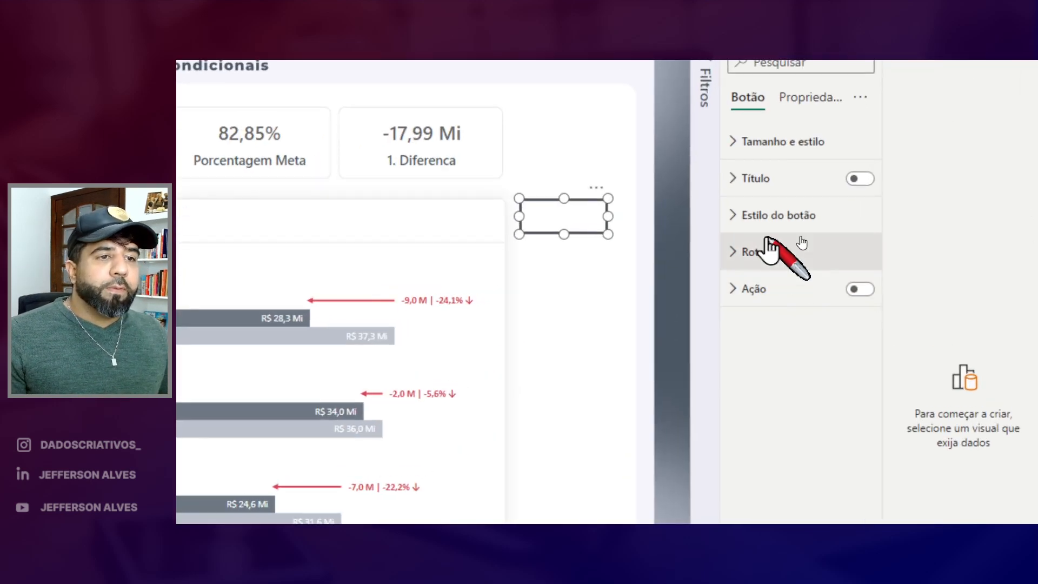
In the blank button's style, turn off the icon and the border and turn on the fill
click(801, 236)
scroll(784, 271, down, 2)
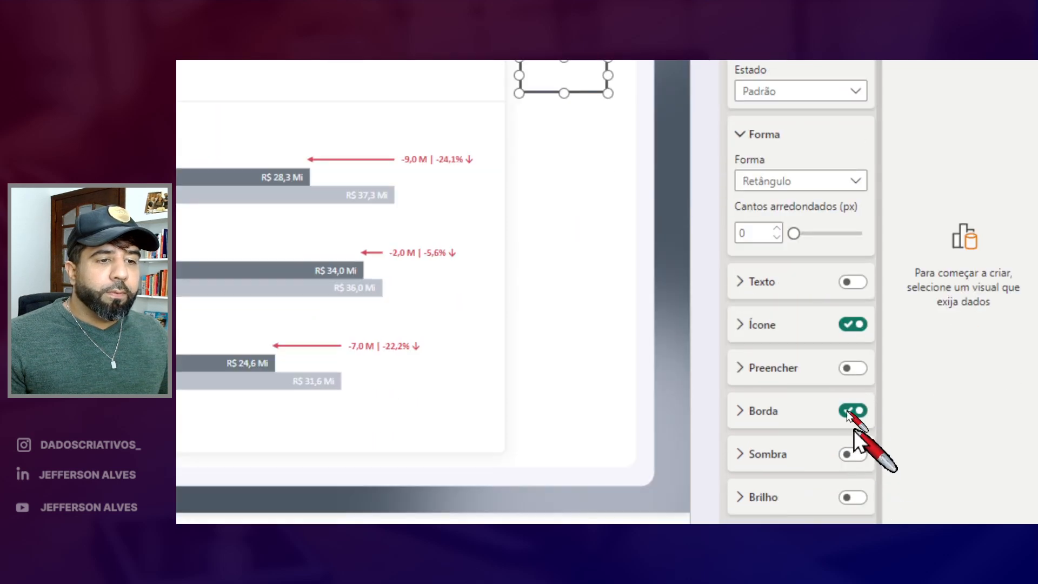
click(836, 328)
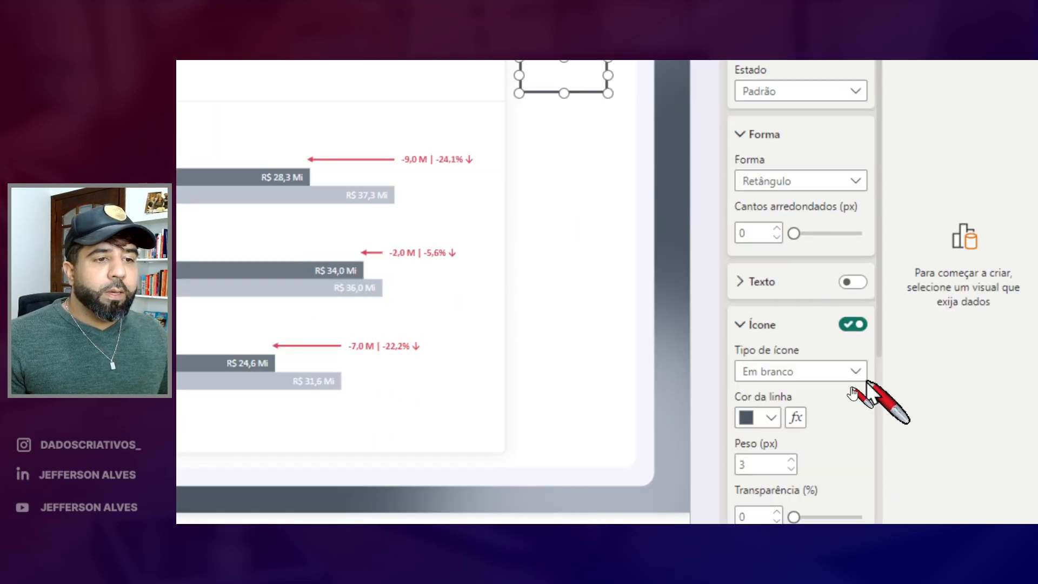
click(853, 325)
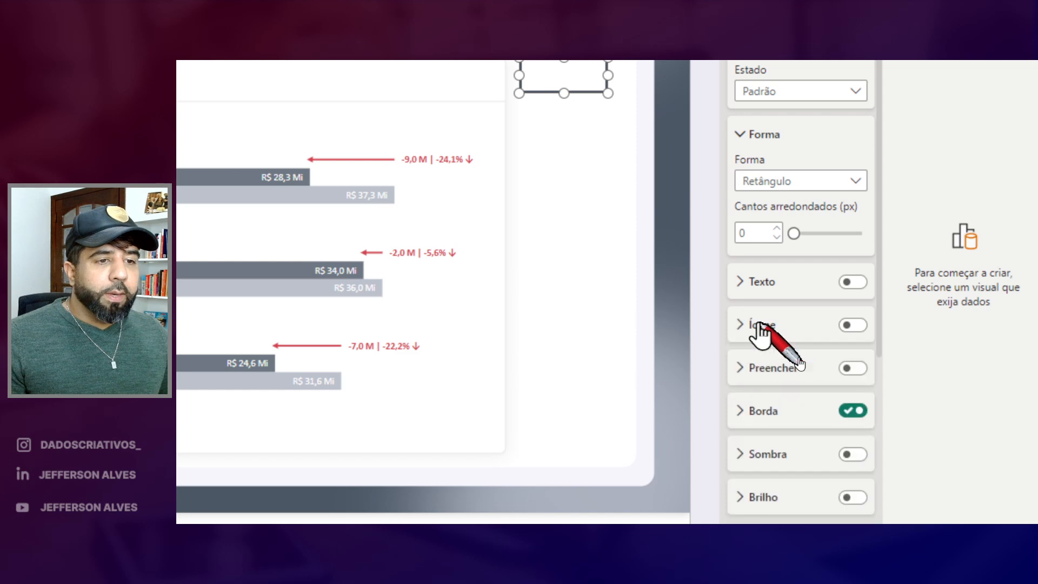
click(850, 369)
click(856, 412)
Fill the button with the legenda.svg image, set the image fit to Ajuste and the transparency to 0%
click(784, 369)
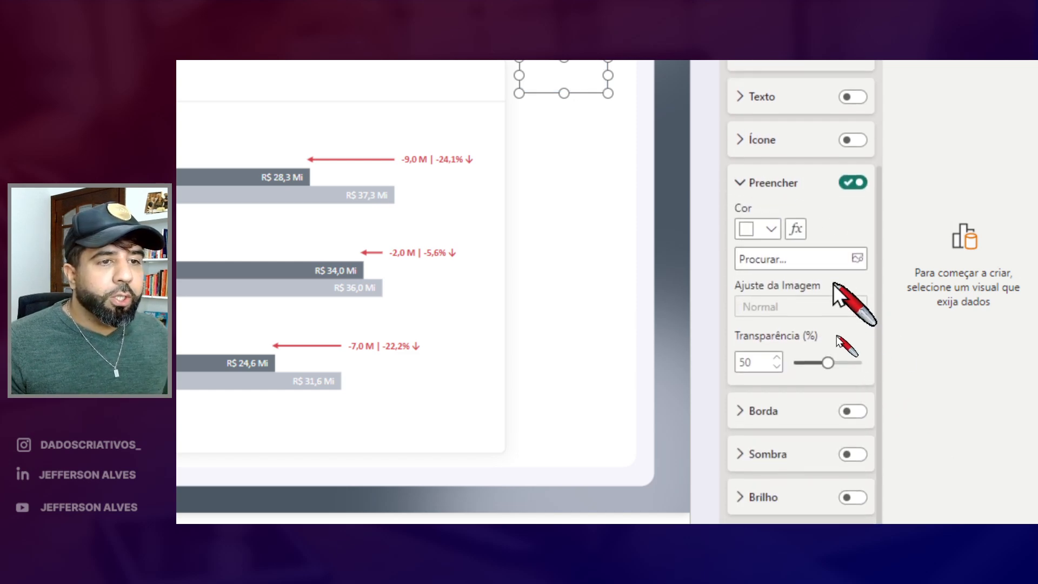
click(857, 259)
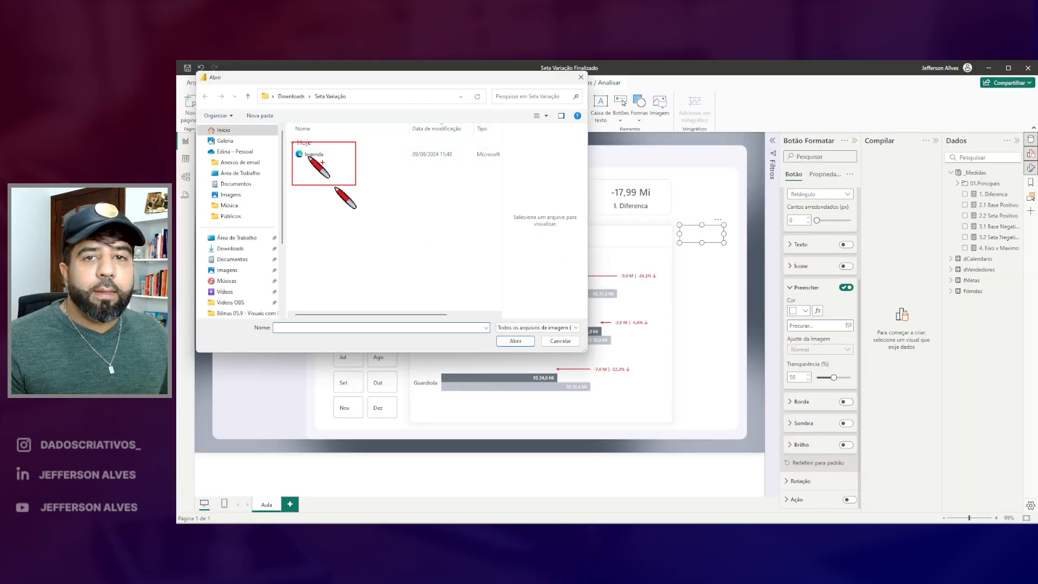
double_click(309, 156)
drag(774, 327, 857, 367)
click(819, 349)
click(811, 372)
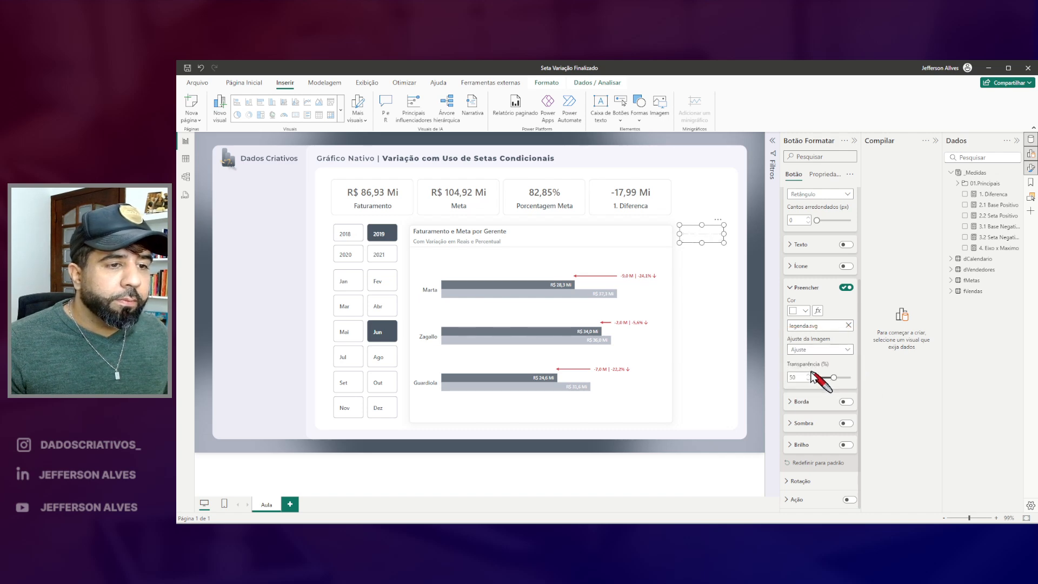
drag(834, 378, 772, 364)
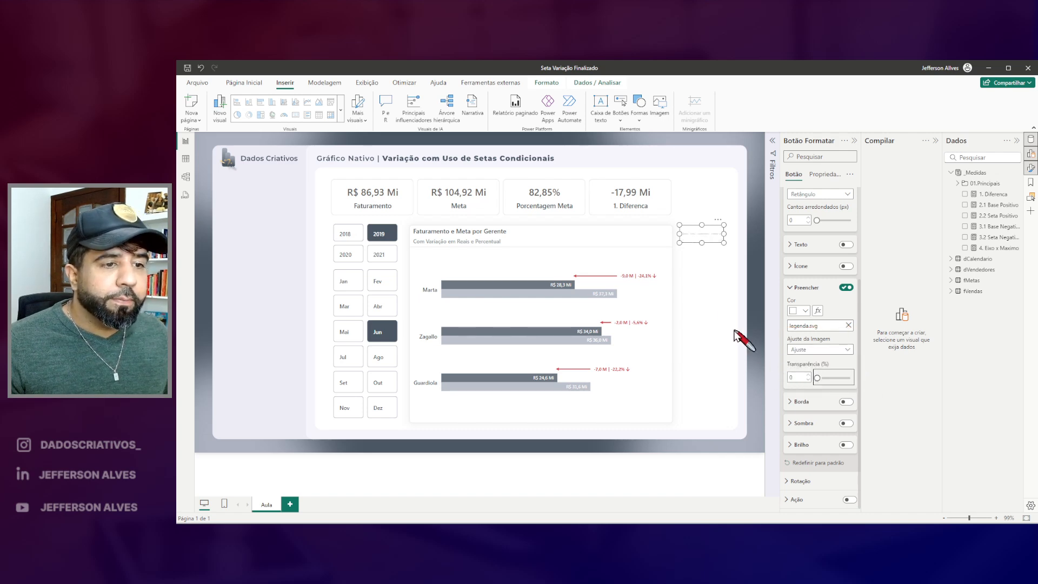
Place the legend button beneath the chart's subtitle and enlarge it to span most of the chart's width
drag(703, 235, 608, 264)
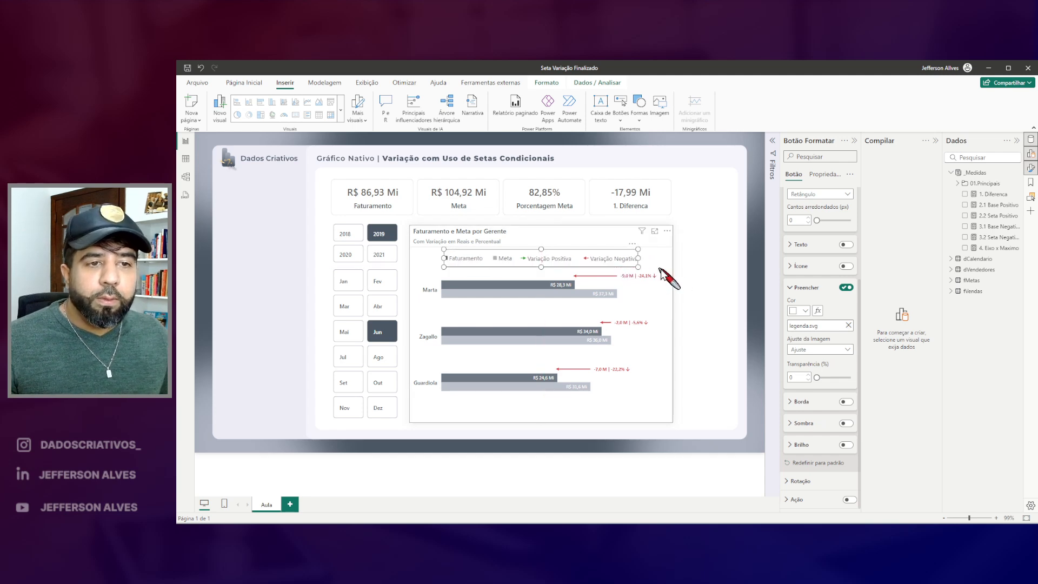
click(706, 275)
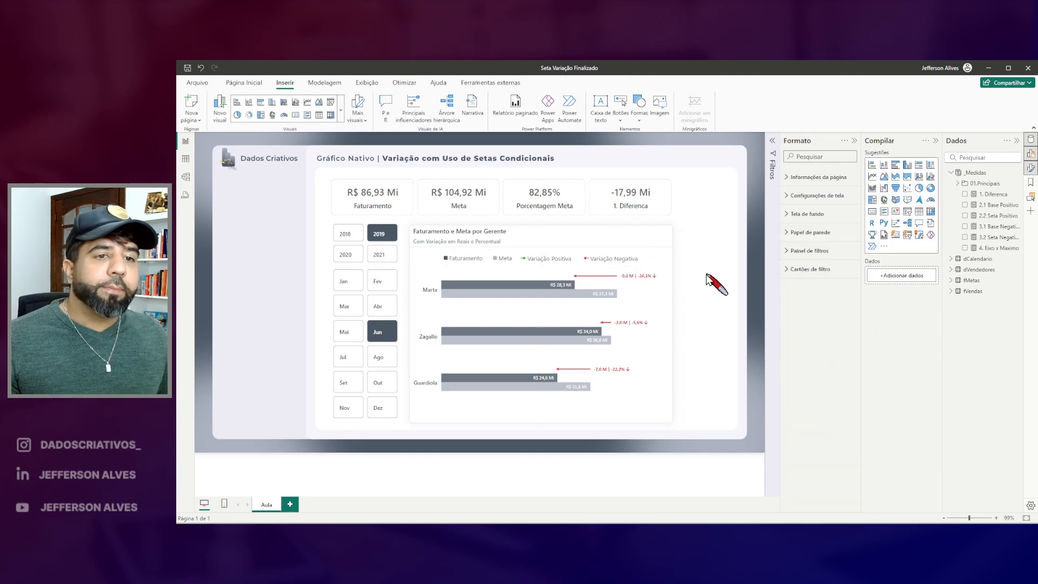
Try narrowing the legend button from its right edge, then widen it back across the chart
click(996, 519)
click(996, 519)
click(995, 518)
click(996, 519)
drag(607, 493, 619, 494)
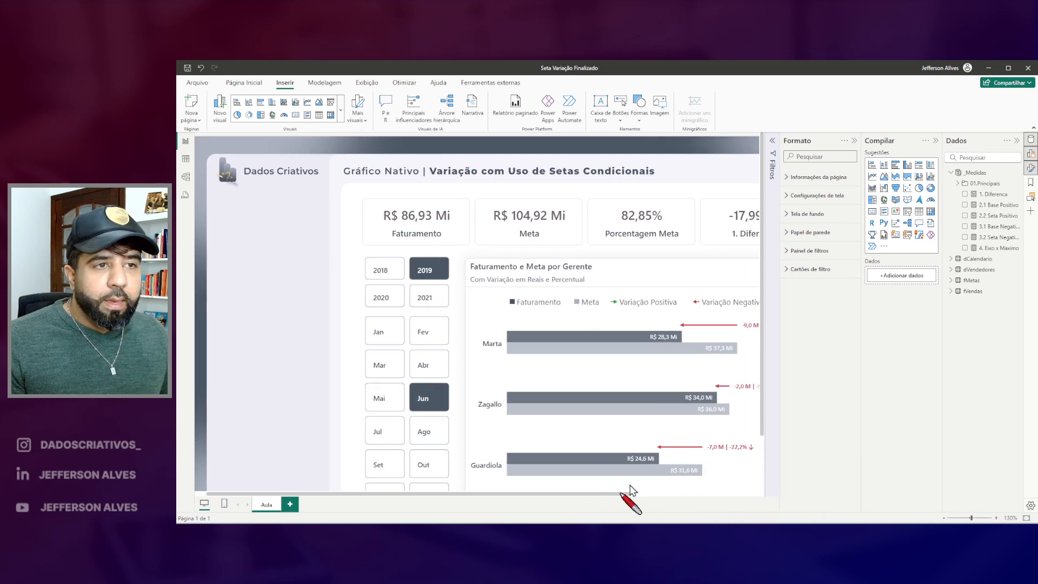
click(1031, 169)
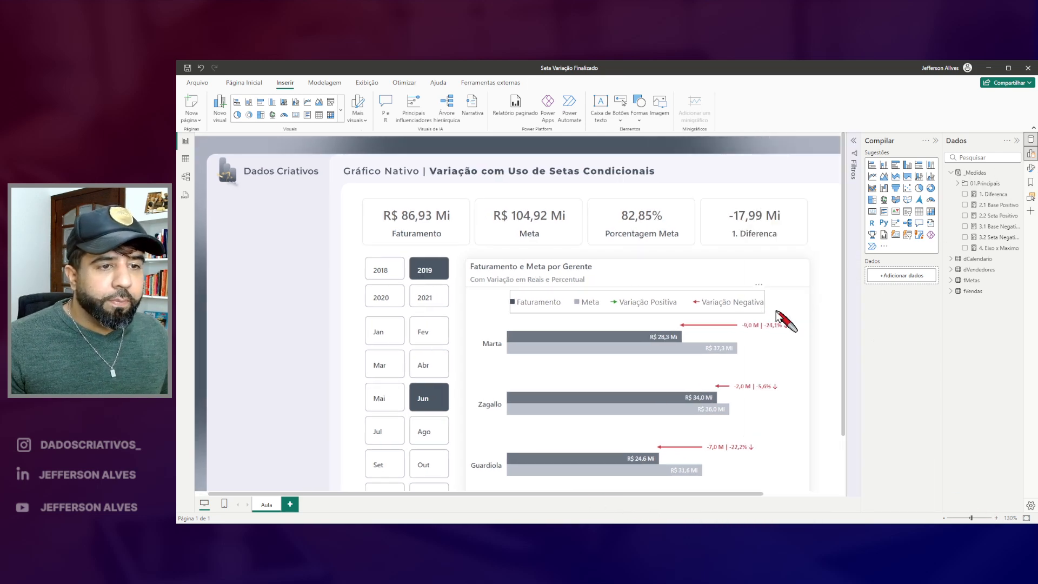
click(771, 312)
drag(776, 308, 699, 304)
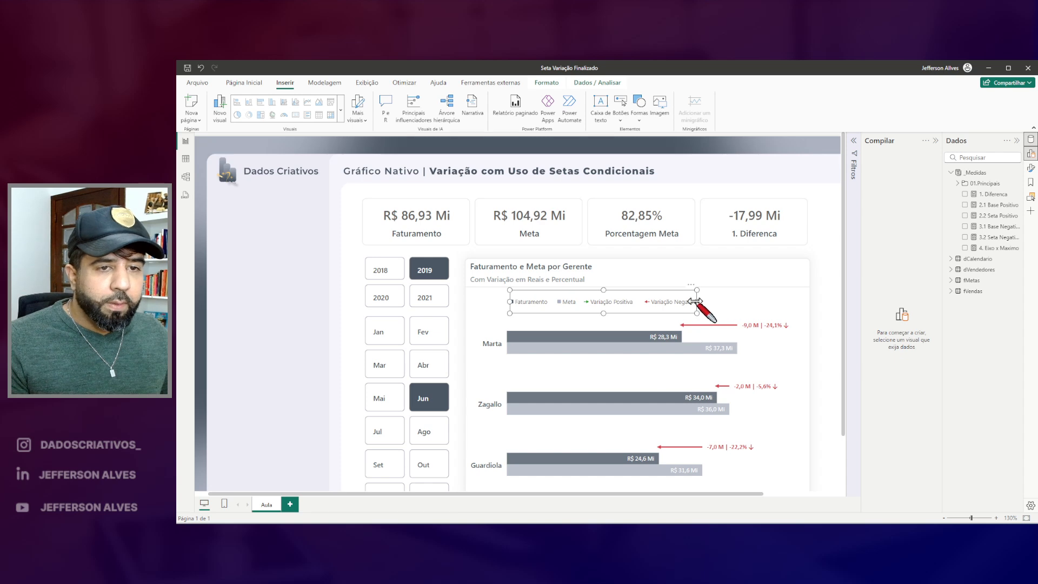
mouse_move(506, 291)
mouse_down()
mouse_move(663, 313)
mouse_move(764, 301)
mouse_up()
key(Escape)
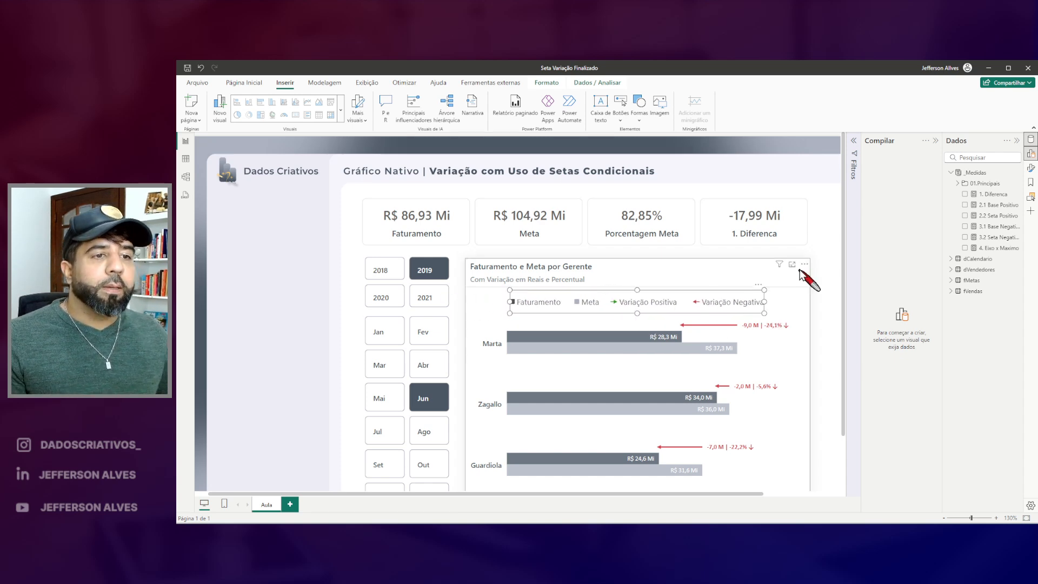
click(820, 265)
Fit the report to the page and check the chart and legend with the months Ago, Set and Mai
click(1027, 519)
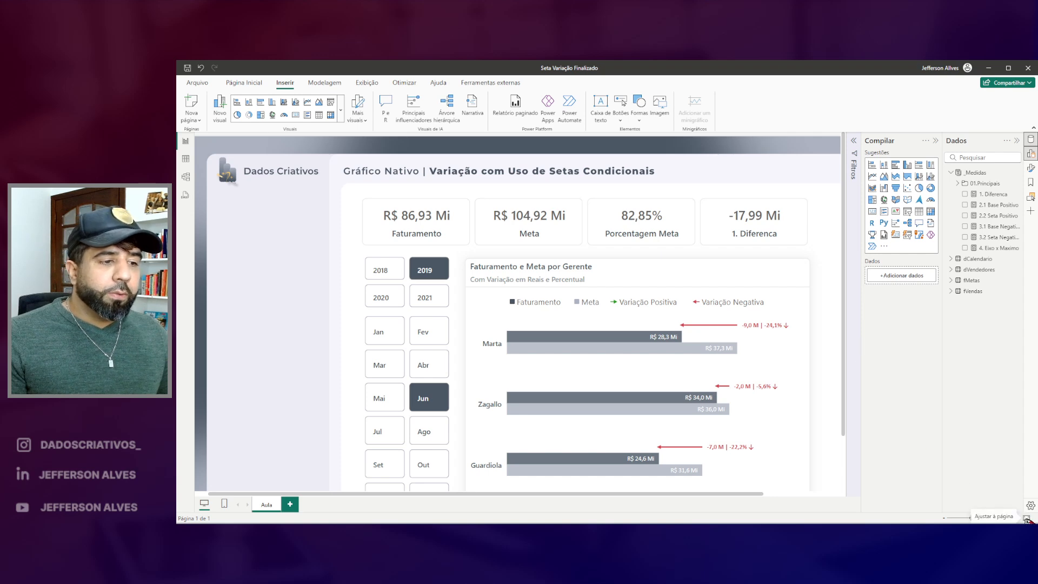
click(410, 389)
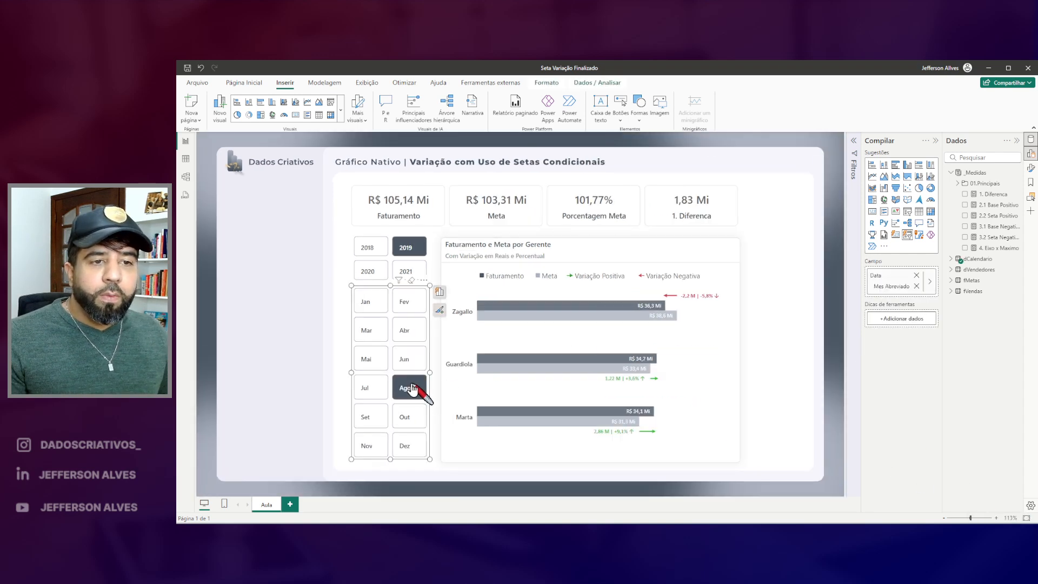
click(380, 417)
click(371, 387)
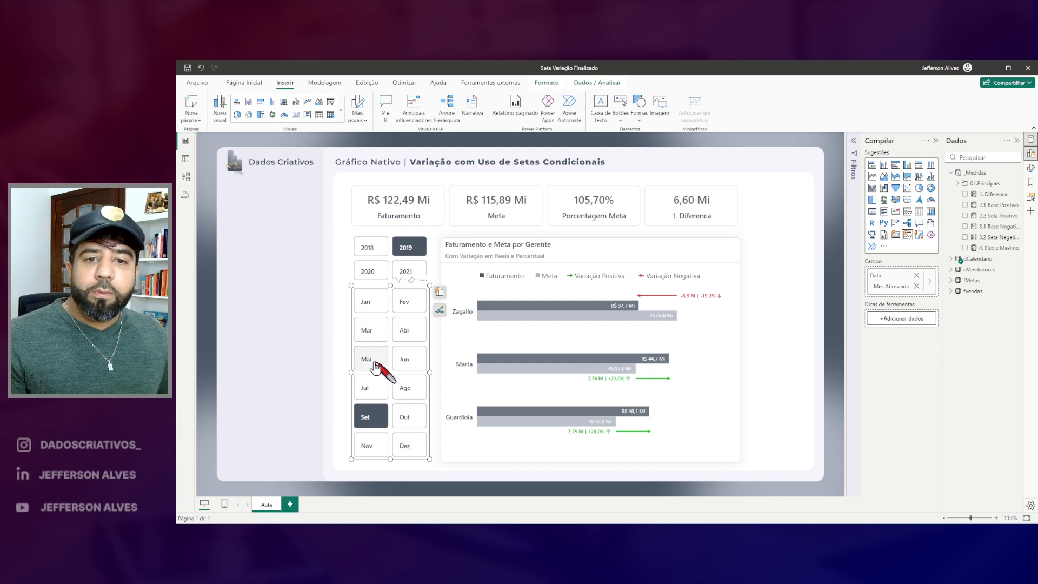
click(373, 360)
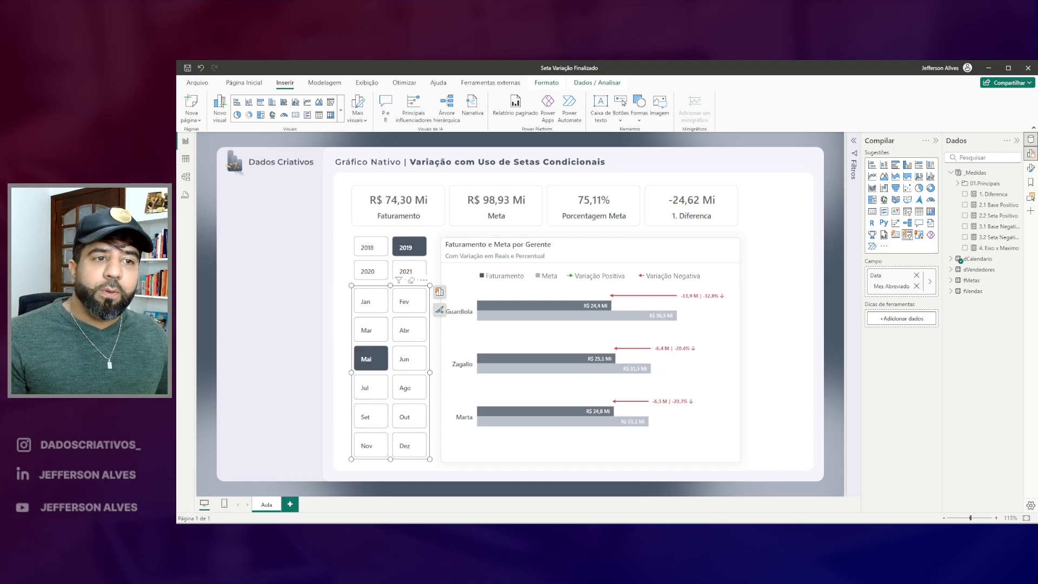